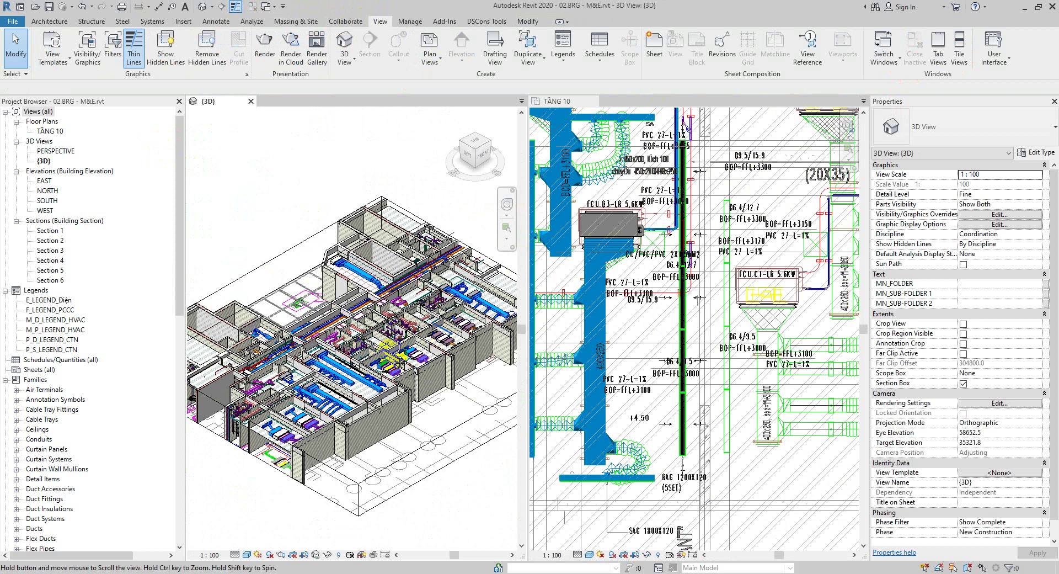
Extend the section box in the 3D view outward past the blue duct run so the adjoining rooms are included
scroll(421, 331, "up", 4)
left_click(396, 328)
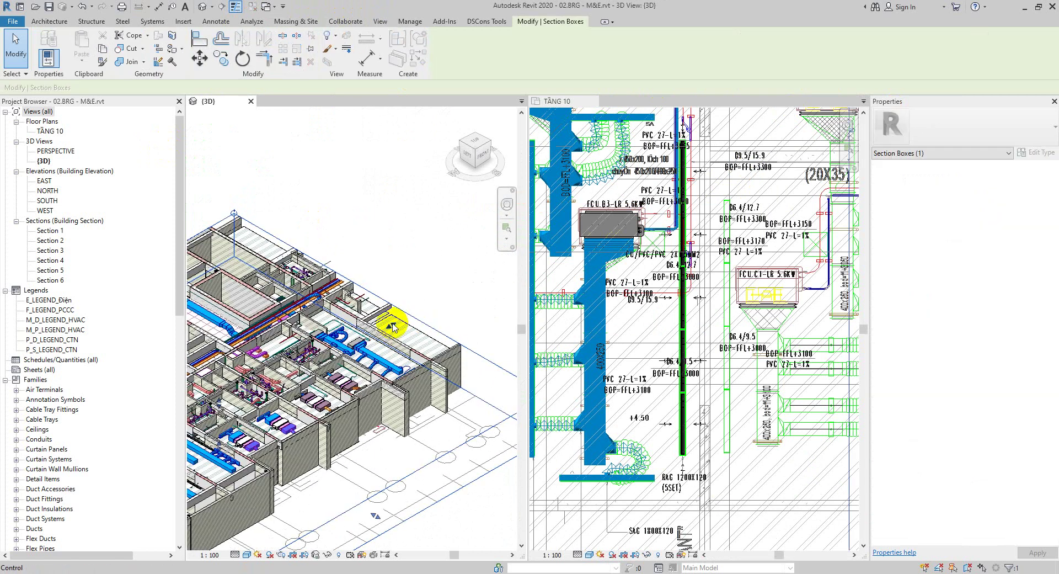
left_click_drag(393, 327, 428, 328)
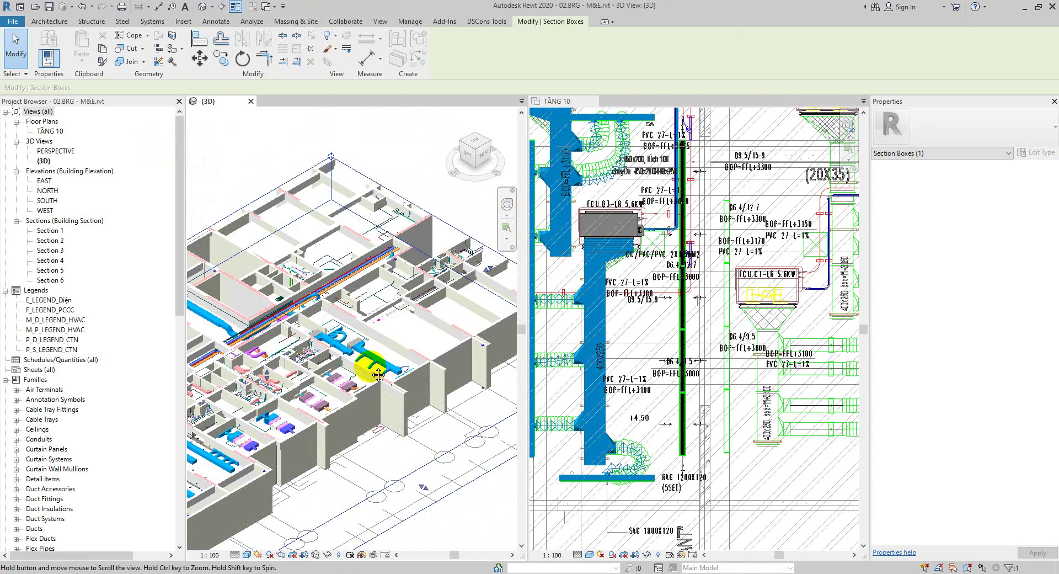
scroll(309, 401, "up", 2)
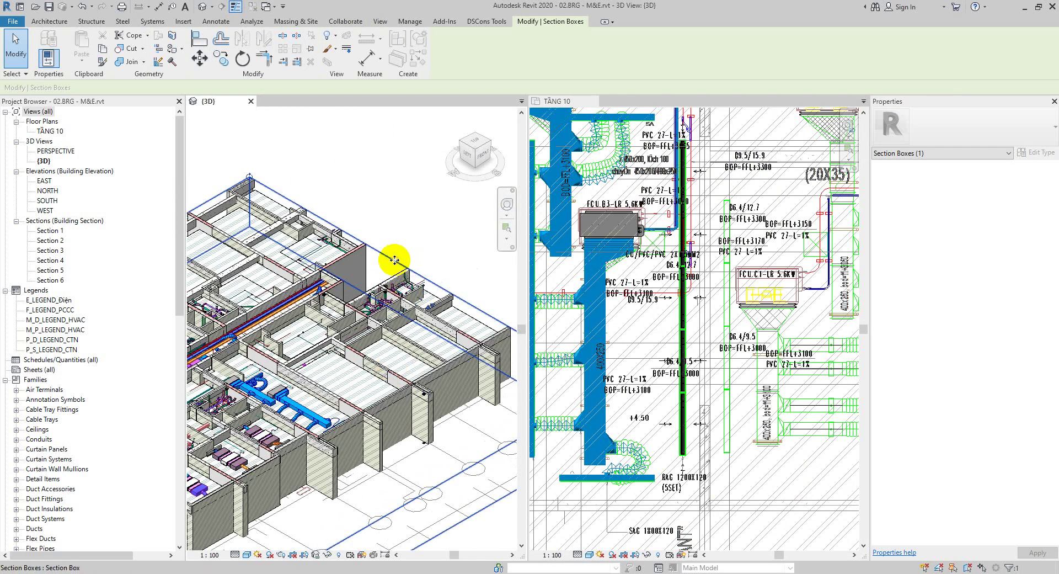
left_click(312, 49)
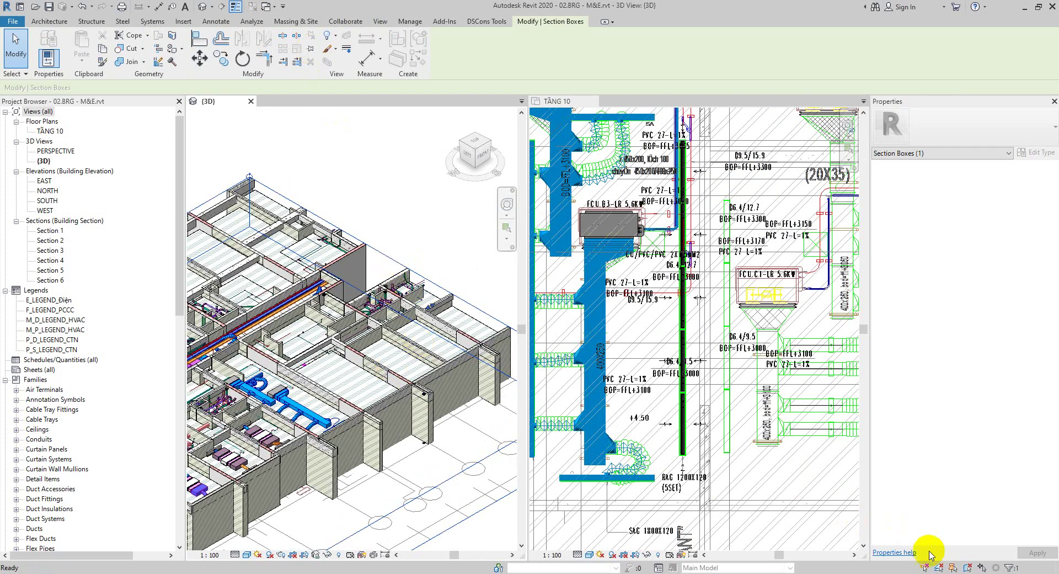
left_click(461, 442)
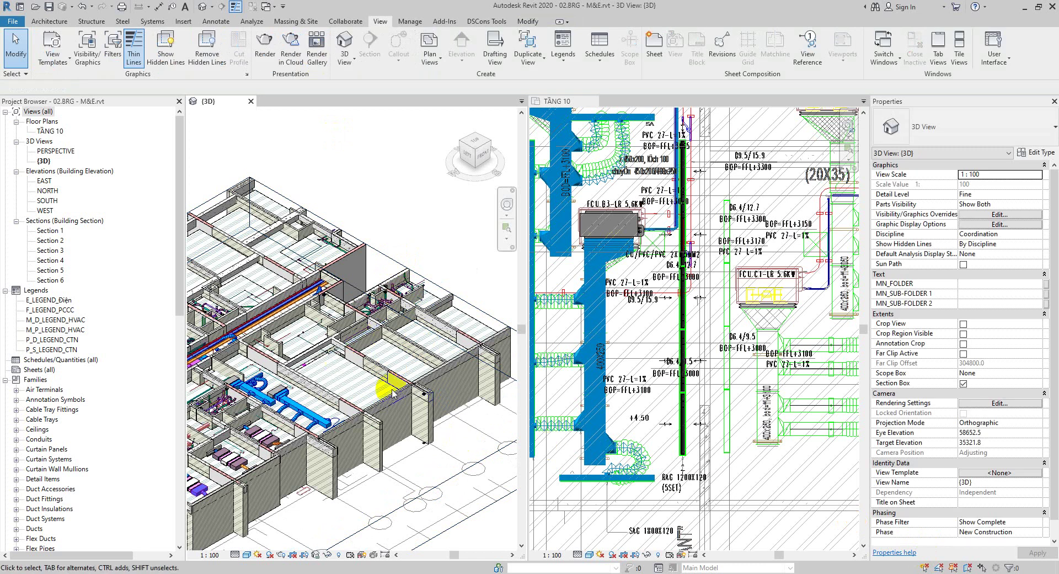
Start placing mechanical equipment in the TẦNG 10 floor plan using the PCU type of the 01.DSC_FCU Daikin family
left_click(728, 406)
scroll(585, 309, "down", 2)
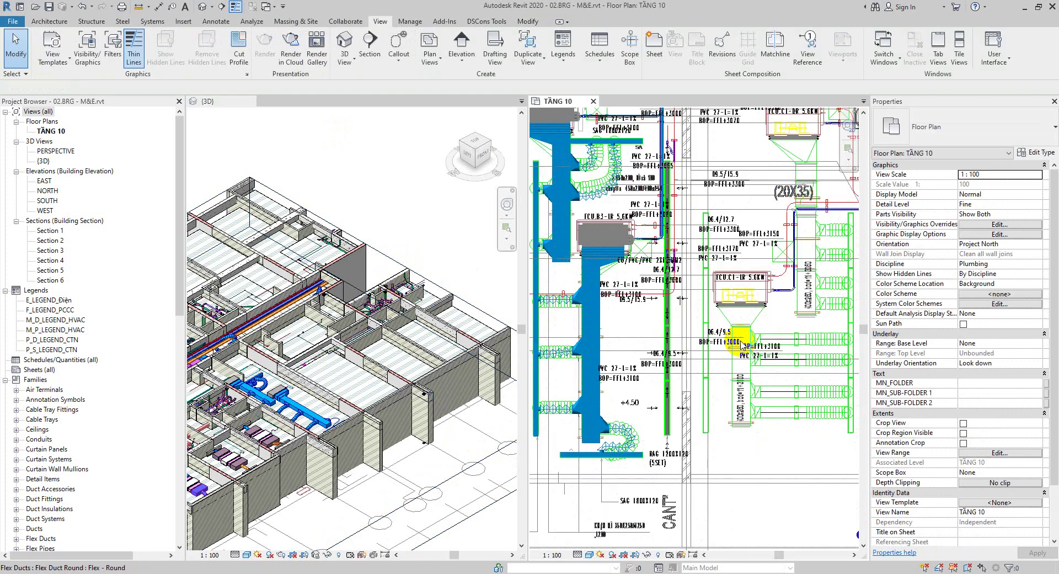
middle_click_drag(603, 327, 681, 340)
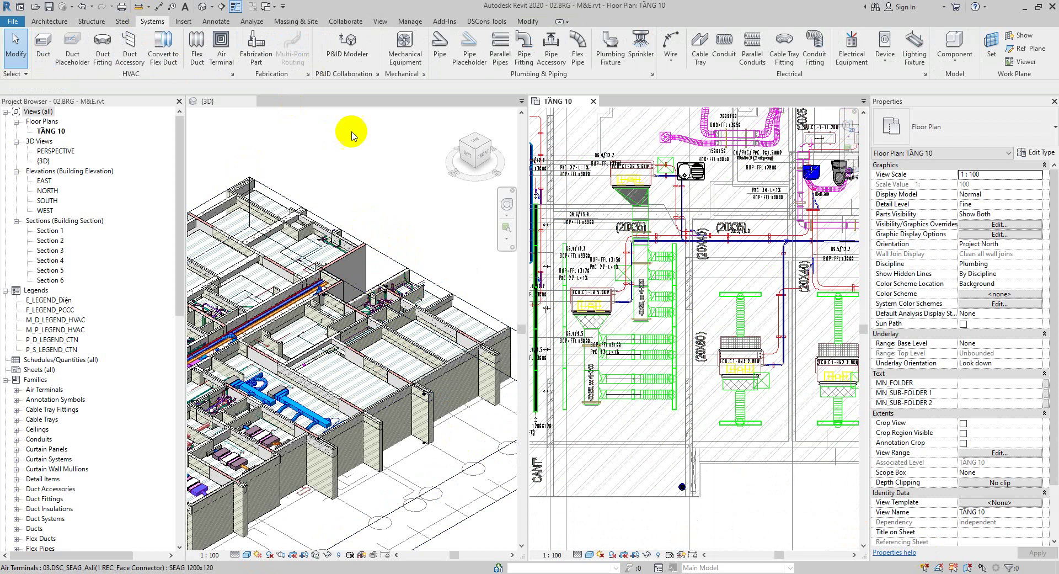
left_click(405, 44)
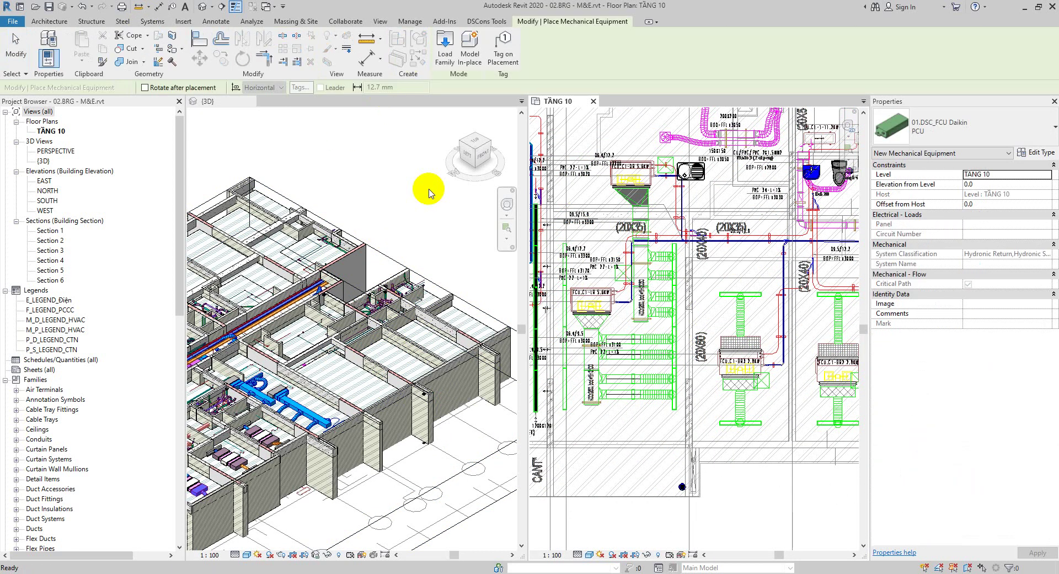
left_click(881, 132)
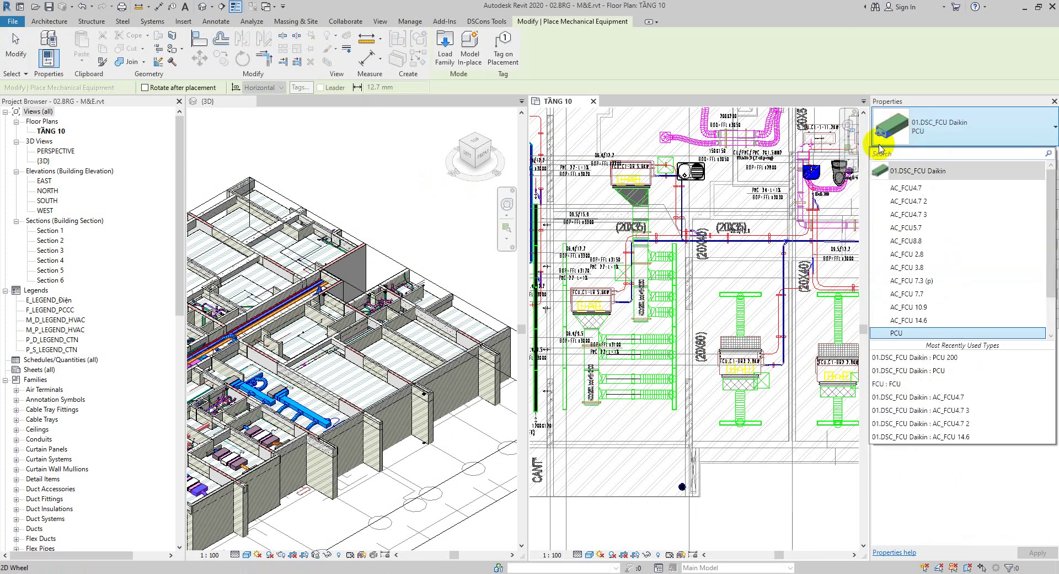
scroll(894, 217, "down", 1)
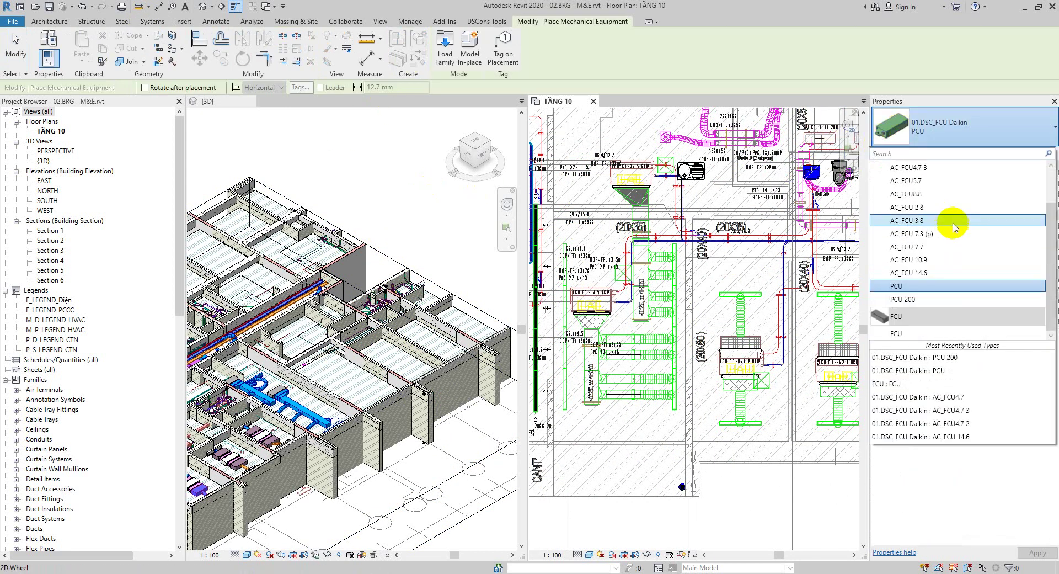
left_click(909, 290)
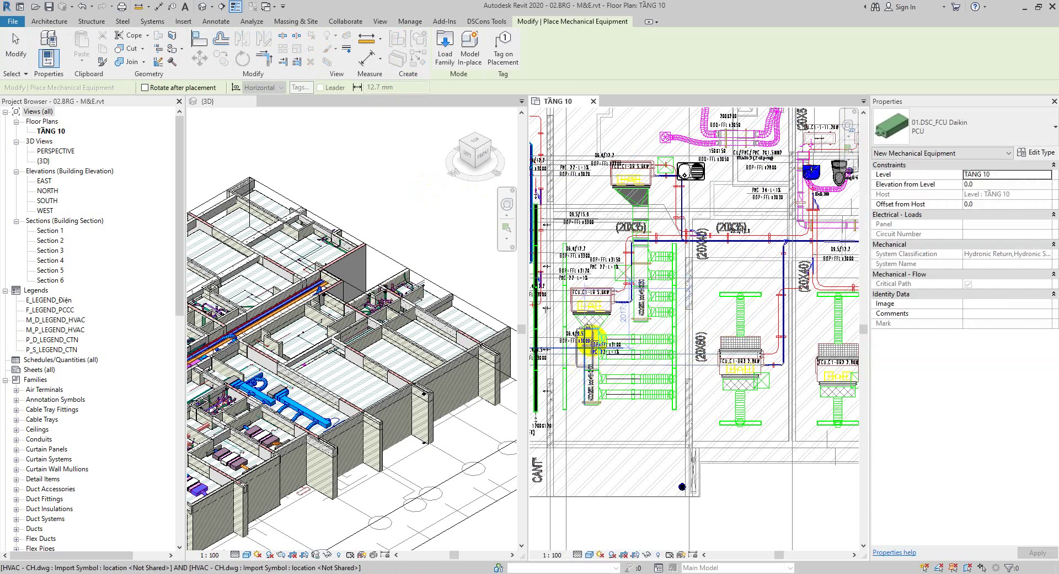
Set the unit's elevation from level to 3100, rotate it to match the drawing, and place it on the FCU.C1-LR 5.6KW outline
scroll(591, 341, "up", 4)
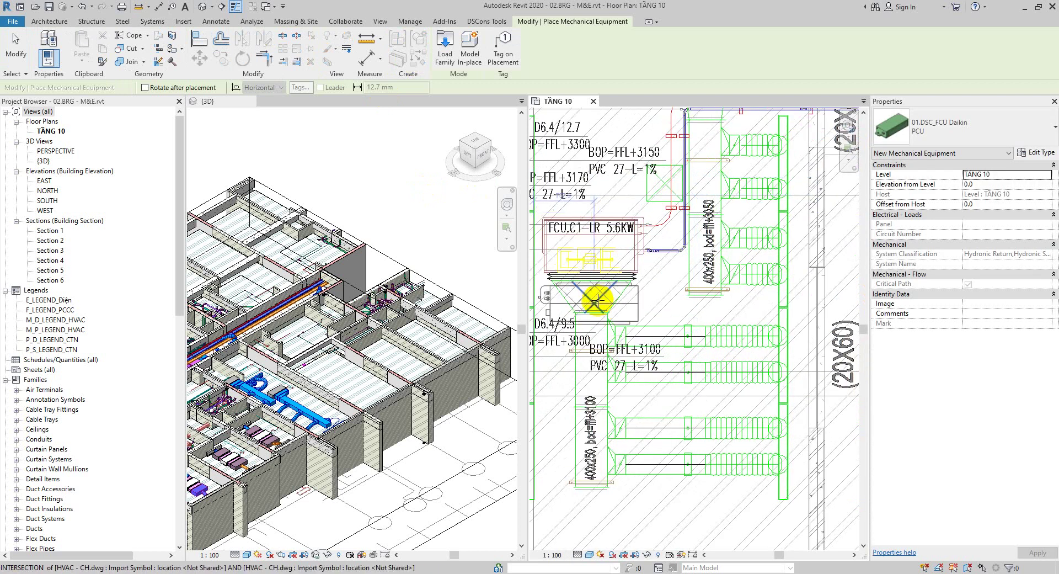
key("space")
key("space")
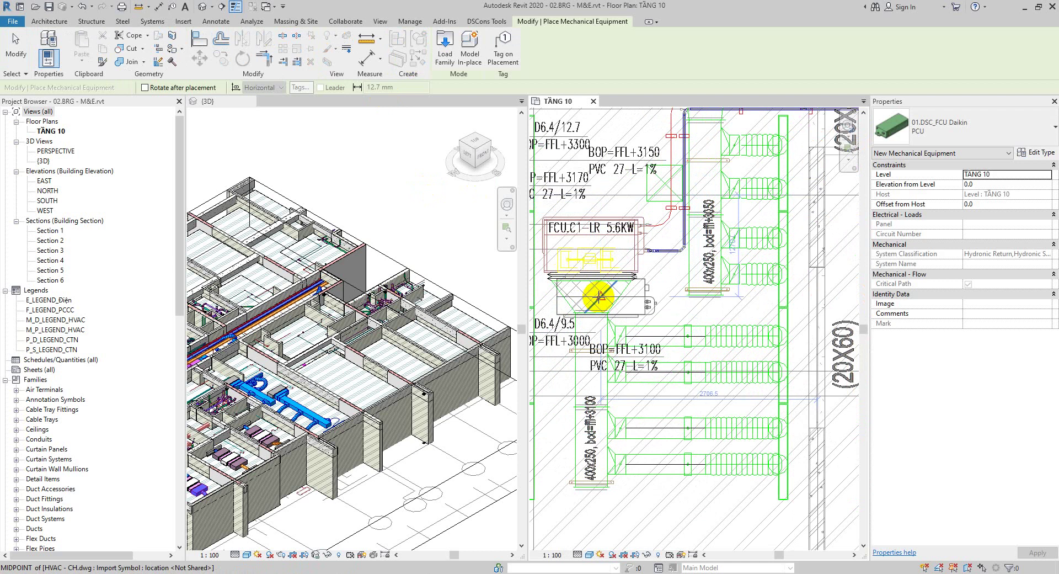
scroll(593, 248, "up", 2)
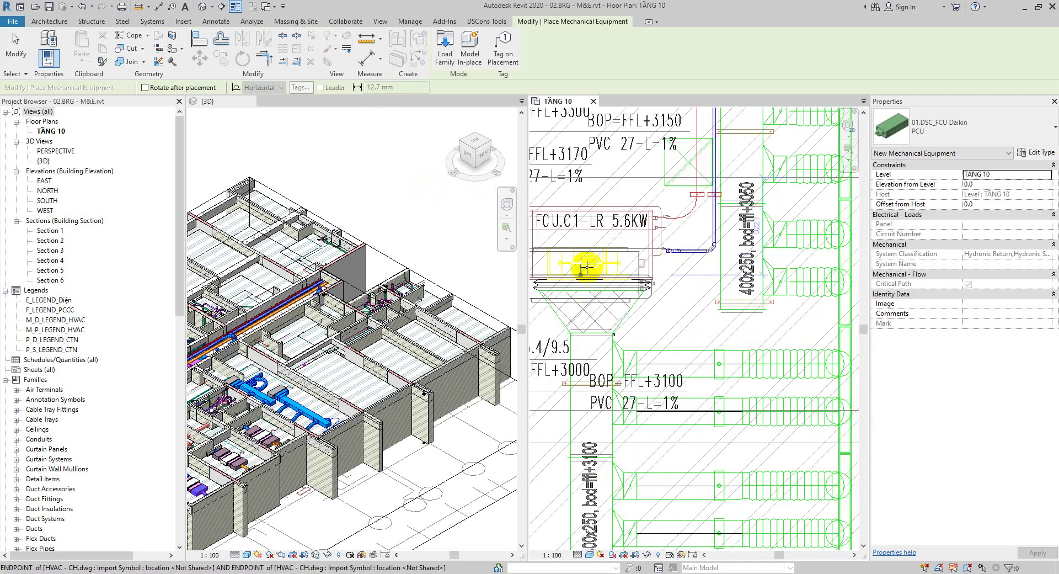
left_click(587, 267)
scroll(668, 244, "down", 2)
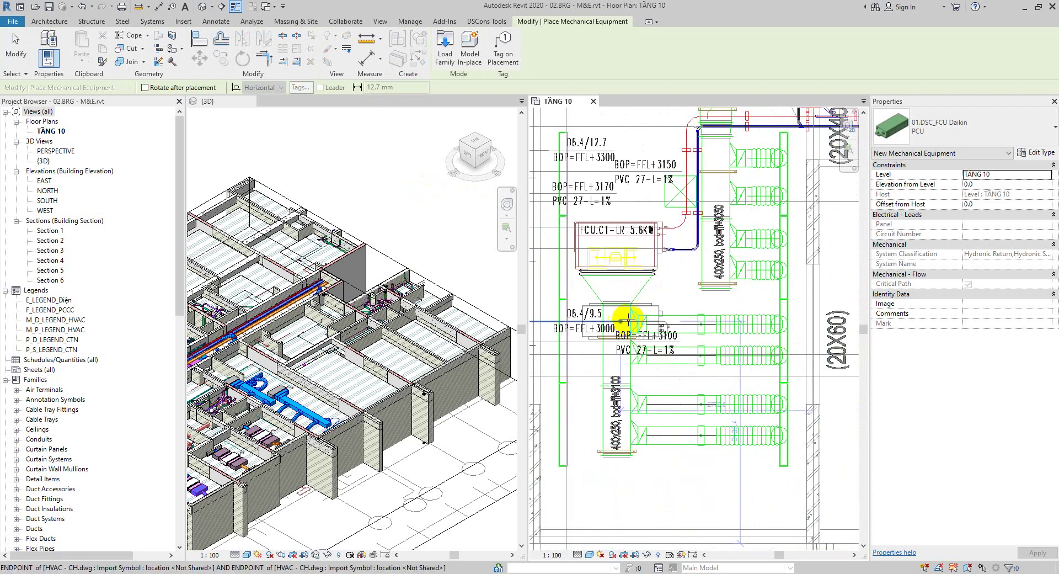
middle_click_drag(629, 320, 674, 269)
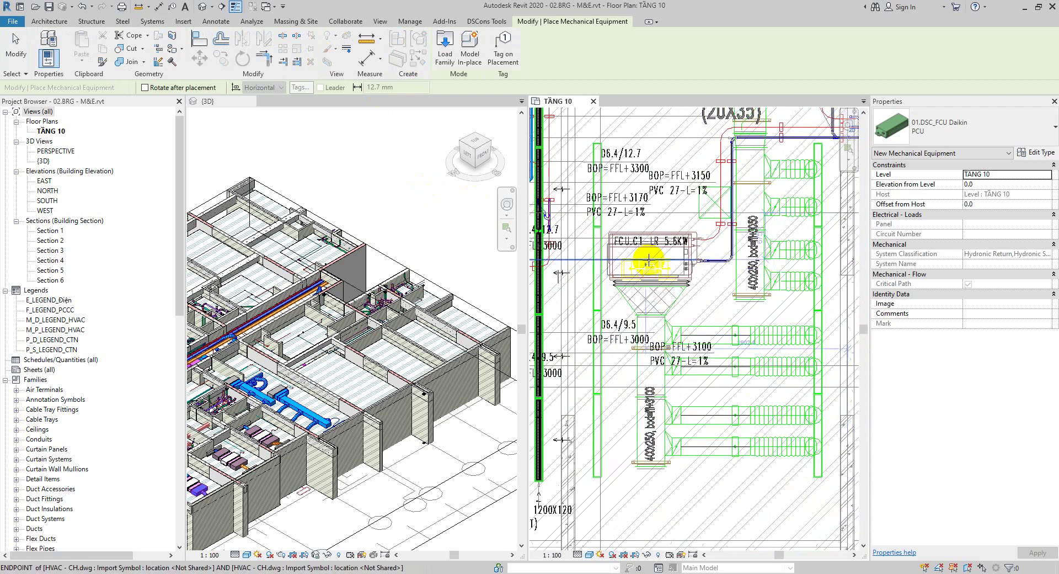
left_click(979, 185)
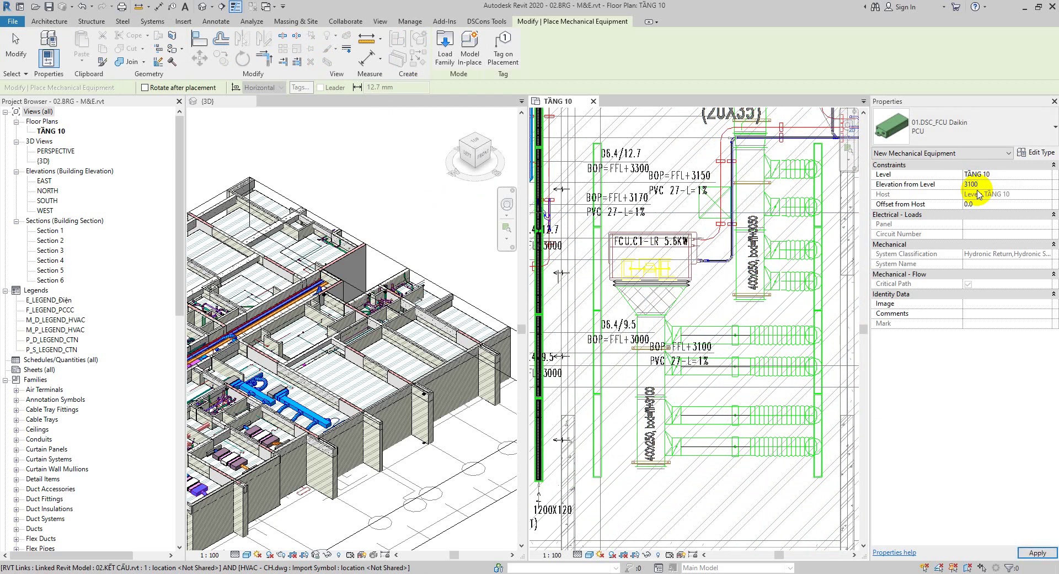
type("3100")
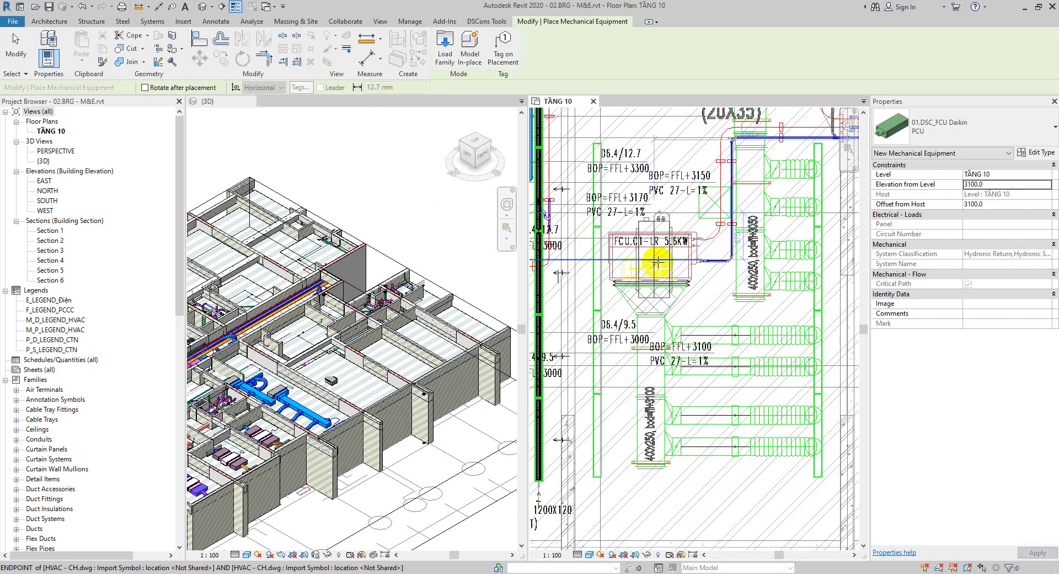
key("space")
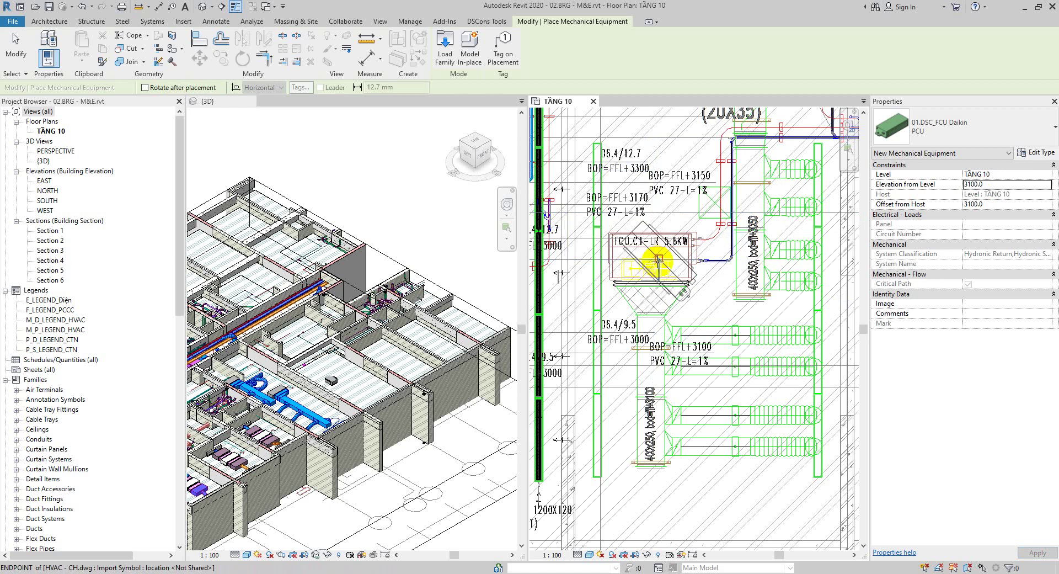
key("space")
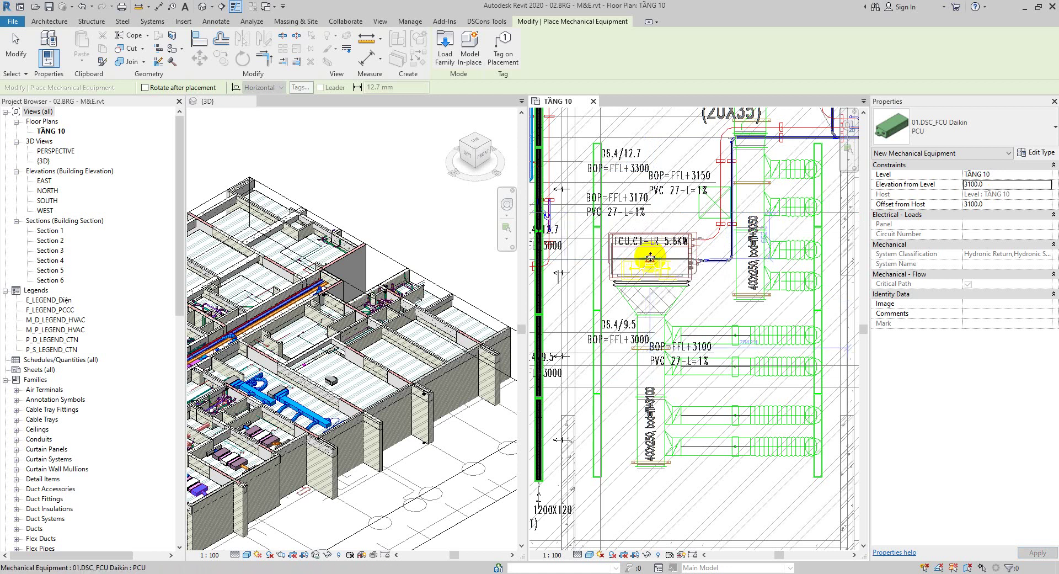
left_click(651, 257)
Place another PCU unit on the FCU.C1-DR 5.6KW outline
scroll(613, 282, "down", 5)
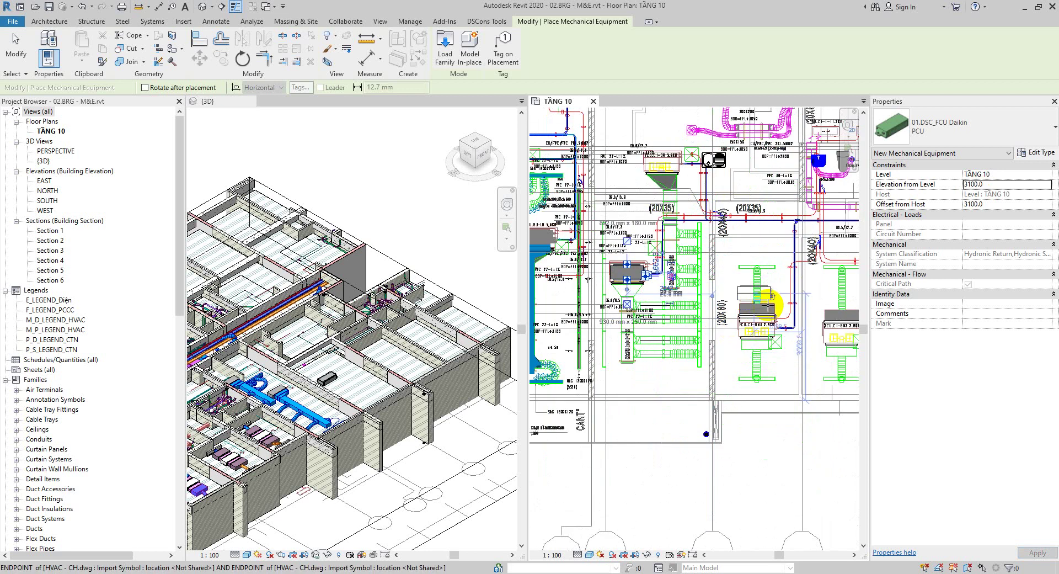
scroll(776, 318, "up", 5)
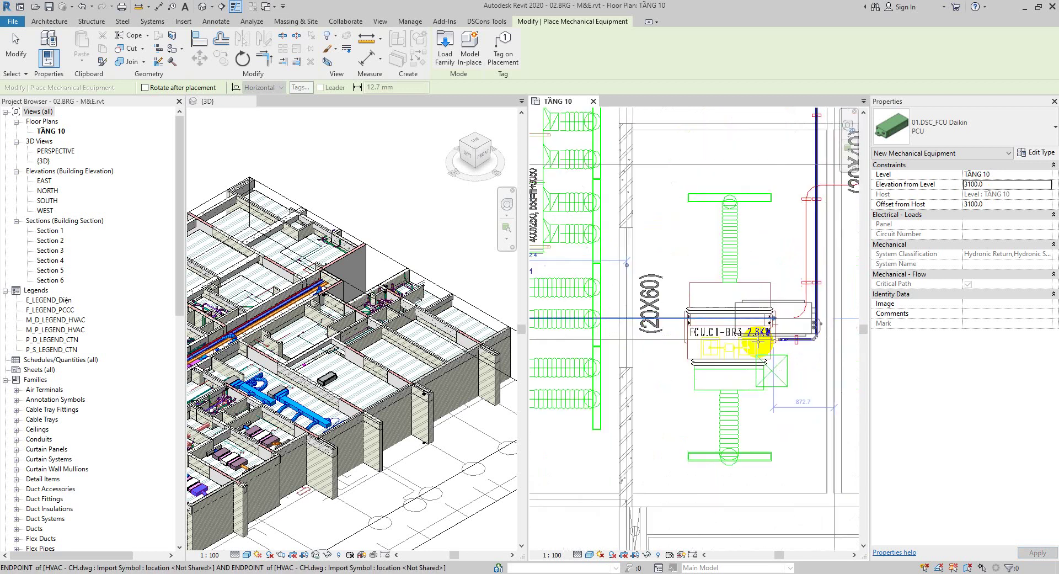
left_click(730, 331)
scroll(780, 328, "down", 4)
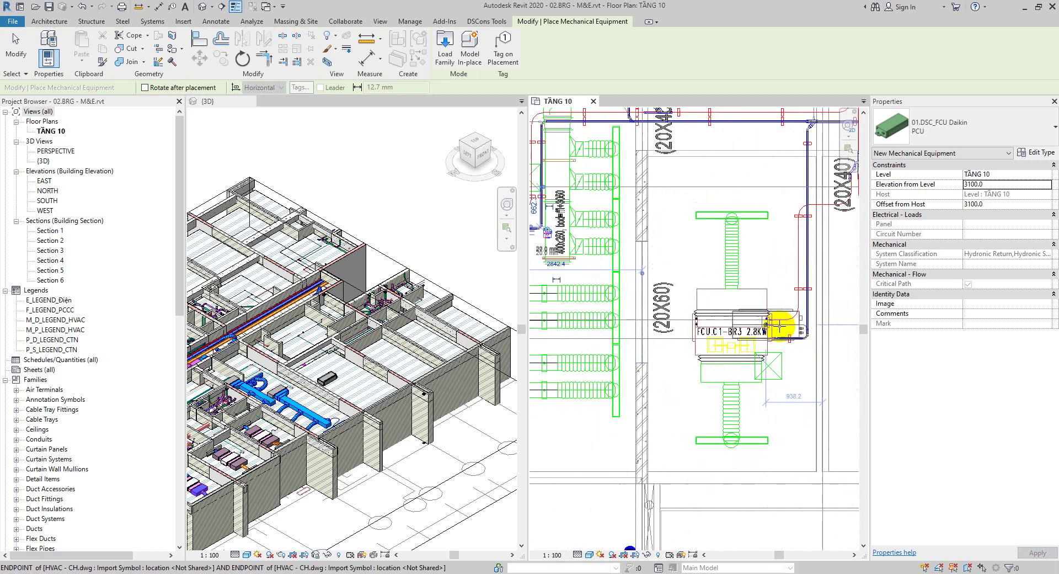
scroll(668, 156, "up", 5)
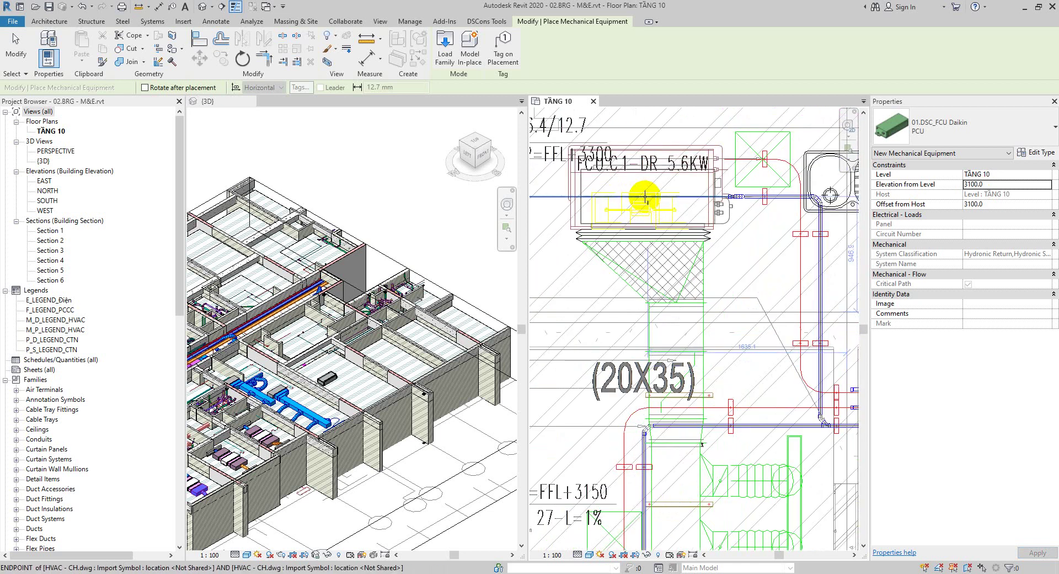
left_click(645, 197)
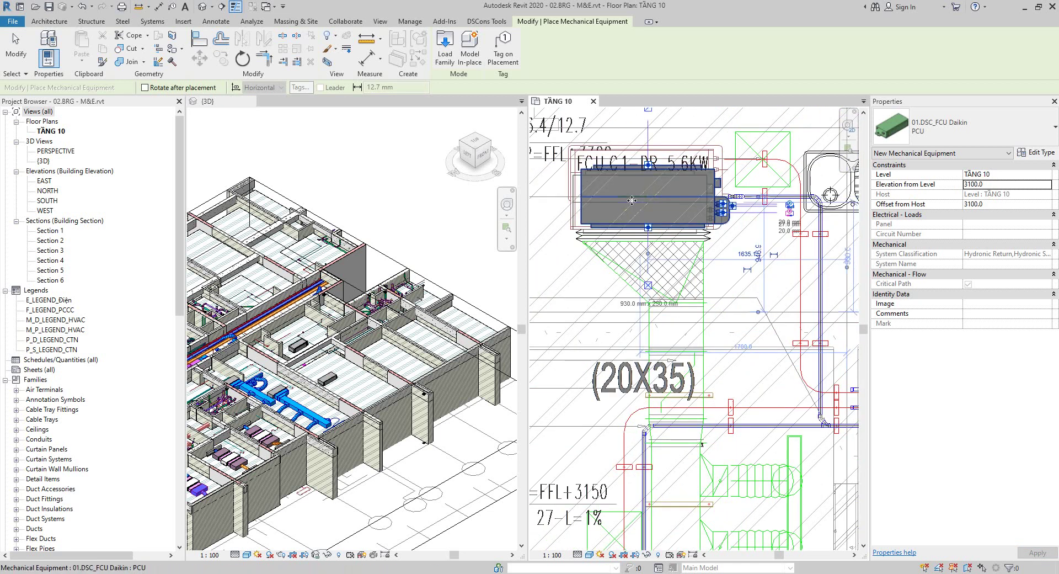
Place PCU units on the FCU.C1-BR3 and FCU.C1-BR2 2.8KW outlines
scroll(632, 200, "down", 6)
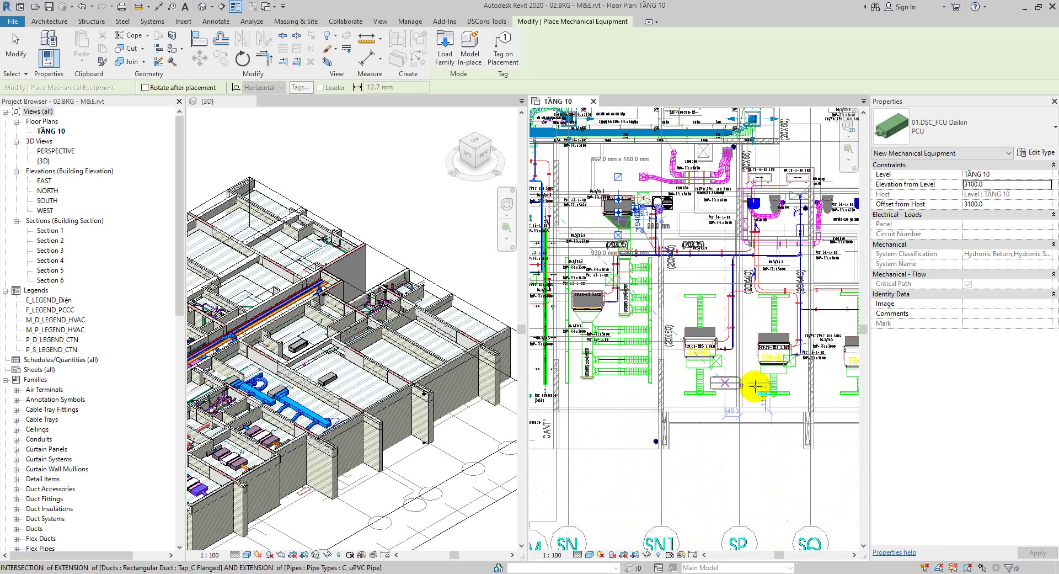
scroll(755, 388, "up", 4)
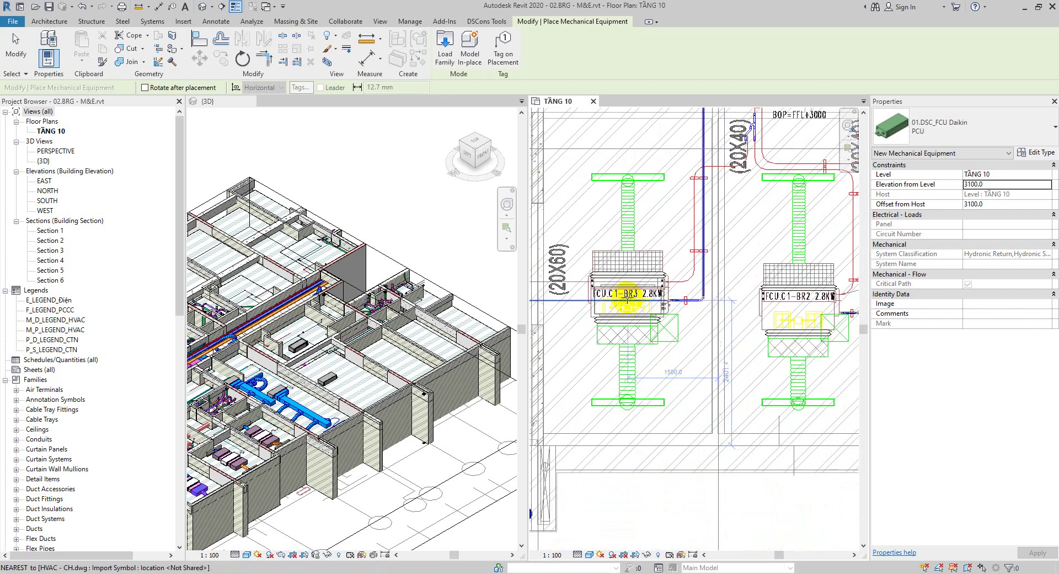
left_click(633, 298)
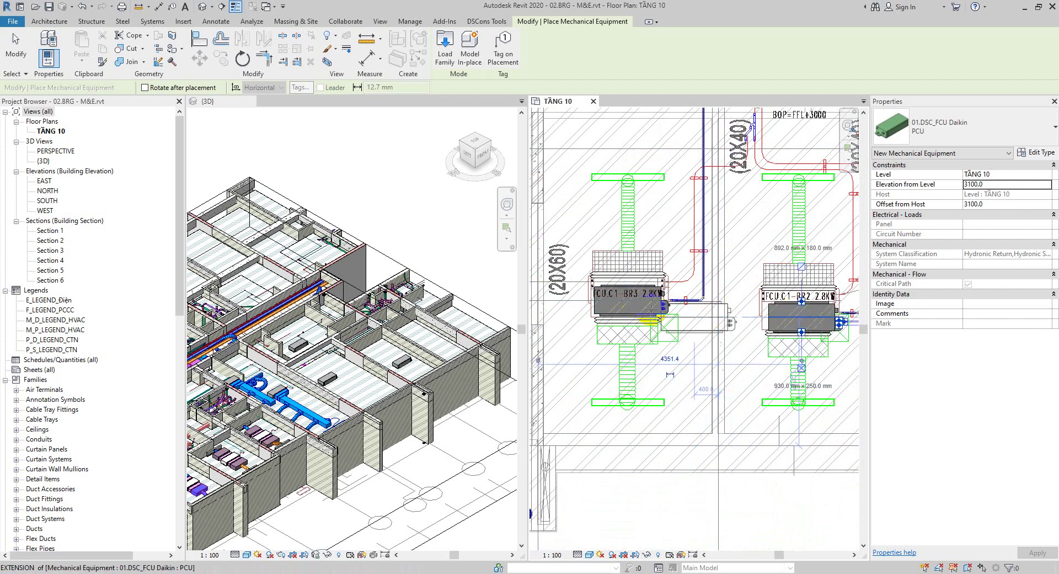
Place a PCU unit on the last fan coil outline beyond FCU.C1-BR2, near grid SR, and end equipment placement
scroll(799, 314, "down", 3)
scroll(636, 314, "down", 3)
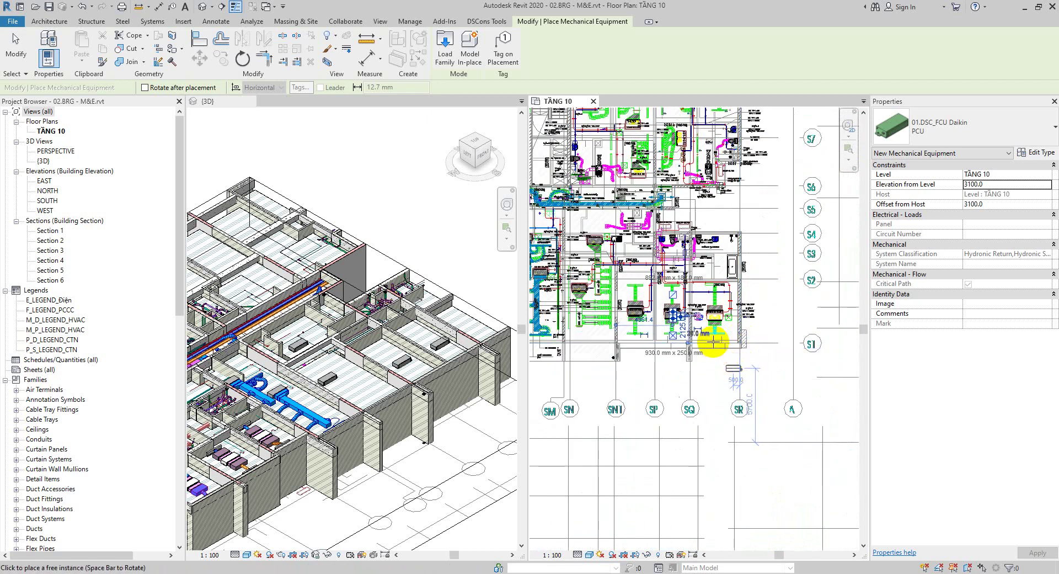
scroll(715, 340, "up", 4)
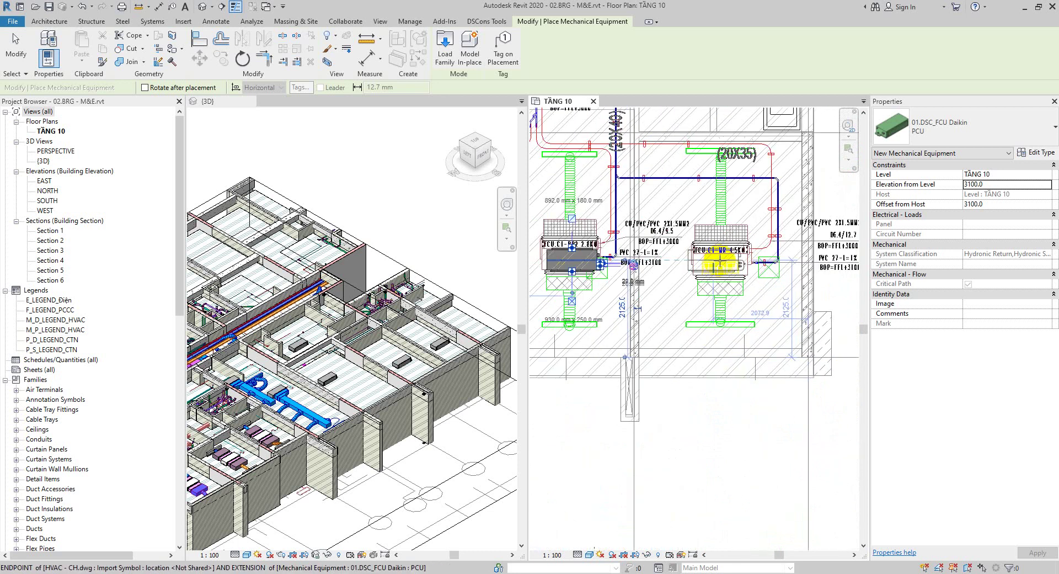
left_click(722, 260)
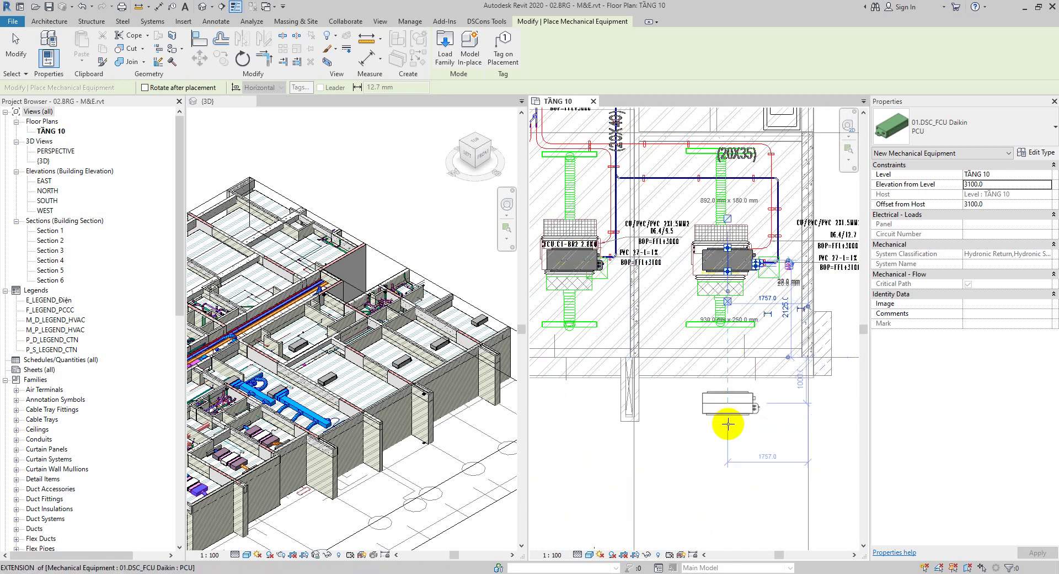
right_click(710, 430)
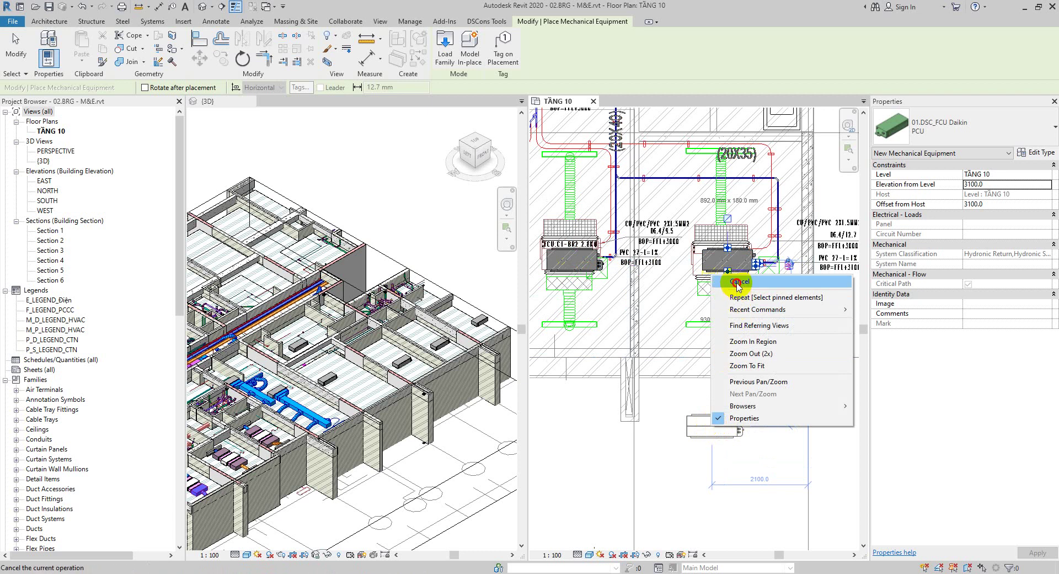
left_click(772, 281)
key("Escape")
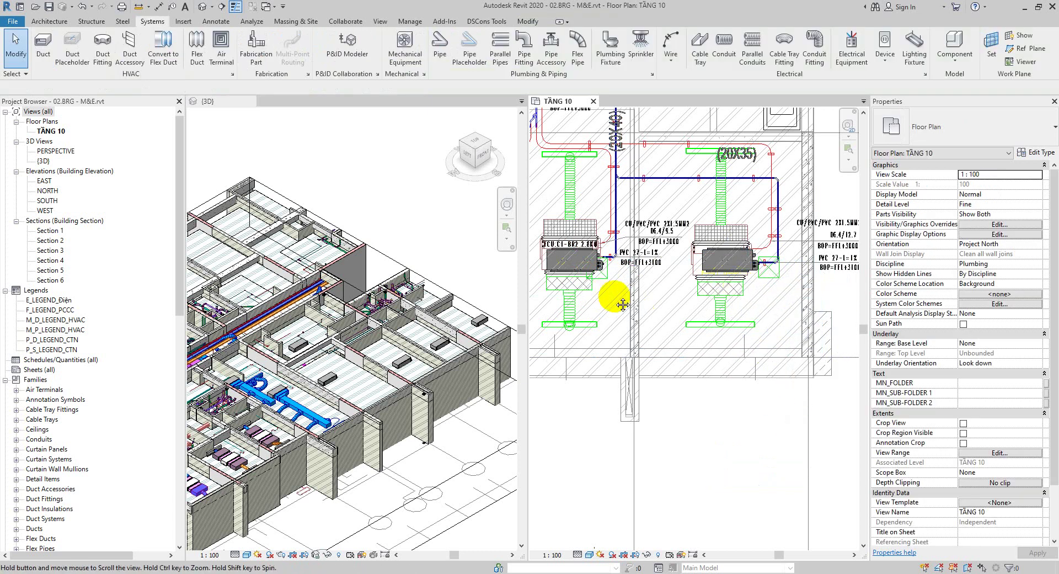
middle_click_drag(623, 304, 703, 303)
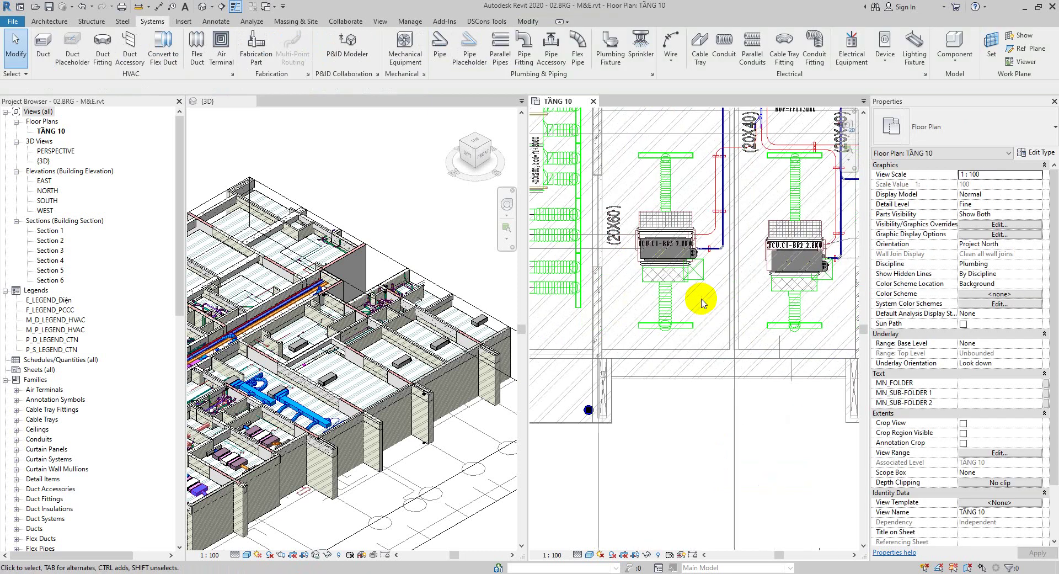
middle_click_drag(694, 338, 640, 292)
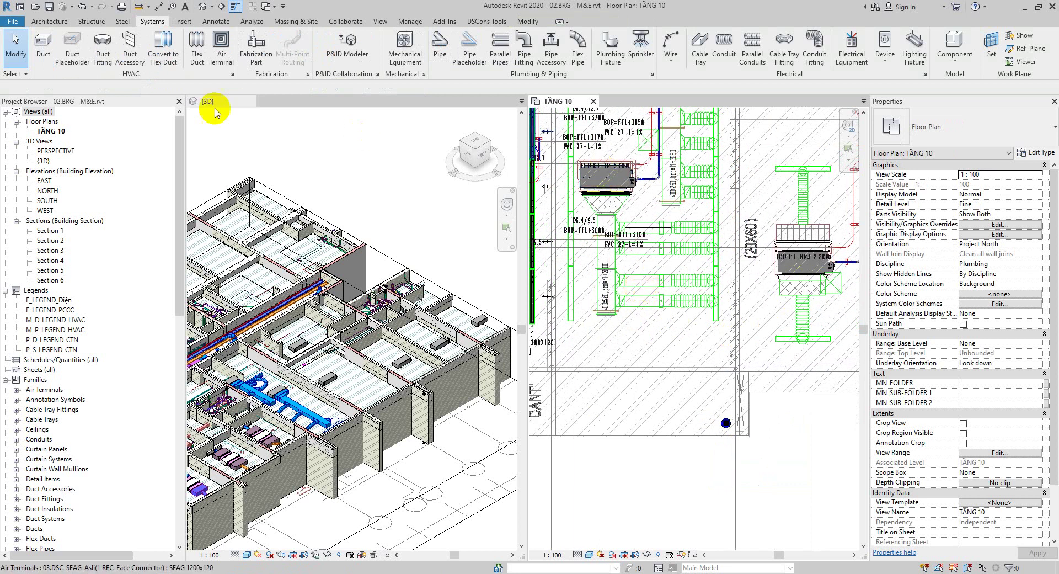
Place a 250mm 02.DSC_REC_Flexible duct accessory on the FCU.C1-LR 5.6KW unit's duct connection facing the 400x250 duct outline
left_click(197, 55)
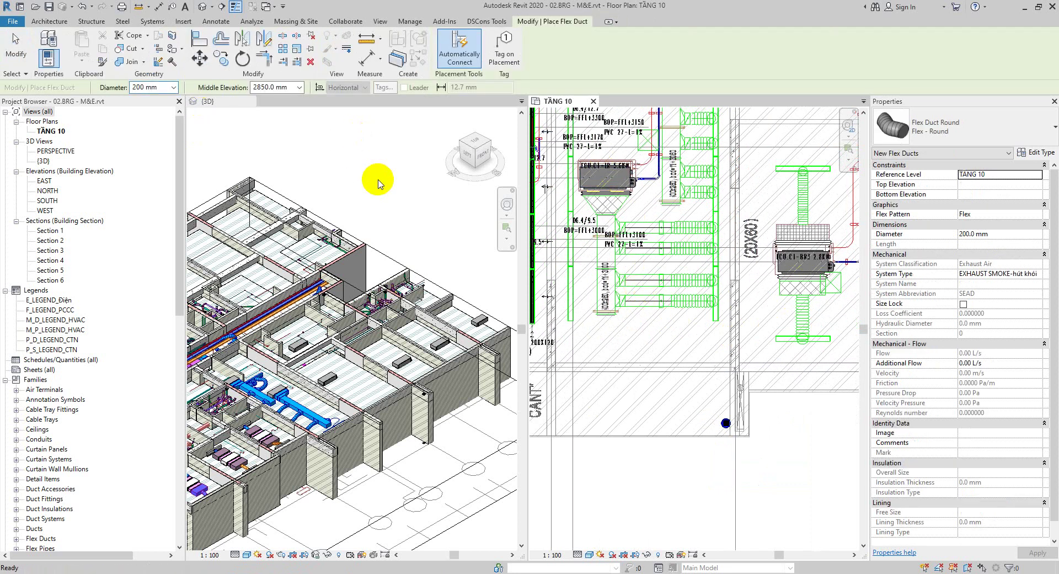
key("Escape")
left_click(134, 49)
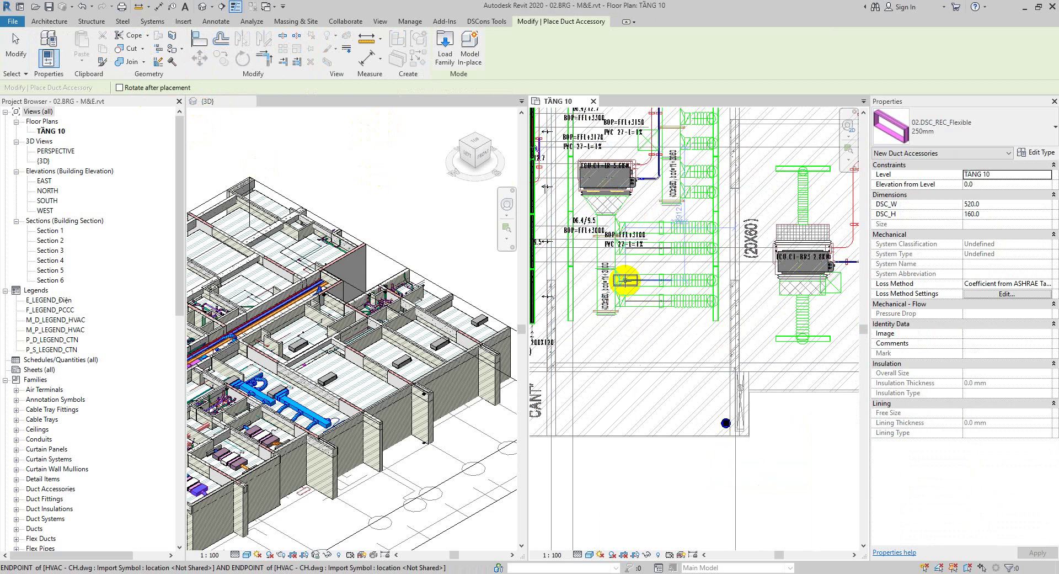
left_click(946, 128)
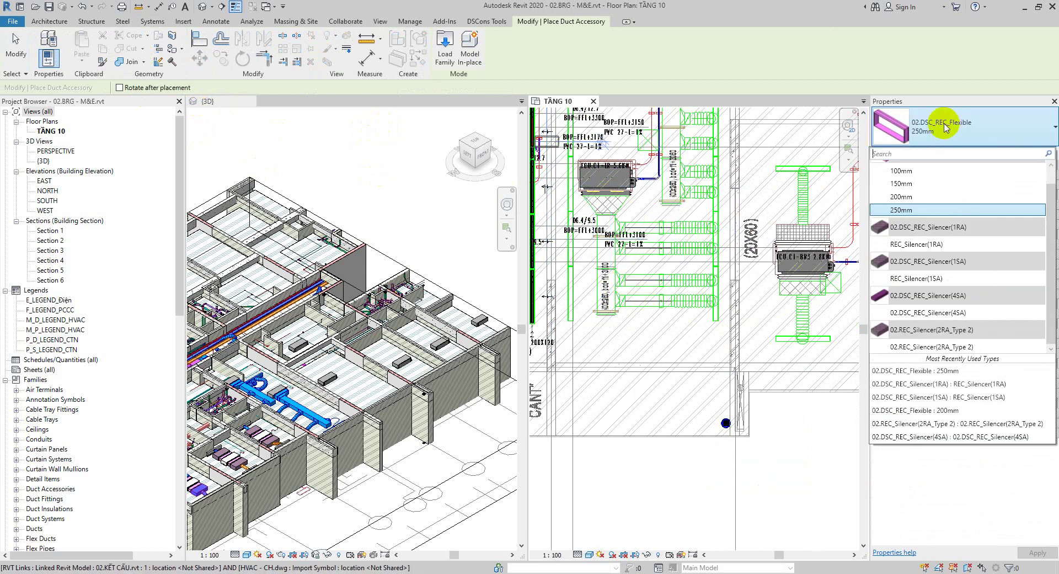
scroll(612, 206, "up", 6)
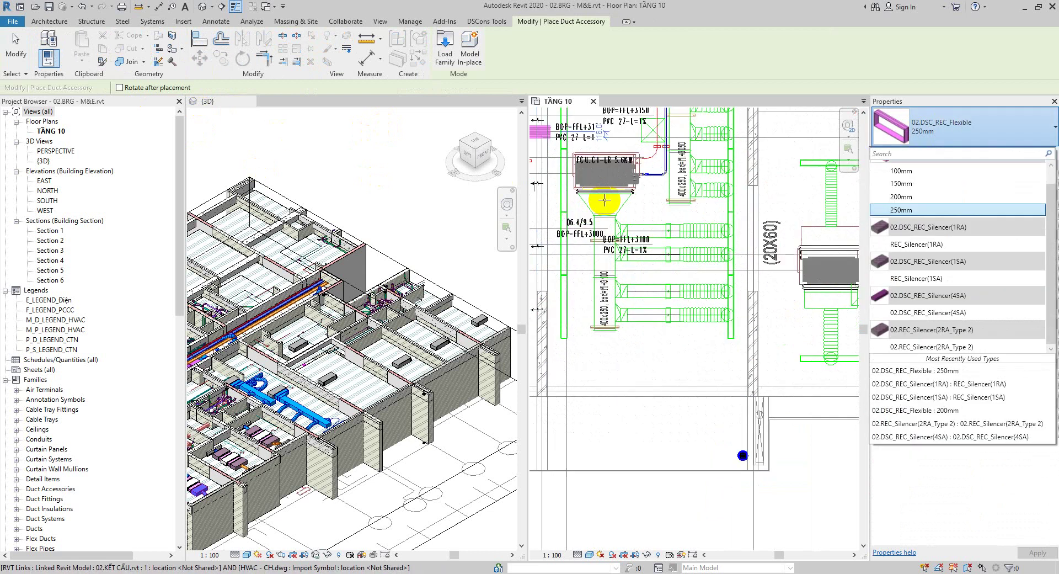
middle_click_drag(595, 190, 681, 289)
middle_click_drag(678, 367, 679, 158)
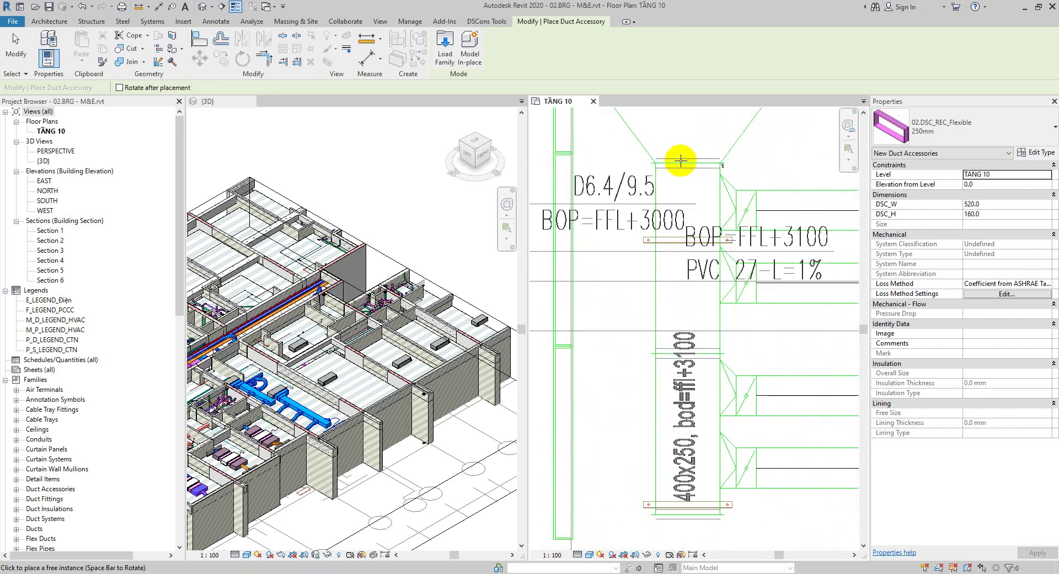
scroll(679, 159, "down", 3)
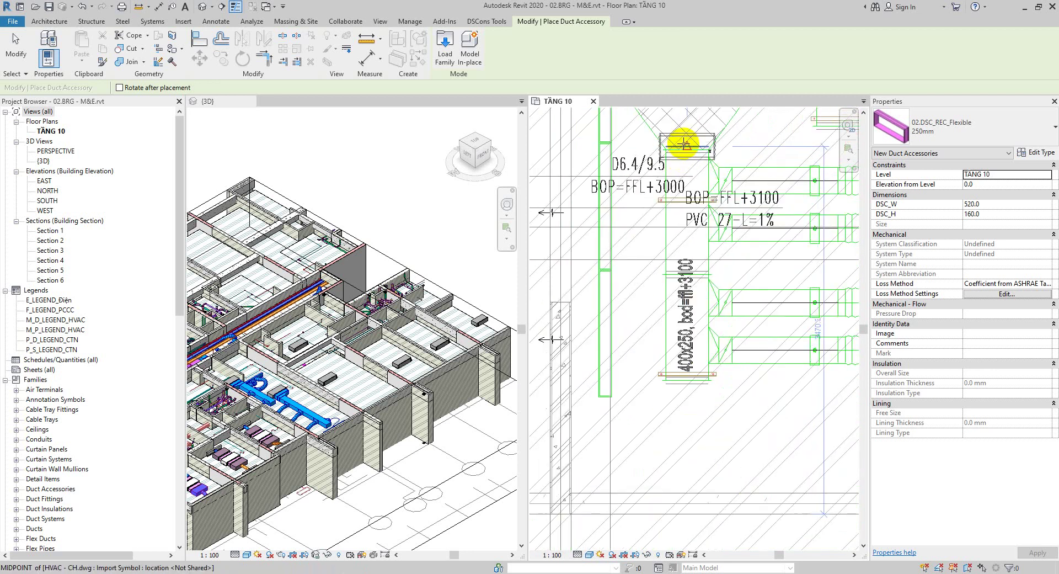
scroll(684, 140, "up", 3)
middle_click_drag(688, 110, 670, 432)
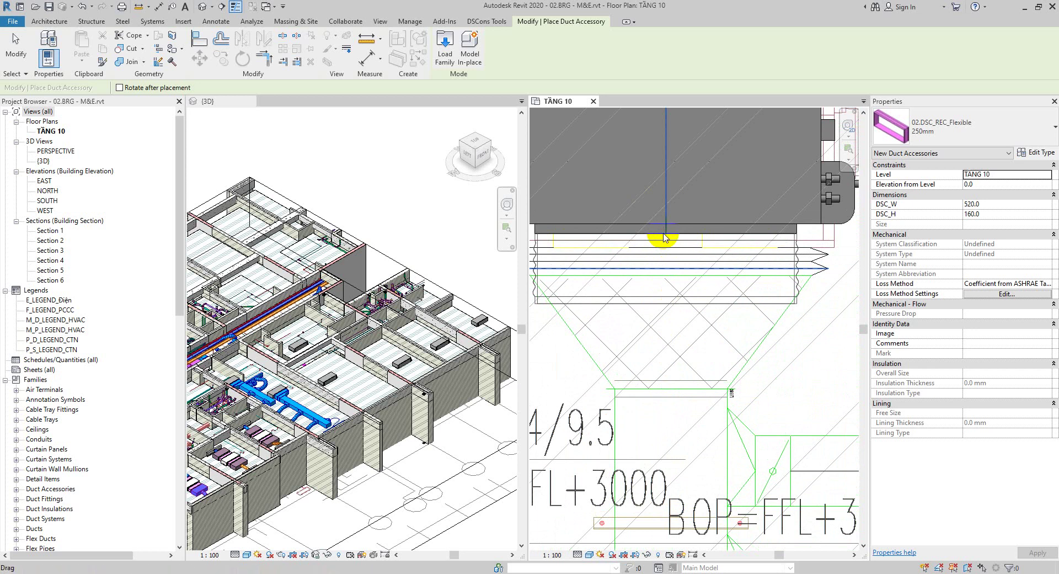
left_click(664, 238)
scroll(673, 240, "down", 4)
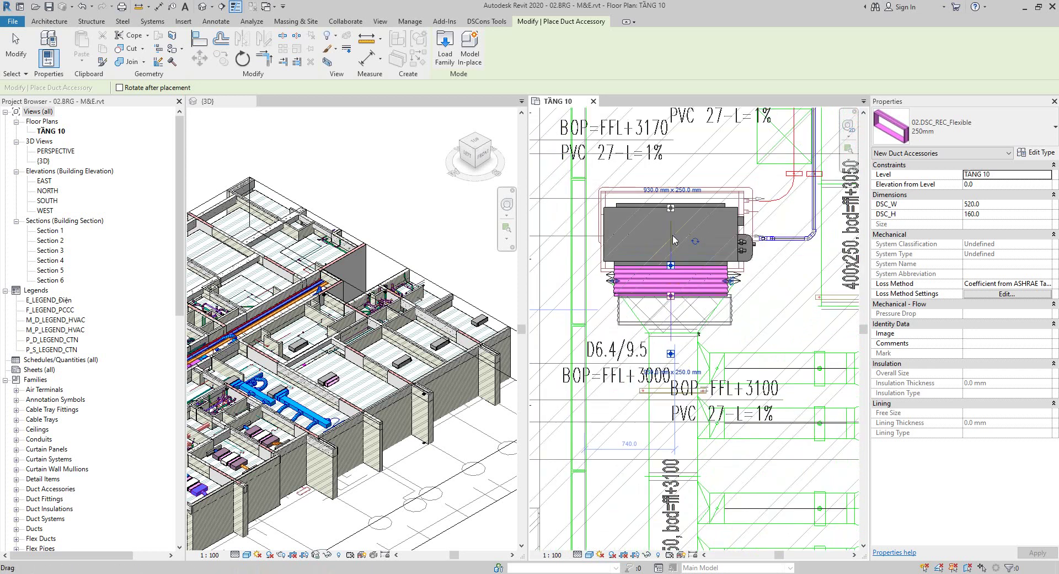
Attach another 250mm flexible connector to the FCU.C1-DR 5.6KW unit's connection facing its duct outline
middle_click_drag(693, 331, 551, 550)
middle_click_drag(662, 300, 704, 279)
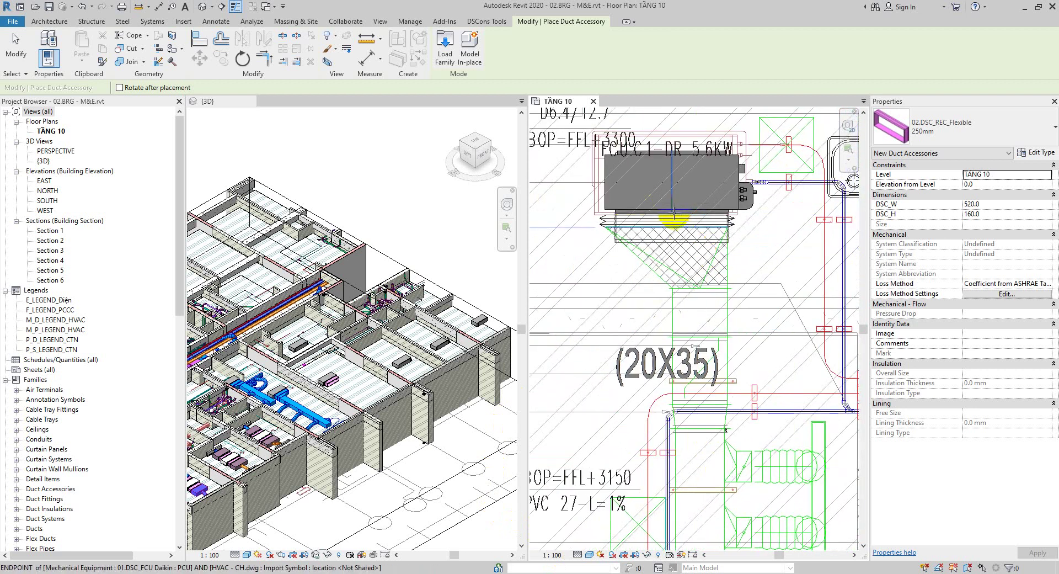
scroll(599, 224, "down", 5)
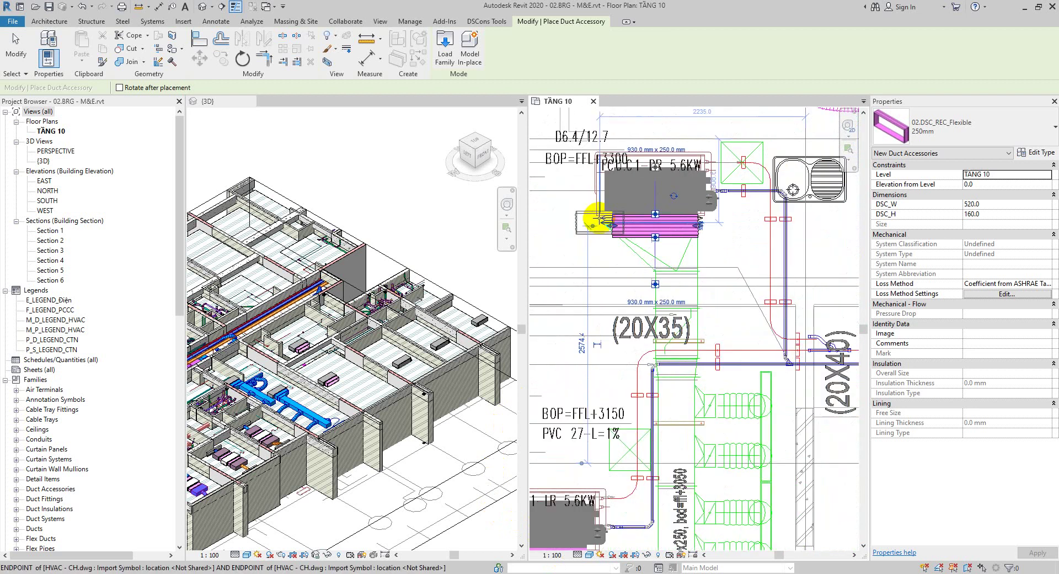
Attach 250mm flexible connectors to both duct connections of the FCU.C1-BR3 2.8KW unit
scroll(681, 395, "up", 5)
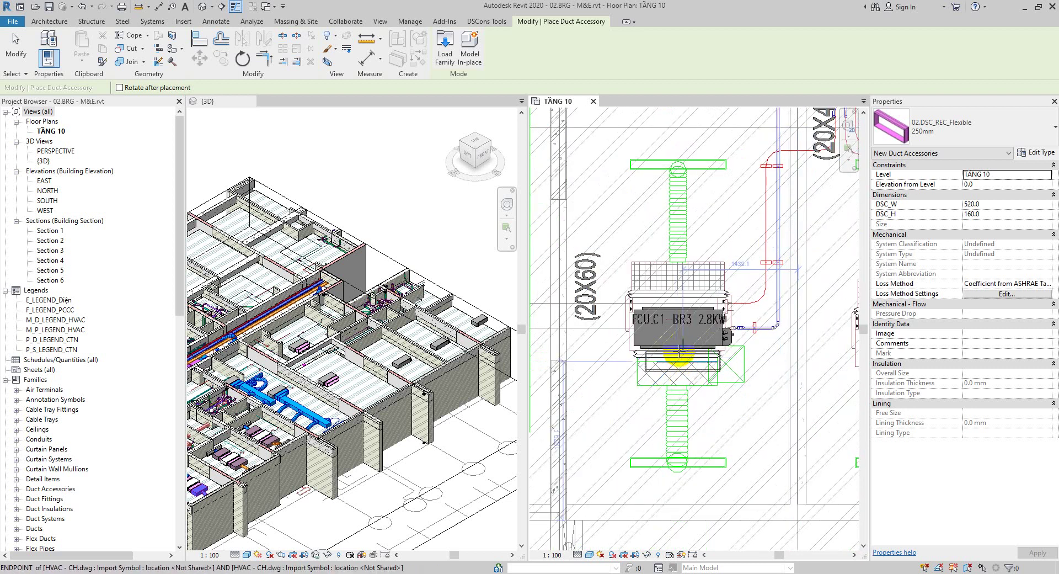
scroll(679, 351, "up", 3)
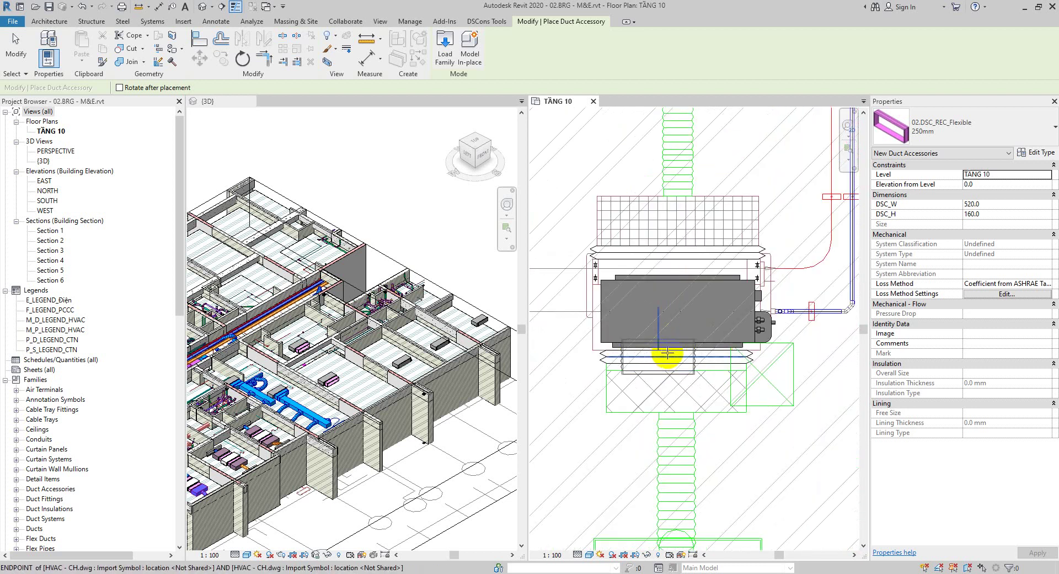
left_click(682, 349)
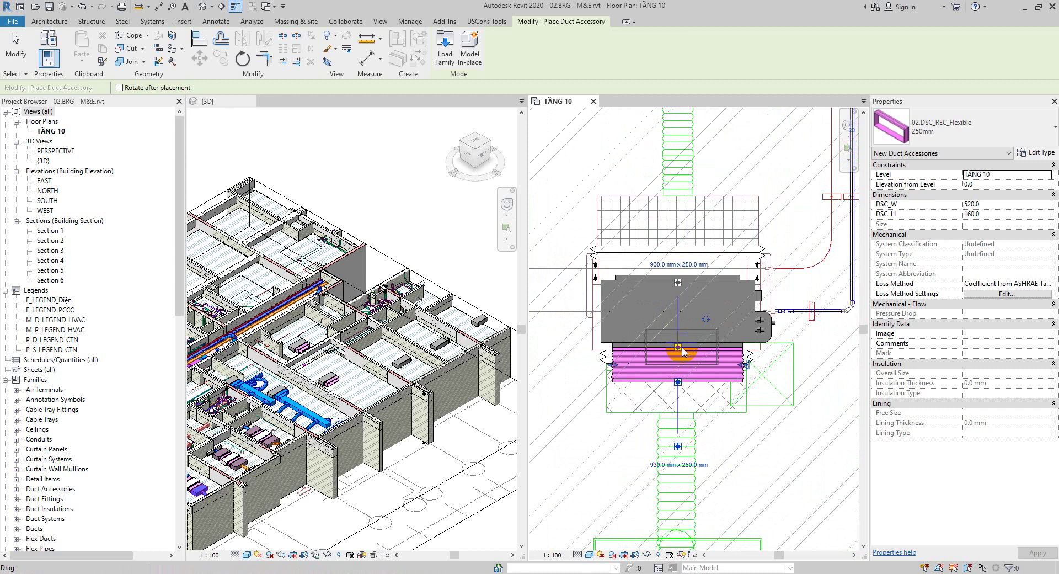
left_click(676, 259)
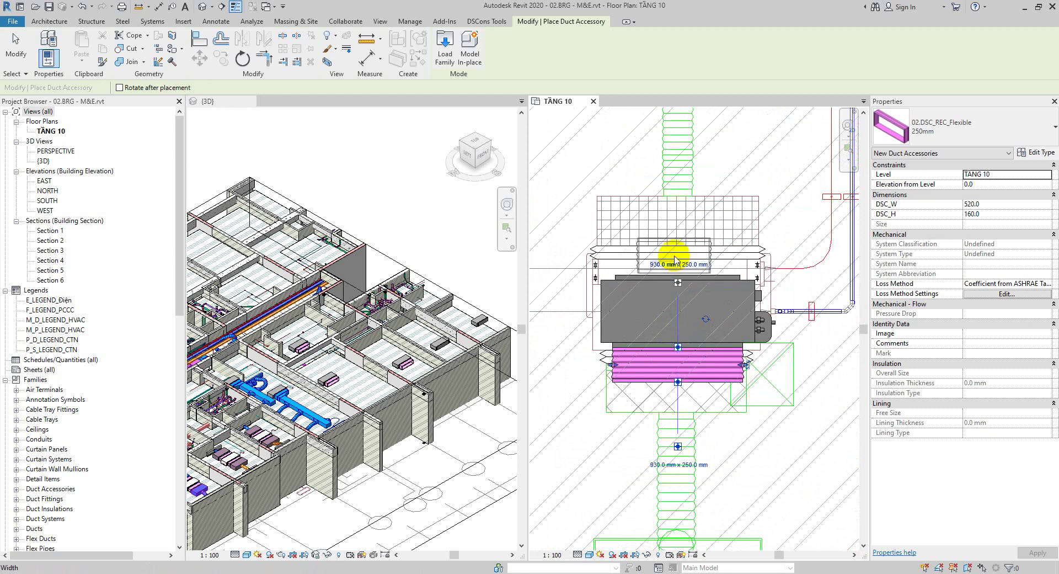
left_click(678, 279)
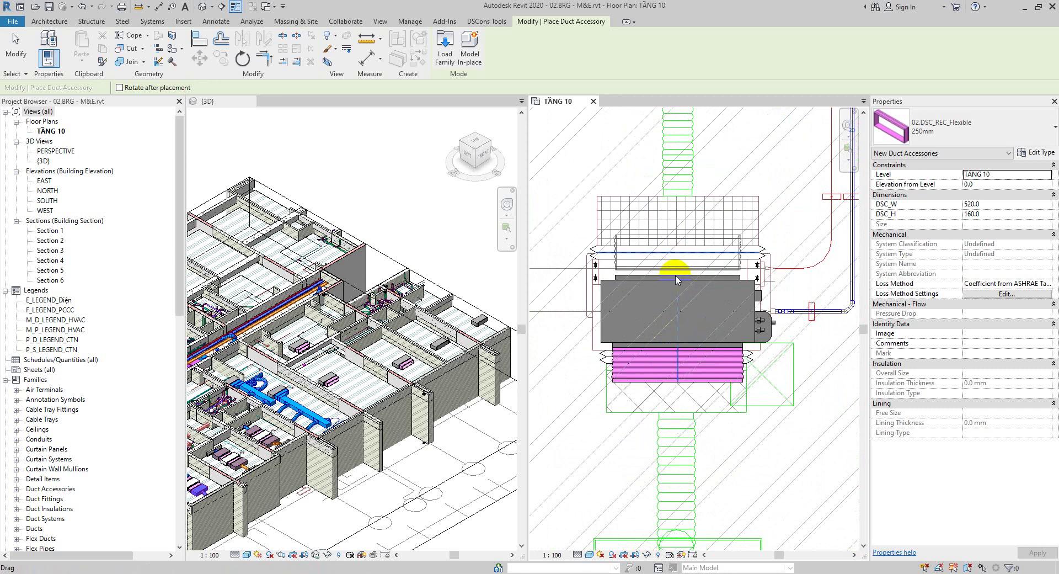
Attach 250mm flexible connectors to both duct connections of the FCU.C1-BR2 2.8KW unit
scroll(622, 284, "down", 5)
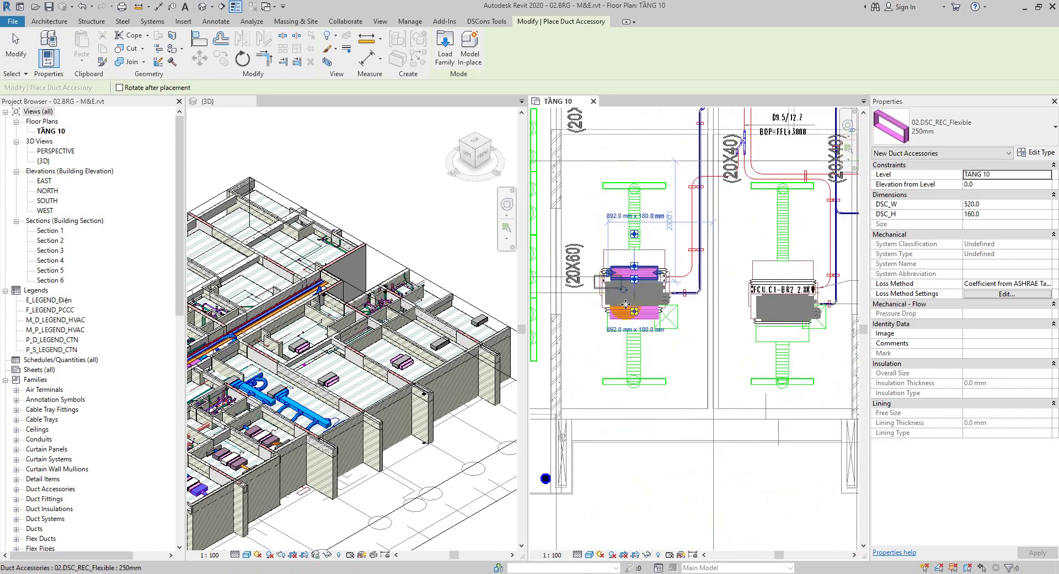
scroll(772, 326, "up", 5)
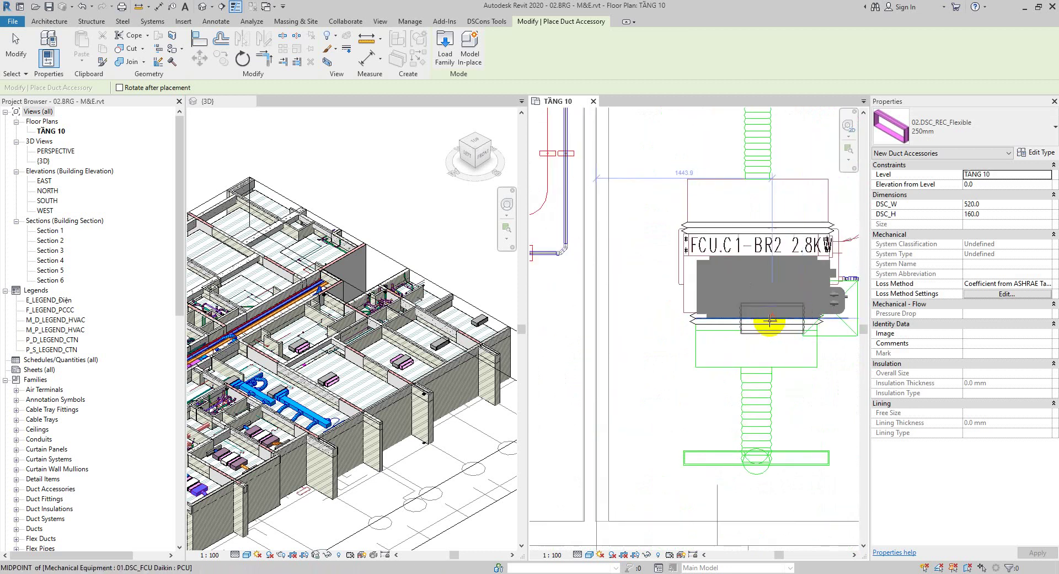
left_click(761, 325)
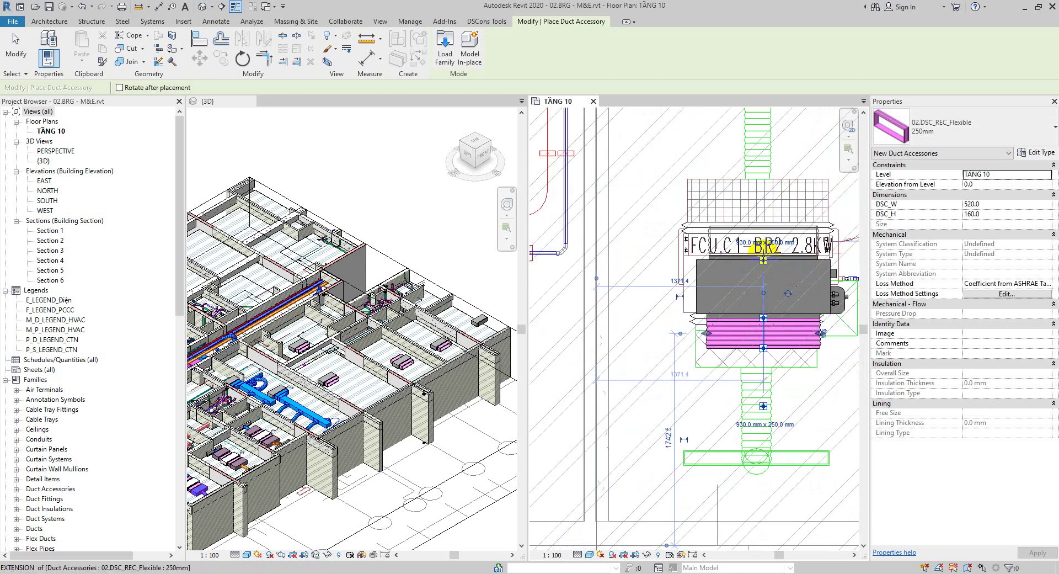
scroll(762, 253, "up", 2)
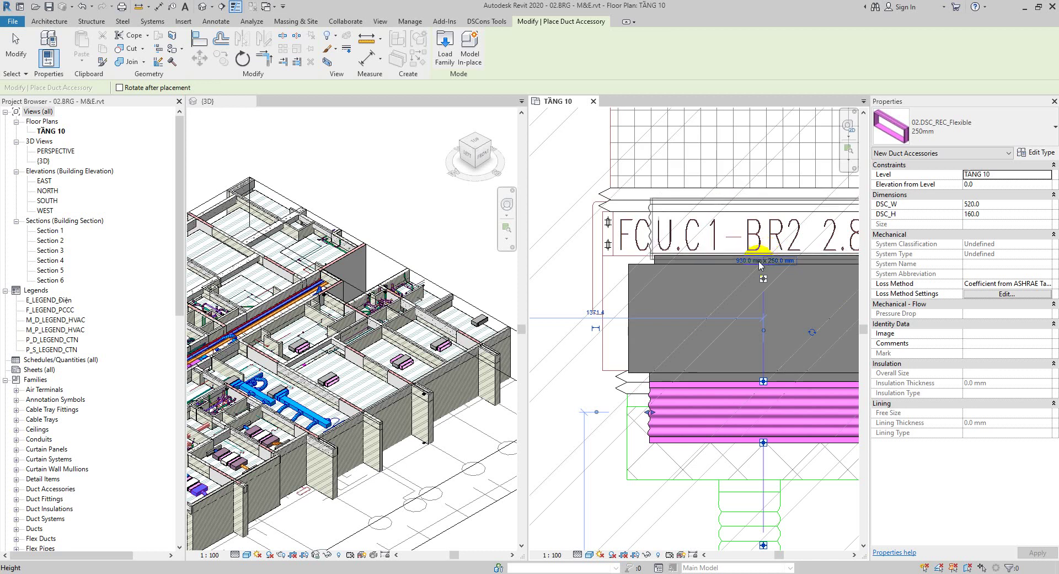
scroll(761, 262, "down", 2)
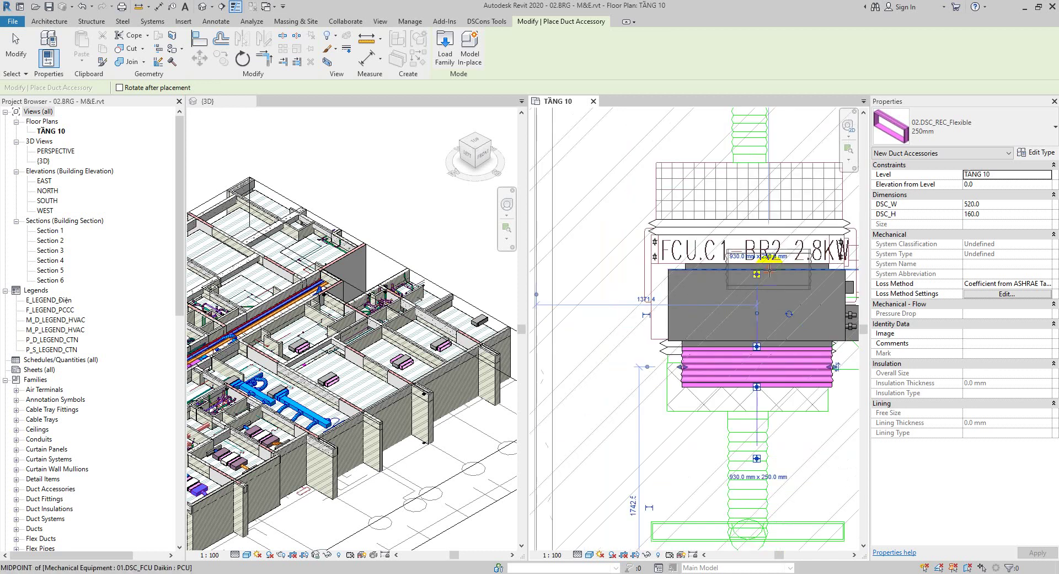
scroll(753, 268, "up", 2)
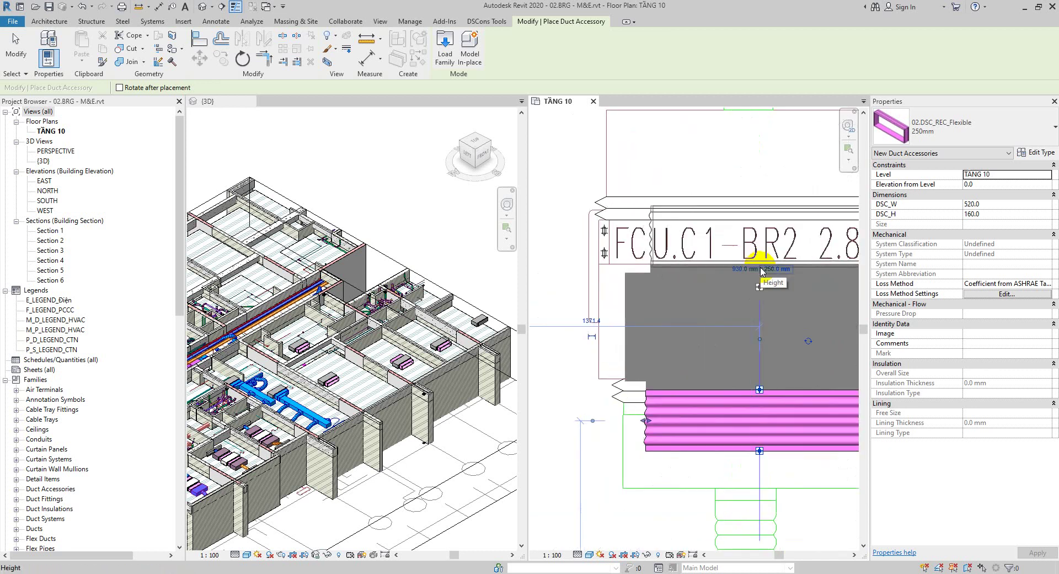
scroll(750, 296, "down", 3)
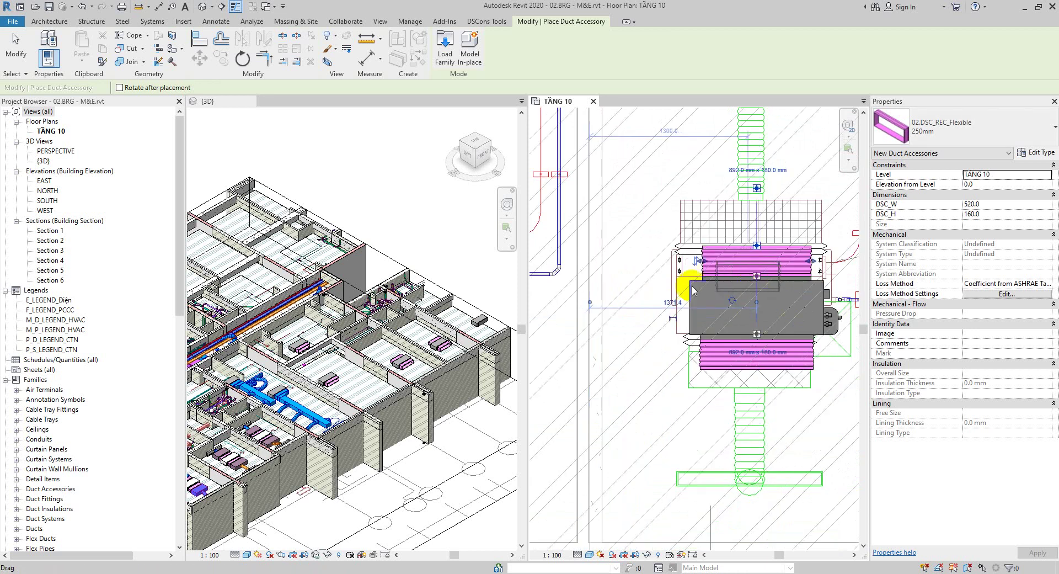
Attach 250mm flexible connectors to both duct connections of the last unit near grid SR, and end duct accessory placement
scroll(589, 365, "down", 3)
scroll(589, 365, "down", 2)
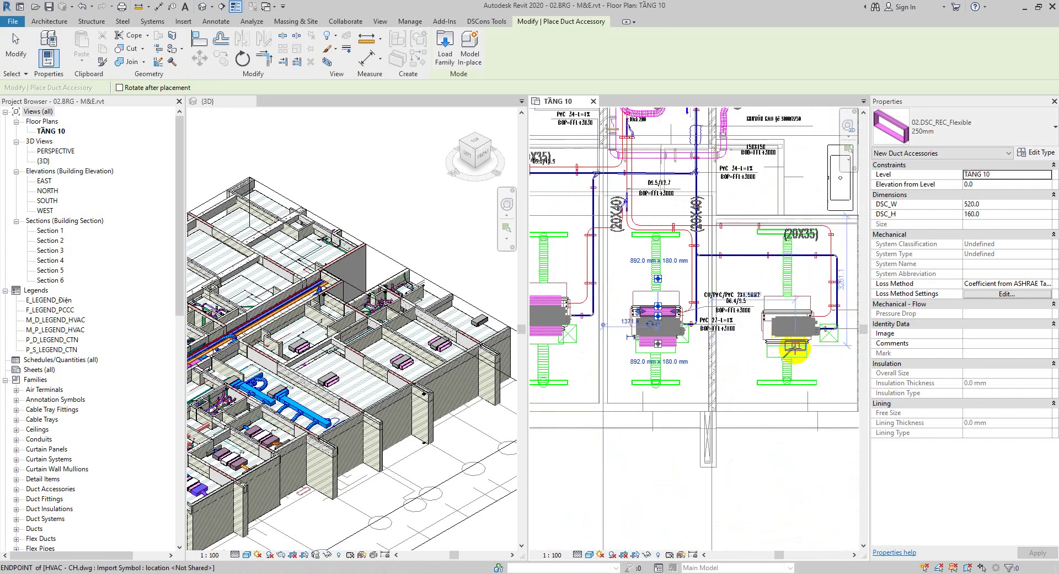
scroll(793, 349, "up", 3)
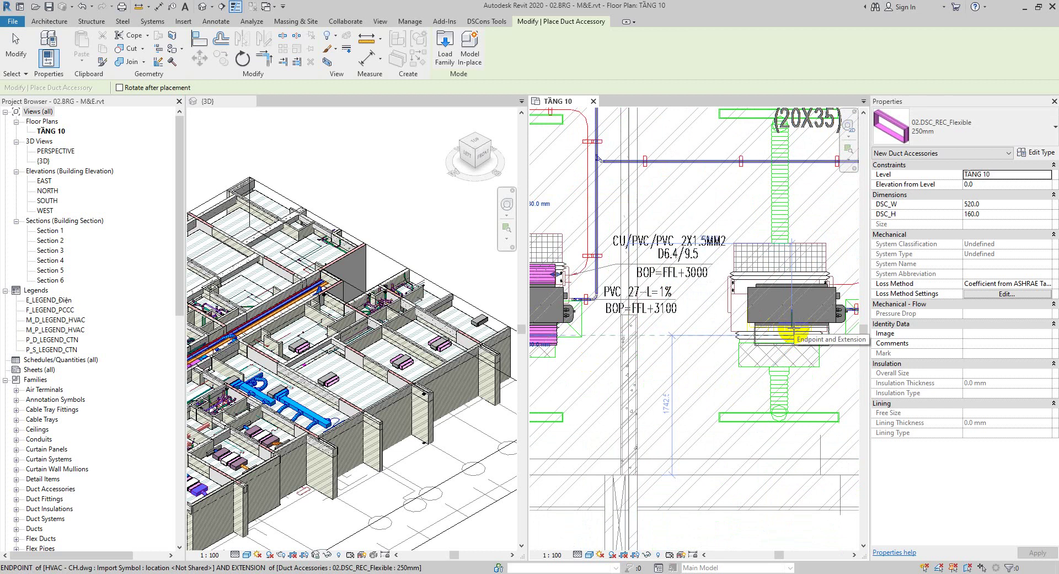
left_click(793, 332)
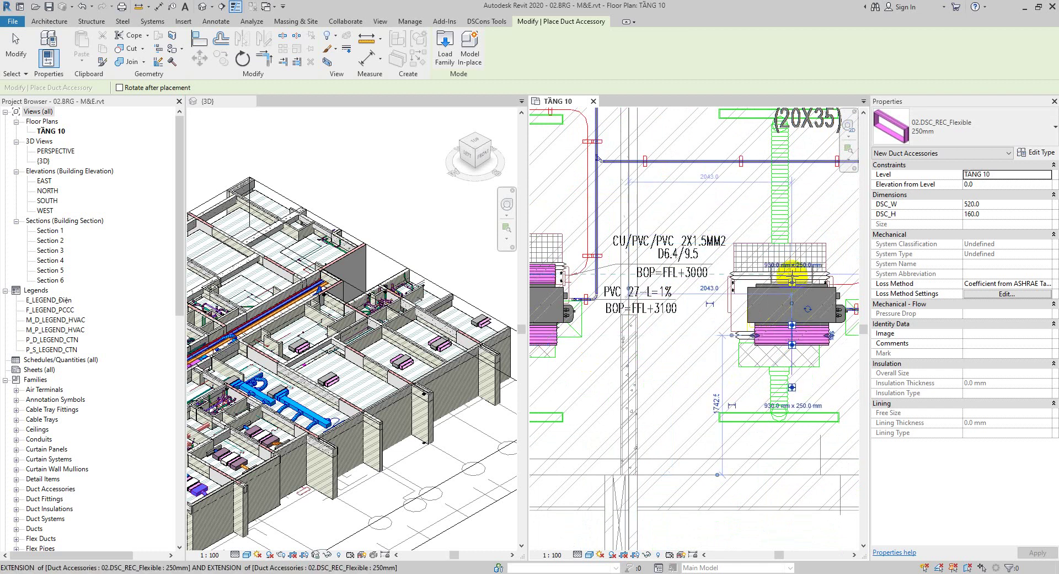
scroll(792, 281, "up", 2)
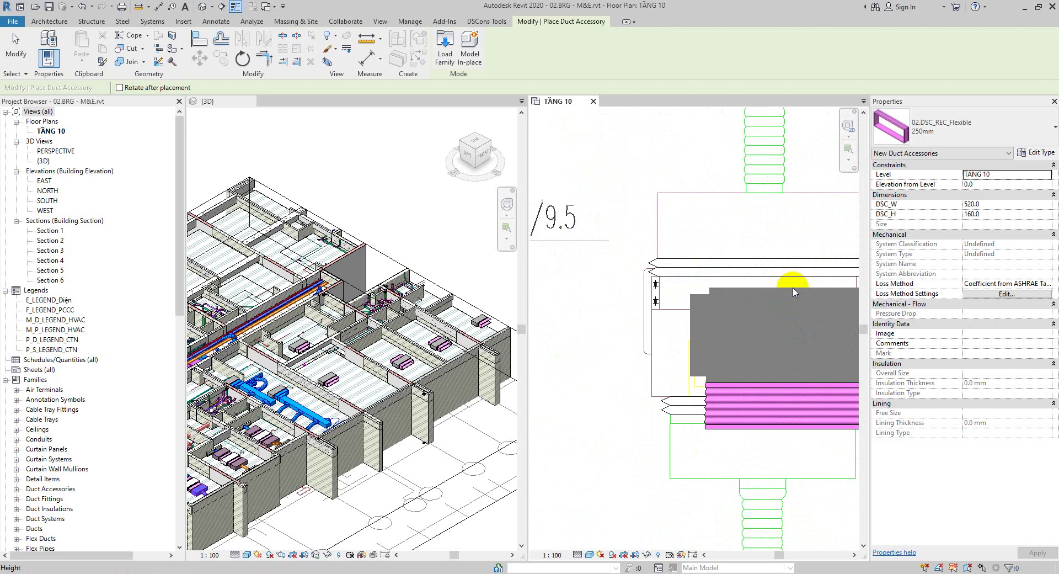
scroll(656, 331, "up", 2)
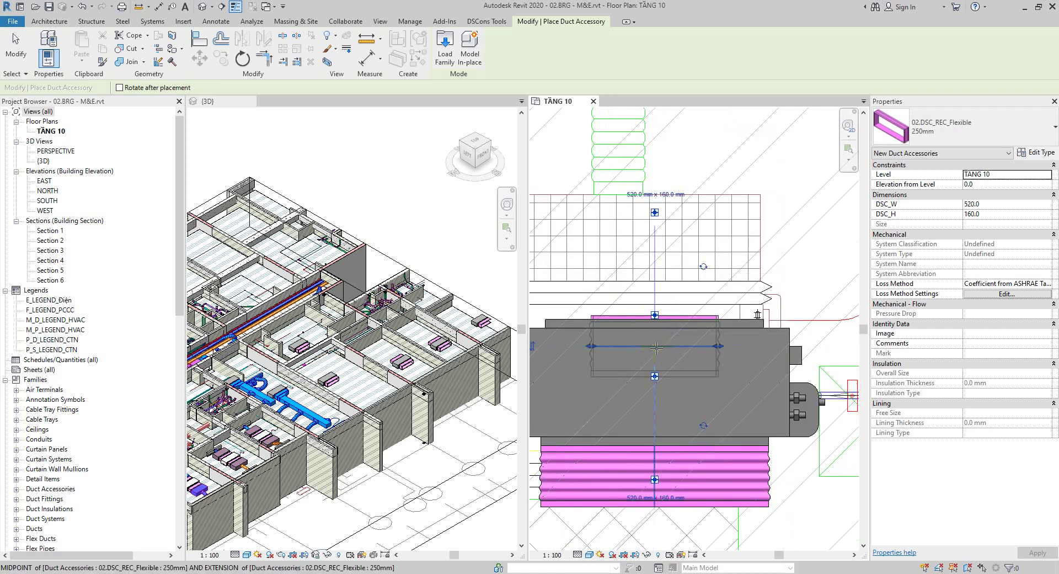
left_click(696, 294)
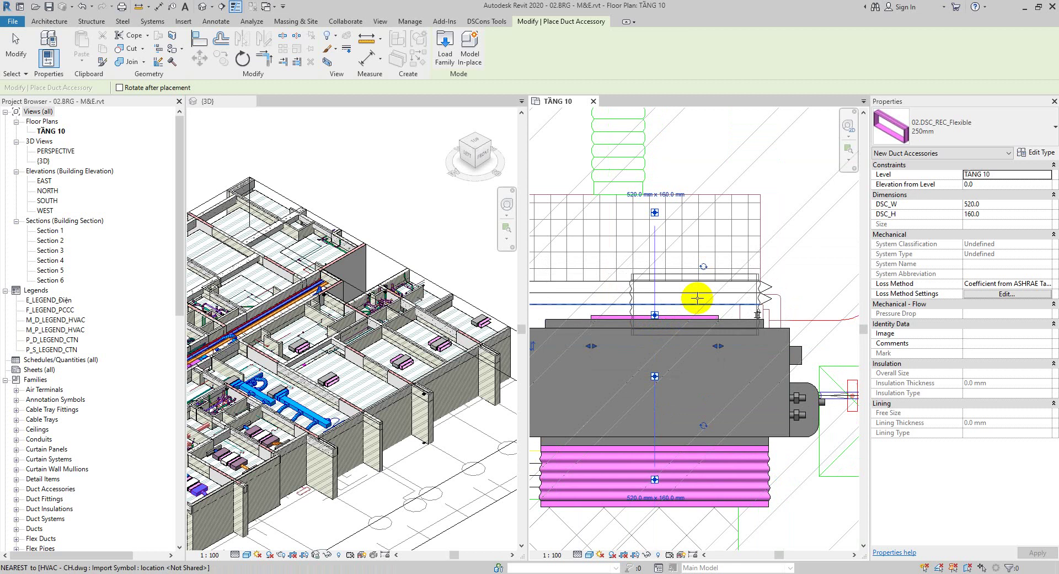
left_click(650, 318)
scroll(750, 276, "down", 5)
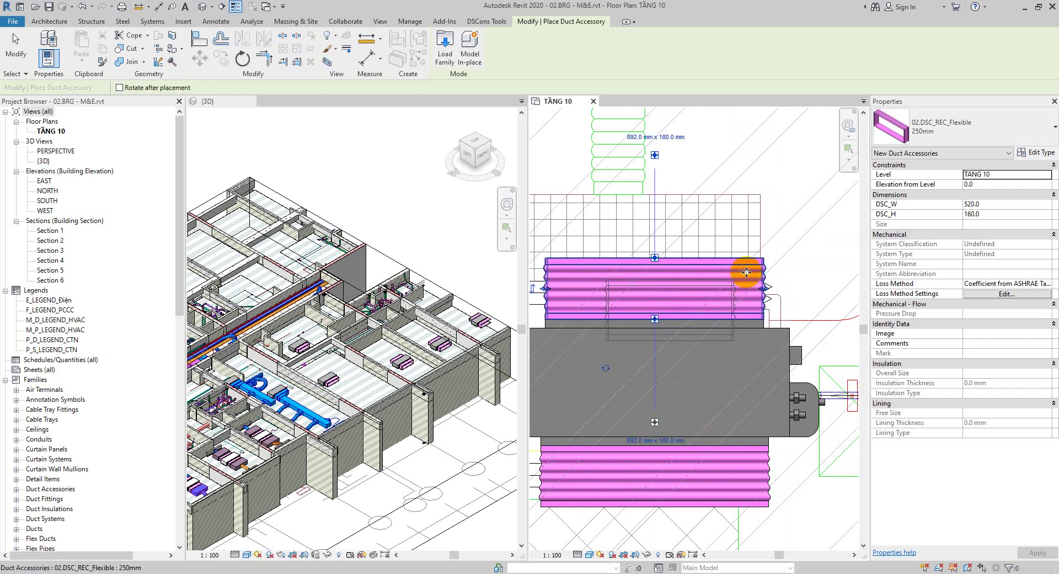
key("Escape")
key("Escape")
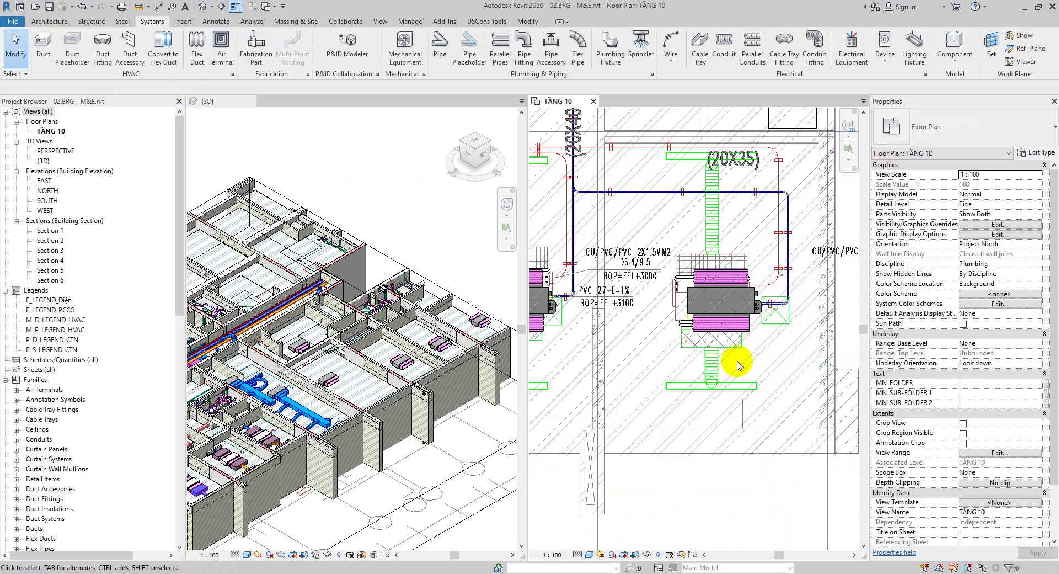
Start placing air terminals on TẦNG 10 using the DFLI-PX_1000mm supply linear diffuser, type "cửa gió 1200x120"
scroll(739, 366, "up", 1)
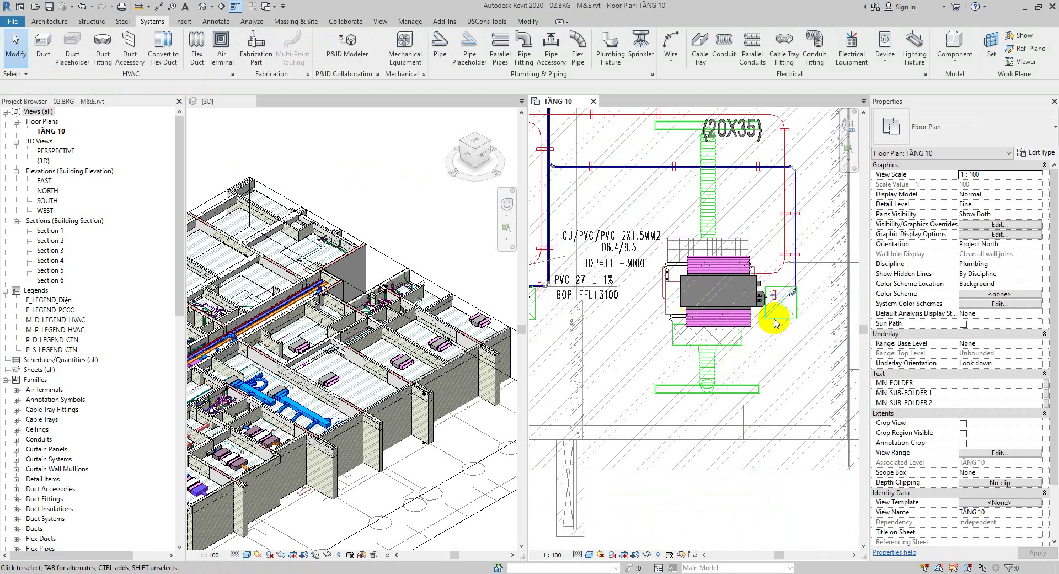
scroll(775, 323, "down", 3)
scroll(772, 319, "down", 2)
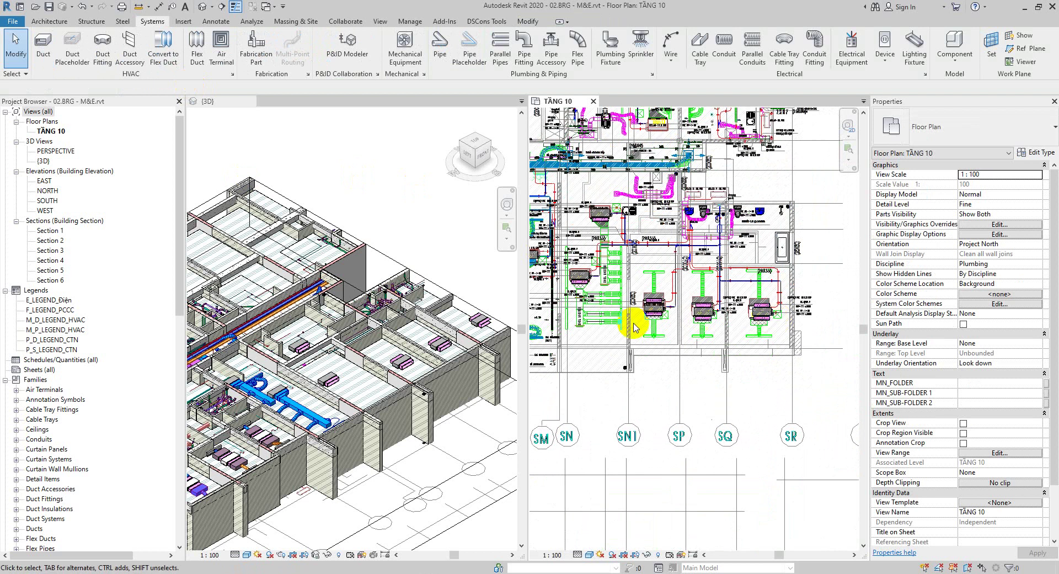
scroll(572, 327, "up", 3)
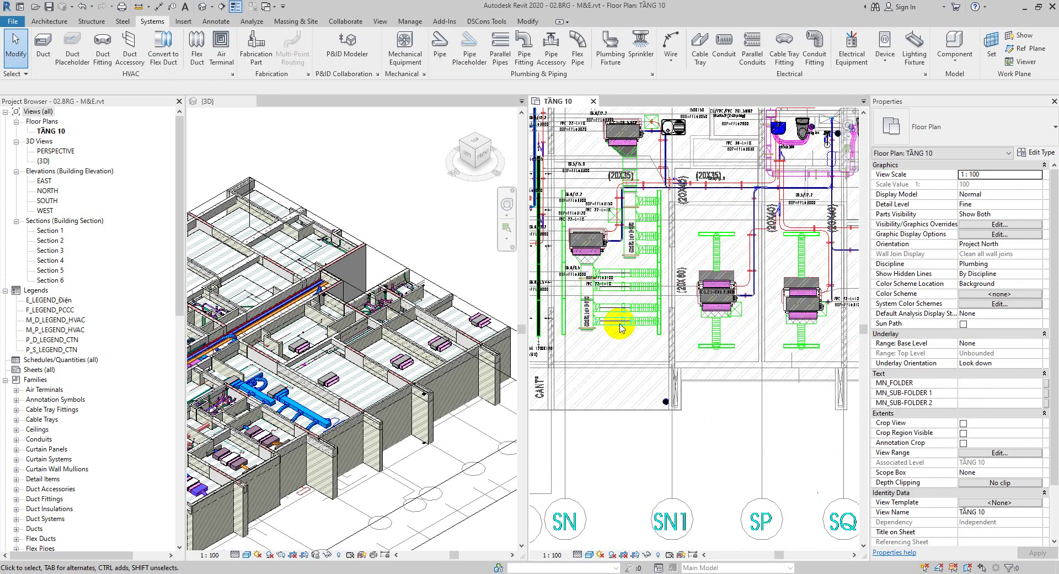
scroll(661, 318, "down", 1)
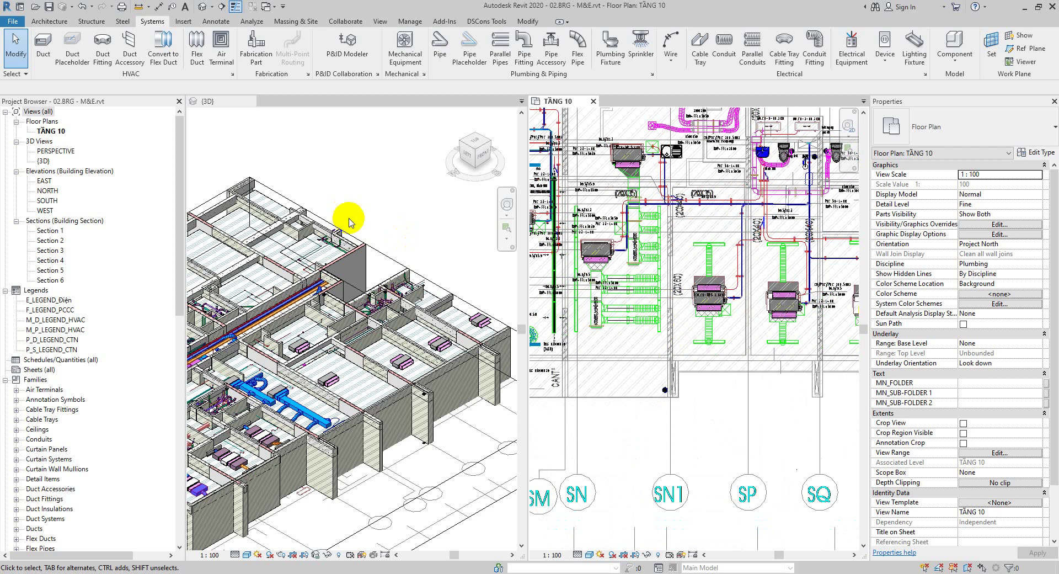
left_click(222, 58)
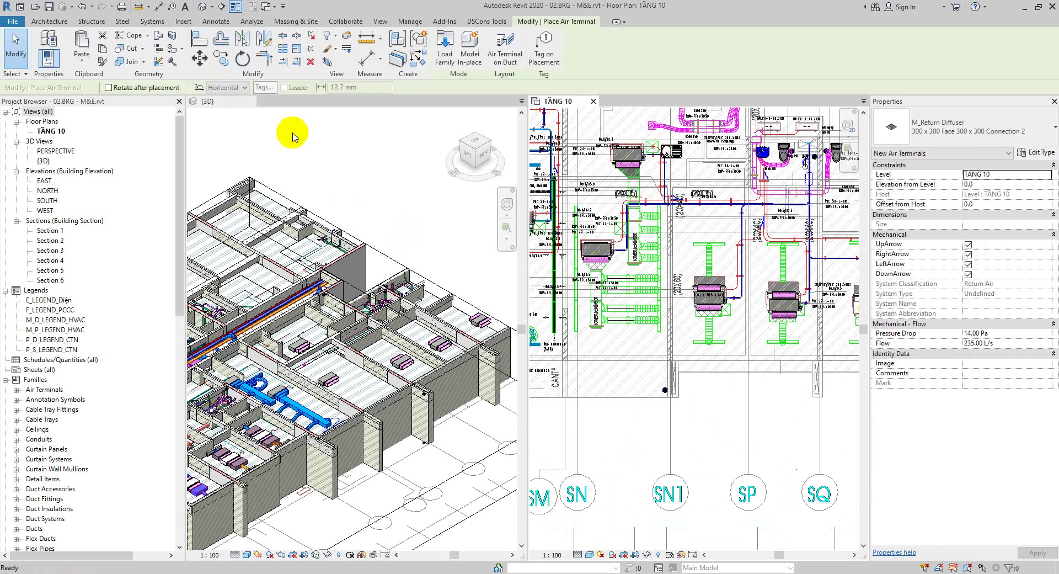
left_click(971, 134)
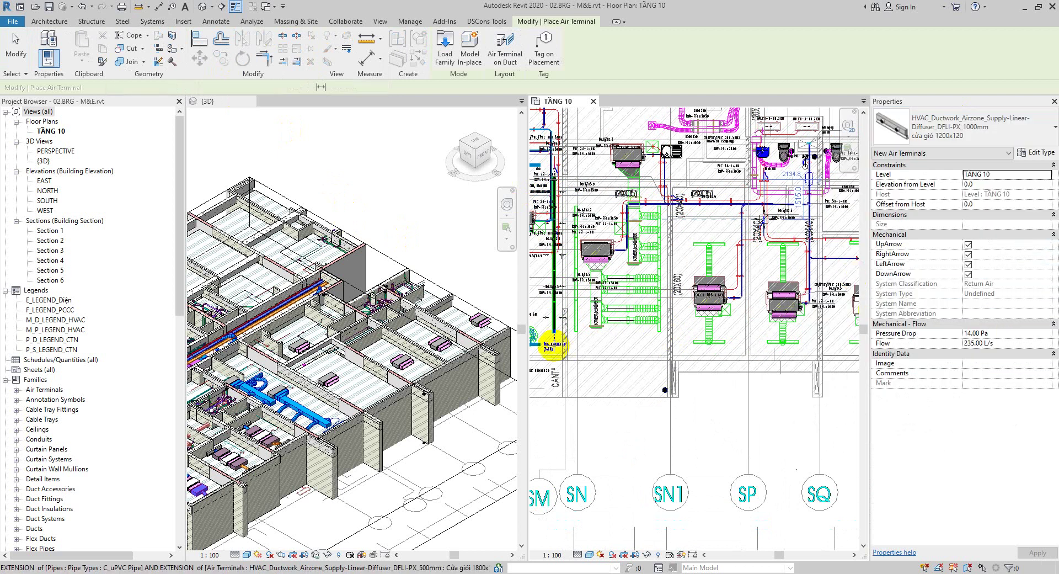
Set the elevation from level to 2900 and place a rotated diffuser on the end of the CAD diffuser run beside grid SN1
scroll(634, 324, "up", 5)
scroll(665, 330, "up", 3)
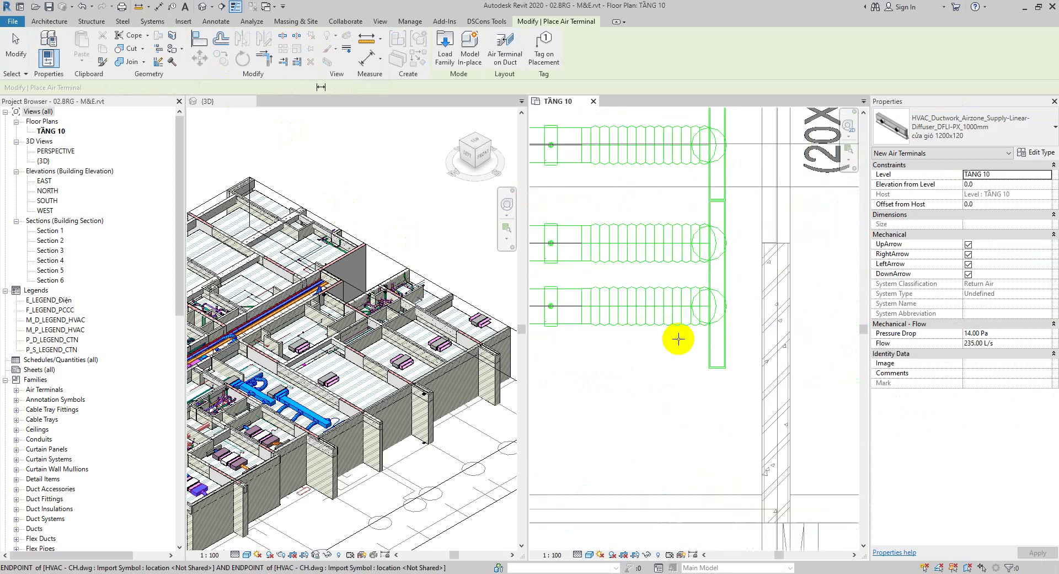
key("space")
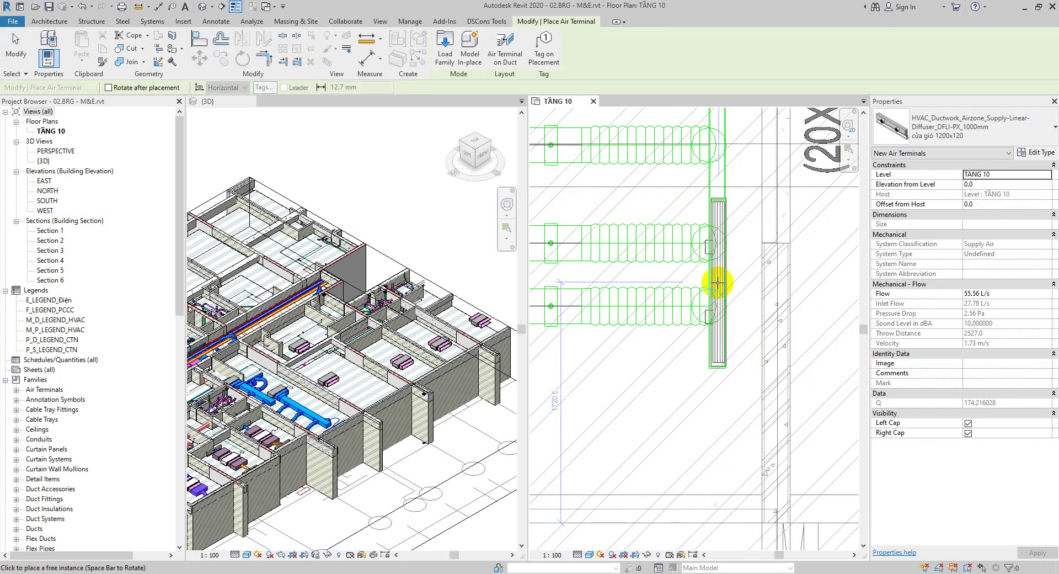
left_click(985, 185)
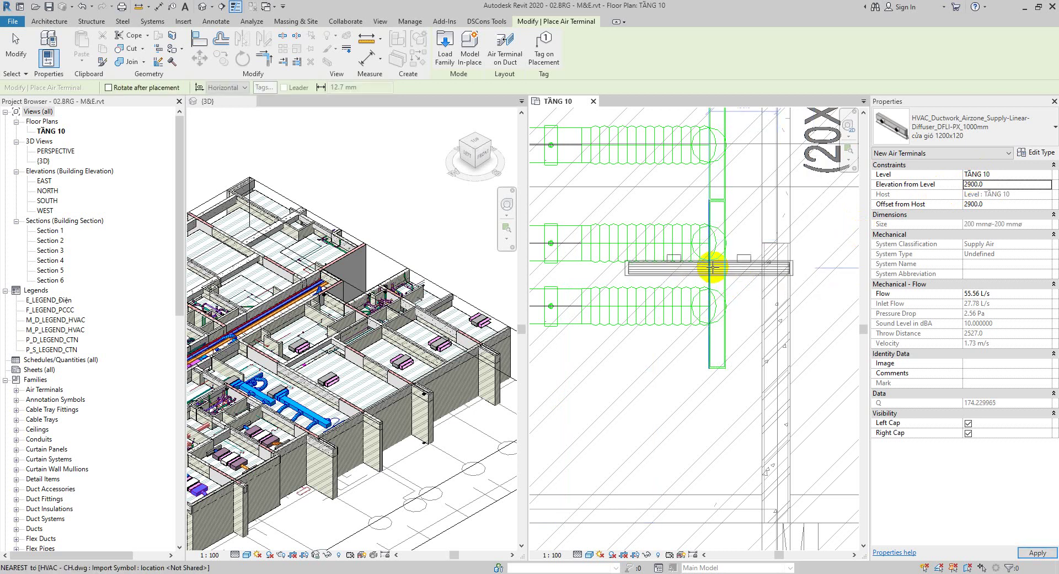
key("space")
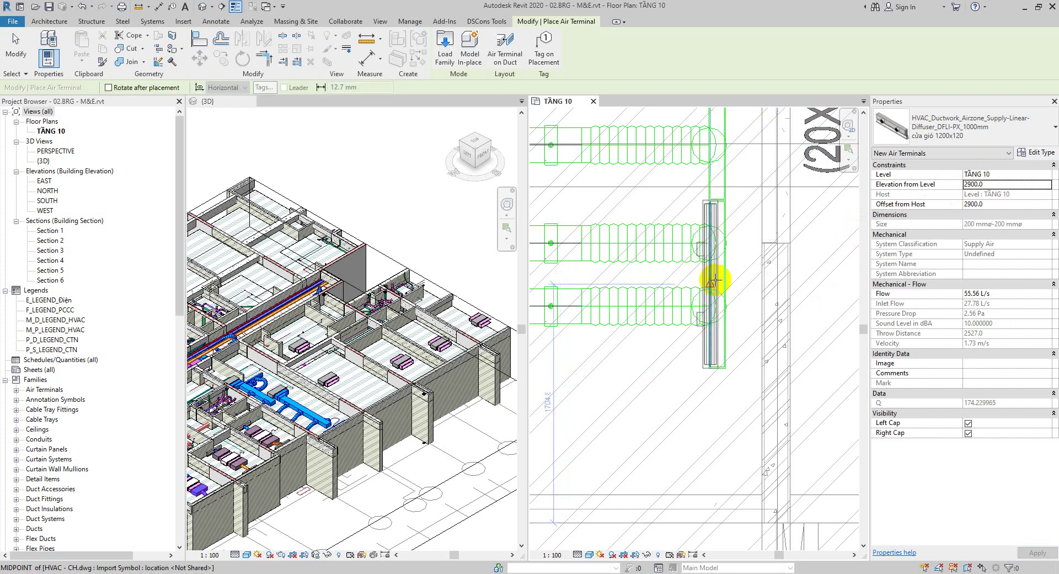
scroll(643, 358, "down", 3)
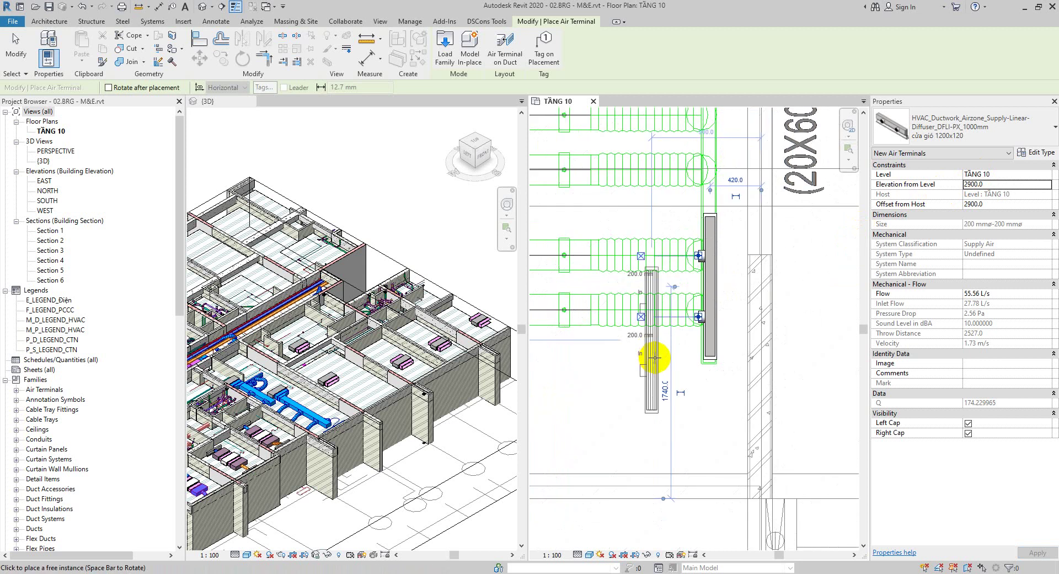
Place three more linear diffusers end to end along the remaining CAD outline of the run beside grid SN1
left_click(686, 230)
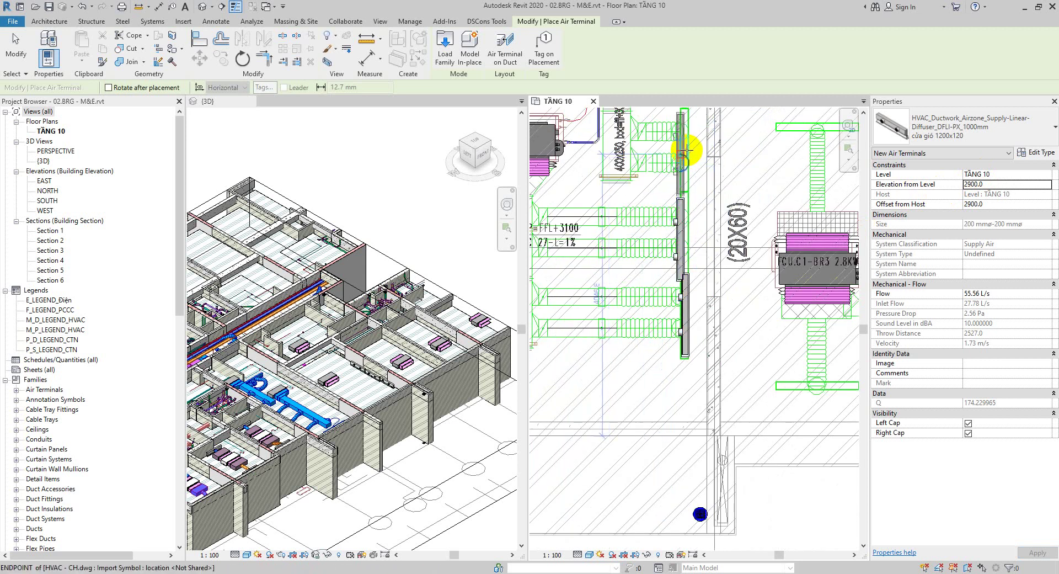
scroll(710, 367, "down", 3)
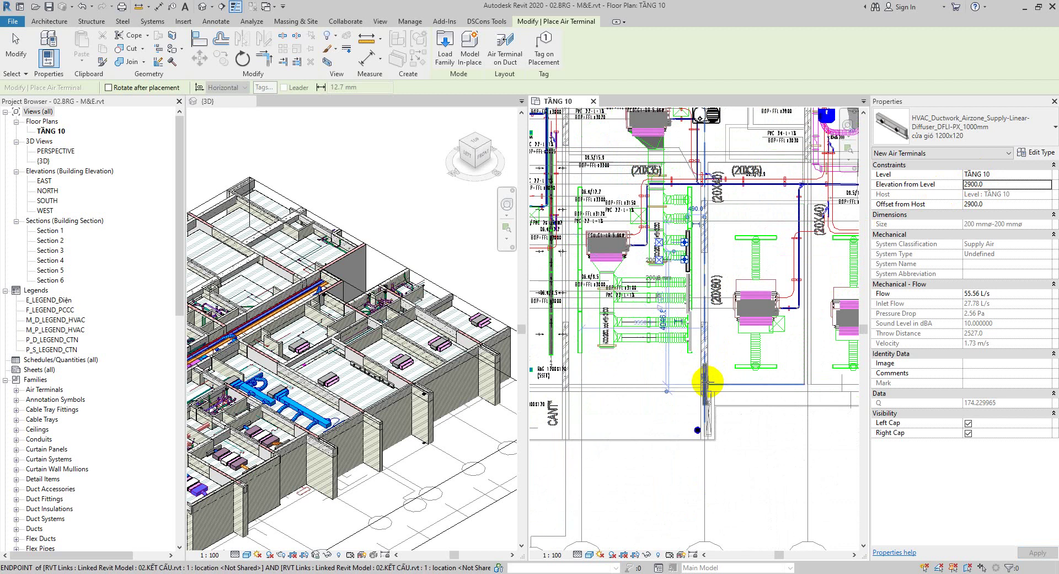
scroll(700, 202, "up", 2)
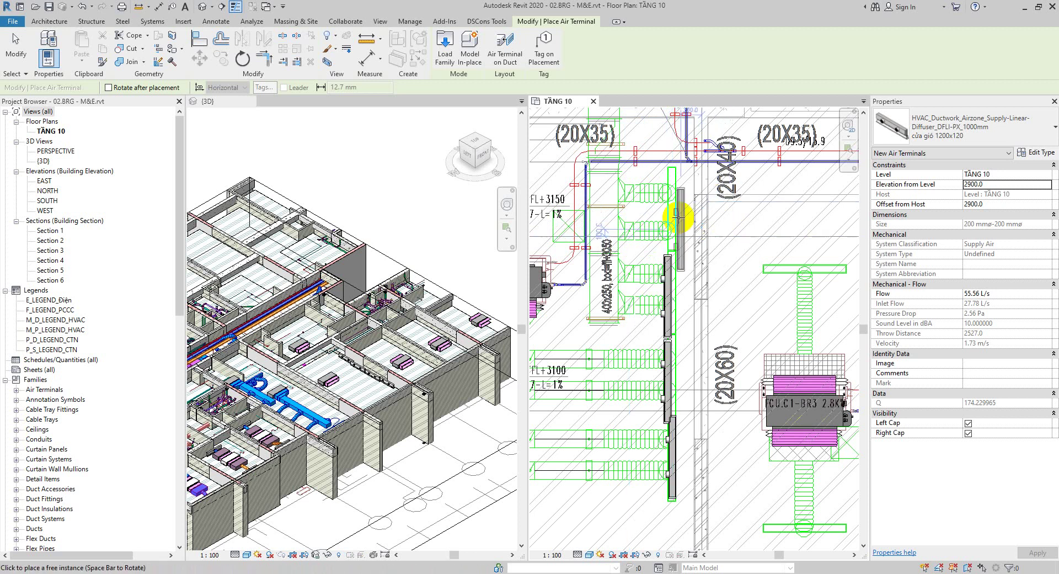
scroll(726, 360, "down", 4)
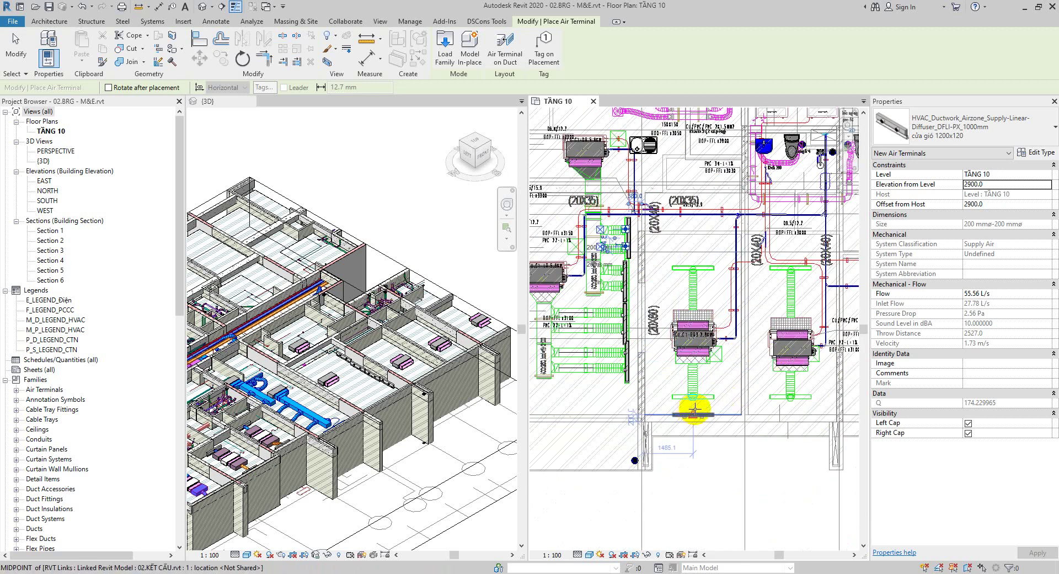
Place linear diffusers on both CAD outlines of the FCU.C1-BR3 2.8KW unit, each rotated so its connectors face the unit
scroll(699, 406, "up", 3)
key("space")
key("space")
key("space")
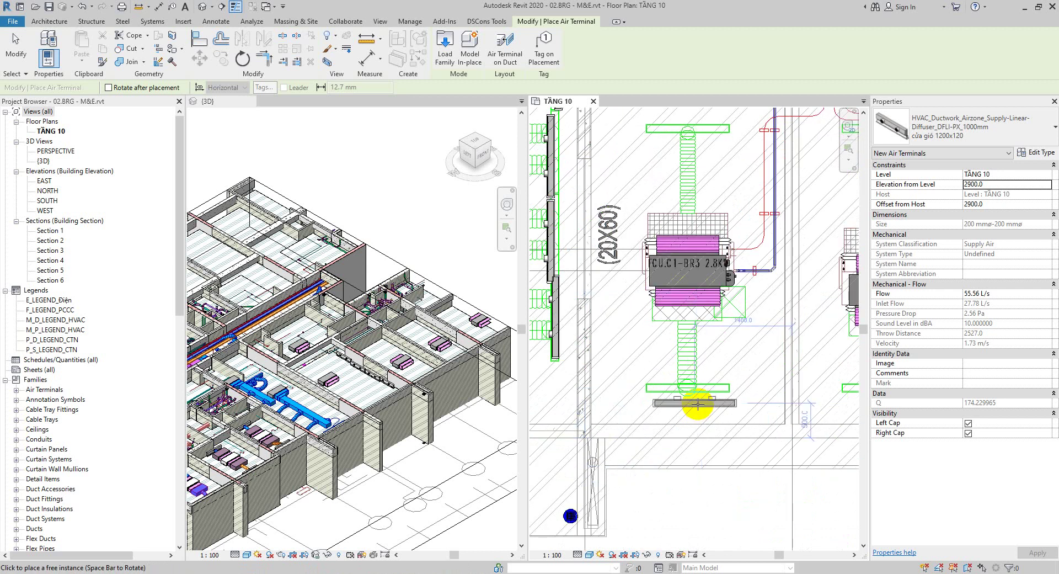
left_click(688, 391)
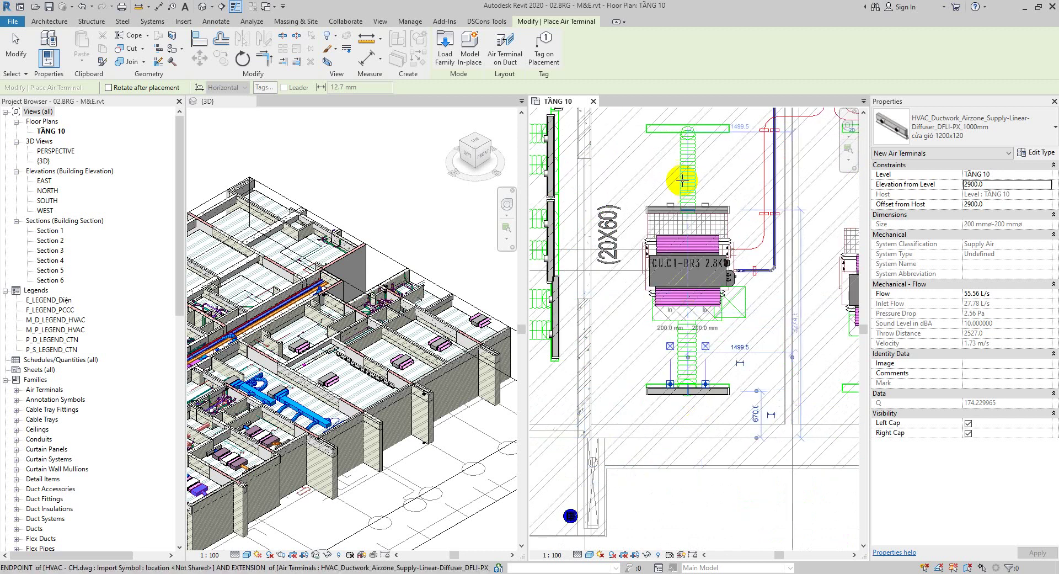
key("space")
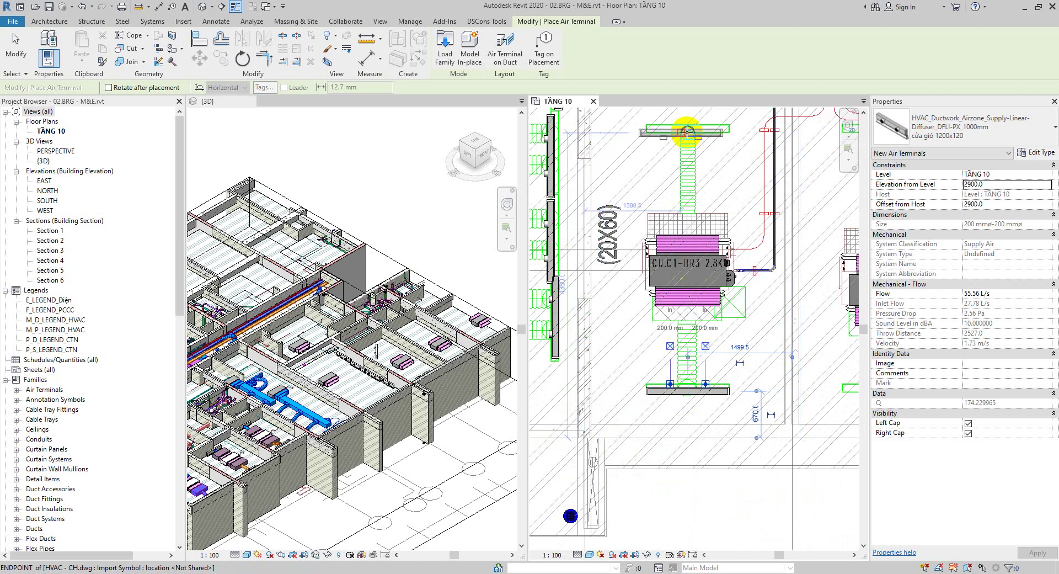
left_click(695, 129)
key("space")
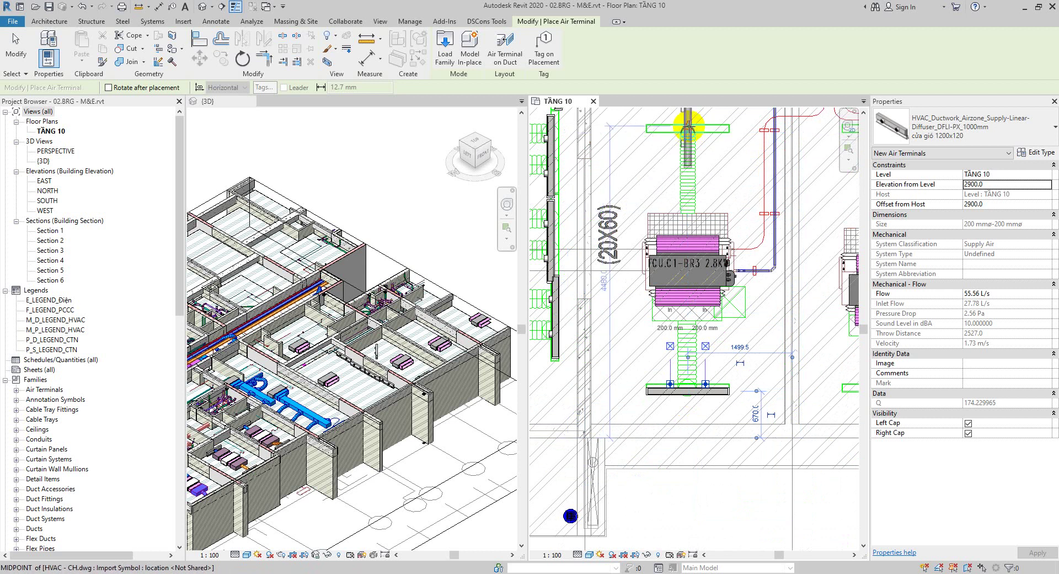
scroll(687, 128, "up", 3)
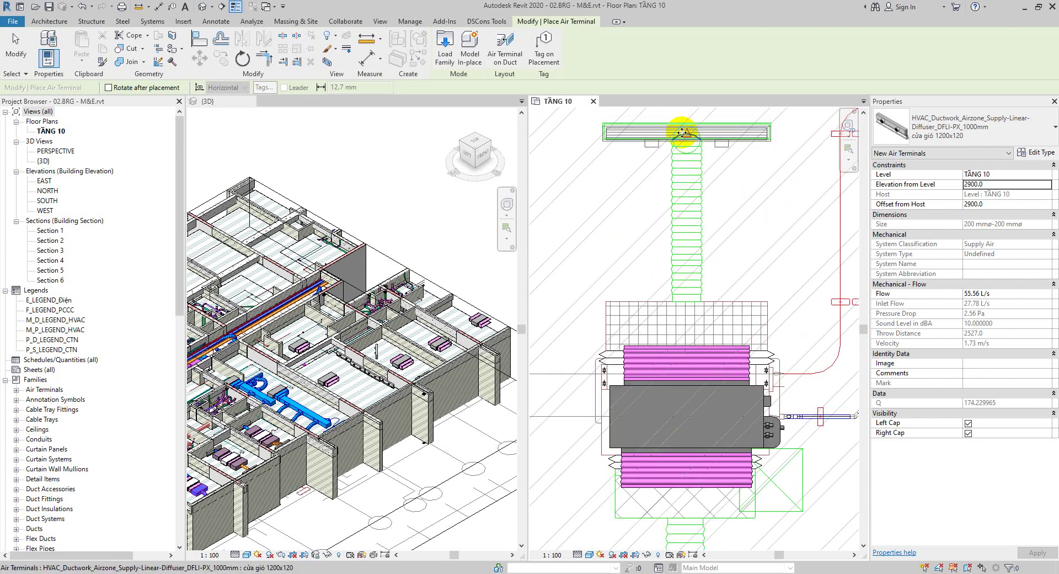
Place linear diffusers on both CAD outlines of the fan coil unit between grids SP and SQ, with connectors facing the unit
scroll(622, 229, "down", 5)
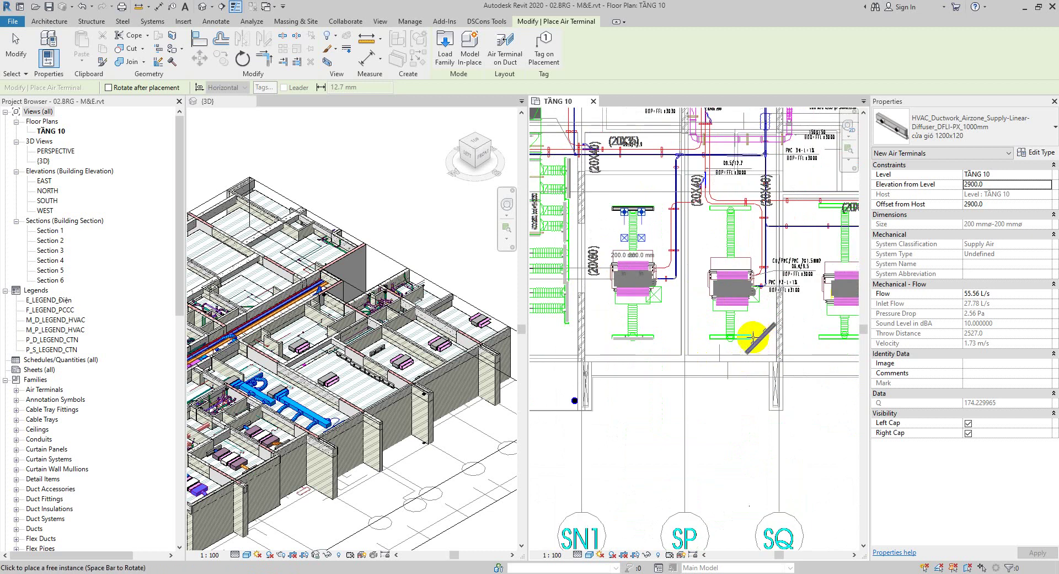
scroll(754, 337, "up", 4)
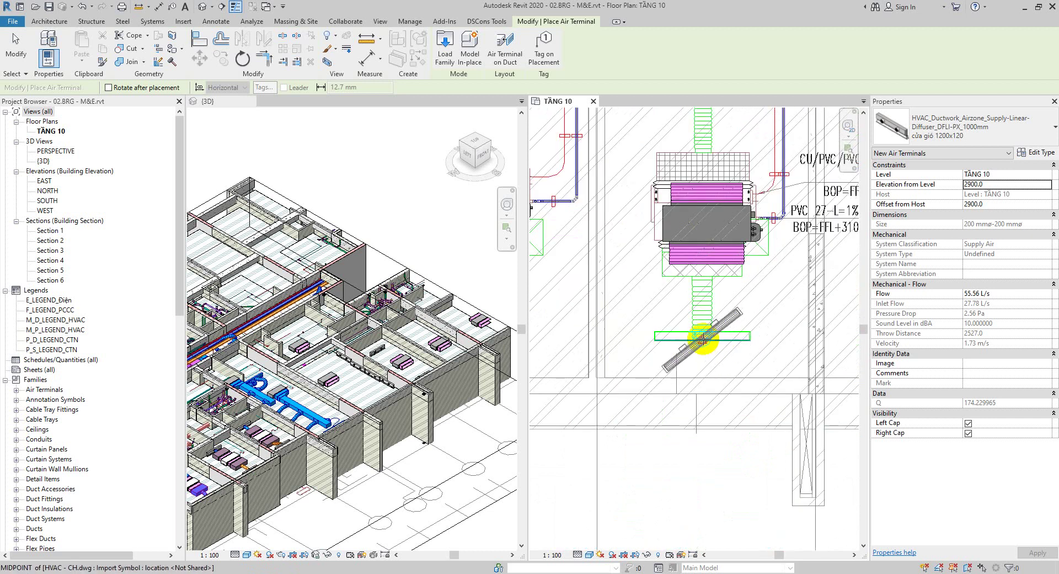
key("space")
key("space")
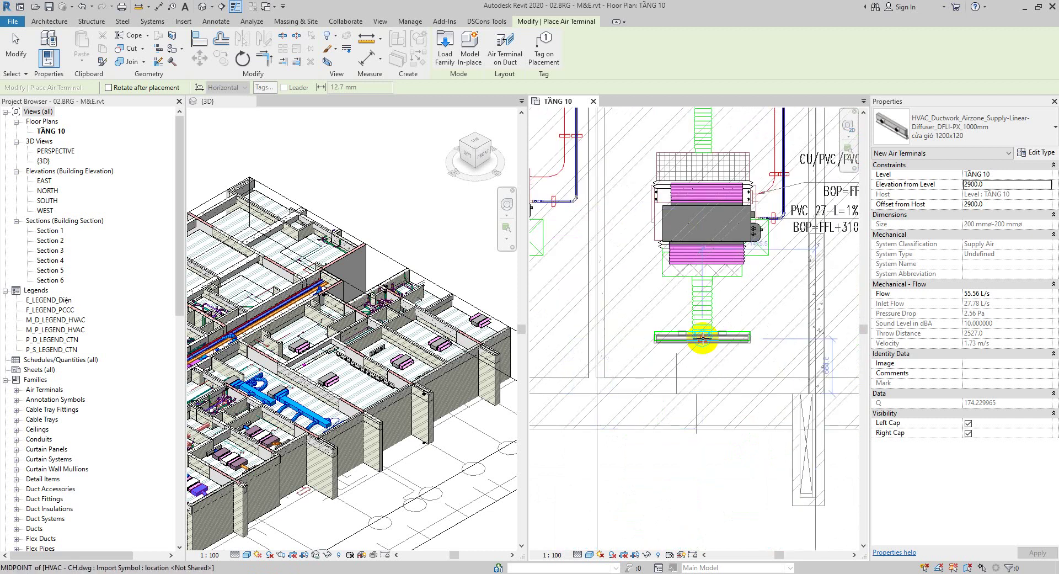
left_click(703, 338)
scroll(703, 338, "down", 4)
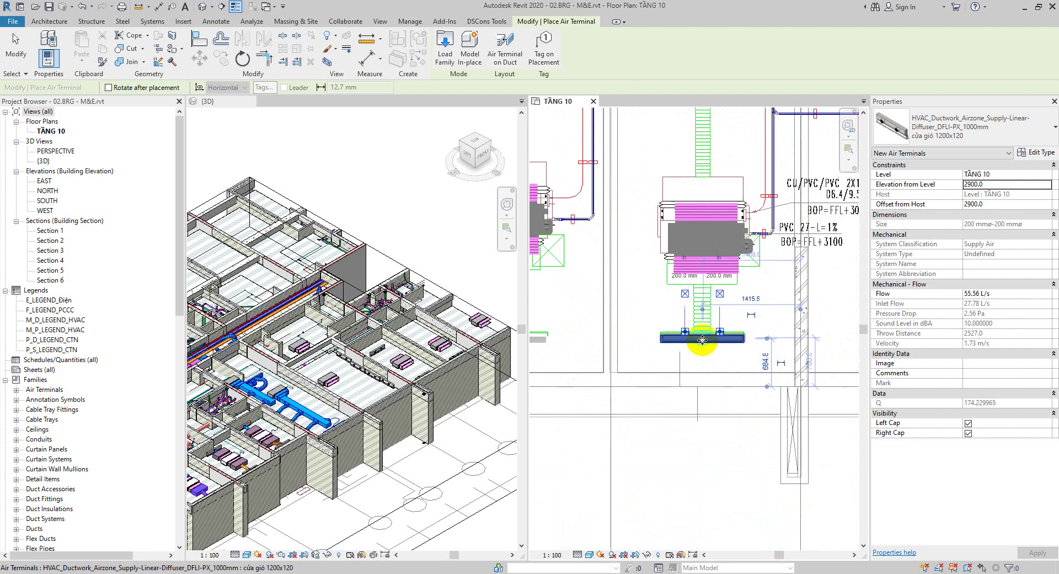
key("space")
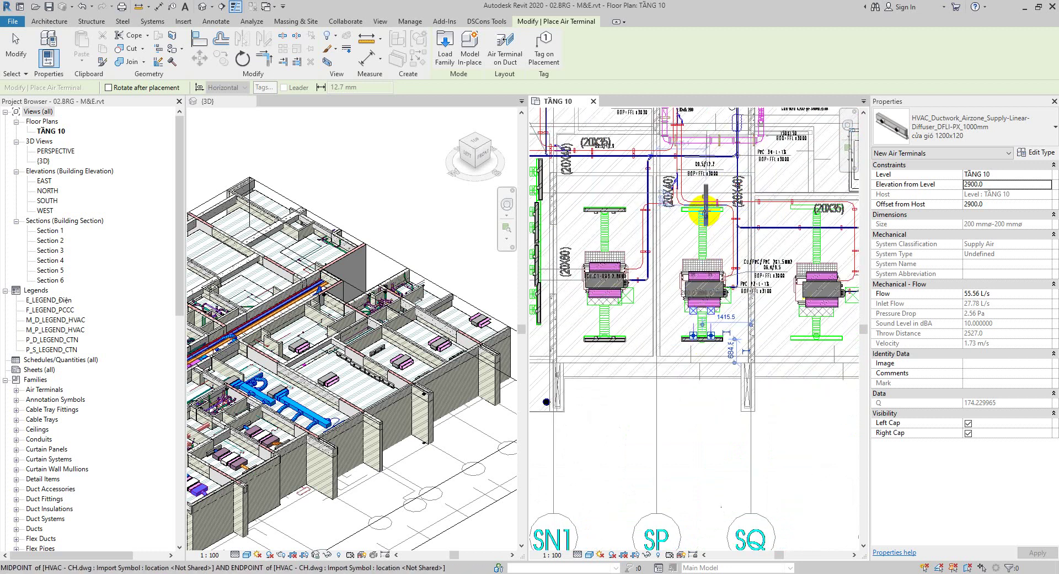
left_click(703, 211)
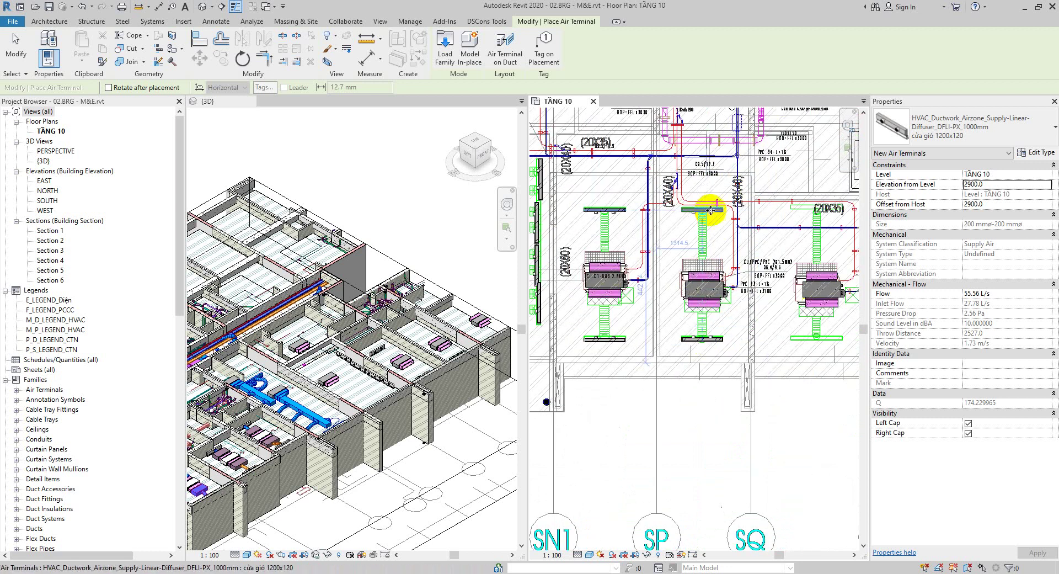
Place linear diffusers on both CAD outlines of the last fan coil unit, between grids SQ and SR
left_click(819, 208)
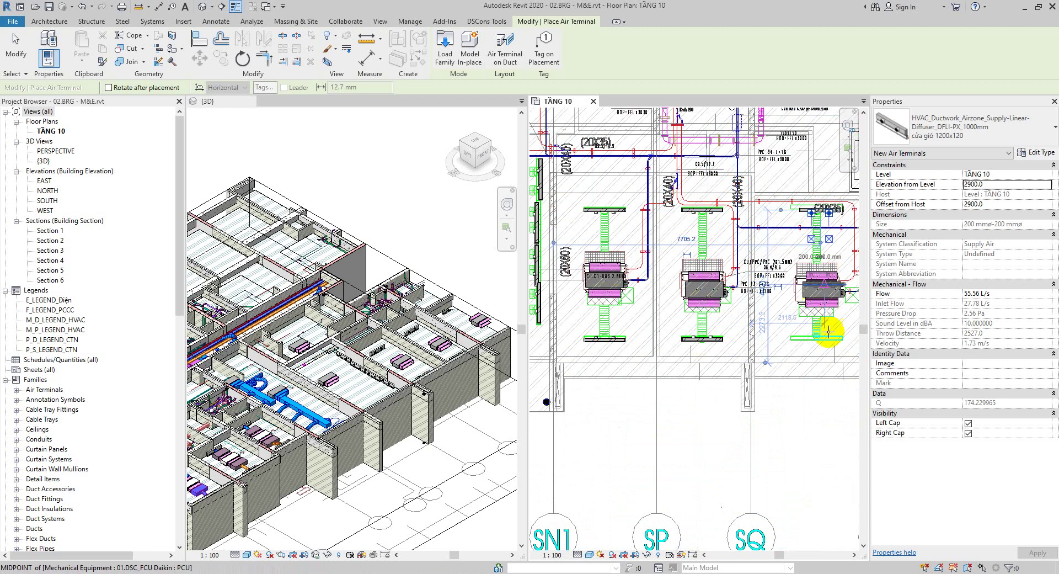
key("space")
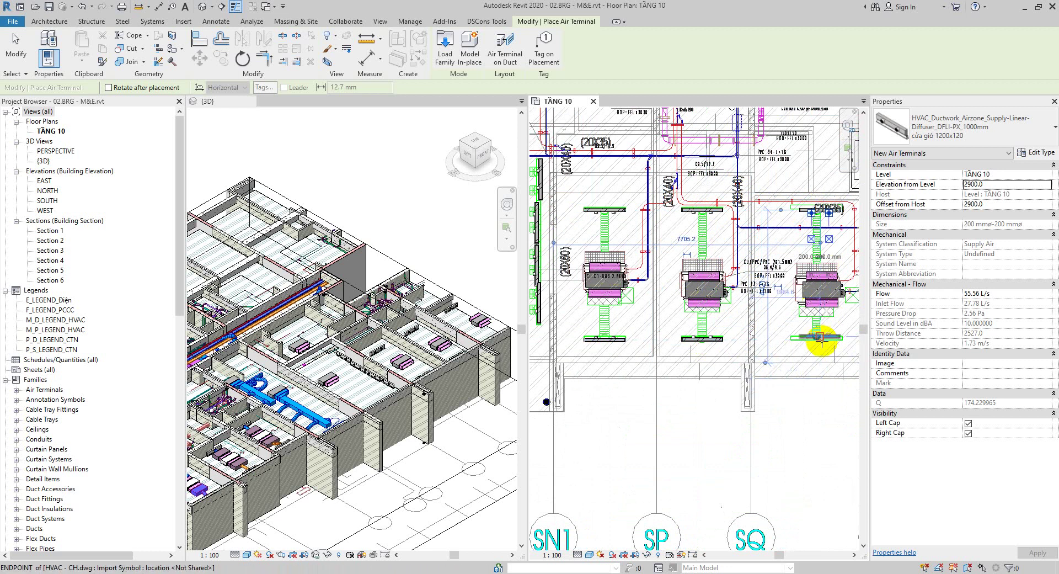
left_click(820, 338)
Align the outer long edge of the last unit's diffuser nearest grid S1 with its CAD outline, and end the Align command
scroll(500, 374, "down", 2)
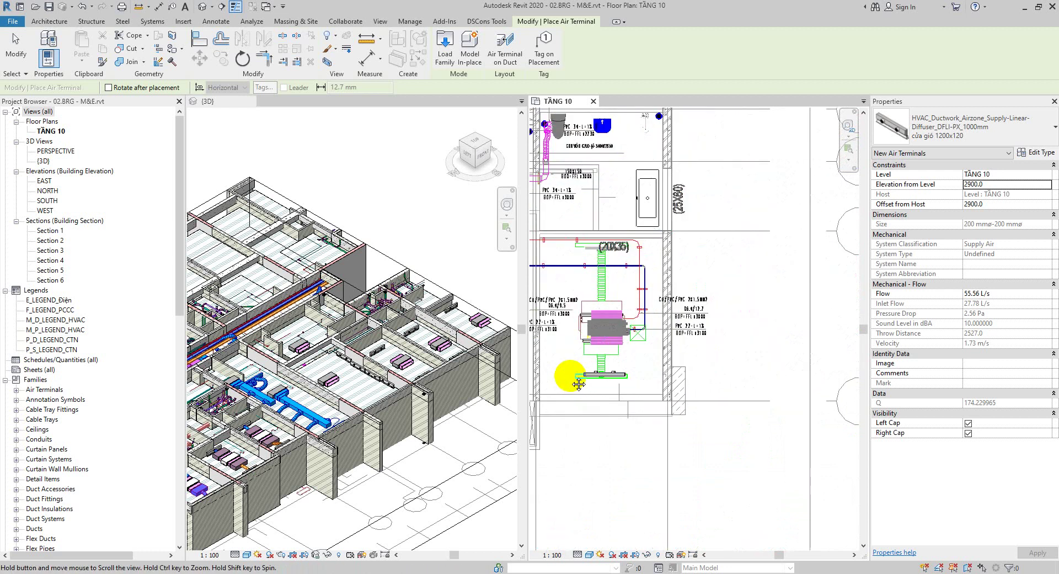
scroll(806, 308, "up", 2)
scroll(805, 307, "down", 4)
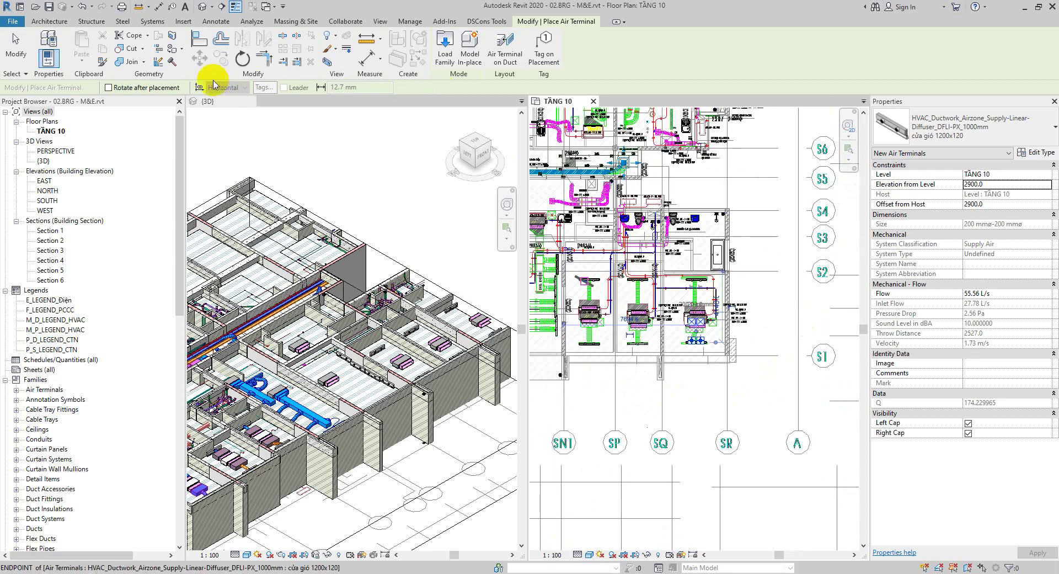
left_click(200, 43)
scroll(688, 359, "up", 4)
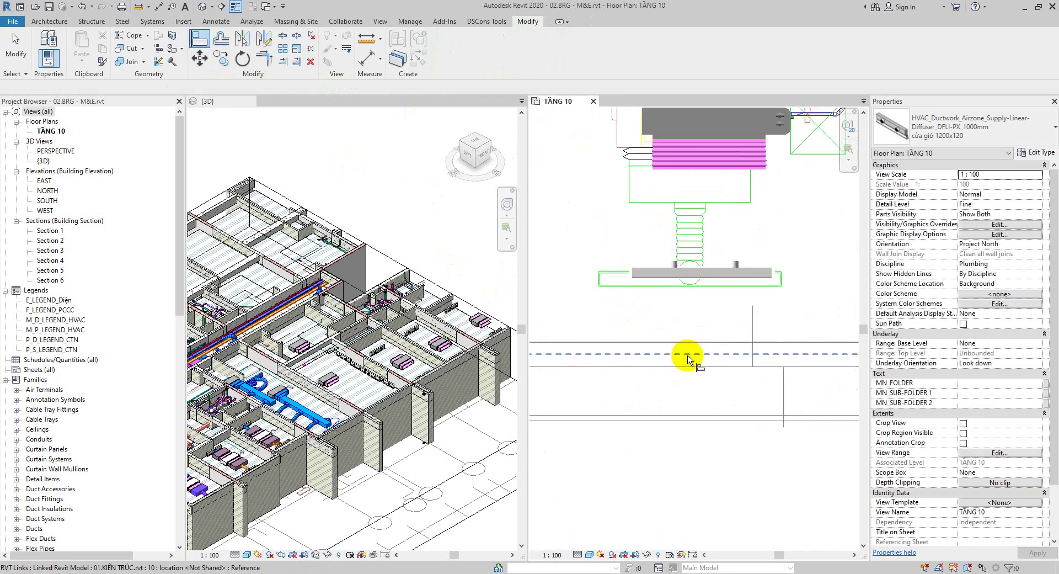
scroll(668, 298, "up", 3)
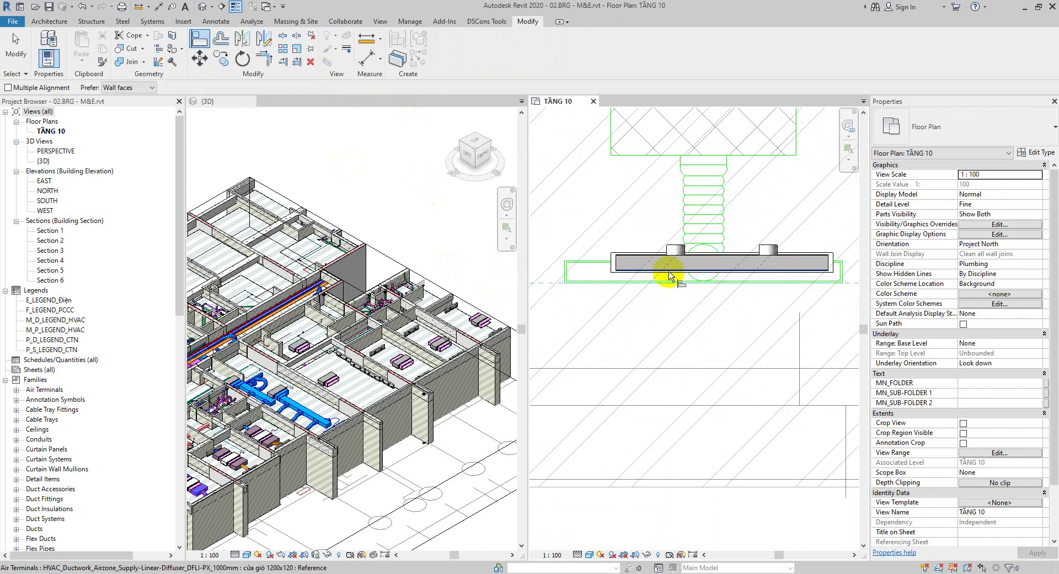
scroll(670, 277, "up", 2)
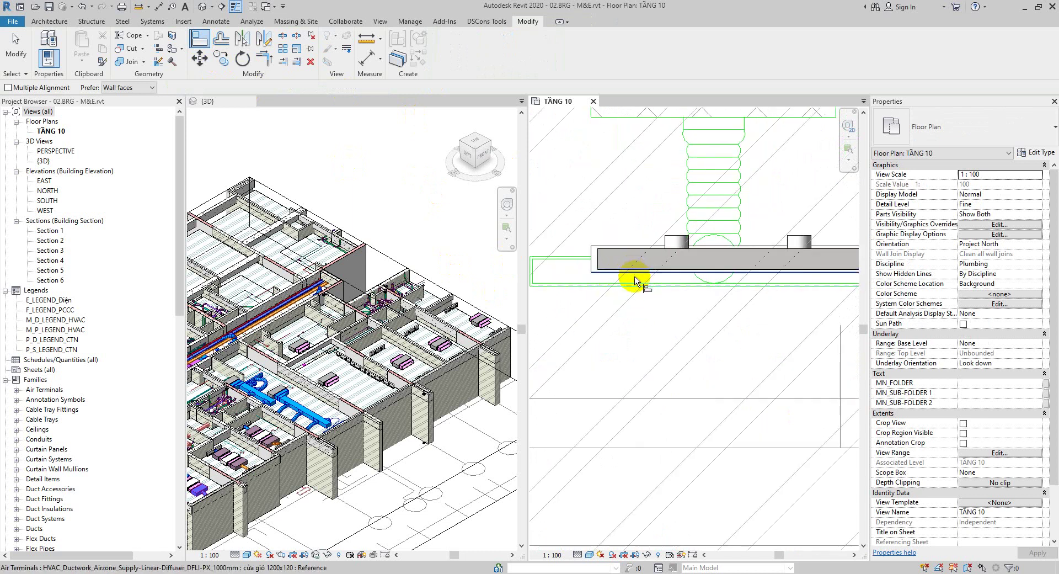
left_click(551, 285)
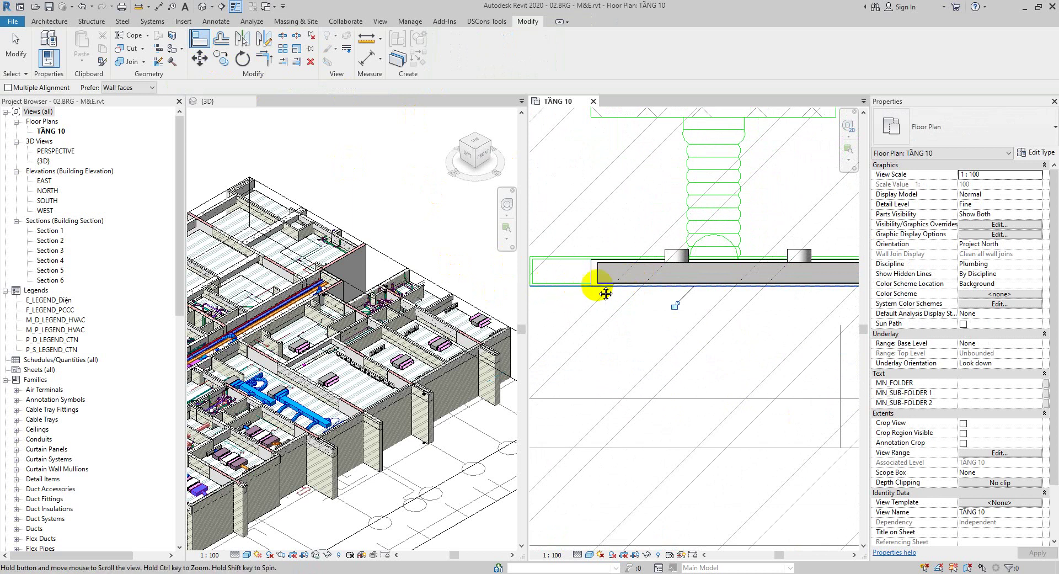
left_click(634, 281)
scroll(634, 282, "down", 2)
key("Escape")
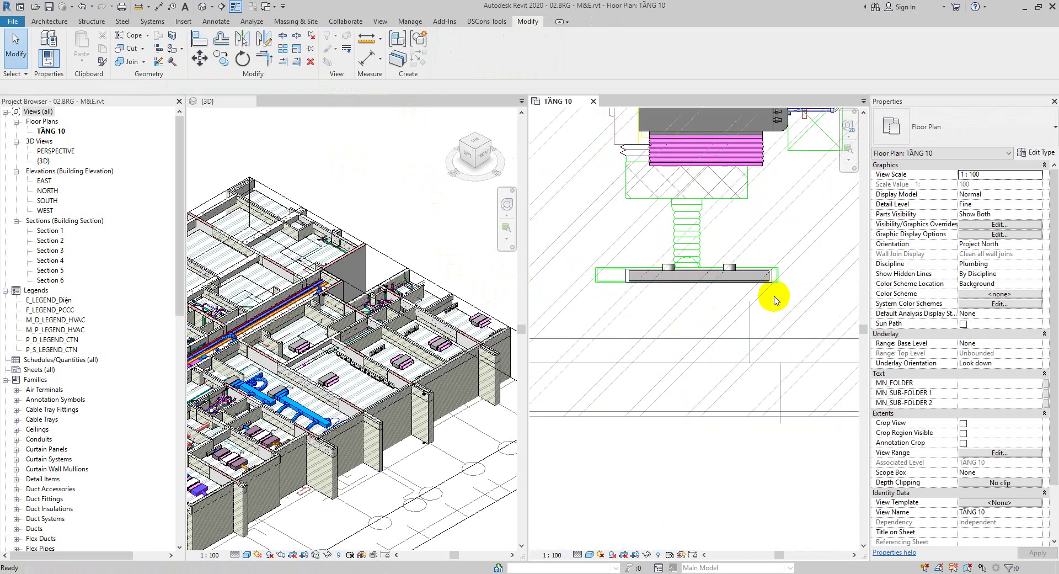
Examine the air terminal families and types available for the lower linear diffuser between grids SP and SQ, keeping its current type
scroll(767, 301, "down", 2)
scroll(738, 303, "down", 1)
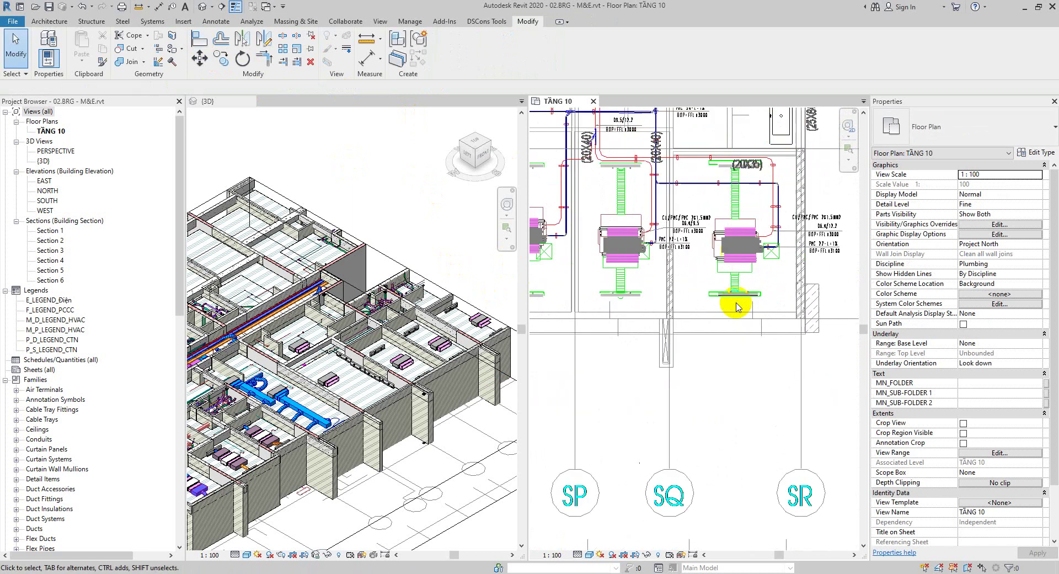
left_click(631, 297)
left_click(956, 131)
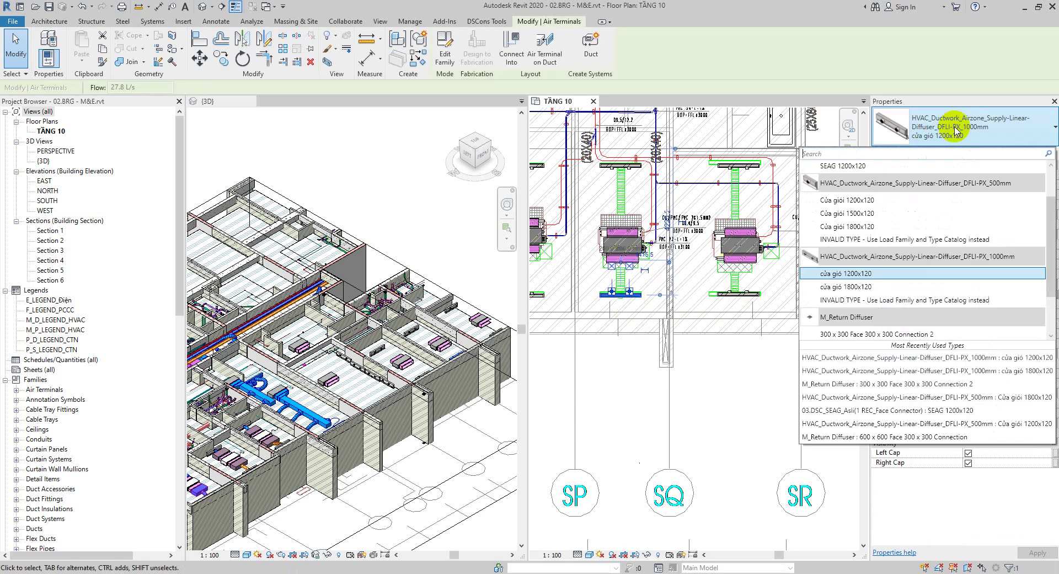
scroll(943, 314, "up", 1)
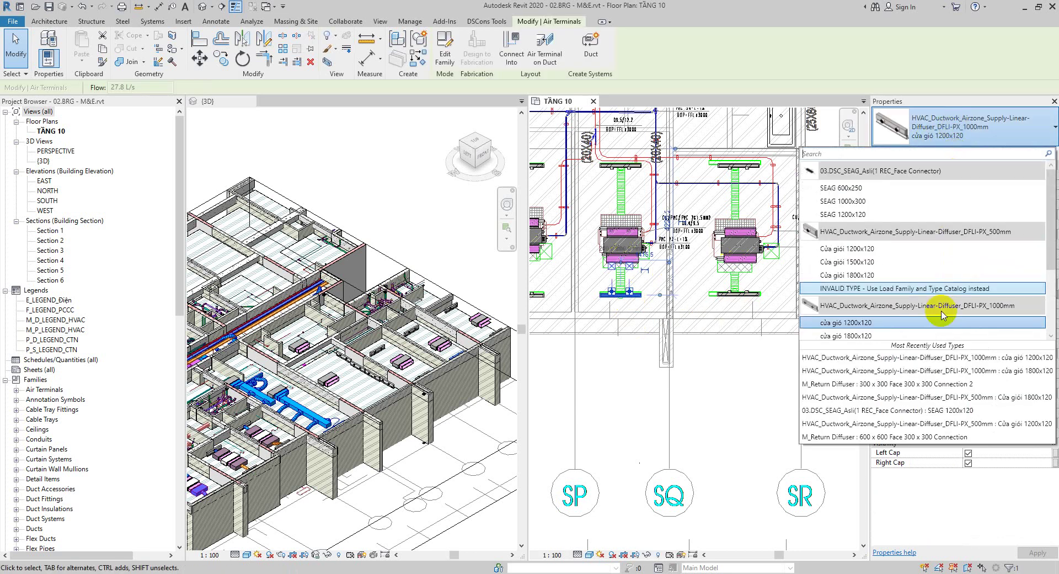
scroll(933, 288, "down", 2)
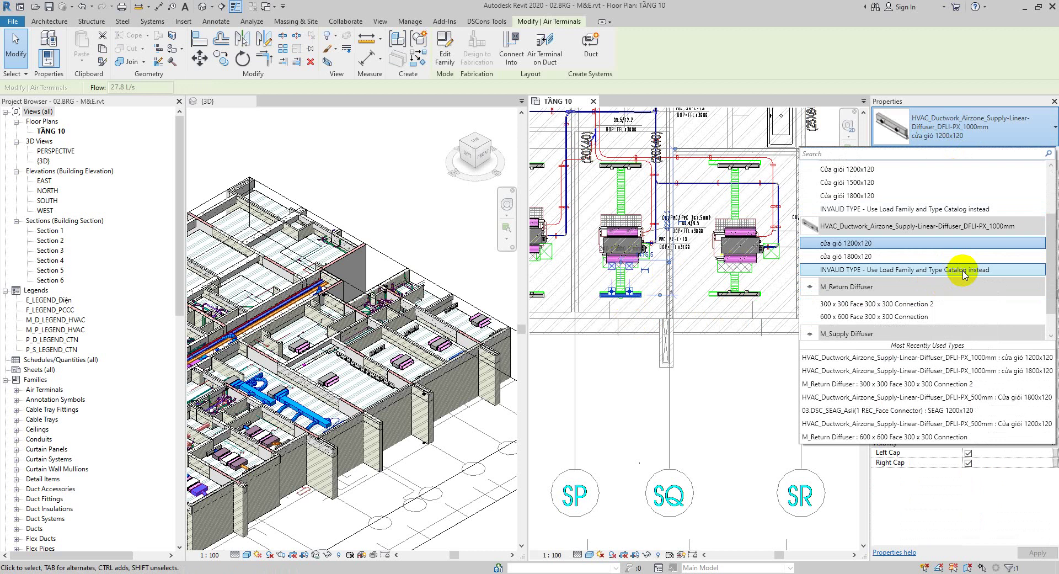
scroll(965, 274, "up", 3)
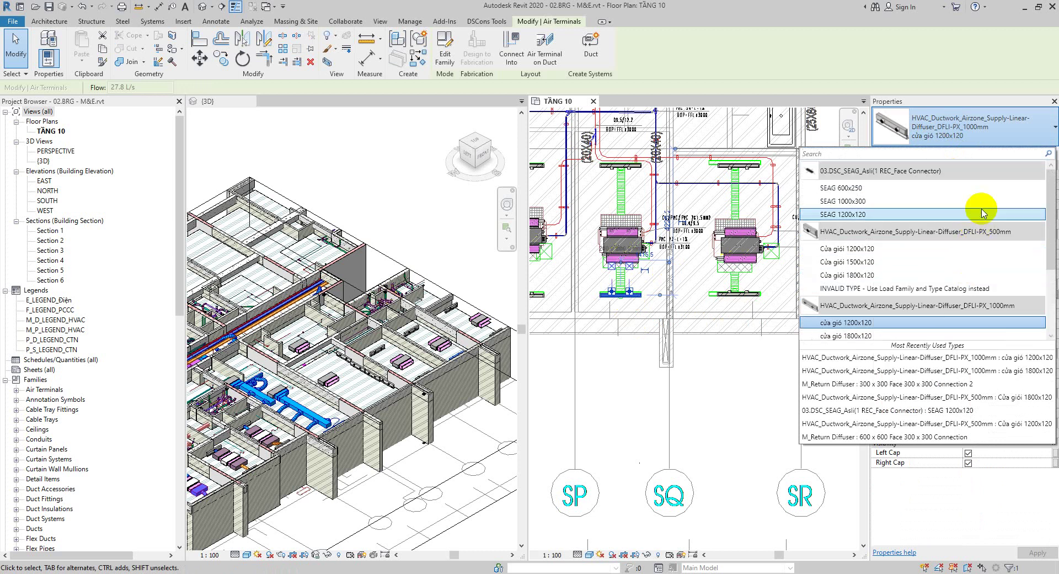
scroll(984, 204, "down", 1)
scroll(983, 205, "down", 1)
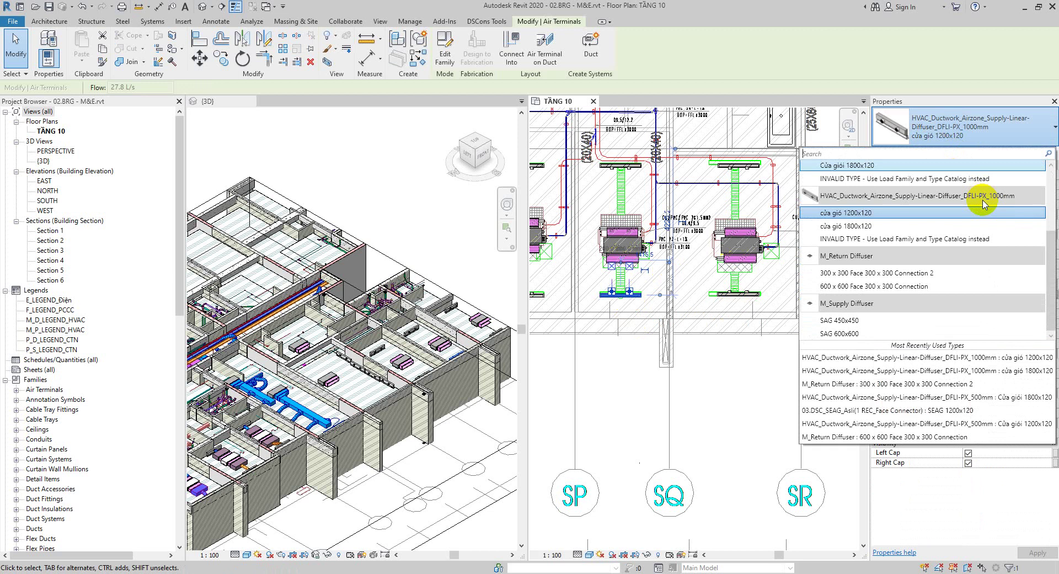
left_click(725, 384)
left_click(776, 182)
scroll(784, 209, "down", 3)
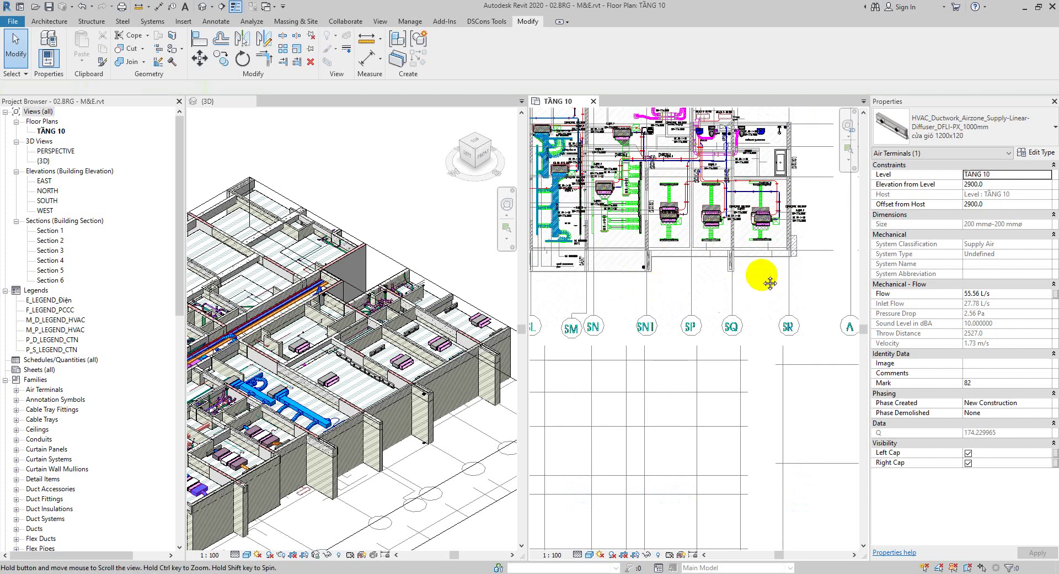
scroll(757, 276, "down", 2)
key("Escape")
Align the lower end and outer long edge of the lowest diffuser in the row beside grid SN1 with its CAD outline
scroll(789, 229, "up", 5)
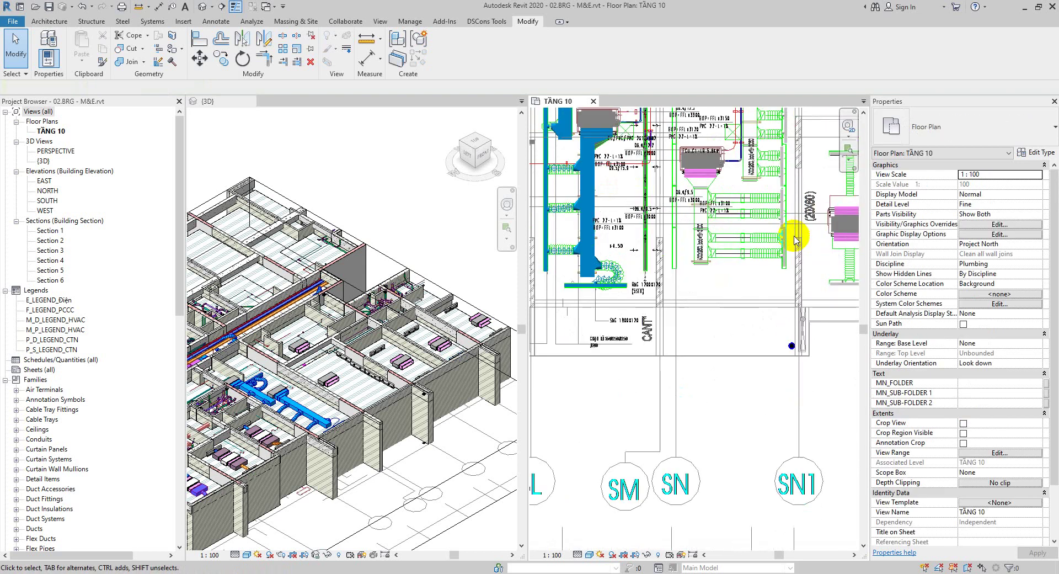
scroll(793, 333, "up", 2)
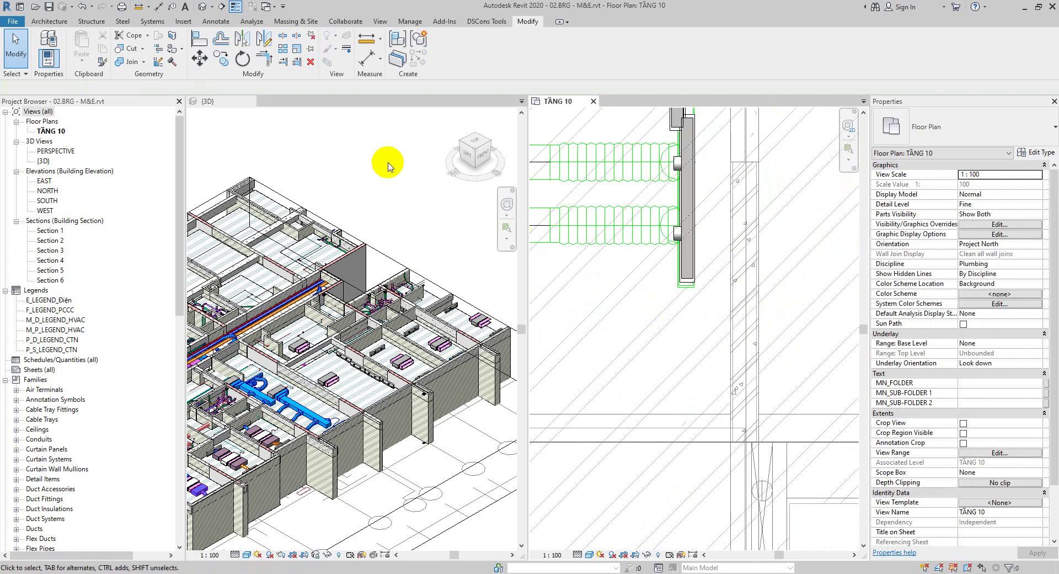
left_click(200, 38)
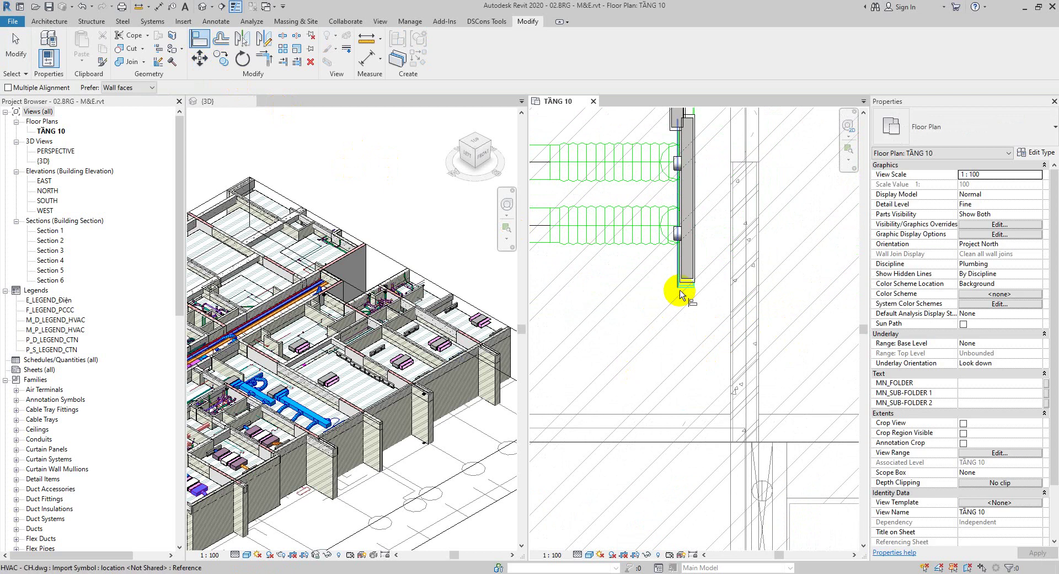
scroll(683, 296, "up", 4)
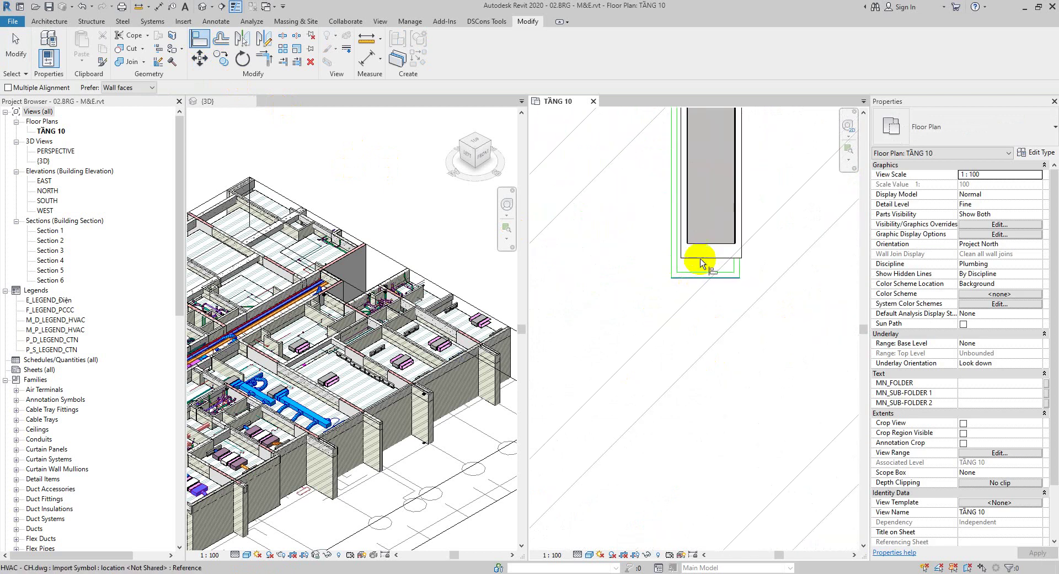
left_click(699, 263)
left_click(673, 260)
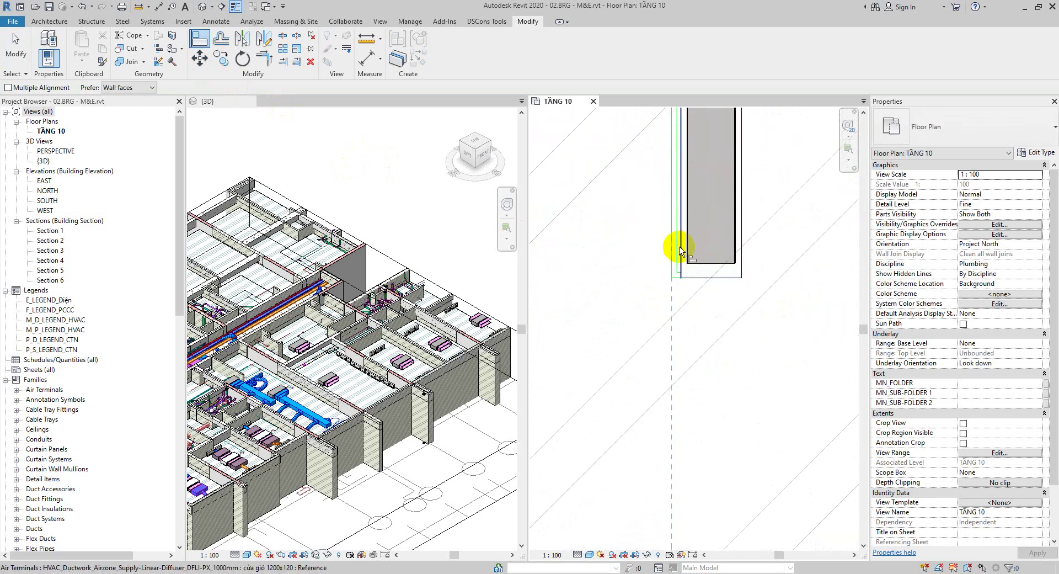
middle_click_drag(774, 199, 735, 299)
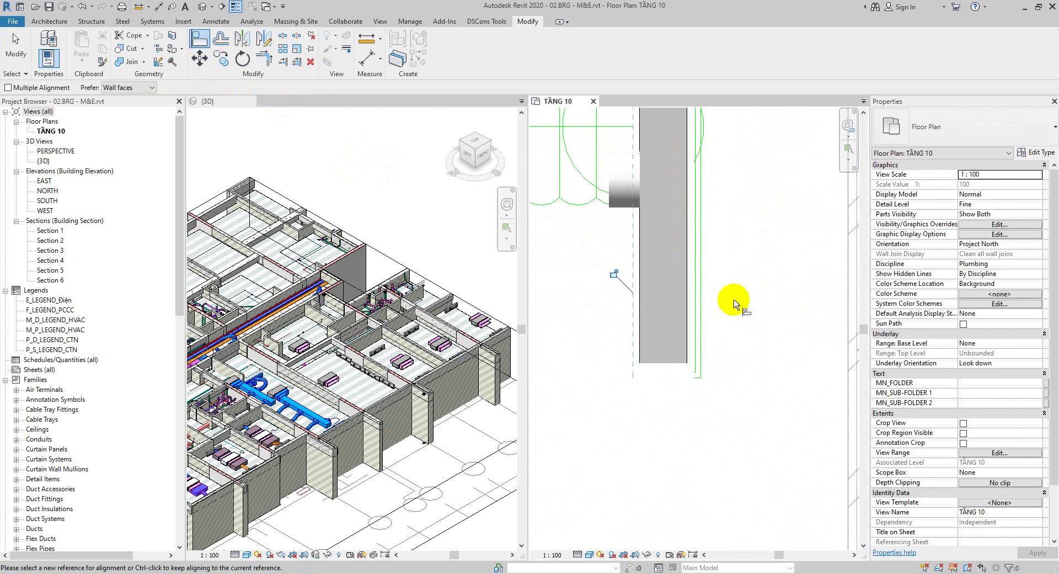
scroll(702, 376, "up", 4)
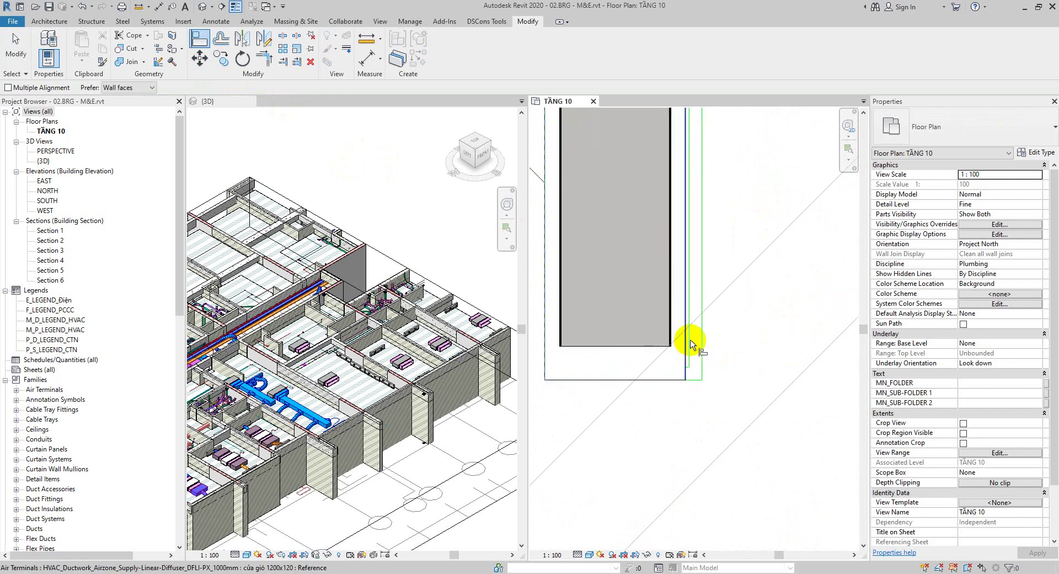
left_click(701, 263)
left_click(685, 324)
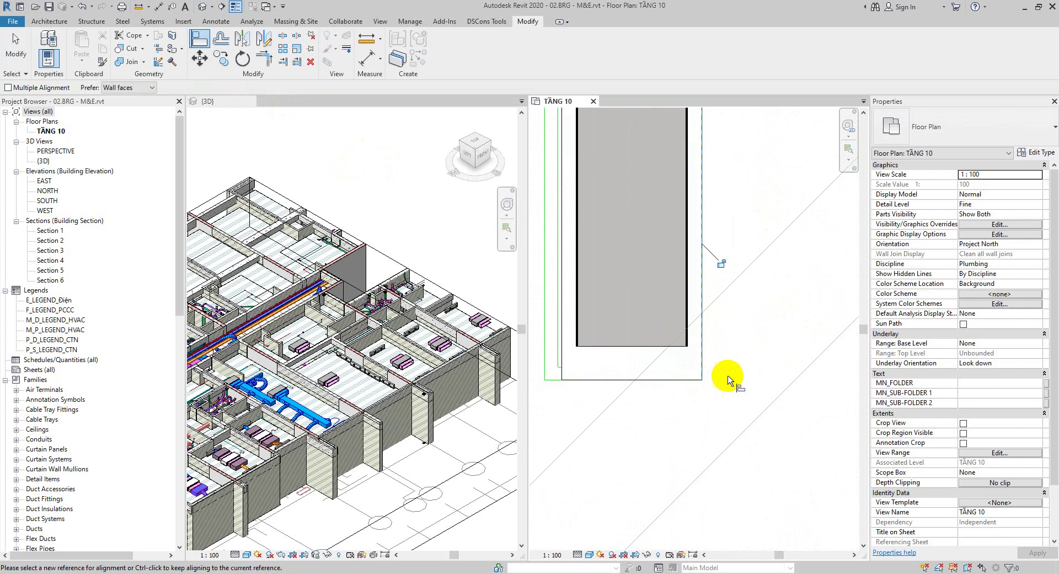
Align the second diffuser's outer long edge with the CAD outline beside grid SN1 and its lower end with the first diffuser's upper end
scroll(730, 383, "down", 4)
middle_click_drag(693, 230, 679, 461)
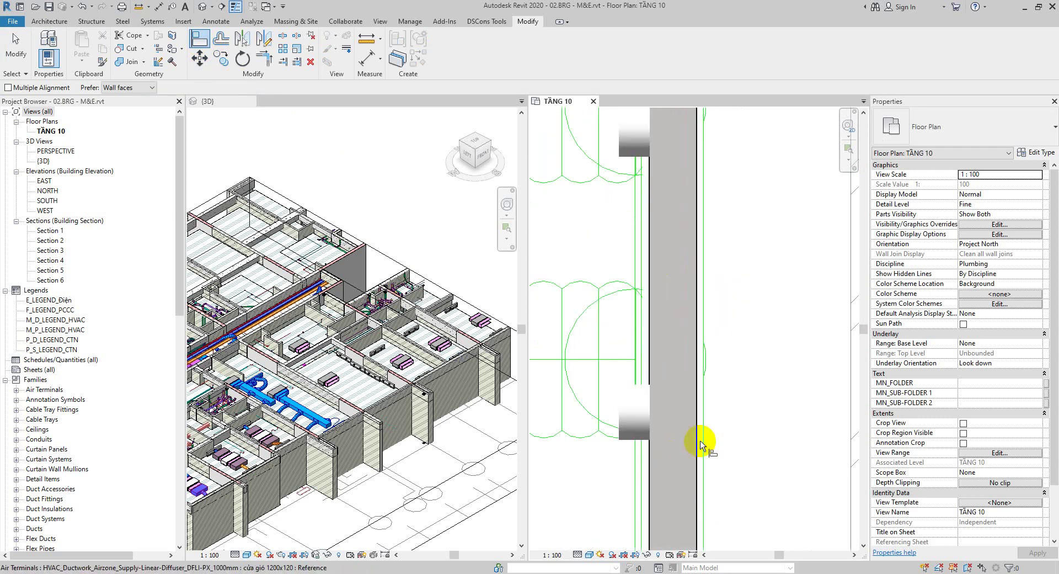
scroll(703, 443, "down", 3)
scroll(729, 180, "up", 2)
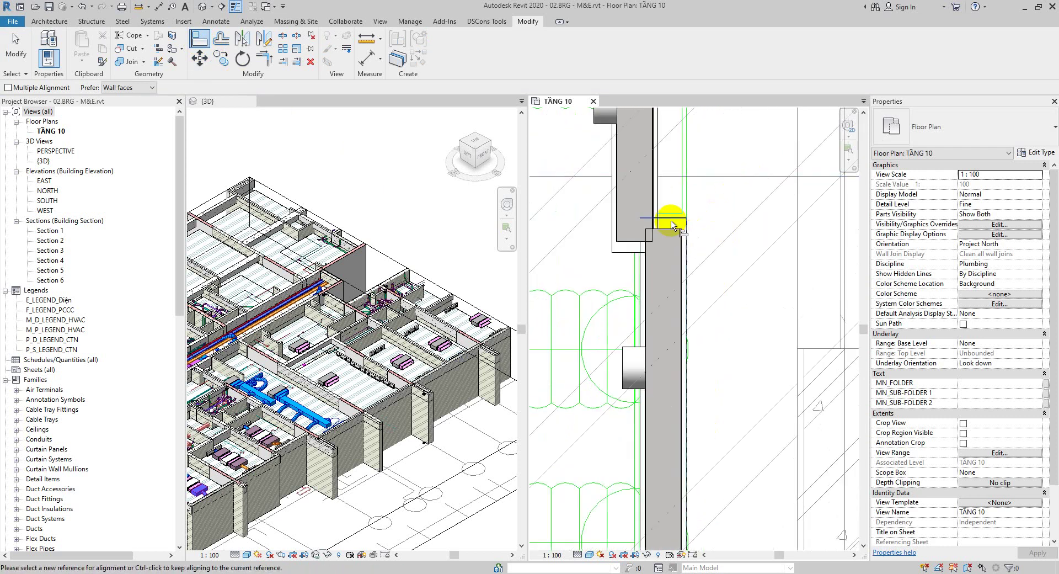
left_click(660, 165)
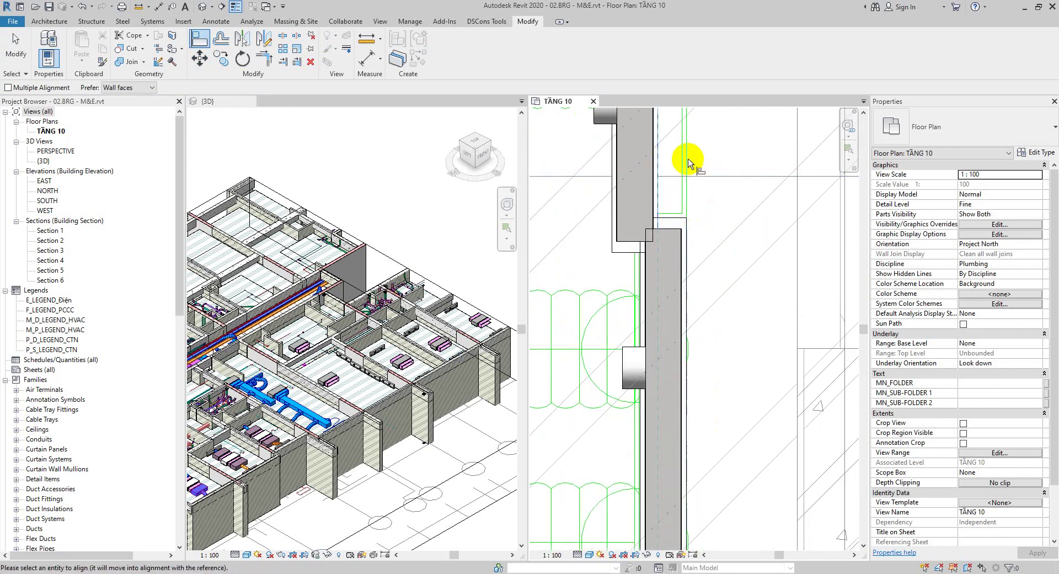
scroll(685, 150, "up", 2)
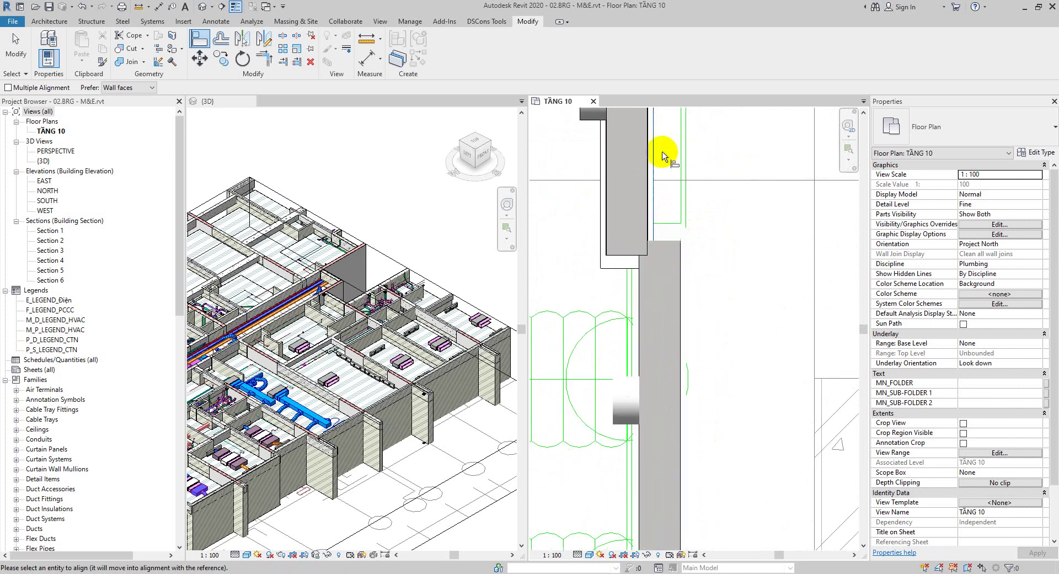
left_click(195, 40)
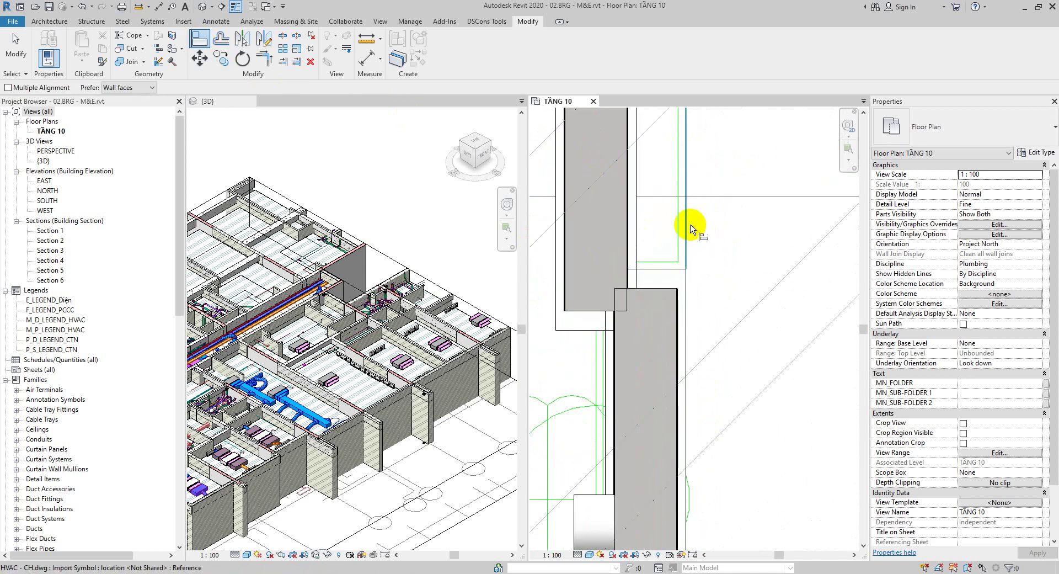
left_click(634, 225)
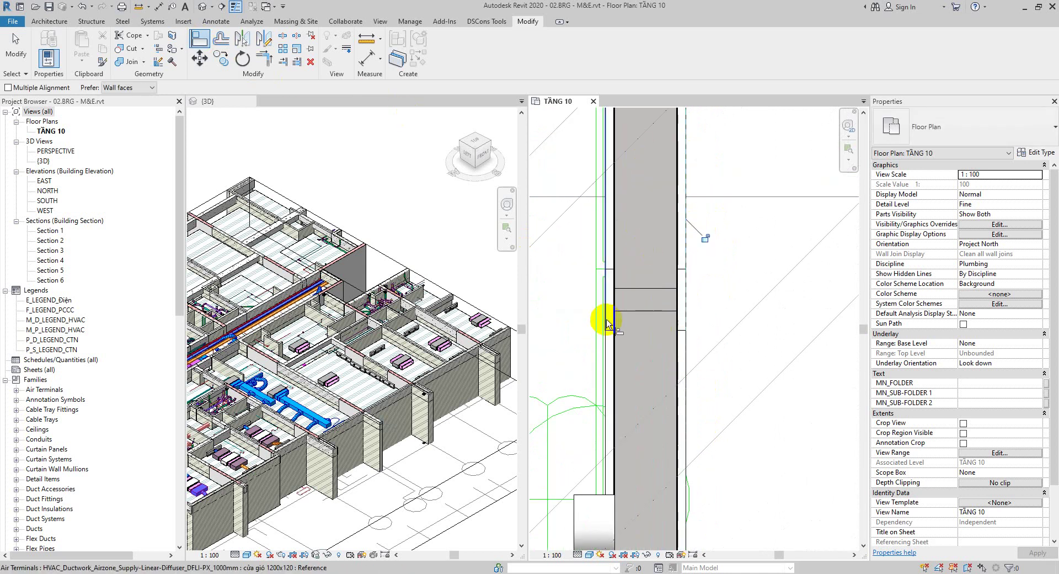
scroll(610, 271, "up", 2)
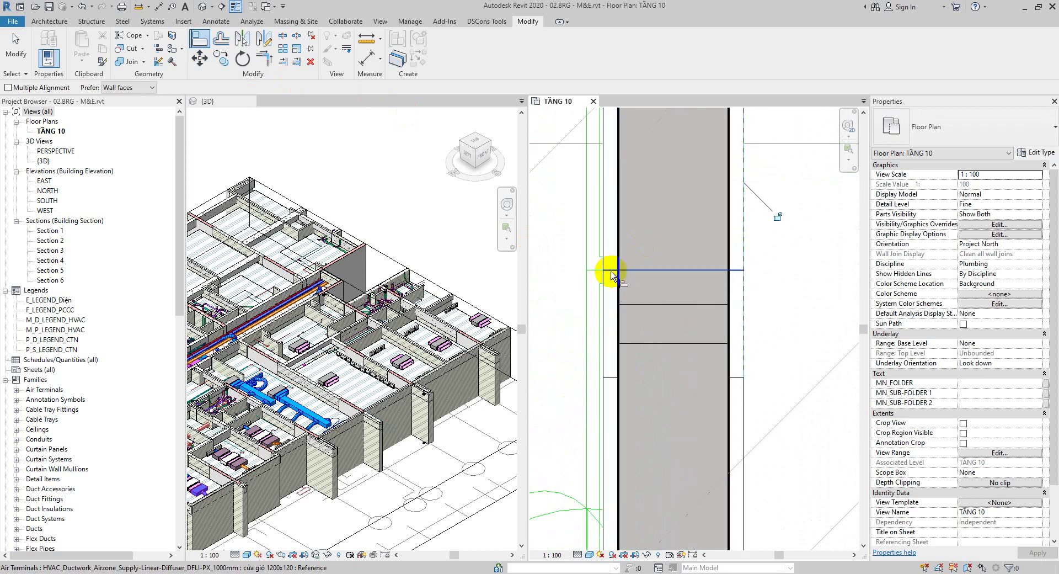
left_click(611, 272)
left_click(657, 372)
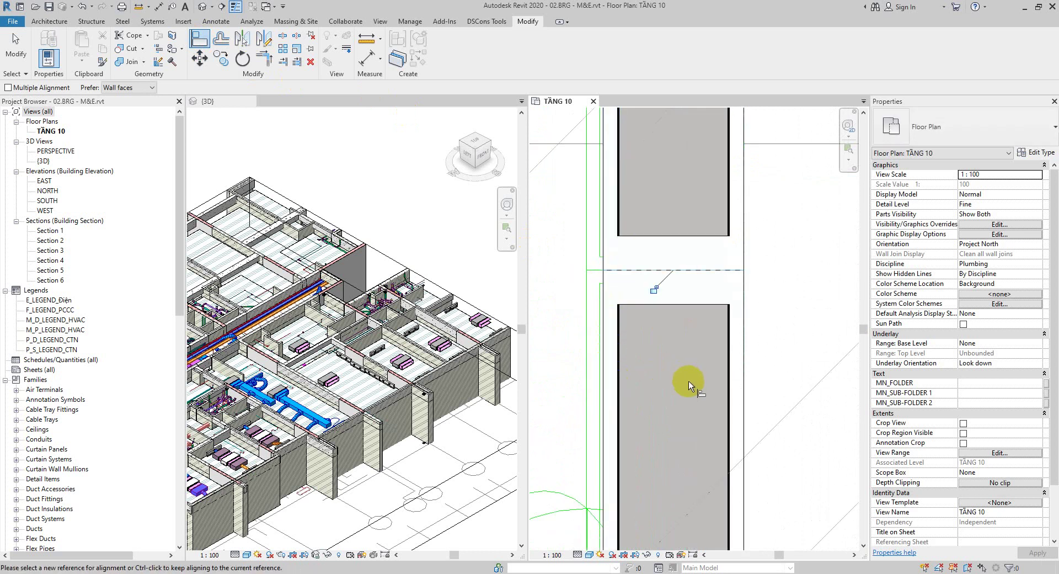
Align the third diffuser beside grid SN1 with the second one, matching its lower end to the upper end and their inner long edges
scroll(689, 382, "down", 5)
middle_click_drag(742, 226, 734, 416)
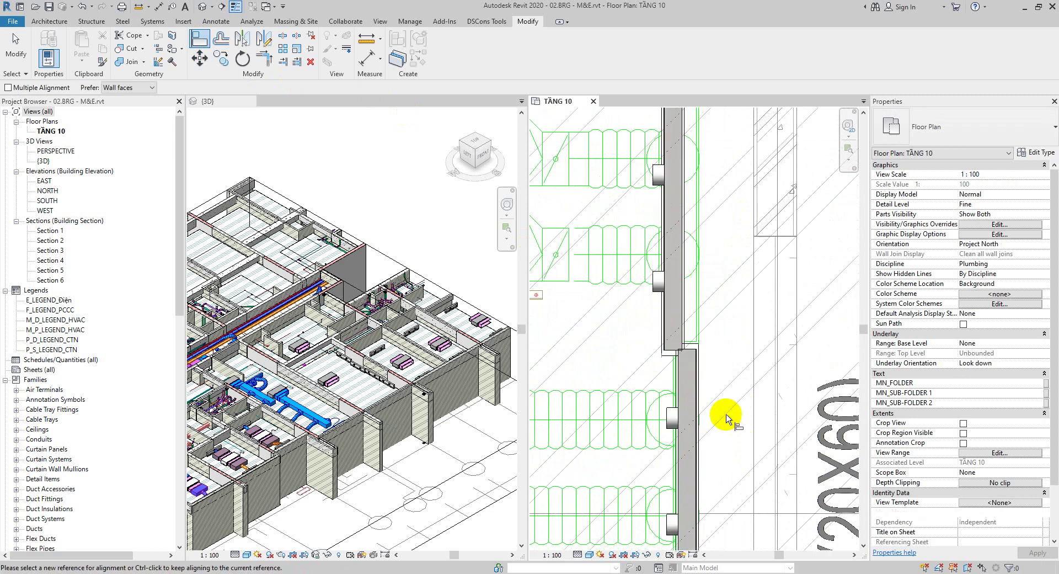
scroll(728, 417, "up", 3)
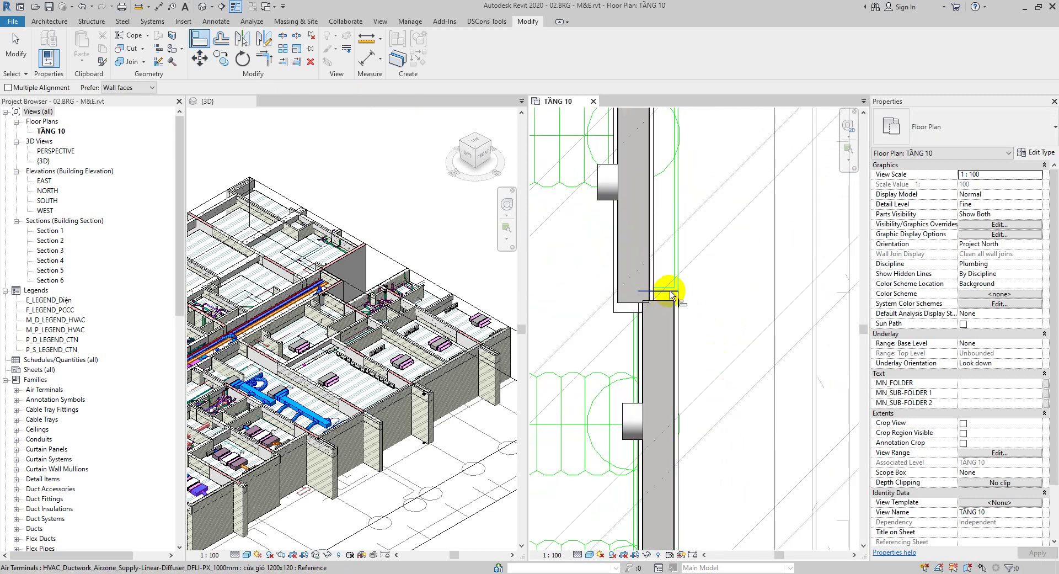
left_click(618, 313)
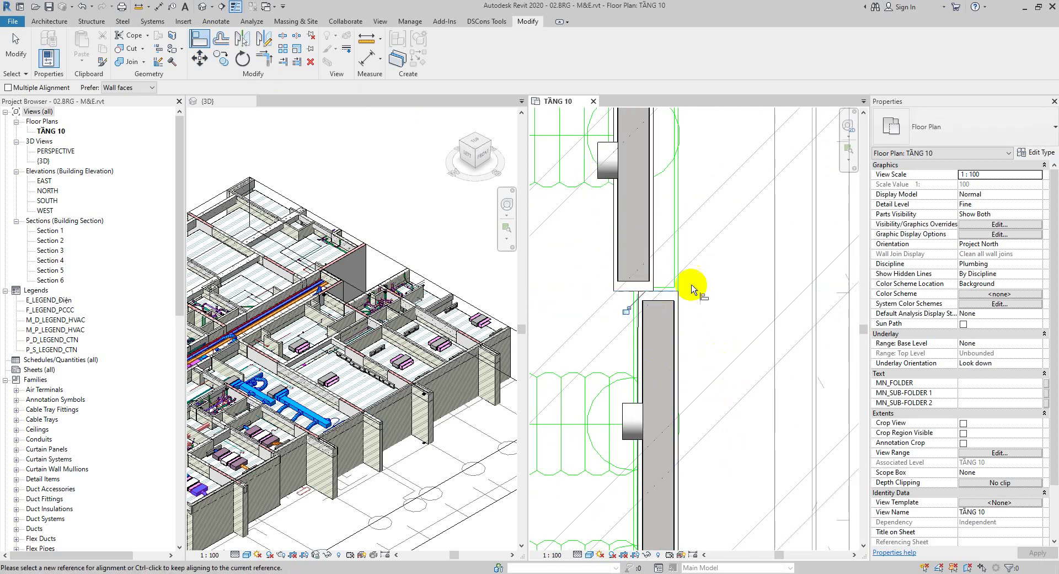
left_click(652, 242)
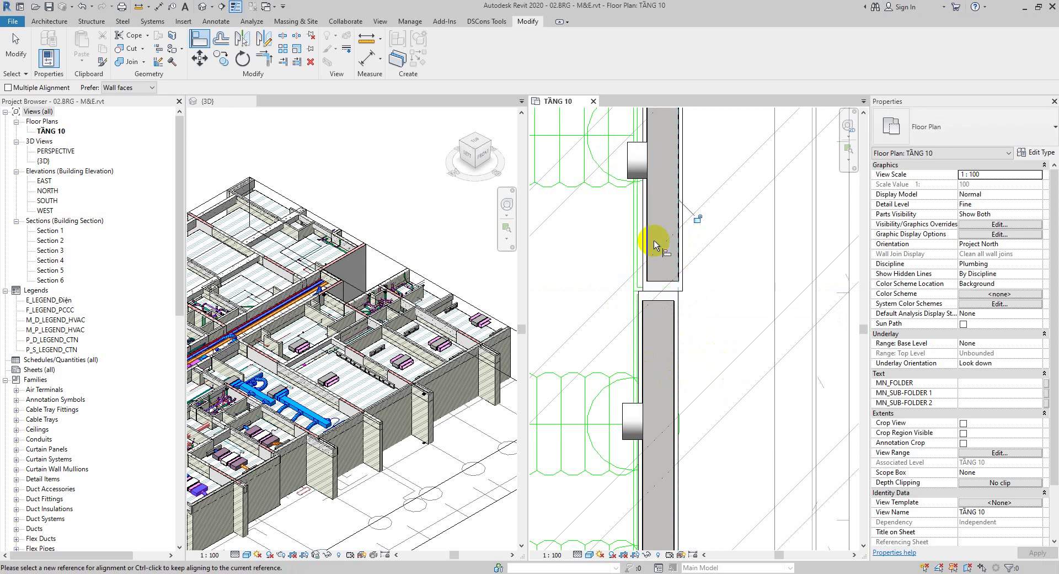
scroll(701, 370, "down", 2)
scroll(701, 370, "up", 3)
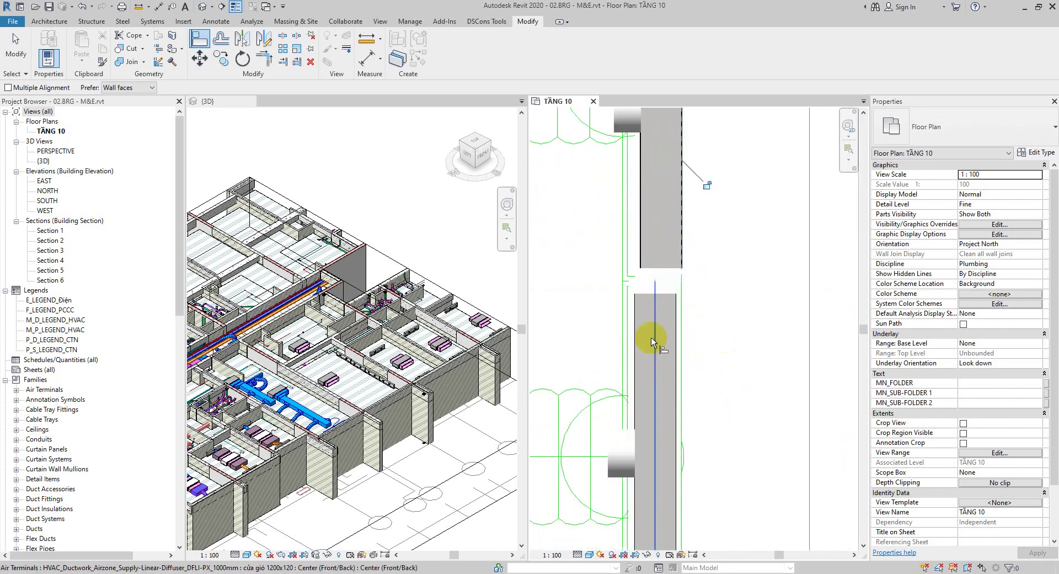
left_click(630, 298)
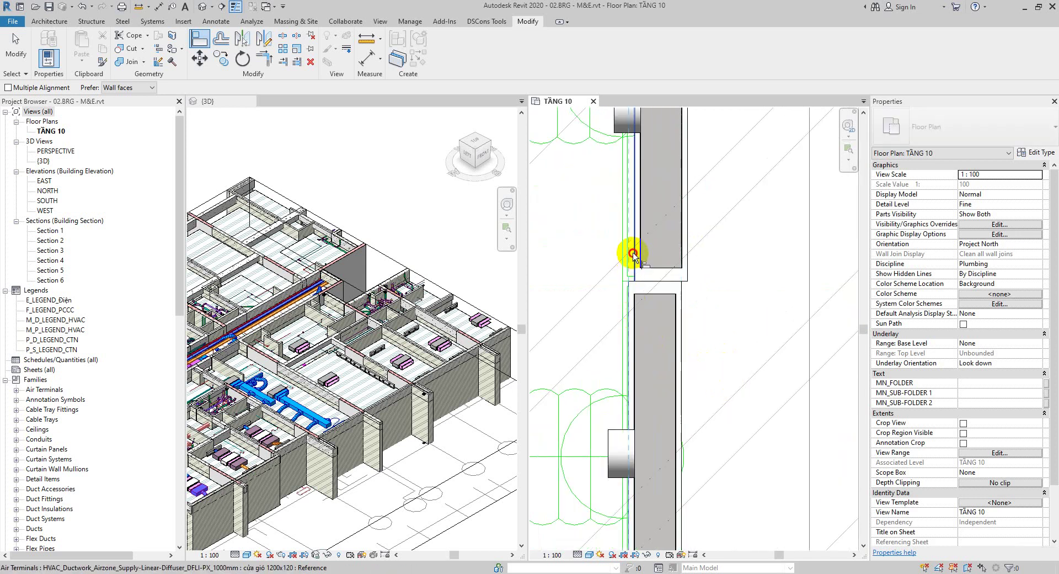
left_click(635, 251)
Align the fourth diffuser beside grid SN1 with the third one's upper end and inner long edge, and end the Align command
scroll(687, 334, "down", 1)
scroll(735, 475, "down", 3)
scroll(730, 491, "up", 2)
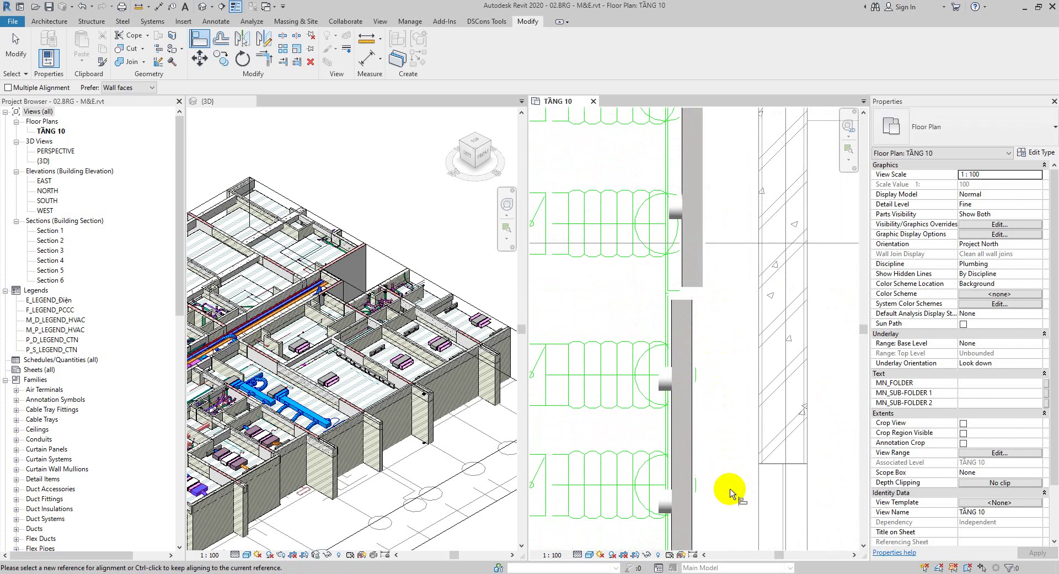
scroll(669, 299, "up", 3)
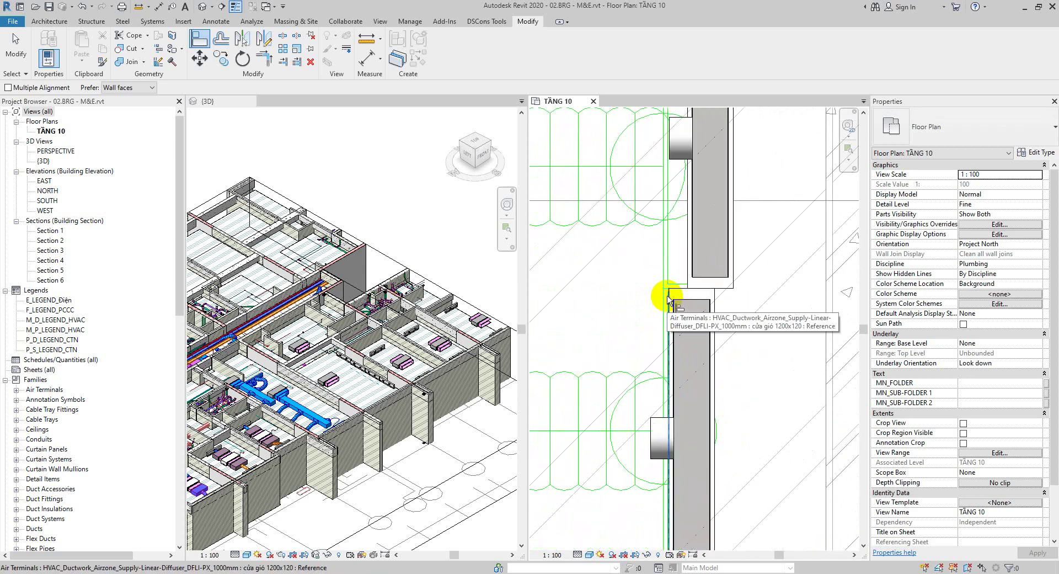
left_click(669, 298)
left_click(689, 266)
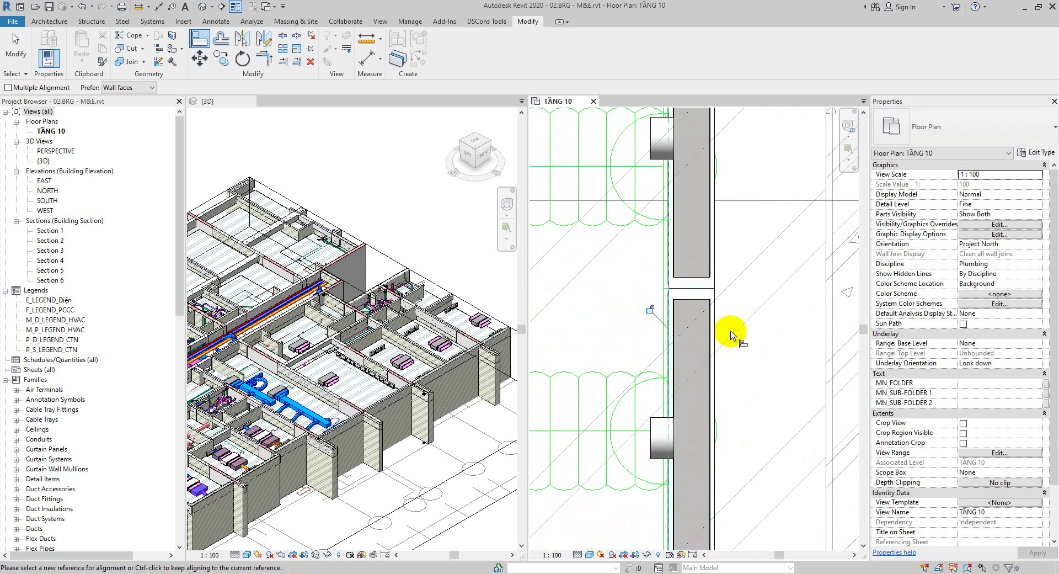
middle_click_drag(731, 302, 718, 562)
middle_click_drag(720, 264, 721, 544)
scroll(660, 300, "down", 4)
scroll(653, 241, "down", 4)
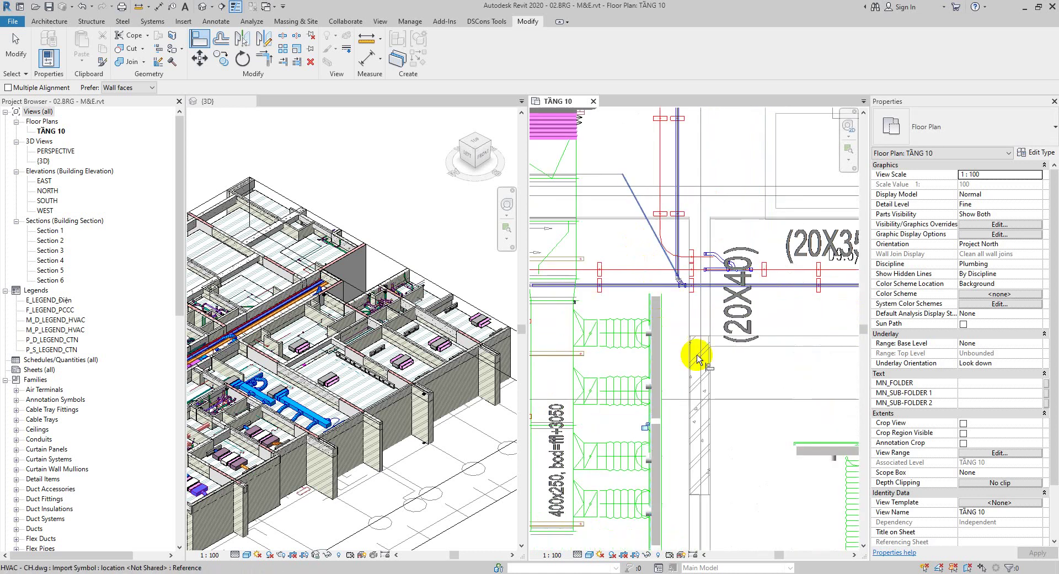
middle_click_drag(727, 408, 679, 260)
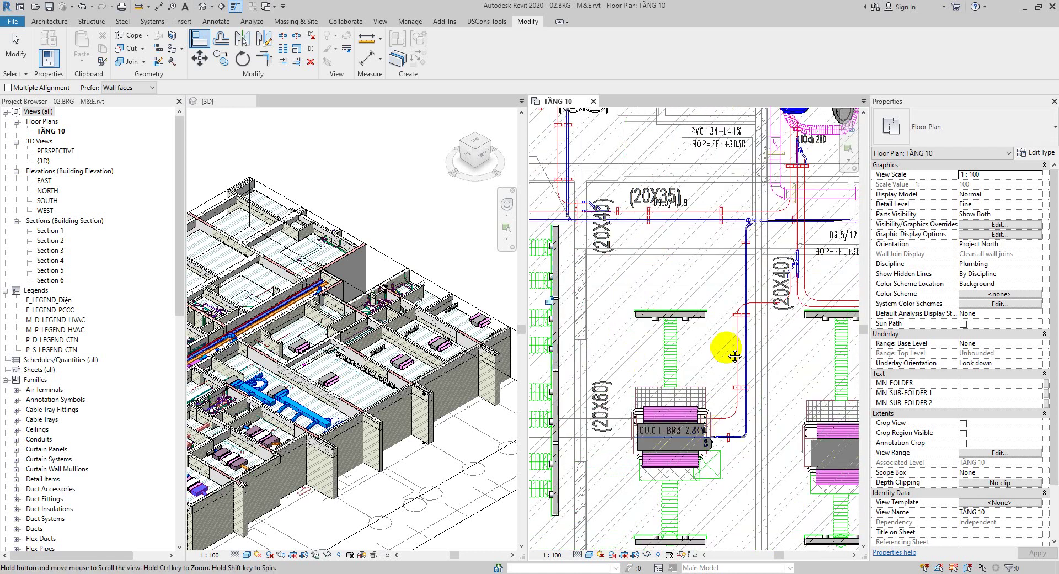
key("Escape")
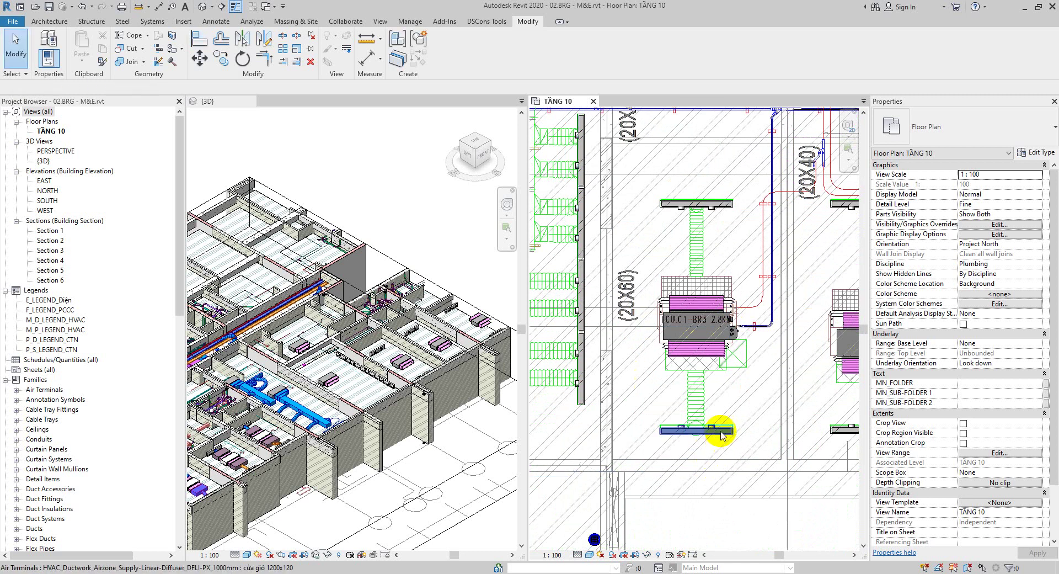
Change the linear diffuser below the FCU.C1-BR3 unit to the 03.DSC_SEAG_Asli(1 REC_Face Connector) type SEAG 1200x120
left_click(713, 432)
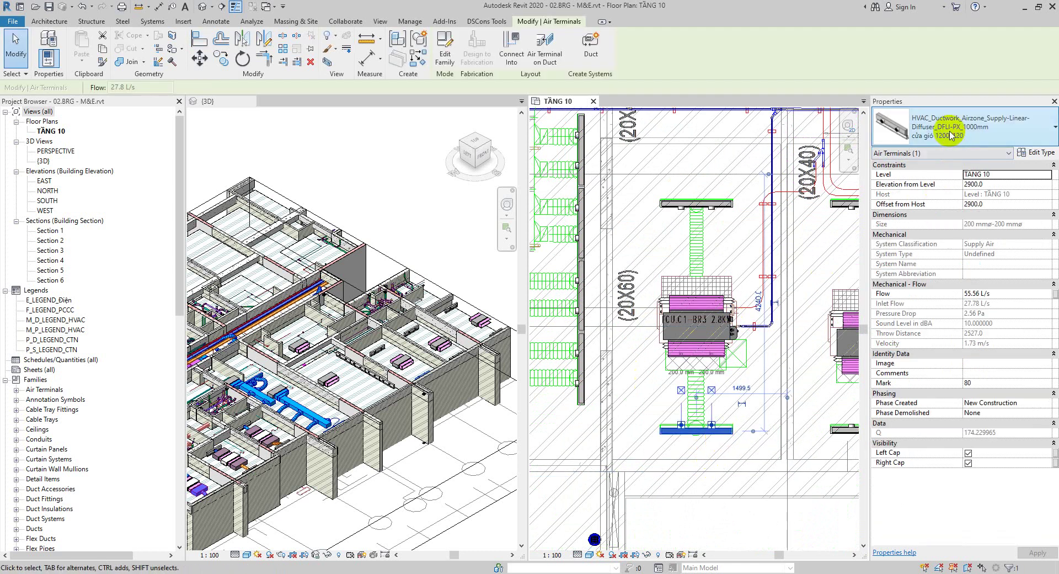
left_click(883, 134)
scroll(907, 295, "up", 1)
scroll(908, 295, "up", 2)
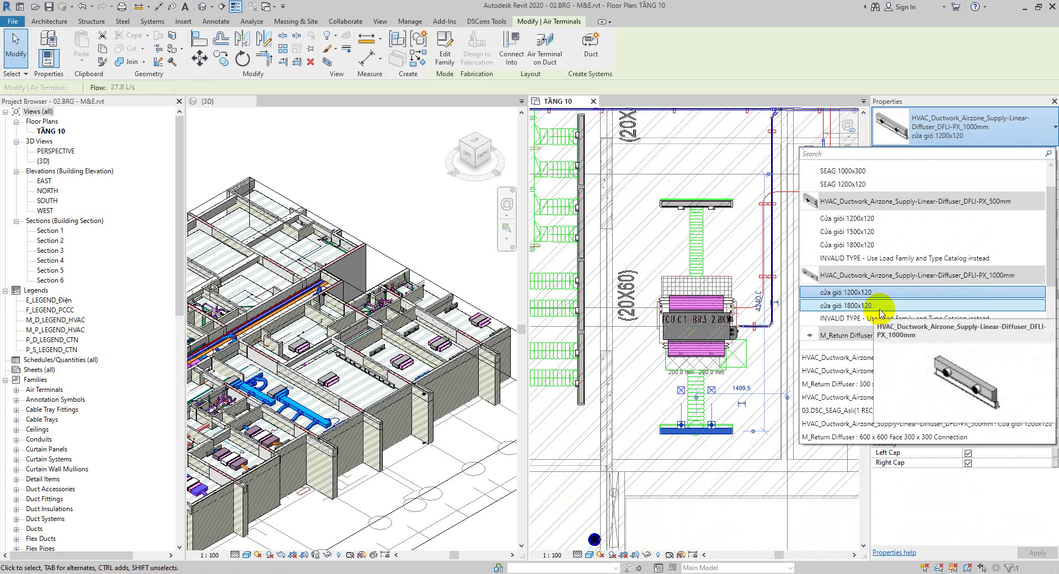
scroll(881, 314, "up", 1)
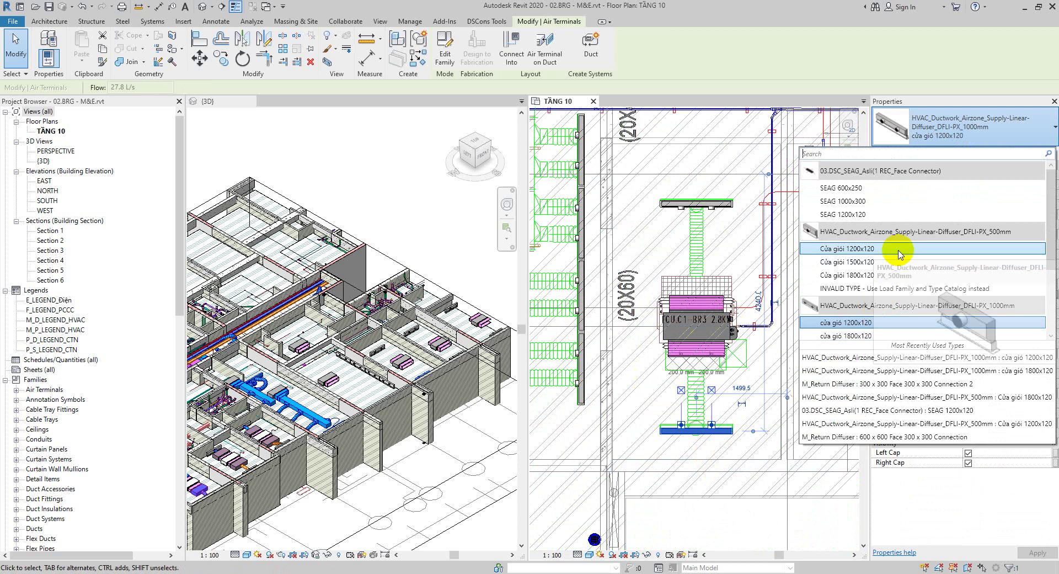
left_click(860, 214)
left_click(727, 458)
Align the upper long edge of the SEAG 1200x120 grille below FCU.C1-BR3 with its CAD outline and end the Align command
scroll(696, 466, "up", 1)
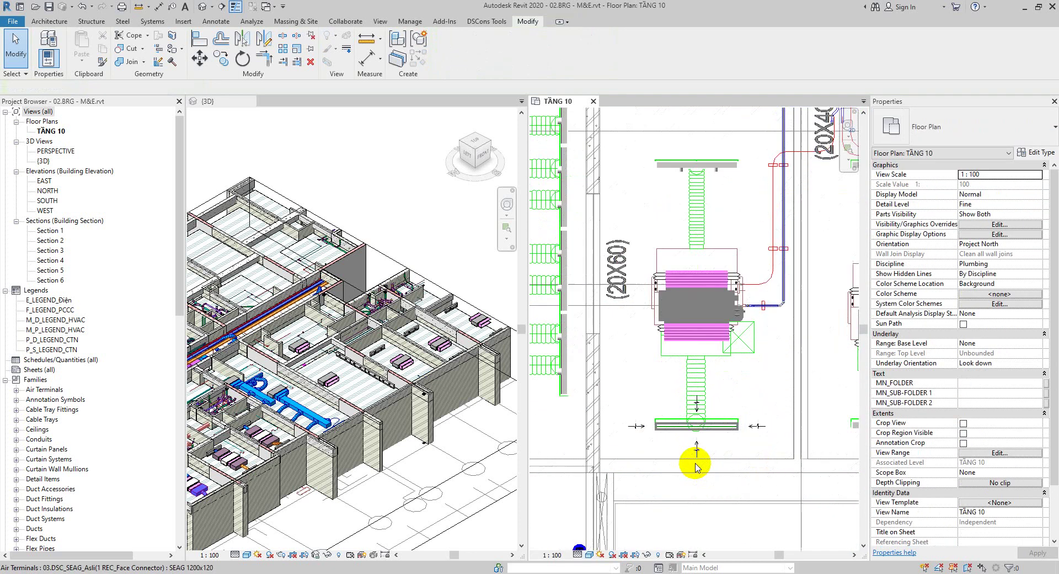
scroll(697, 466, "up", 2)
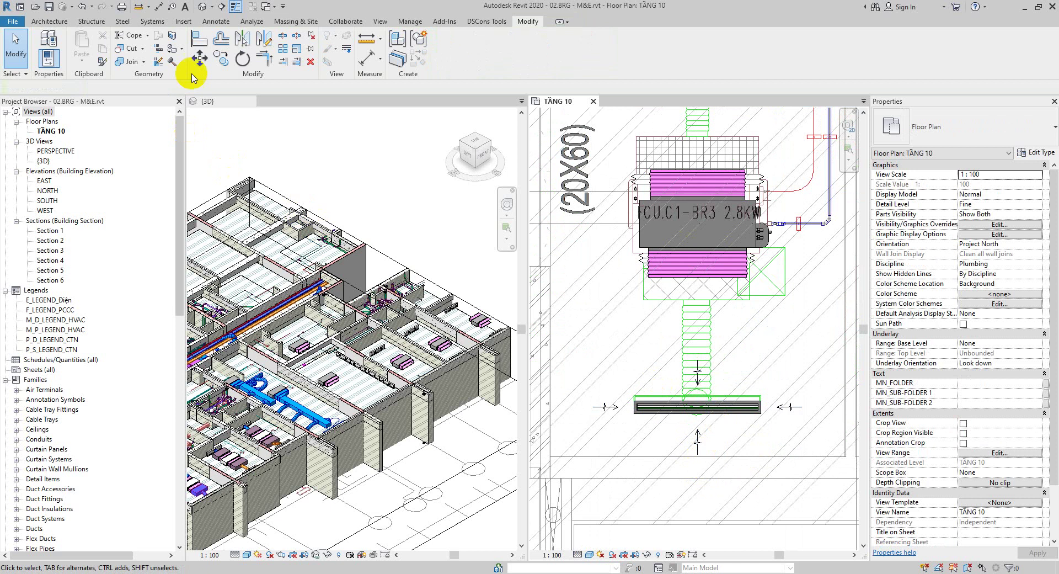
left_click(202, 38)
scroll(646, 417, "up", 4)
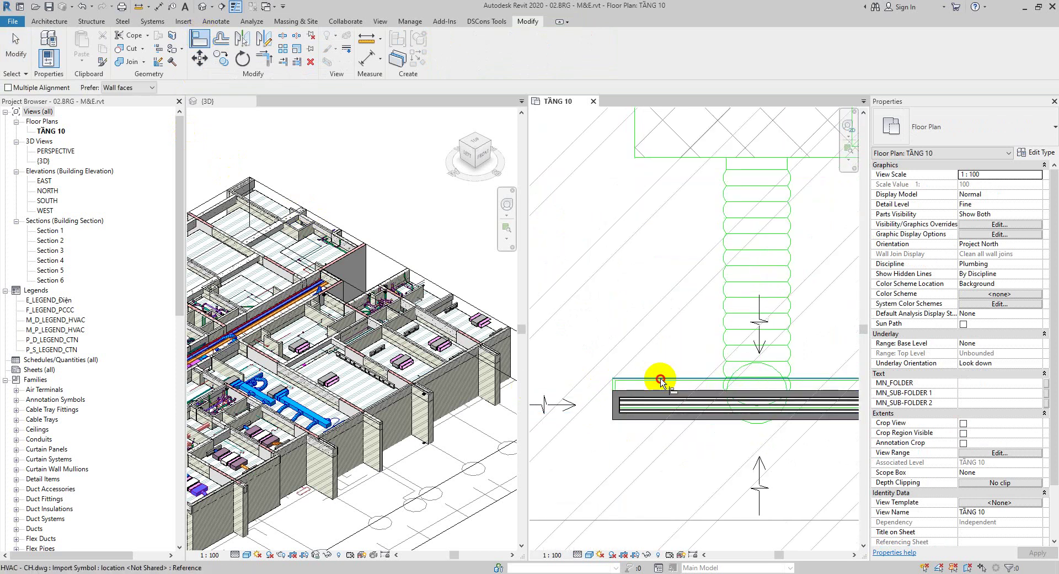
left_click(660, 381)
left_click(650, 389)
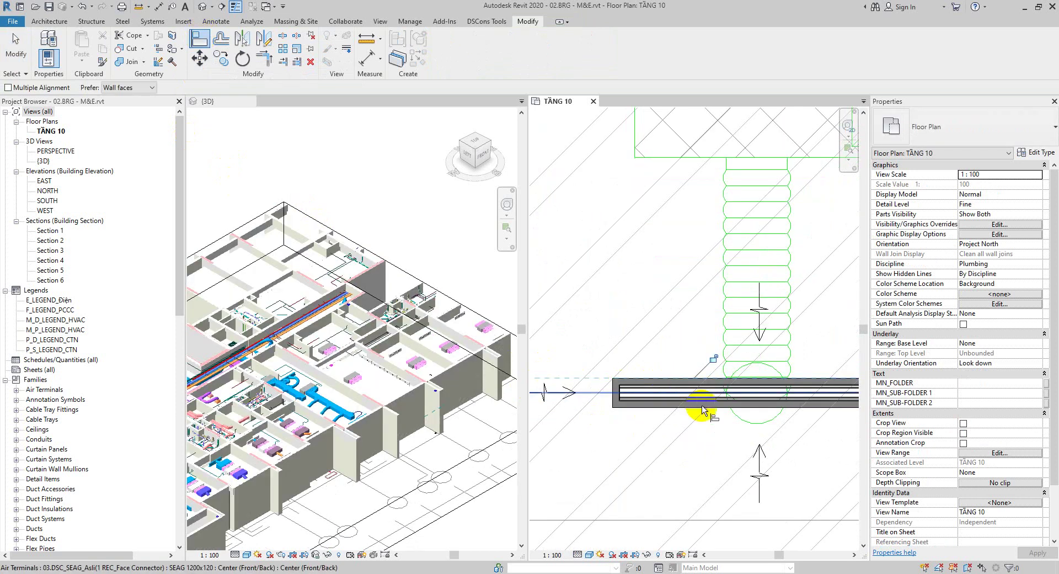
scroll(700, 411, "down", 5)
key("Escape")
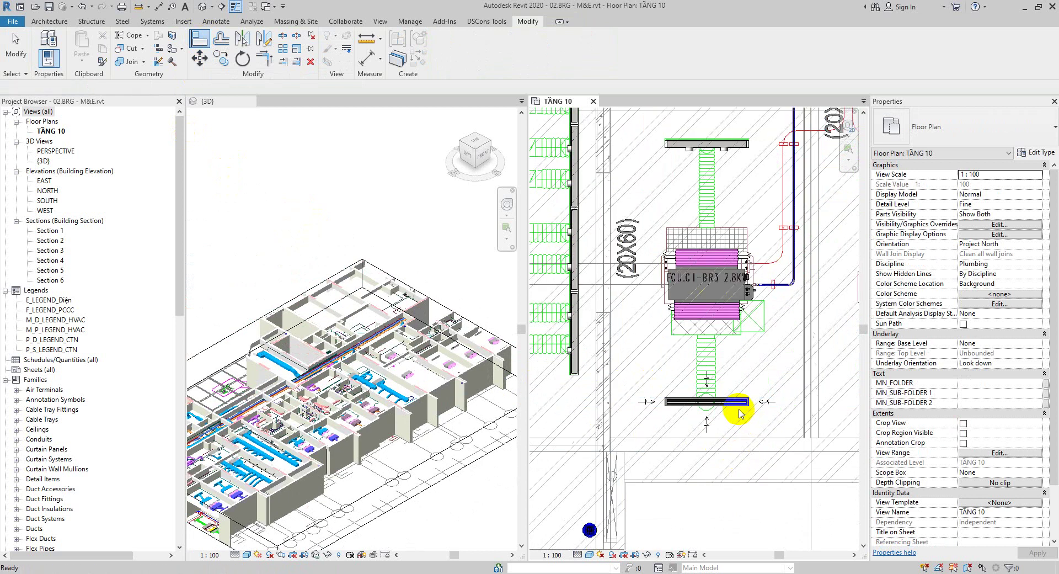
Start placing a new air terminal of type SEAG 1200x120 with its elevation from level set to 2900
left_click(740, 414)
scroll(770, 391, "down", 2)
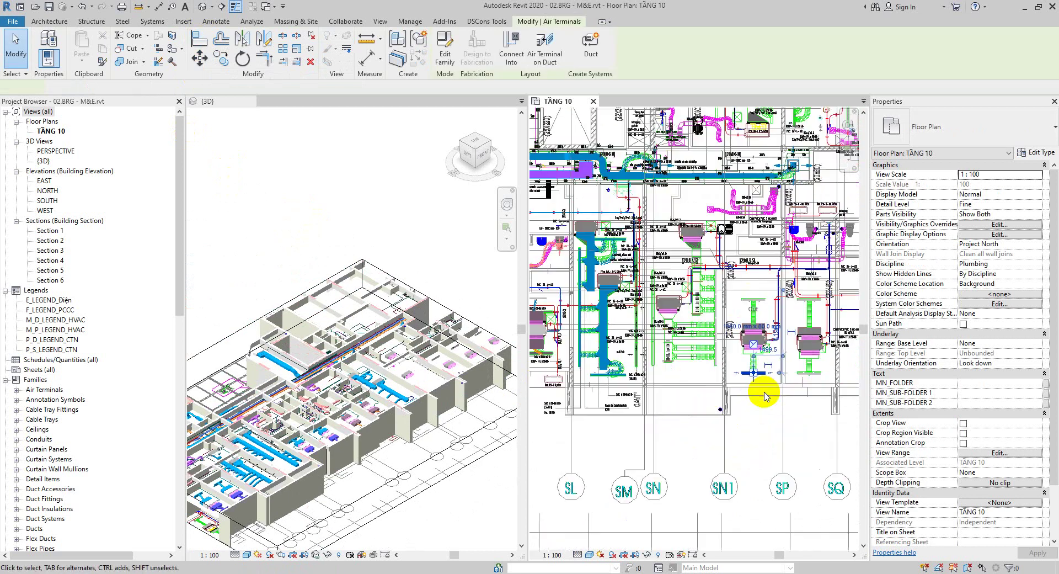
left_click(762, 383)
scroll(678, 372, "up", 2)
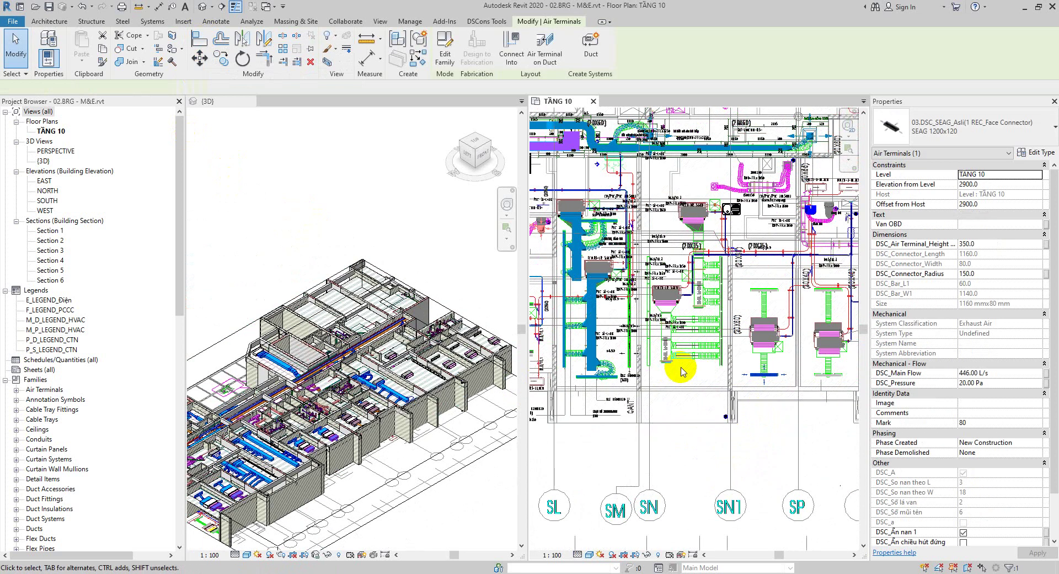
left_click(153, 21)
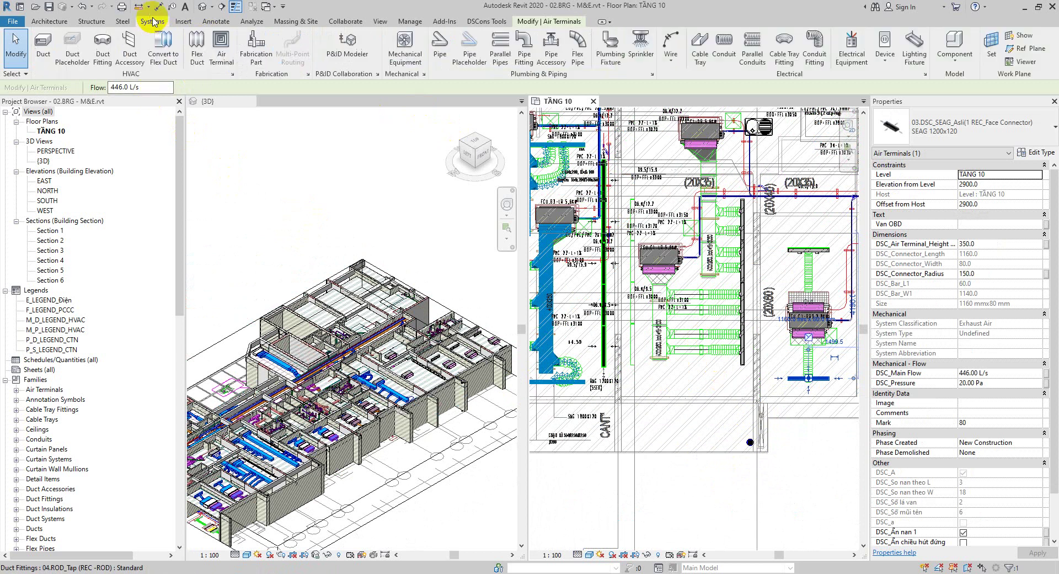
left_click(220, 59)
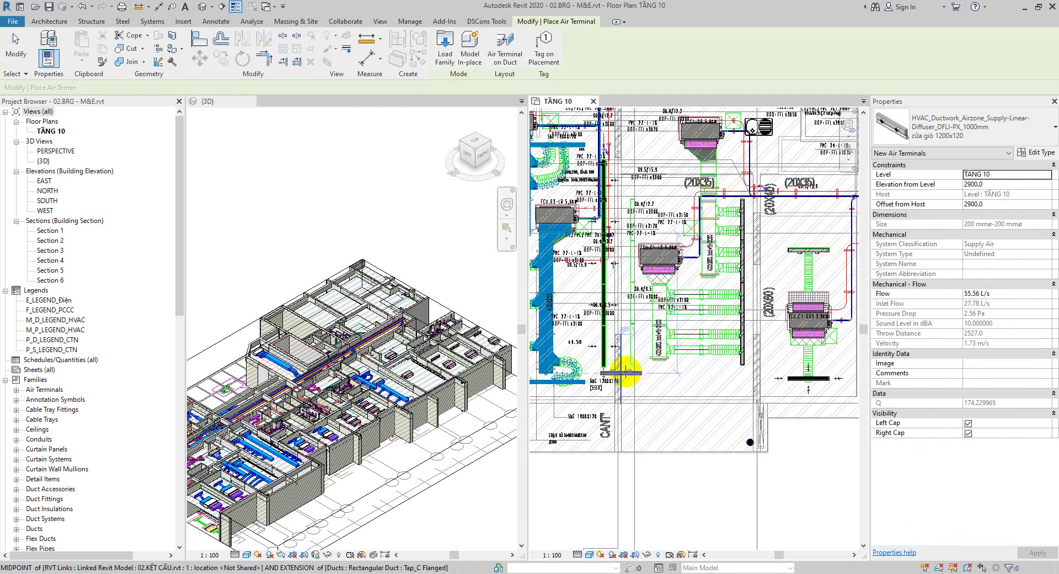
scroll(663, 370, "up", 4)
left_click(933, 132)
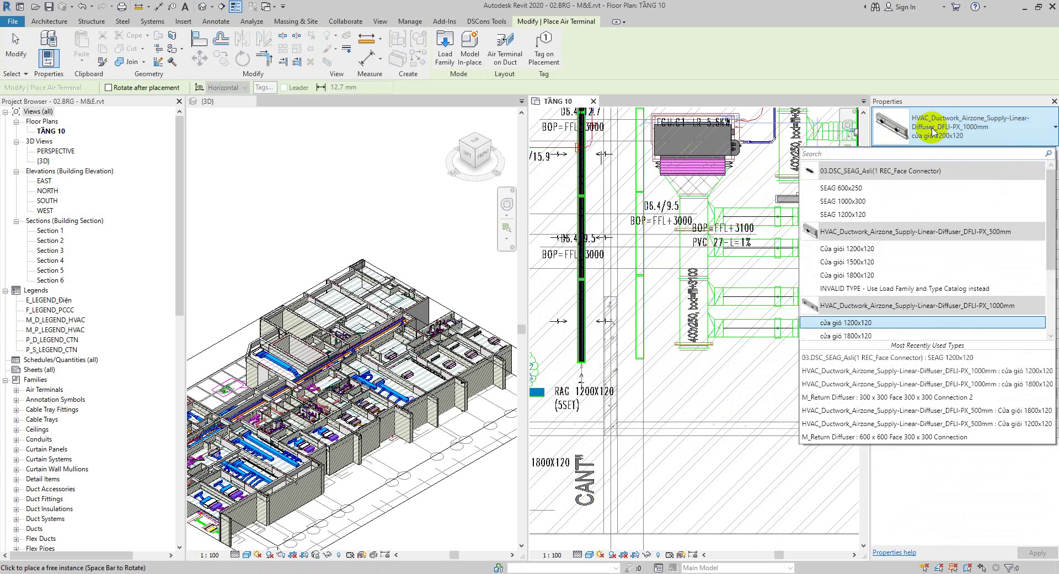
scroll(911, 213, "up", 3)
left_click(880, 224)
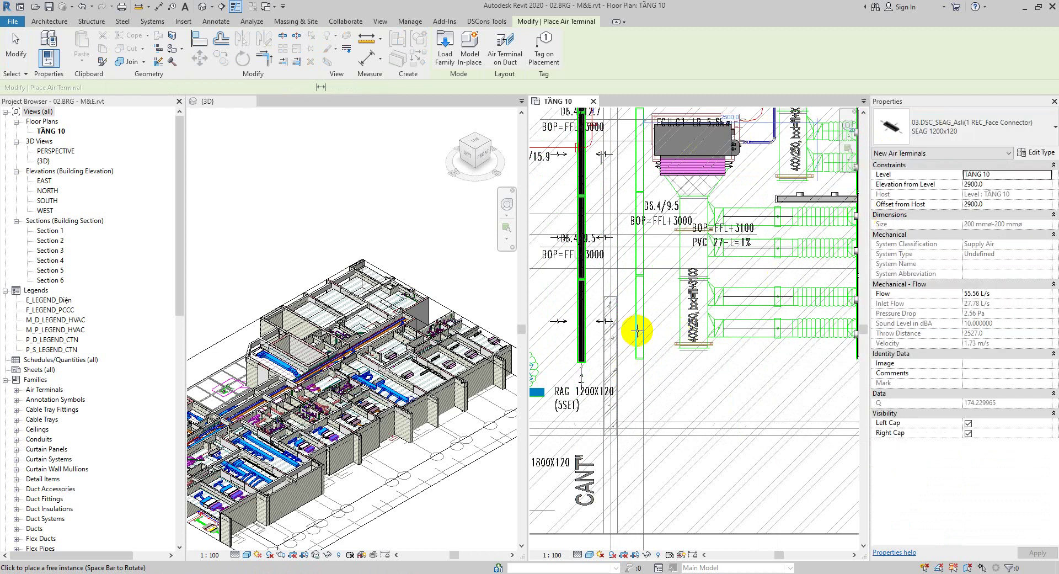
scroll(635, 320, "up", 5)
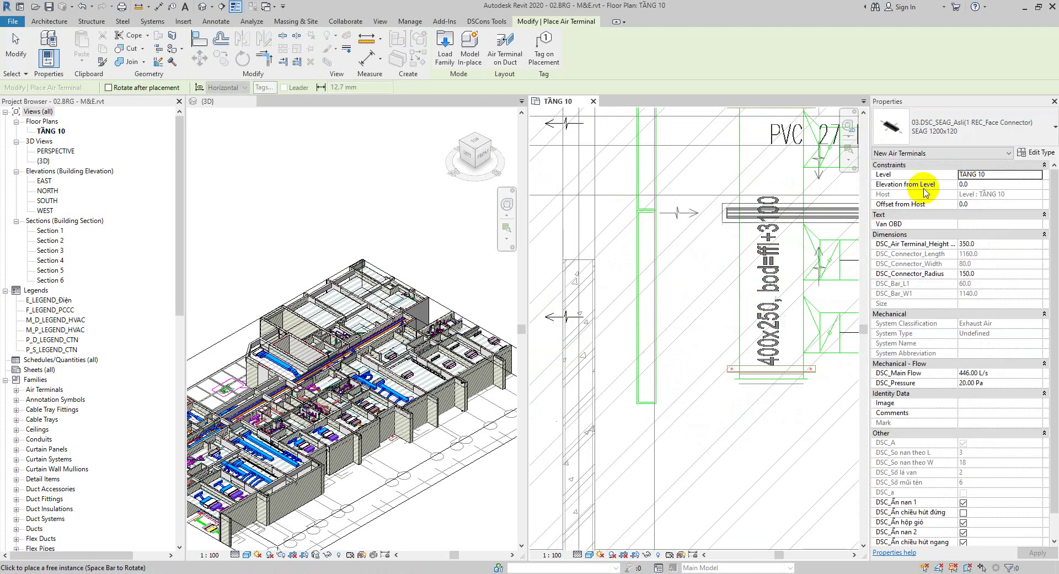
left_click(970, 184)
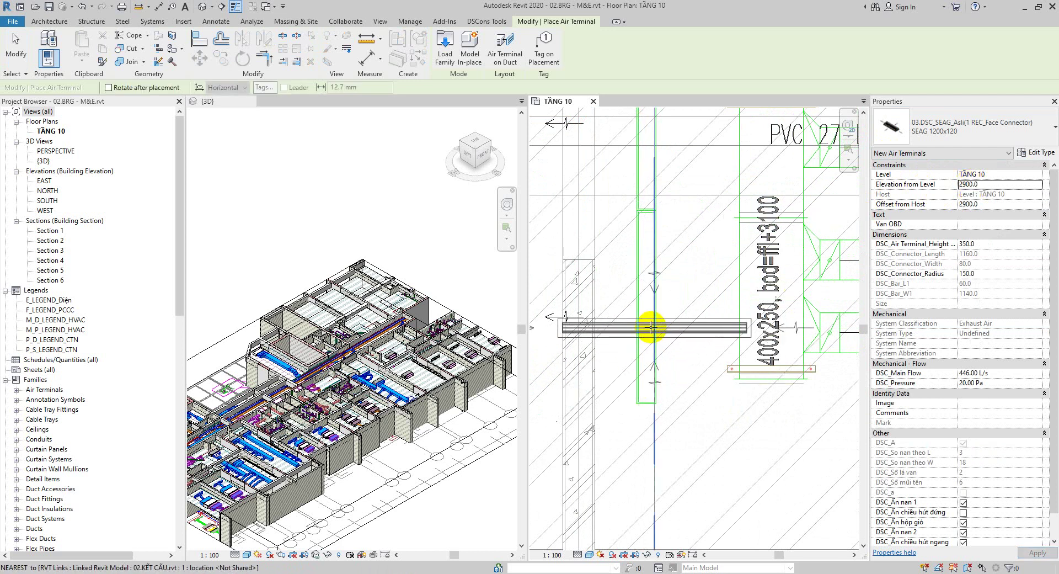
Place four lengthwise SEAG 1200x120 grilles one above another along the CAD outline beside FCU.C1-LR, and end the placement
left_click(646, 307)
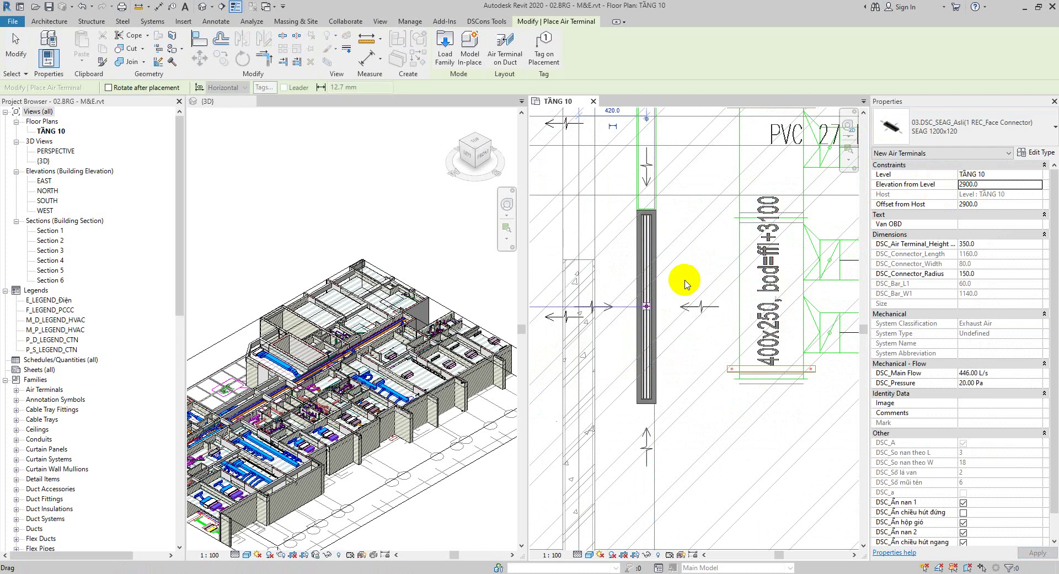
middle_click_drag(683, 414, 679, 473)
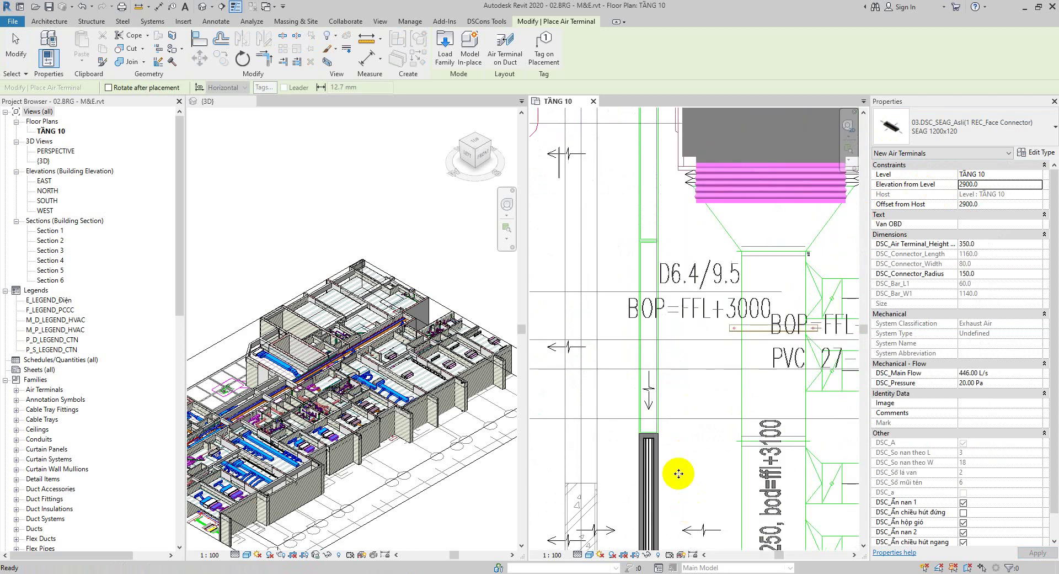
left_click(649, 336)
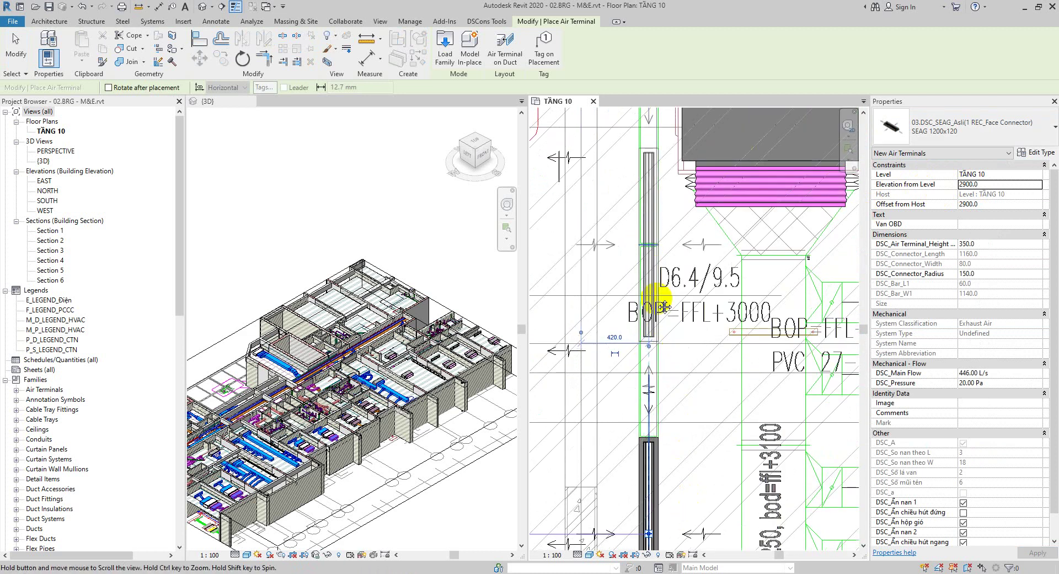
middle_click_drag(641, 331, 650, 495)
middle_click_drag(652, 378, 660, 193)
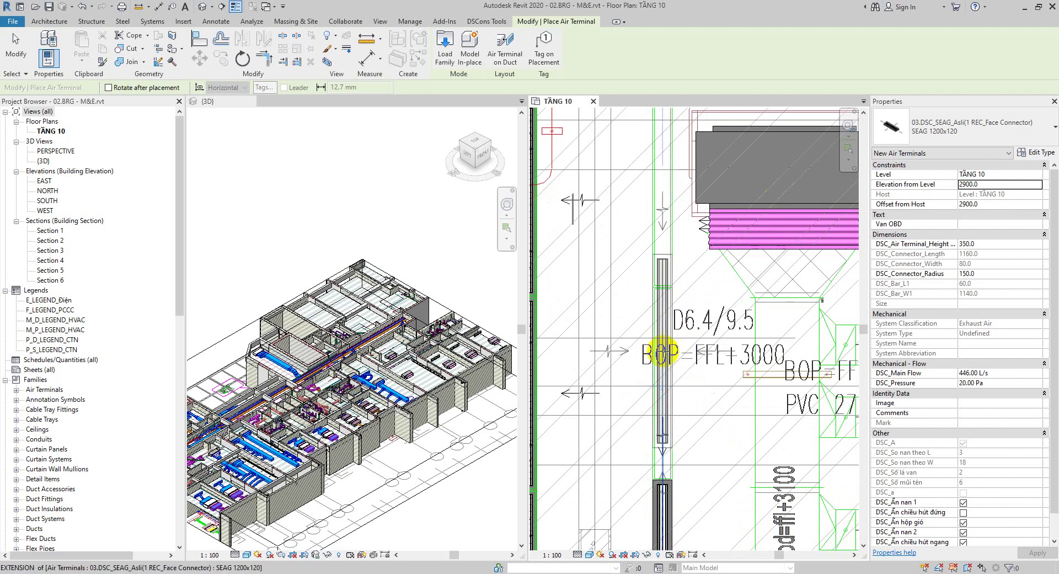
left_click(665, 355)
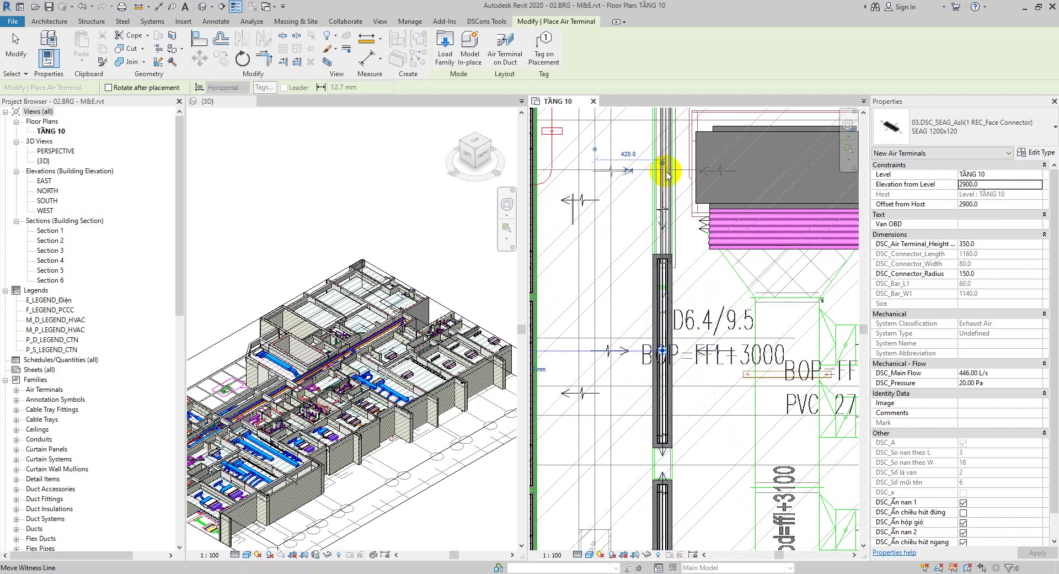
left_click(665, 183)
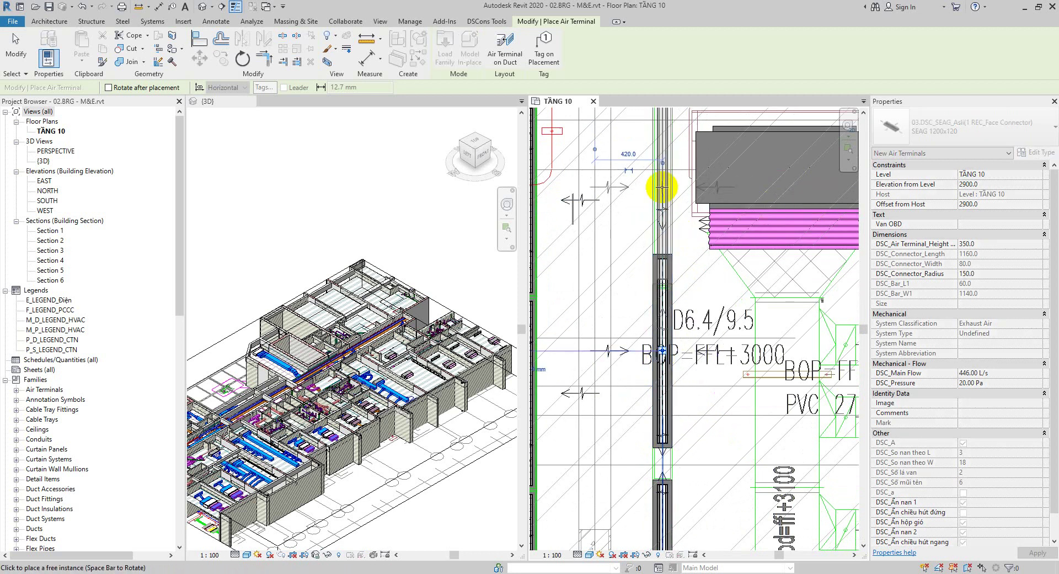
middle_click_drag(693, 307, 678, 518)
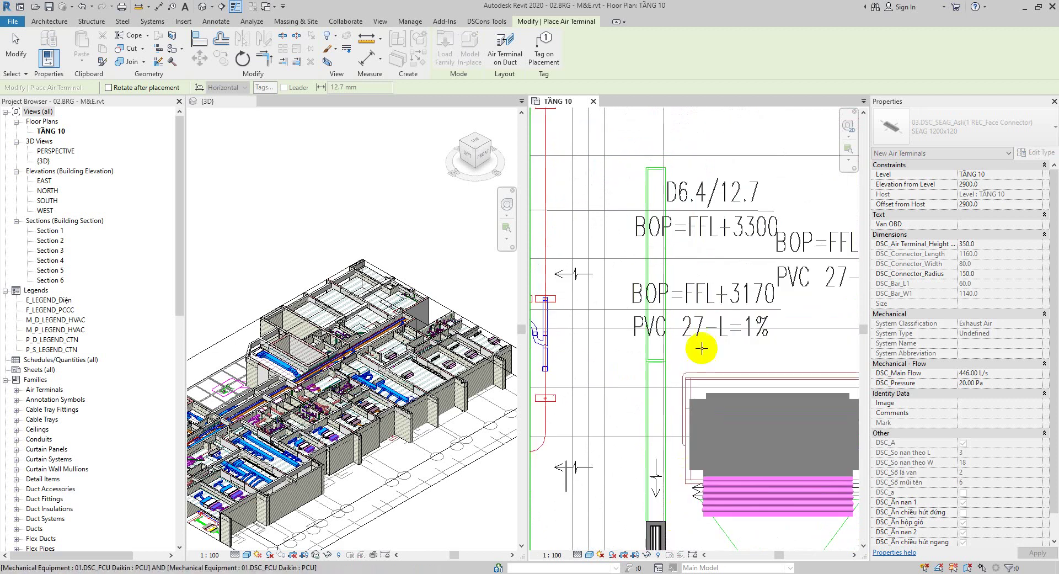
middle_click_drag(702, 348, 700, 365)
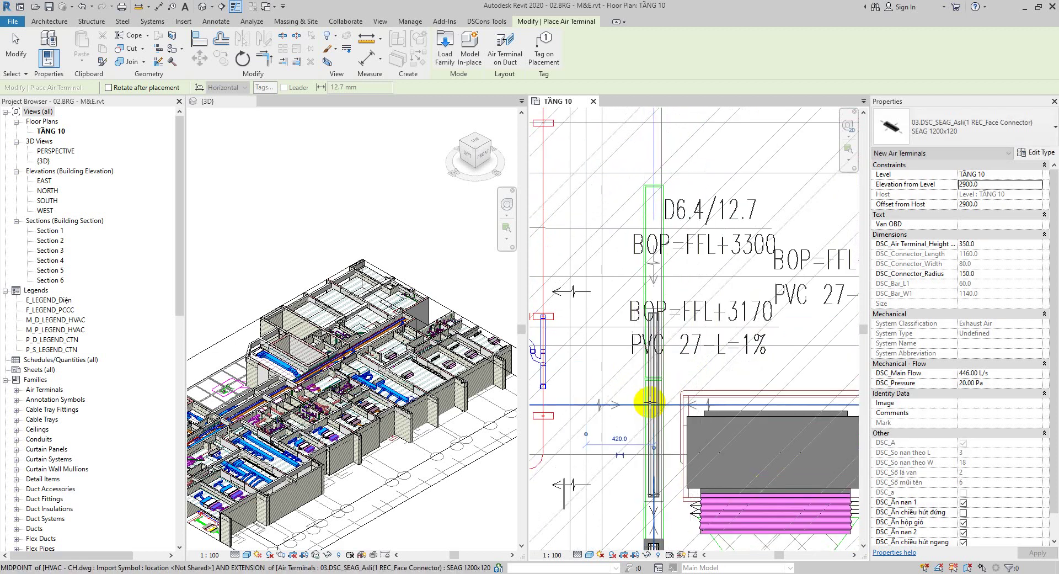
left_click(651, 404)
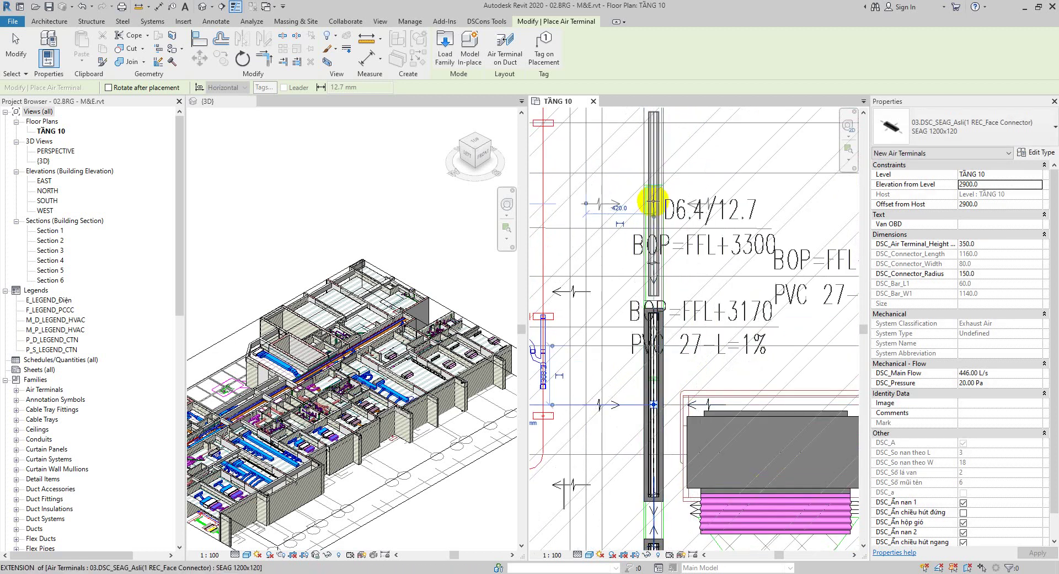
scroll(657, 202, "down", 5)
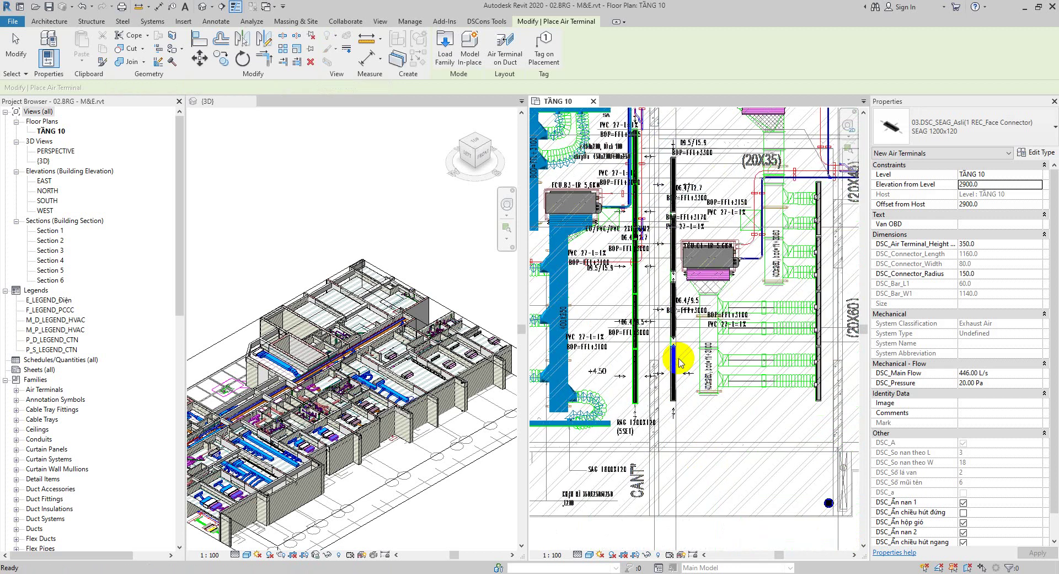
scroll(676, 366, "up", 5)
key("Escape")
key("Escape")
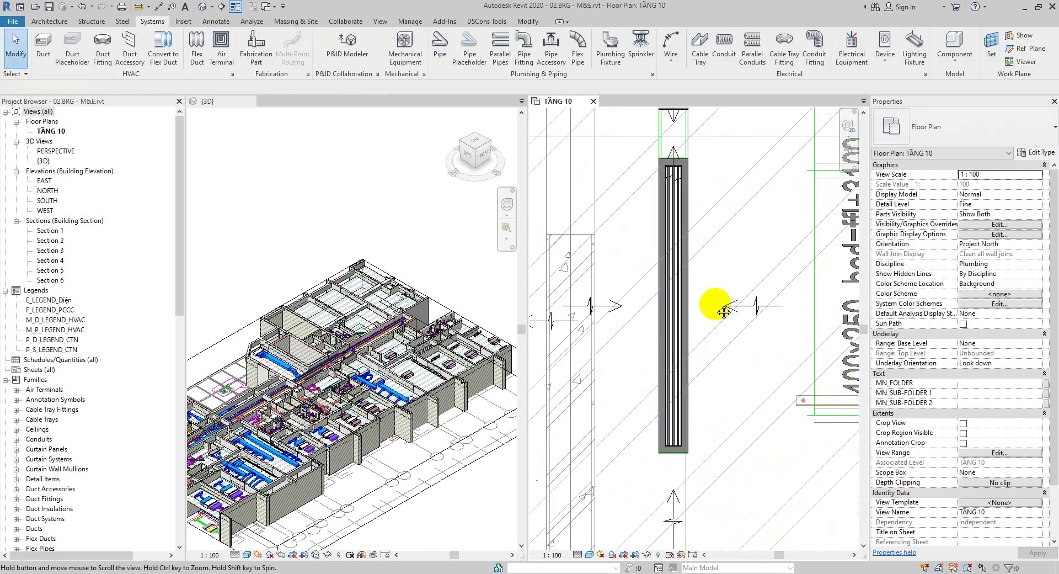
Align the lower end of the second SEAG grille in the row beside FCU.C1-LR with the lowest grille's upper end
scroll(715, 387, "up", 3)
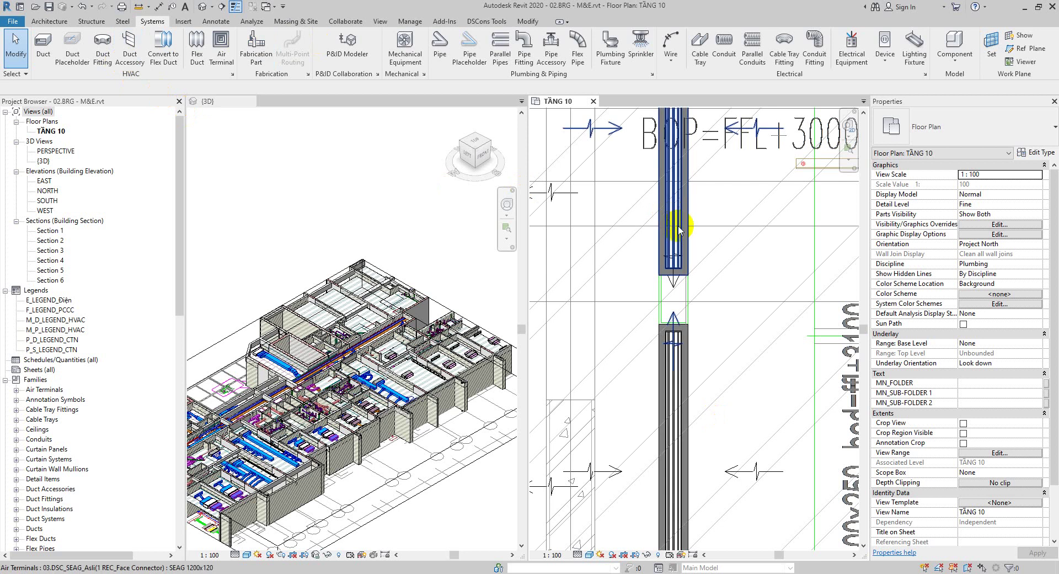
left_click(674, 254)
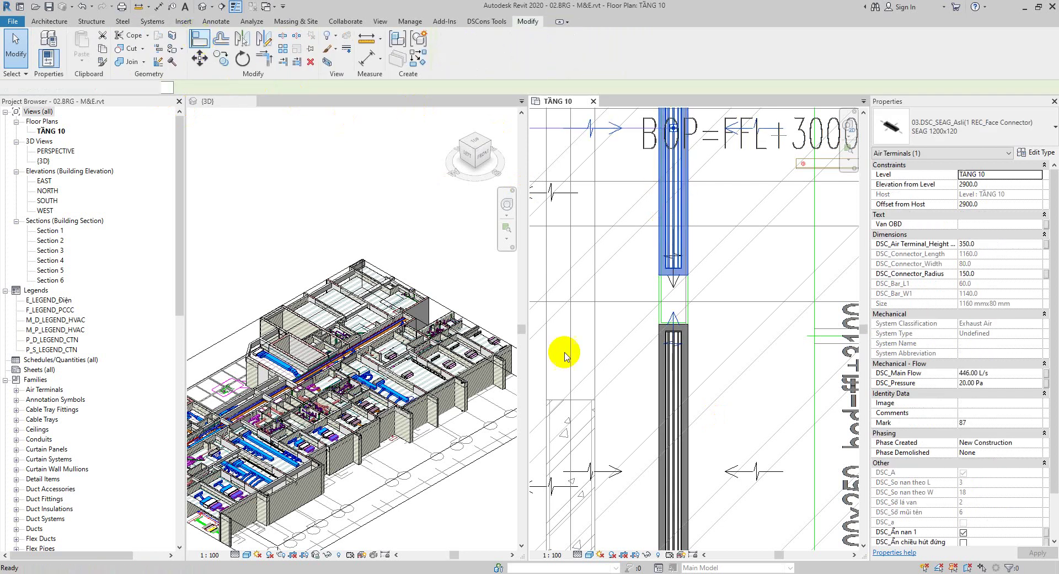
key("a")
key("l")
scroll(670, 331, "up", 3)
scroll(685, 334, "up", 3)
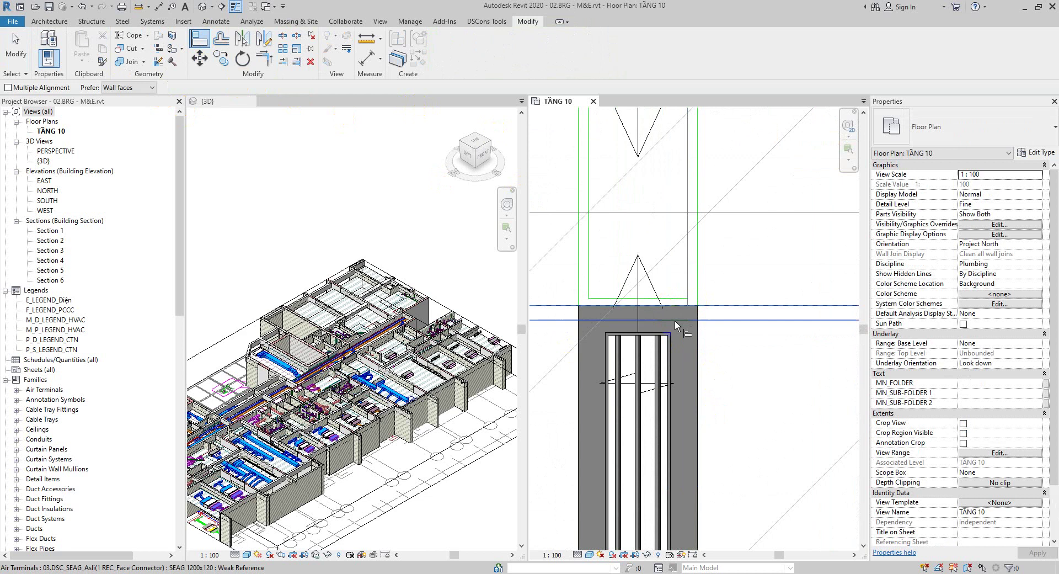
scroll(674, 320, "down", 3)
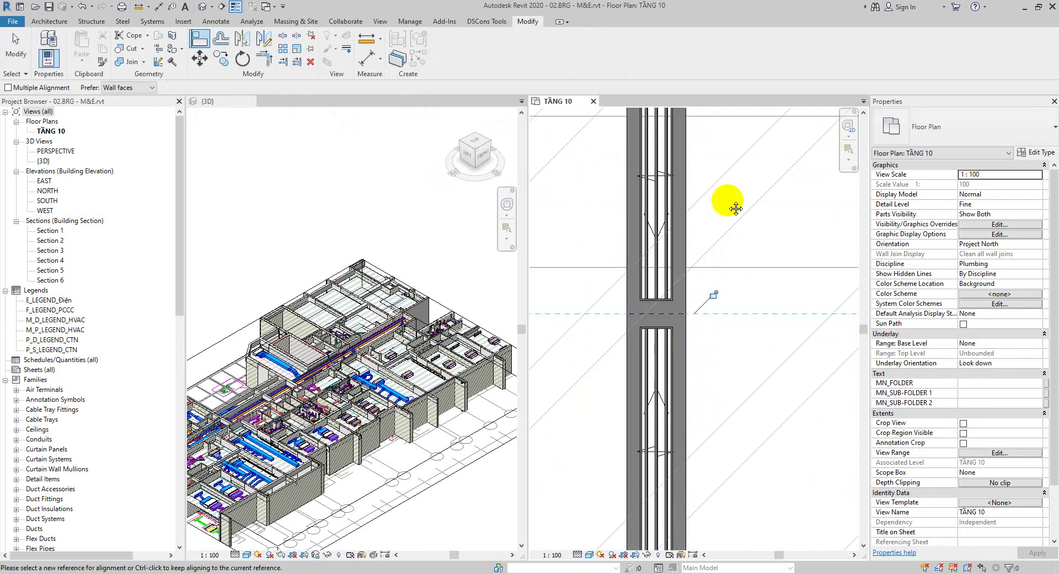
Align the third SEAG grille's lower end with the second's upper end, and the fourth's lower end with the third's upper end
mouse_move(734, 208)
middle_mouse_down()
mouse_move(747, 515)
mouse_move(752, 390)
mouse_move(747, 463)
mouse_move(740, 284)
mouse_move(718, 371)
middle_mouse_up()
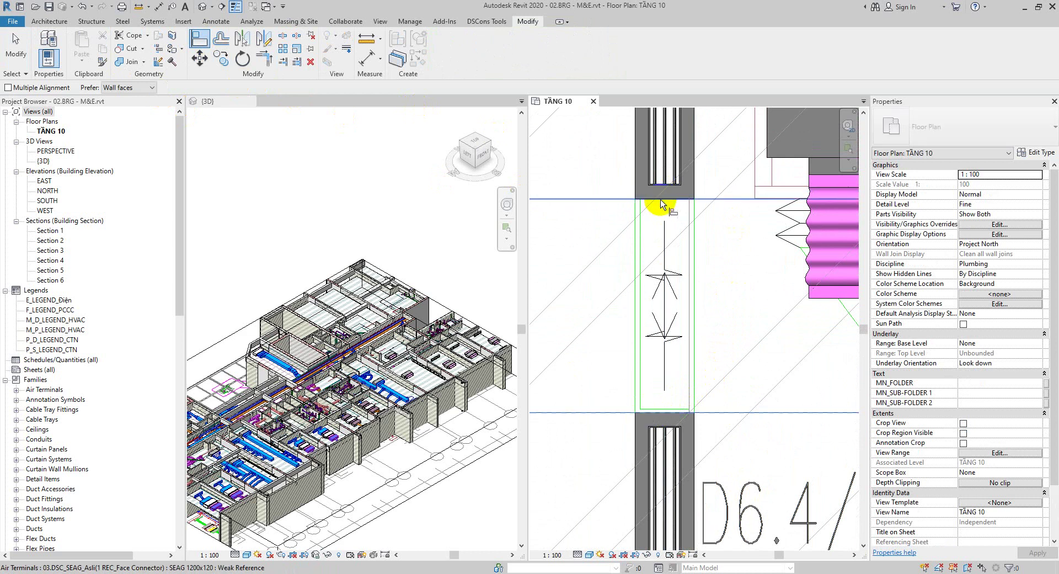
middle_click_drag(684, 489, 735, 568)
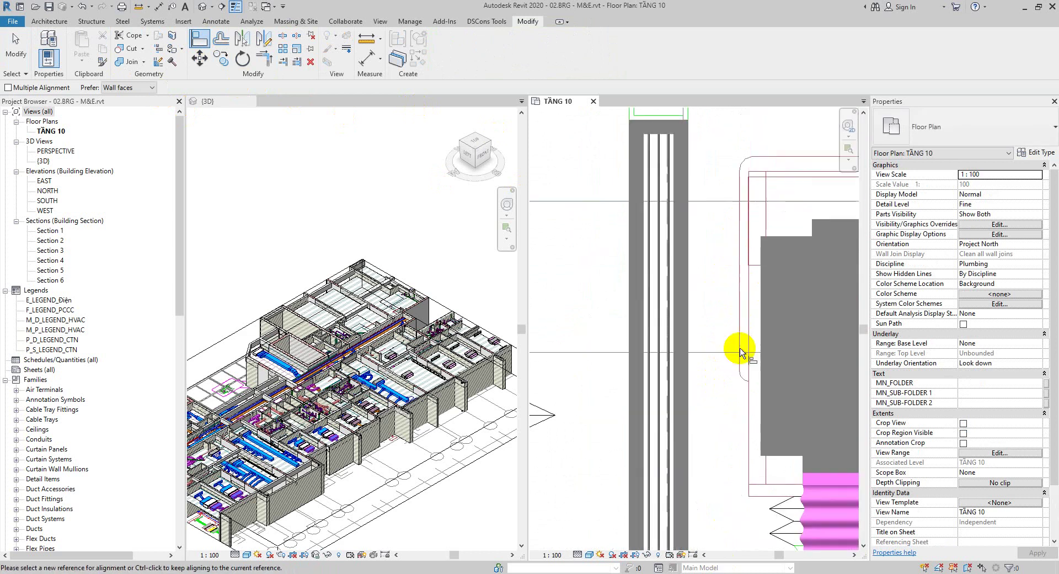
middle_click_drag(740, 352, 740, 487)
middle_click_drag(679, 198, 679, 339)
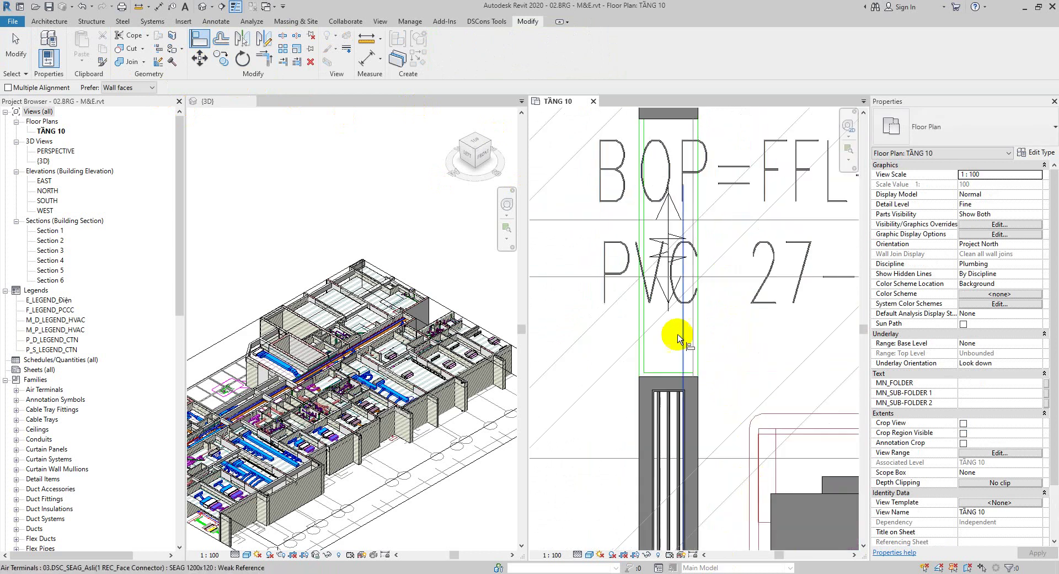
left_click(652, 377)
left_click(666, 127)
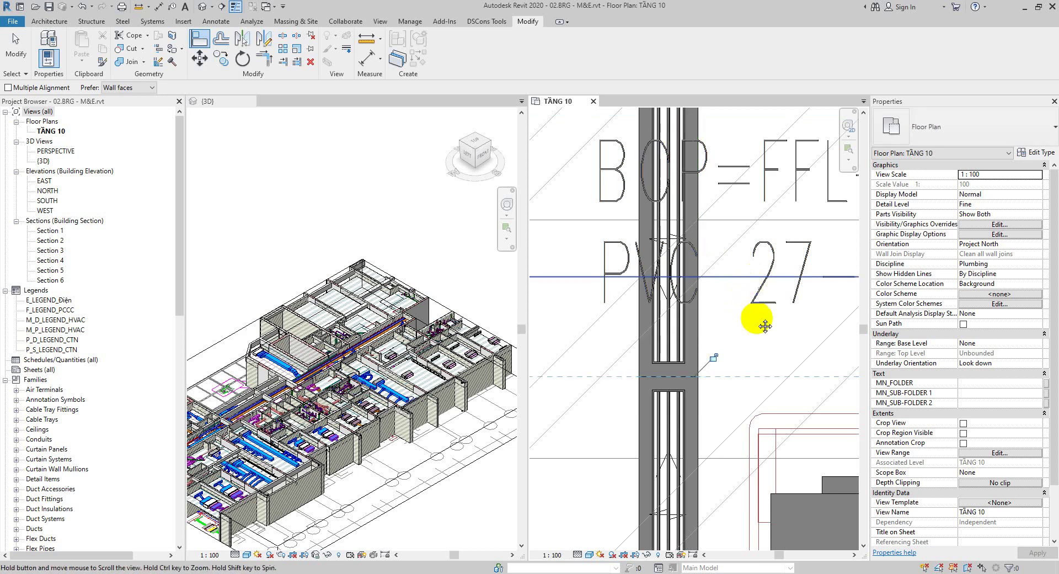
End the grille alignment and change the air terminal below FCU.C1-BR3 to the HVAC_Ductwork_Airzone_Supply-Linear-Diffuser_DFLI-PX_500mm type Cửa gió 1200x120
middle_click_drag(756, 323, 763, 534)
scroll(740, 492, "down", 2)
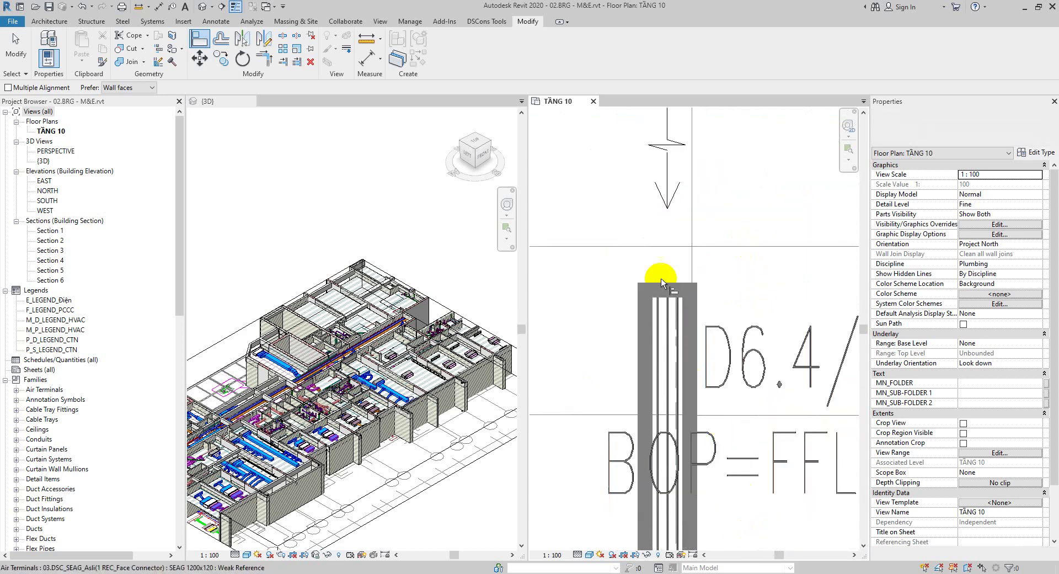
scroll(640, 221, "down", 5)
middle_click_drag(742, 421, 689, 313)
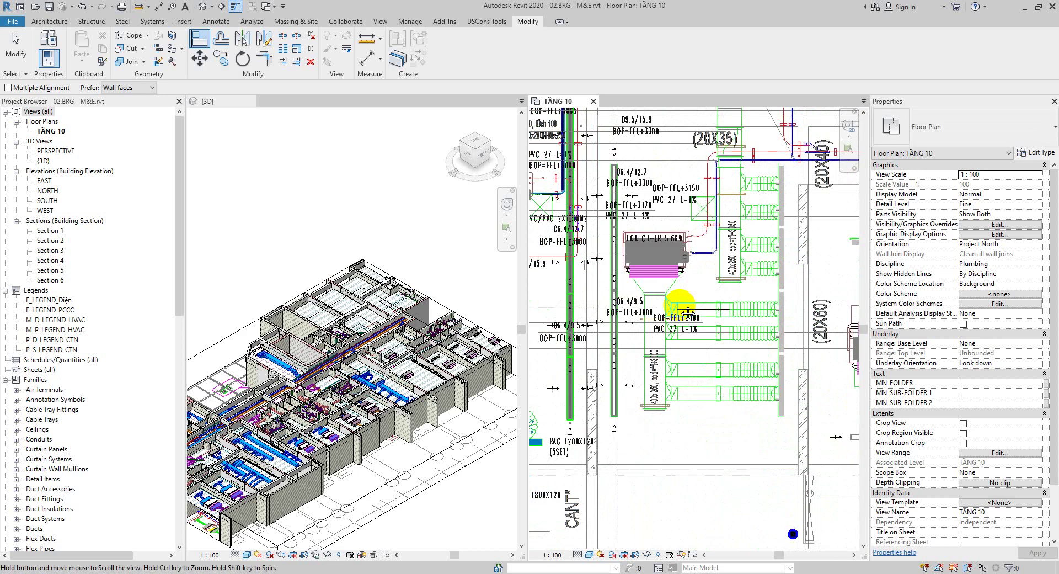
scroll(716, 425, "down", 1)
key("Escape")
middle_click_drag(726, 417, 616, 374)
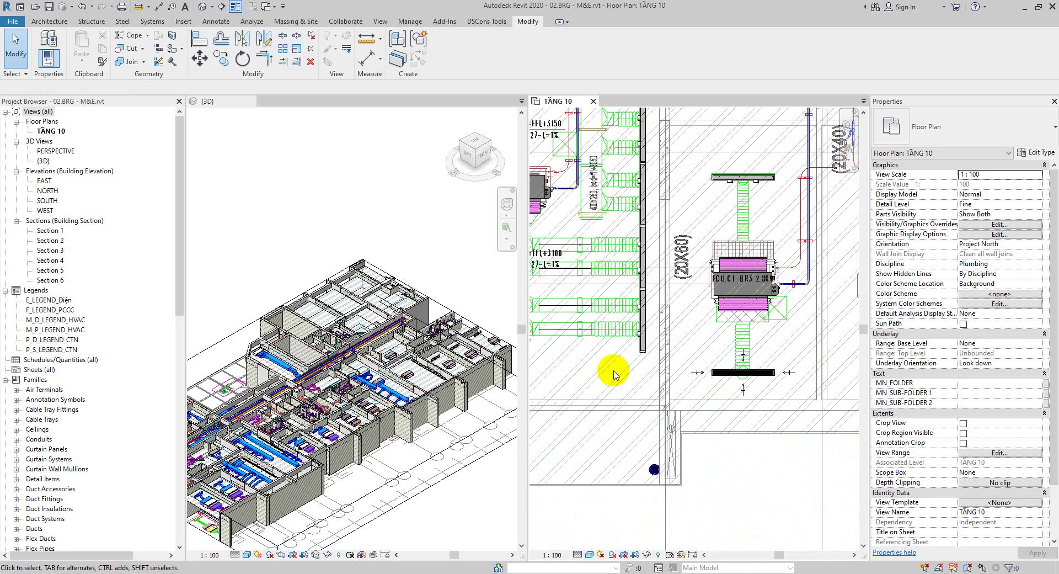
left_click(773, 392)
left_click(957, 128)
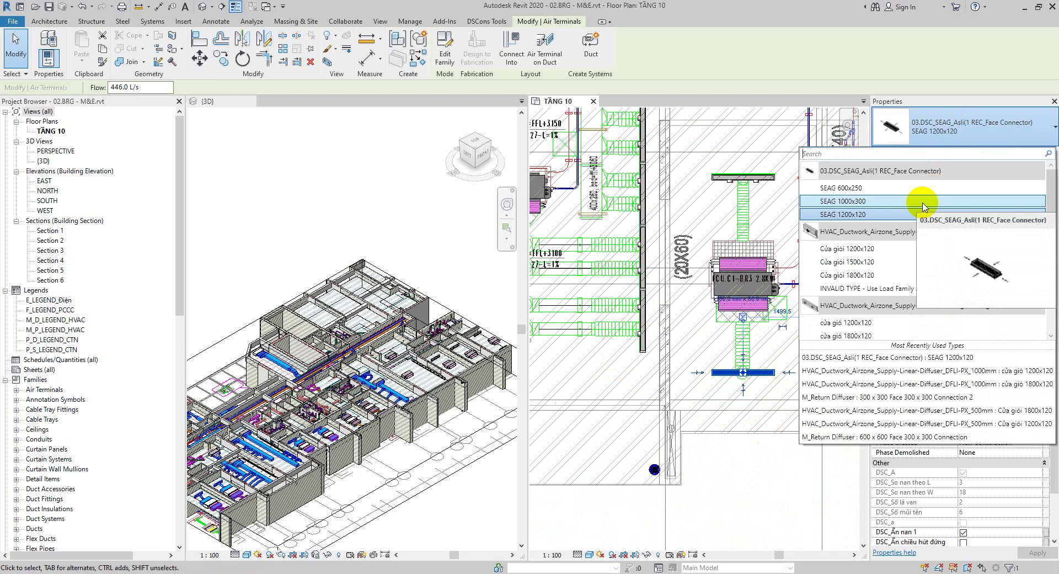
left_click(883, 248)
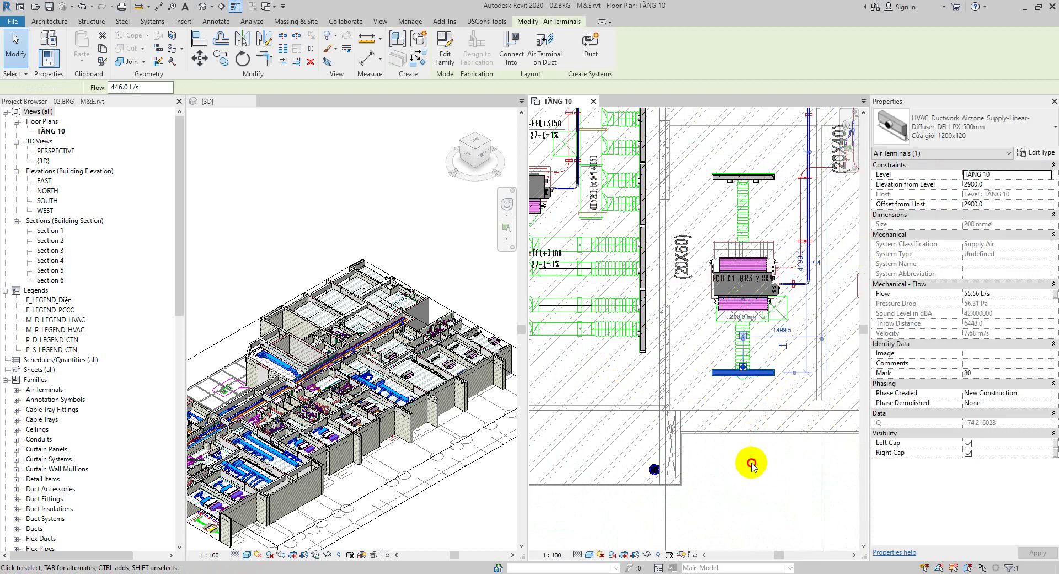
left_click(753, 393)
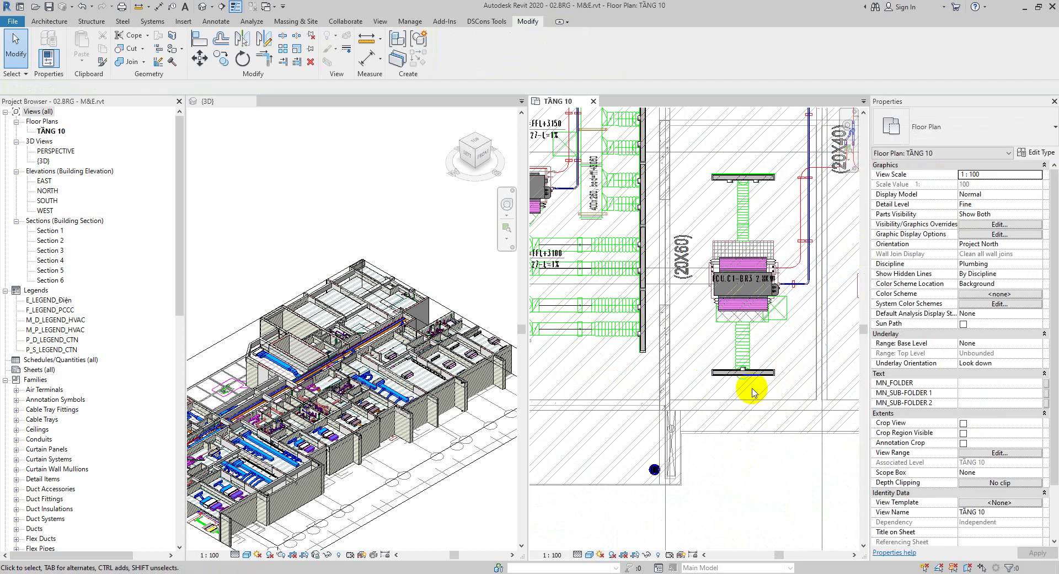
Change the air terminal above FCU.C1-BR3 to the DFLI-PX_500mm linear diffuser type Cửa gió 1200x120
left_click(775, 182)
left_click(944, 130)
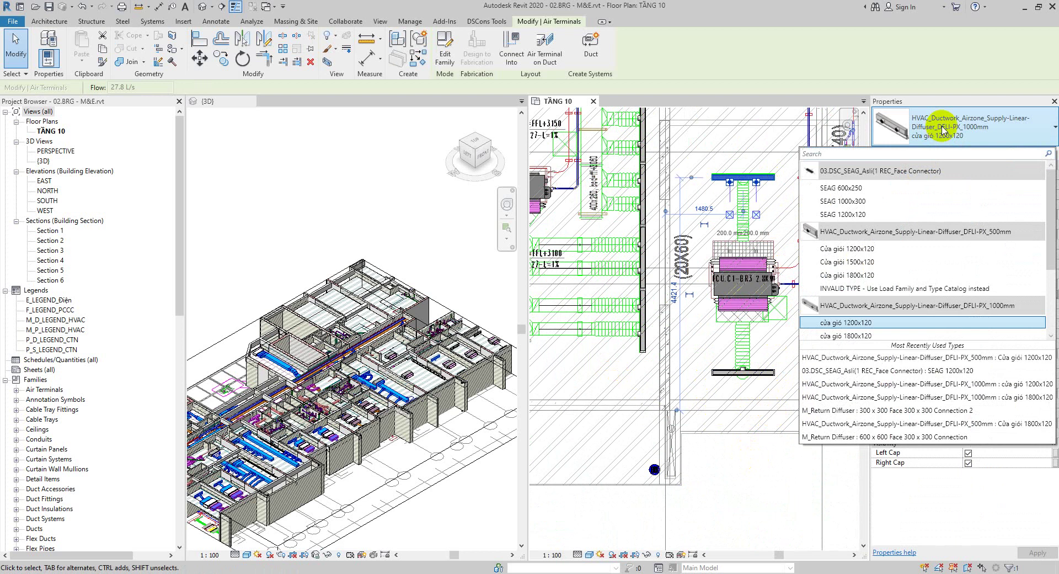
left_click(874, 253)
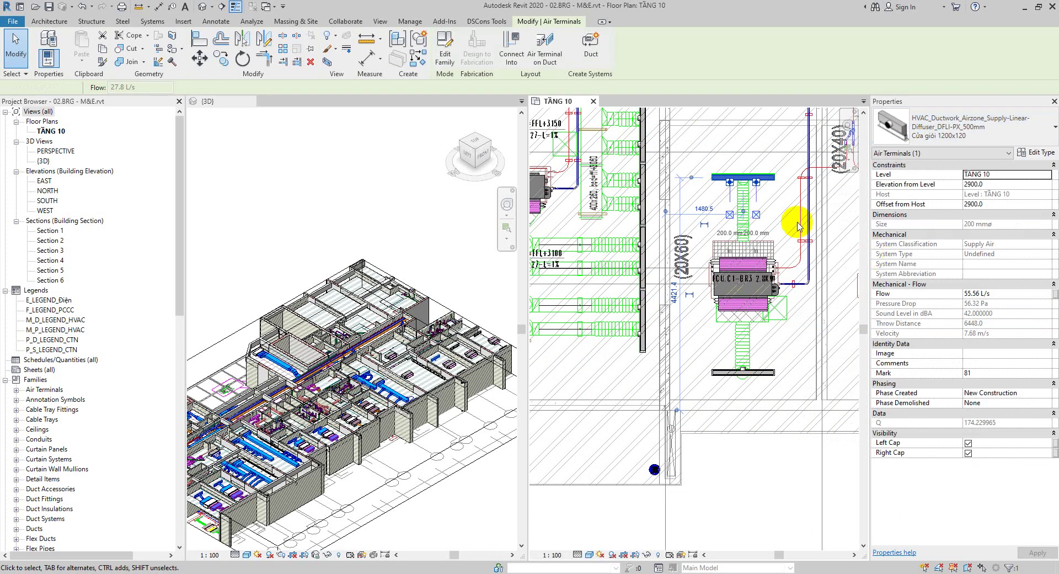
left_click(752, 158)
Align the long edge of the diffuser above FCU.C1-BR3 with its CAD outline
scroll(739, 188, "up", 3)
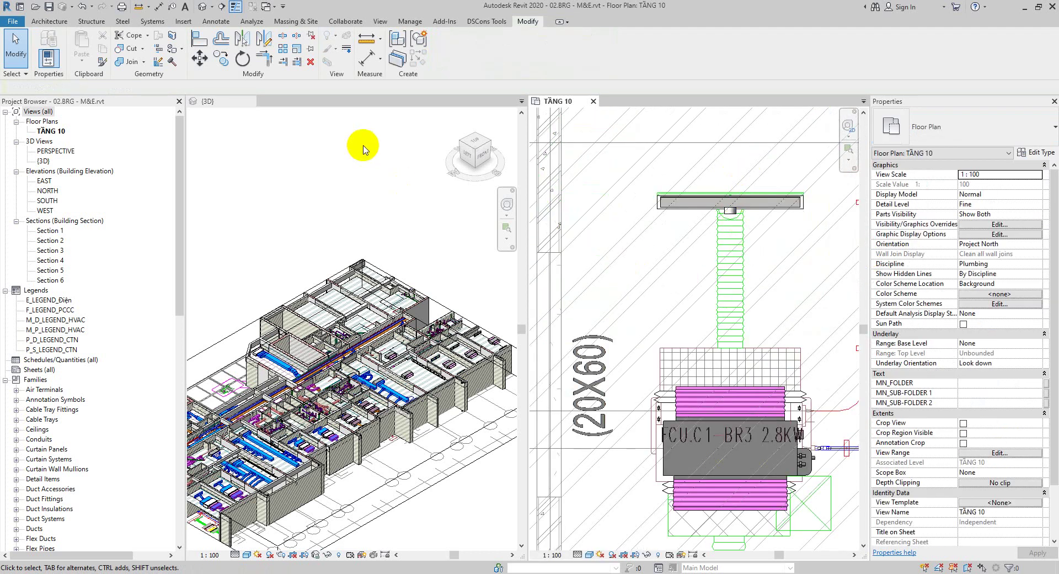
left_click(197, 48)
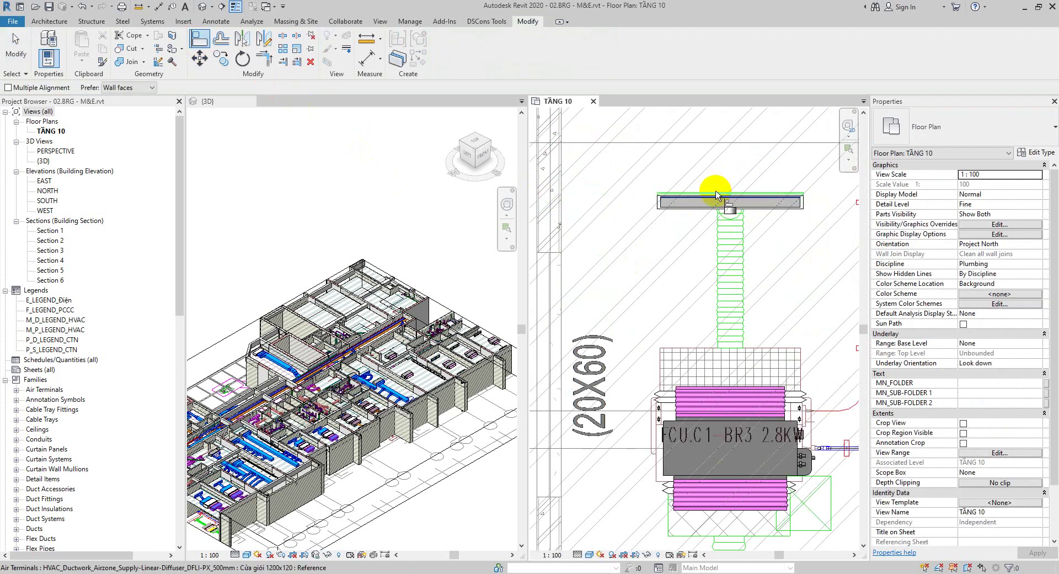
scroll(718, 196, "up", 2)
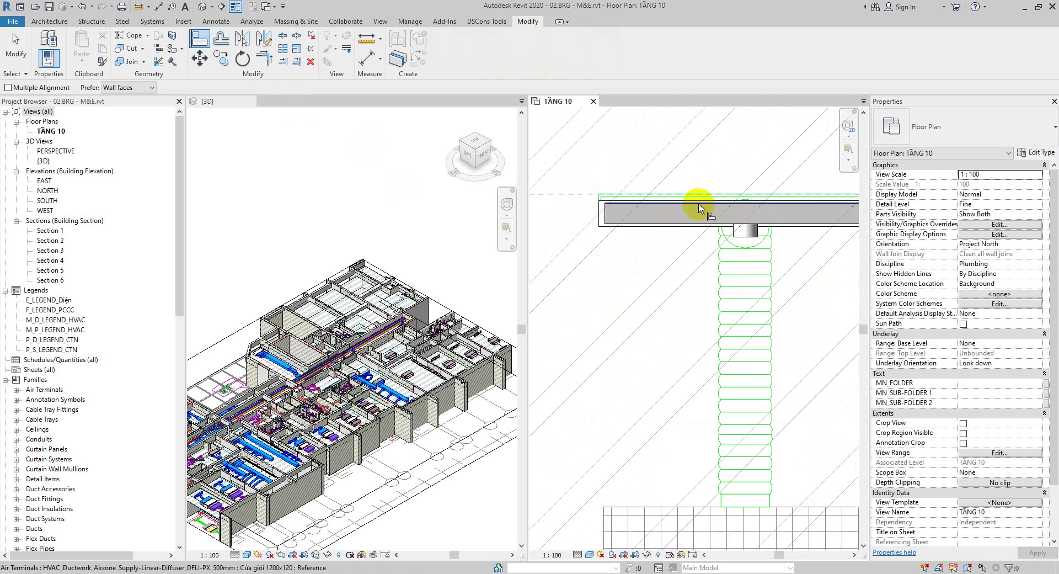
scroll(607, 206, "up", 2)
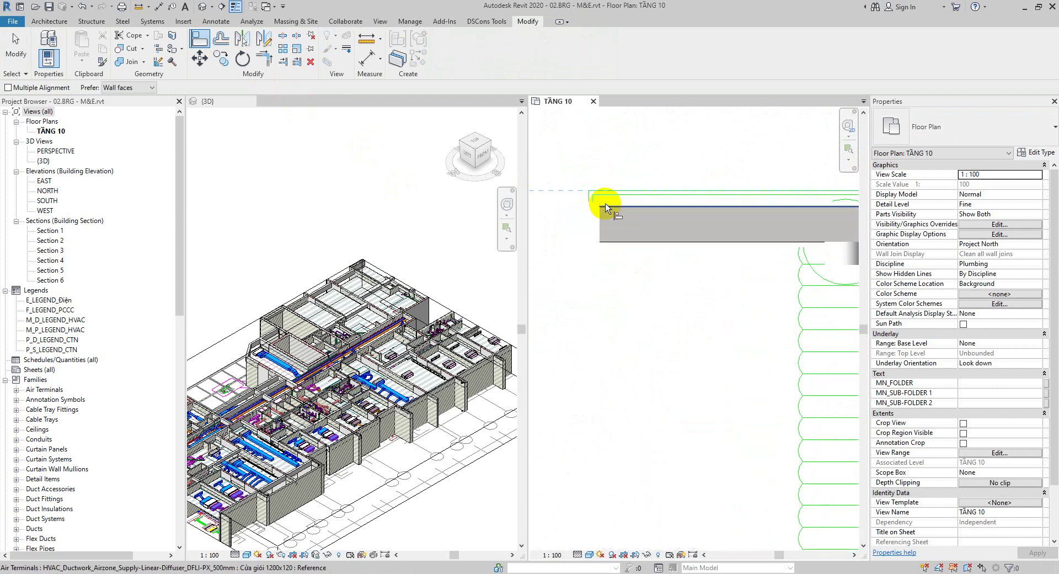
scroll(677, 199, "down", 1)
scroll(795, 234, "down", 4)
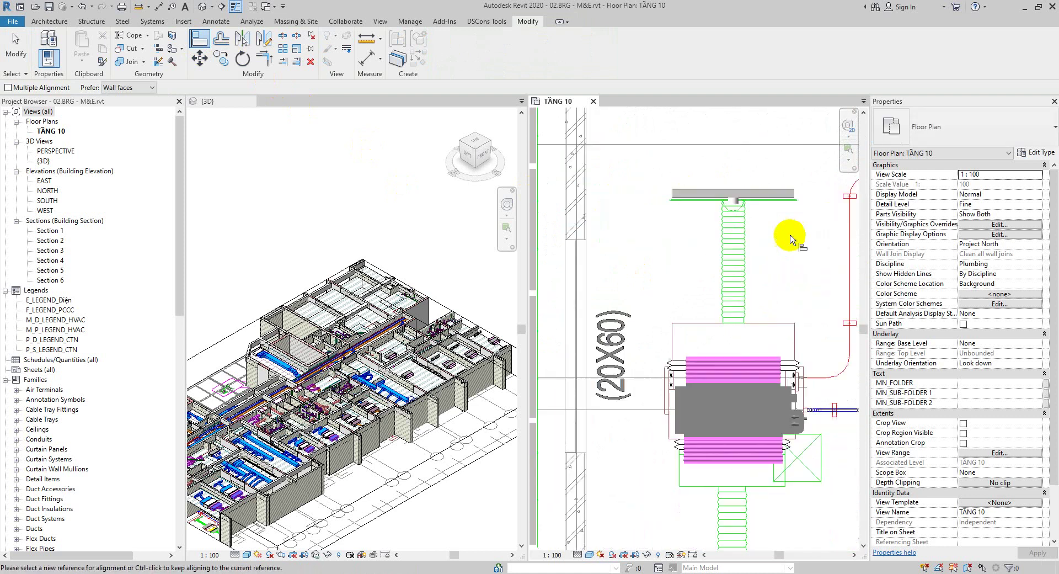
scroll(766, 366, "up", 2)
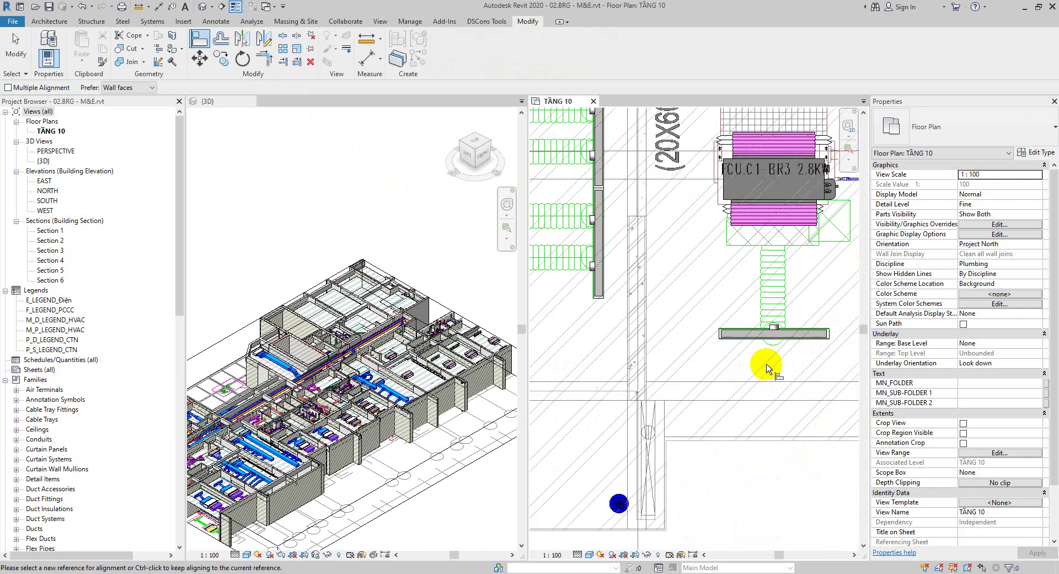
Align the lower diffuser of the fan coil unit to the right of FCU.C1-BR3 with the upper line of its CAD outline
scroll(767, 366, "down", 4)
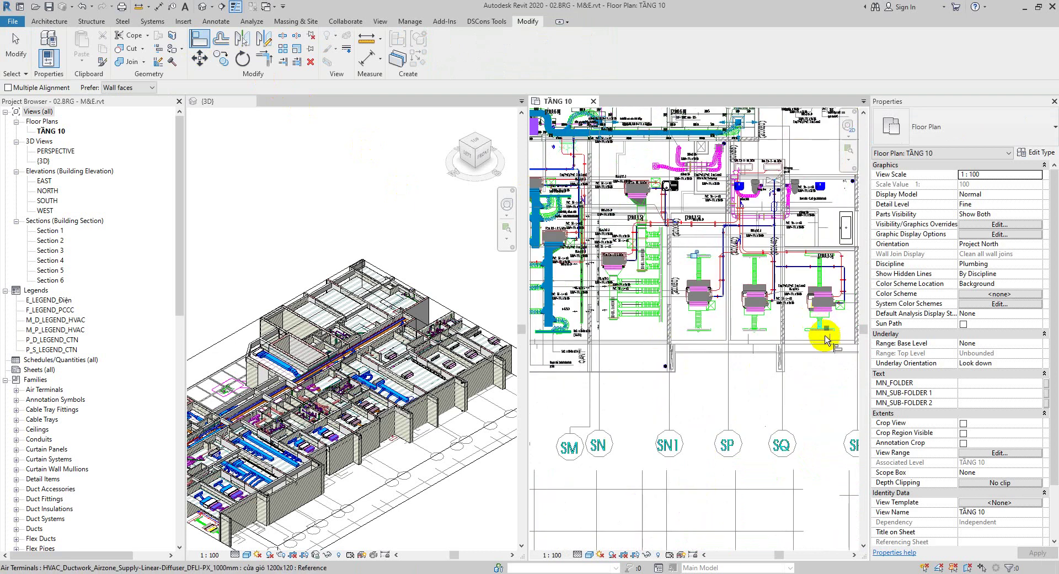
scroll(681, 331, "up", 5)
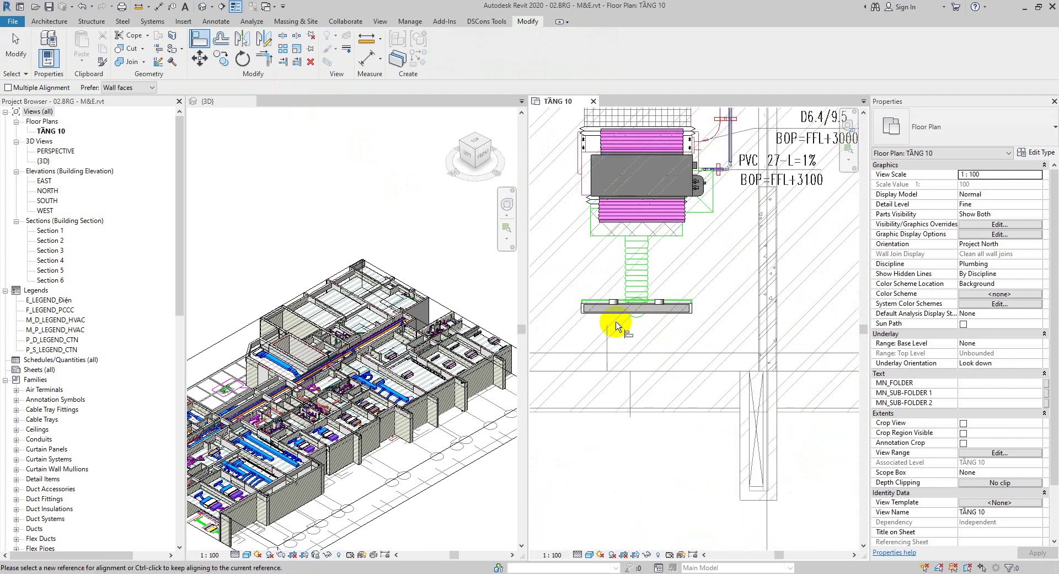
scroll(596, 303, "up", 2)
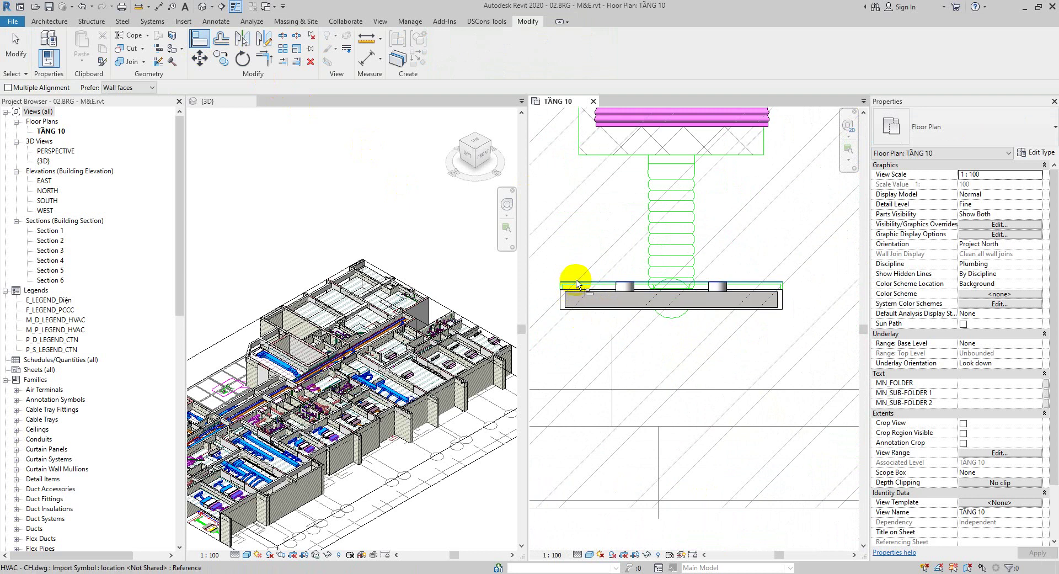
scroll(577, 293, "up", 2)
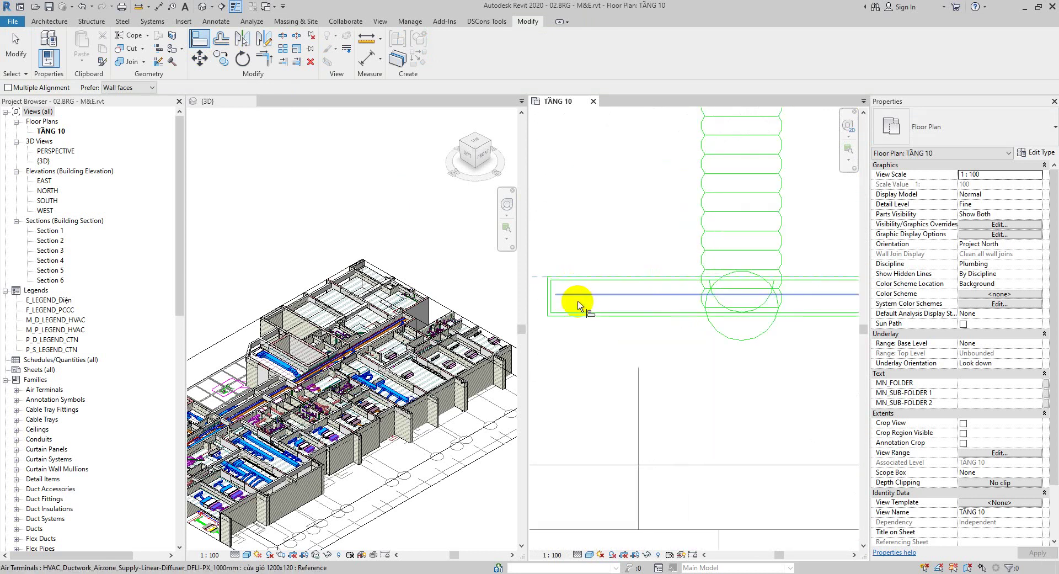
left_click_drag(607, 290, 603, 326)
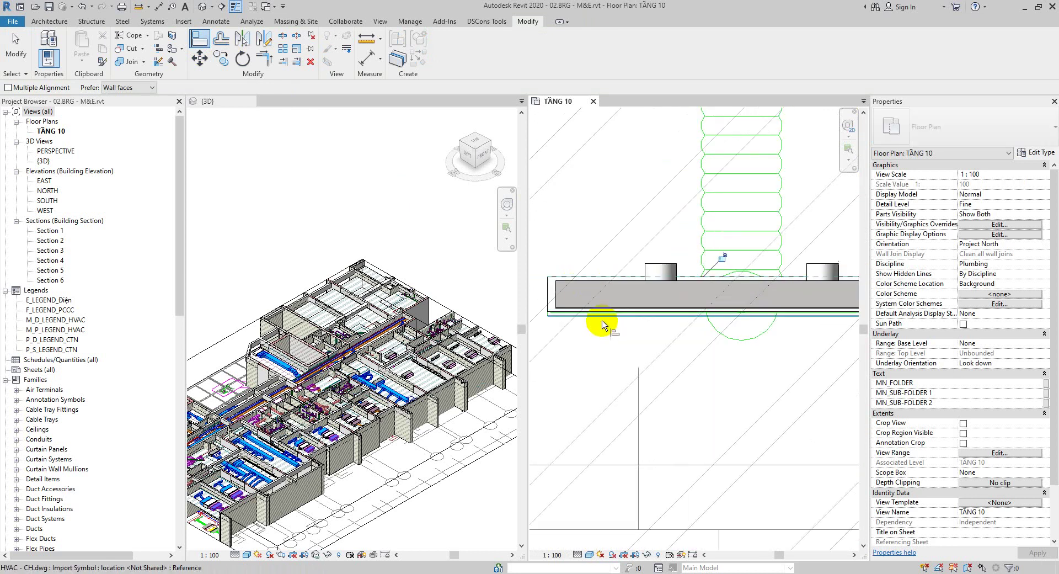
scroll(608, 315, "down", 3)
key("Escape")
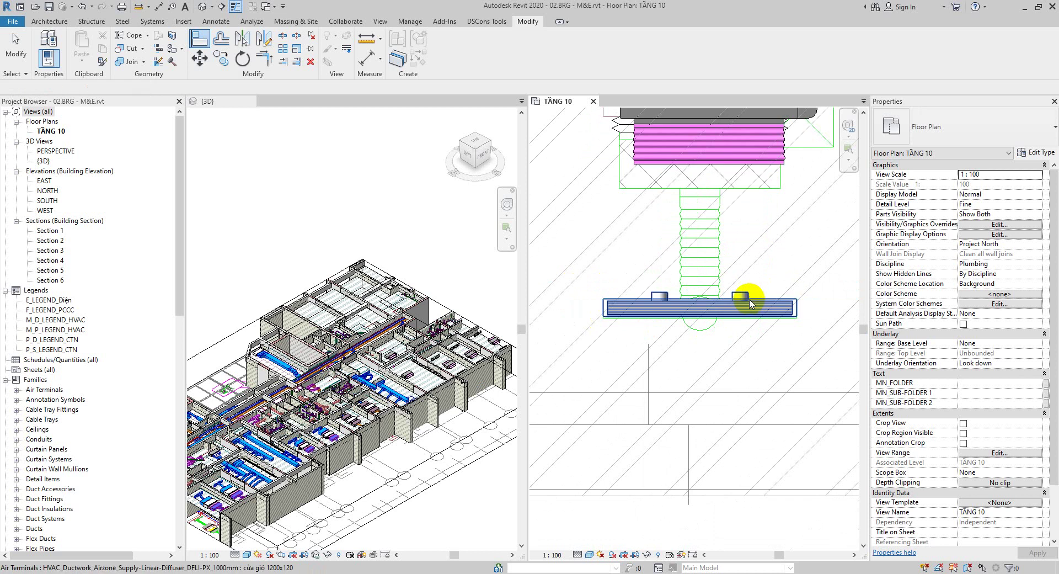
Change the diffuser below the fan coil unit to the right of FCU.C1-BR3 to DFLI-PX_500mm type Cửa gió 1200x120
left_click(749, 299)
left_click(927, 128)
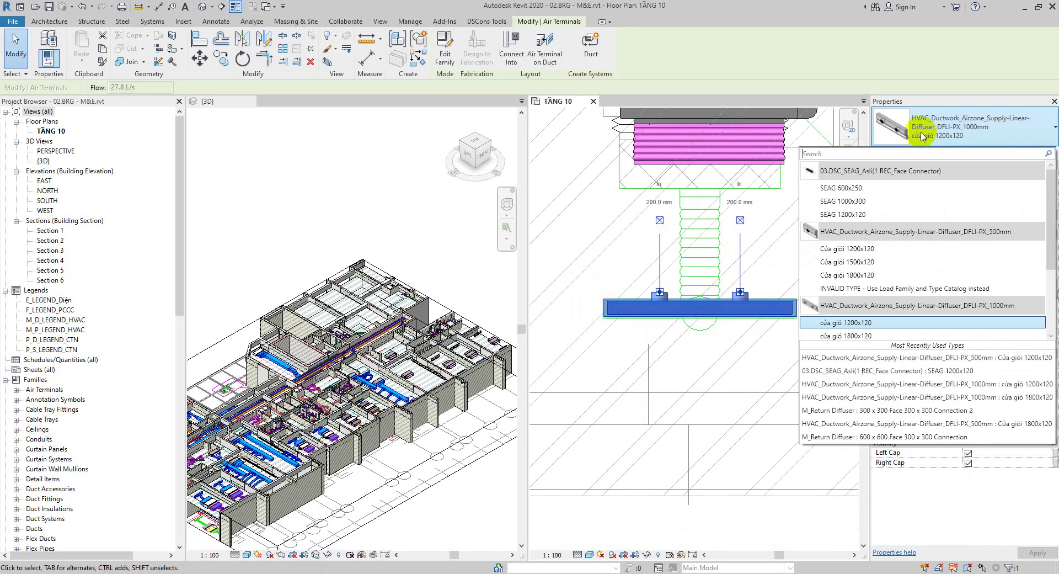
left_click(878, 249)
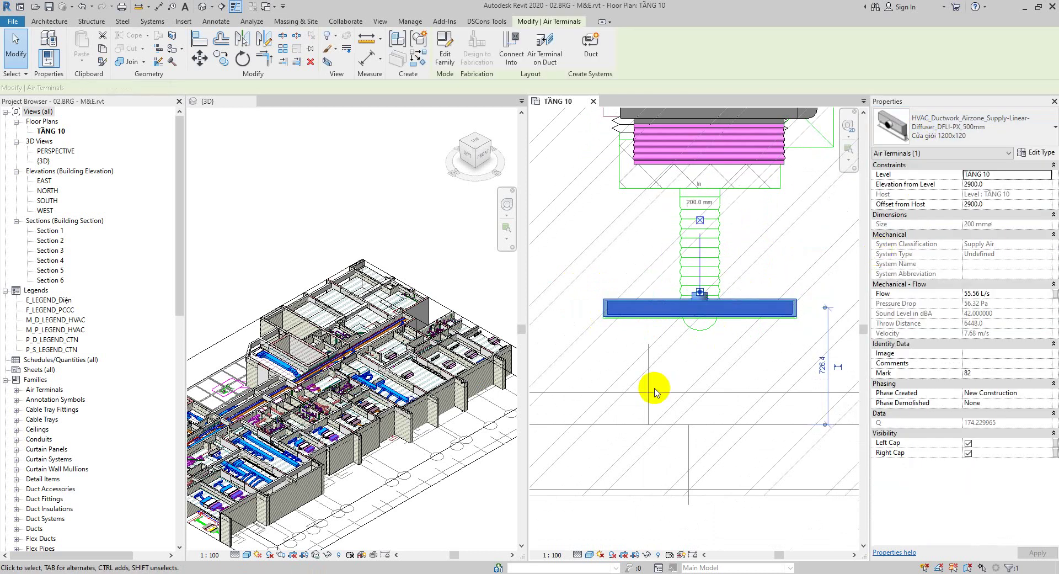
middle_click_drag(654, 392, 651, 324)
scroll(736, 222, "down", 2)
middle_click_drag(736, 222, 752, 385)
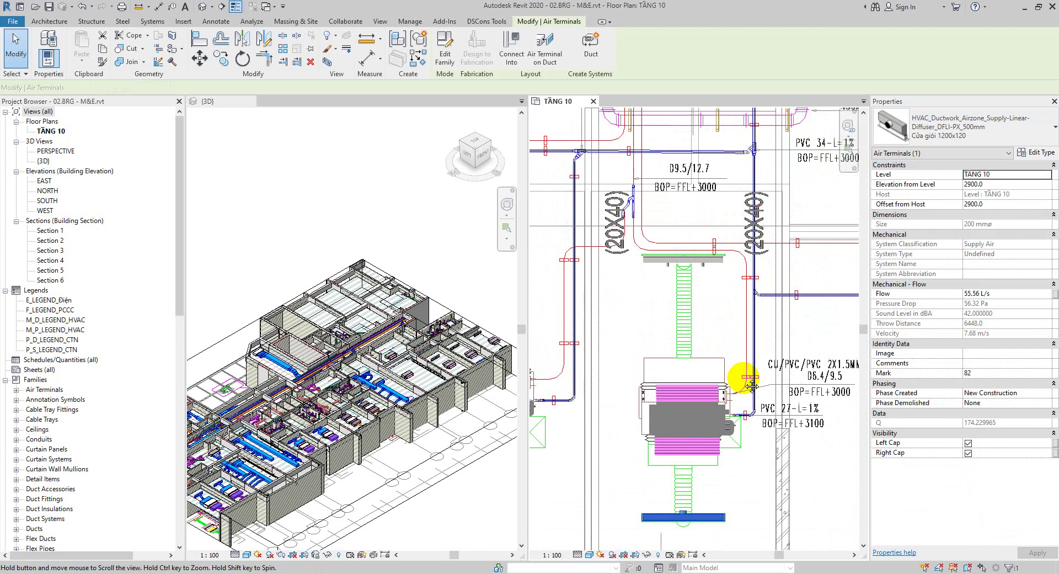
key("Escape")
Change the diffuser above the same fan coil unit to DFLI-PX_500mm type Cửa gió 1200x120
left_click(710, 259)
left_click(941, 128)
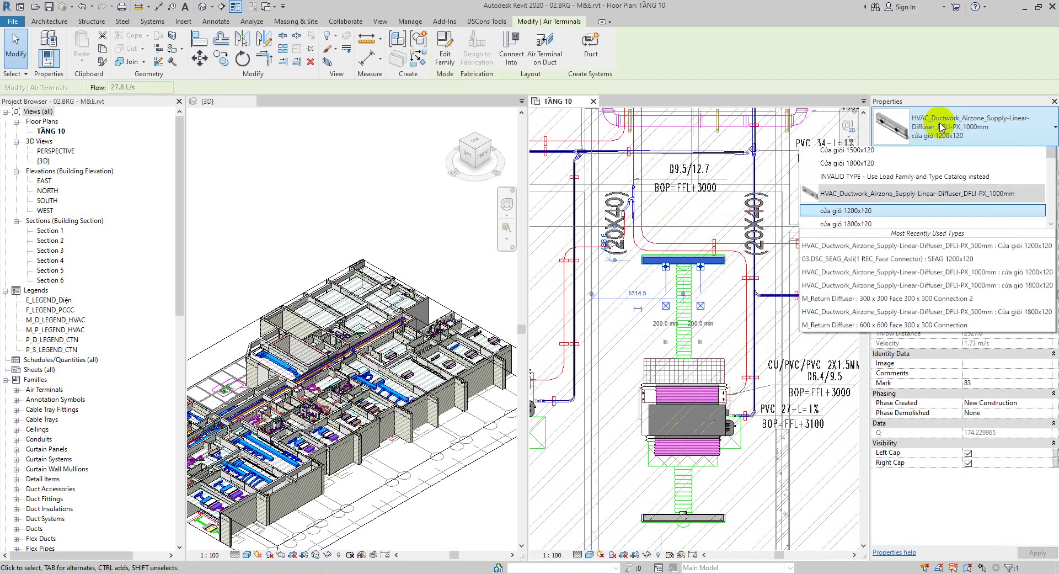
scroll(906, 189, "up", 3)
left_click(874, 240)
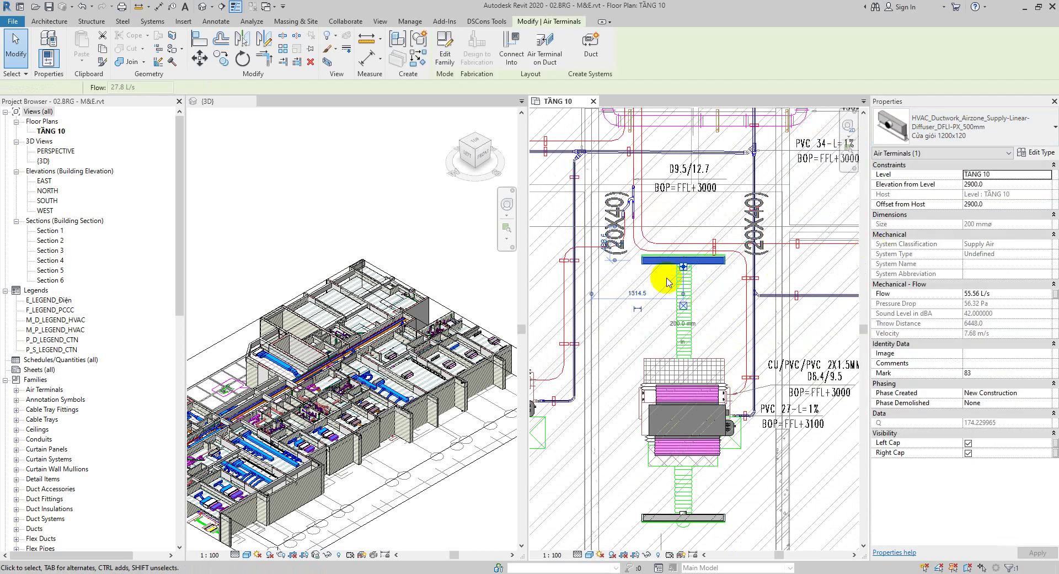
Try to align the upper diffuser's inner long edge with the upper line of its CAD outline
left_click(198, 40)
scroll(641, 258, "up", 8)
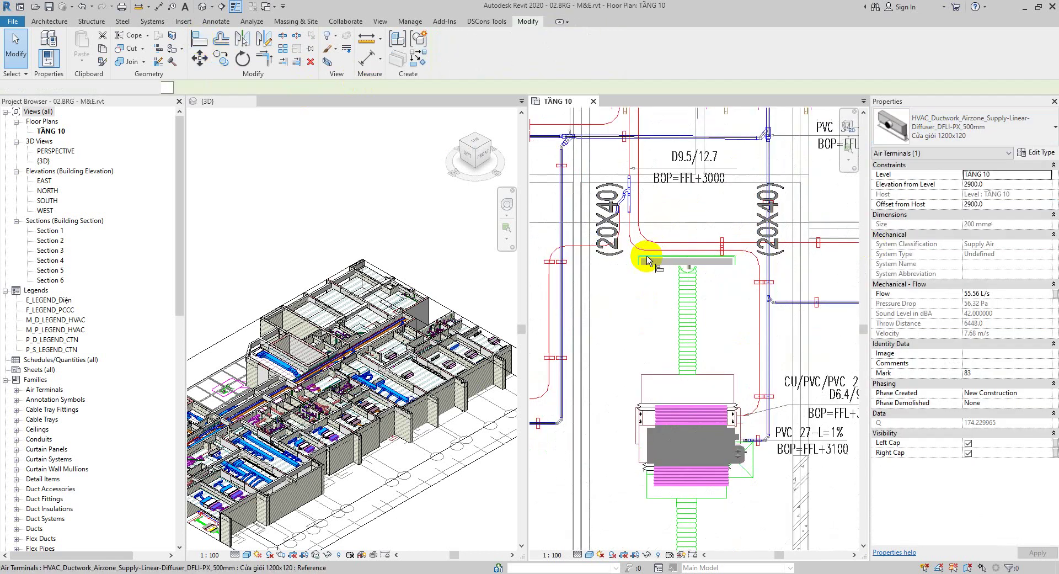
key("a")
key("l")
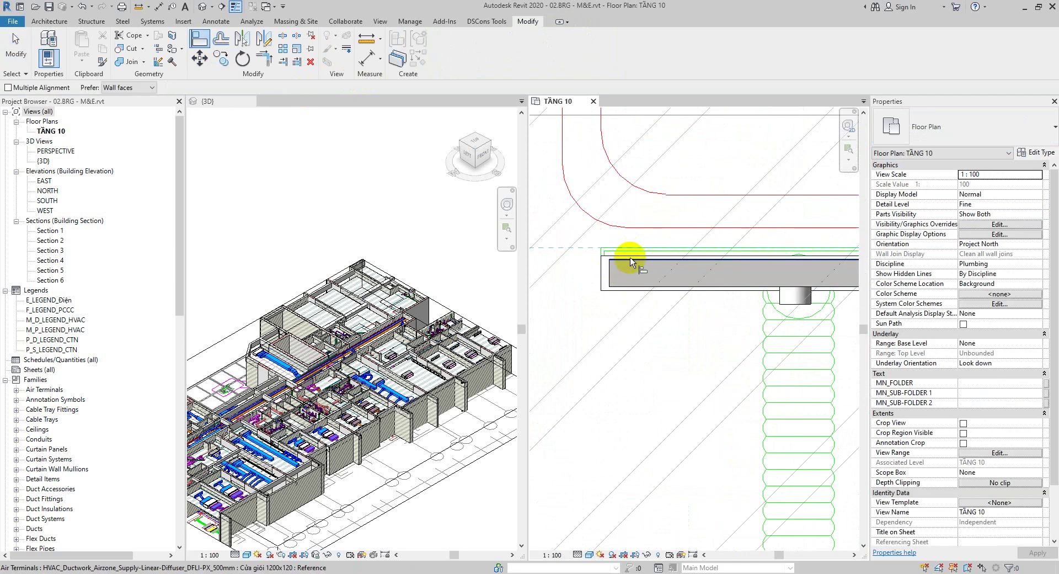
scroll(632, 259, "up", 3)
left_click(632, 255)
left_click(623, 256)
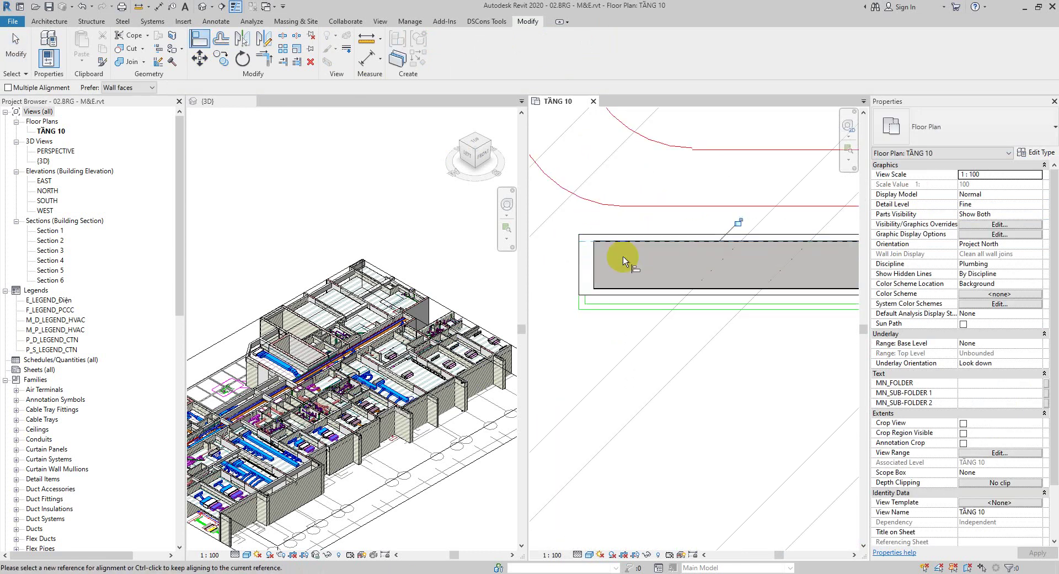
Align the upper diffuser's outer lower edge with the lower line of its CAD outline, and end the alignment
left_click(603, 308)
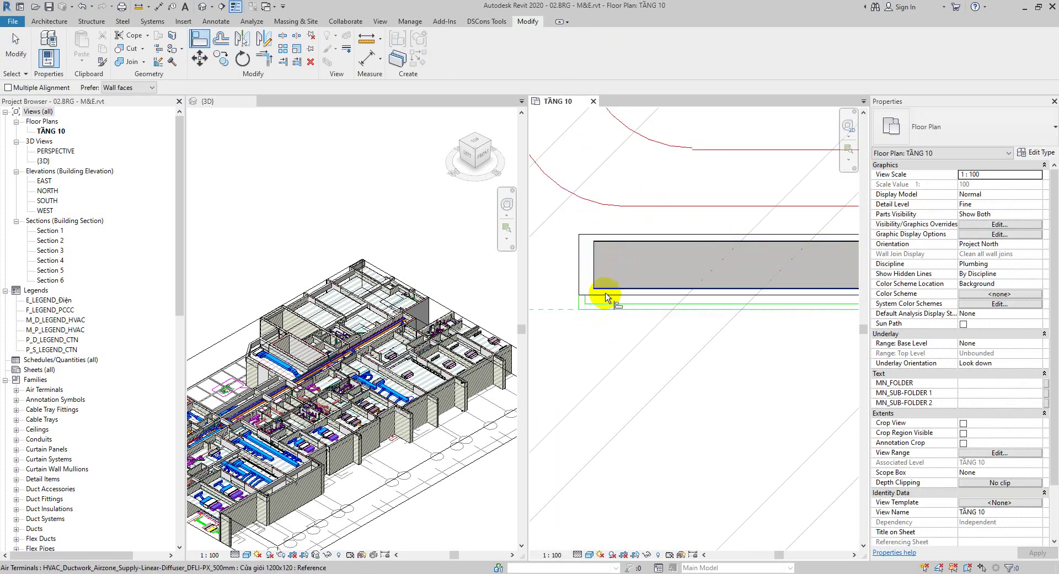
left_click(581, 301)
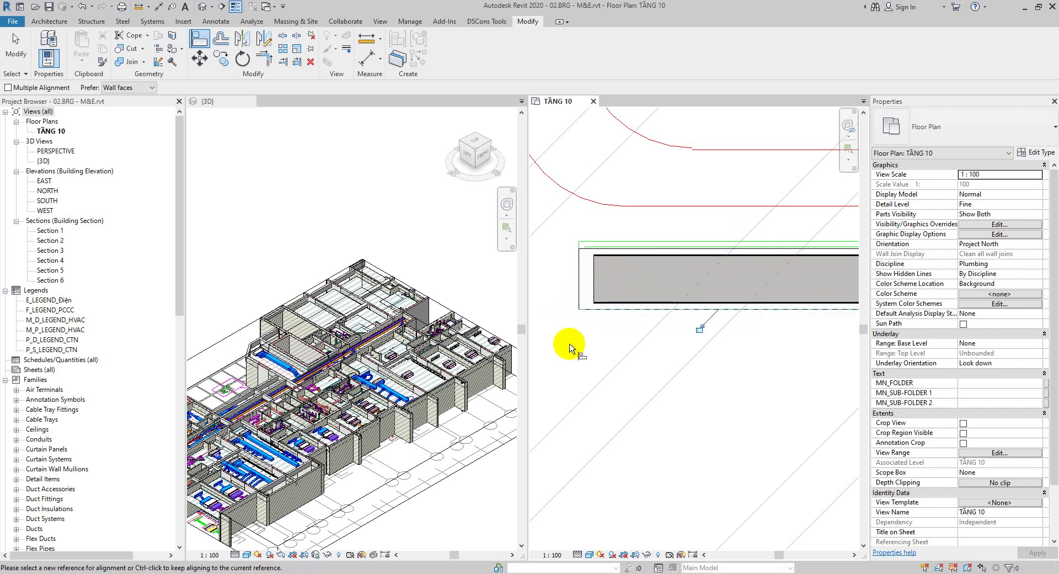
key("Escape")
key("Escape")
Align the left end of the diffuser above the next fan coil unit to the right with the left end of its CAD outline
scroll(600, 326, "down", 2)
scroll(708, 364, "down", 5)
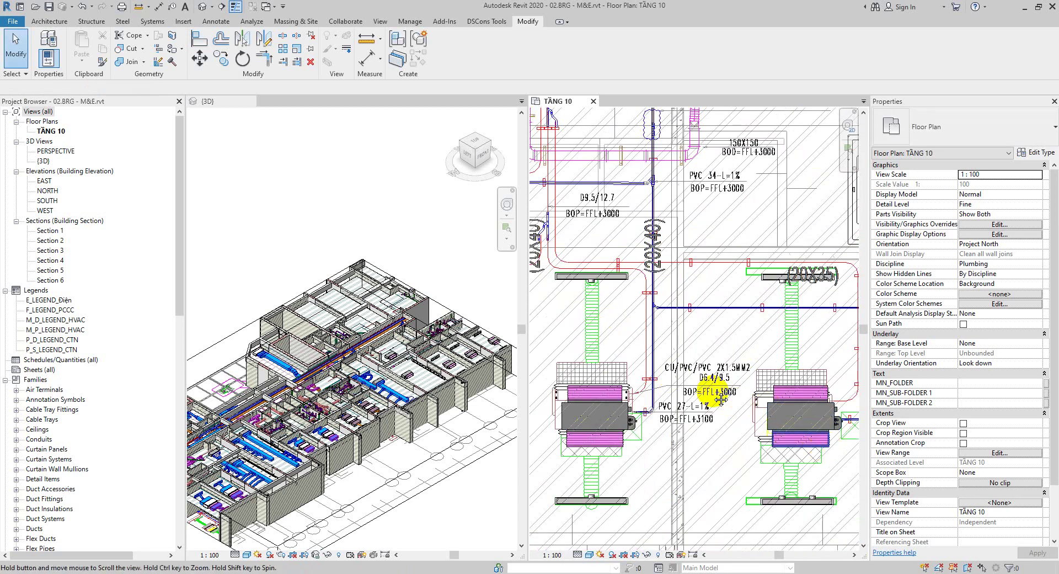
middle_click_drag(721, 399, 674, 195)
scroll(643, 201, "up", 4)
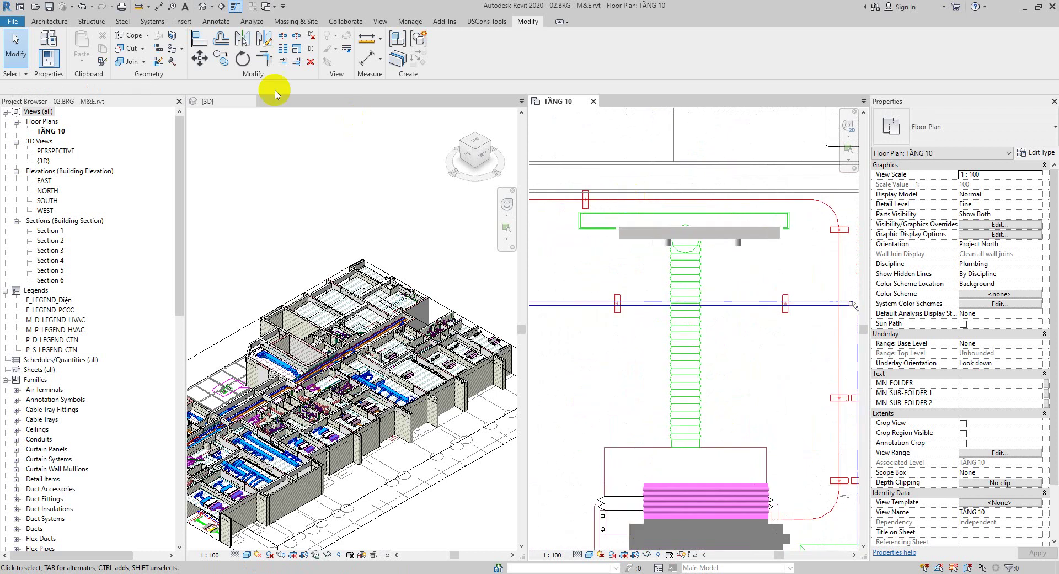
left_click(200, 38)
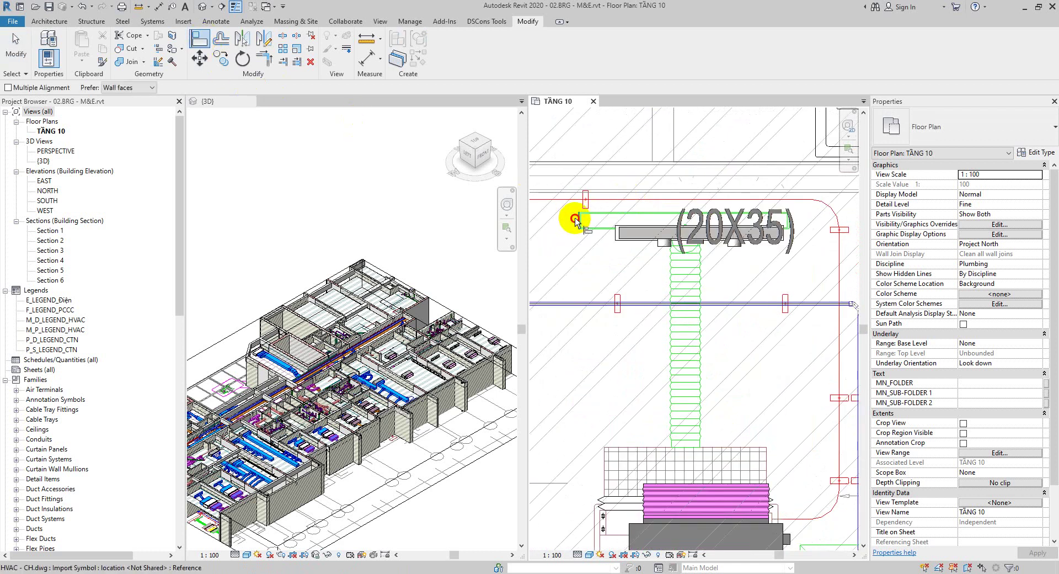
left_click(616, 240)
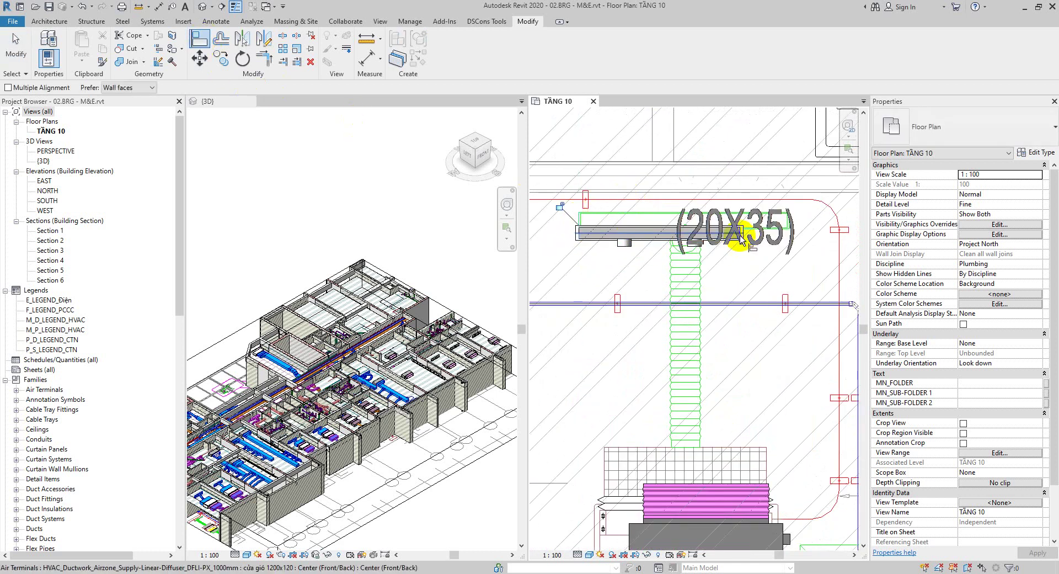
key("Escape")
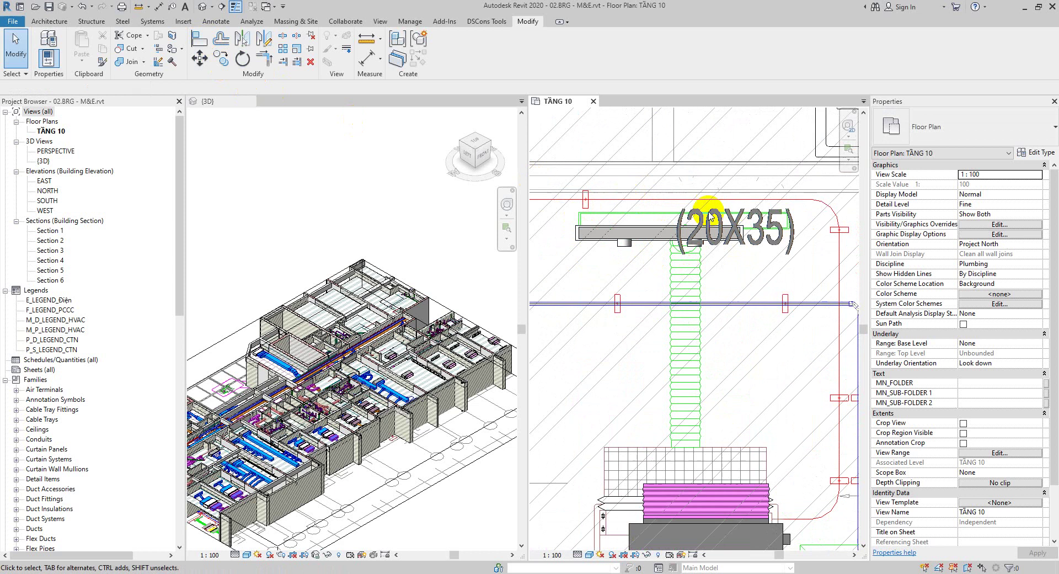
Change the diffuser above the fan coil unit near grid SR to DFLI-PX_500mm type Cửa giói 1800x120
left_click(636, 237)
left_click(928, 143)
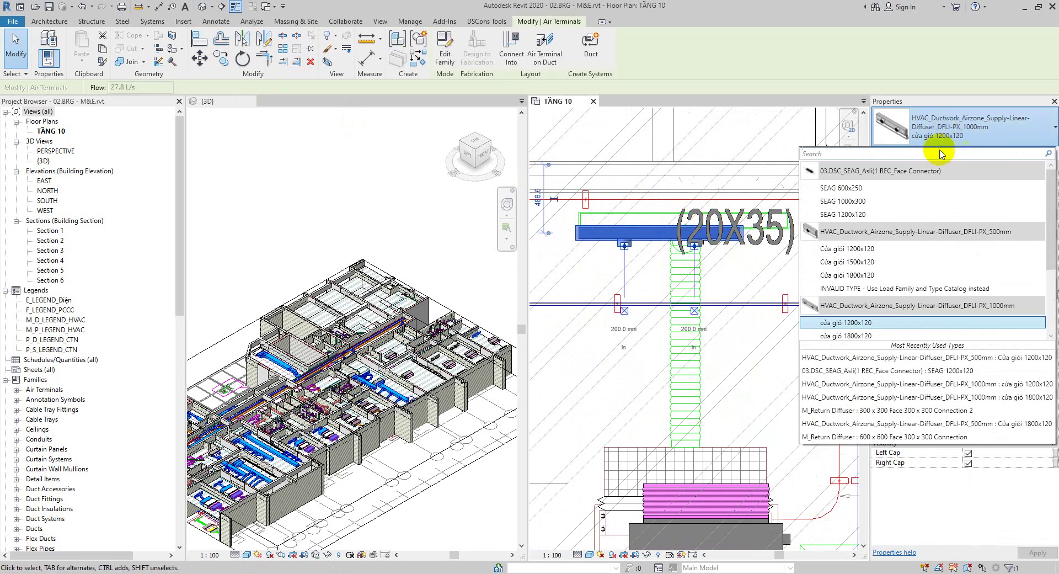
left_click(927, 267)
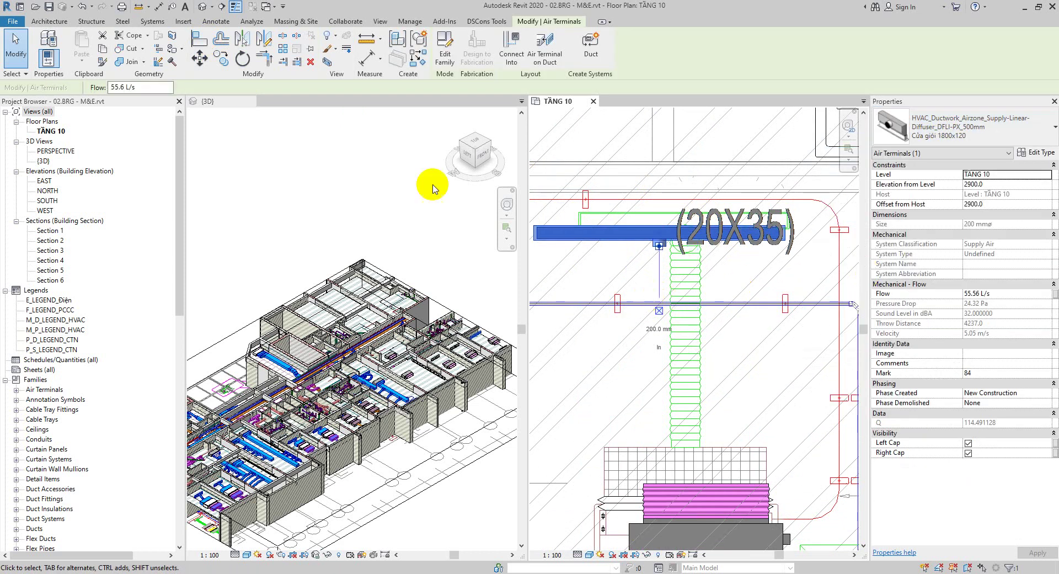
left_click(627, 276)
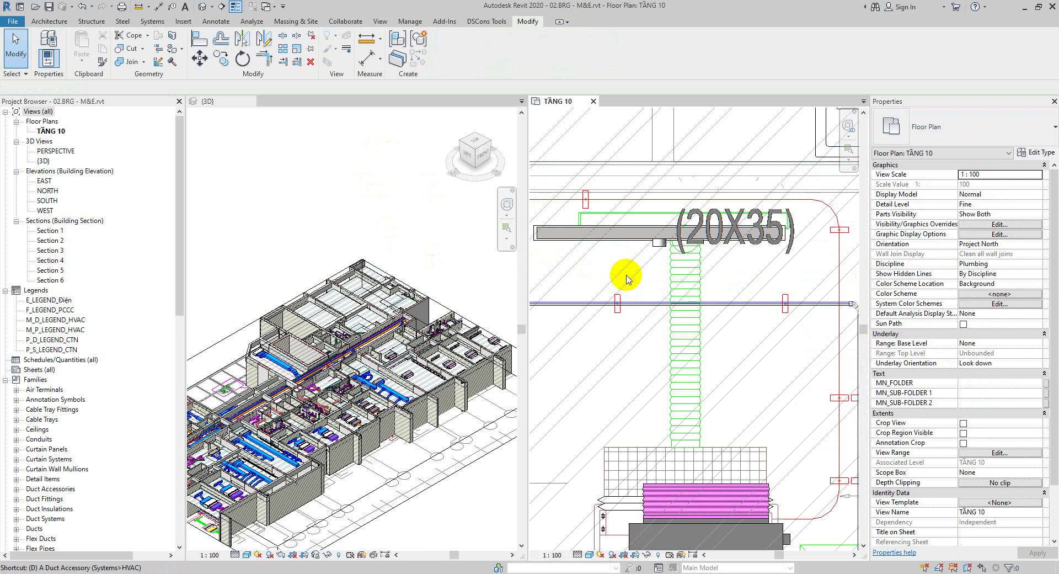
Measure the length of the CAD diffuser outline above the fan coil unit with an aligned dimension, without placing it
key("d")
key("i")
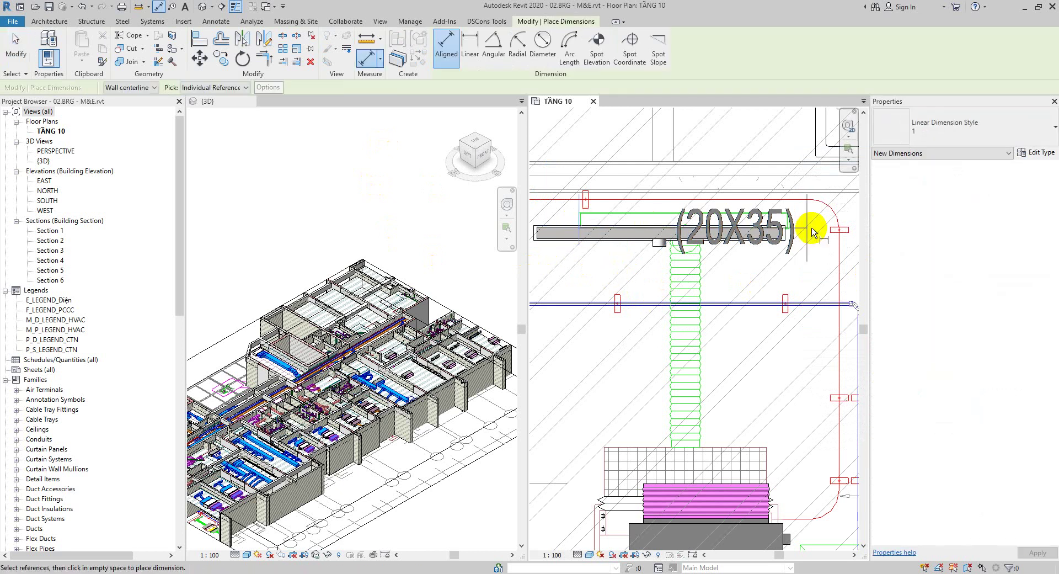
left_click(795, 227)
left_click(791, 207)
scroll(769, 246, "down", 2)
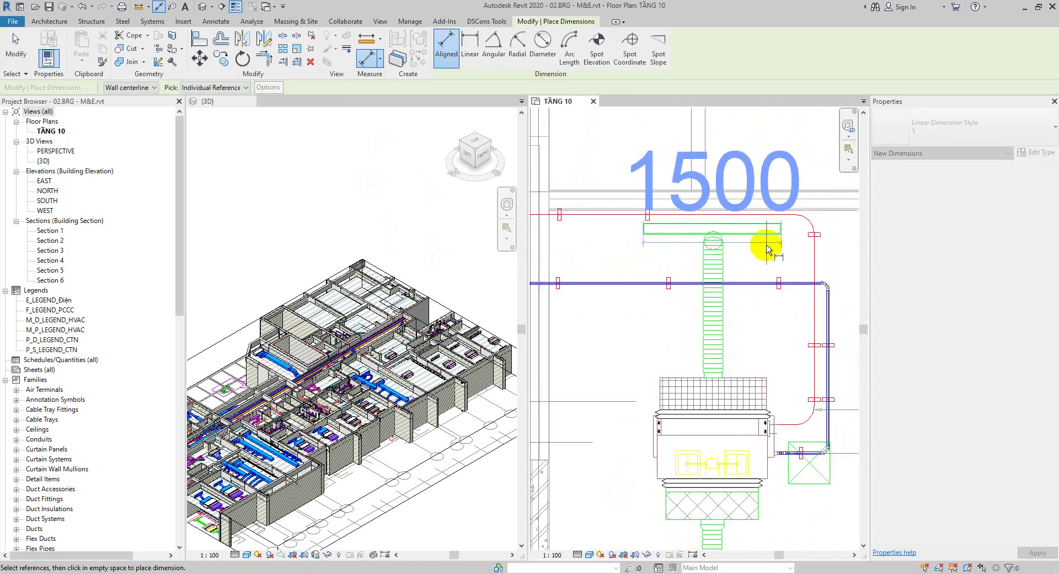
key("Escape")
Change the diffuser above the fan coil unit to DFLI-PX_500mm type Cửa giói 1500x120
left_click(656, 247)
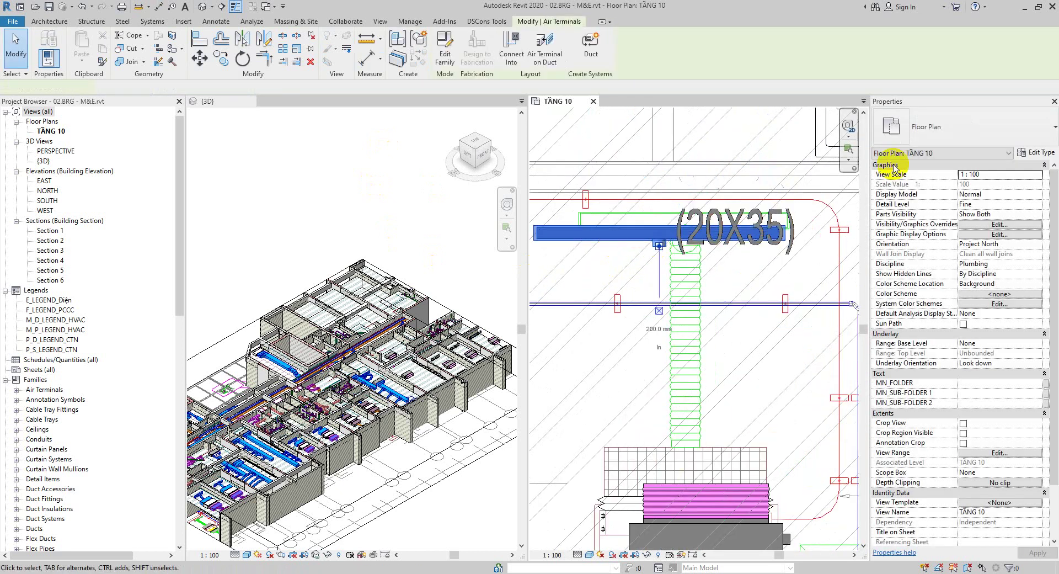
left_click(942, 131)
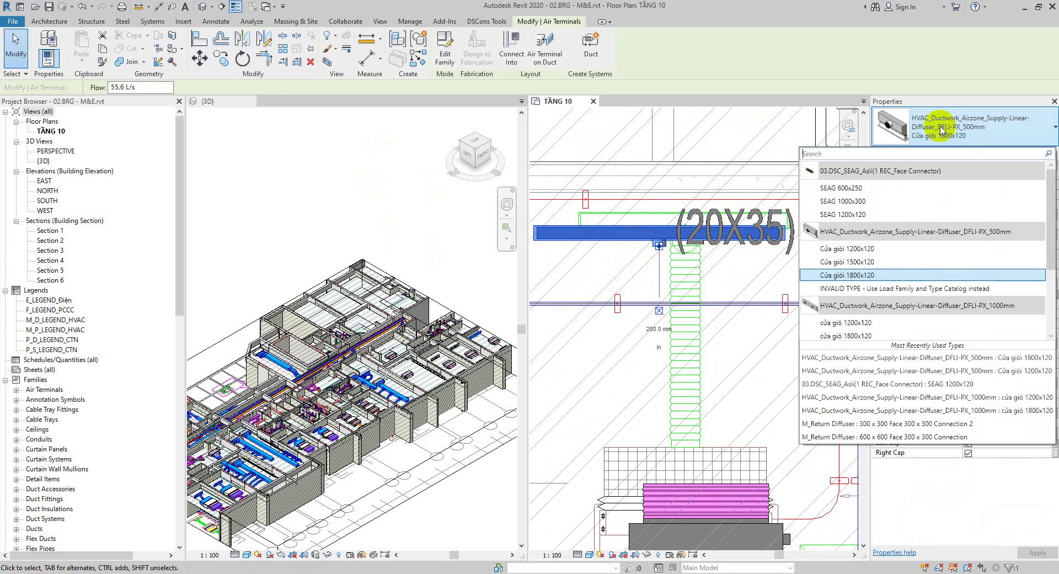
left_click(874, 263)
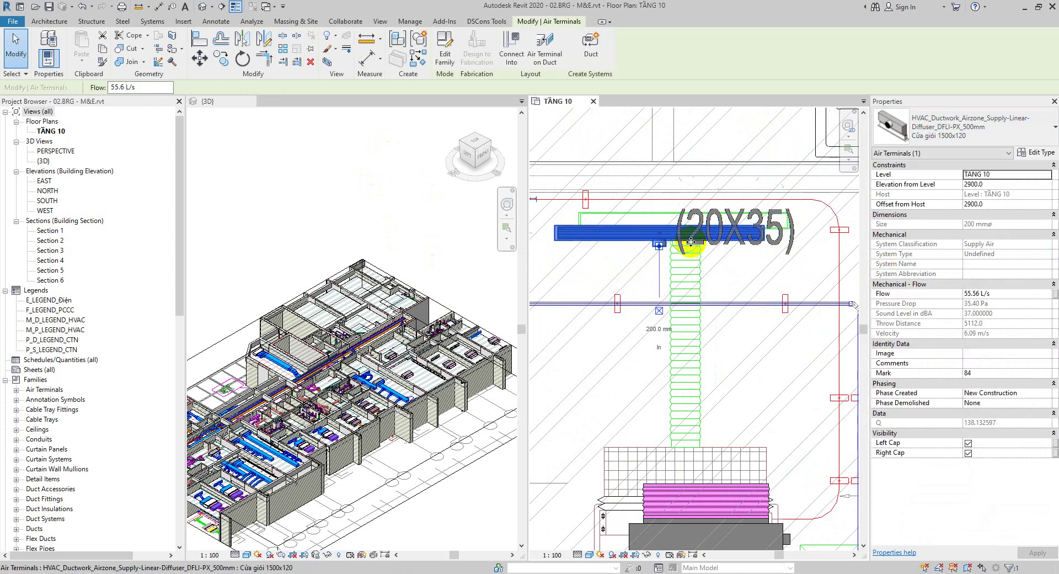
Align the upper diffuser's left end and upper long edge with the matching lines of its CAD outline
left_click(200, 41)
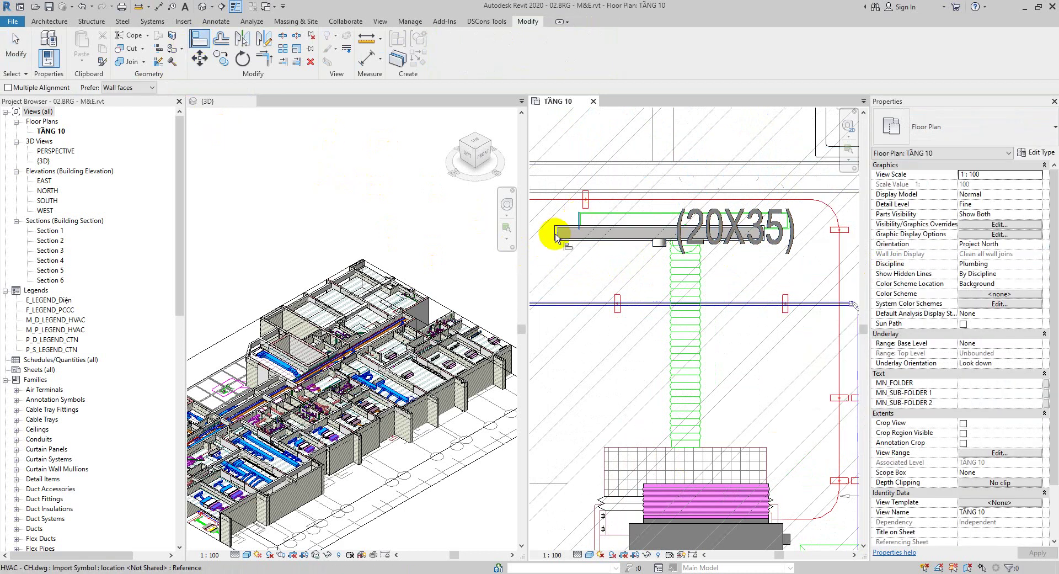
scroll(554, 236, "up", 3)
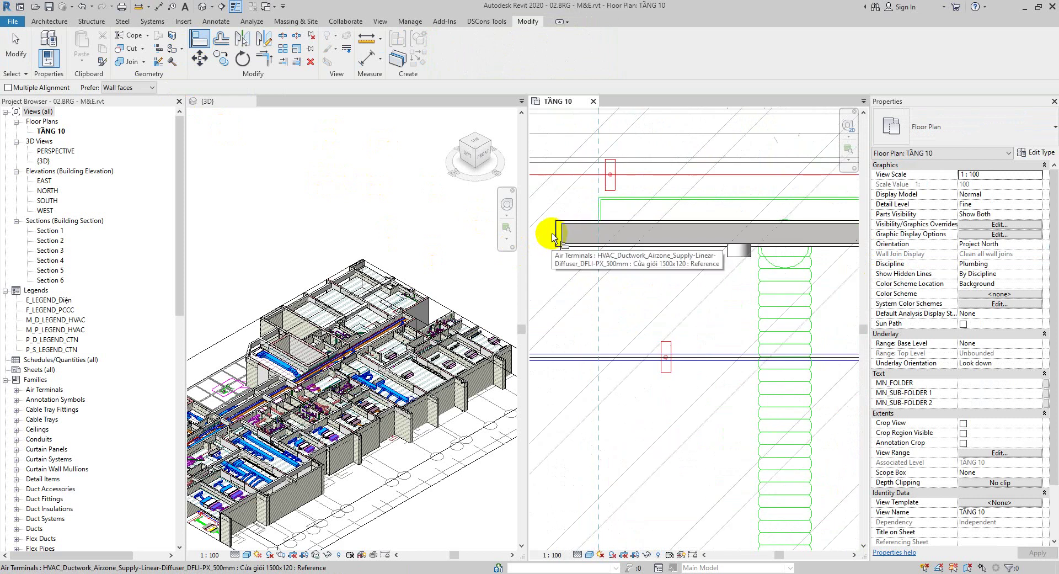
left_click(553, 236)
left_click(675, 198)
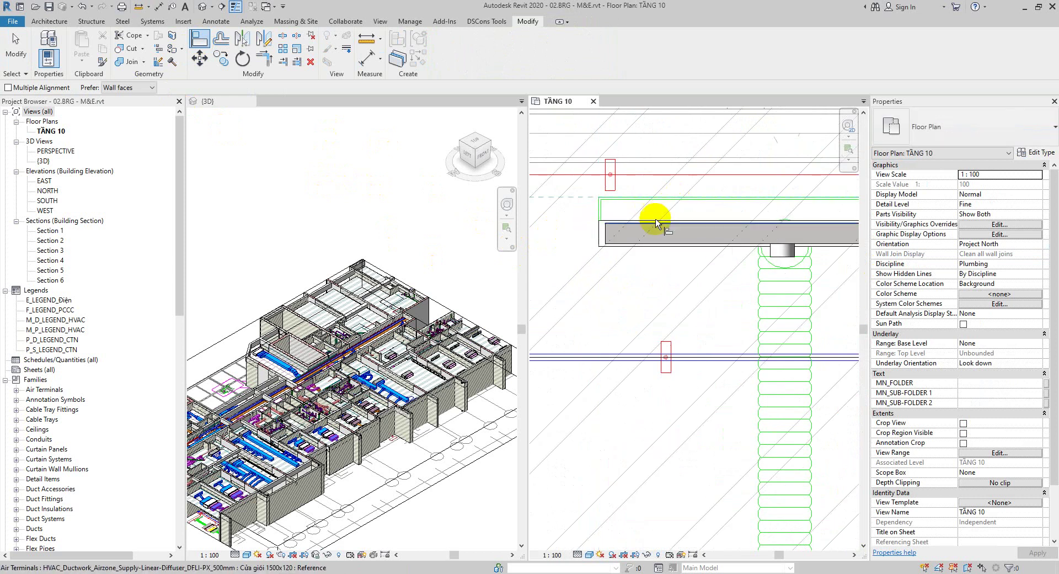
scroll(640, 227, "up", 2)
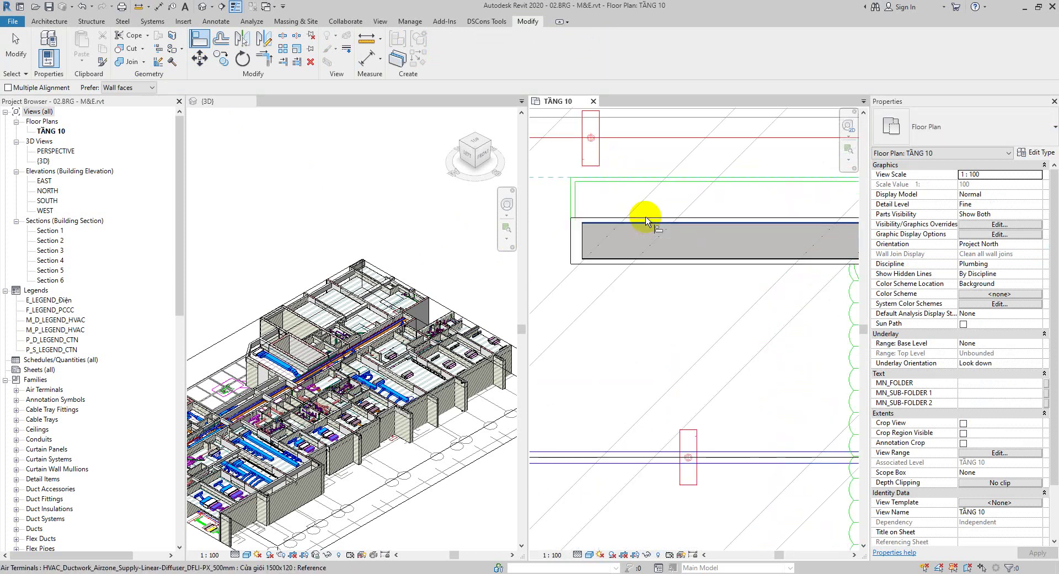
left_click(648, 217)
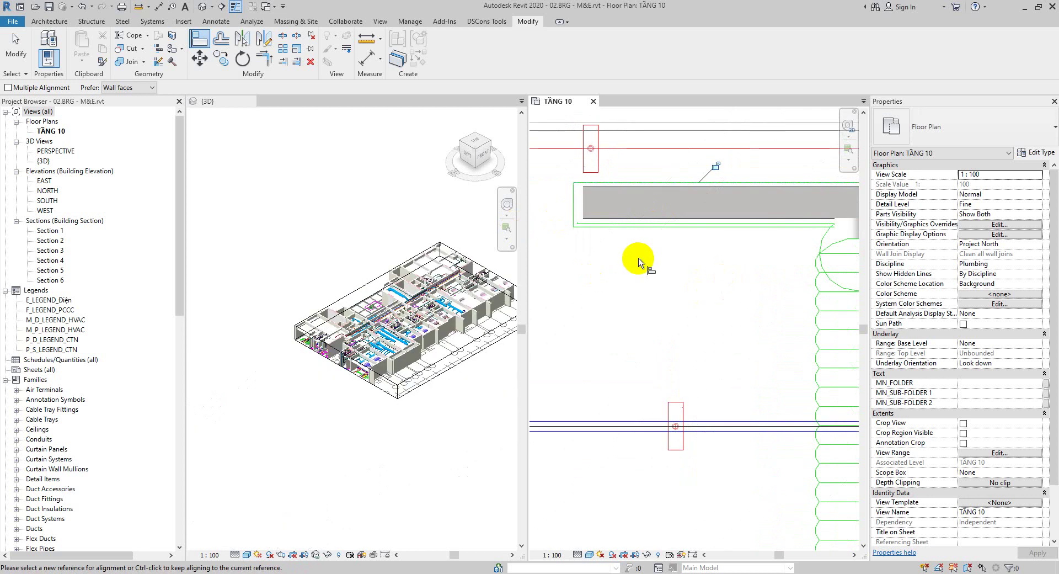
Change the diffuser below the same fan coil unit to DFLI-PX_500mm type Cửa giói 1500x120
scroll(634, 260, "down", 2)
scroll(674, 276, "down", 2)
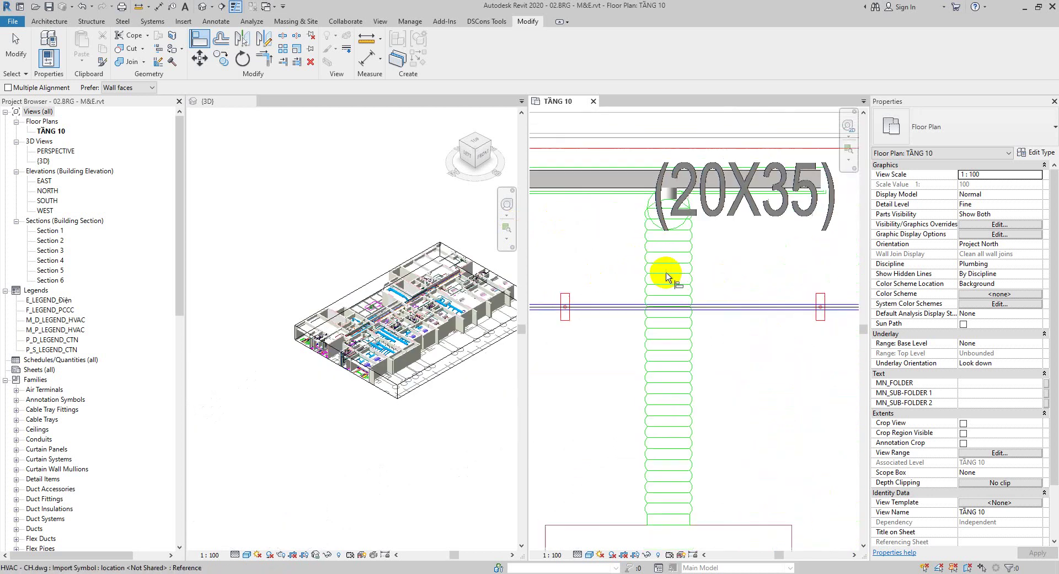
scroll(781, 377, "down", 1)
middle_click_drag(759, 377, 778, 204)
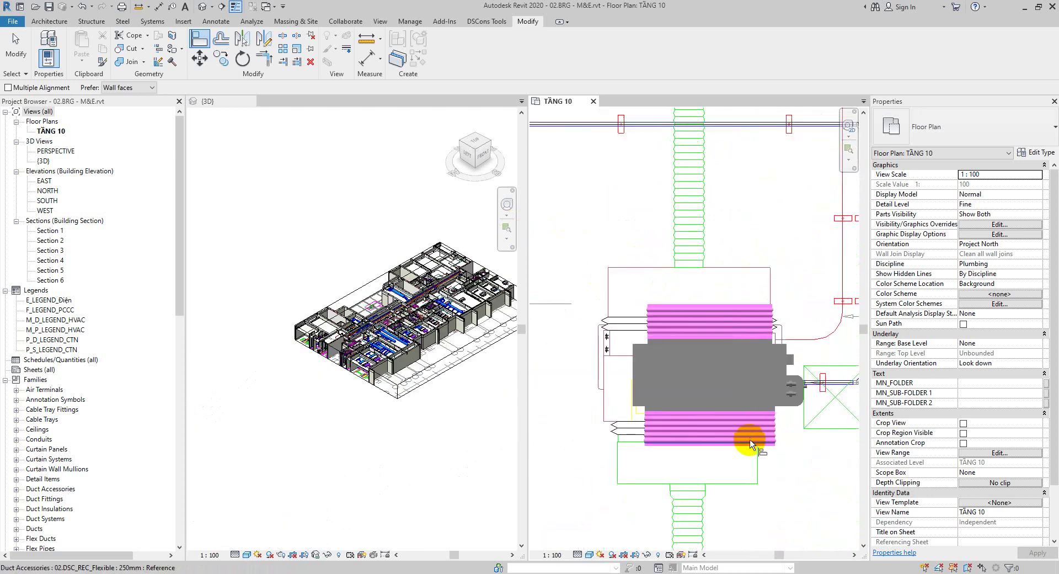
middle_click_drag(751, 444, 737, 417)
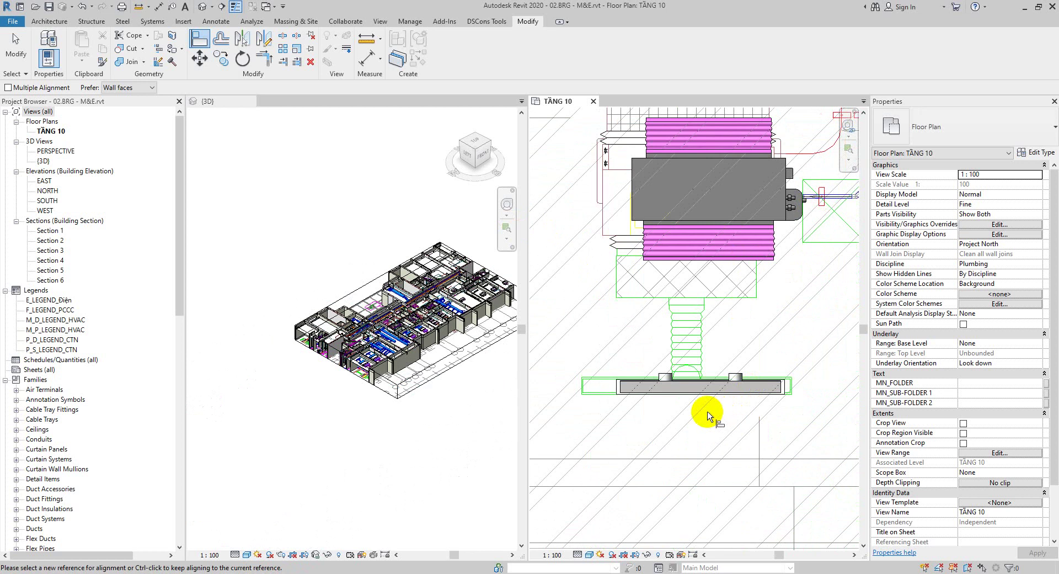
left_click(669, 397)
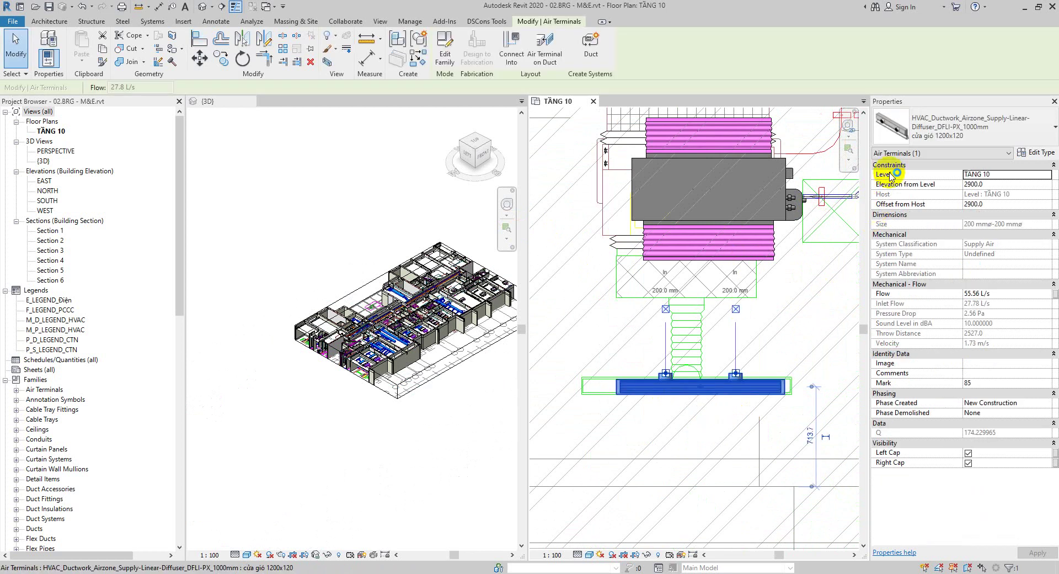
left_click(941, 128)
left_click(863, 264)
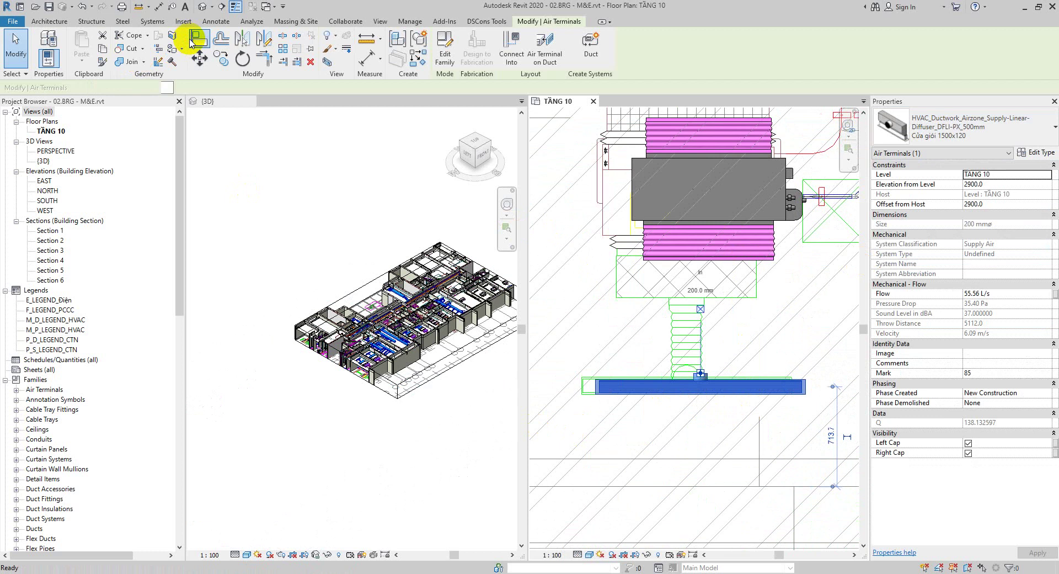
Align the lower diffuser's left end and upper long edge with its CAD outline, and end the alignment
left_click(192, 43)
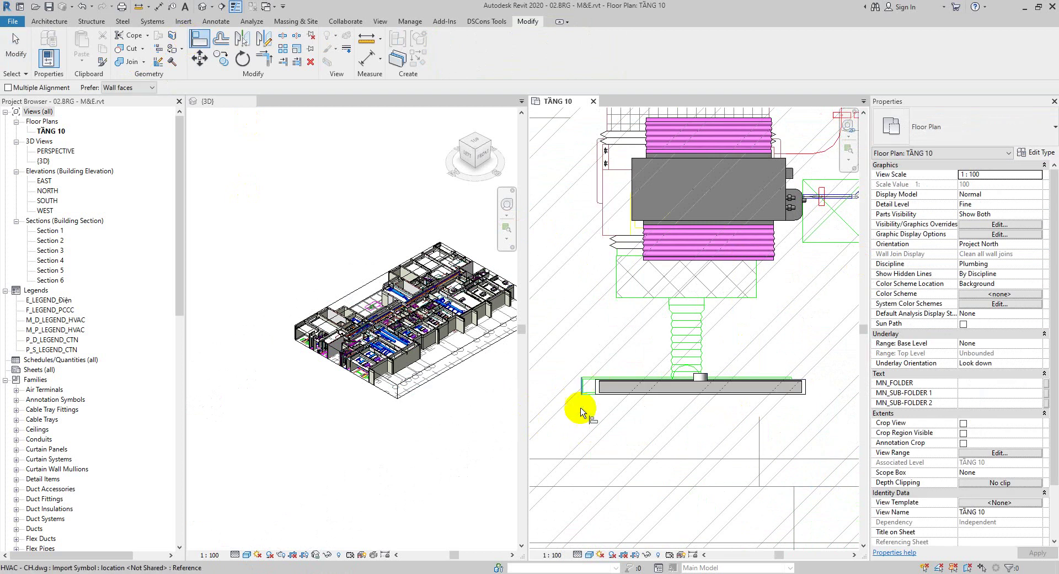
scroll(581, 411, "up", 2)
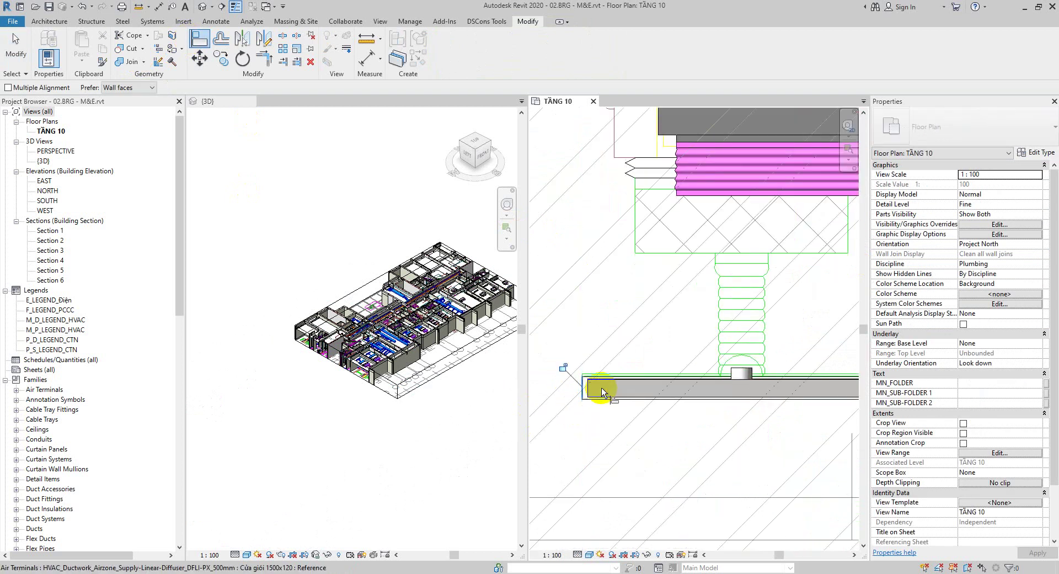
scroll(606, 381, "up", 2)
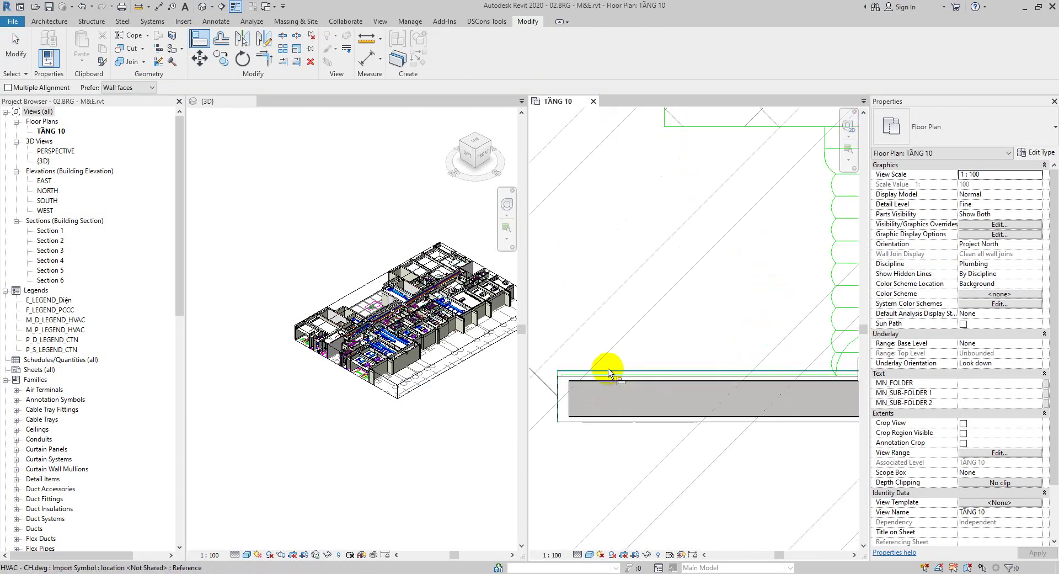
scroll(601, 381, "up", 2)
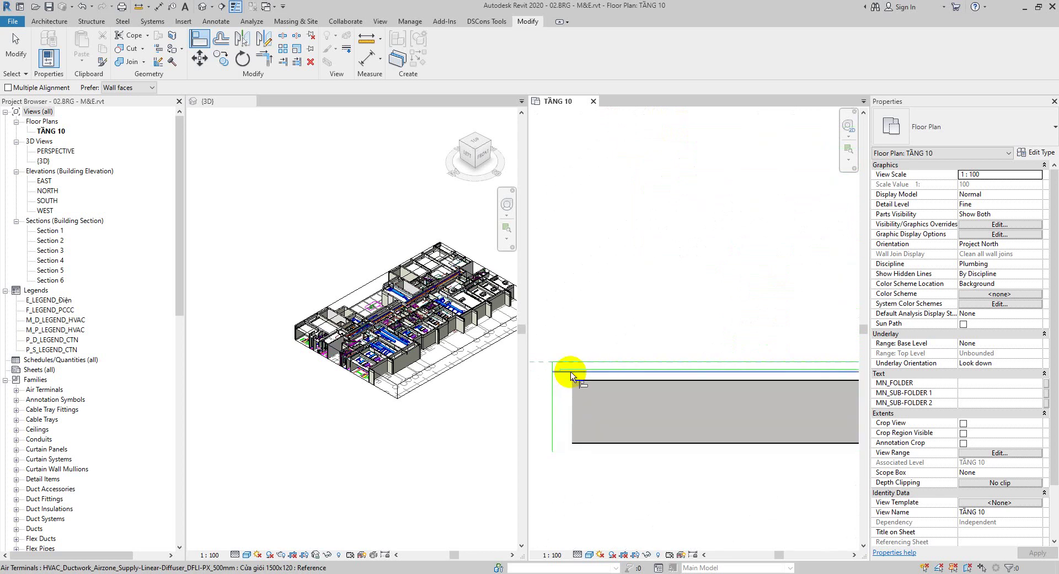
left_click(569, 371)
scroll(618, 386, "down", 4)
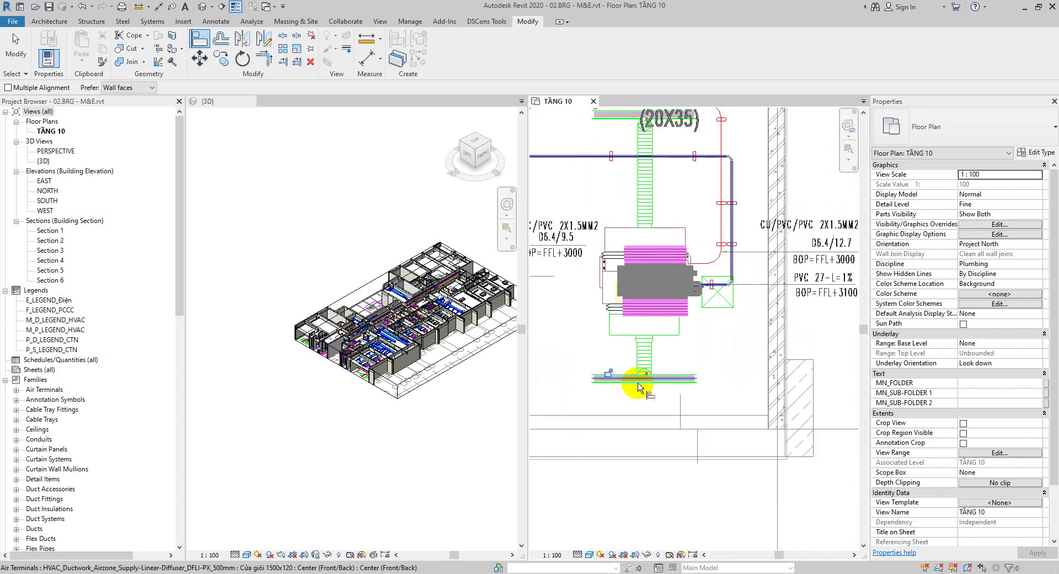
key("Escape")
Nudge the fan coil unit between grids SQ and SR to the left so it sits over its CAD outline
scroll(689, 362, "down", 3)
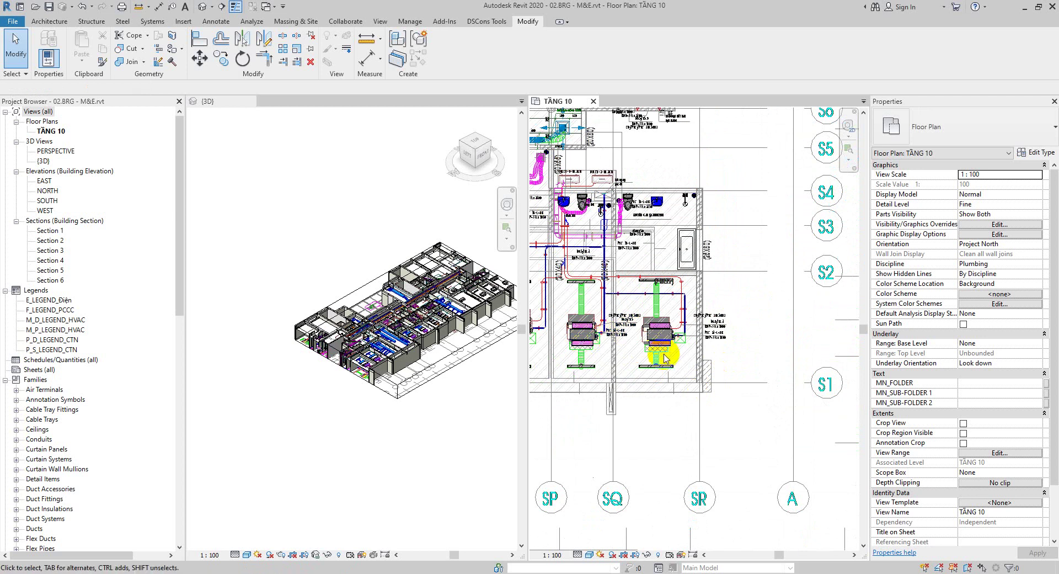
scroll(665, 357, "up", 3)
scroll(657, 353, "up", 1)
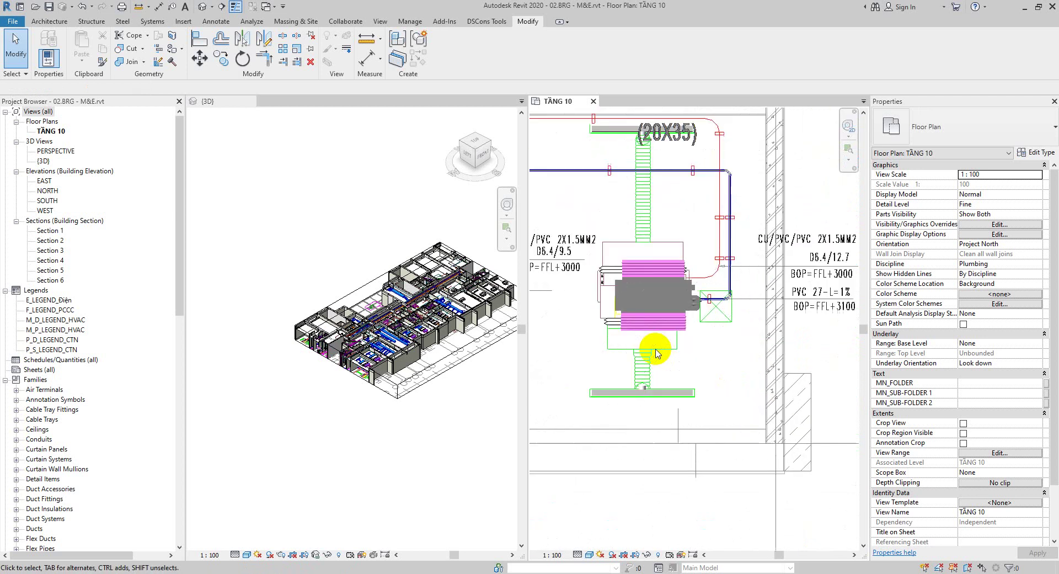
scroll(657, 353, "up", 1)
left_click(652, 296)
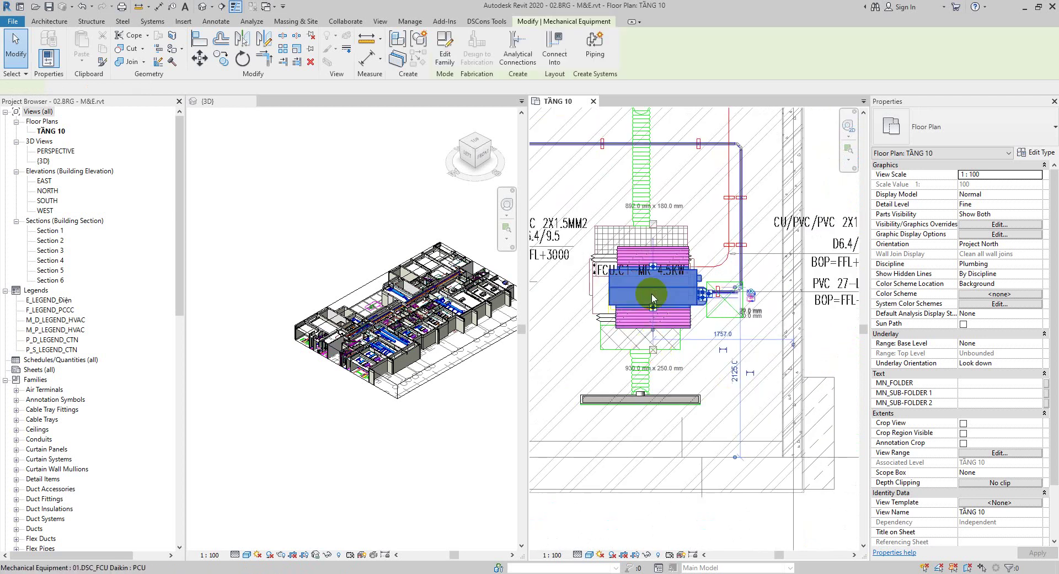
key("Left")
key("Left")
key("Left")
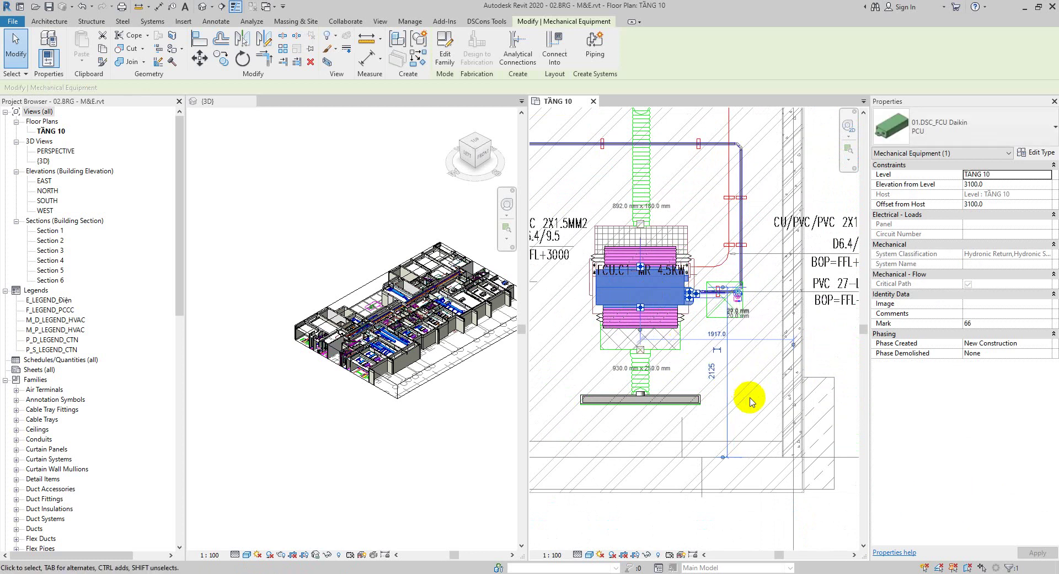
Delete the stray vertical dimension below the fan coil unit
left_click(737, 375)
scroll(734, 425, "down", 4)
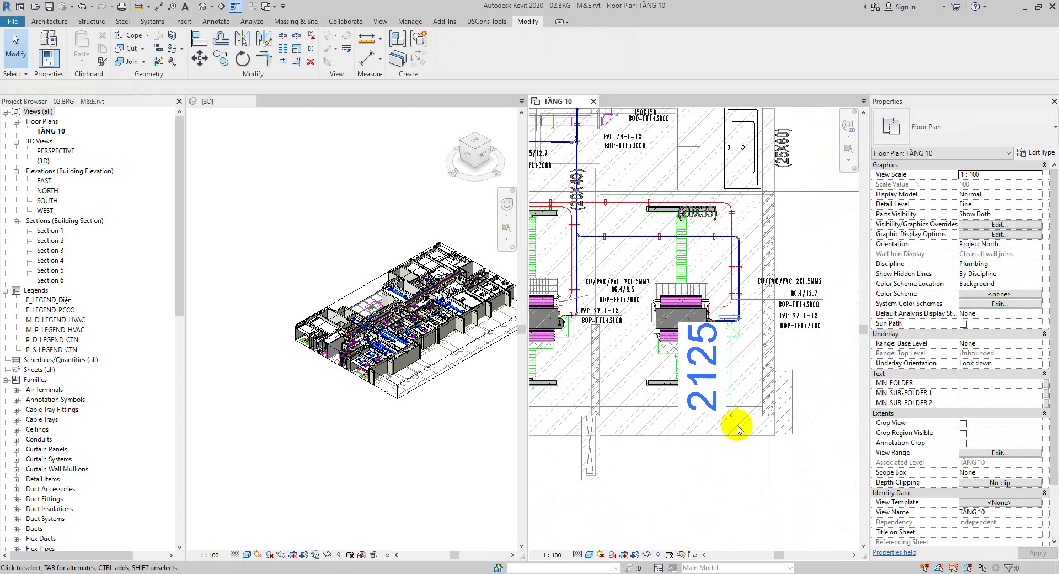
left_click(736, 398)
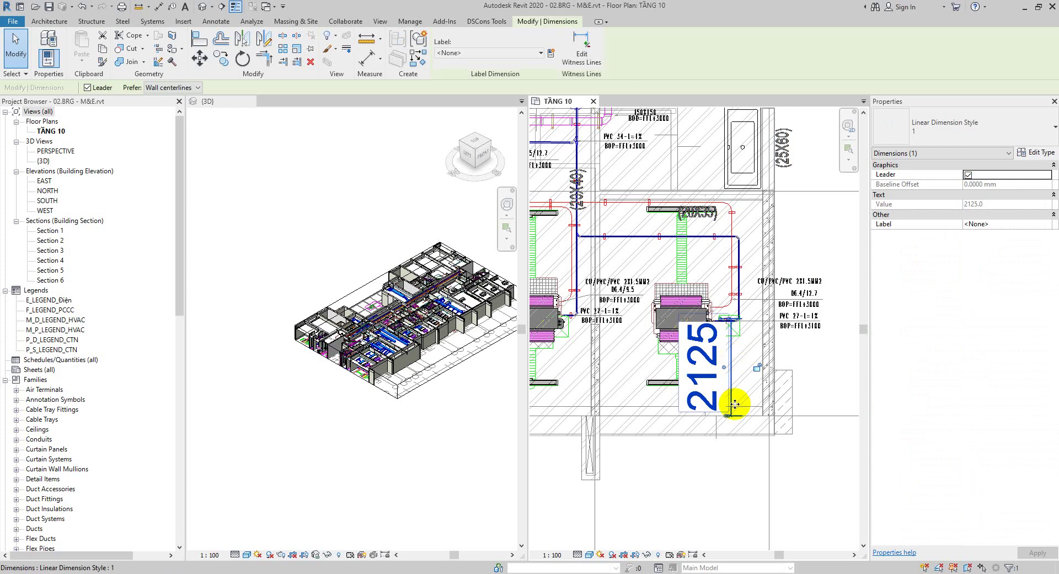
key("Delete")
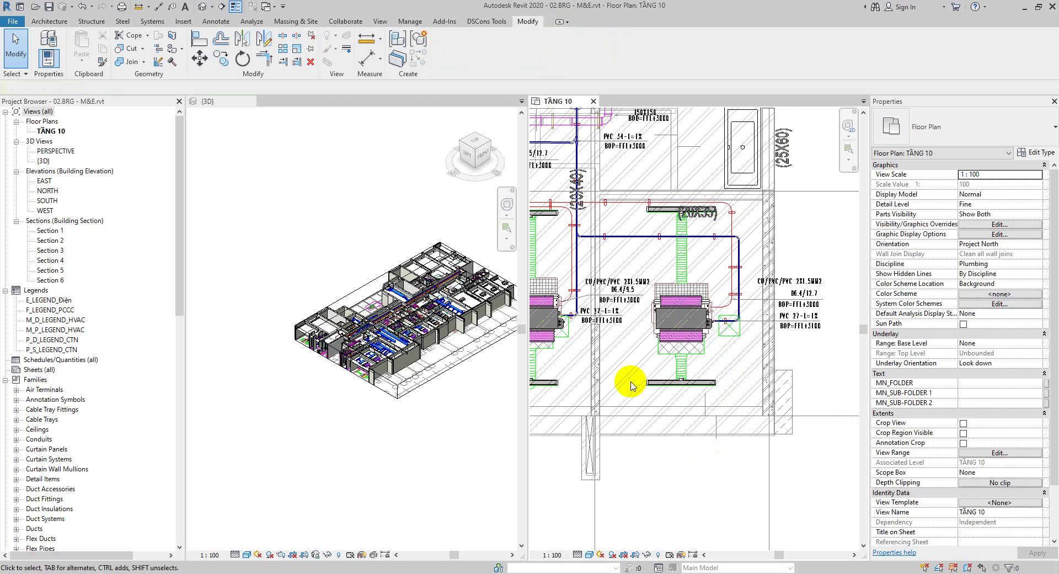
left_click(152, 21)
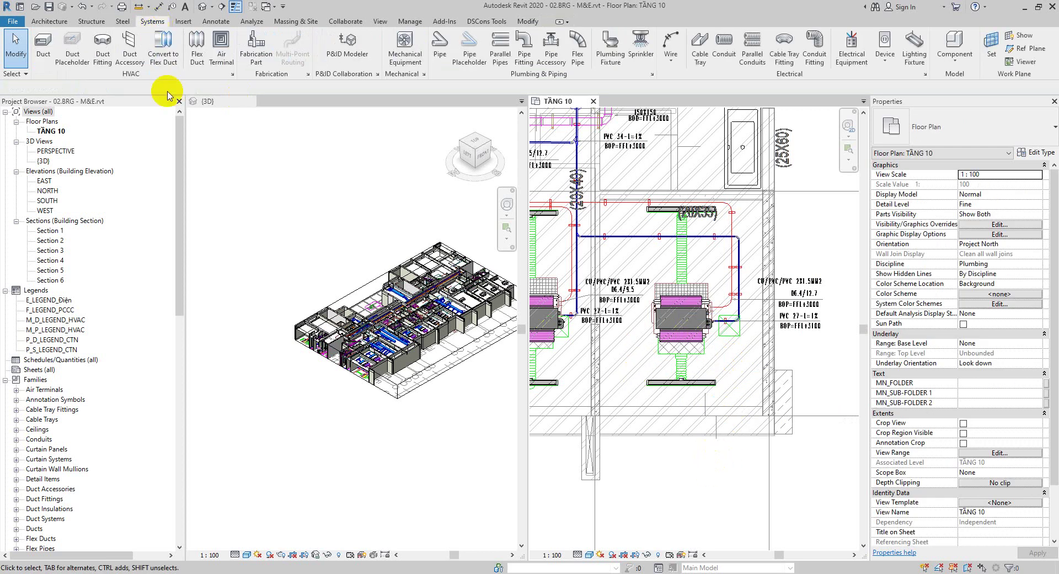
left_click(130, 49)
left_click(931, 135)
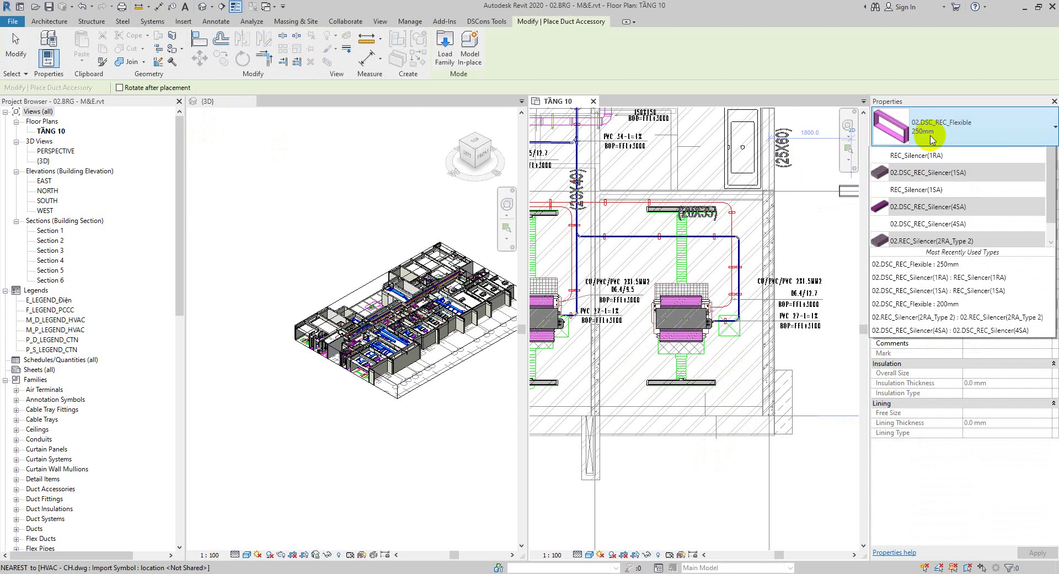
scroll(934, 254, "down", 1)
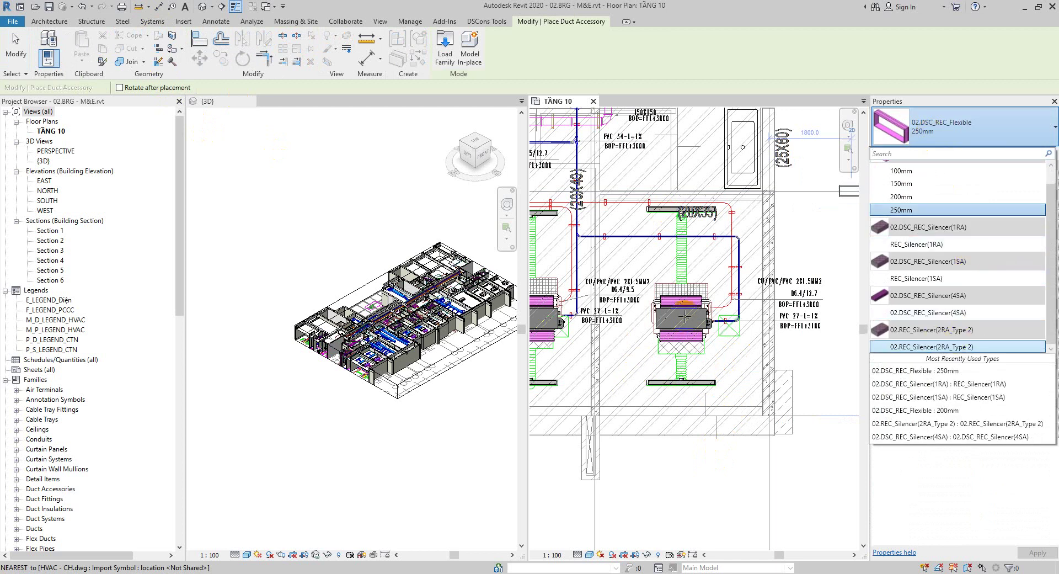
key("Escape")
key("Escape")
scroll(669, 385, "down", 5)
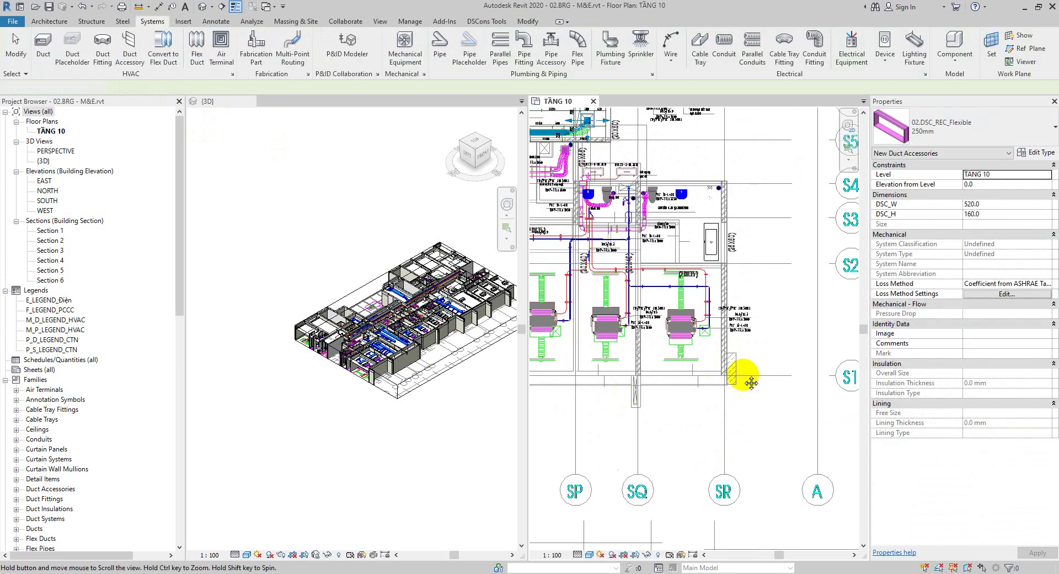
key("Escape")
middle_click_drag(634, 360, 849, 350)
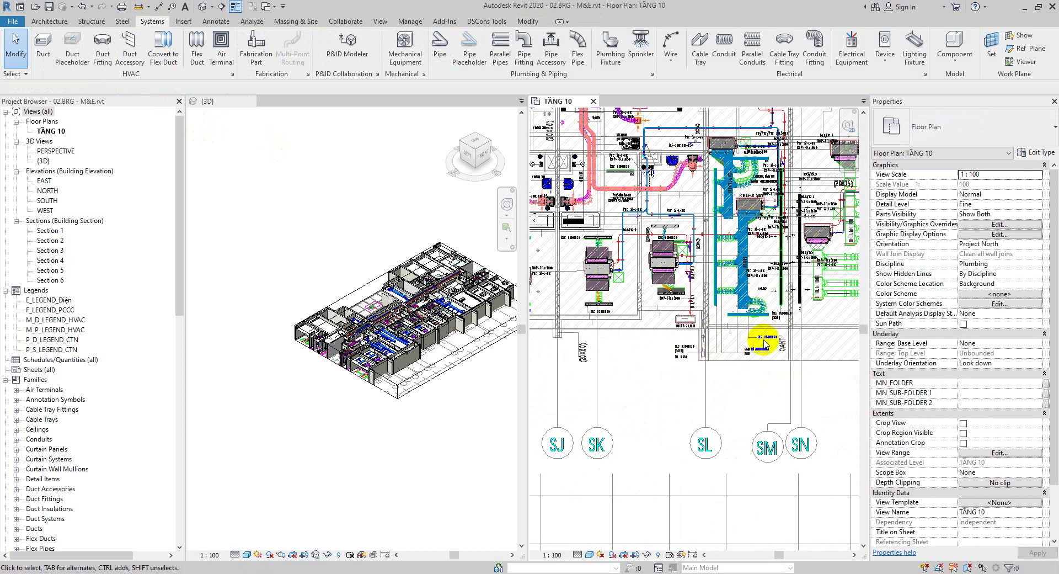
Place 02.DSC_REC_Silencer(1SA) duct accessories on the lower and upper flexible connectors of the fan coil unit between grids SQ and SR
middle_click_drag(764, 345, 541, 349)
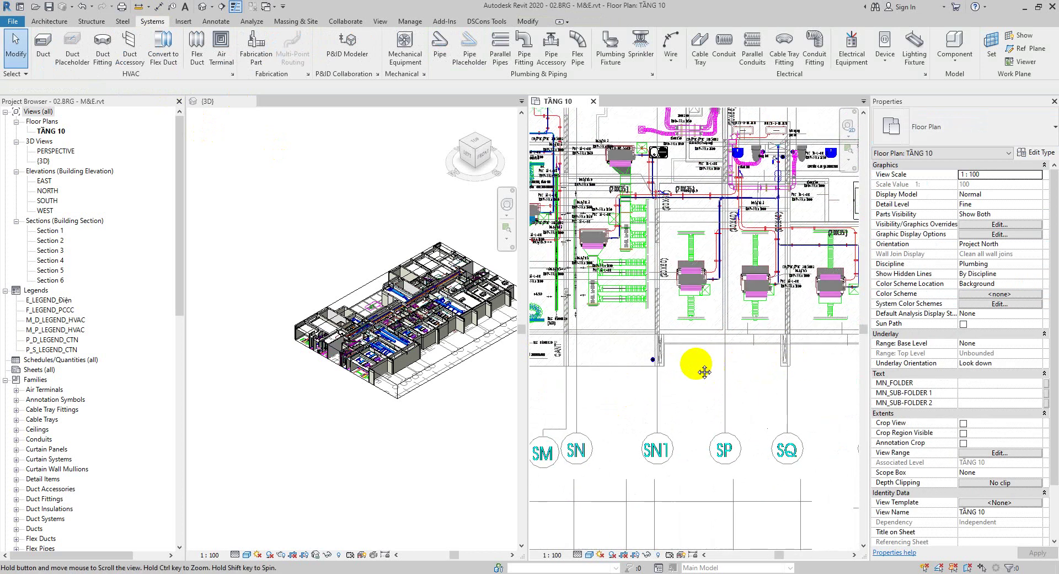
middle_click_drag(705, 372, 683, 367)
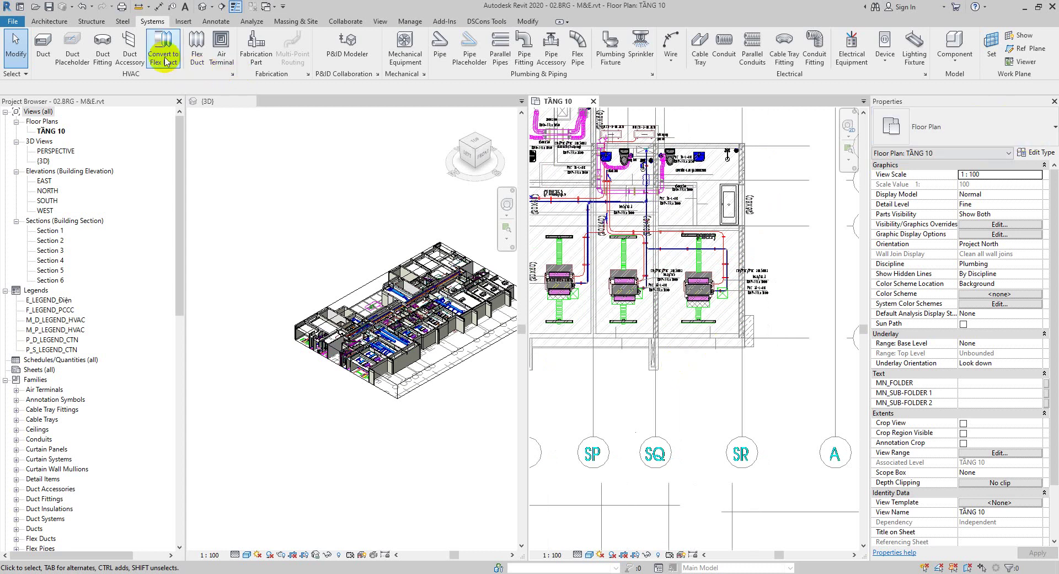
left_click(132, 45)
left_click(944, 137)
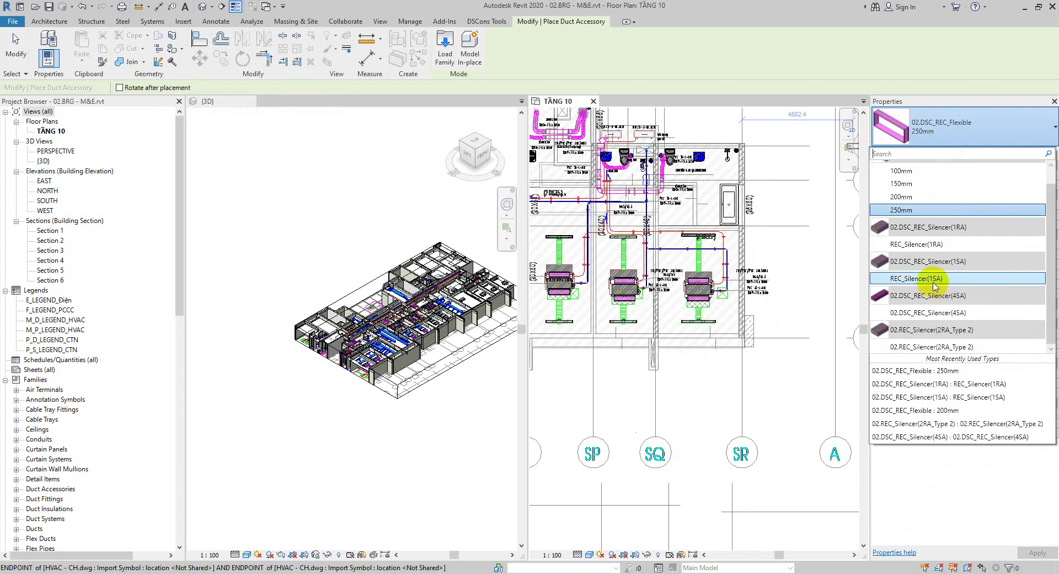
mouse_move(928, 285)
left_click(928, 279)
scroll(698, 315, "up", 3)
scroll(699, 314, "up", 4)
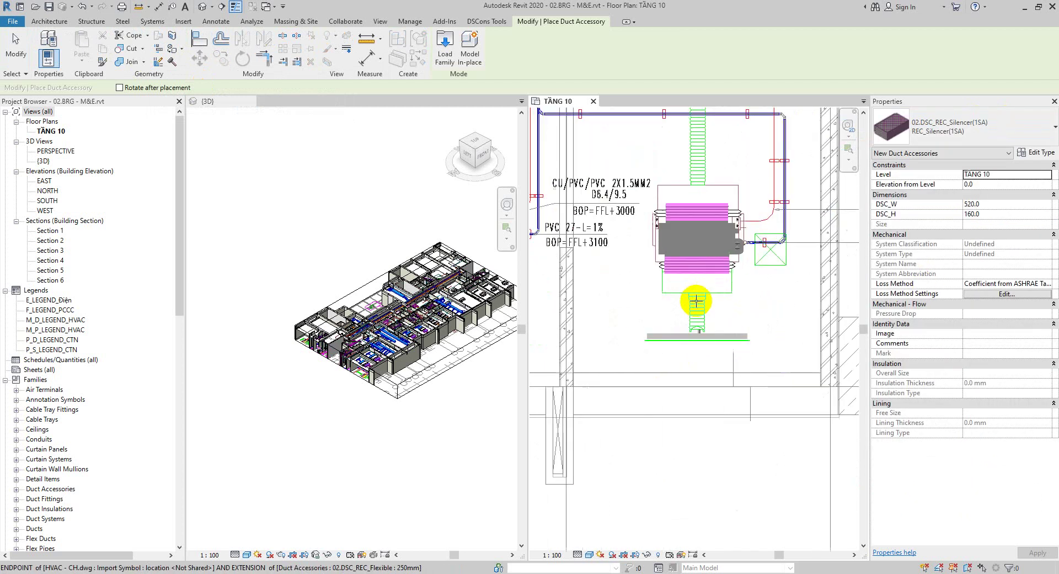
left_click(692, 246)
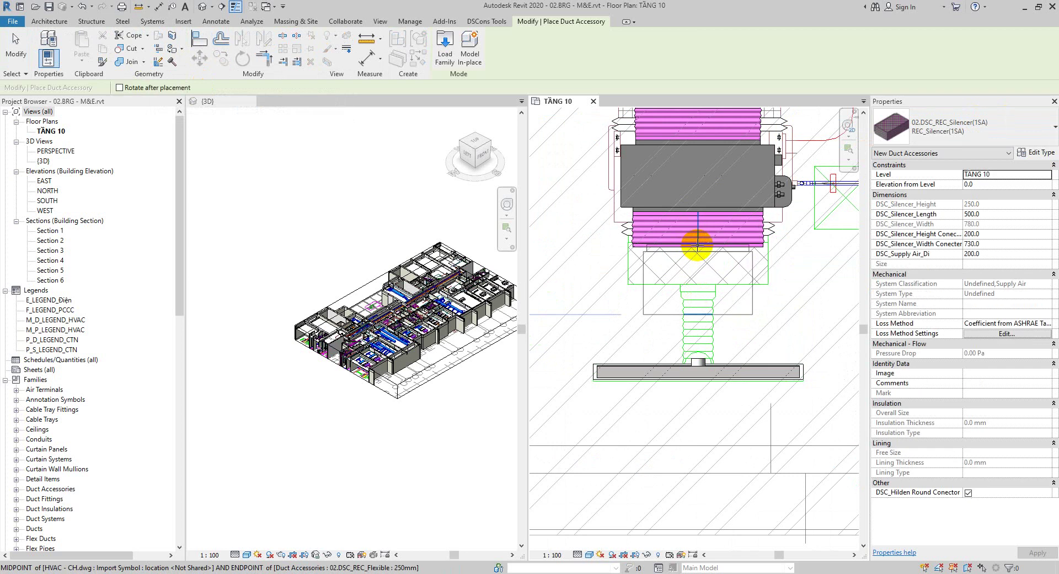
left_click(743, 271)
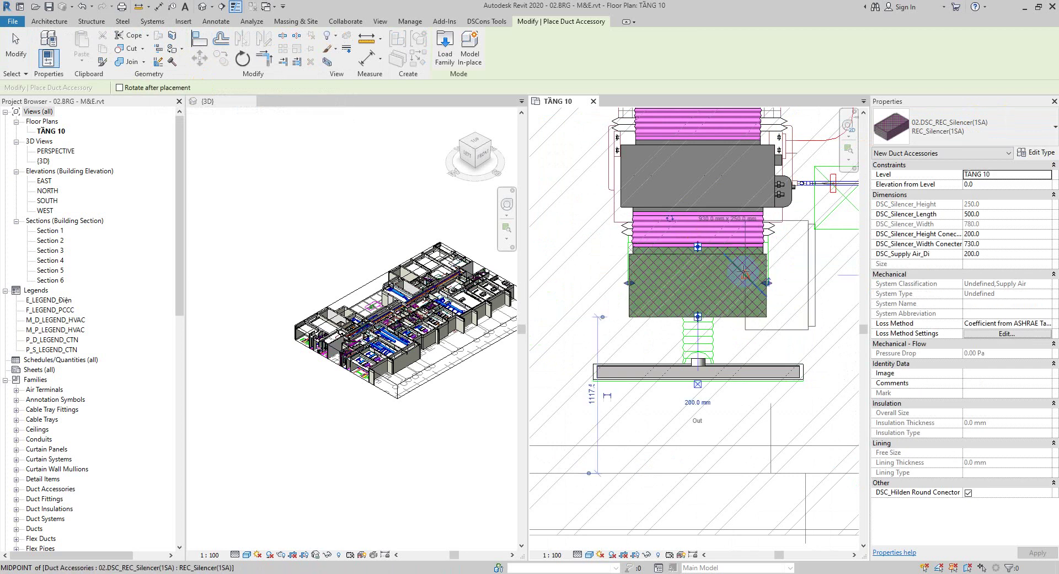
scroll(749, 291, "down", 3)
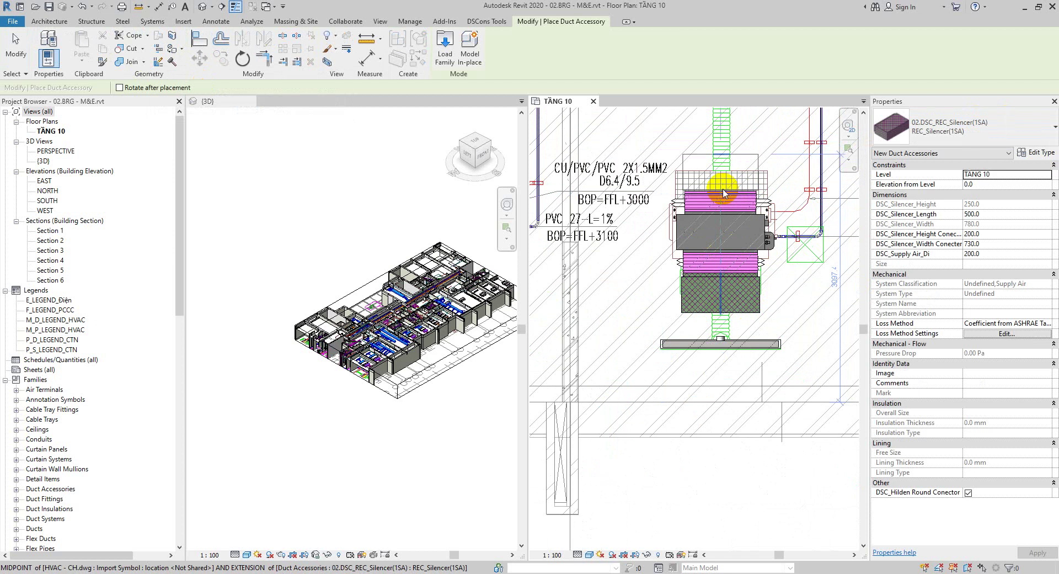
left_click(725, 194)
Place REC_Silencer(1SA) silencers on the upper and lower flexible connectors of the fan coil unit between grids SP and SQ
scroll(805, 193, "down", 2)
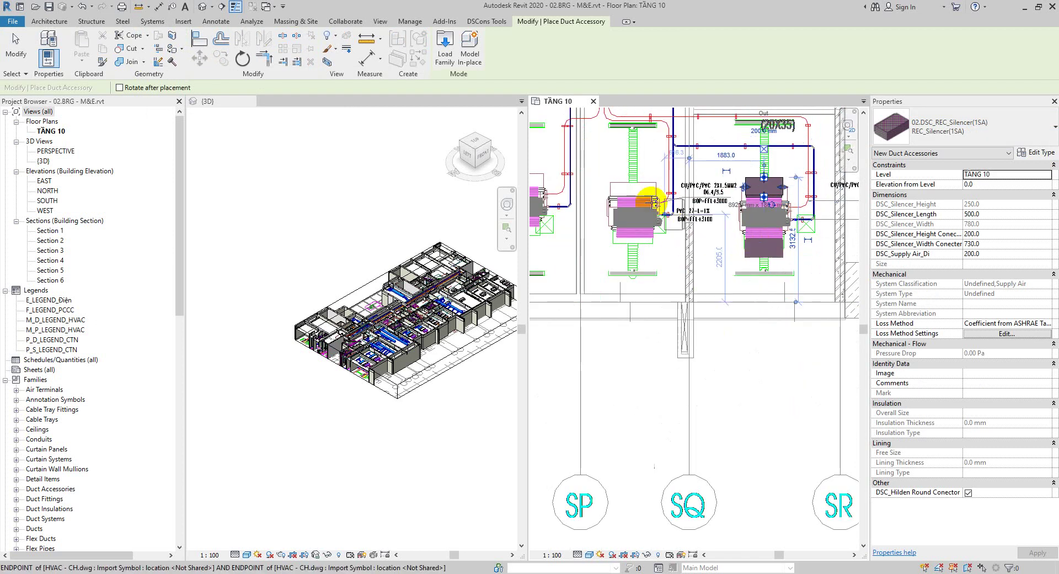
scroll(648, 196, "up", 2)
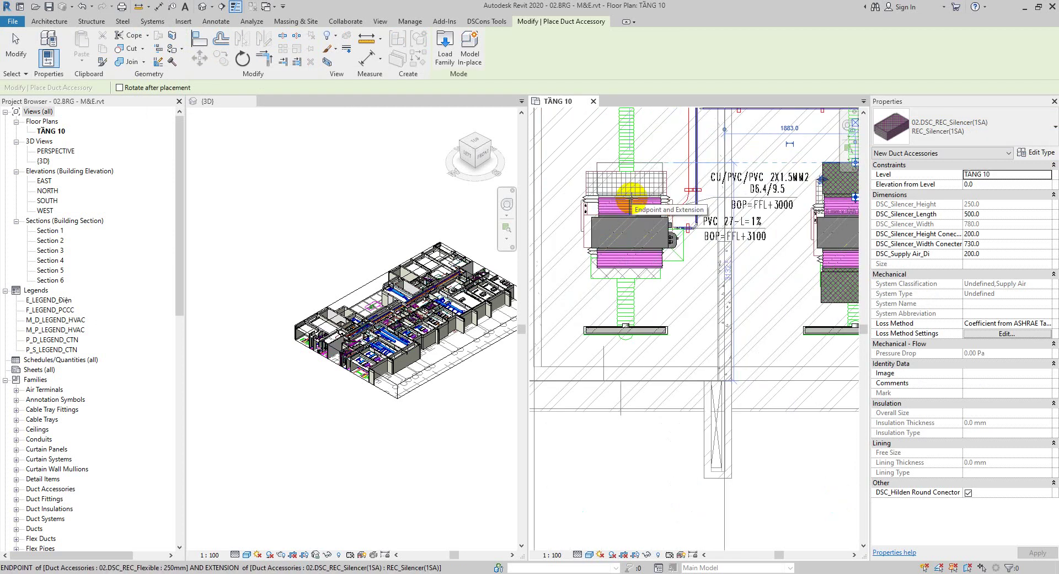
left_click(631, 196)
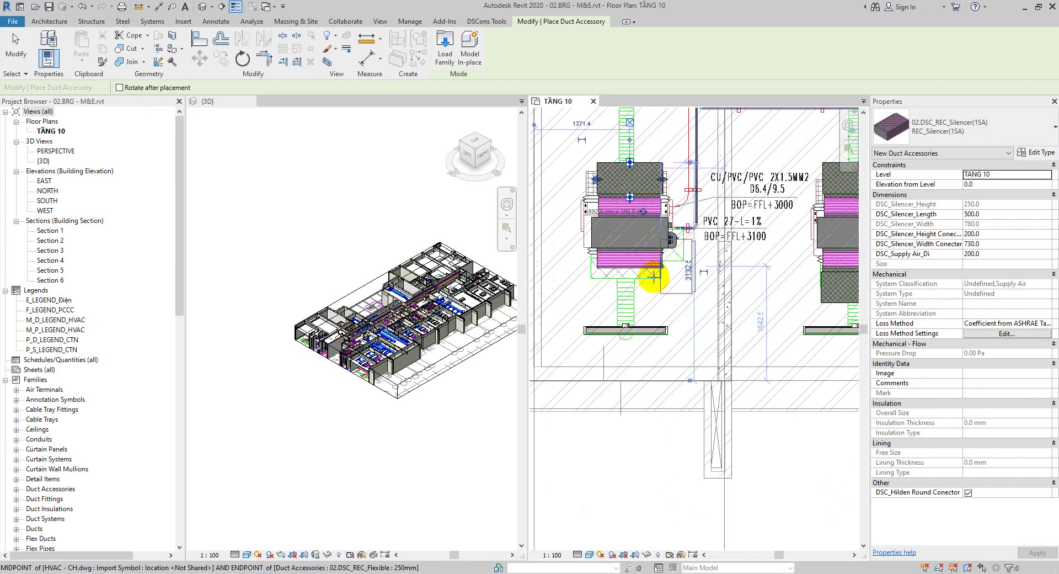
left_click(629, 270)
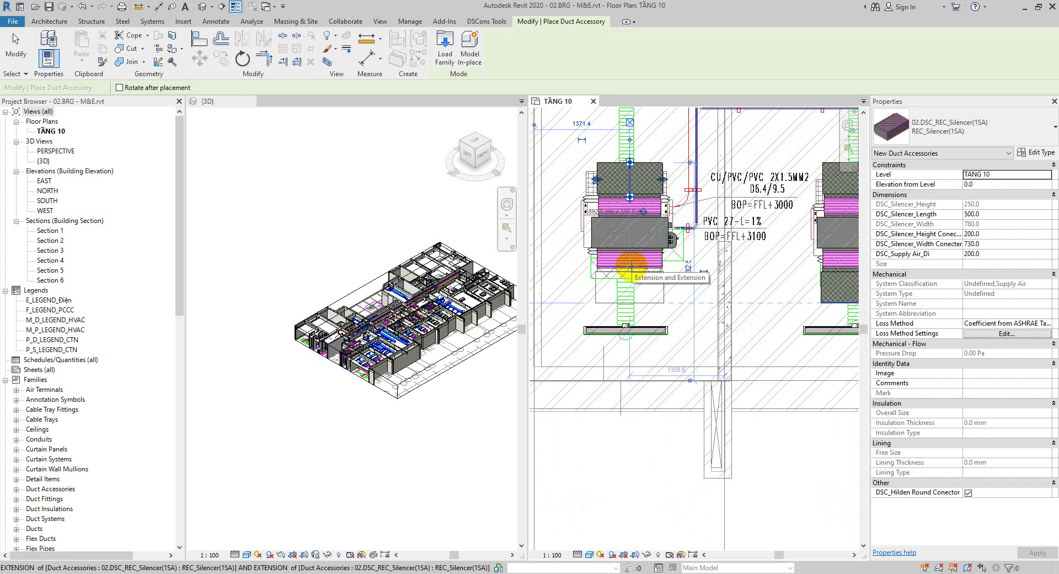
scroll(631, 267, "up", 2)
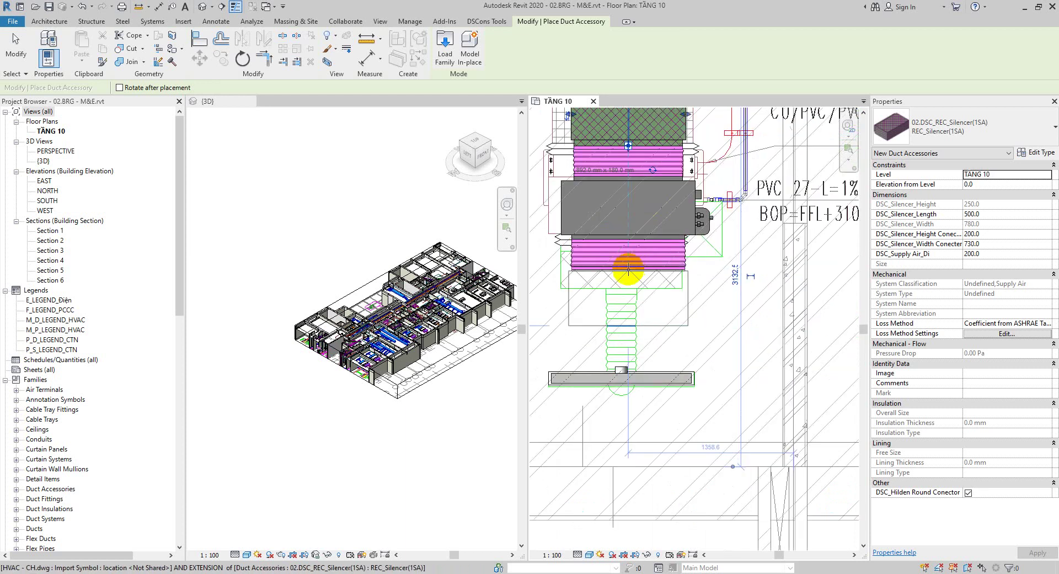
left_click(629, 269)
Place REC_Silencer(1SA) silencers on the lower and upper flexible connectors of the fan coil unit between grids SN1 and SP
scroll(781, 284, "down", 4)
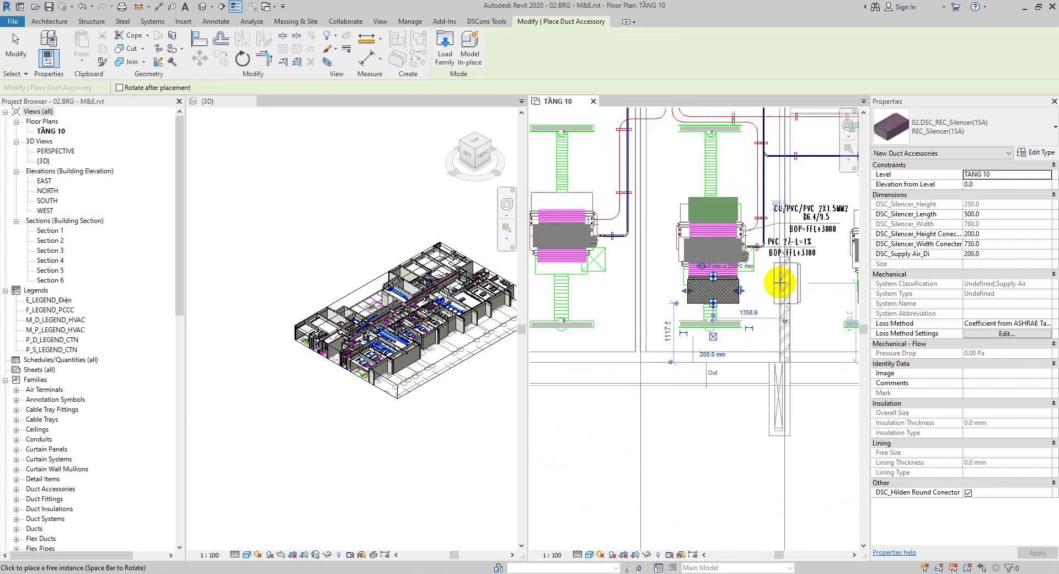
scroll(669, 265, "up", 3)
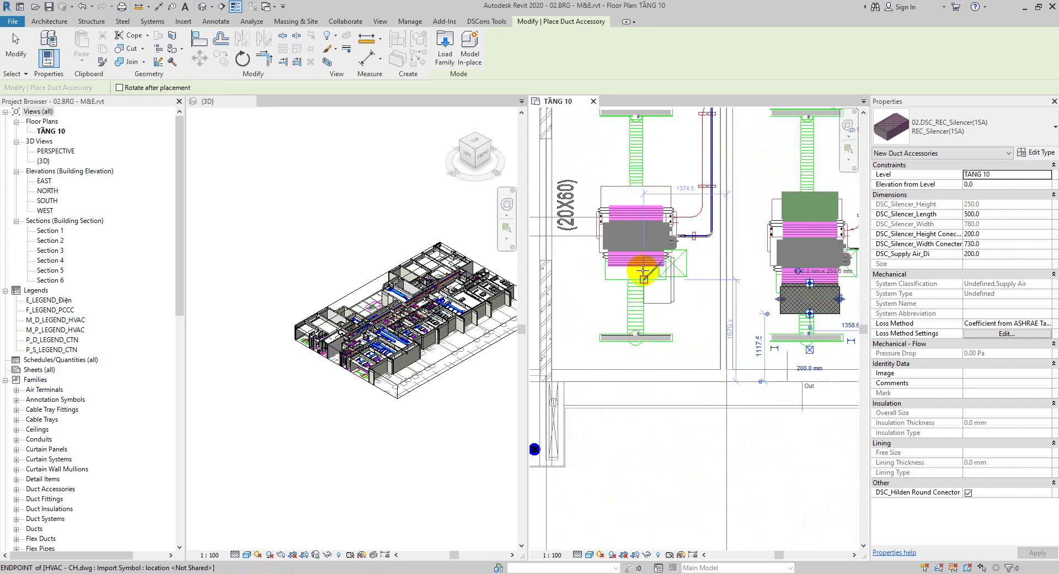
left_click(636, 266)
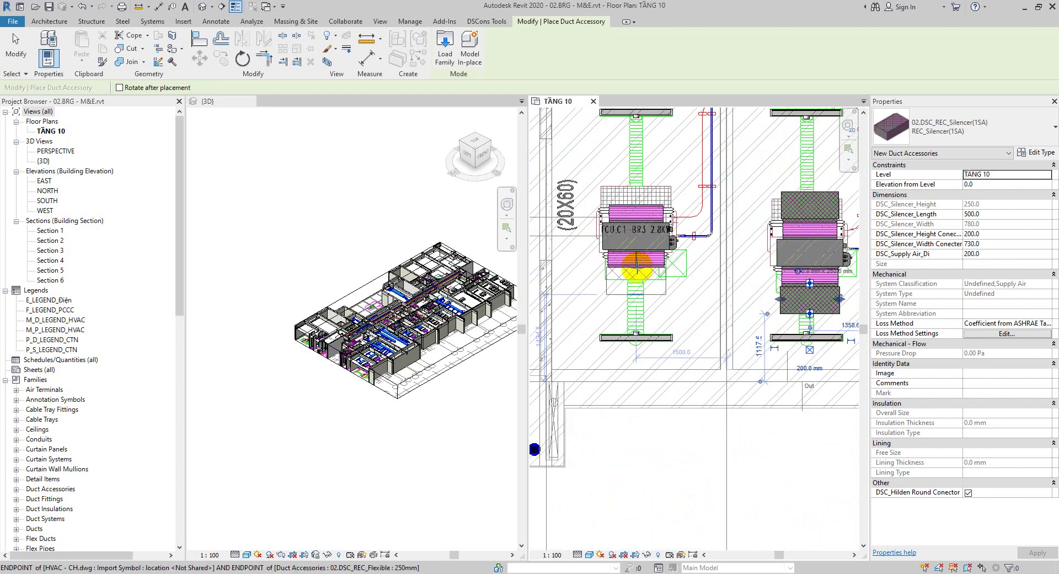
left_click(636, 266)
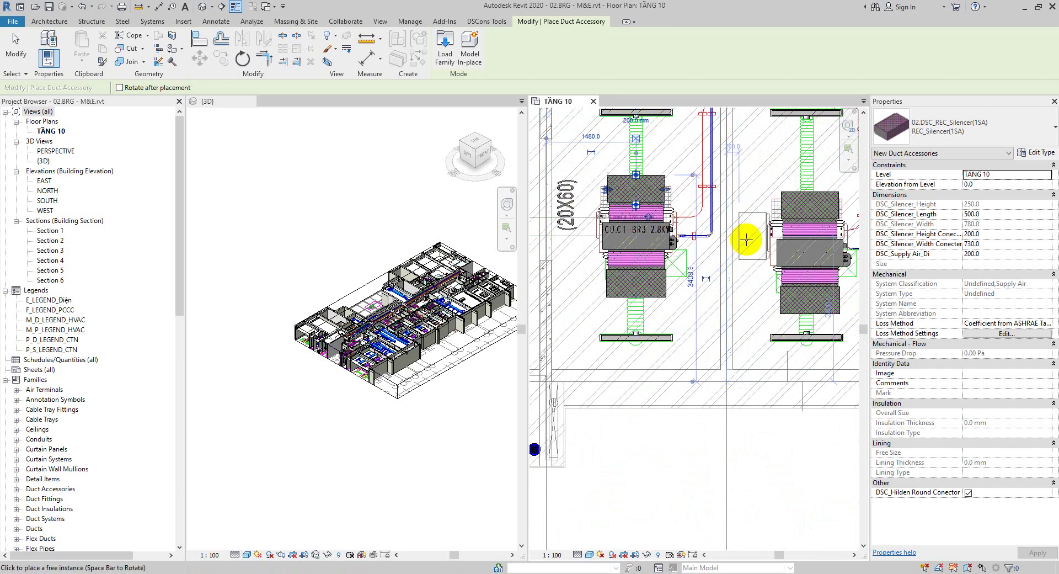
Try REC_Silencer(1SA) silencers on the flexible connectors below the FCU.C1-LR and FCU.C1-DR 5.6KW units, and end the placement
scroll(794, 250, "down", 2)
scroll(644, 225, "down", 3)
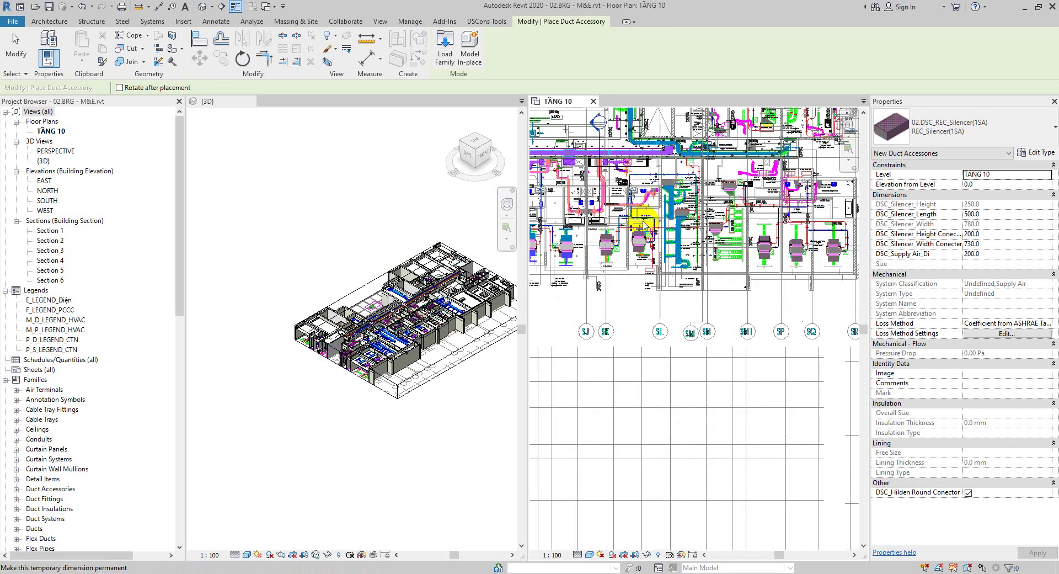
scroll(667, 226, "up", 5)
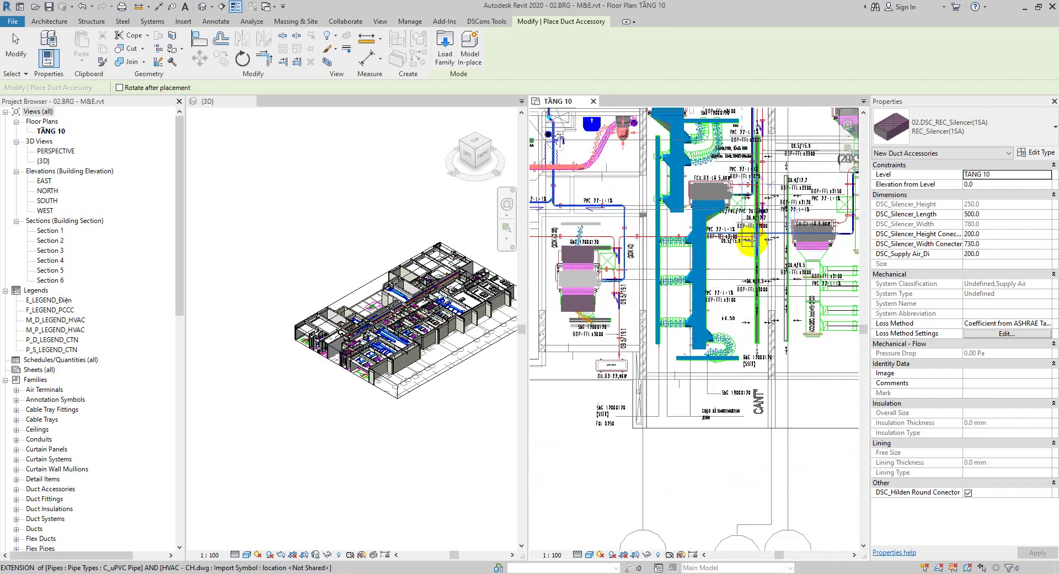
scroll(644, 265, "up", 3)
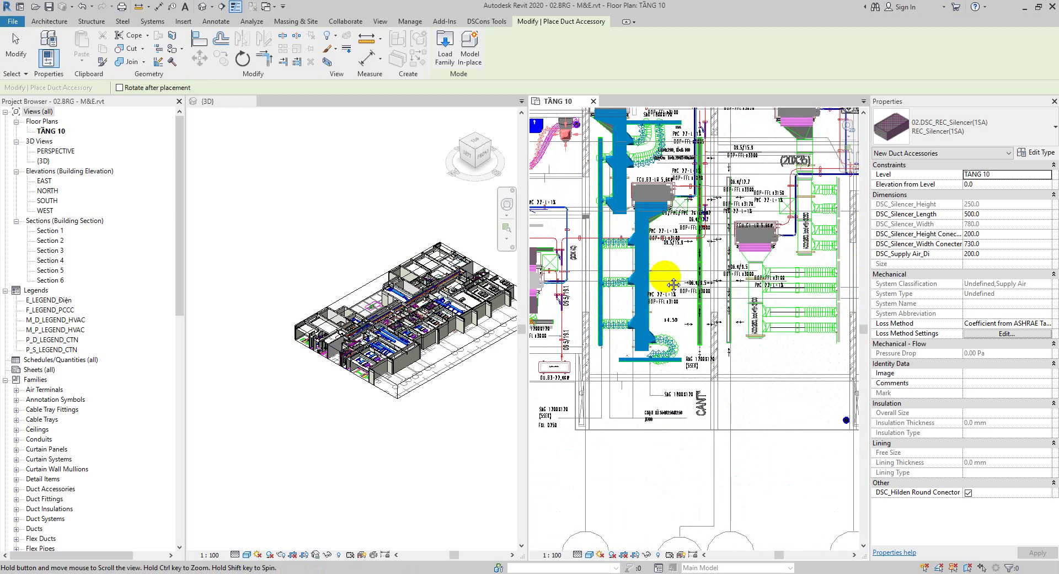
scroll(754, 257, "up", 3)
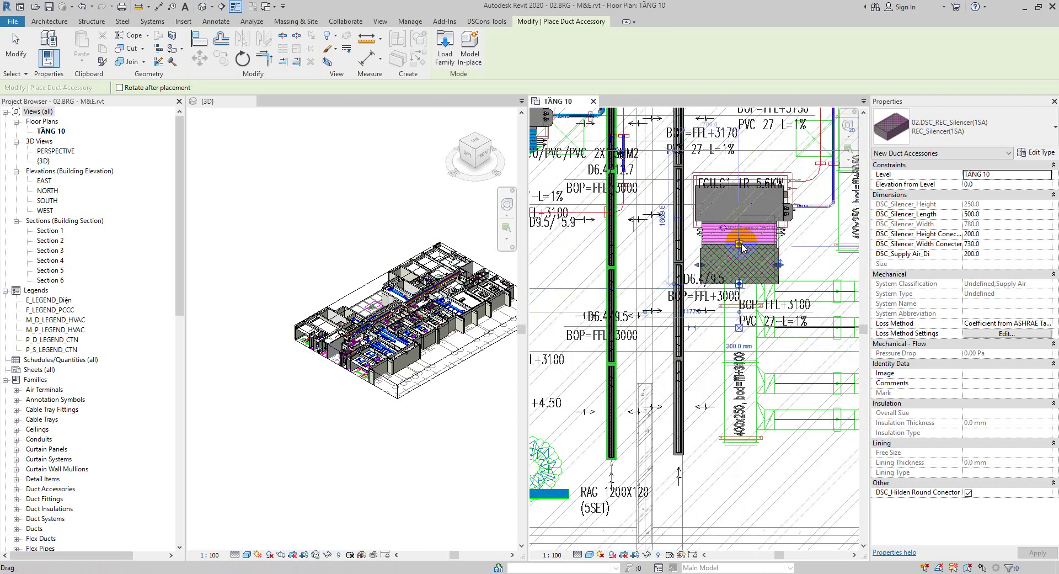
scroll(795, 236, "down", 5)
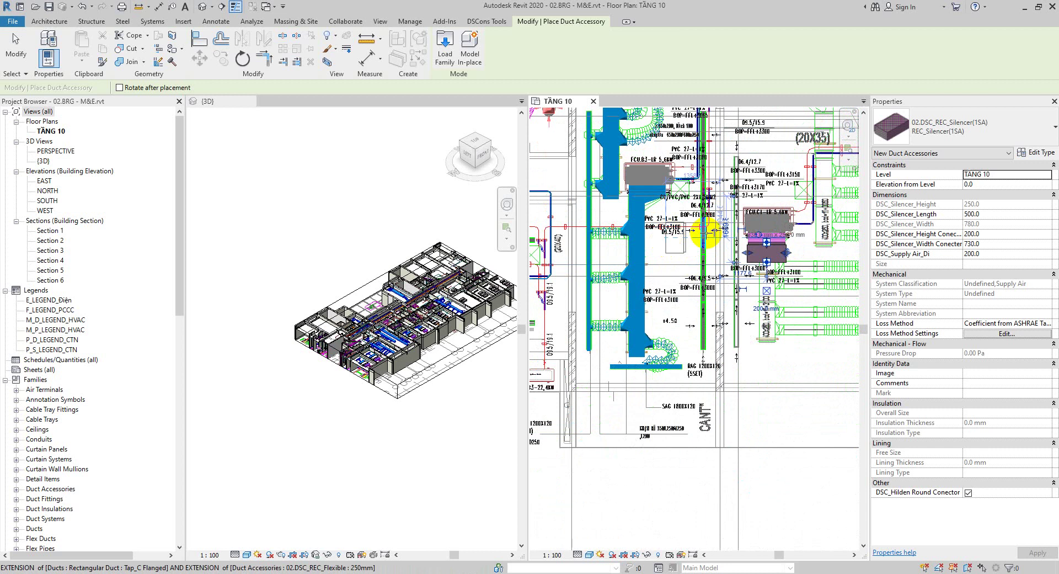
middle_click_drag(638, 229, 558, 421)
scroll(628, 276, "up", 4)
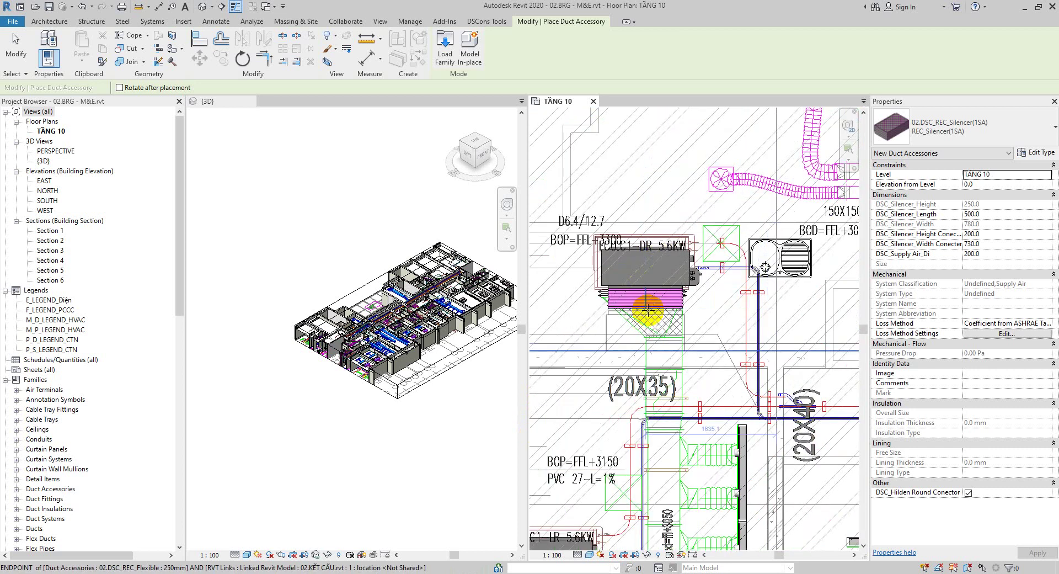
left_click(648, 310)
scroll(759, 225, "down", 4)
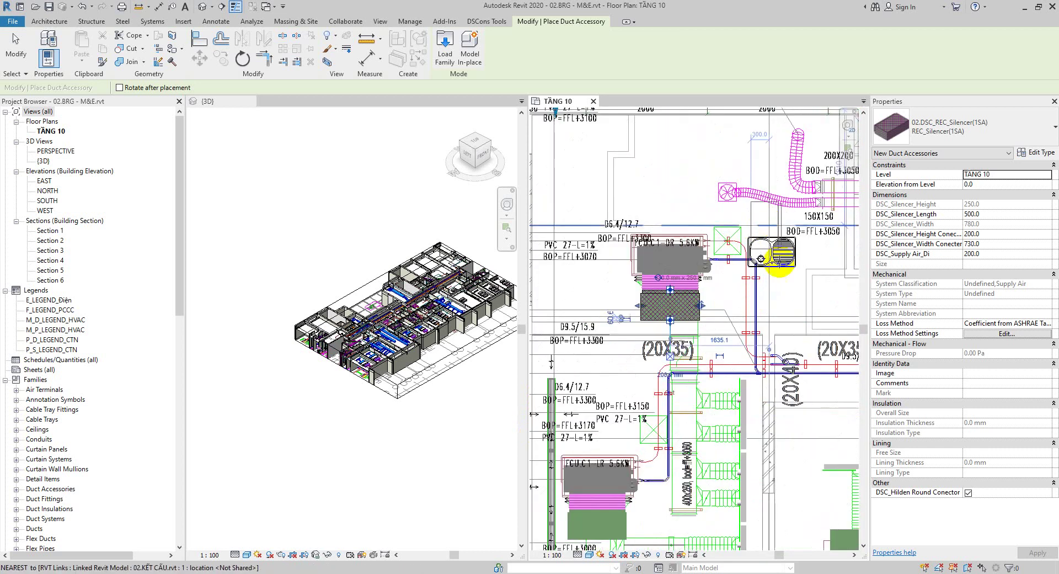
key("Escape")
key("Escape")
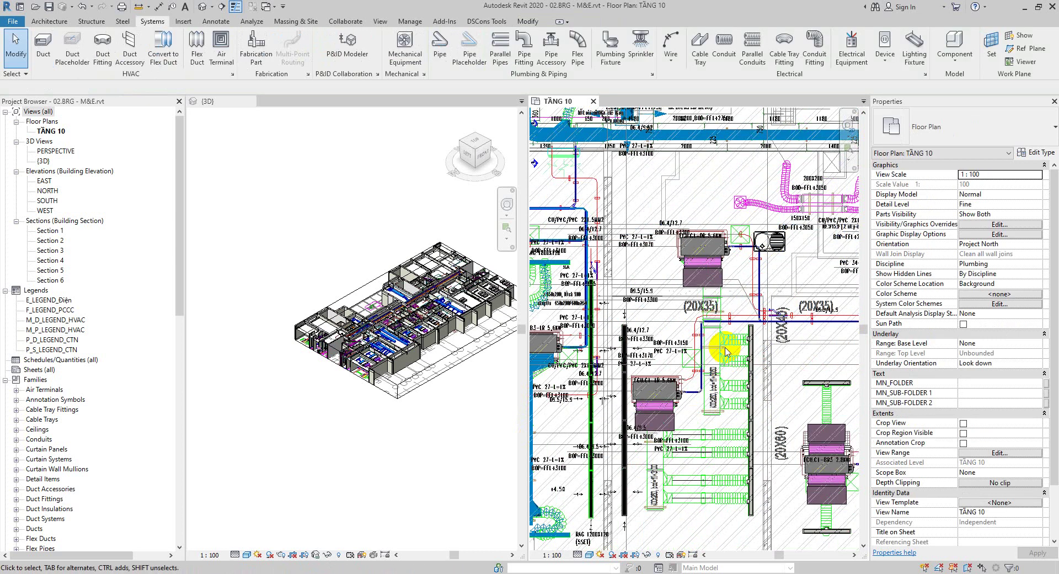
Delete the silencers below the FCU.C1-DR and FCU.C1-LR 5.6KW fan coil units
scroll(765, 279, "down", 1)
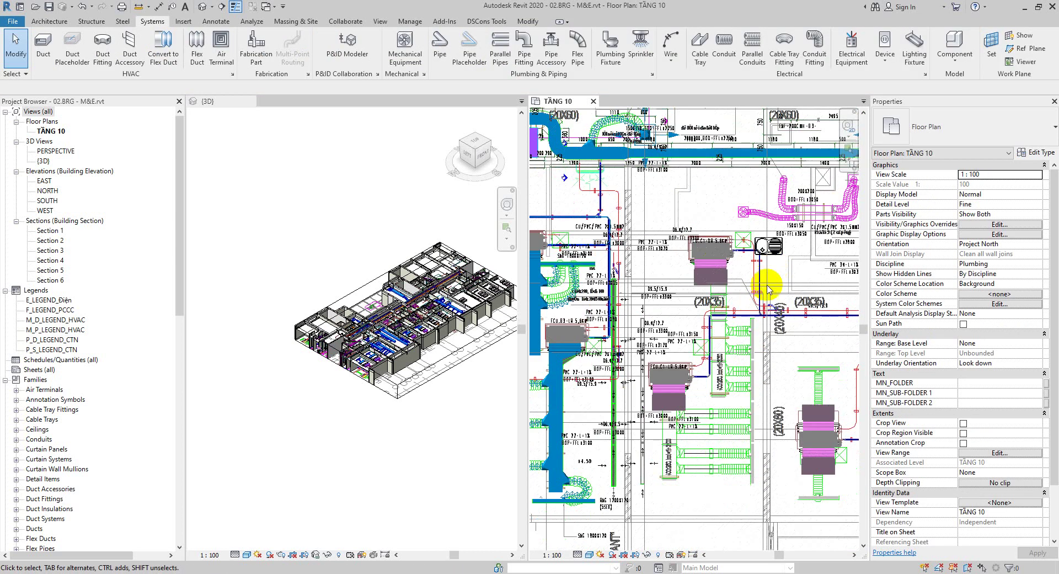
left_click(709, 286)
key("Delete")
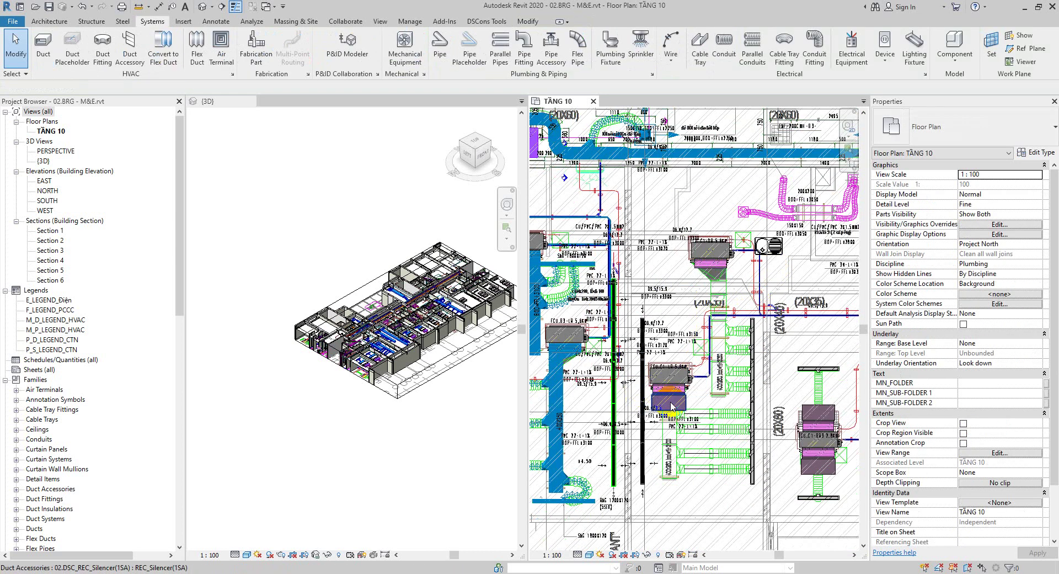
left_click(669, 407)
key("Delete")
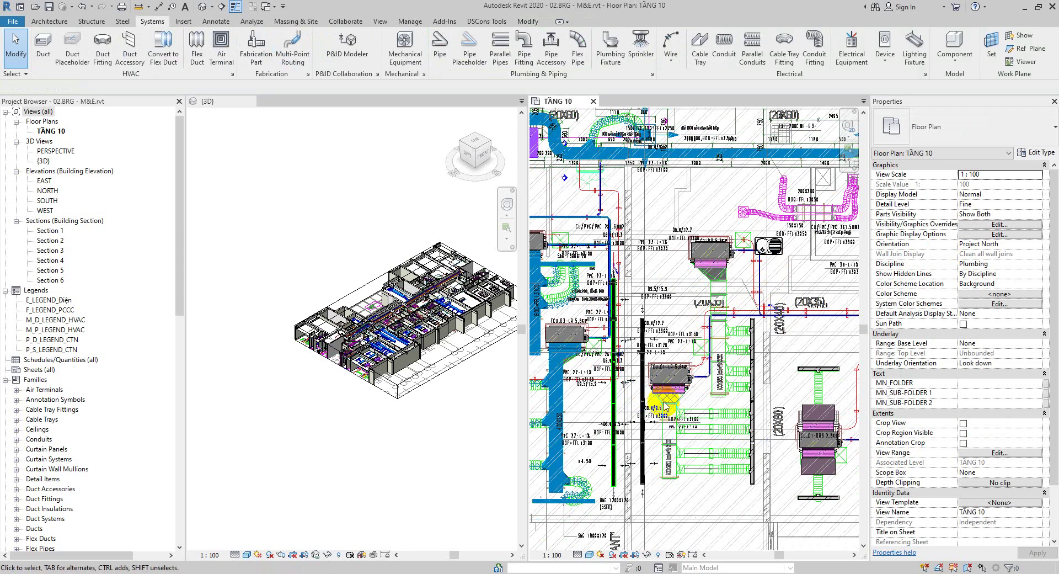
Change the upper silencer of the fan coil unit between grids SN1 and SP to type REC_Silencer(1RA)
scroll(731, 277, "up", 2)
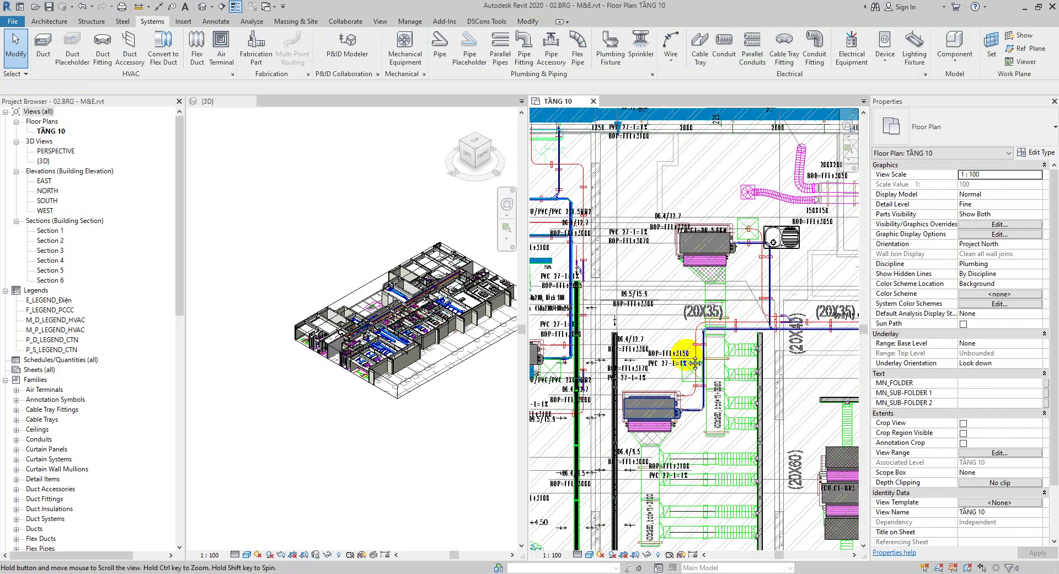
middle_click_drag(679, 357, 691, 263)
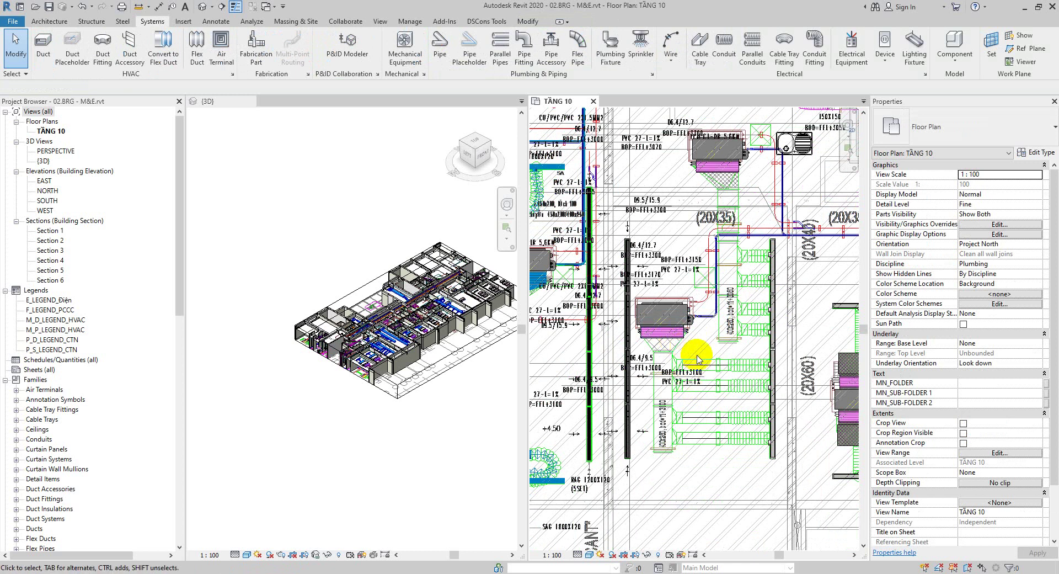
scroll(563, 342, "right", 3, "shift")
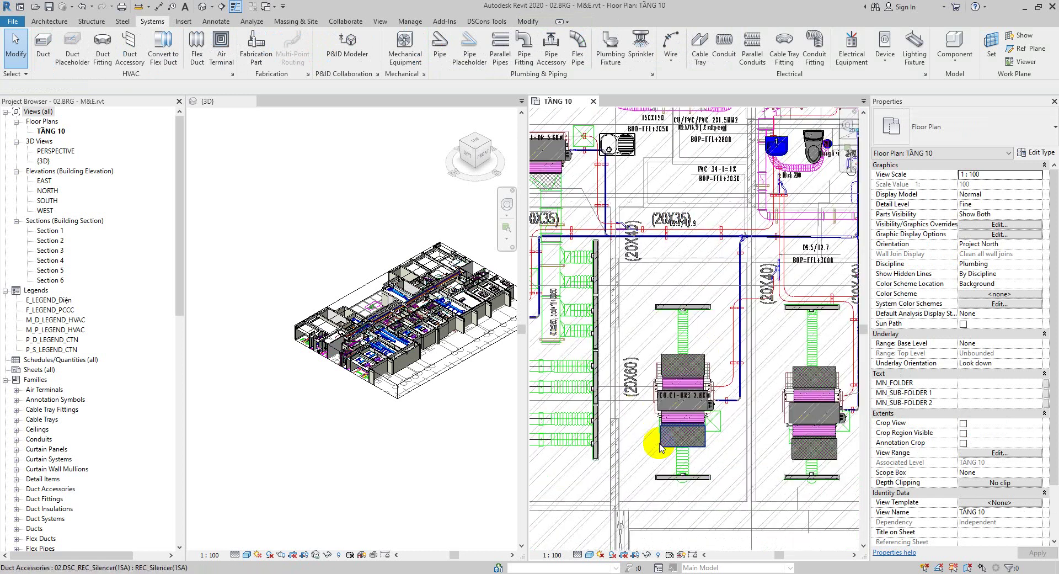
left_click(690, 448)
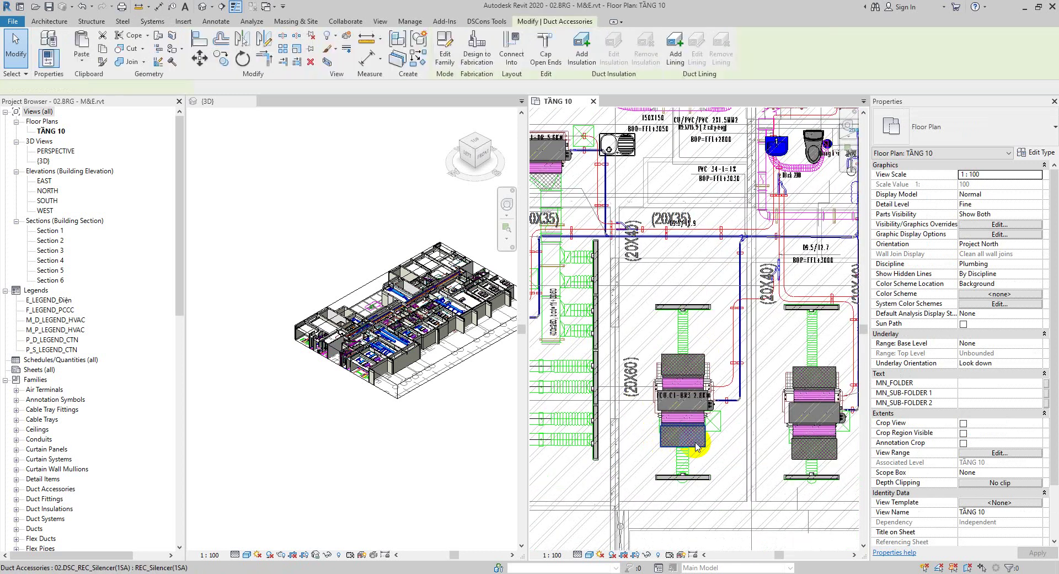
left_click(694, 358)
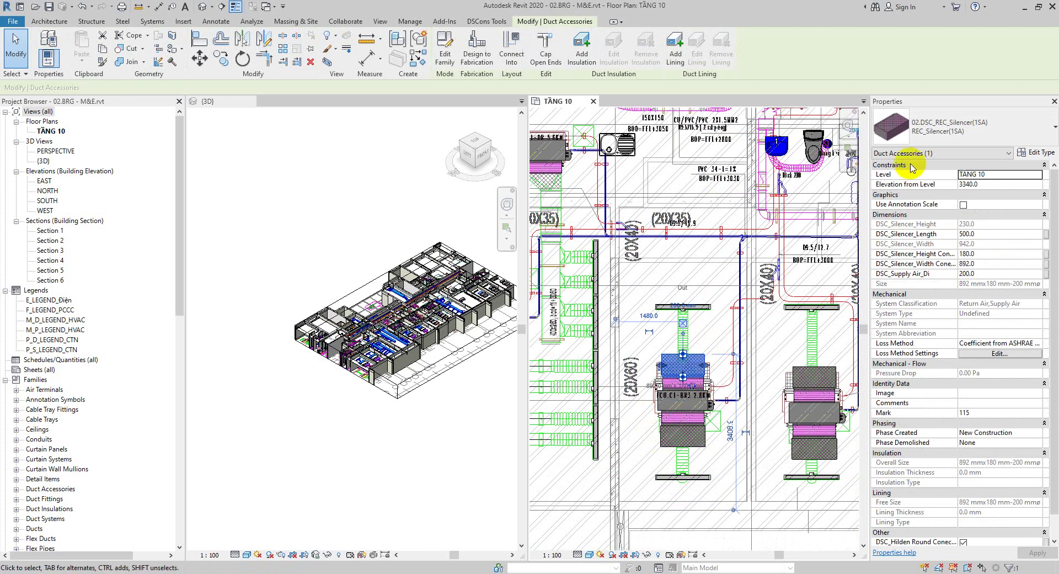
left_click(963, 122)
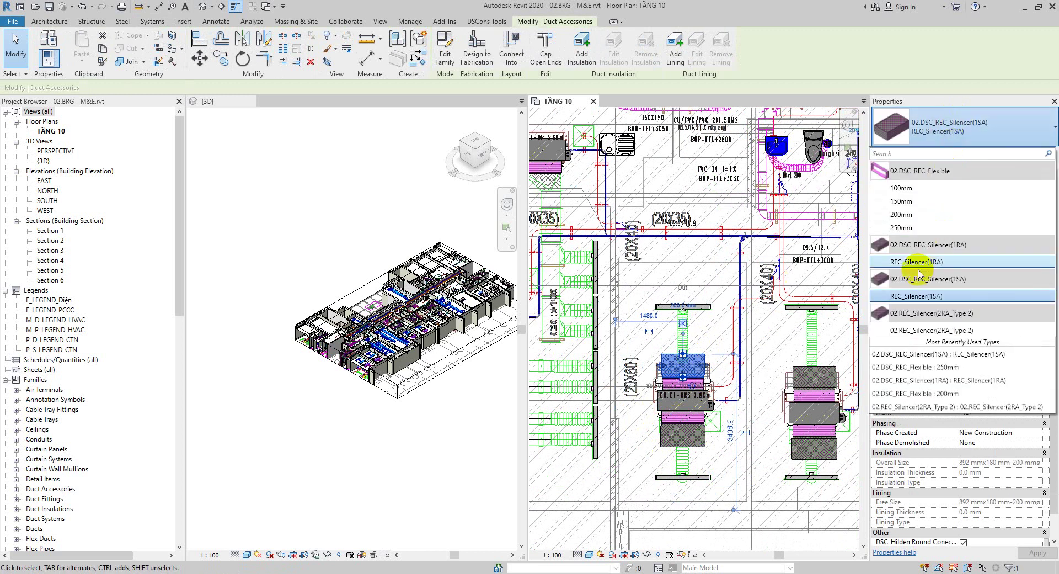
left_click(918, 263)
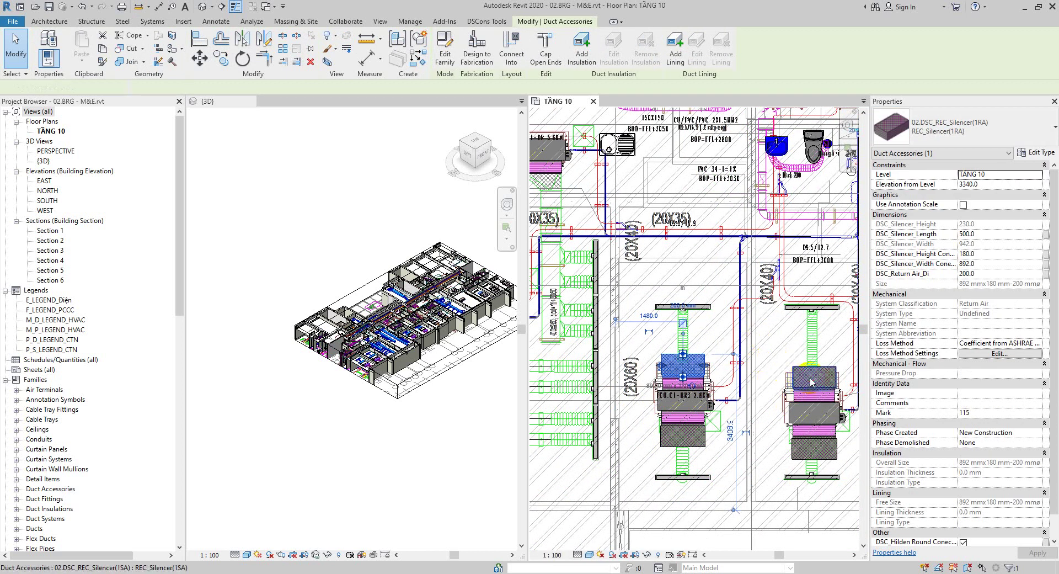
Change the upper silencers of the fan coil unit between grids SP and SQ and the FCU.C1-MR 4.5KW unit to type REC_Silencer(1RA)
left_click(841, 371)
left_click(942, 125)
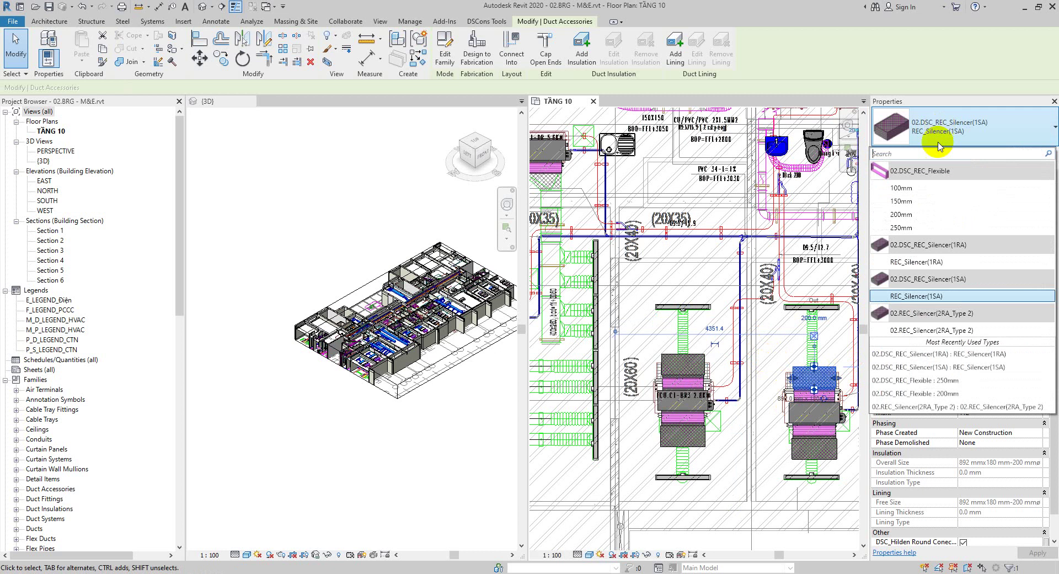
left_click(925, 263)
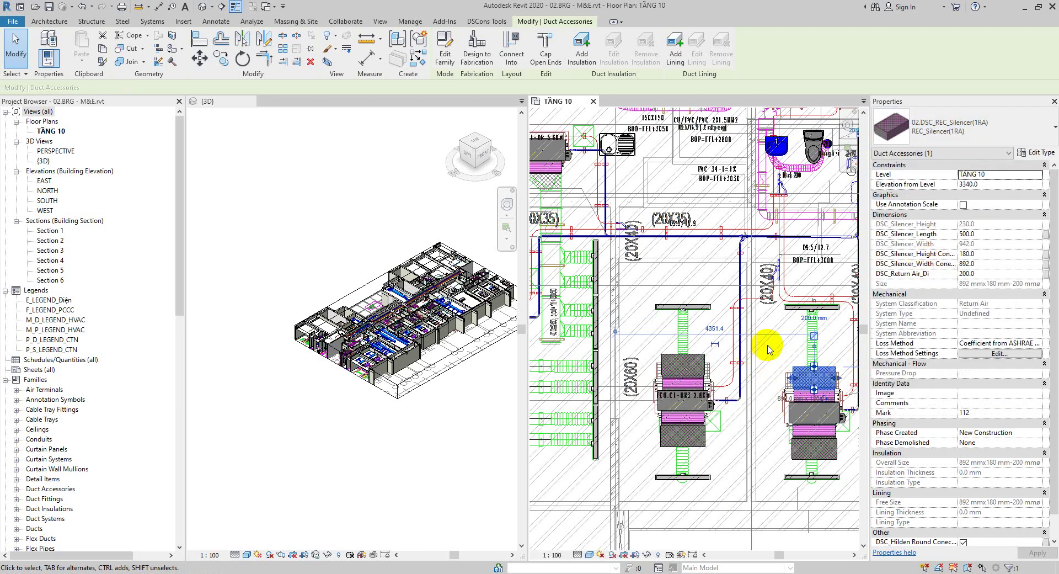
middle_click_drag(769, 349, 546, 300)
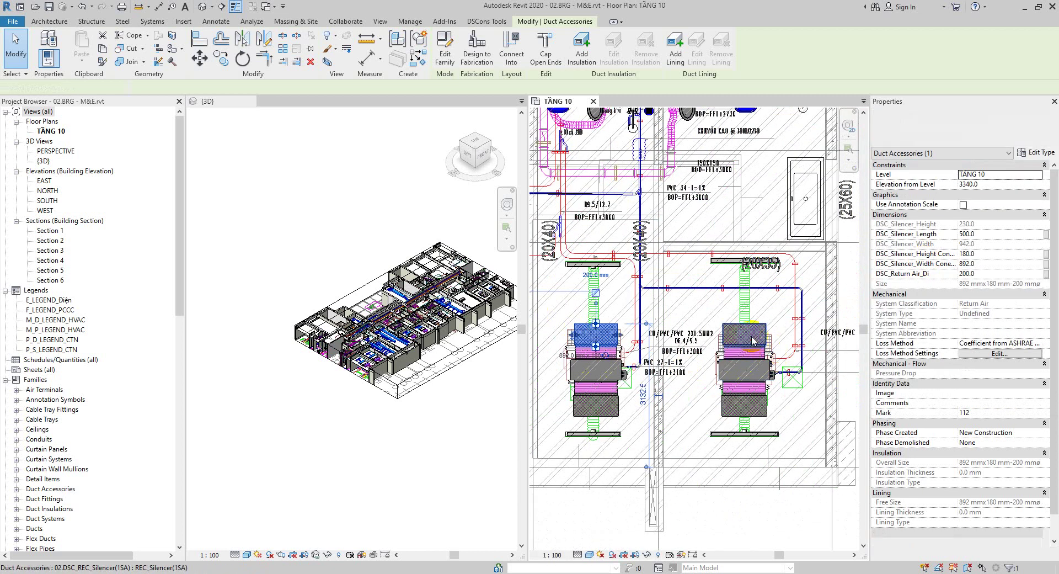
left_click(754, 340)
left_click(938, 126)
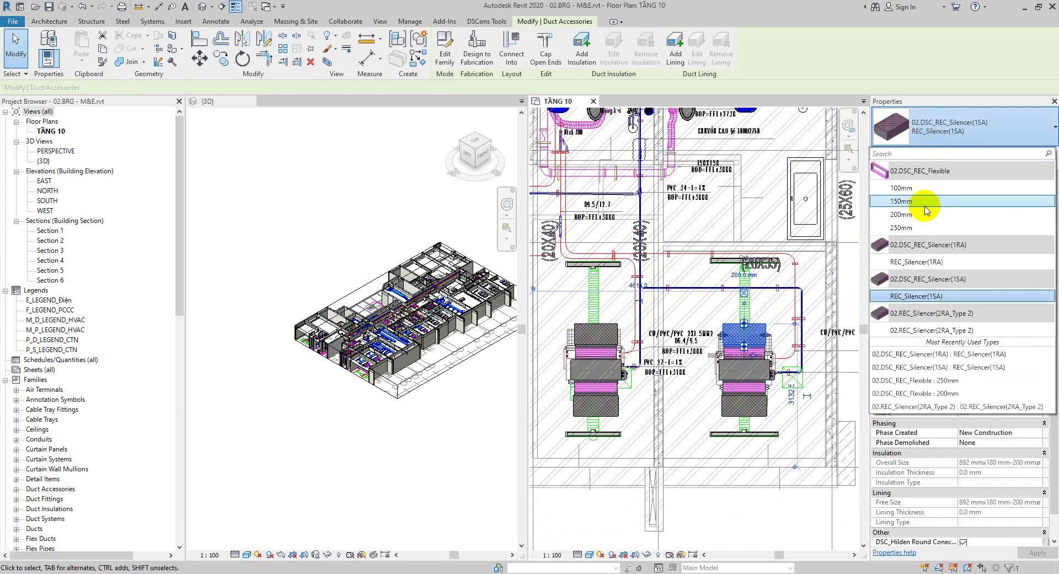
left_click(915, 262)
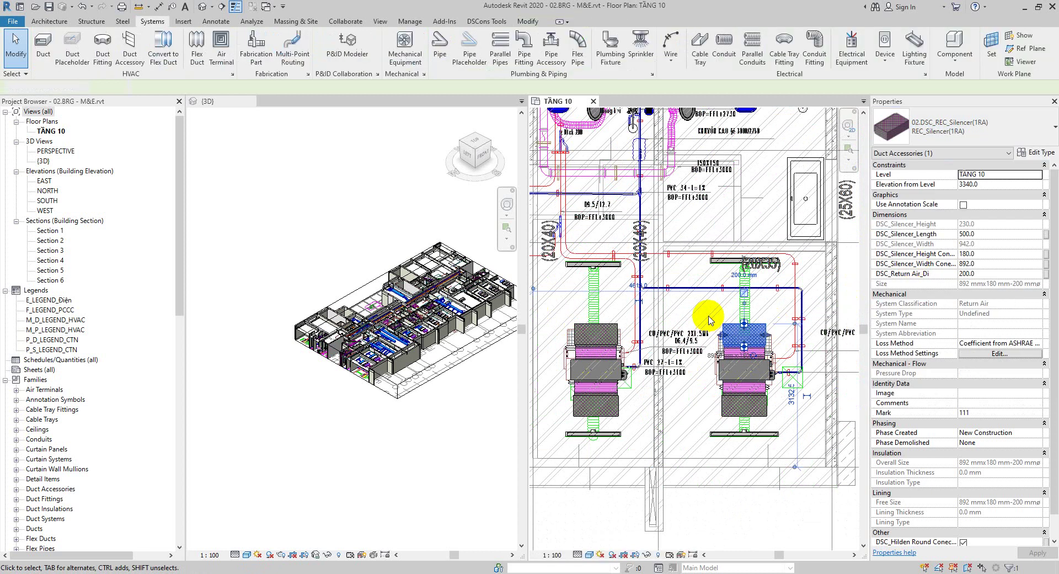
left_click(729, 314)
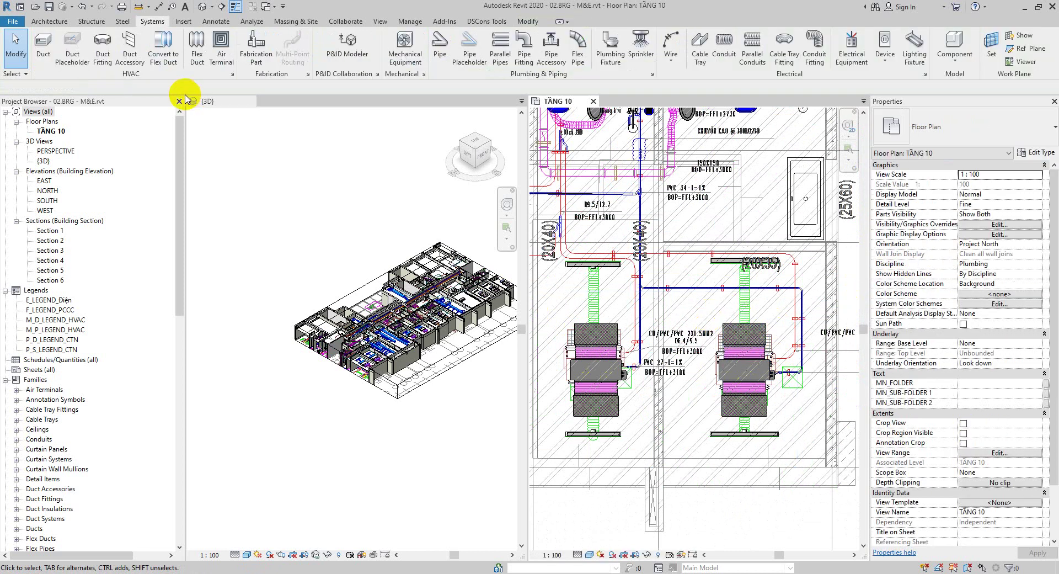
Draw a 200 mm flex duct of system type SUPPLY AIR-cấp lạnh from the upper linear diffuser to the FCU.C1-MR 4.5KW unit's upper silencer
left_click(197, 54)
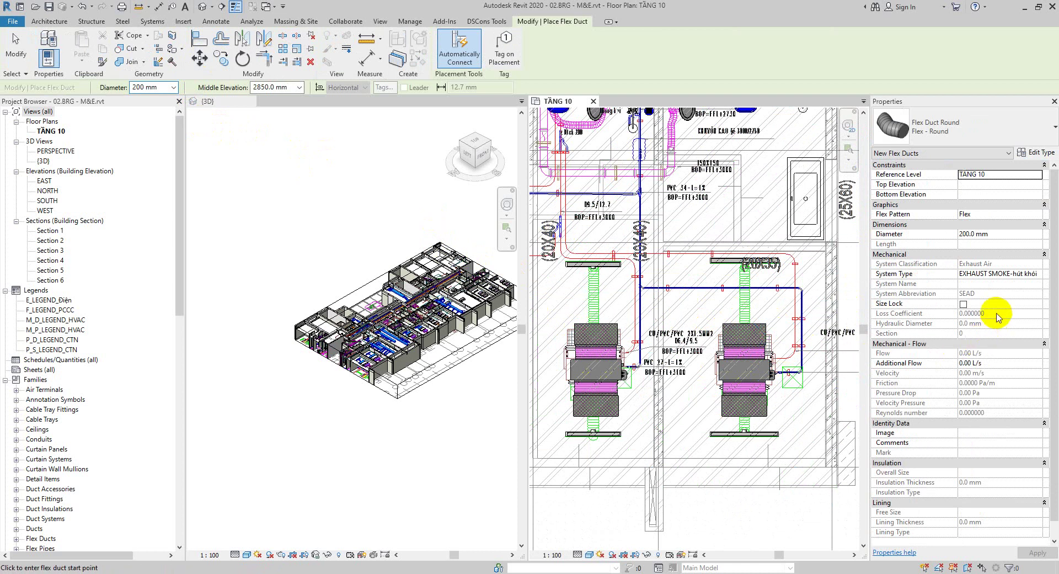
left_click(1037, 275)
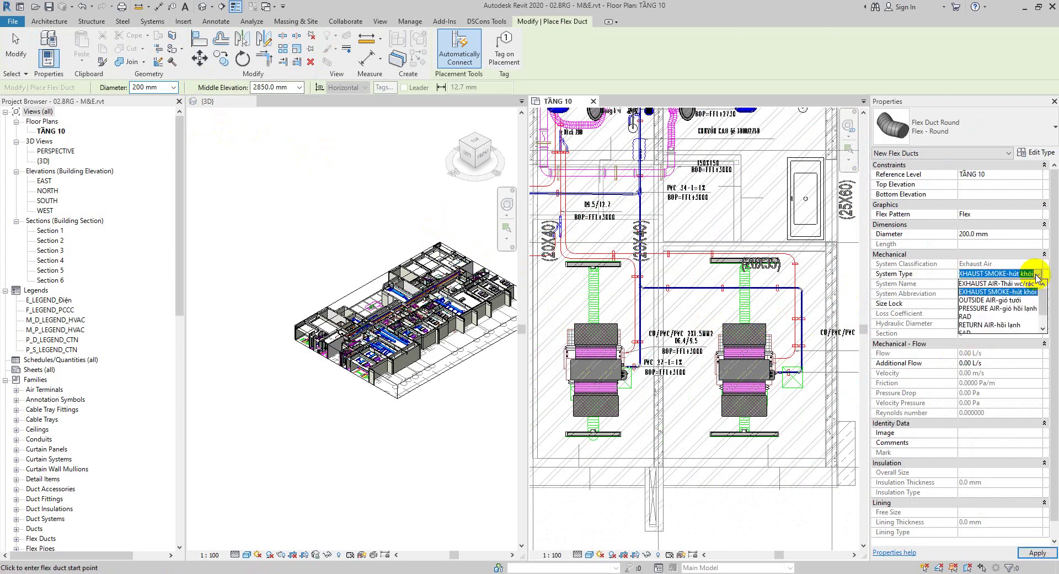
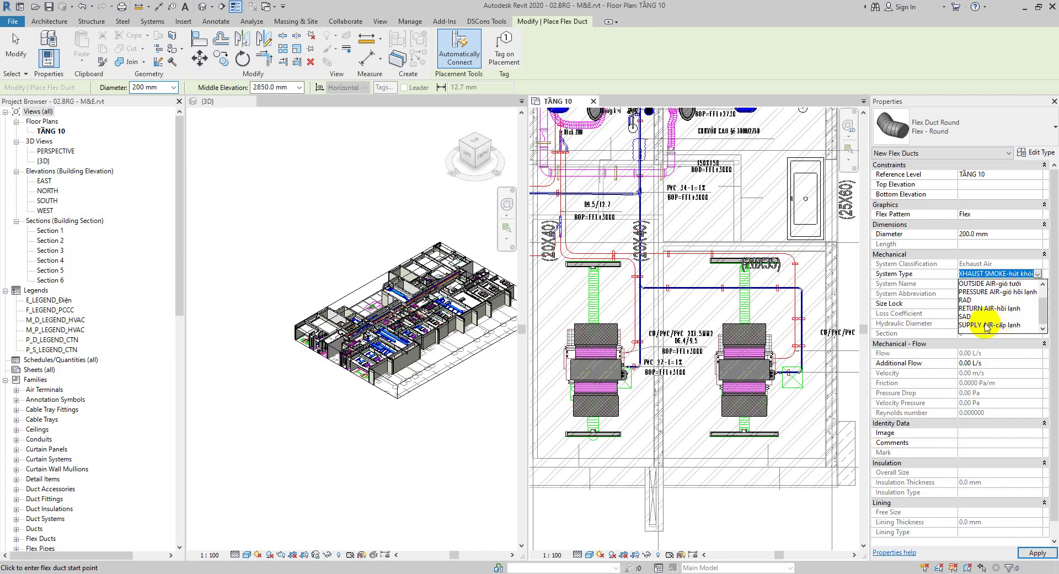
left_click(986, 326)
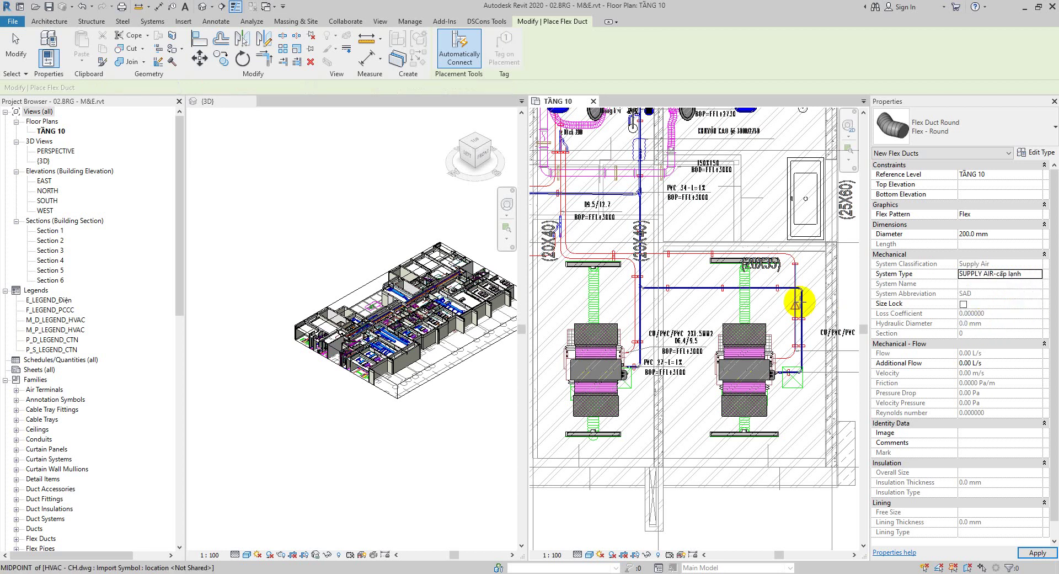
scroll(746, 312, "up", 3)
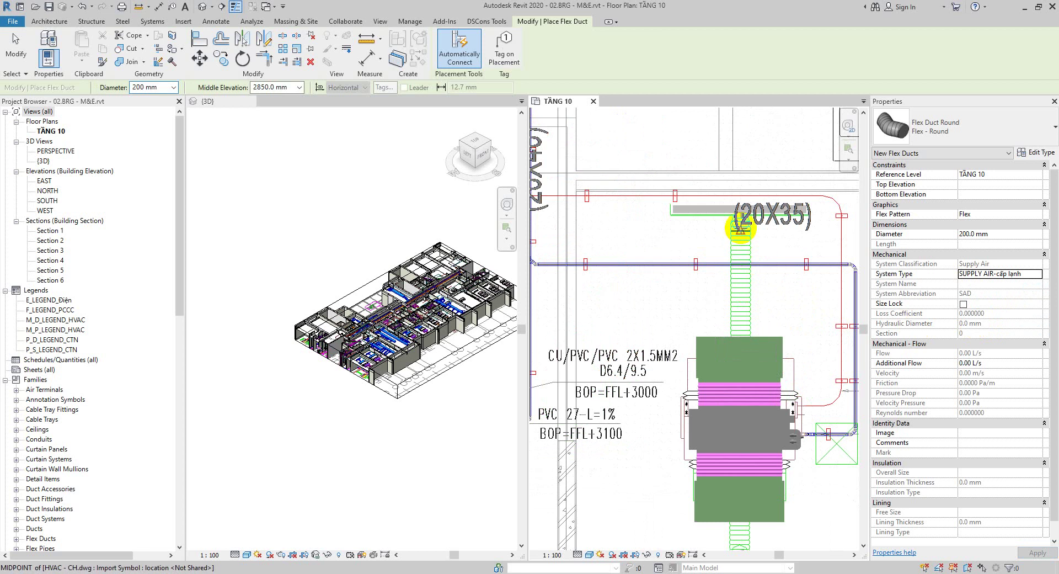
left_click(740, 228)
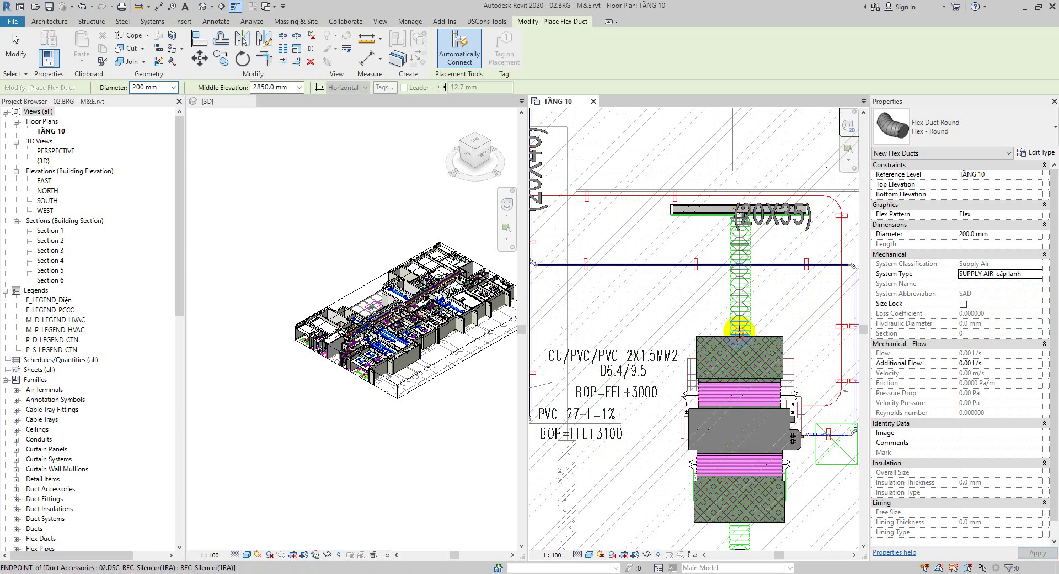
left_click(739, 334)
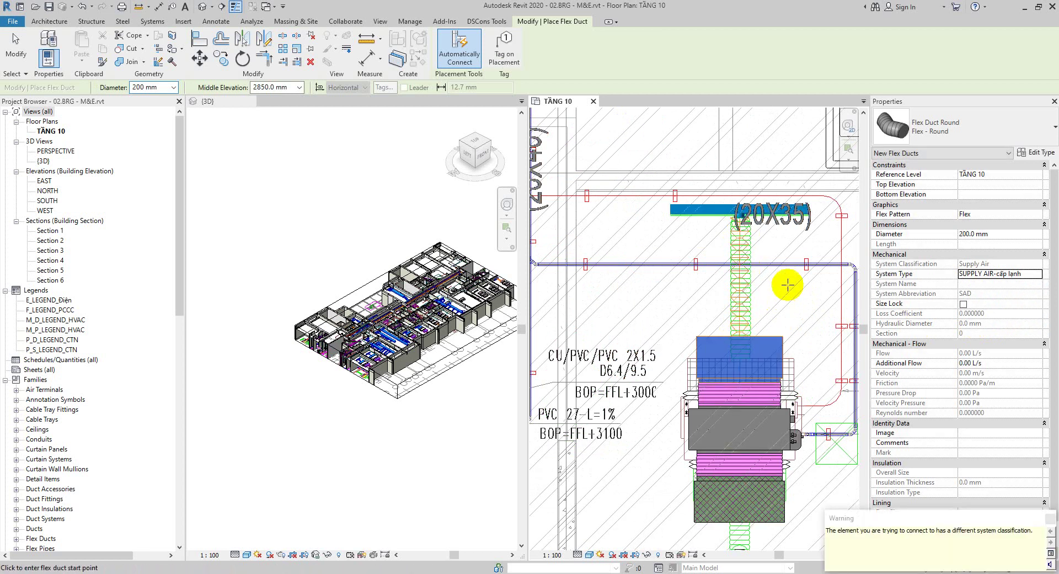
scroll(686, 268, "down", 2)
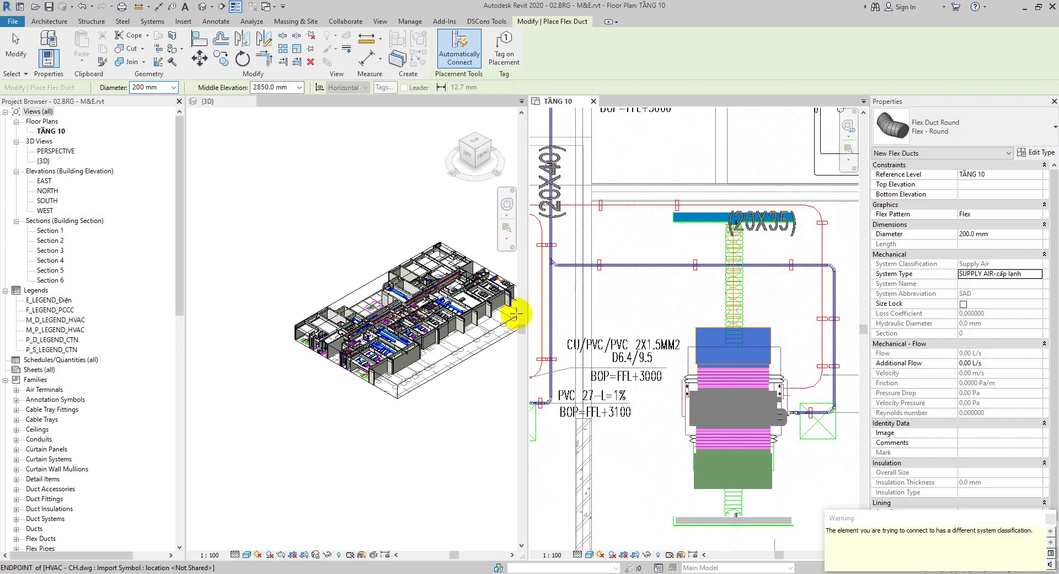
scroll(461, 307, "up", 6)
left_click(428, 331)
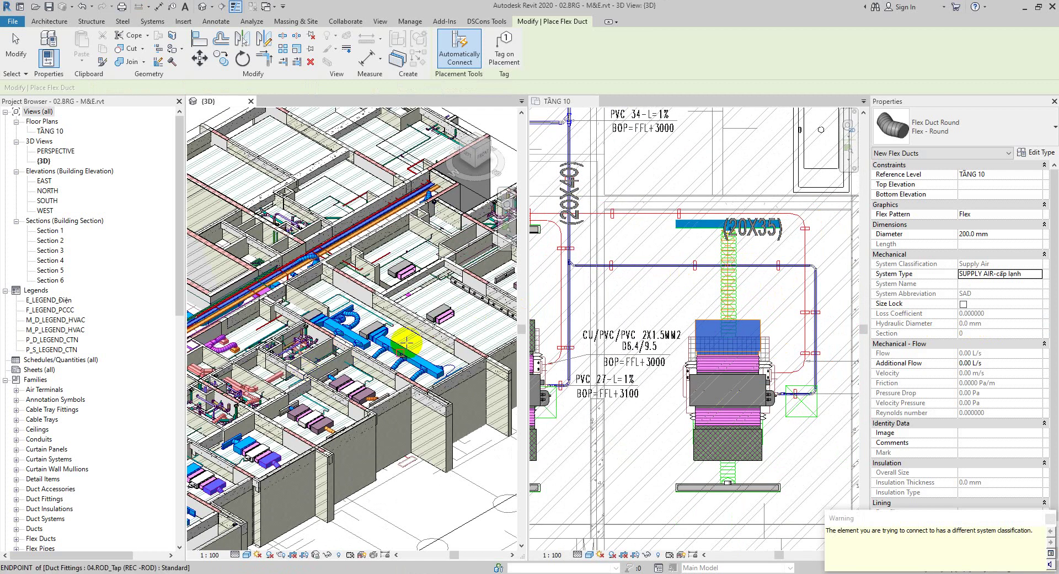
scroll(434, 343, "up", 4)
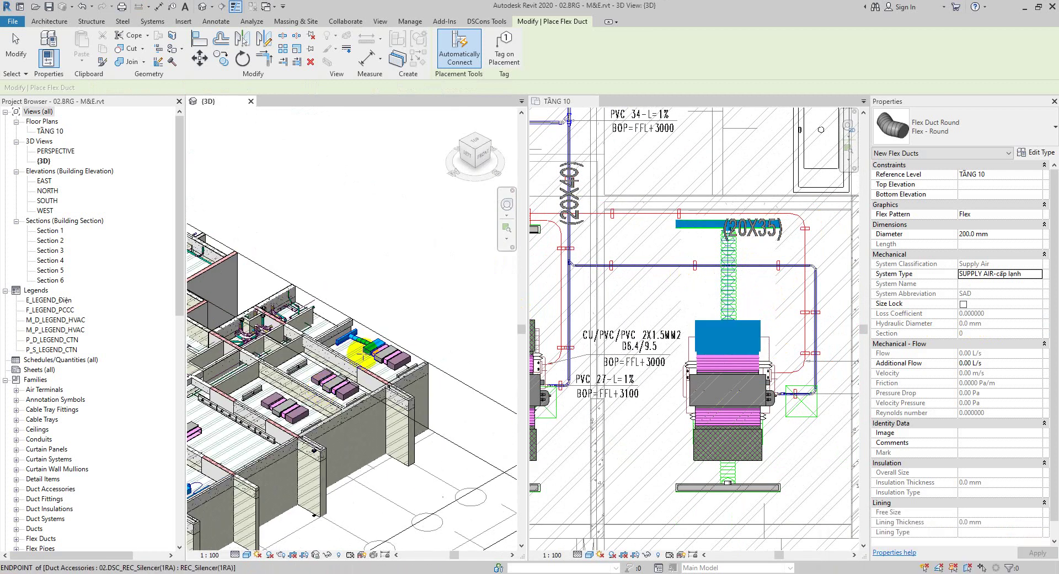
left_click(788, 445)
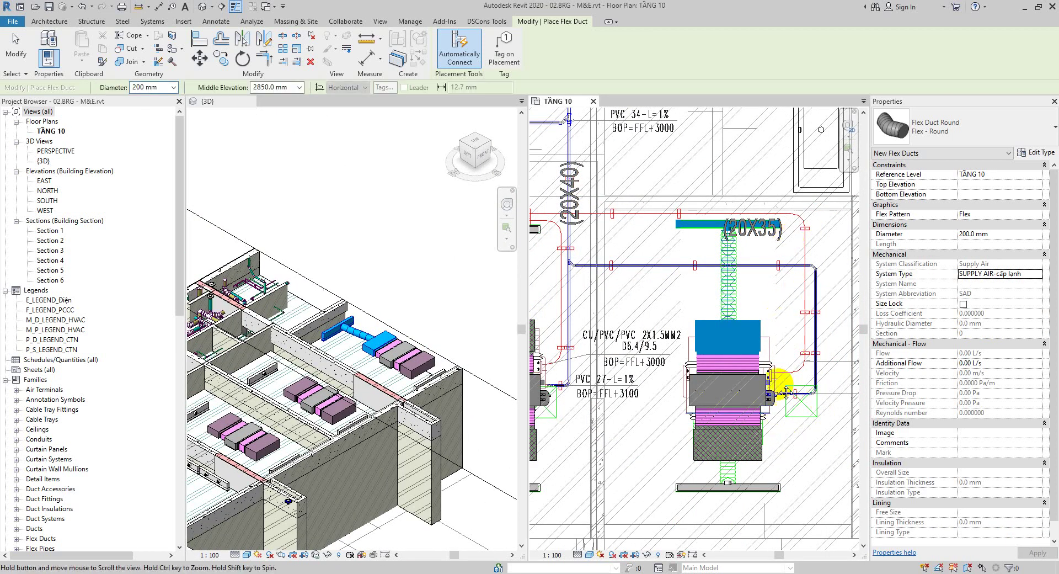
Nudge the FCU.C1-MR 4.5KW fan coil unit about 340 mm up the plan, toward its upper diffuser
middle_click_drag(780, 385, 793, 271)
scroll(783, 373, "up", 4)
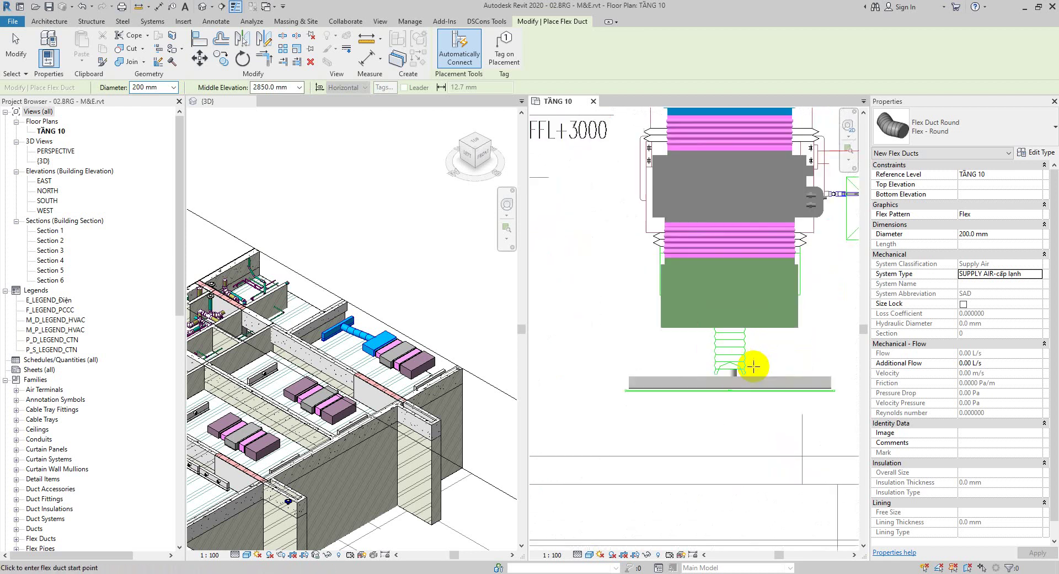
key("Escape")
left_click(719, 184)
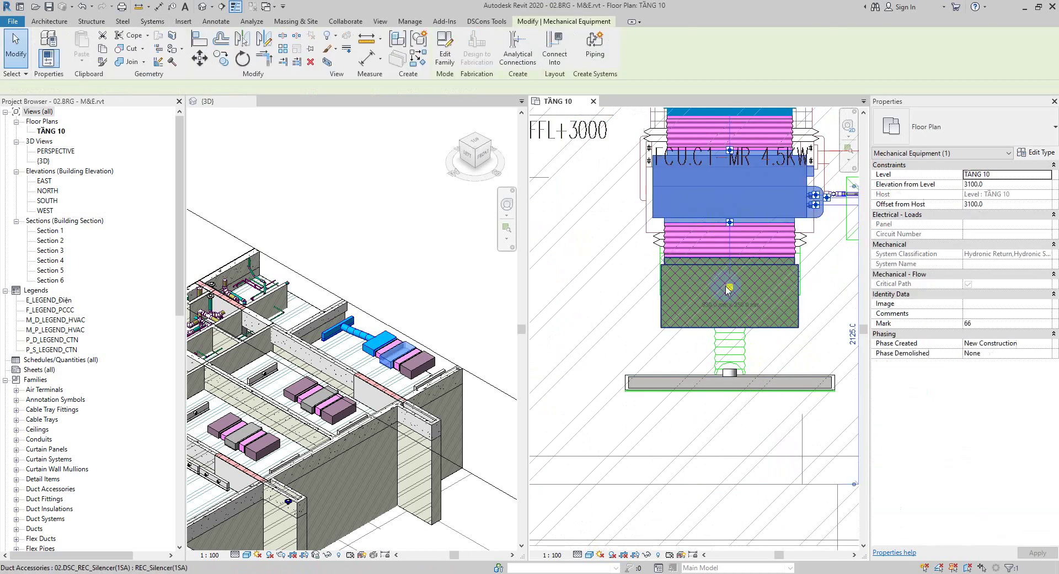
key("Up")
key("Up")
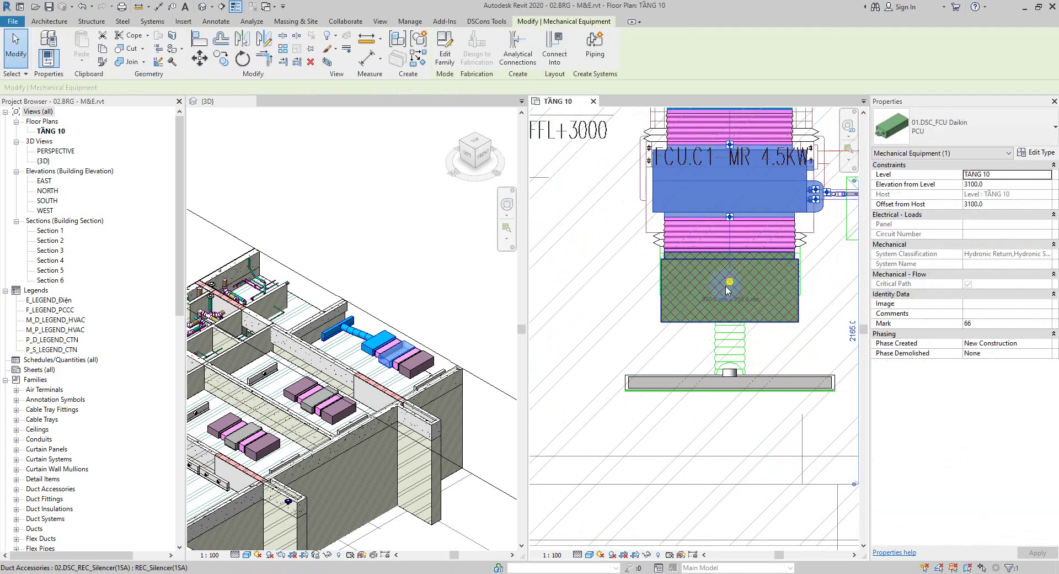
key("Up")
key("Up")
key("Up")
key("Up")
key("Up")
key("Up")
key("Up")
key("Up")
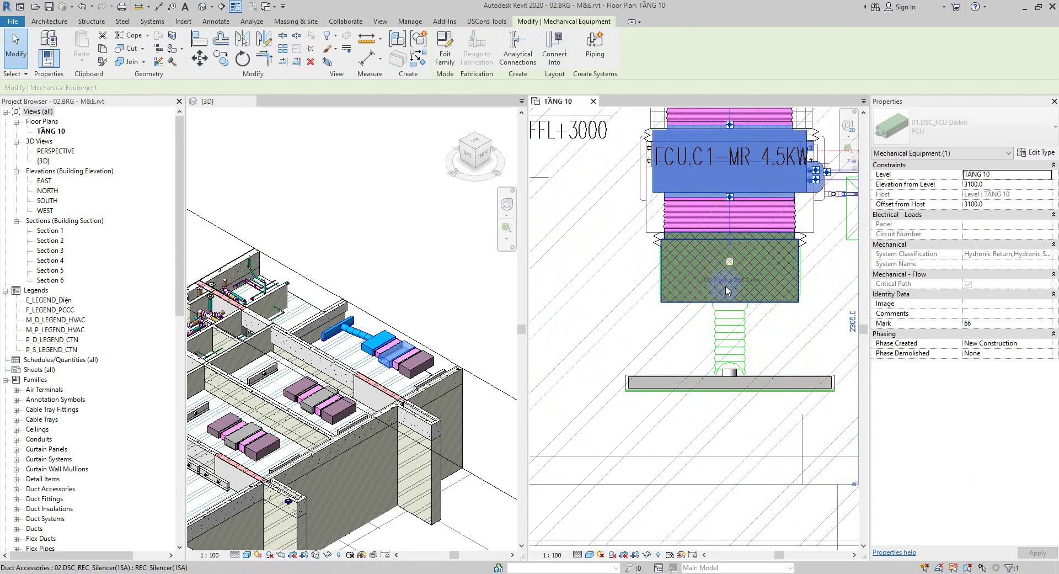
key("Up")
key("Up")
key("Up")
key("Up")
key("Up")
key("Up")
key("Up")
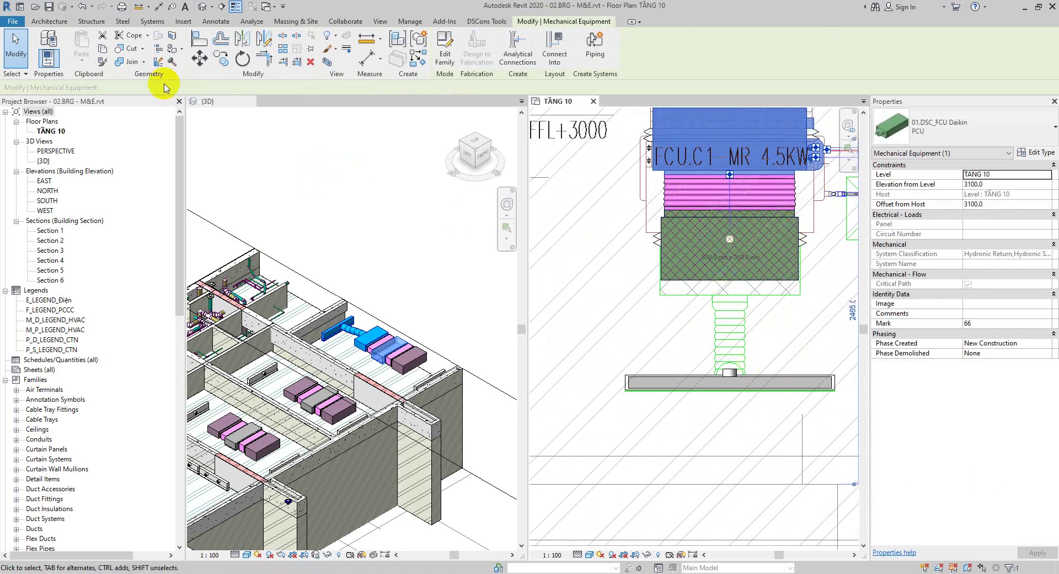
Draw a 200 mm supply air flex duct from the upper diffuser to the upper silencer of the fan coil unit between grids SP and SQ
left_click(151, 22)
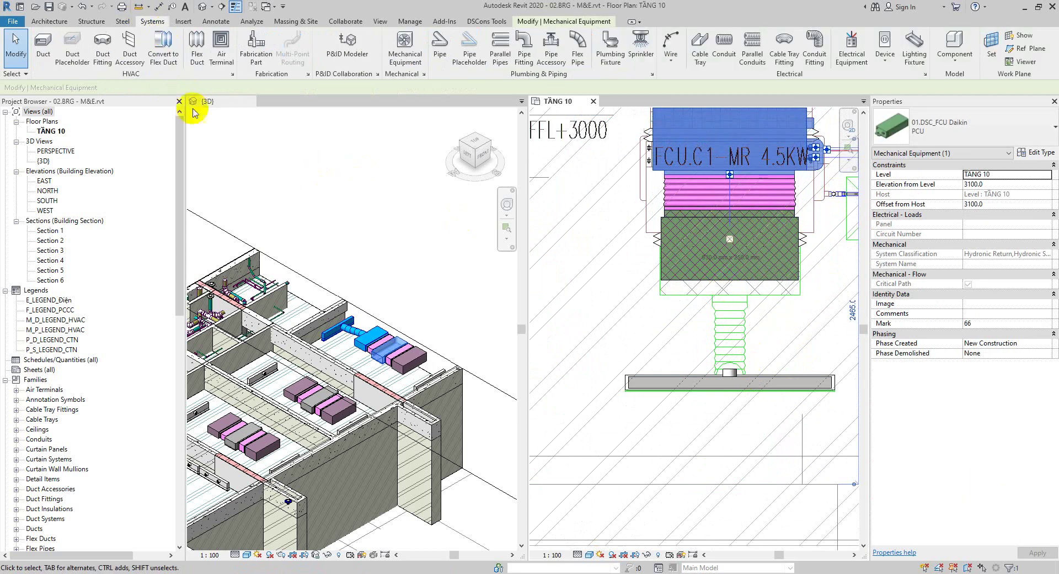
left_click(202, 58)
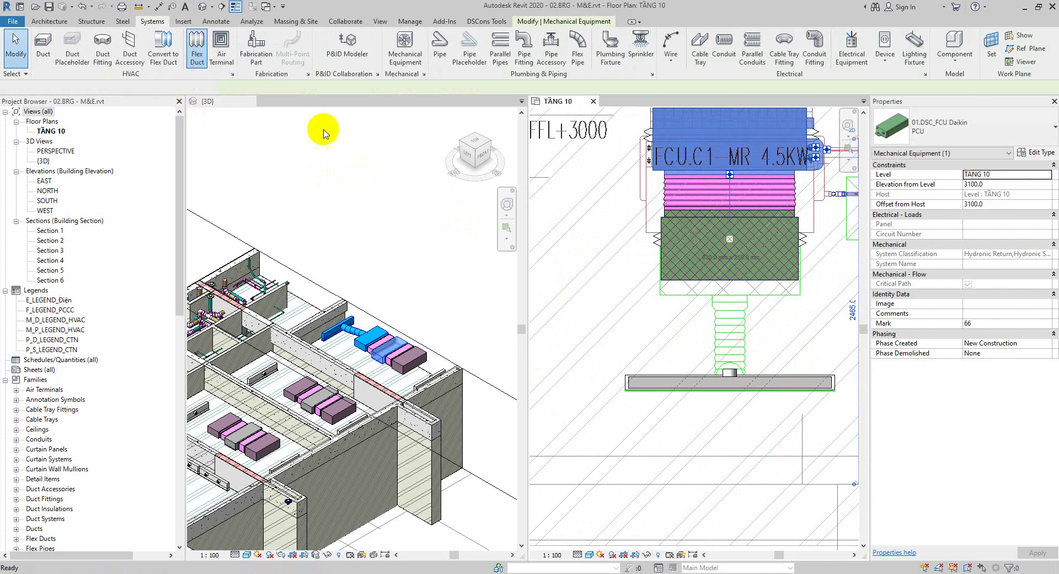
scroll(852, 303, "down", 5)
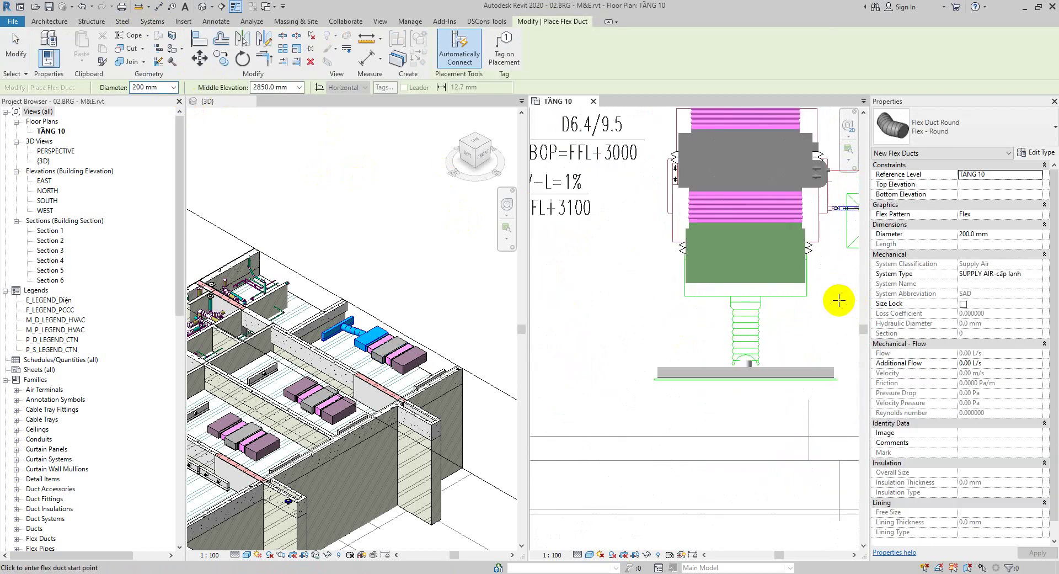
left_click(593, 112)
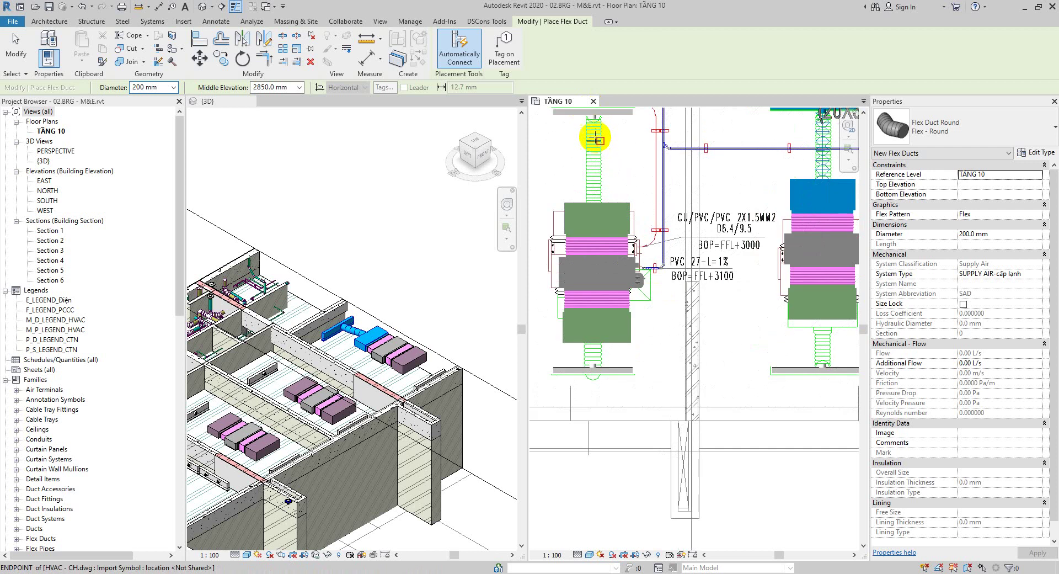
scroll(587, 135, "up", 1)
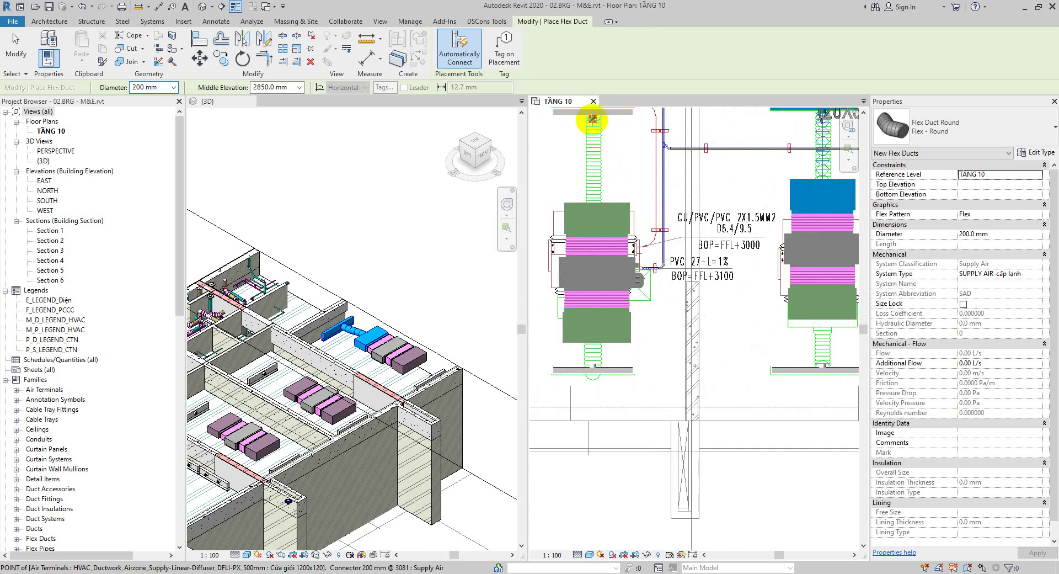
left_click(596, 203)
scroll(762, 270, "down", 1)
scroll(762, 270, "down", 1)
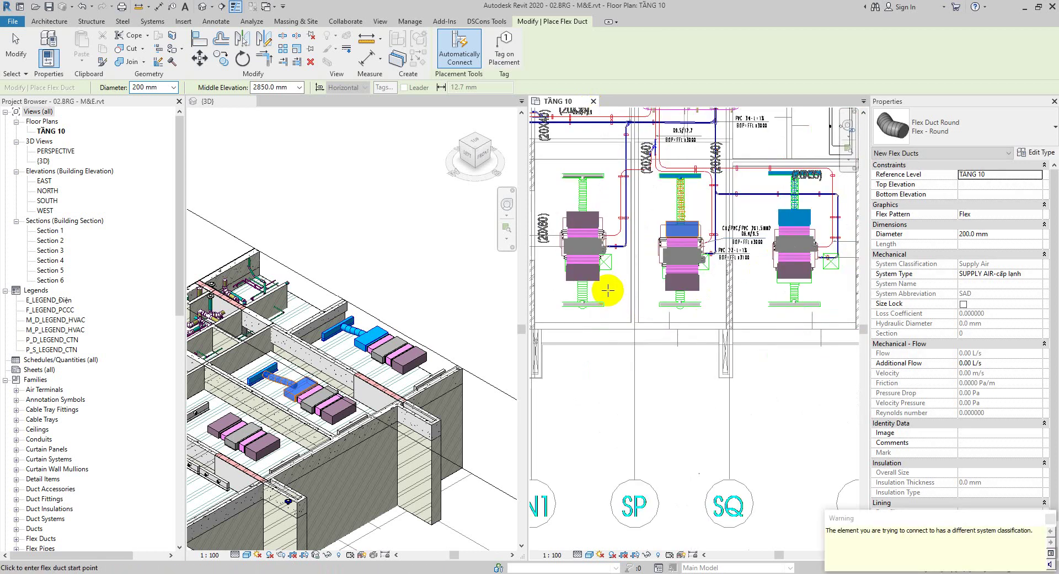
Connect the upper diffuser and upper silencer of the FCU.C1-BR3 2.8KW unit with a 200 mm supply air flex duct
middle_click_drag(575, 256, 693, 256)
scroll(751, 218, "up", 2)
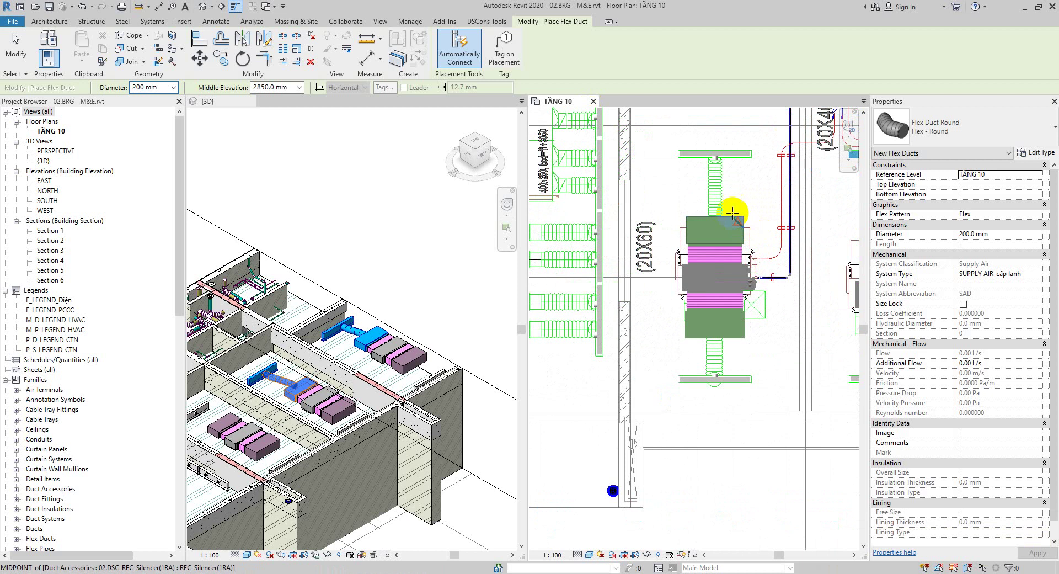
left_click(716, 215)
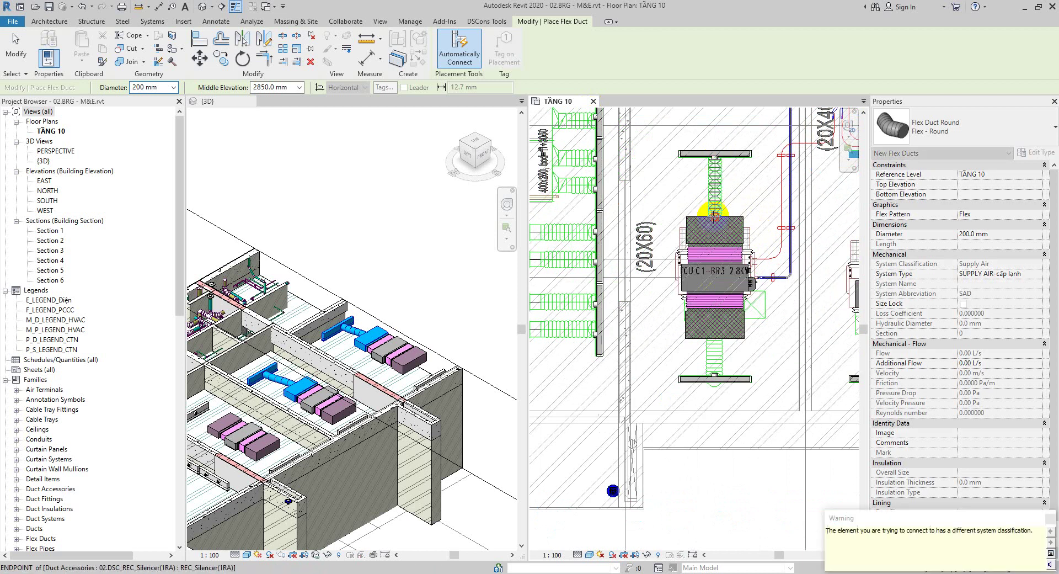
middle_click_drag(778, 359, 754, 265)
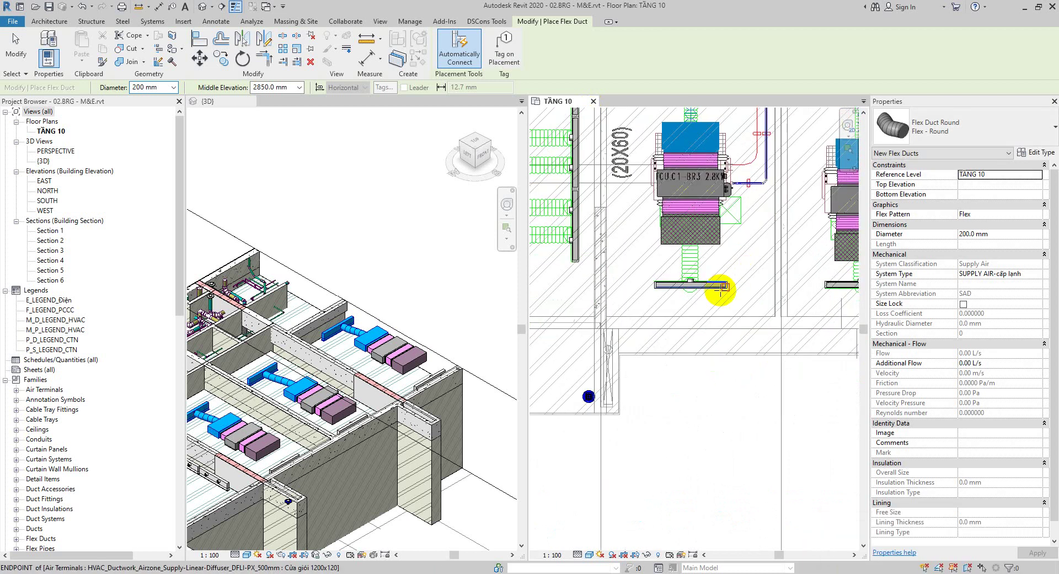
scroll(728, 309, "down", 1)
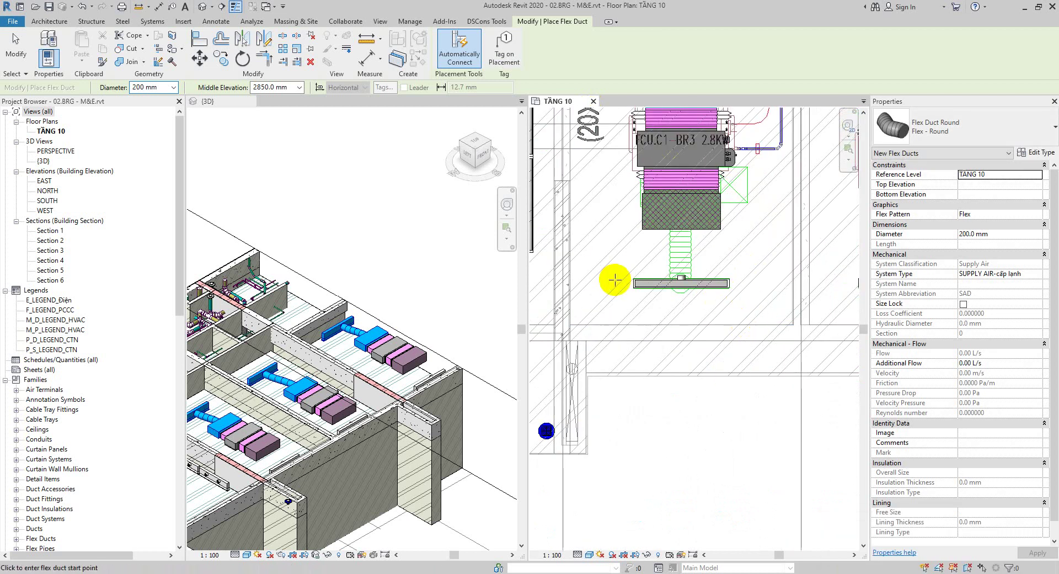
scroll(672, 353, "down", 1)
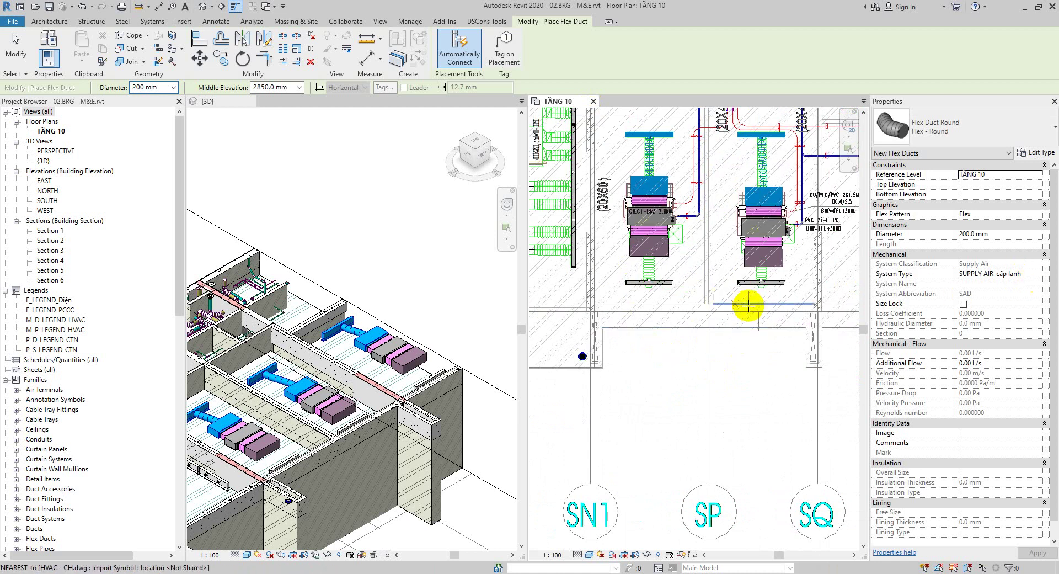
middle_click_drag(701, 326, 648, 339)
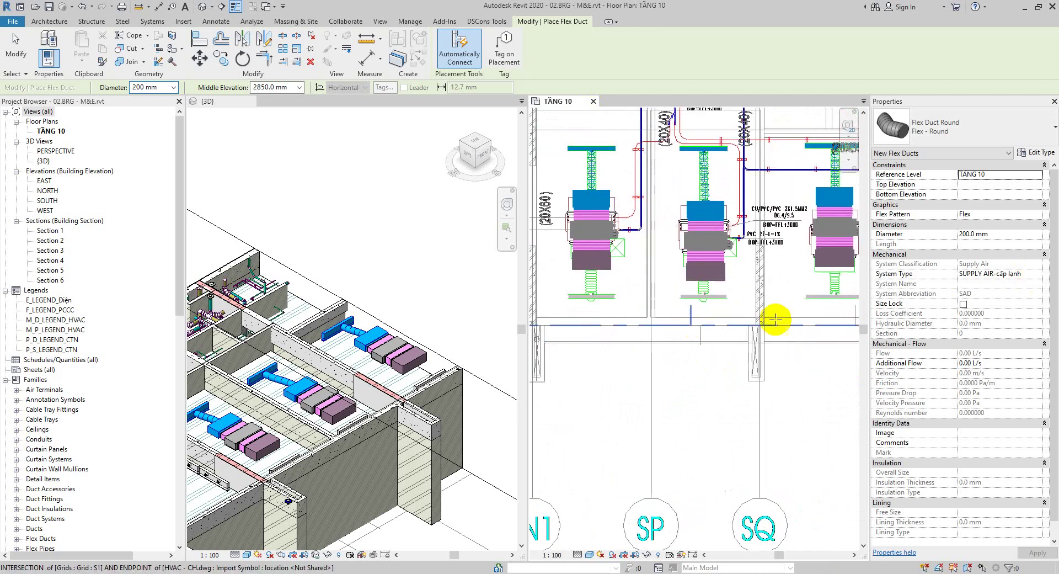
left_click(1038, 274)
left_click(1003, 309)
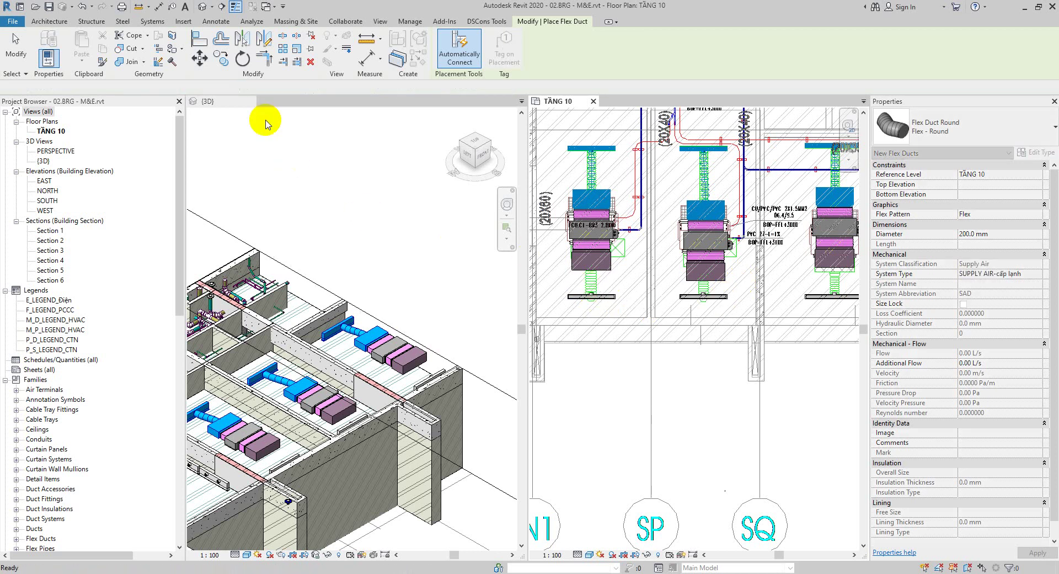
key("Escape")
Try to draw a 200 mm RETURN AIR-hồi lạnh flex duct from the lower linear diffuser to the FCU.C1-BR3 2.8KW unit's lower silencer
left_click(196, 45)
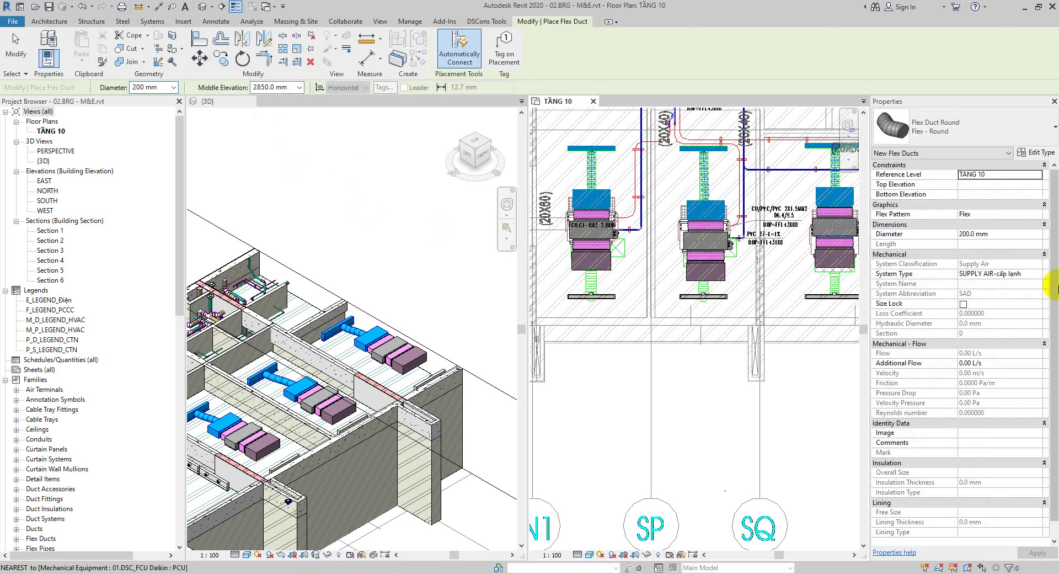
left_click(1038, 274)
left_click(1038, 274)
left_click(1008, 309)
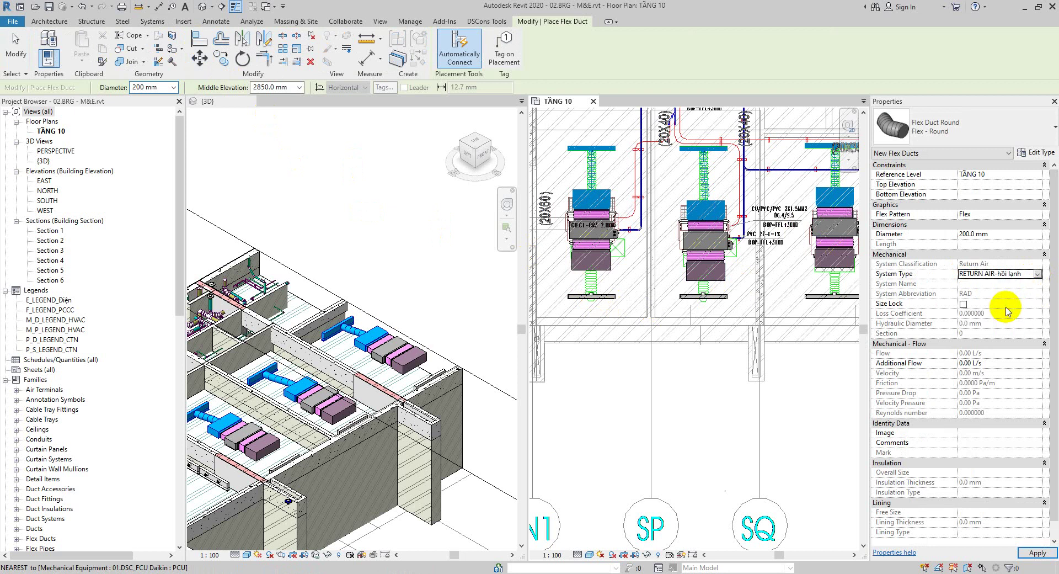
left_click(589, 293)
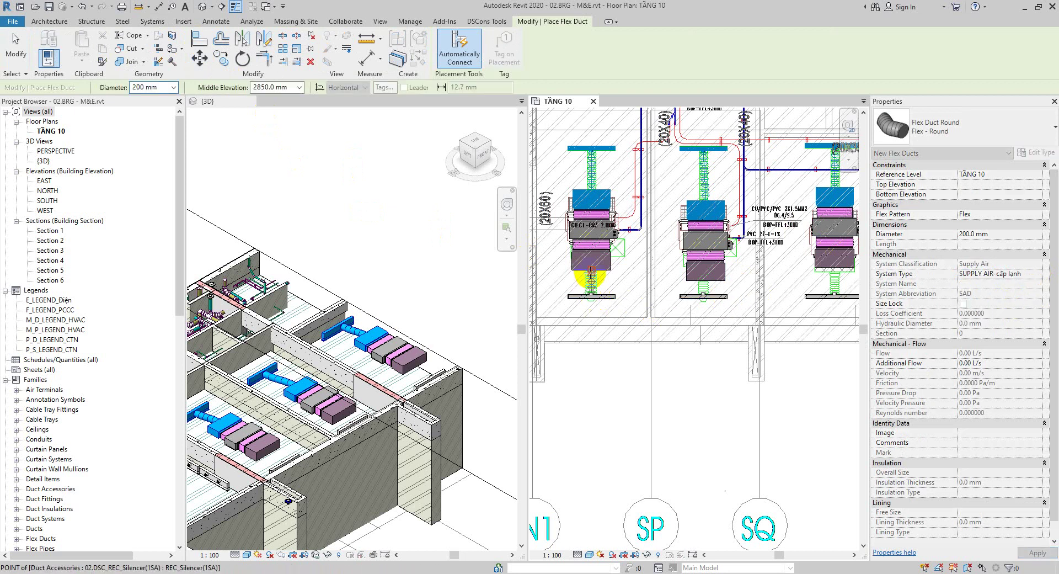
key("Escape")
key("Escape")
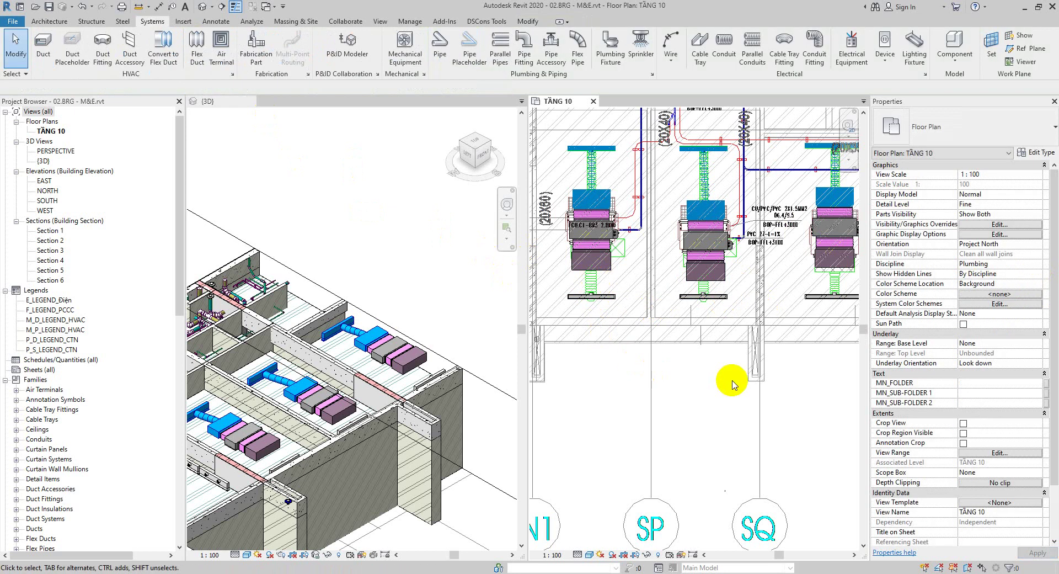
Connect the FCU.C1-BR3 2.8KW unit's lower diffuser and silencer with system type RETURN AIR-hồi lạnh applied, and undo that flex duct
scroll(657, 337, "down", 1)
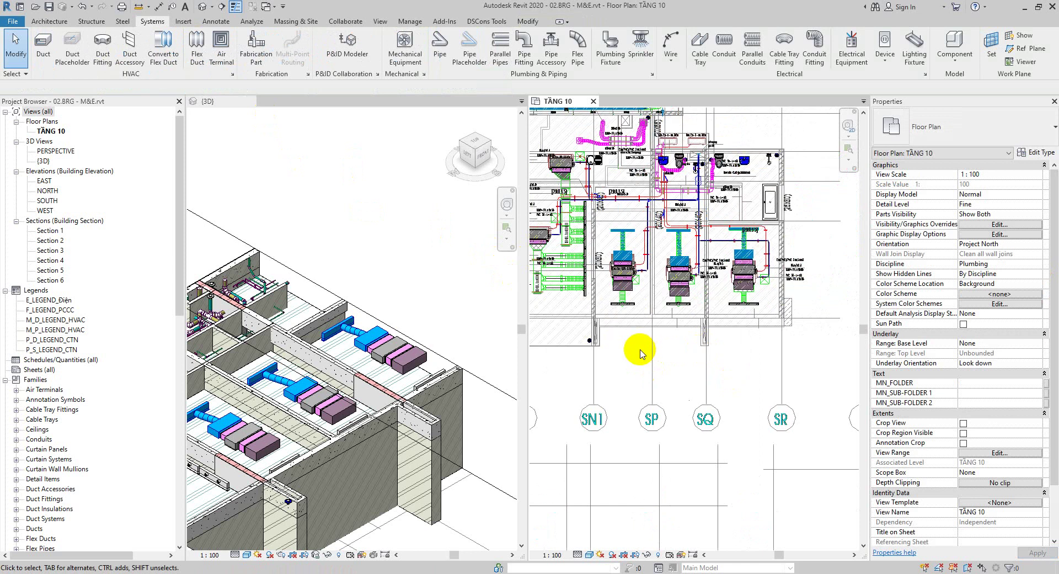
scroll(541, 331, "up", 1)
left_click(320, 394)
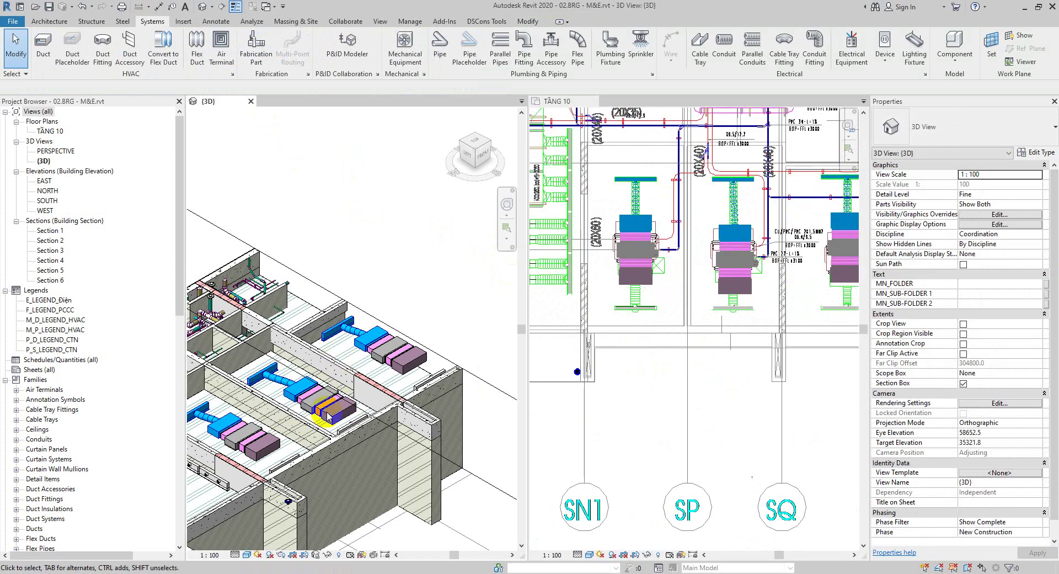
middle_click_drag(320, 394, 381, 420, "shift")
left_click(644, 413)
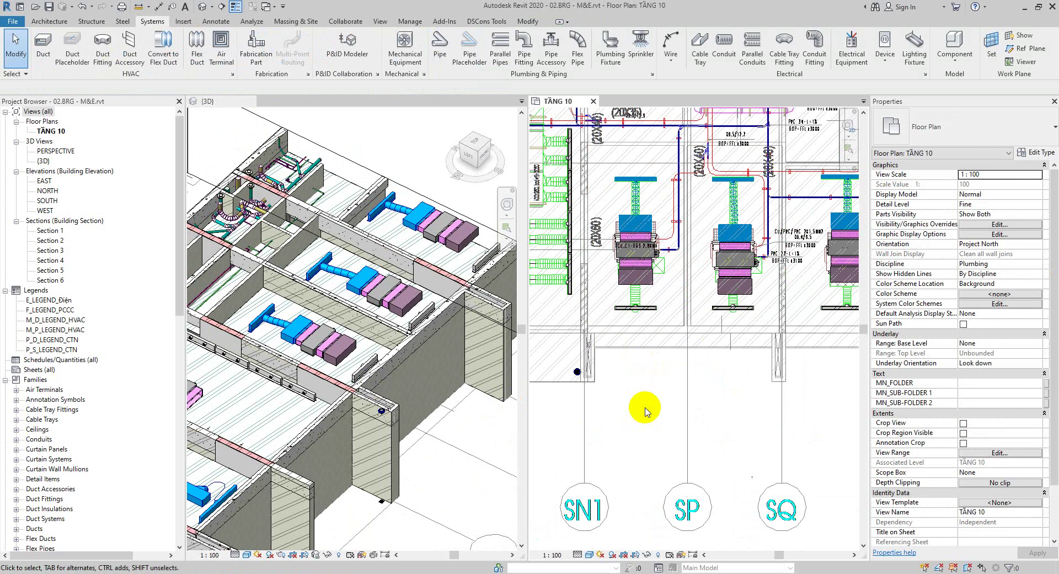
left_click(197, 47)
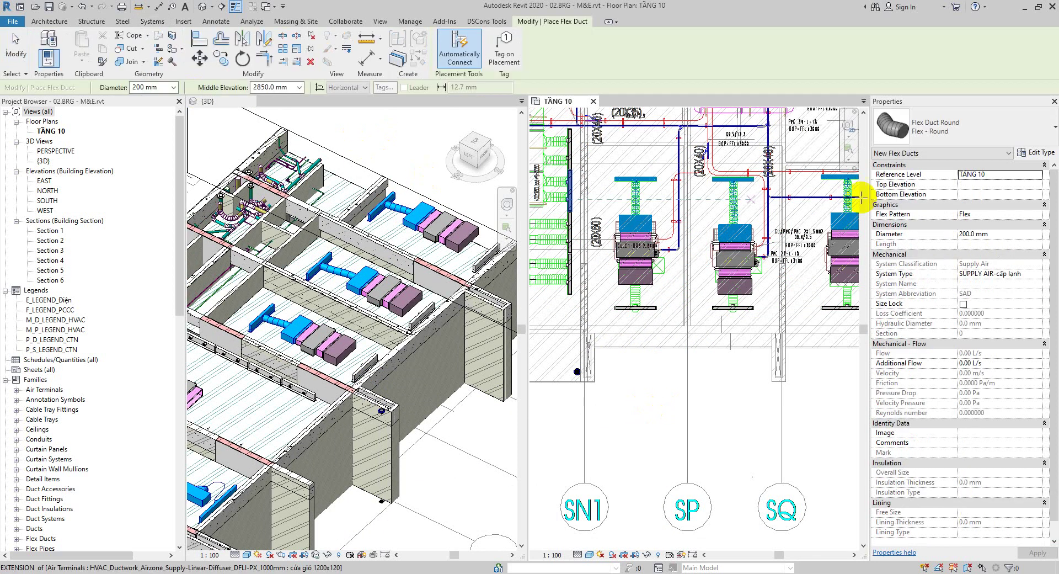
left_click(1036, 275)
left_click(996, 313)
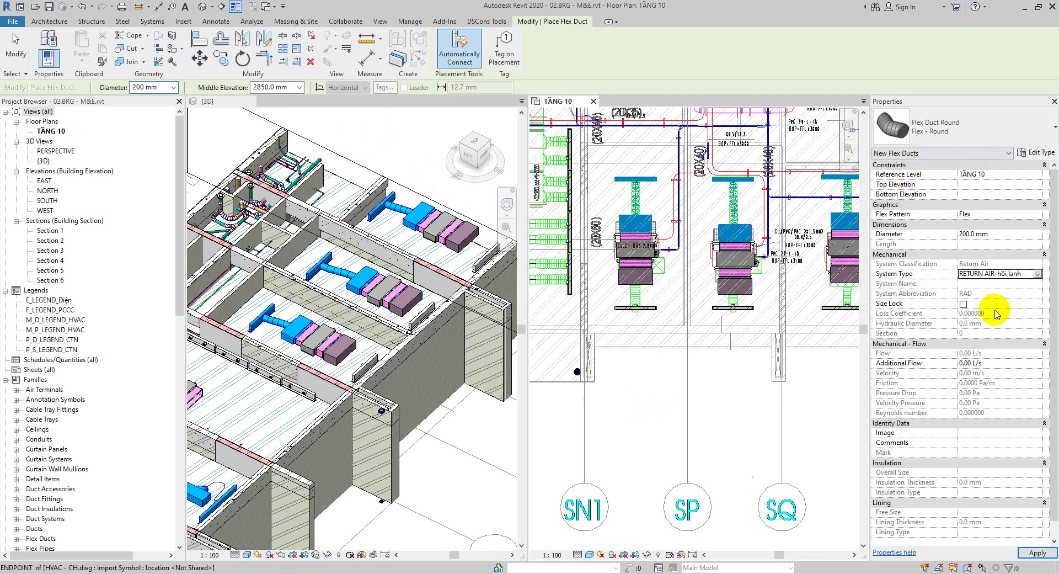
left_click(1036, 552)
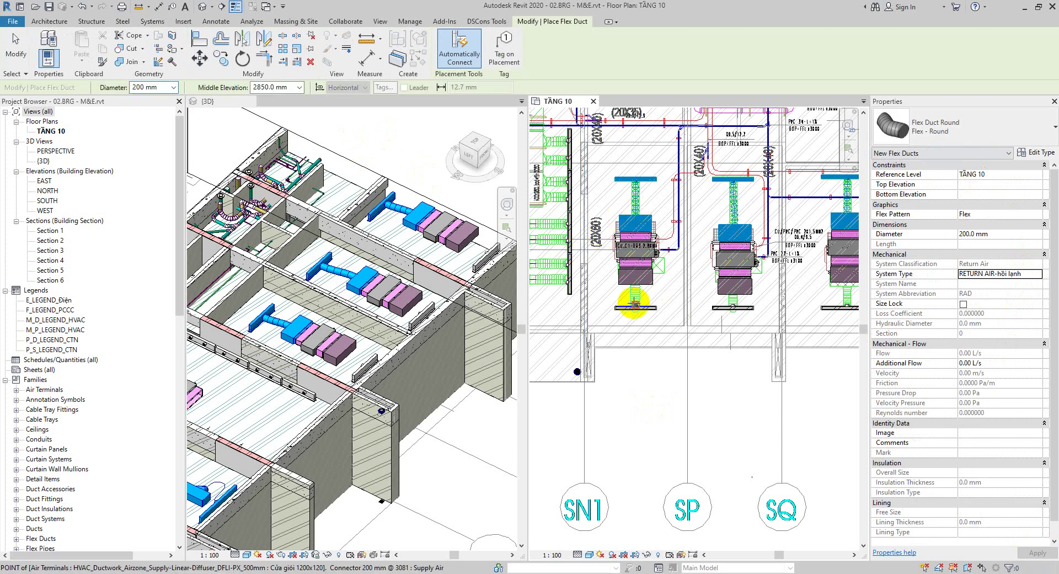
left_click(636, 291)
key("Escape")
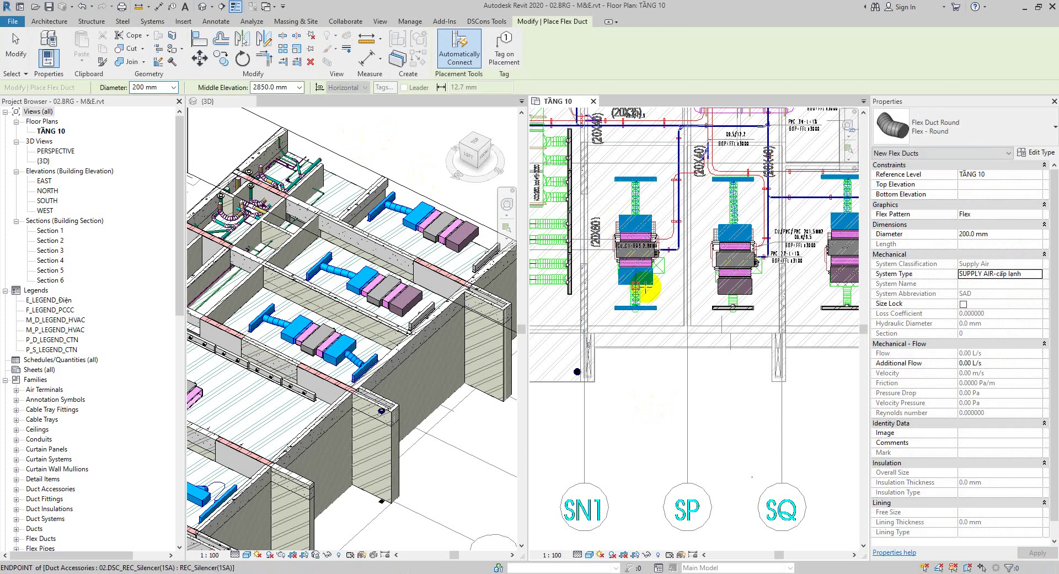
key("Escape")
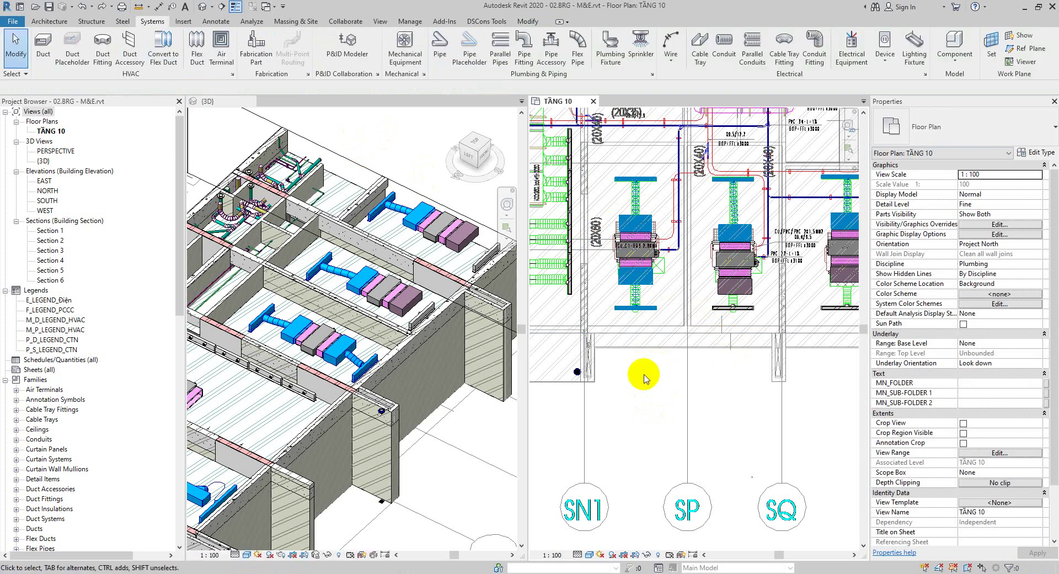
key("ctrl+z")
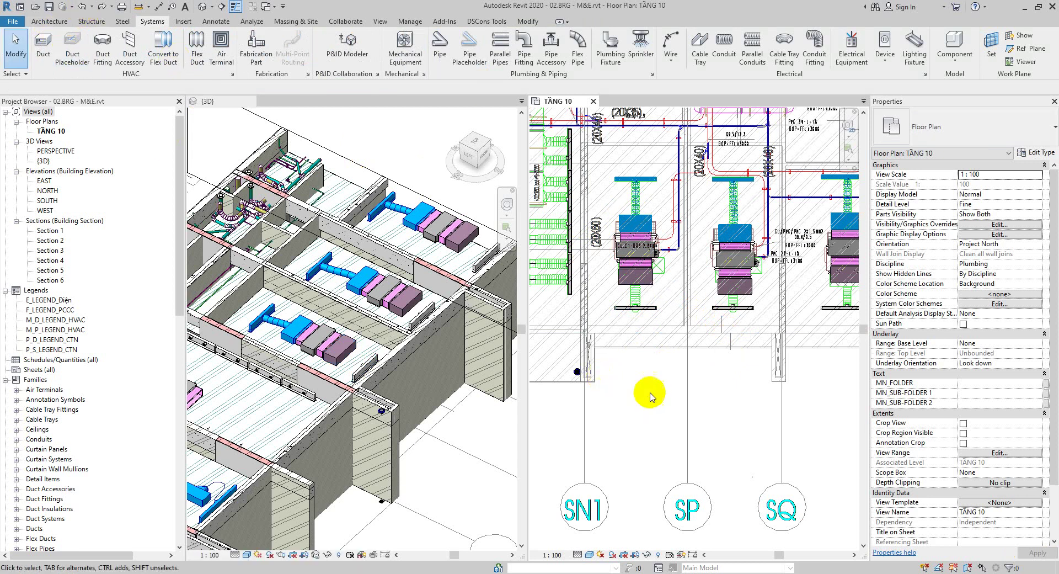
Draw a short 200 mm RETURN AIR-hồi lạnh test flex duct in the empty area between grids SN1 and SP, and delete it
left_click(197, 48)
left_click(1031, 273)
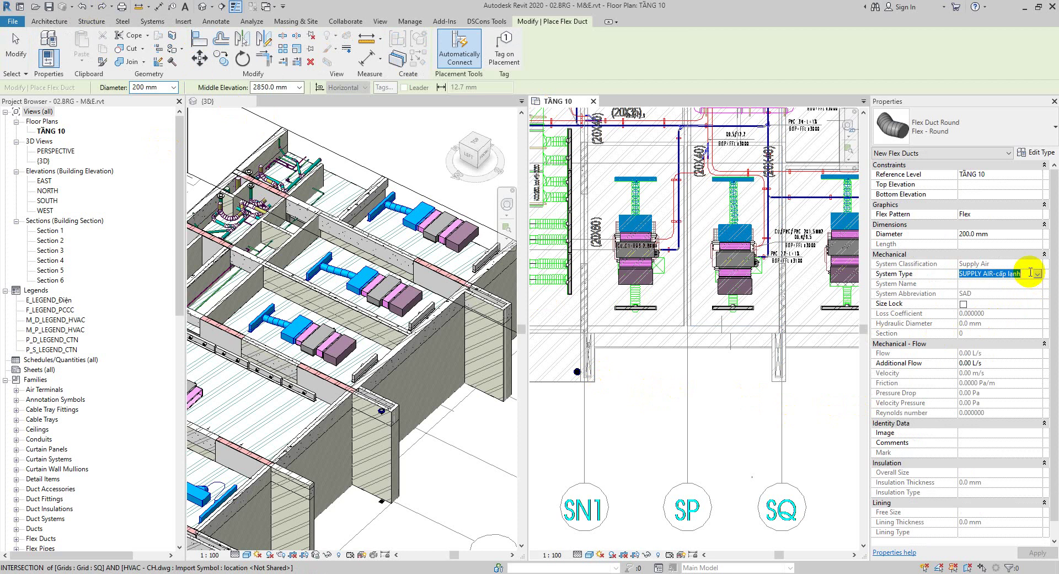
left_click(1038, 274)
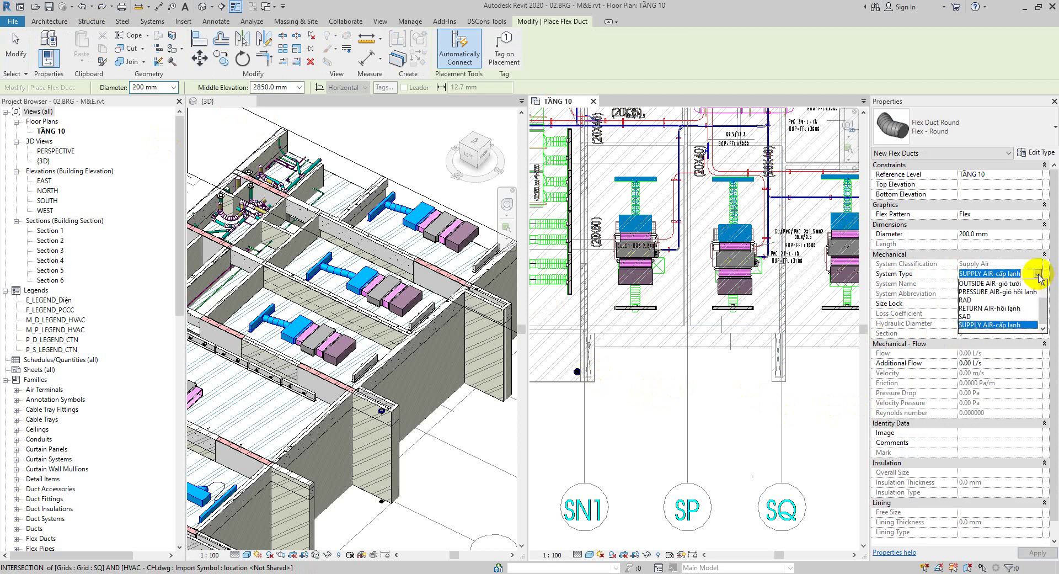
left_click(1004, 308)
left_click(1038, 553)
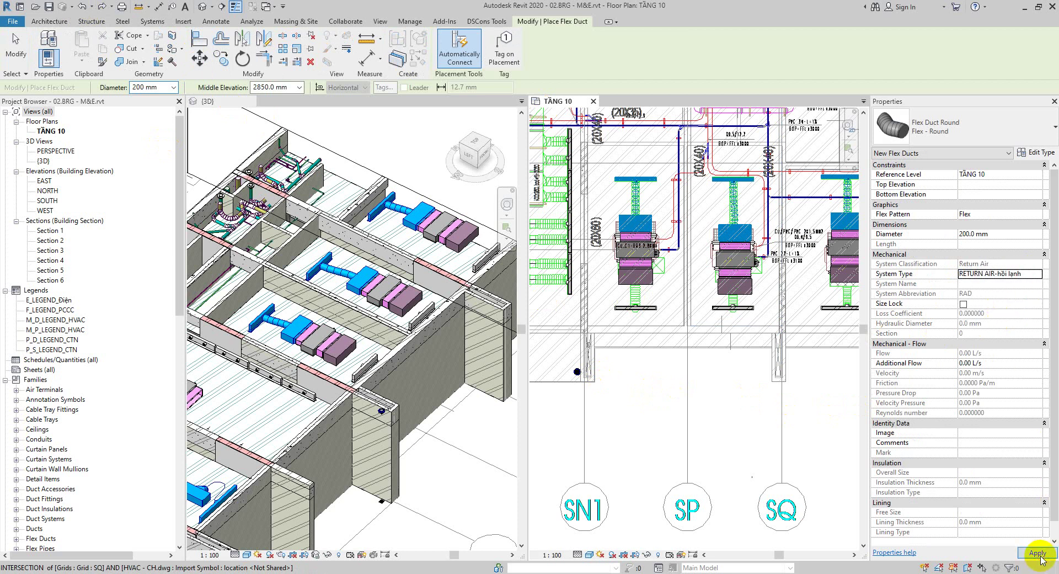
left_click(654, 374)
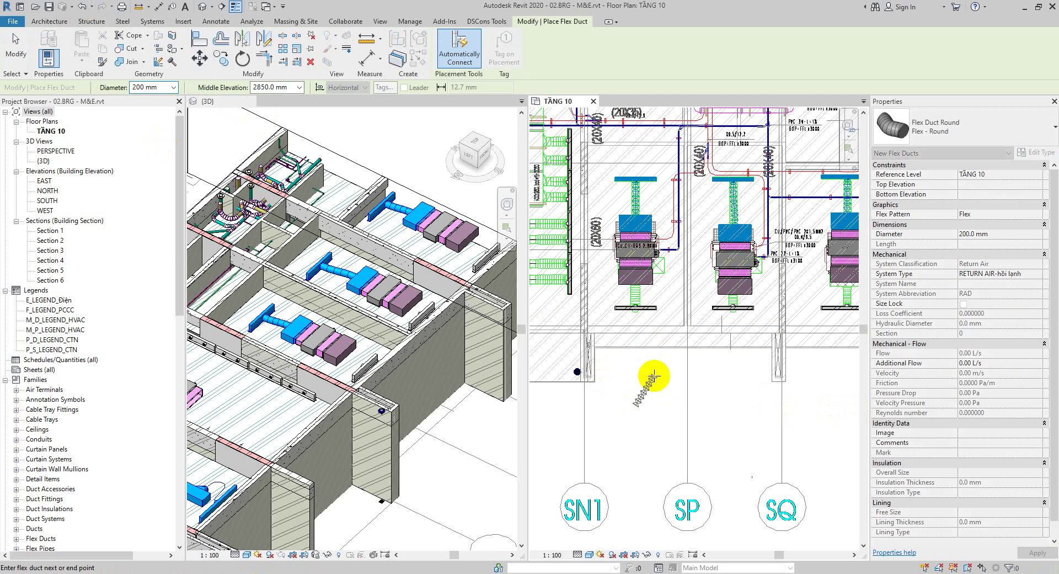
left_click(636, 404)
key("Escape")
left_click(645, 393)
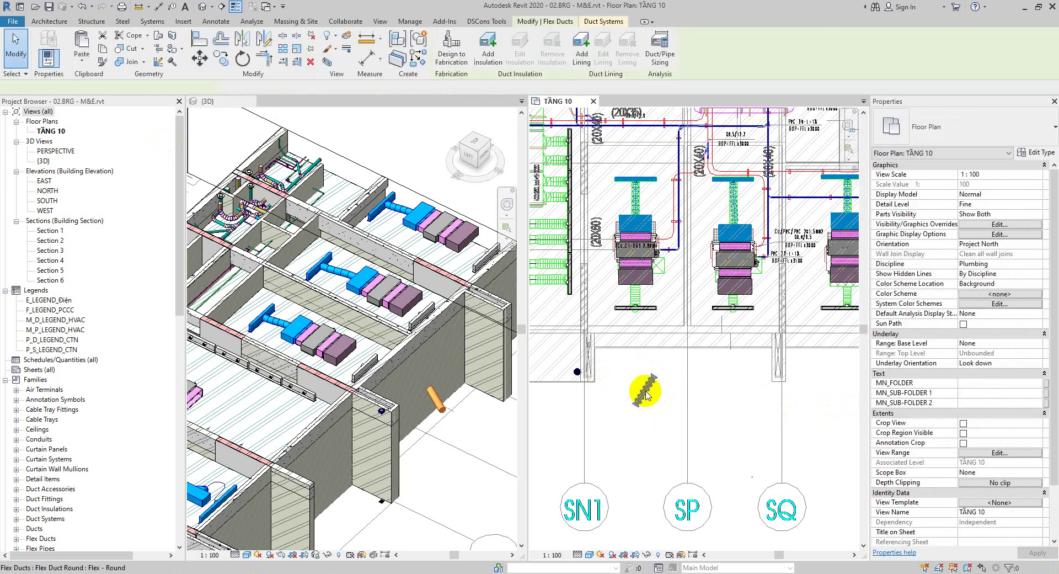
key("Delete")
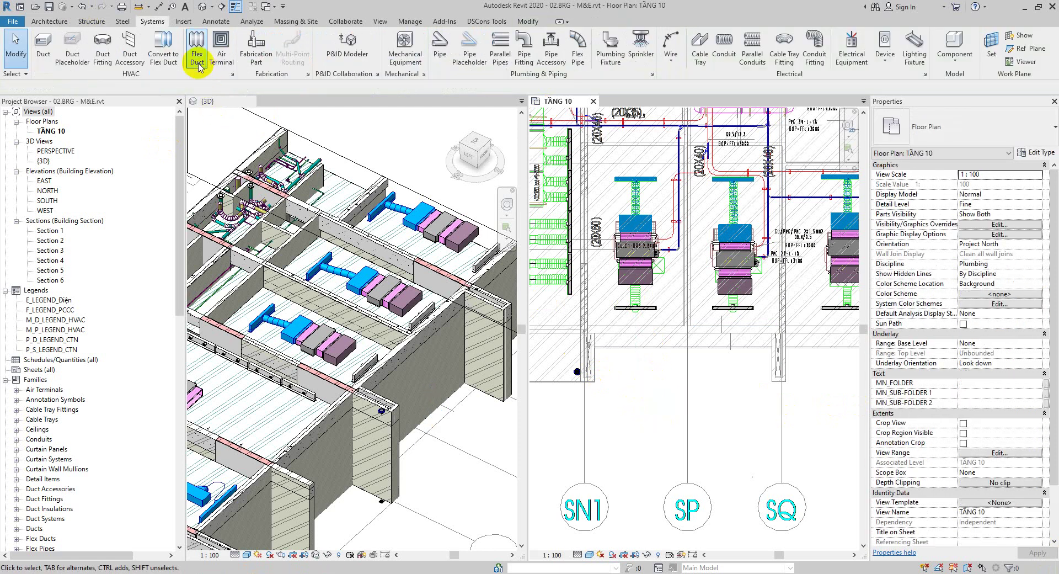
Try again to run a 200 mm return air flex duct from the lower diffuser to the lower silencer of FCU.C1-BR3 2.8KW
left_click(198, 55)
scroll(642, 297, "up", 3)
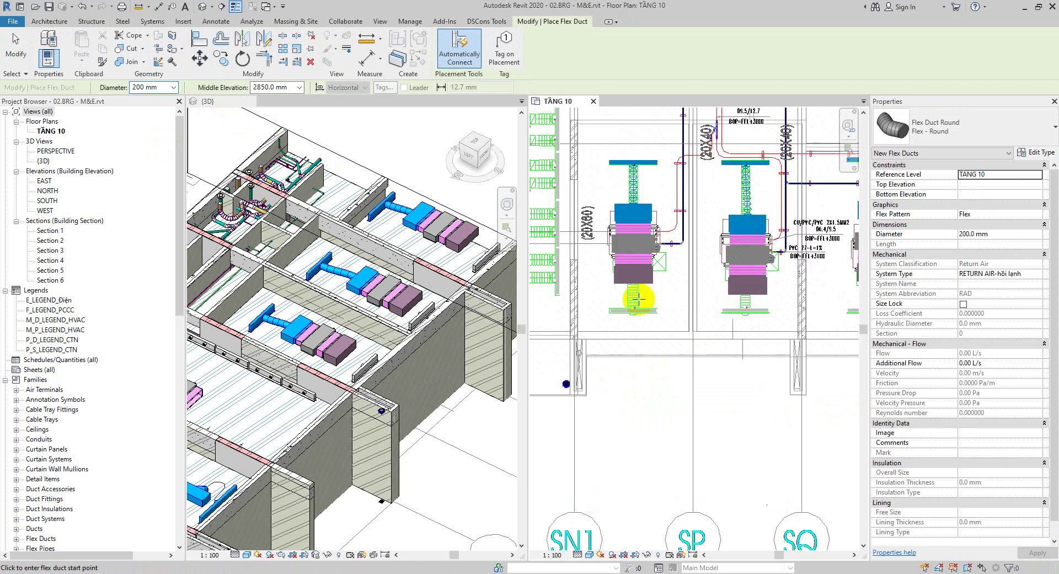
scroll(631, 315, "up", 2)
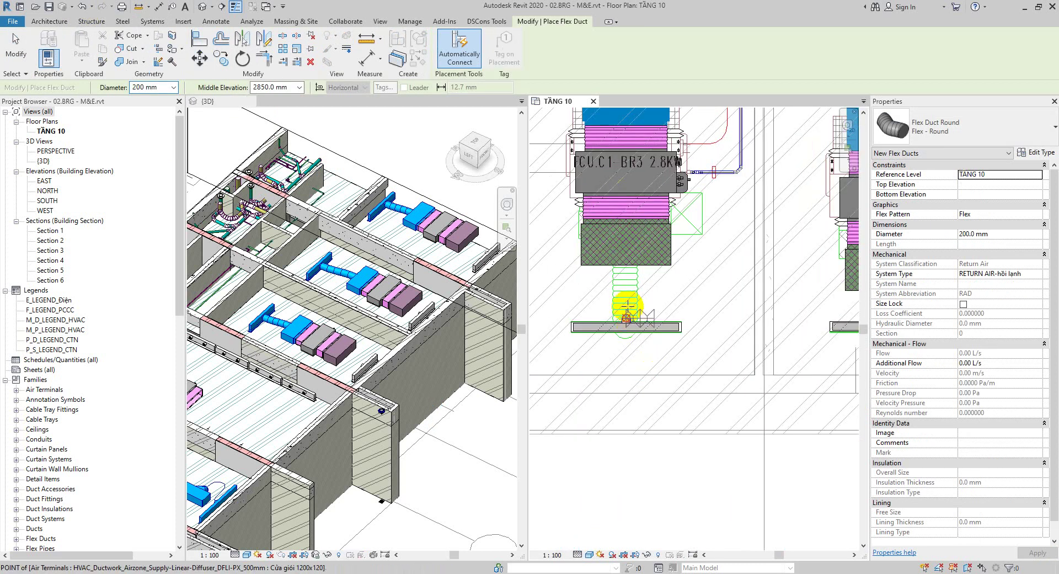
left_click(627, 267)
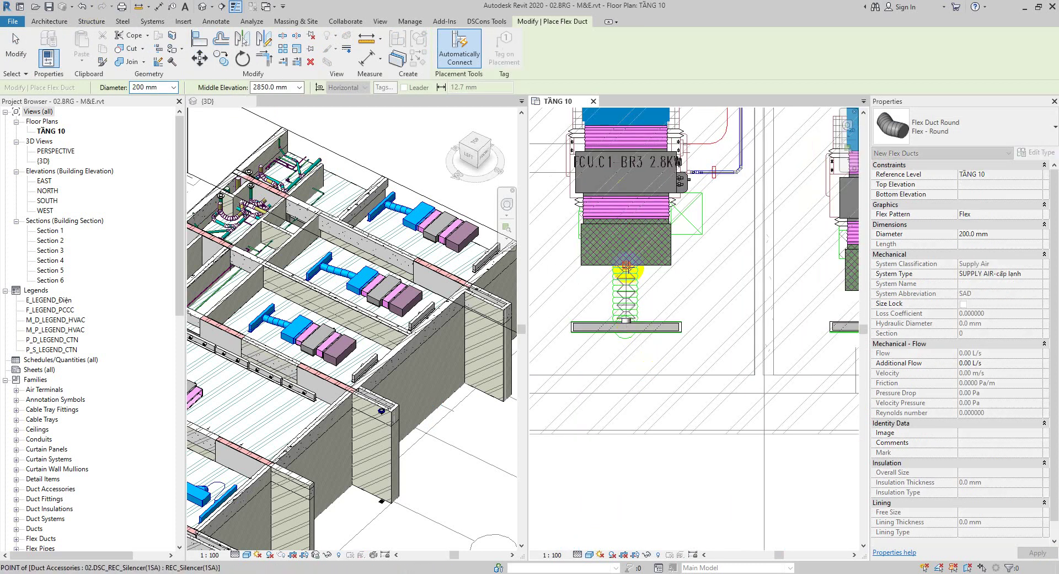
left_click(650, 332)
key("Escape")
Examine the system classification of the FCU.C1-BR3 2.8KW unit's lower linear diffuser and the air terminal types available for it
left_click(654, 334)
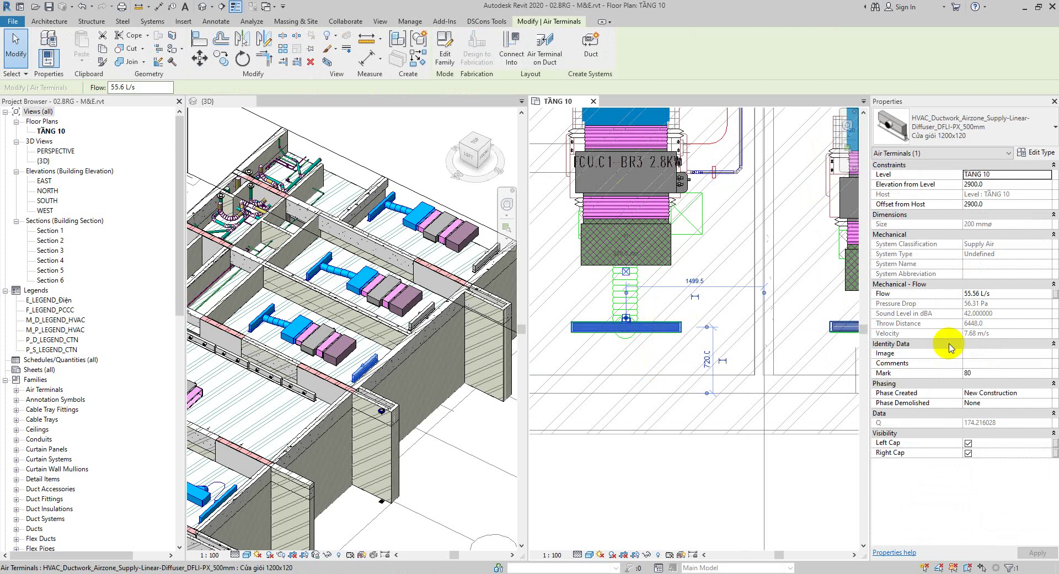
key("Escape")
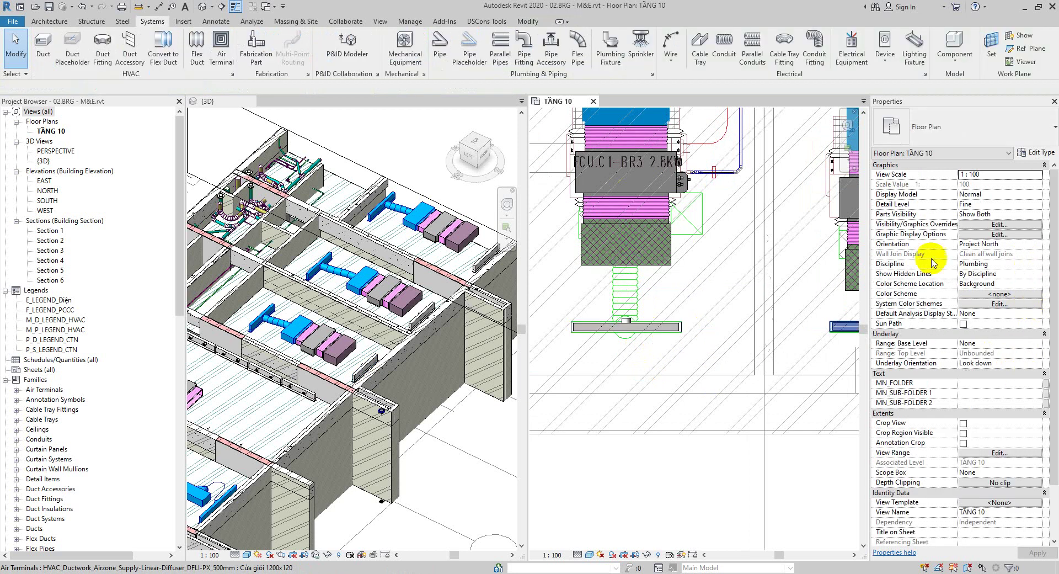
left_click(197, 44)
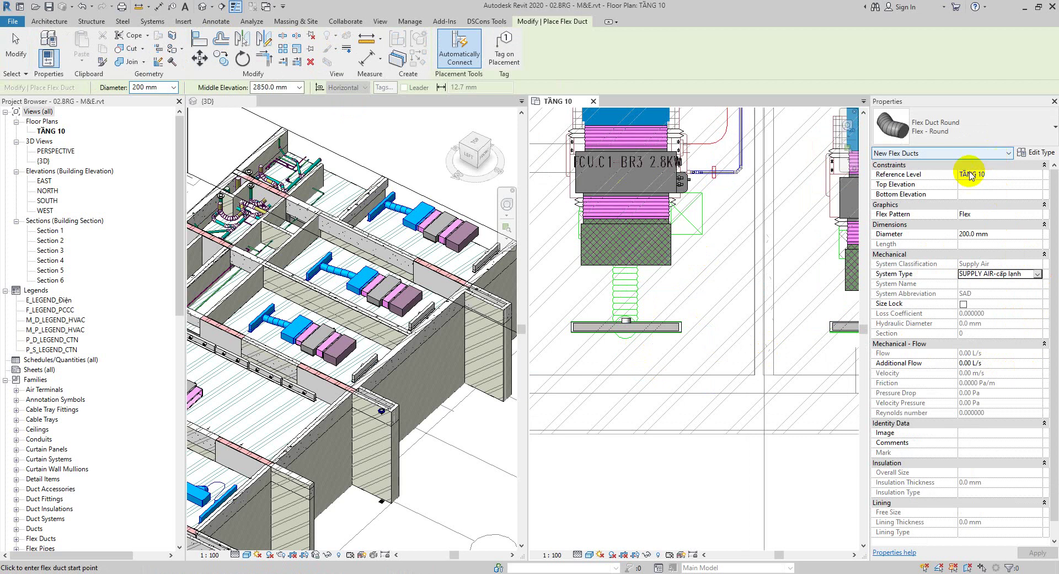
key("Escape")
left_click(676, 327)
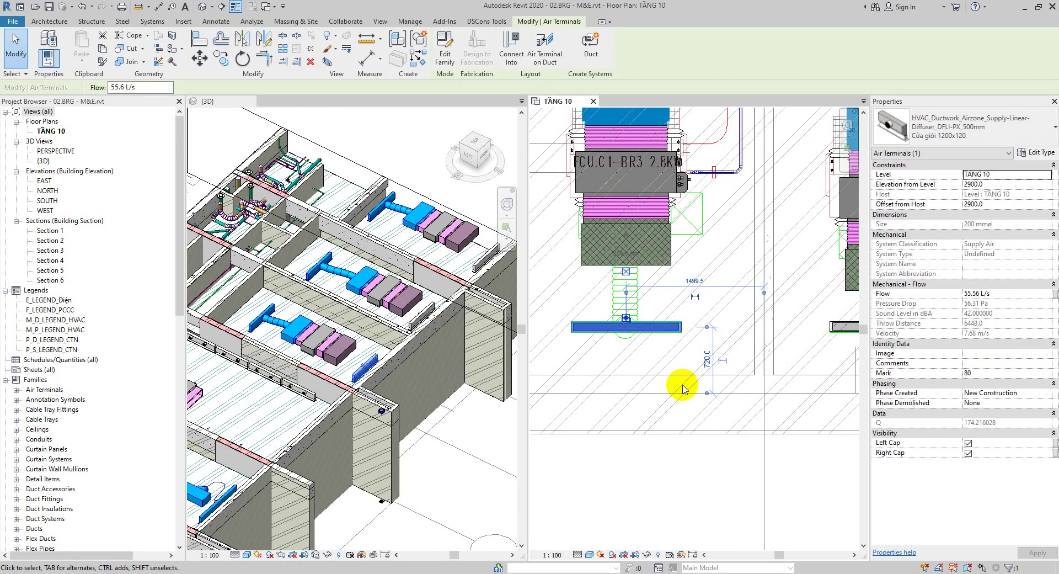
left_click(933, 130)
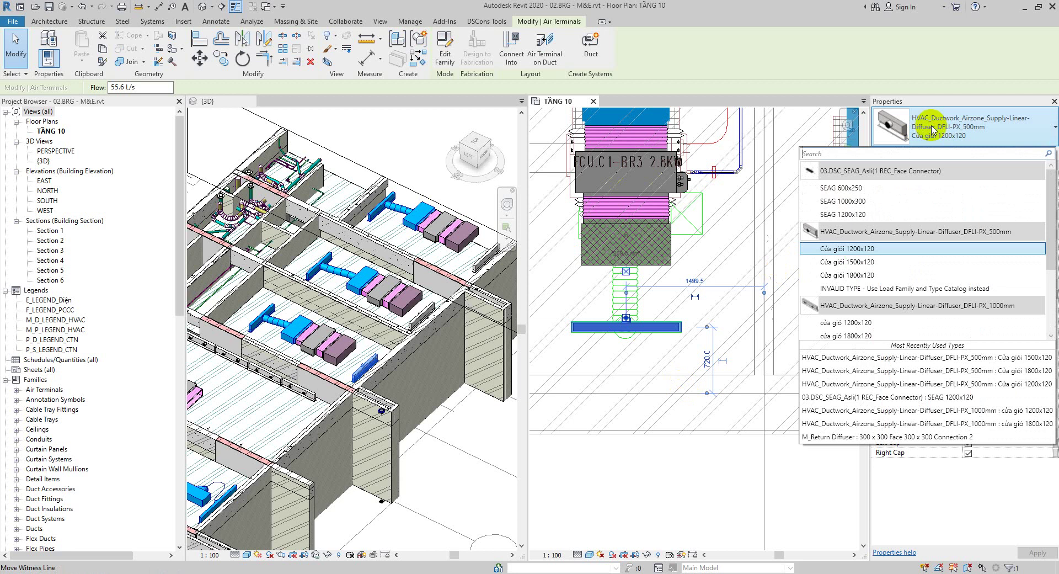
scroll(942, 256, "down", 2)
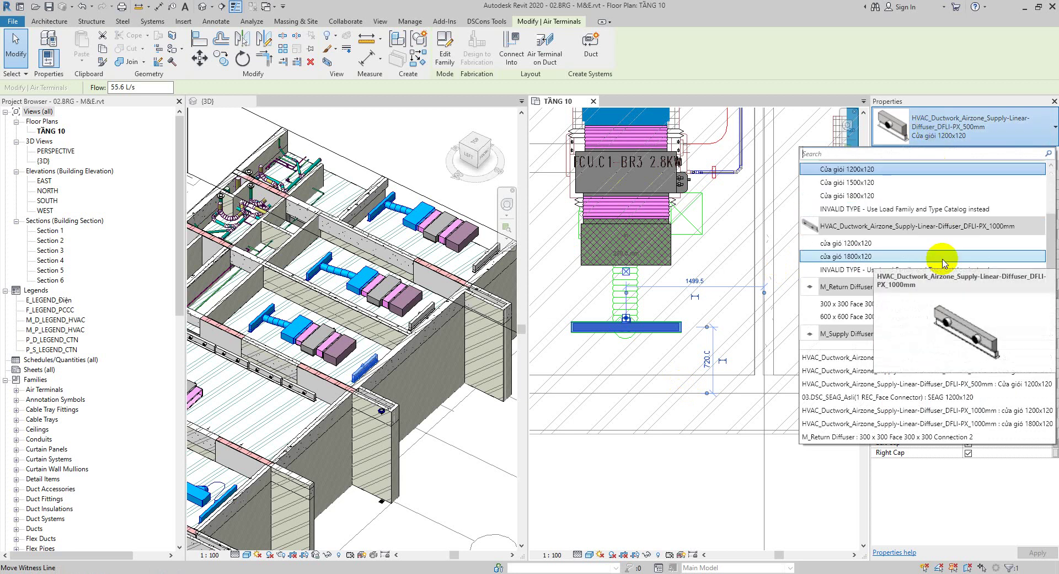
scroll(844, 315, "up", 2)
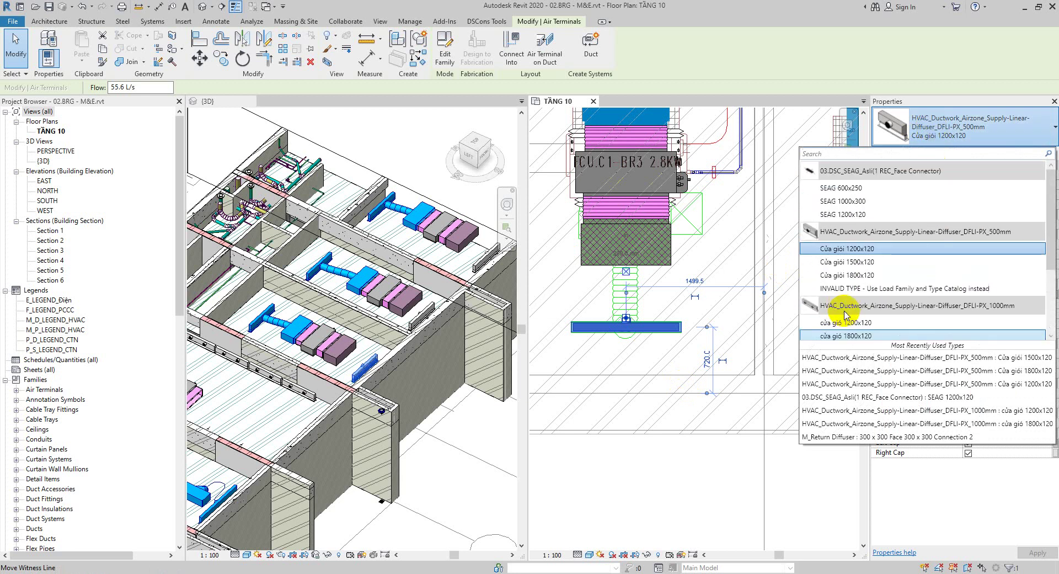
key("Escape")
key("Escape")
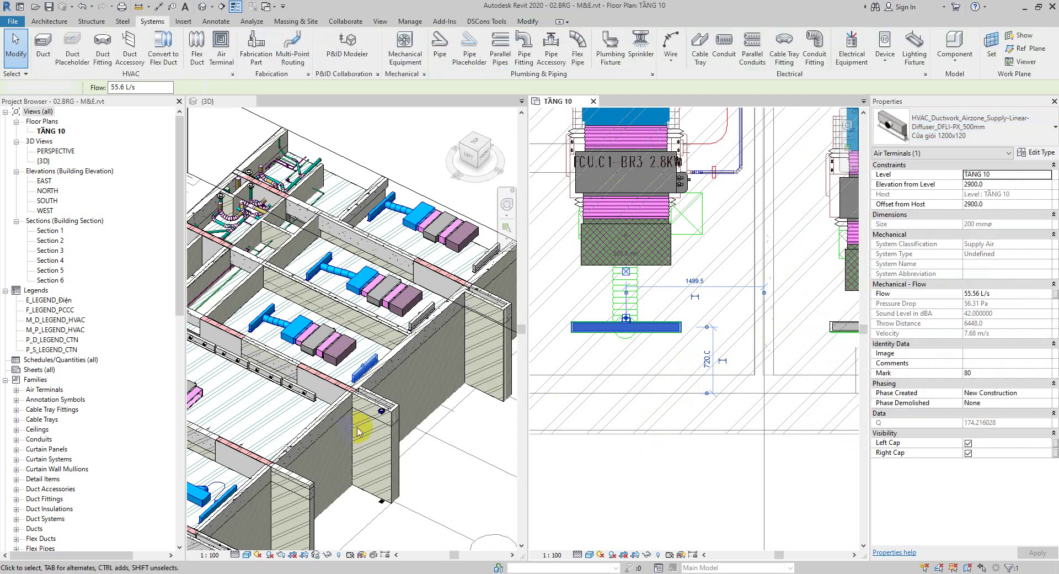
Try to run a 200 mm RETURN AIR-hồi lạnh flex duct between the lower silencer and the lower linear diffuser of FCU.C1-BR3 2.8KW
left_click(317, 425)
scroll(359, 353, "up", 5)
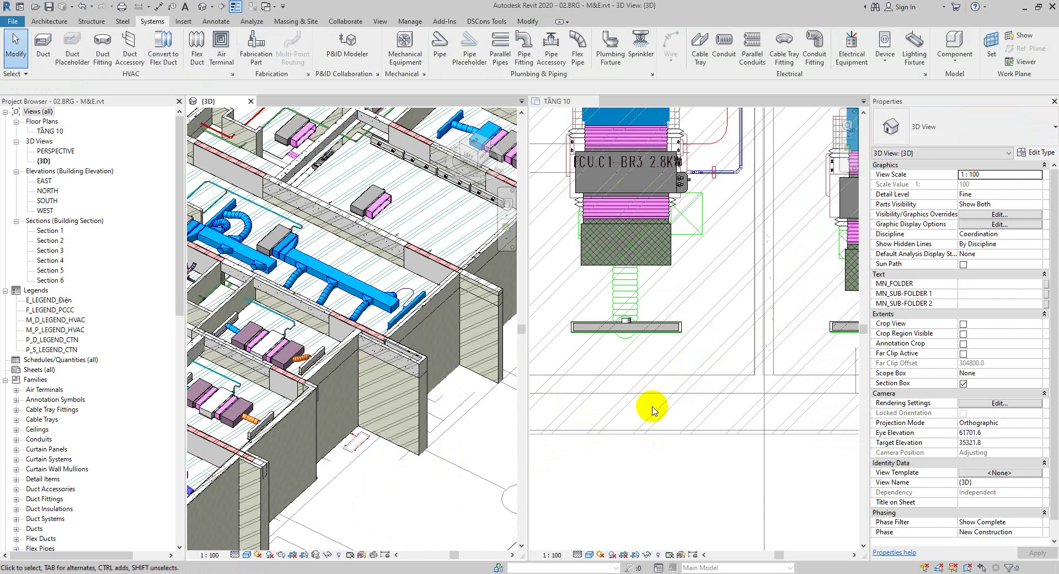
left_click(669, 337)
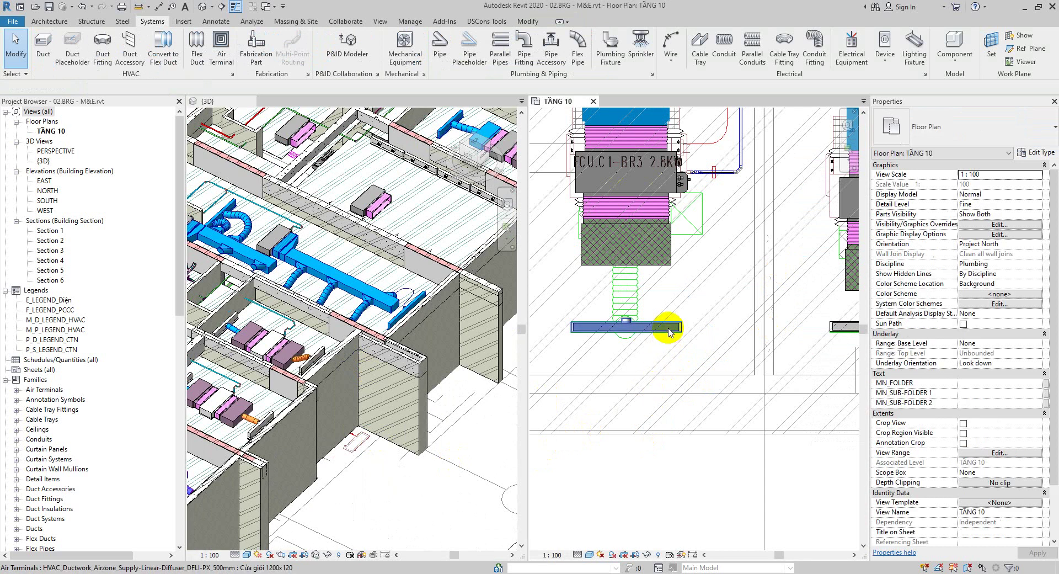
left_click(198, 45)
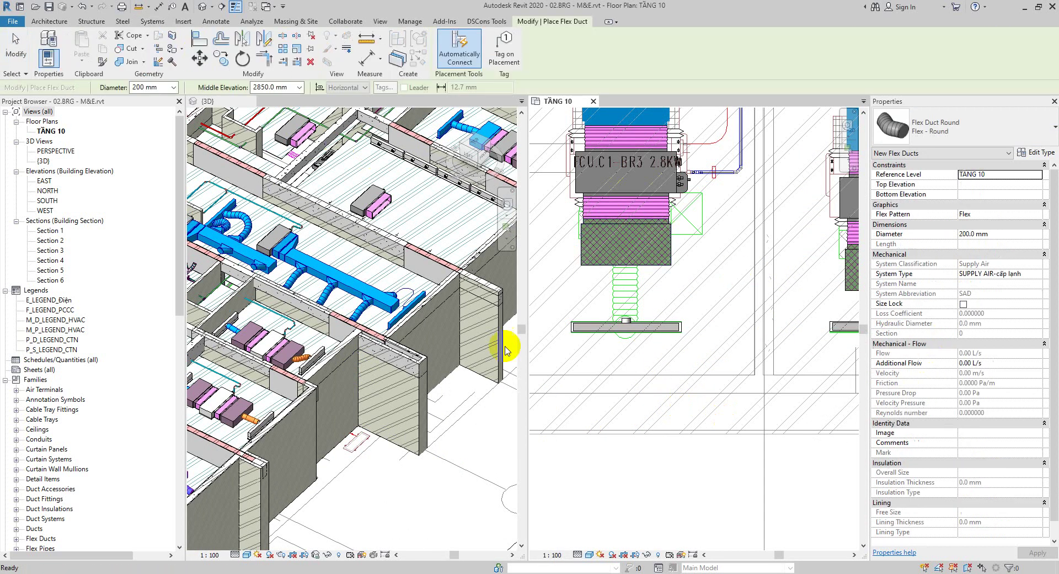
left_click(1039, 274)
left_click(998, 308)
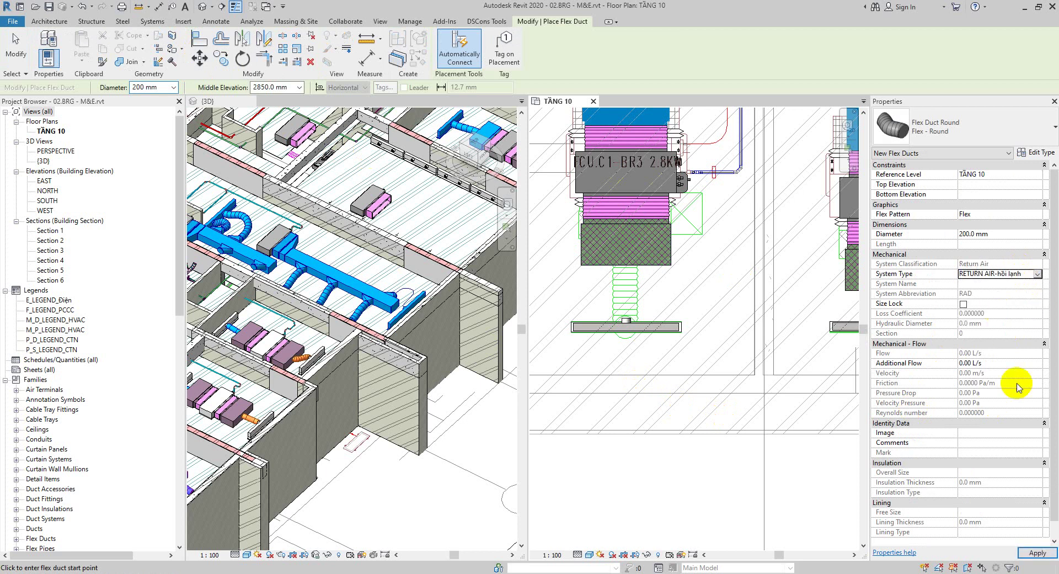
left_click(1032, 555)
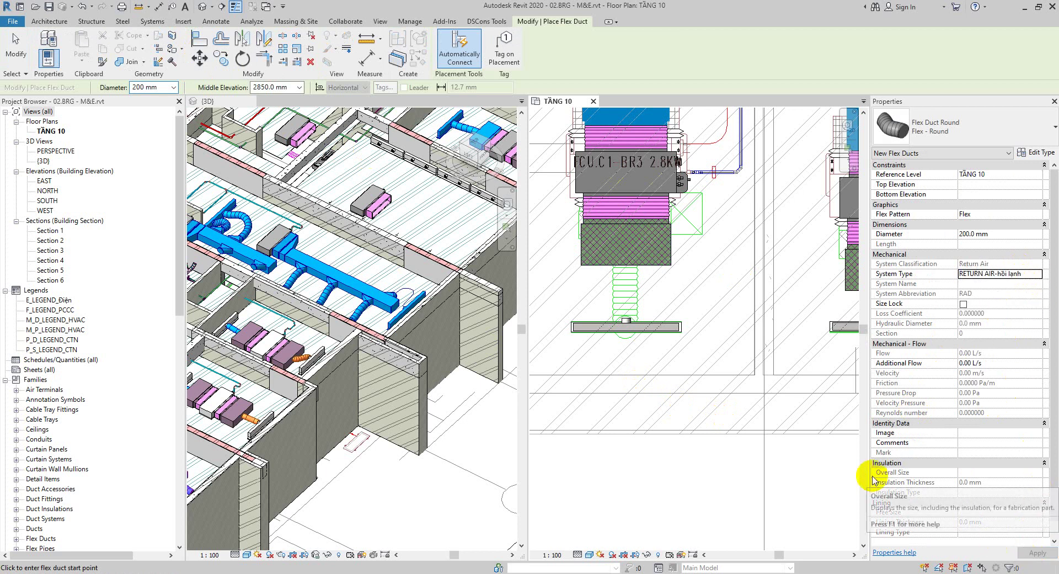
left_click(508, 263)
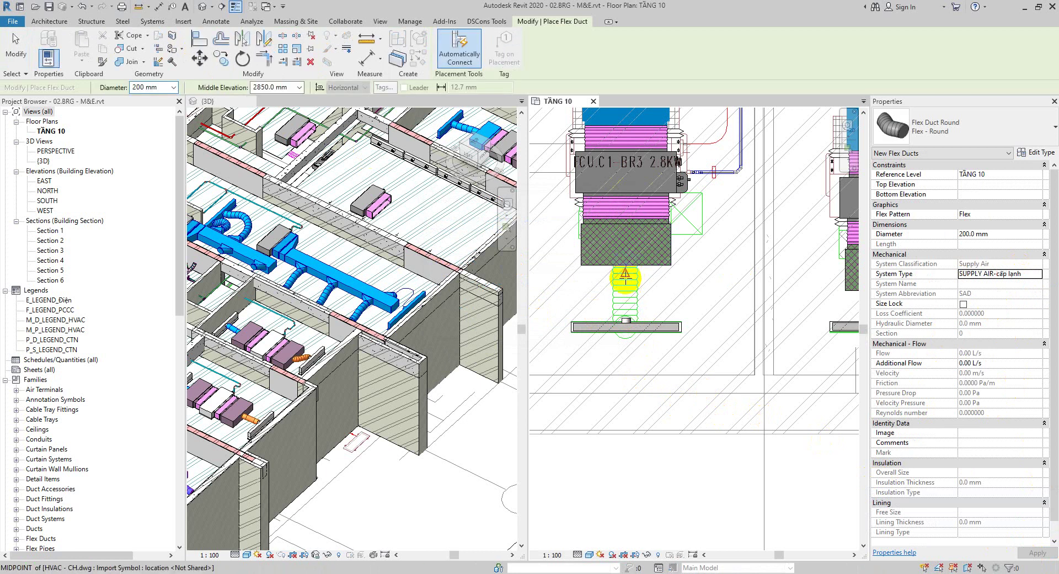
left_click(625, 319)
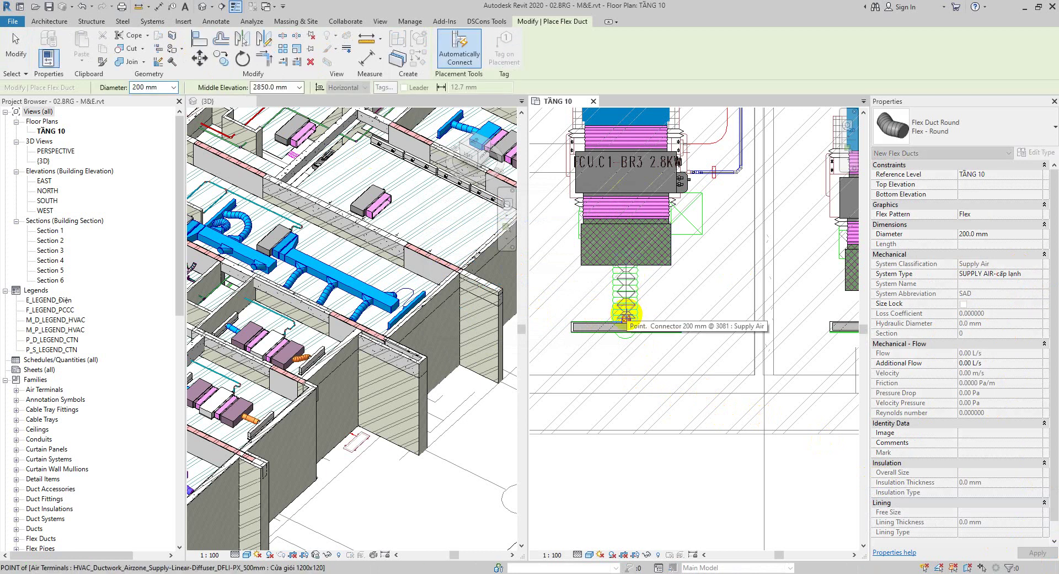
key("Escape")
key("Escape")
Examine the lower silencer's properties on FCU.C1-BR3 2.8KW and view the neighbouring fan coil units in plan and 3D
left_click(652, 266)
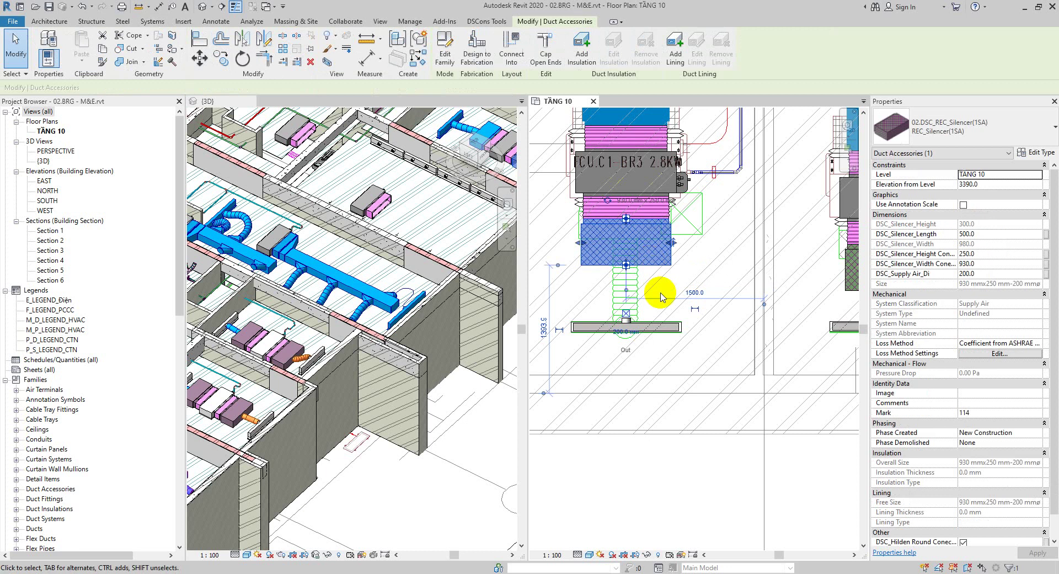
left_click(702, 355)
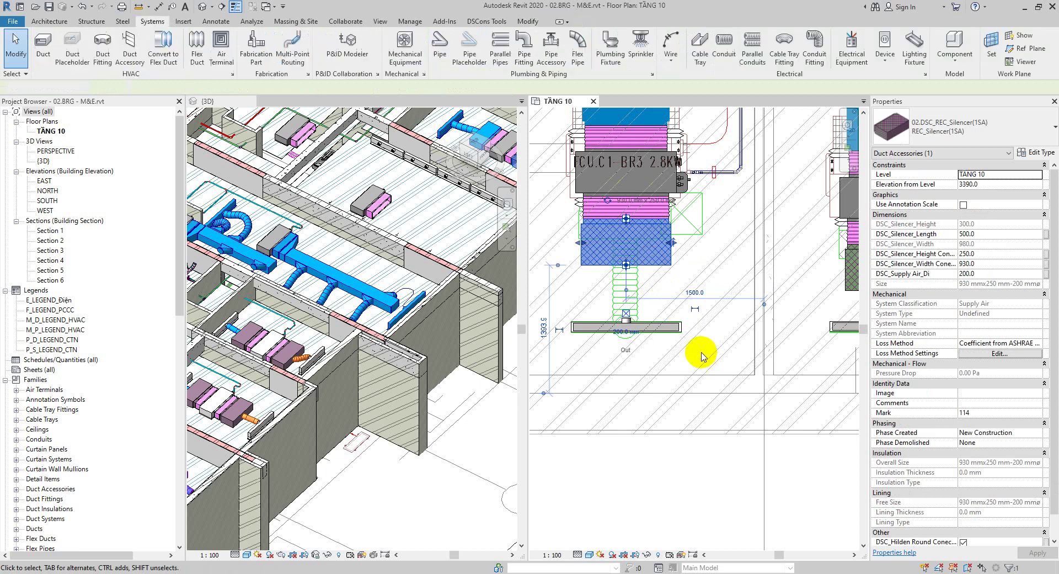
scroll(641, 325, "down", 5)
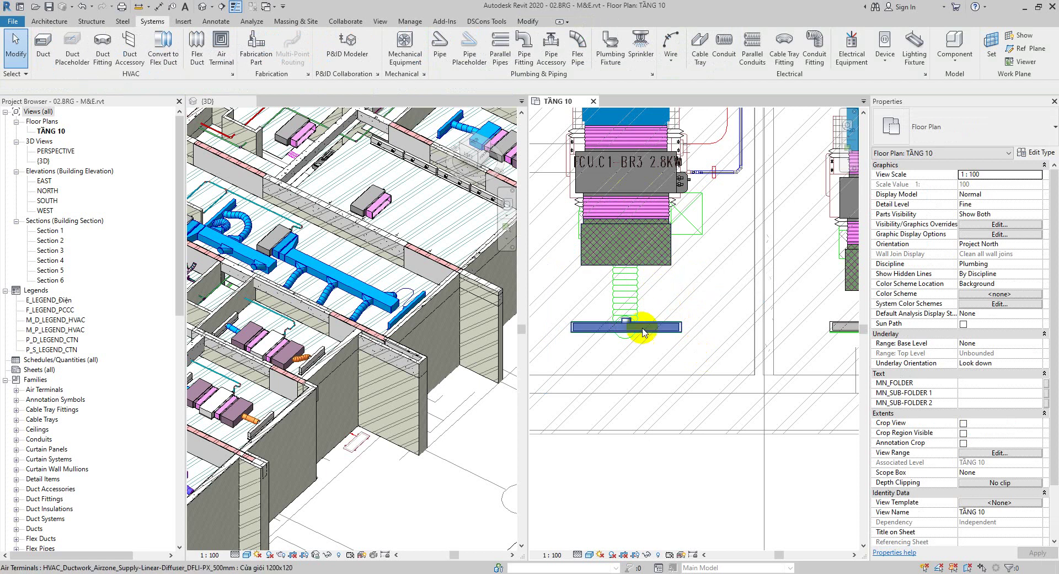
middle_click_drag(709, 341, 603, 333)
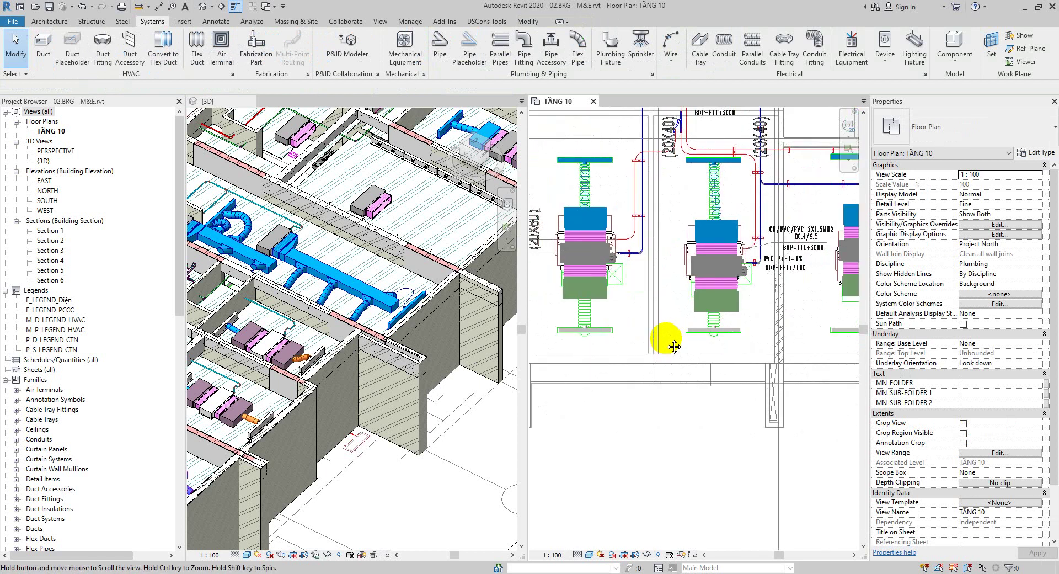
scroll(414, 295, "down", 2)
middle_click_drag(385, 203, 337, 275)
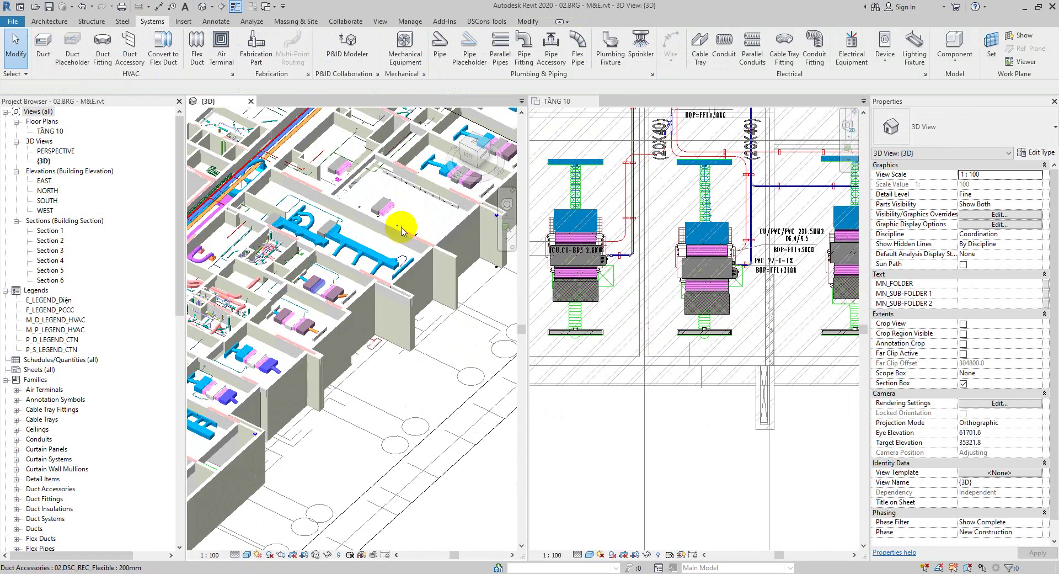
scroll(308, 324, "up", 4)
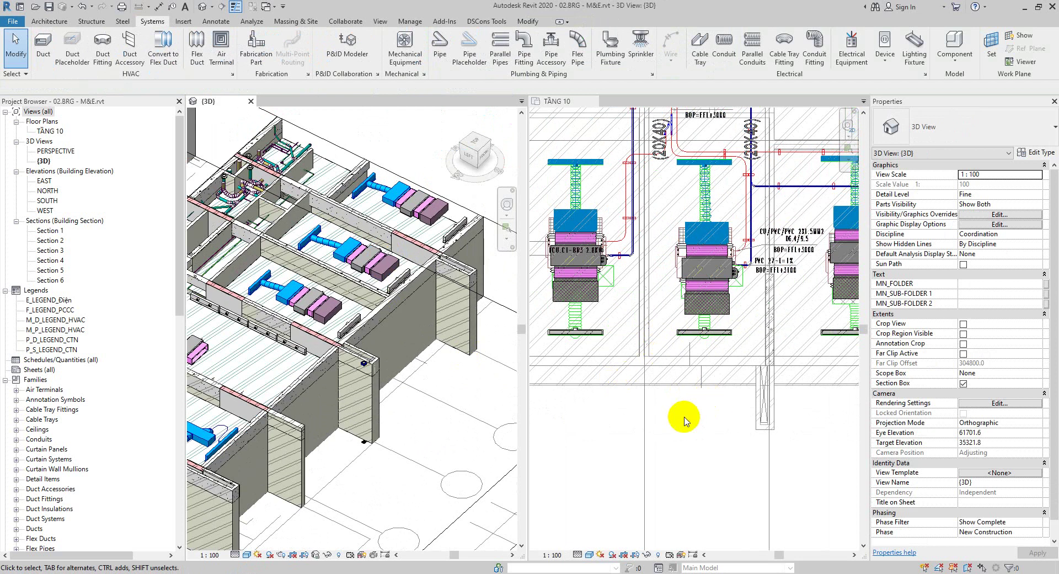
Try to run a 200 mm RETURN AIR-hồi lạnh flex duct from the Cửa gió 1500x120 diffuser toward its silencer, and inspect the diffuser's properties
middle_click_drag(768, 355, 590, 331)
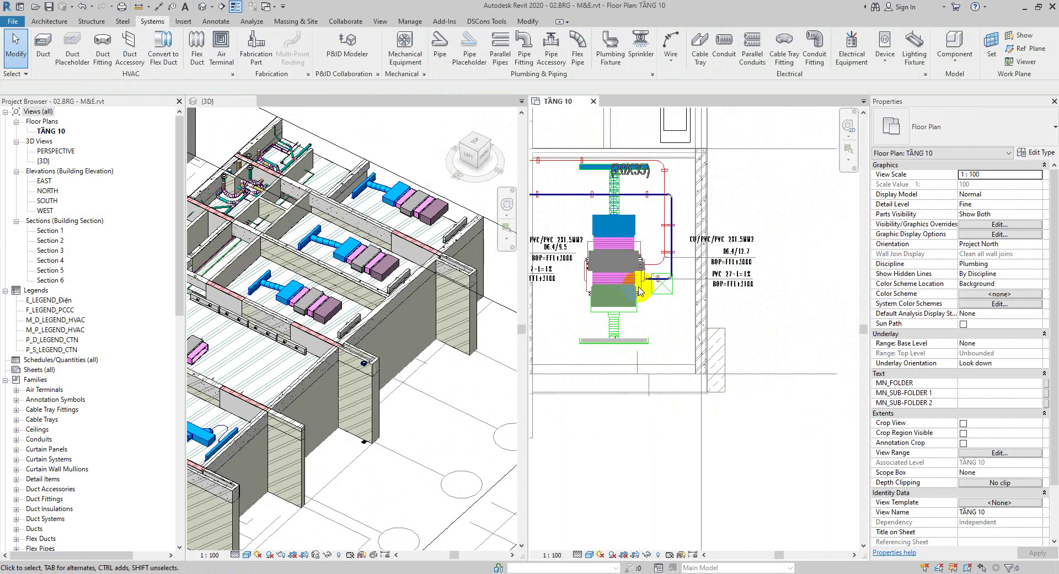
scroll(595, 328, "up", 1)
scroll(594, 327, "up", 3)
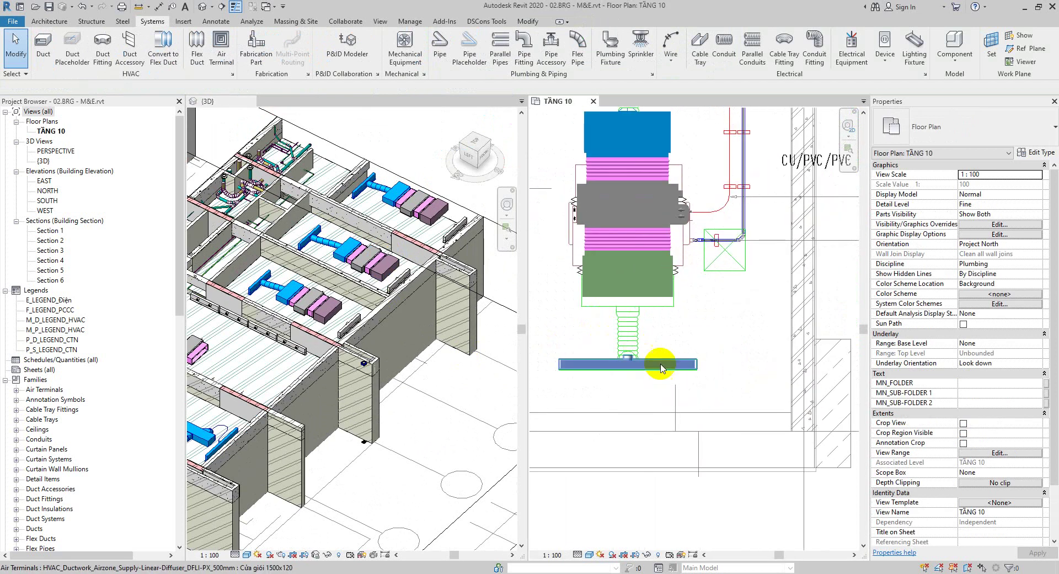
left_click(197, 49)
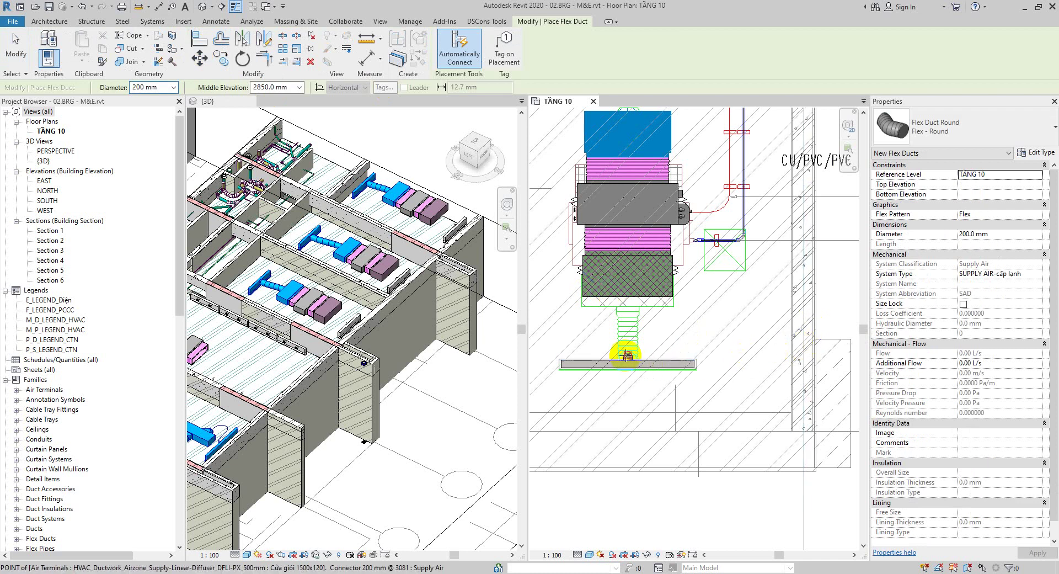
left_click(627, 356)
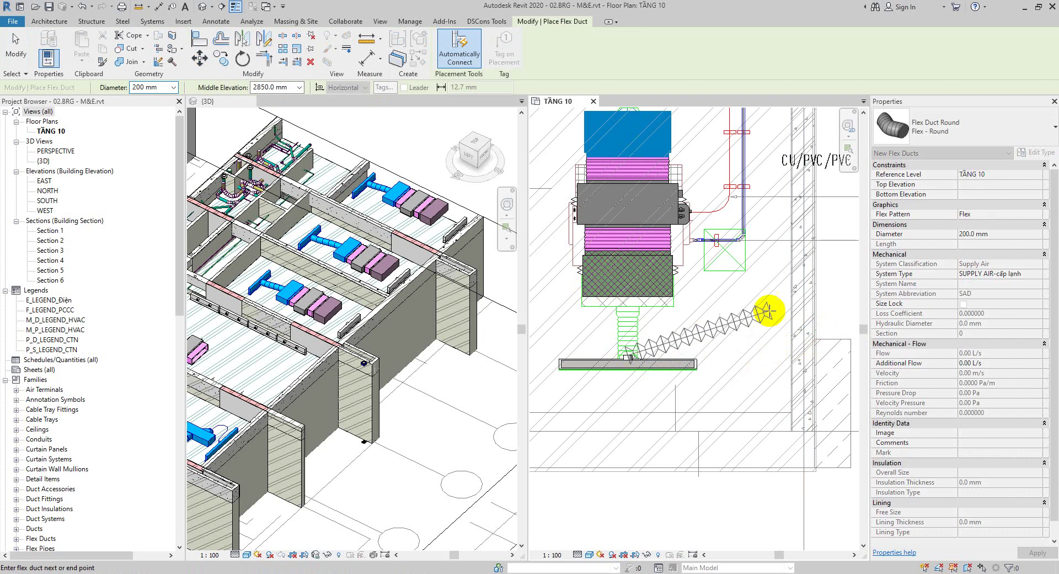
left_click(1038, 274)
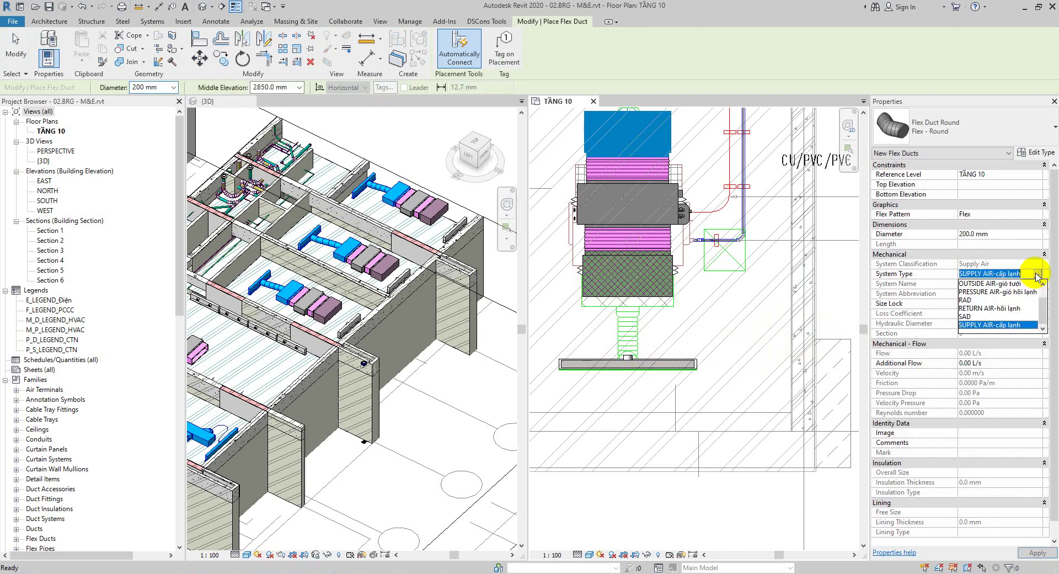
left_click(1001, 309)
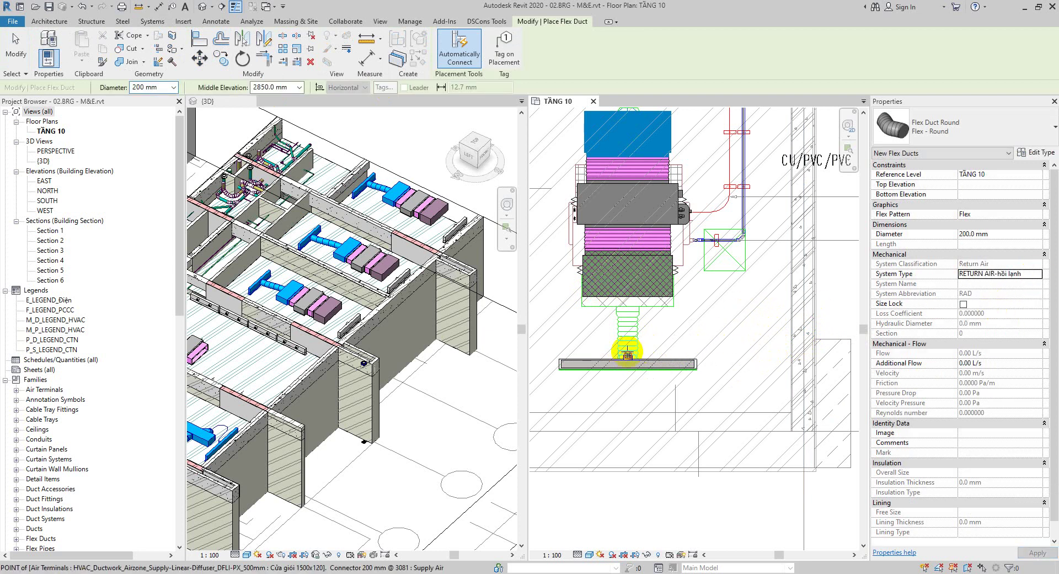
left_click(628, 334)
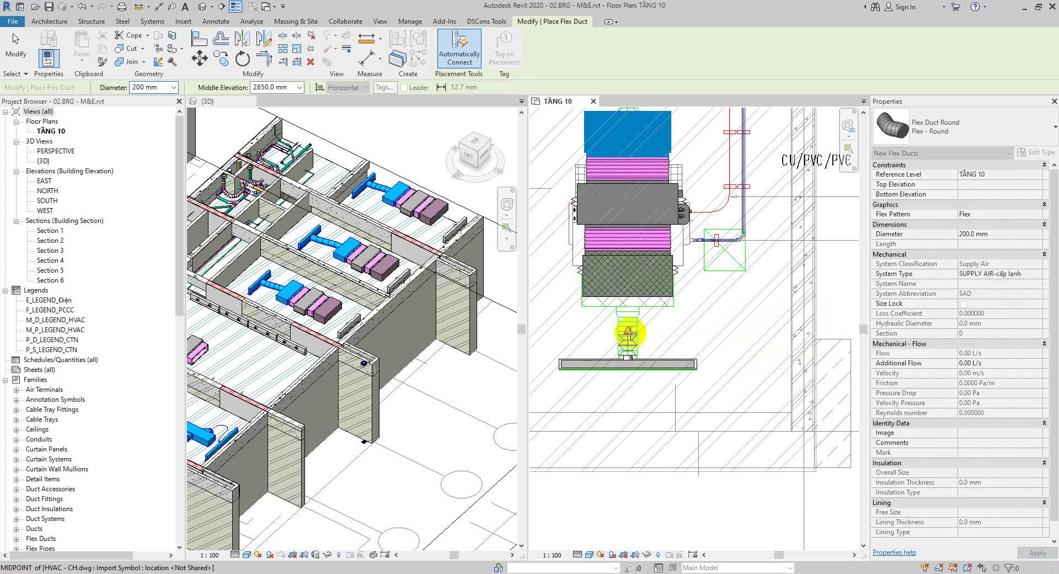
key("Escape")
key("Escape")
left_click(686, 365)
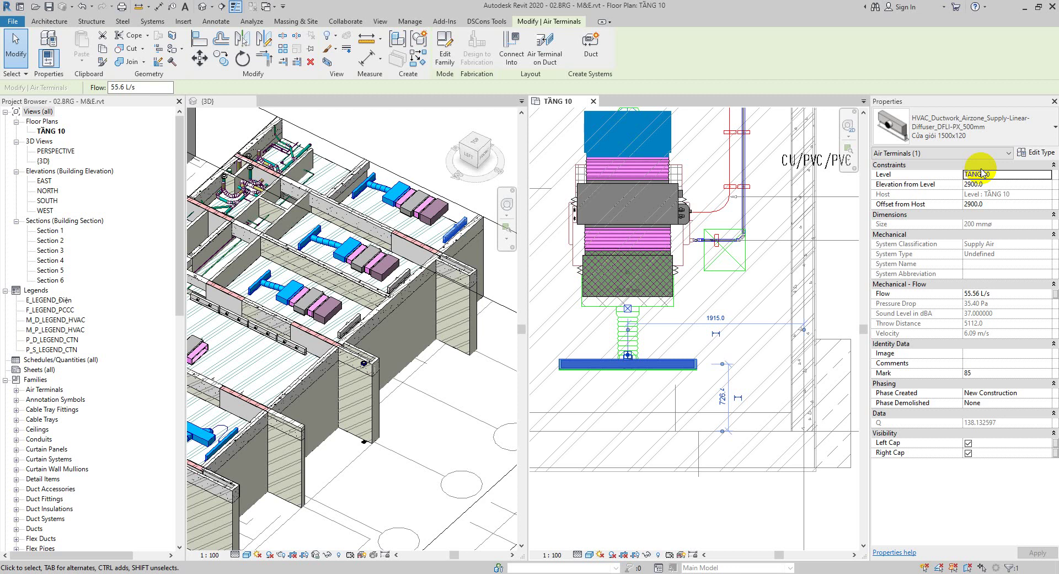
key("Escape")
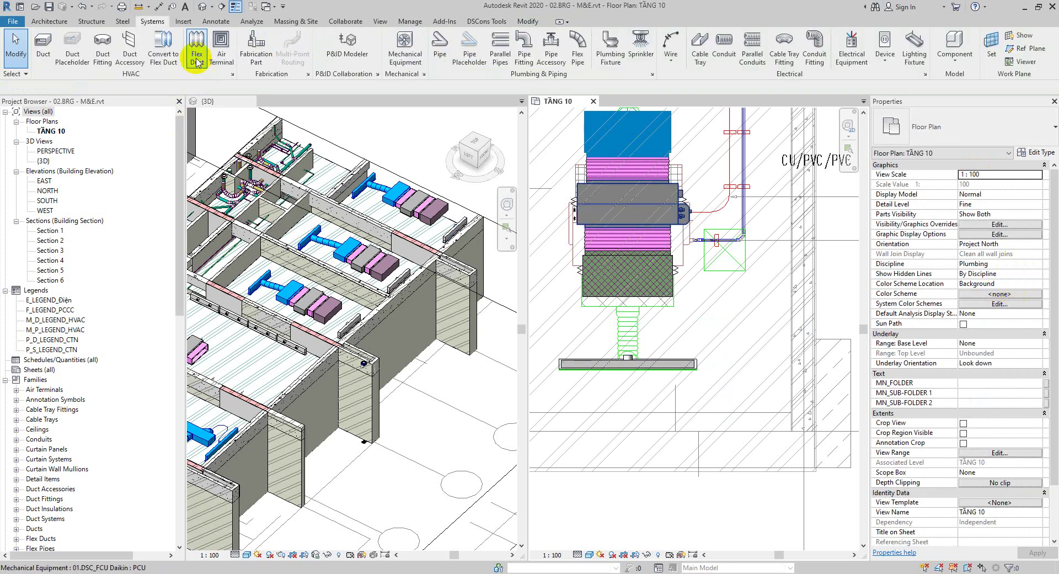
left_click(197, 57)
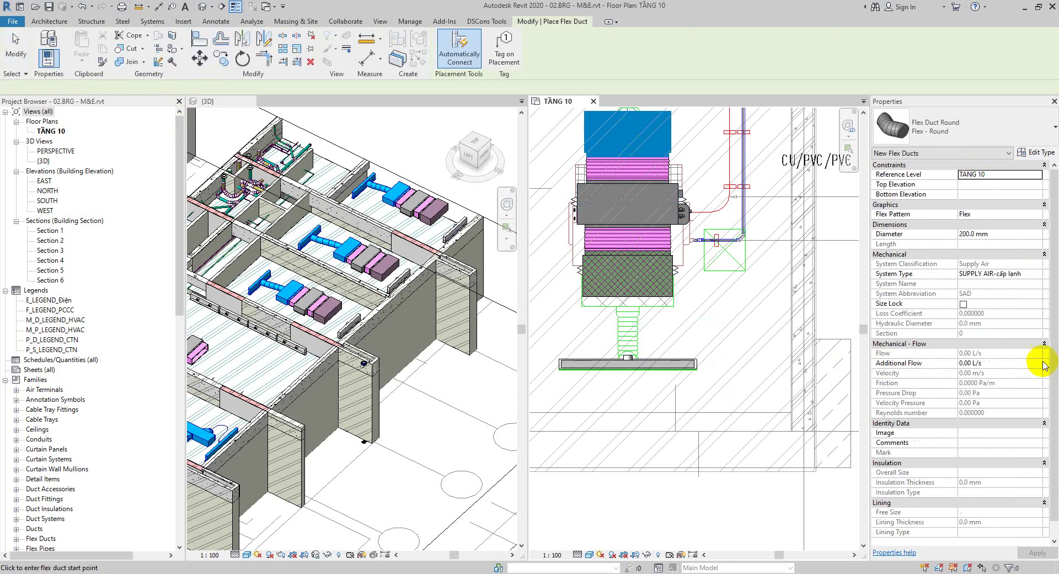
left_click(1030, 276)
left_click(1038, 274)
left_click(1008, 308)
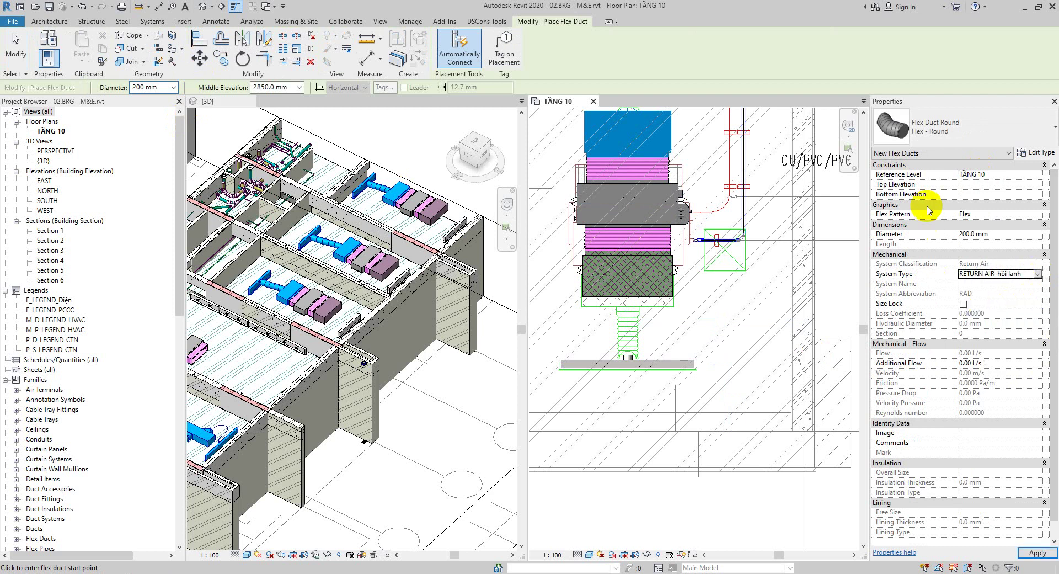
key("Escape")
key("Escape")
Examine the air terminal types available for the Cửa gió 1500x120 linear diffuser
left_click(669, 367)
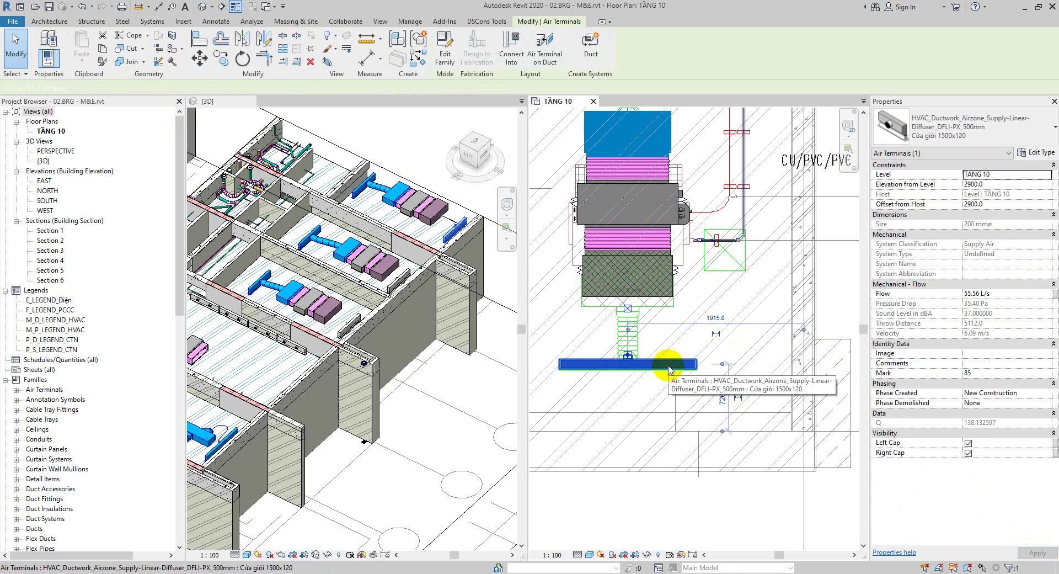
left_click(996, 125)
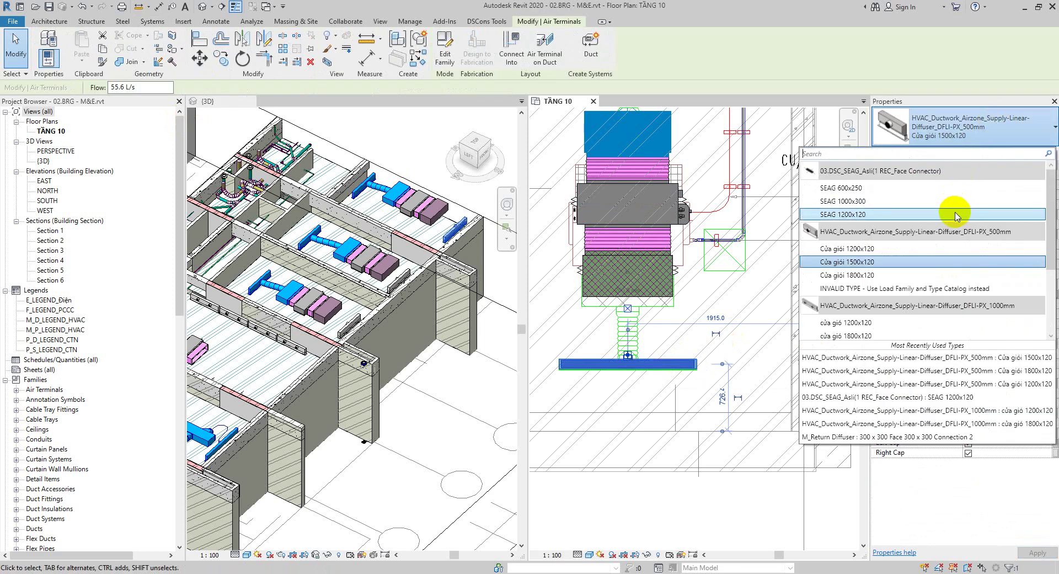
scroll(956, 220, "down", 3)
scroll(949, 298, "down", 2)
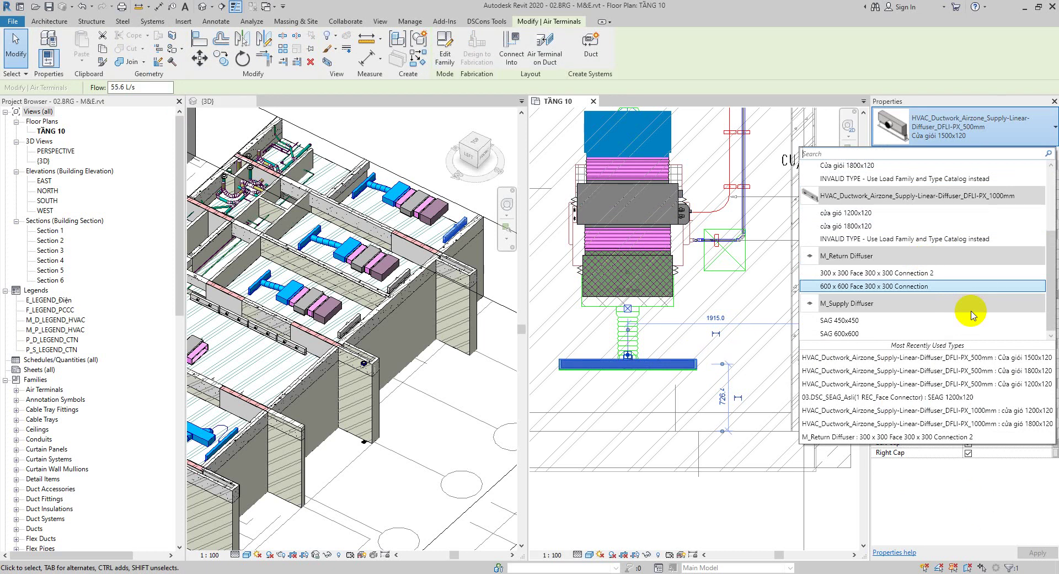
key("Escape")
key("Escape")
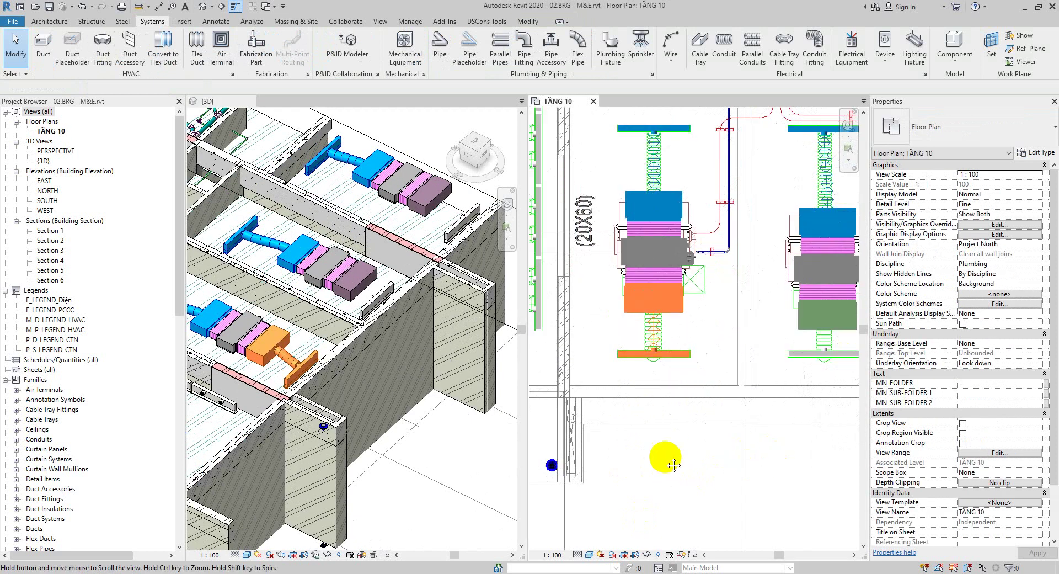
Try to start a 200 mm return flex duct from the Cửa gió 1200x120 diffuser, and inspect the neighbouring unit's orange flex duct
left_click(199, 44)
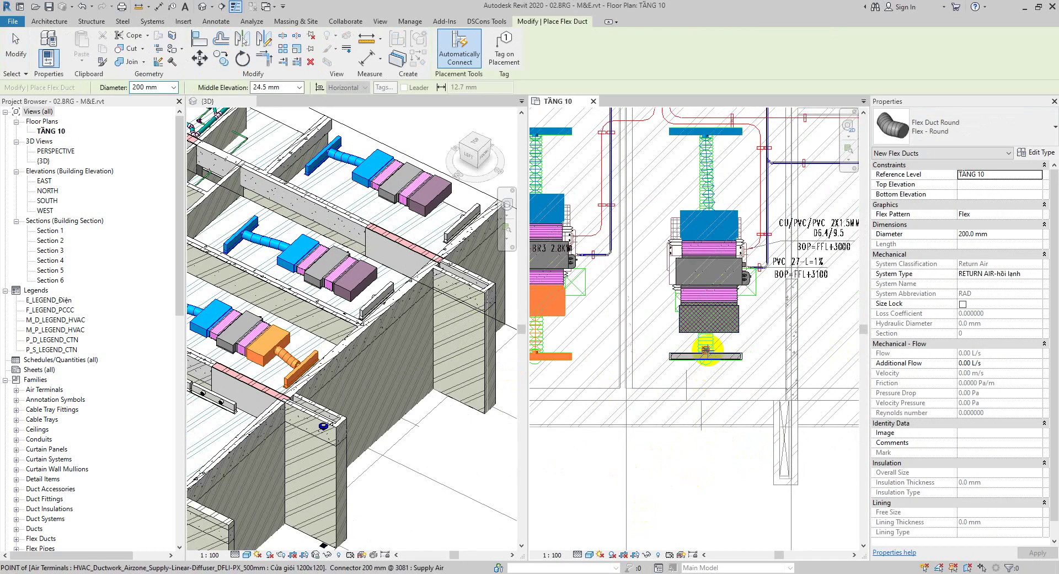
left_click(707, 338)
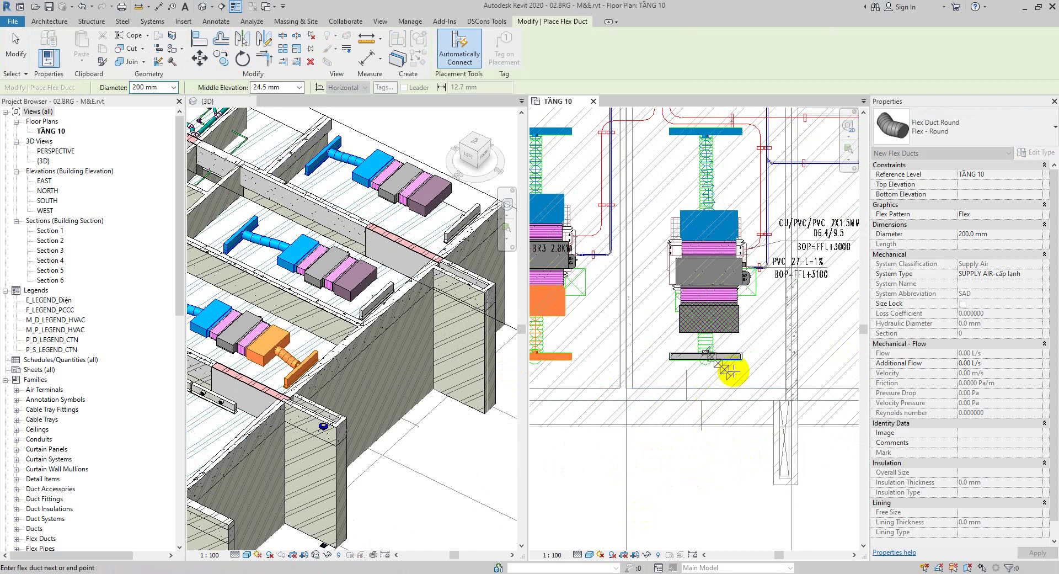
key("Escape")
middle_click_drag(622, 411, 667, 401)
key("Escape")
left_click(580, 326)
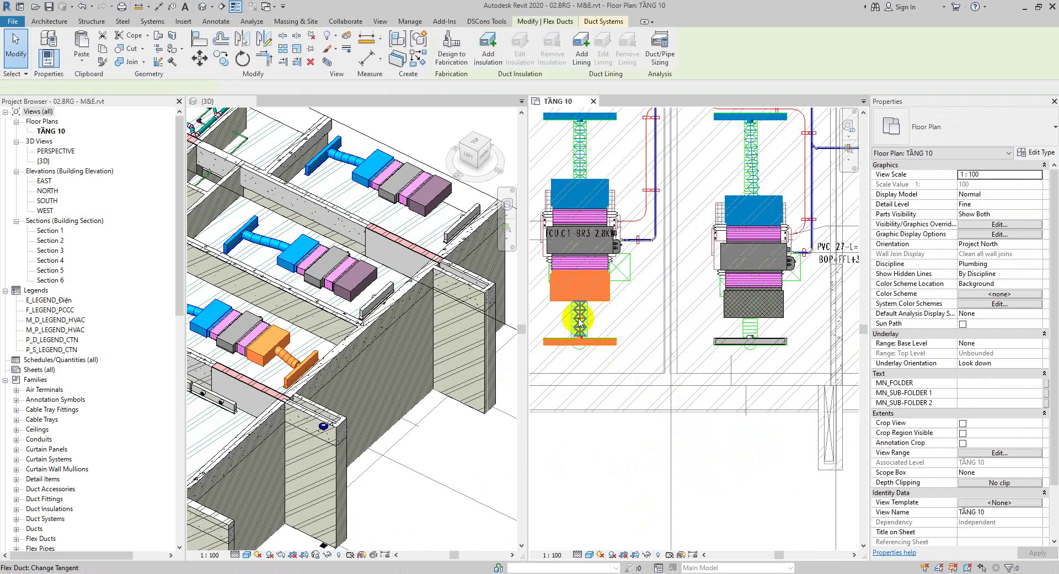
left_click(622, 367)
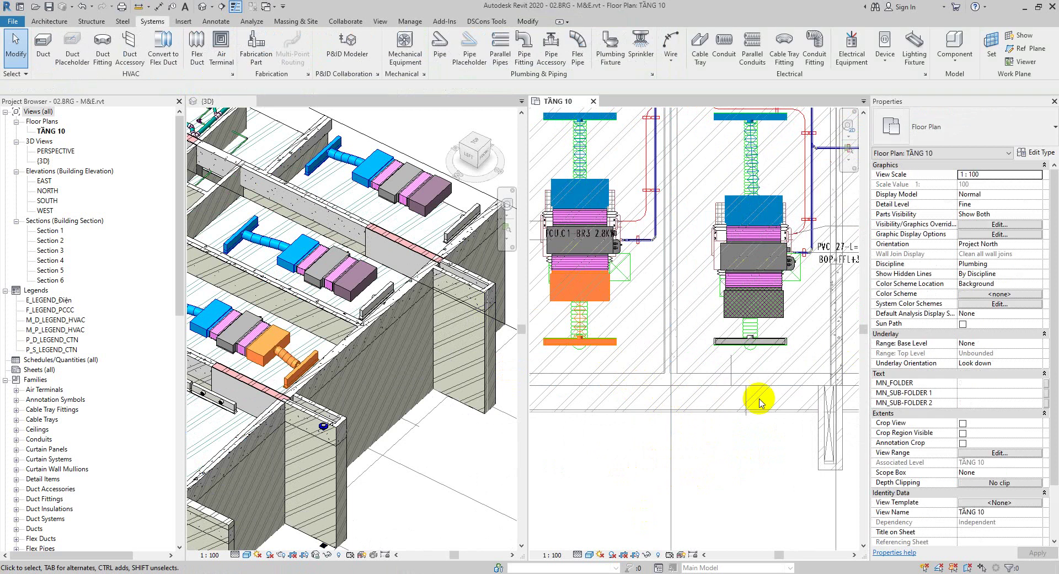
Draw a 200 mm RETURN AIR-hồi lạnh flex duct about 201 mm long beside the Cửa gió 1200x120 diffuser and attach its end to the diffuser's connector
middle_click_drag(711, 414, 693, 403)
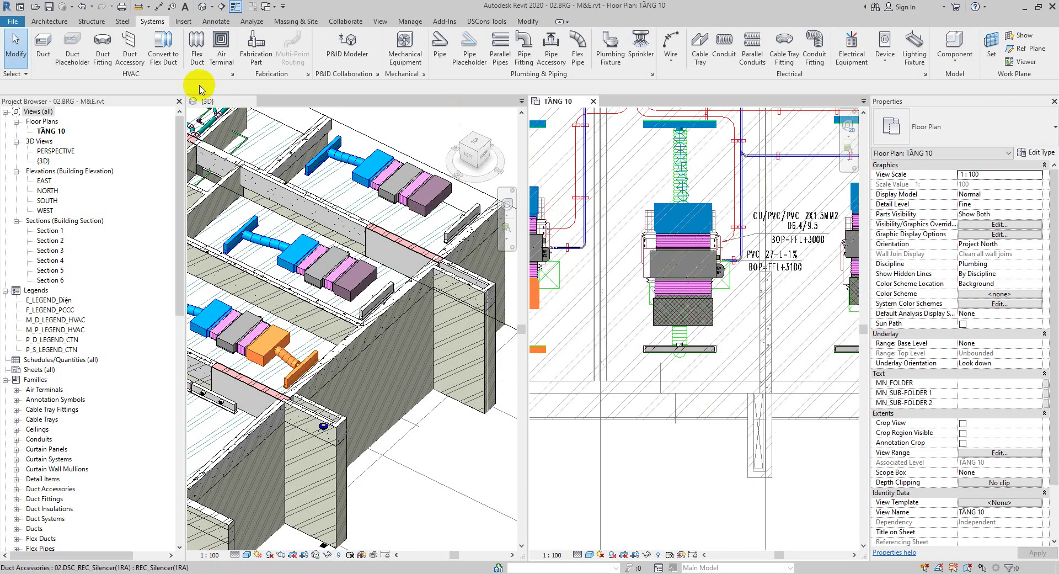
left_click(197, 45)
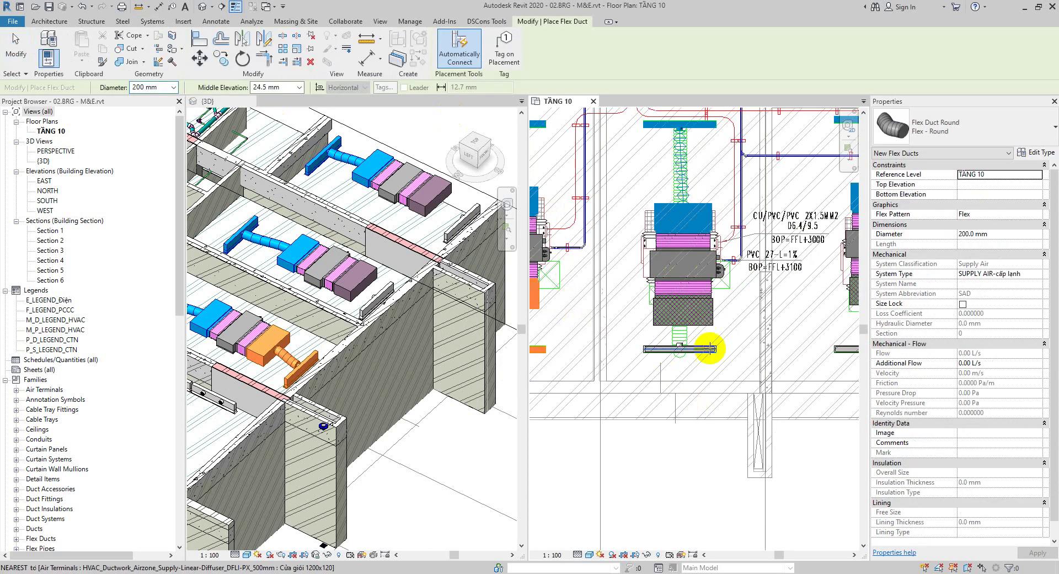
scroll(710, 349, "up", 3)
left_click(1038, 276)
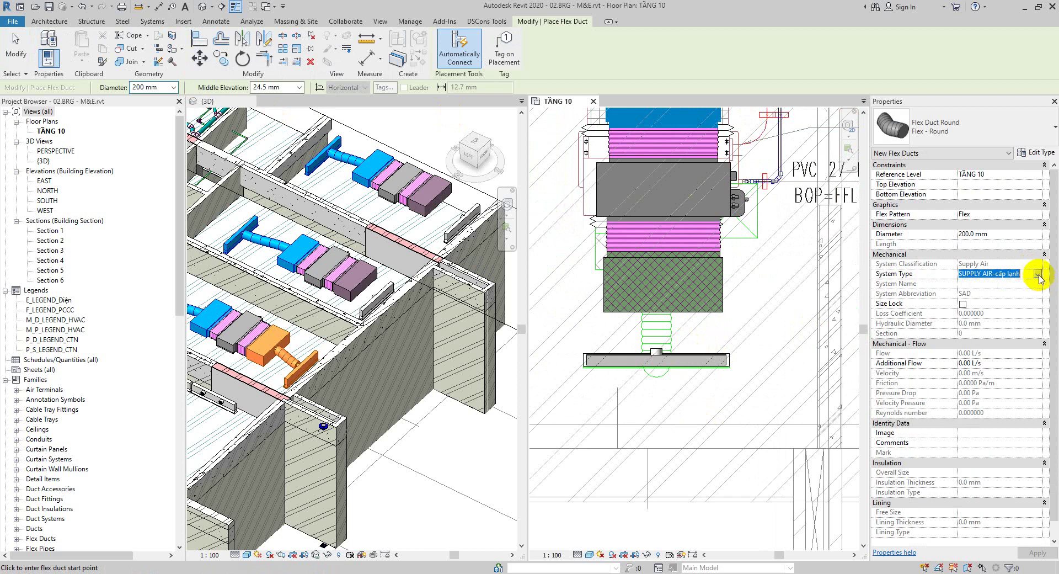
left_click(1038, 274)
left_click(1009, 309)
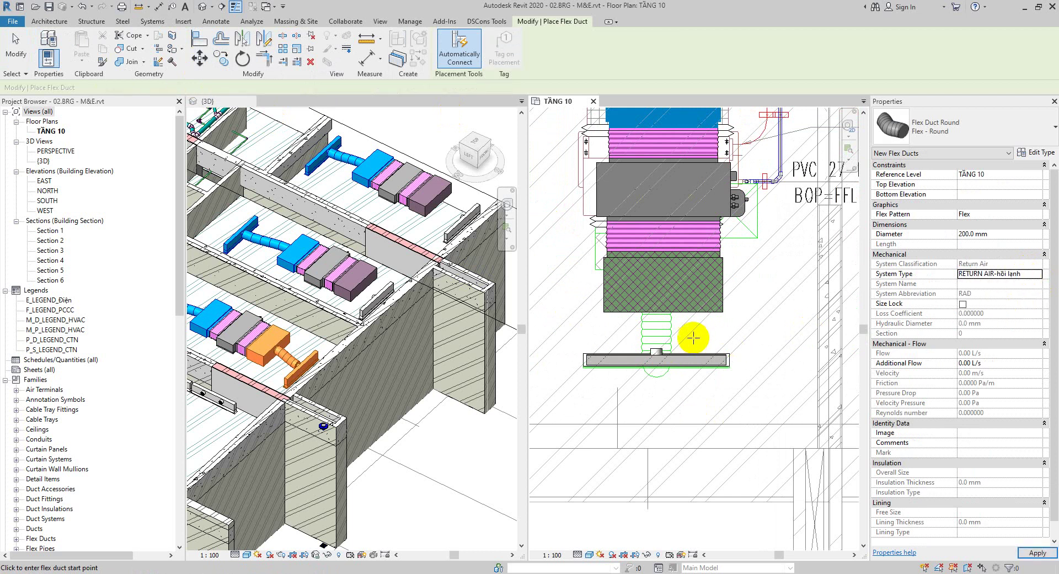
scroll(679, 337, "up", 4)
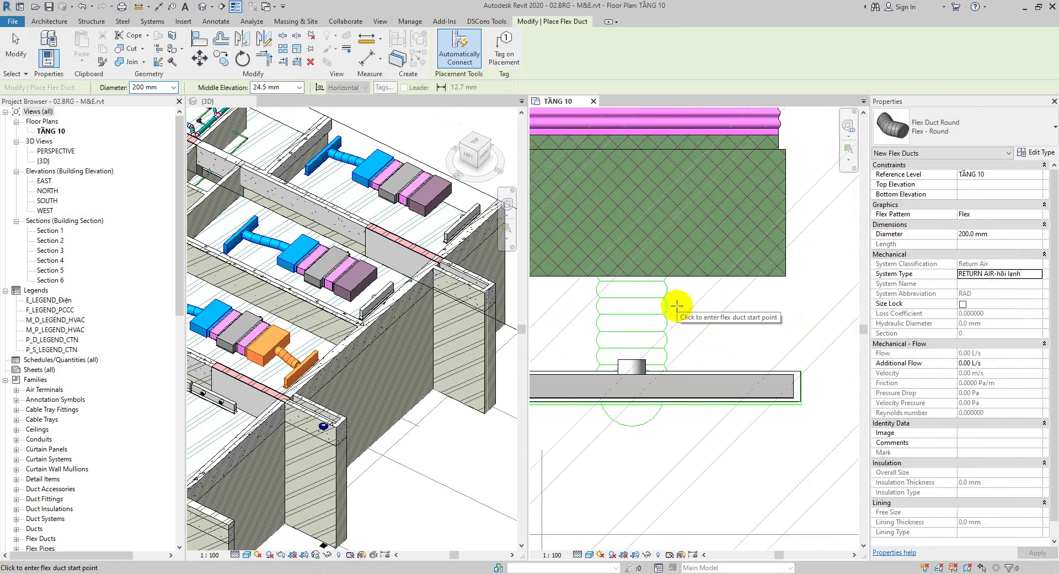
left_click(677, 303)
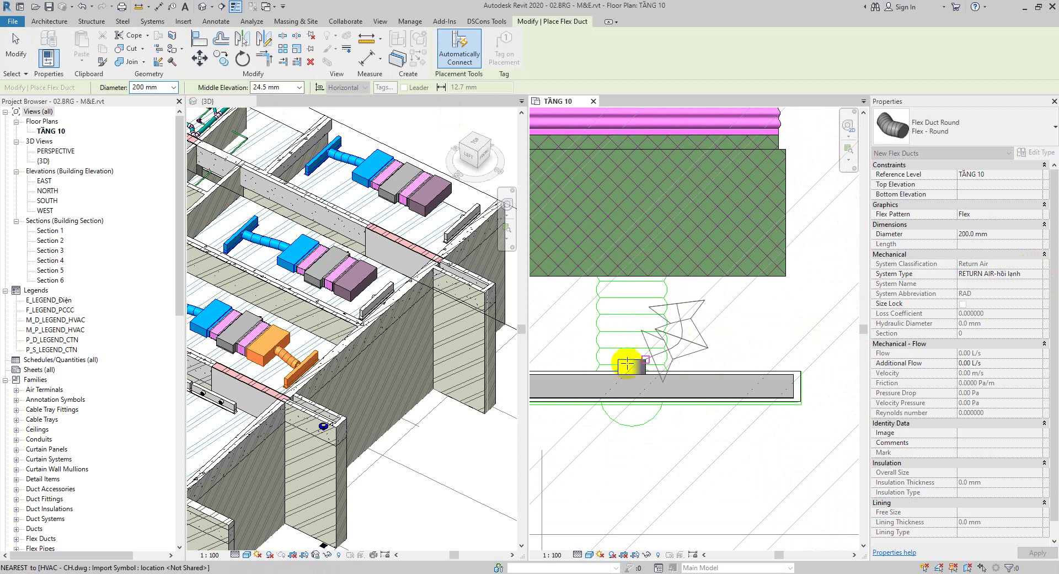
left_click(666, 348)
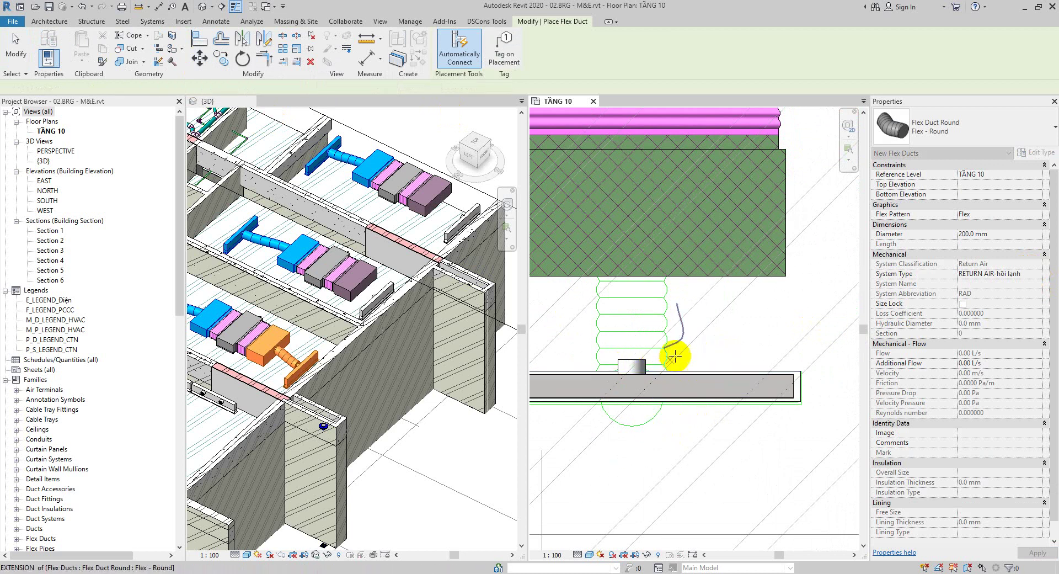
key("Escape")
left_click(643, 353)
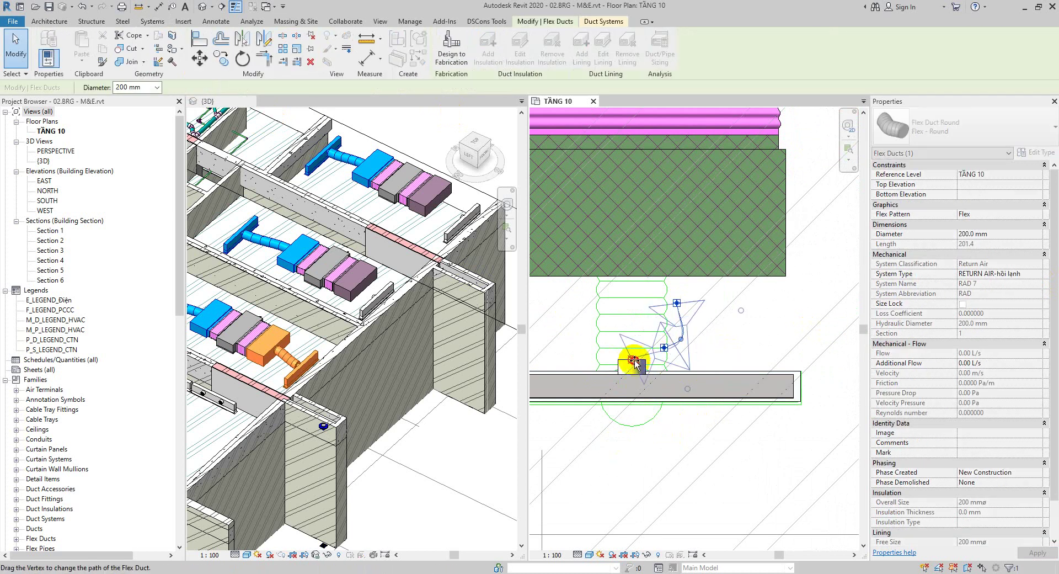
Connect the loose flex duct's end to the 1200x120 linear diffuser, then delete that flex duct
left_click_drag(634, 363, 610, 427)
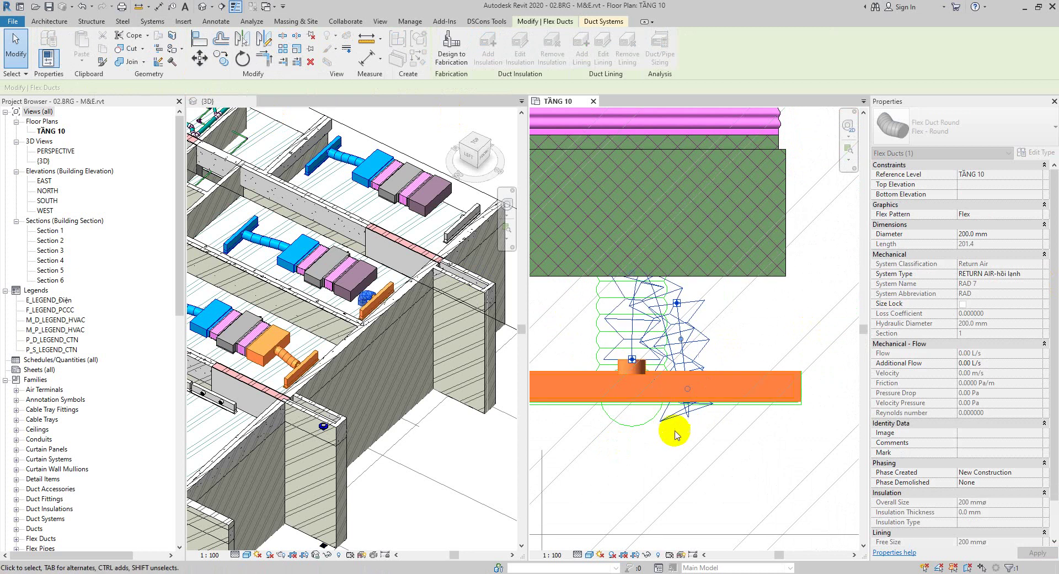
left_click(704, 459)
left_click(687, 331)
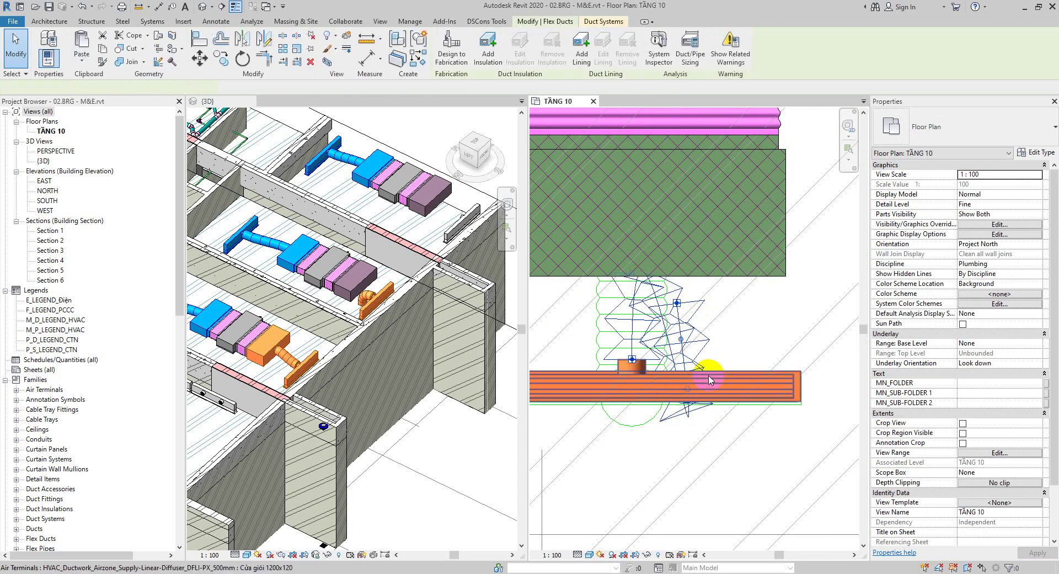
key("Escape")
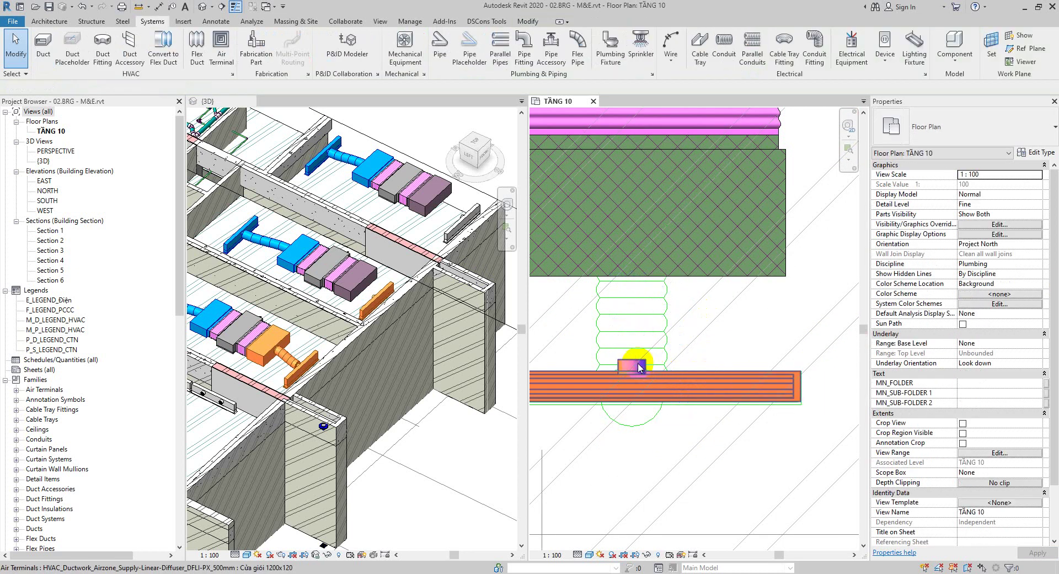
Draw a 200 mm round flex duct between the 1200x120 linear diffuser and the silencer box above it
left_click(198, 55)
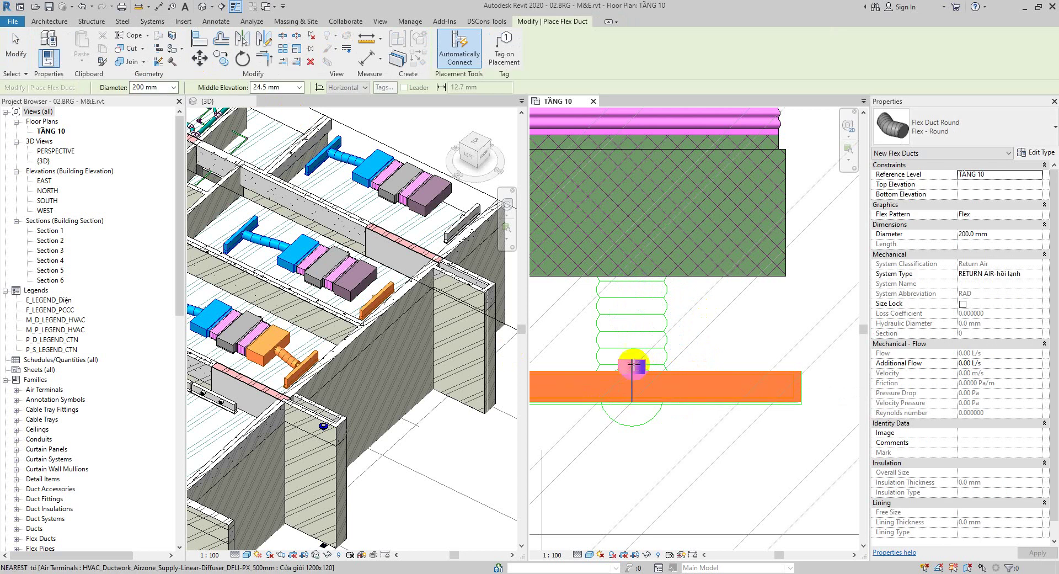
left_click(633, 281)
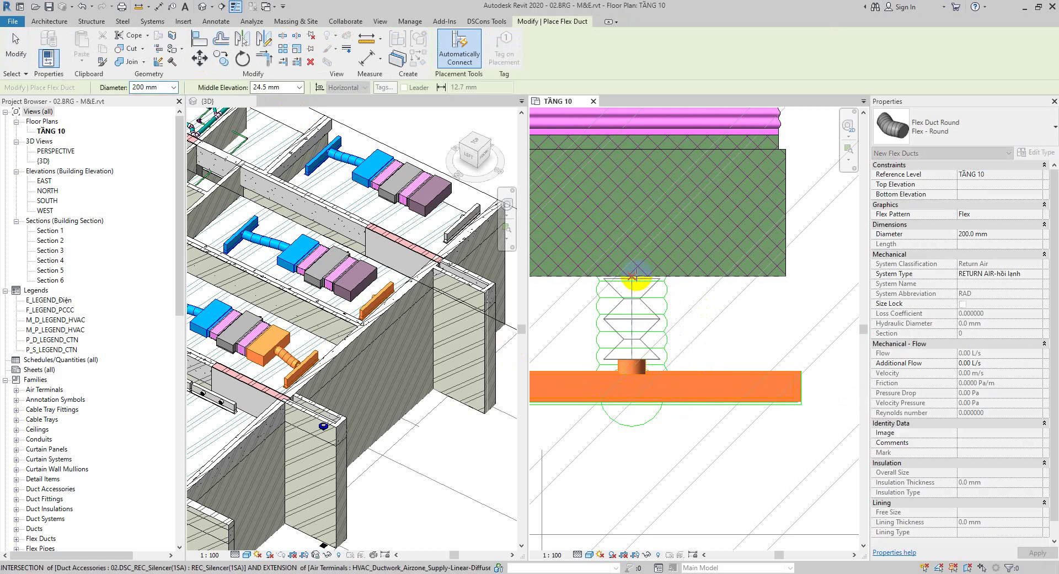
left_click(633, 360)
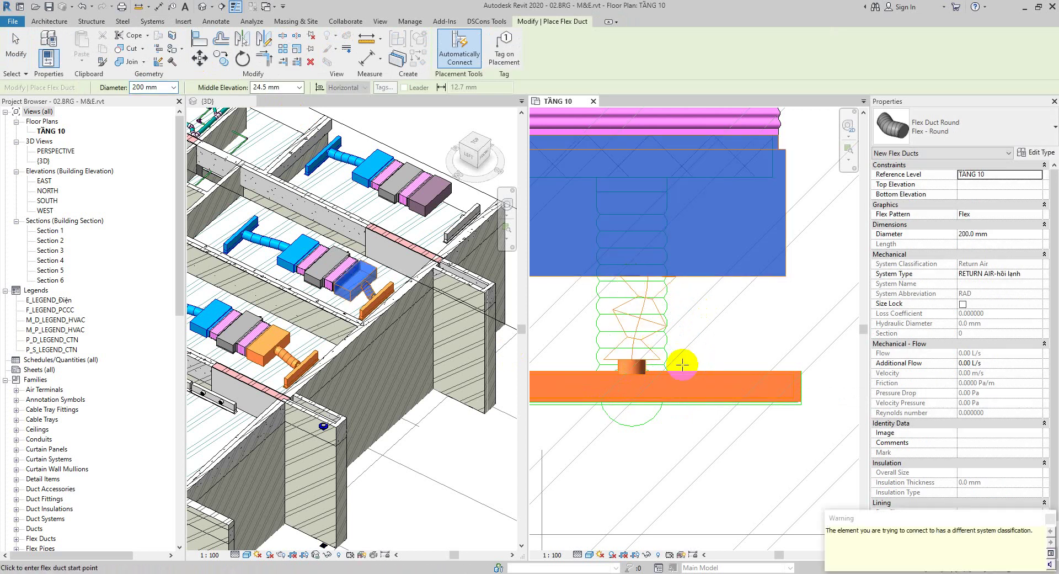
scroll(627, 400, "down", 2)
right_click(707, 408)
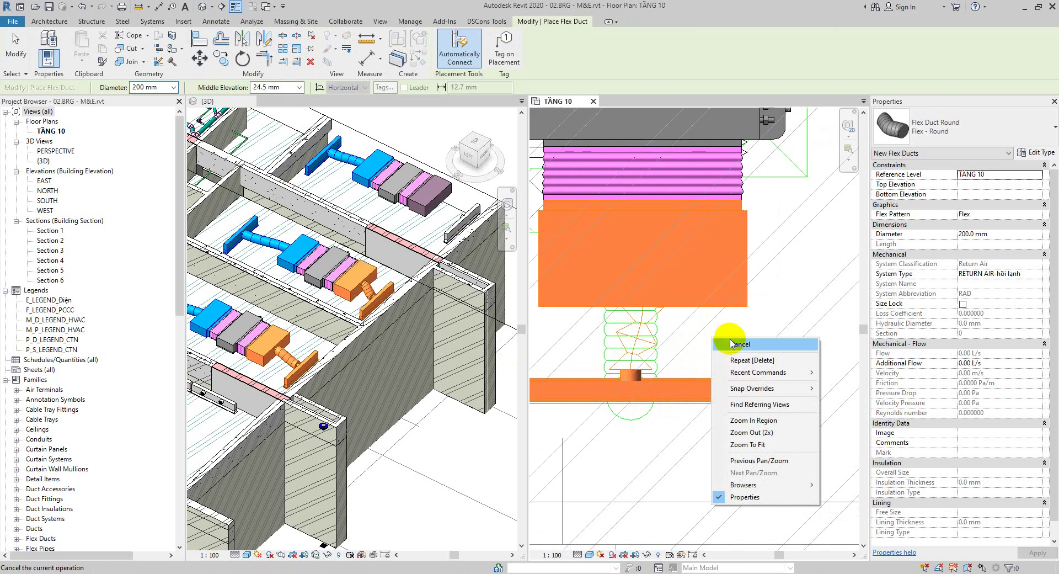
left_click(726, 413)
scroll(740, 433, "down", 5)
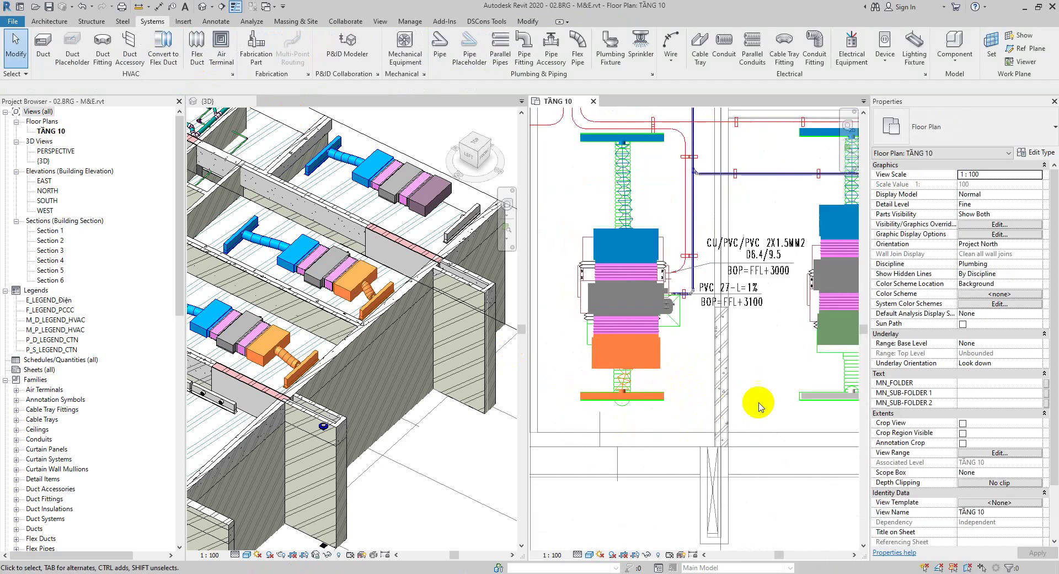
Place a short 200 mm flex duct beside the neighbouring 1500x120 diffuser, connect its end to the diffuser, then delete the flex duct
middle_click_drag(636, 409, 660, 395)
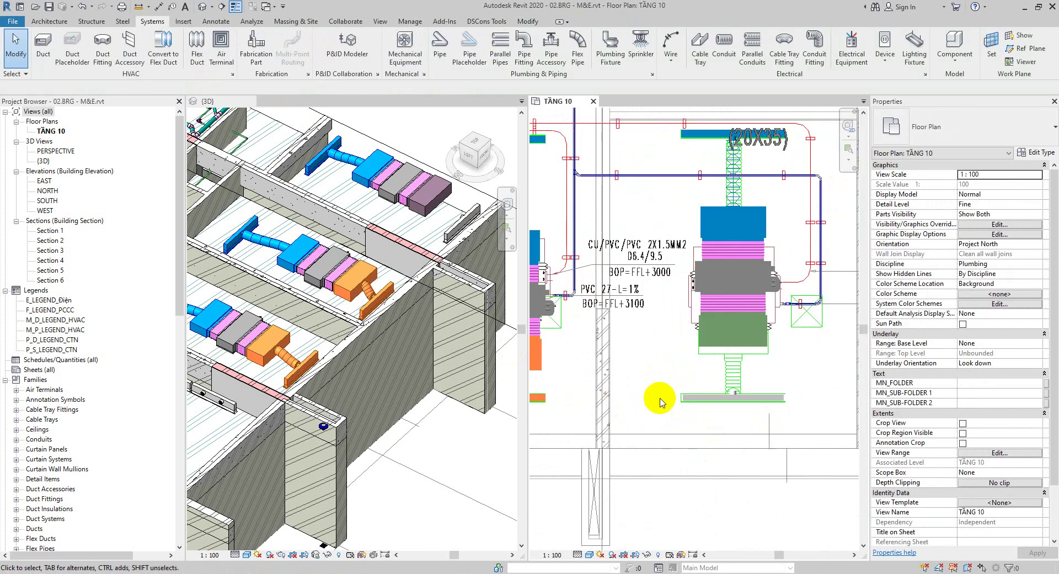
left_click(189, 54)
scroll(739, 378, "up", 3)
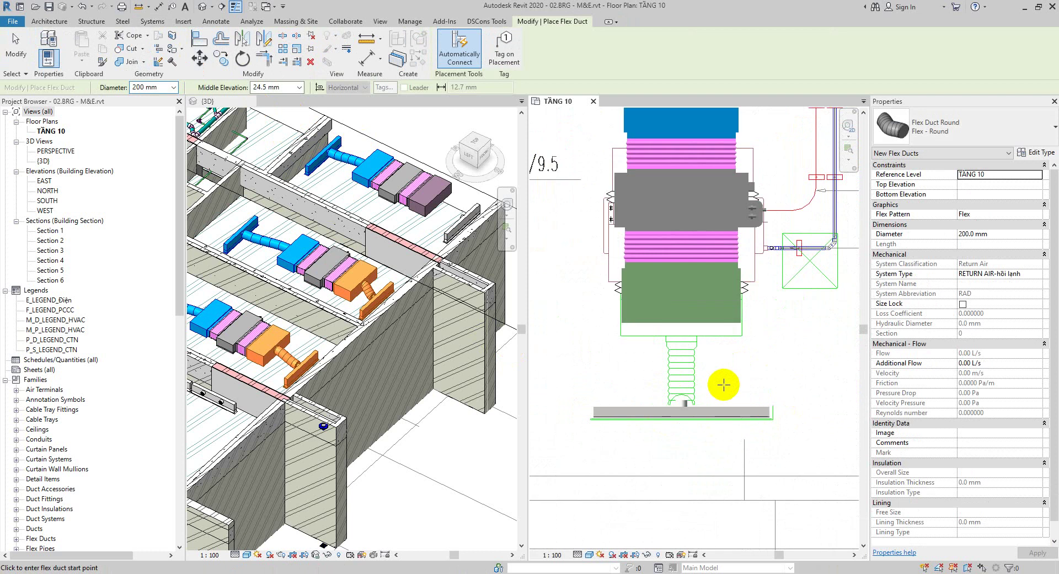
key("Escape")
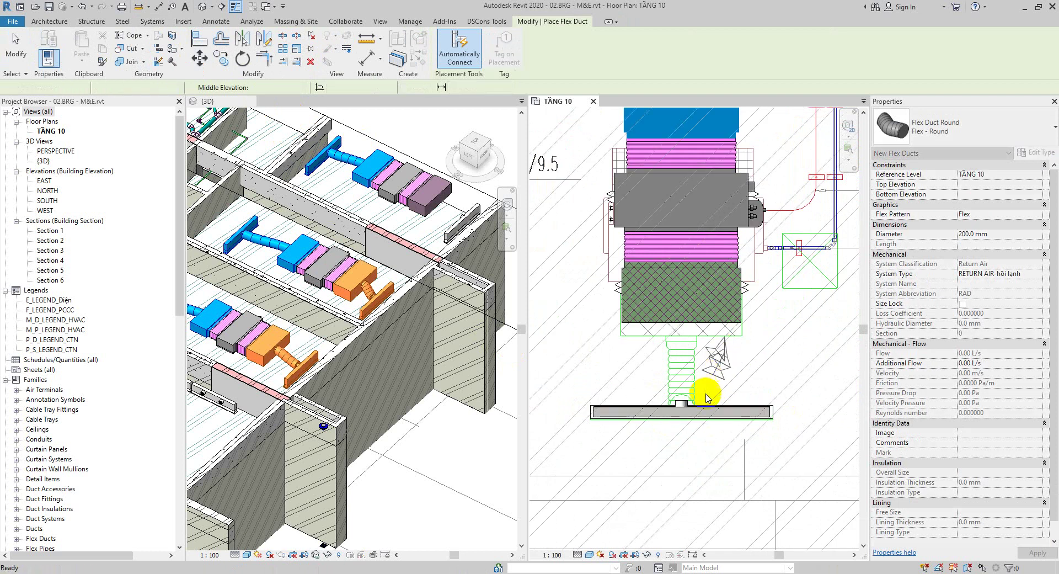
key("Escape")
left_click(715, 380)
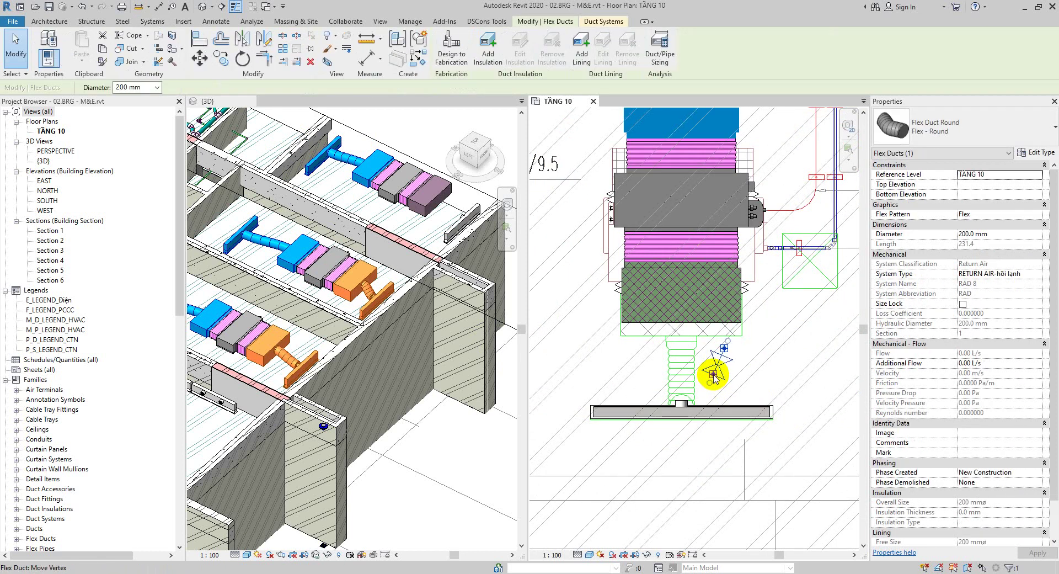
left_click_drag(678, 393, 683, 433)
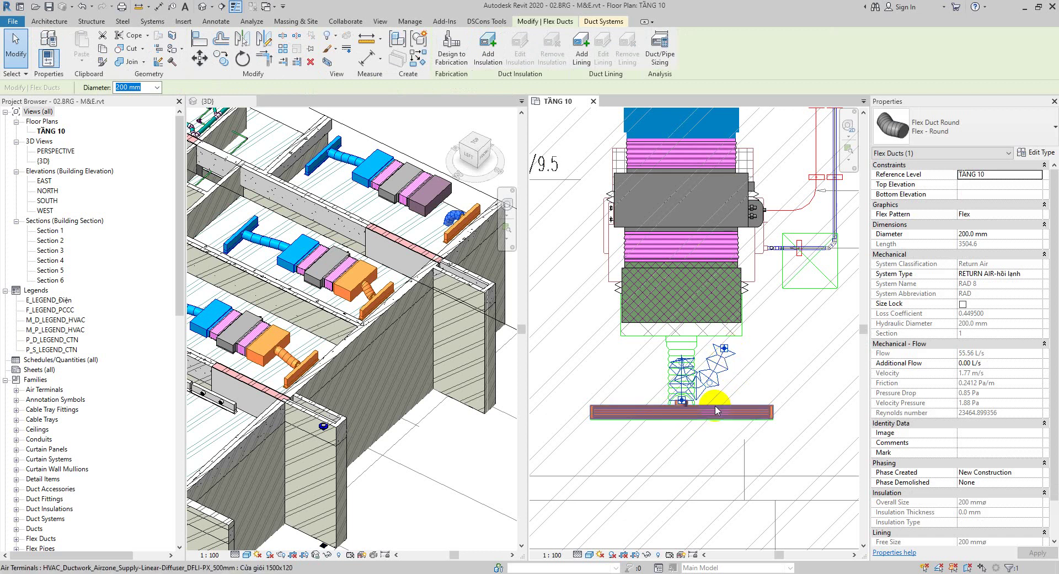
key("Escape")
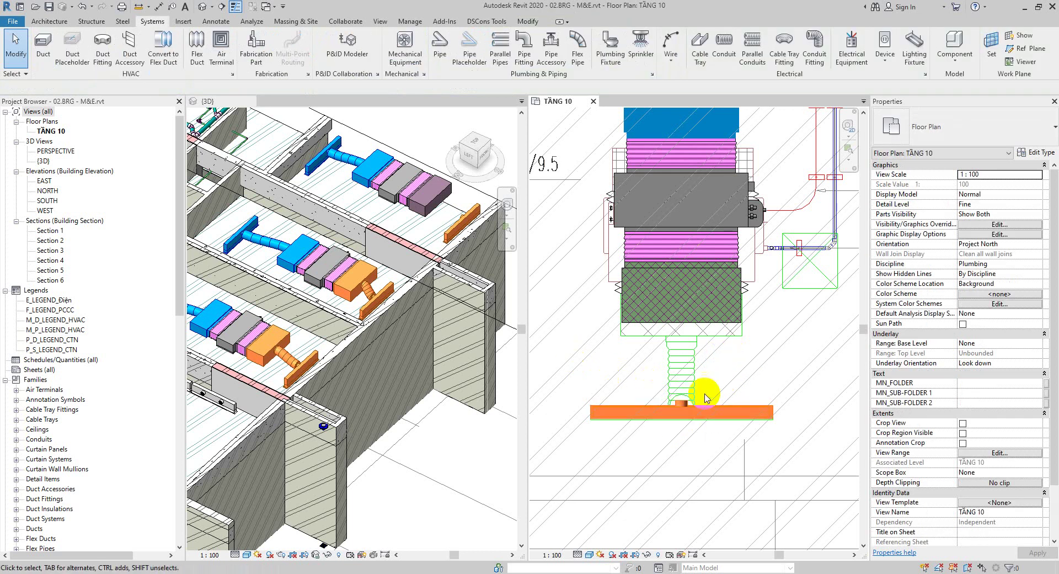
Draw a 200 mm round flex duct from the 1500x120 linear diffuser up to its silencer box
left_click(197, 49)
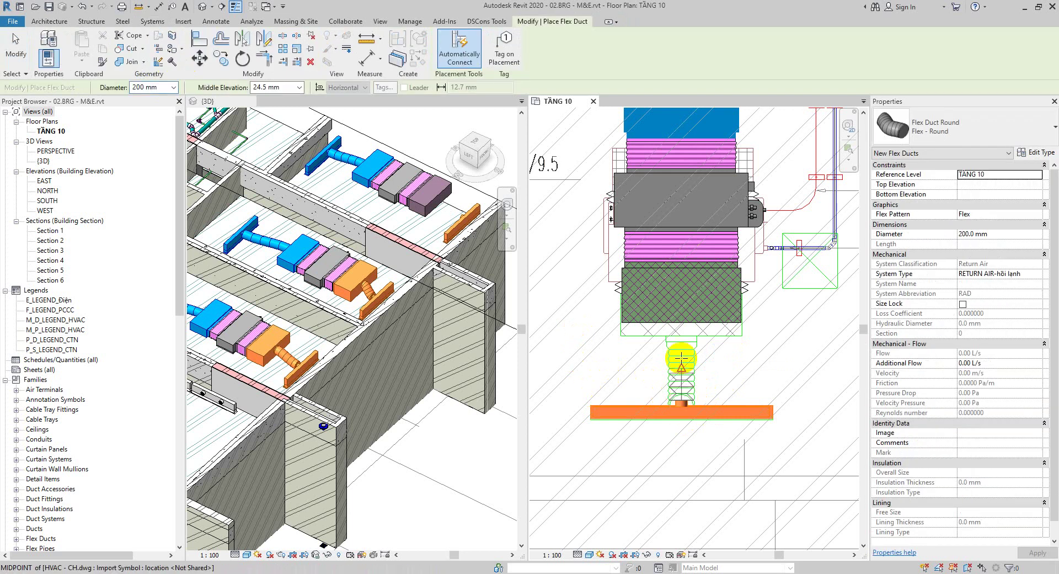
left_click(681, 325)
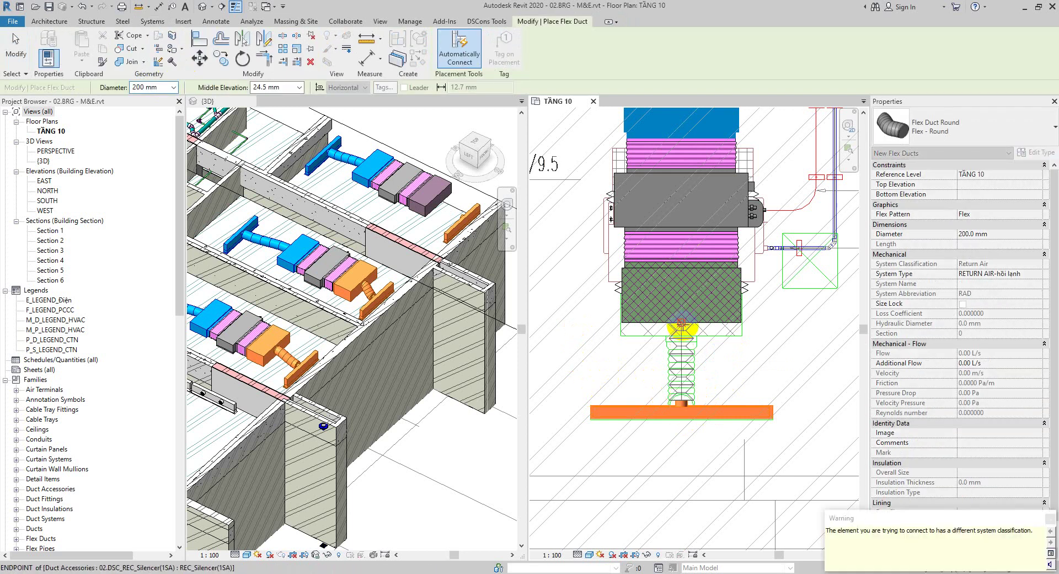
right_click(760, 360)
left_click(788, 365)
Set up a new rectangular duct with system type SUPPLY AIR-cấp lạnh, 400 mm wide and 250 mm high
scroll(717, 364, "down", 5)
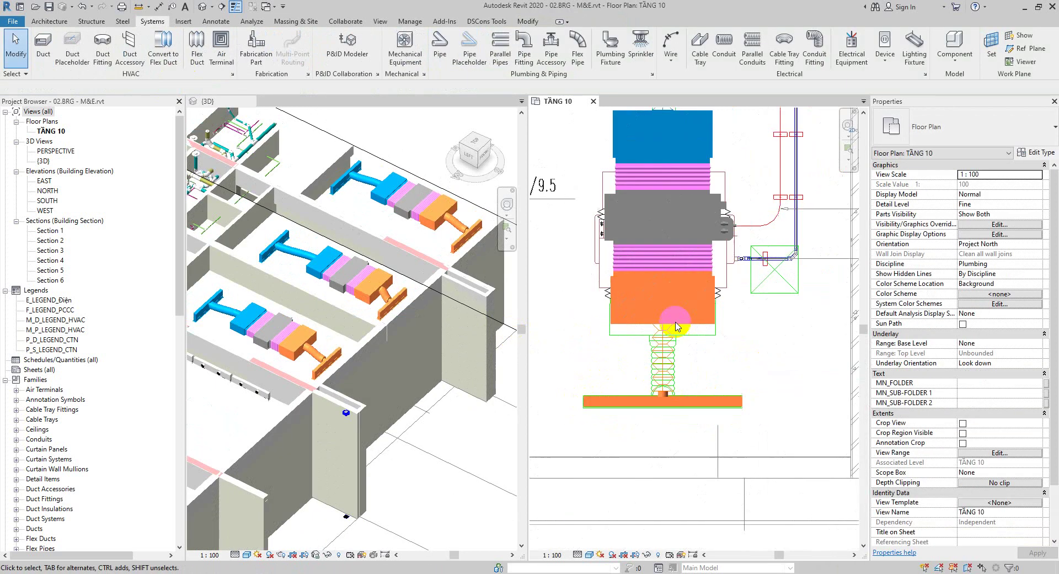
middle_click_drag(740, 359, 589, 456)
scroll(657, 433, "up", 4)
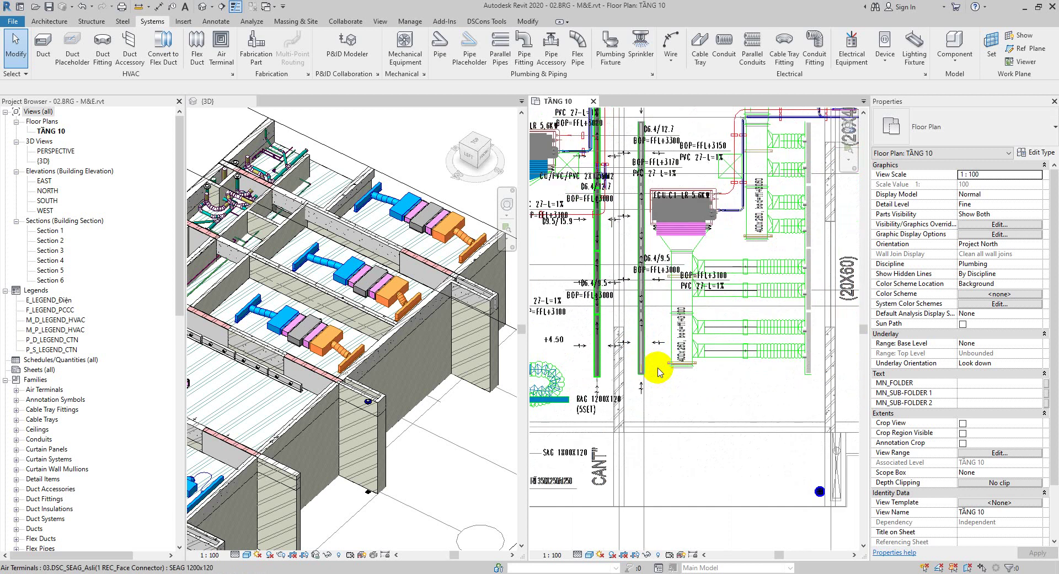
scroll(709, 364, "up", 2)
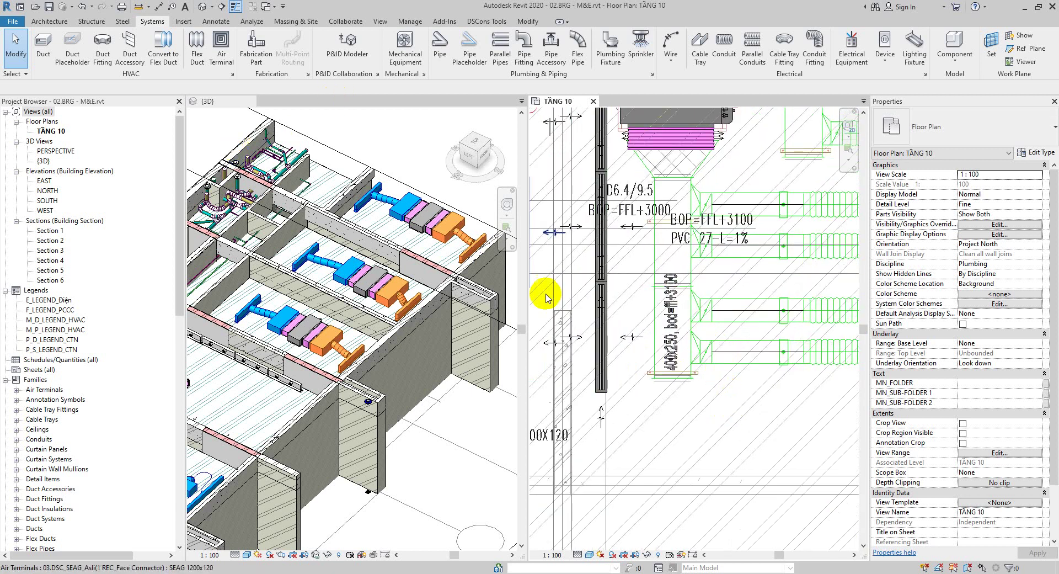
key("d")
key("t")
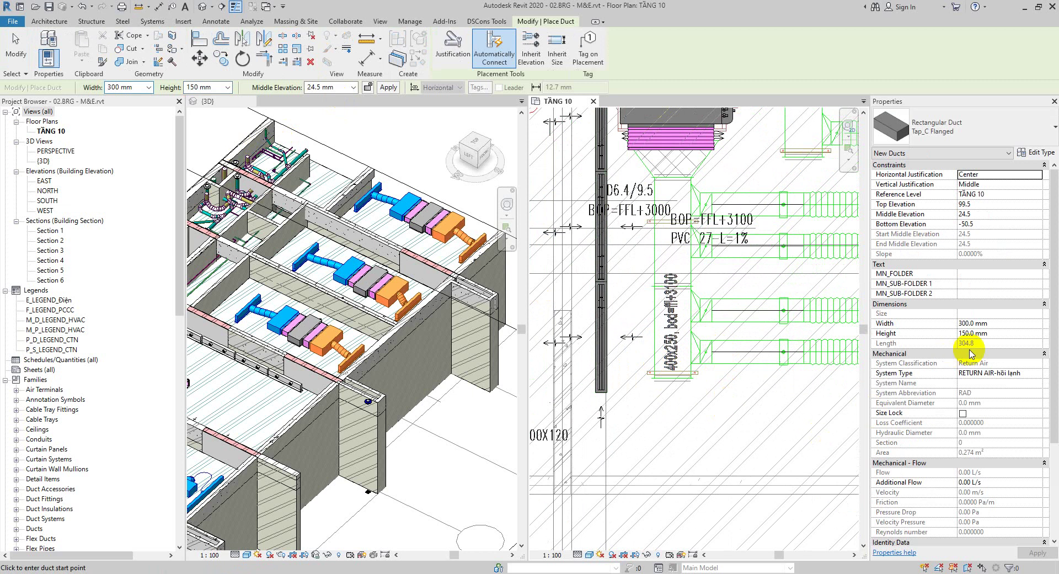
left_click(1038, 373)
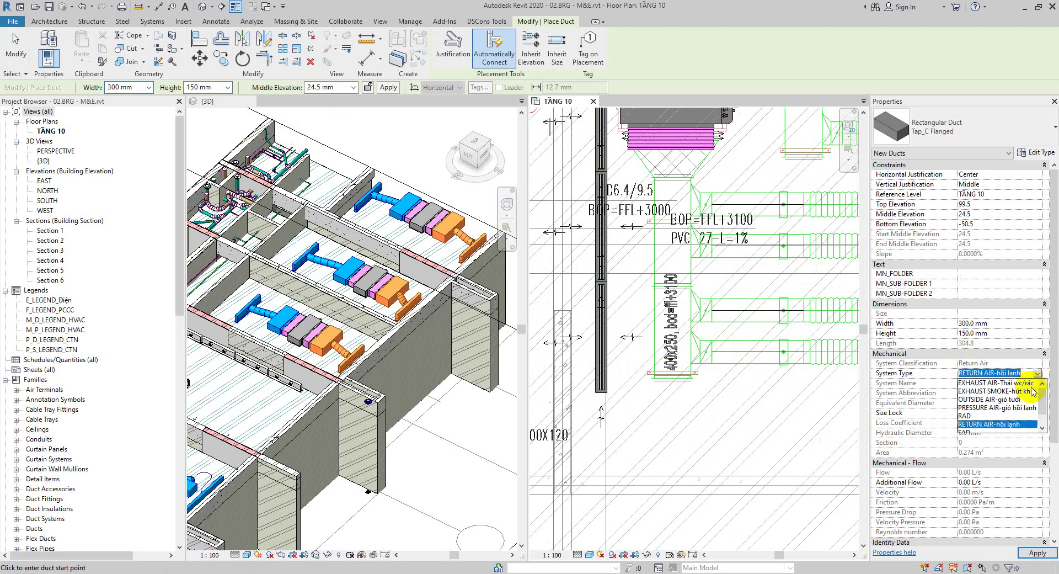
left_click(1026, 406)
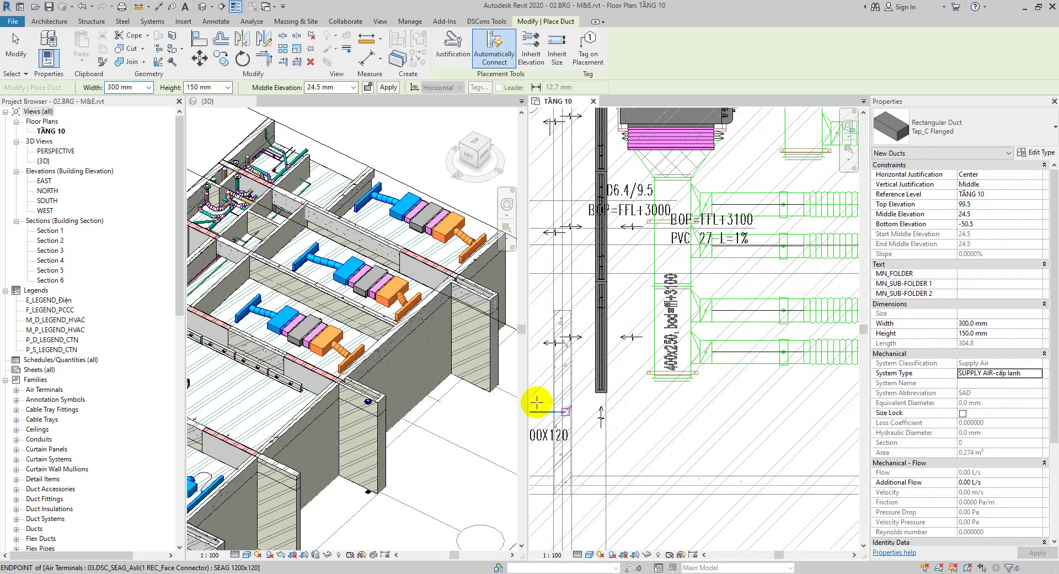
left_click(149, 87)
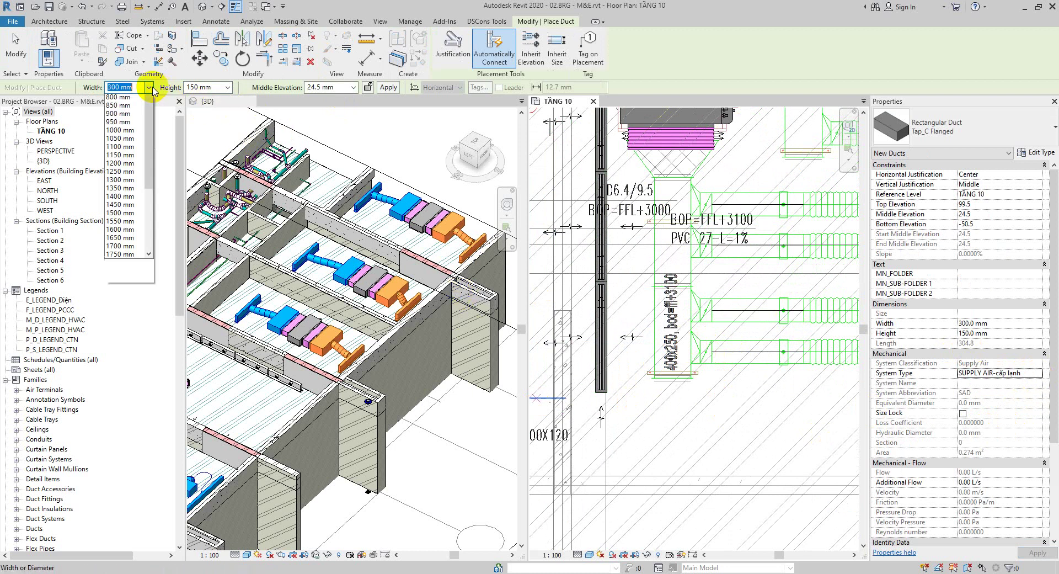
left_click(130, 115)
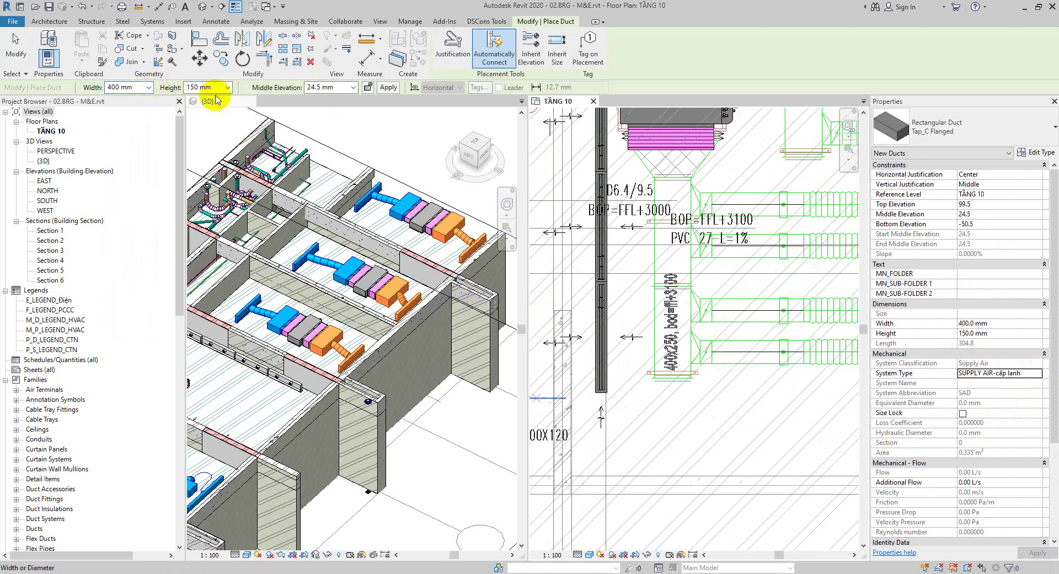
left_click(228, 87)
left_click(199, 115)
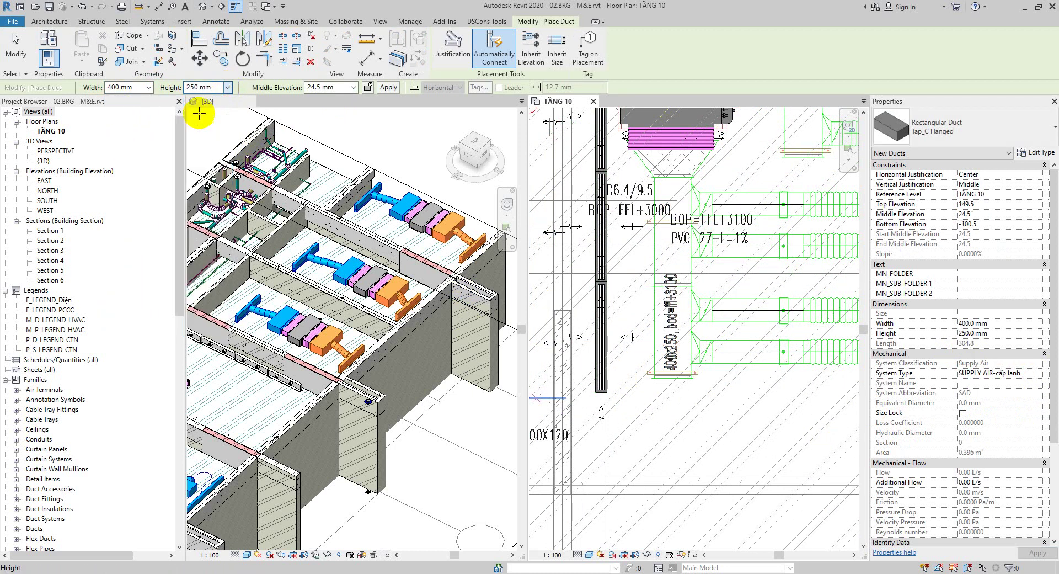
Draw the 400x250 supply duct about 2040 mm long over its CAD outline, ending near the fan coil unit's transition
left_click(672, 381)
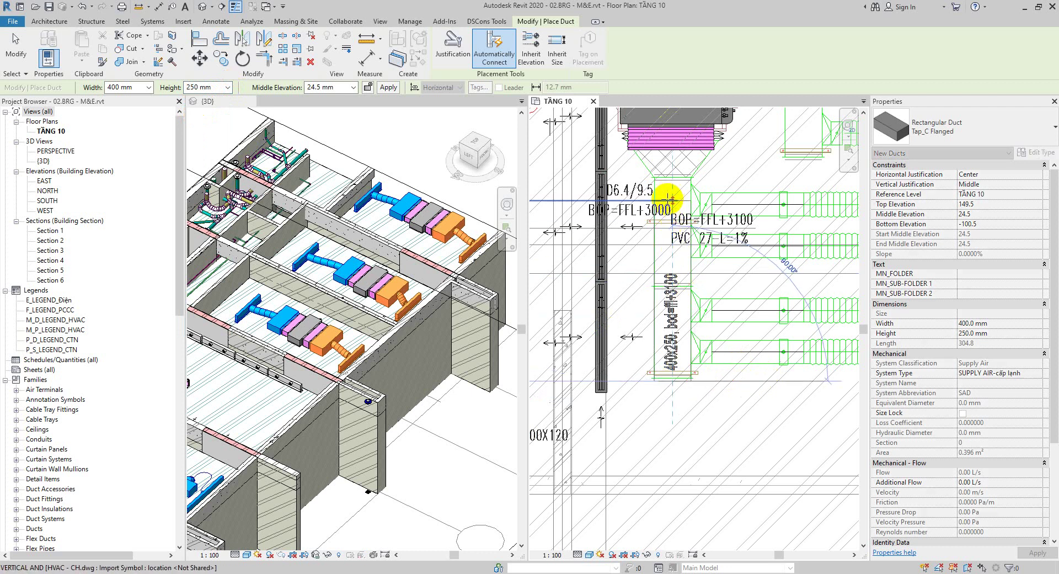
scroll(669, 197, "up", 2)
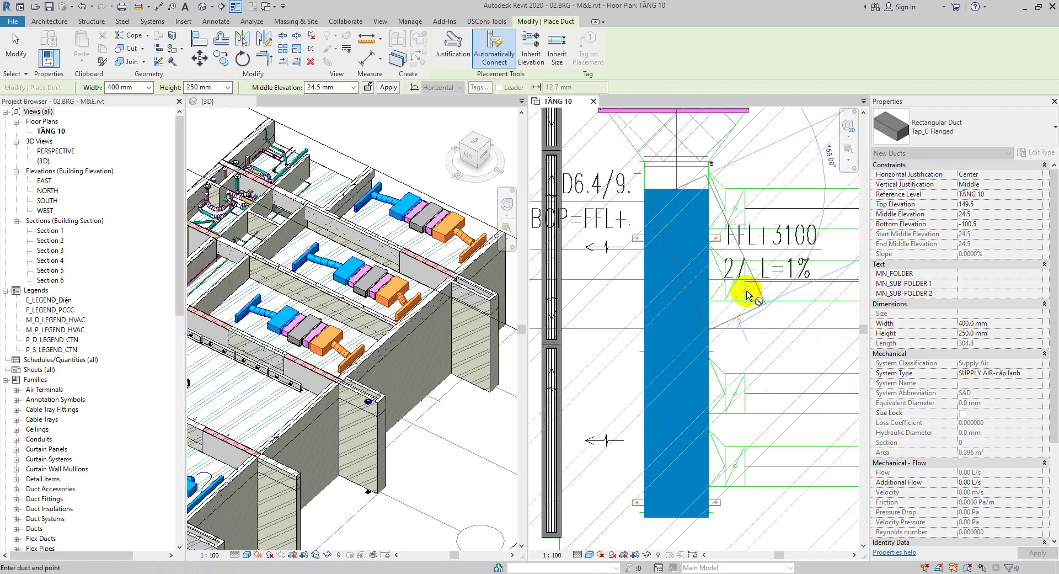
right_click(709, 190)
left_click(723, 196)
key("Escape")
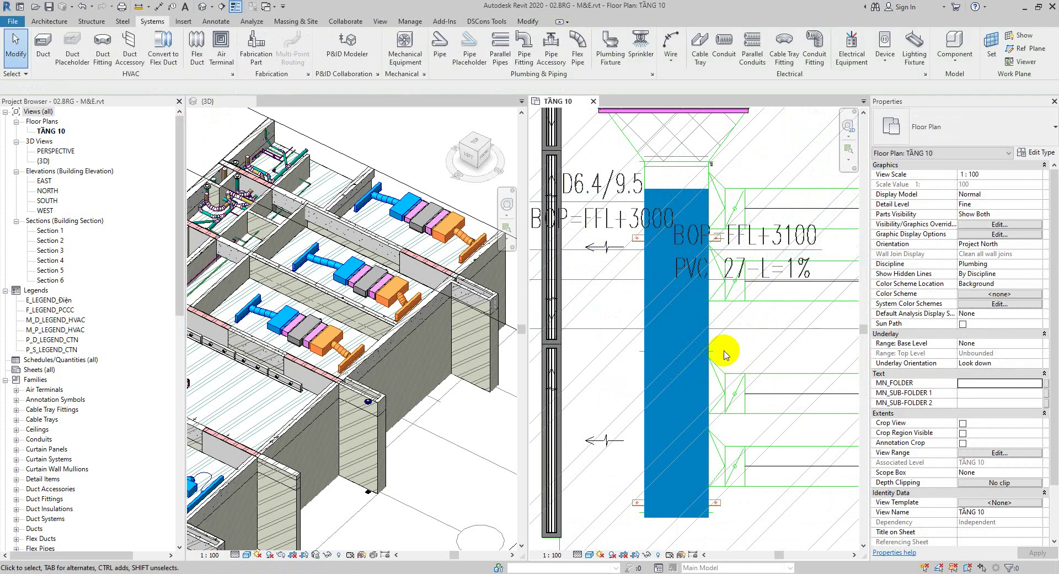
left_click(711, 335)
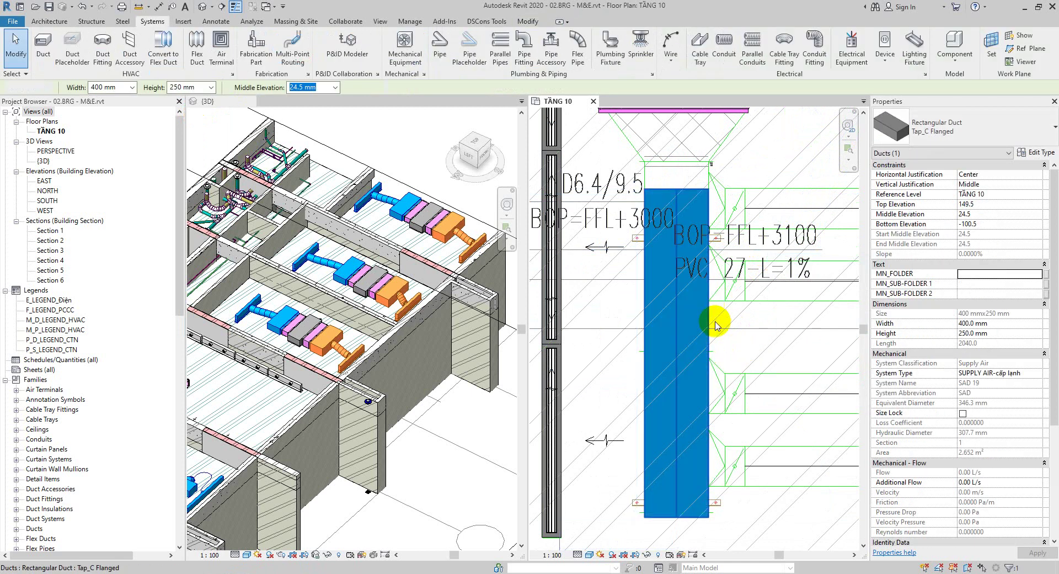
Move the Section 4 mark on the floor plan over the supply ducts beside grid SL
scroll(715, 326, "down", 8)
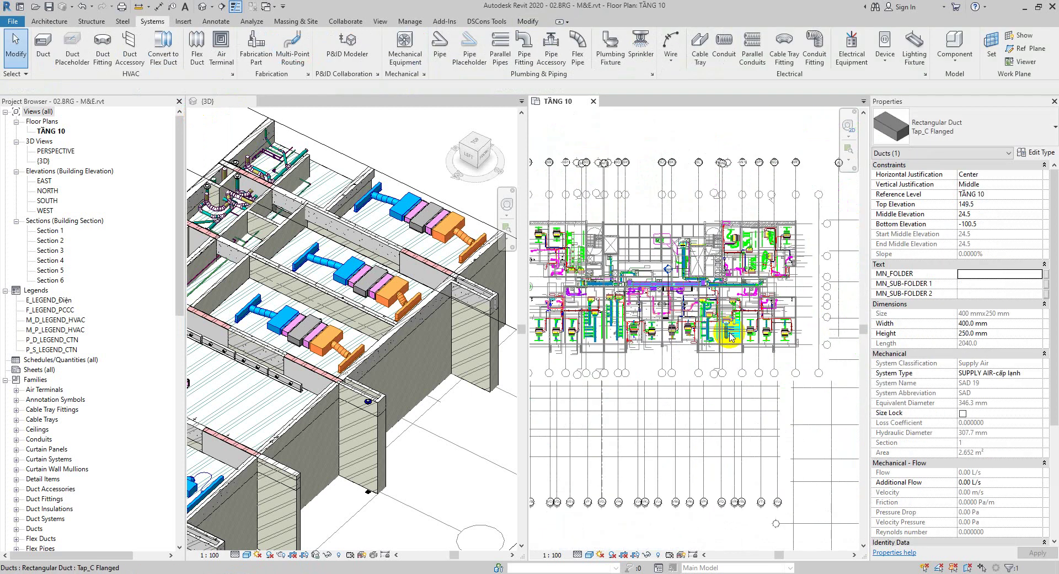
left_click(673, 375)
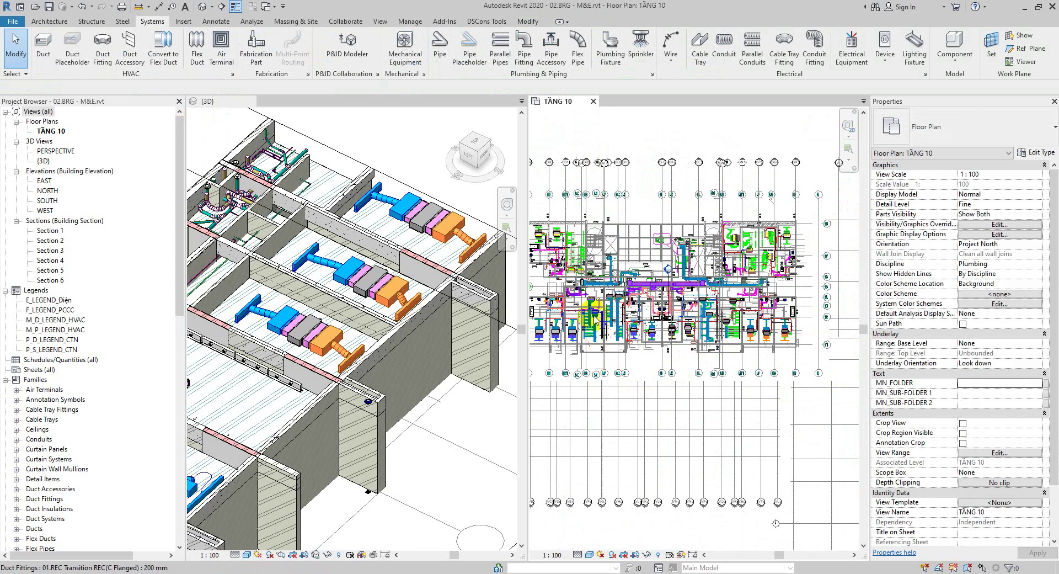
scroll(597, 339, "up", 5)
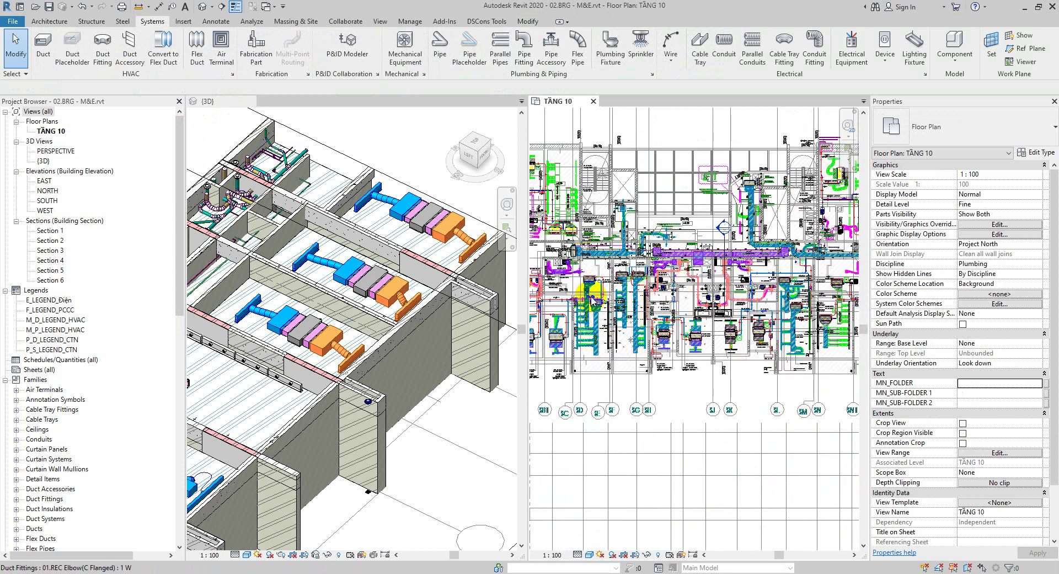
scroll(739, 275, "up", 3)
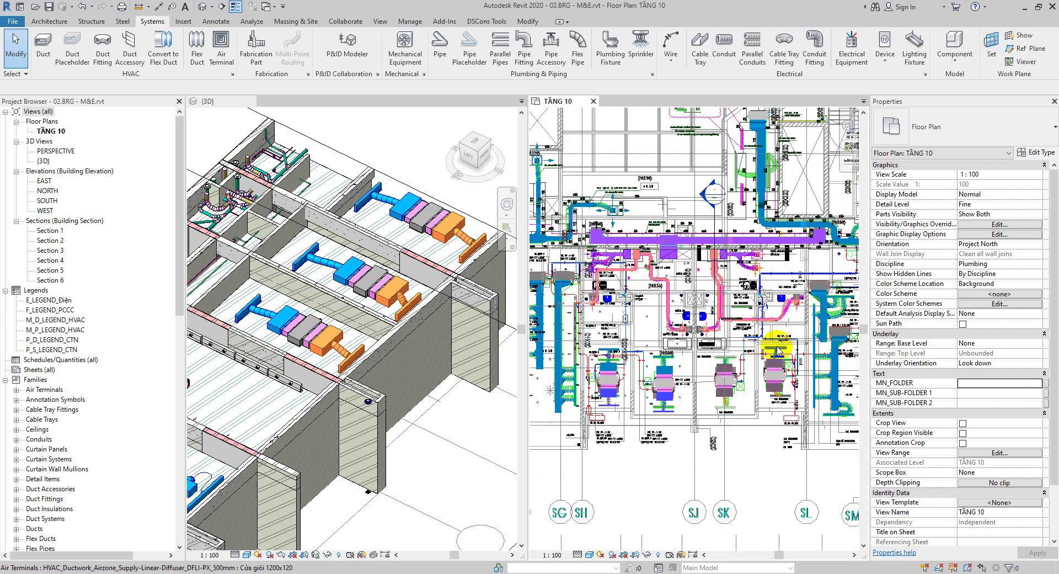
left_click(716, 226)
left_click_drag(729, 242, 818, 320)
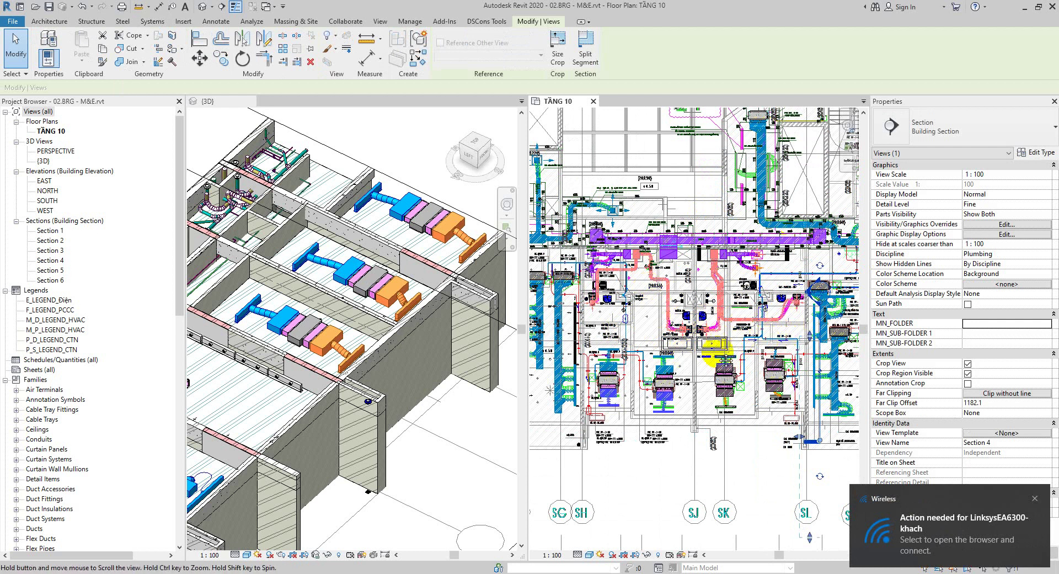
middle_click_drag(682, 357, 659, 336)
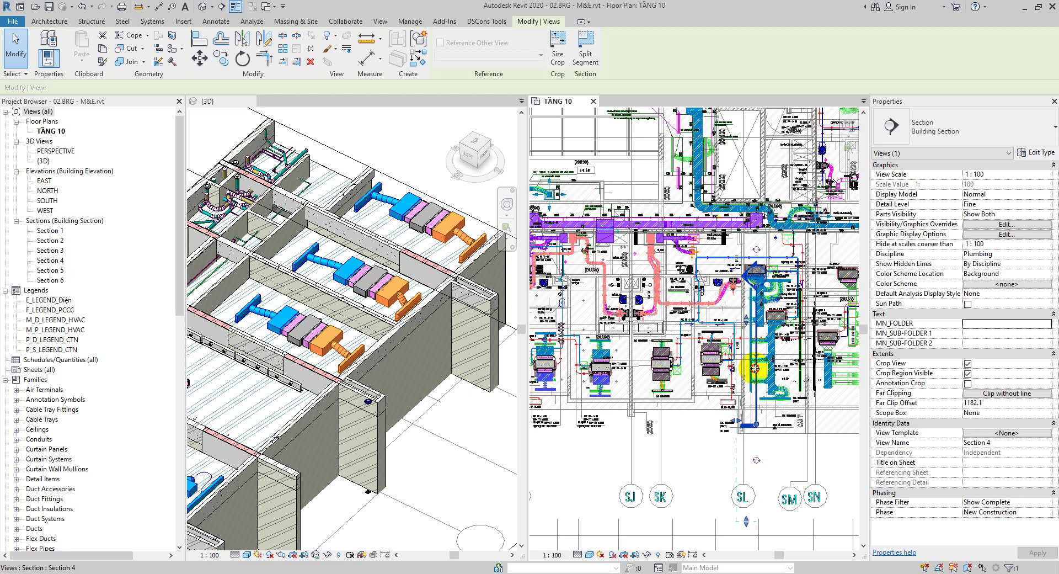
Move the Section 4 mark over the newly drawn supply duct near grid SN and open its section view
left_click_drag(755, 368, 838, 381)
right_click(837, 381)
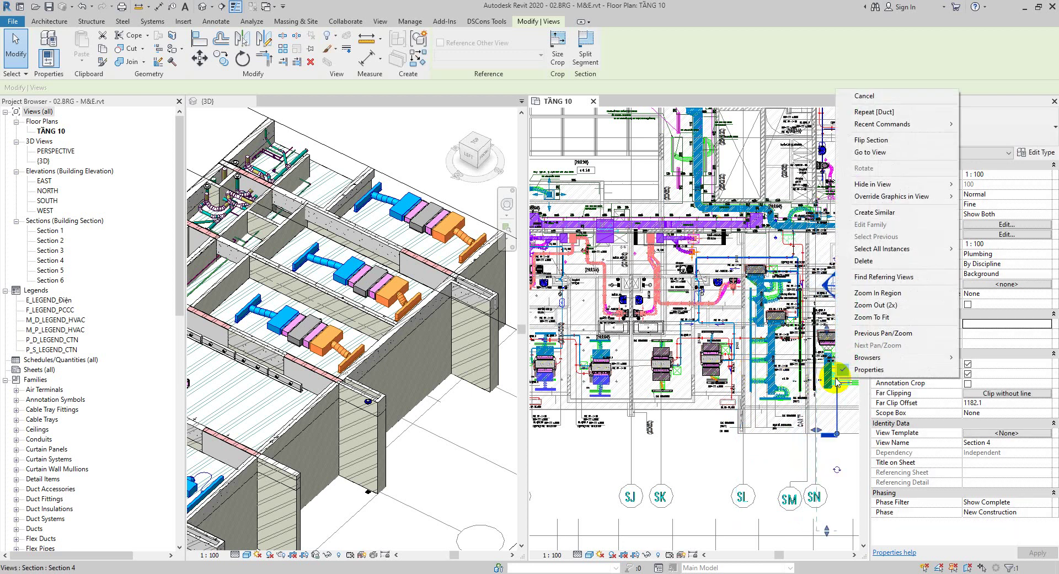
left_click(871, 152)
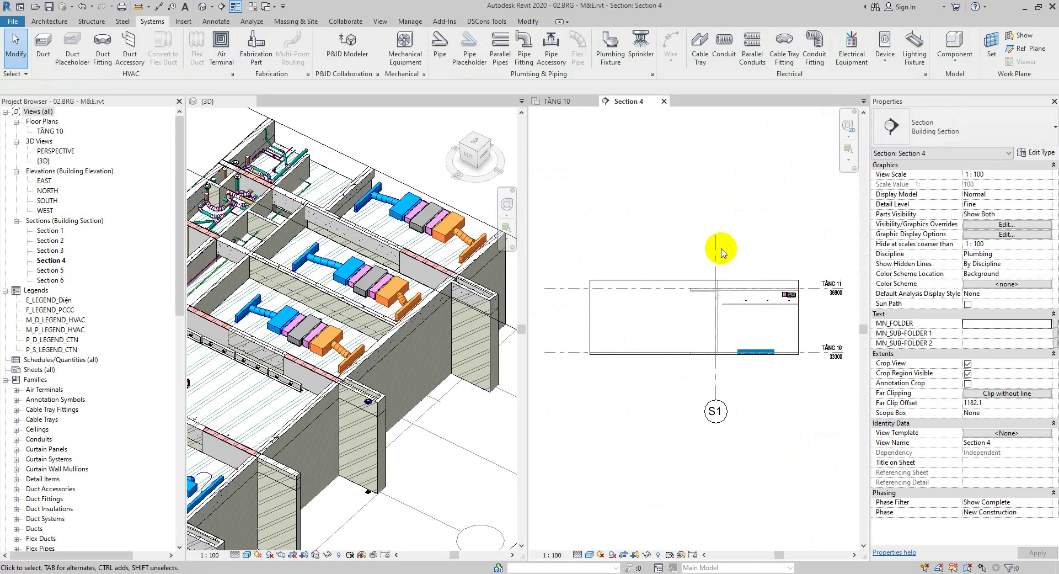
Display the Section 4 view with Fine detail level and the Shaded visual style
scroll(765, 335, "up", 3)
left_click(577, 556)
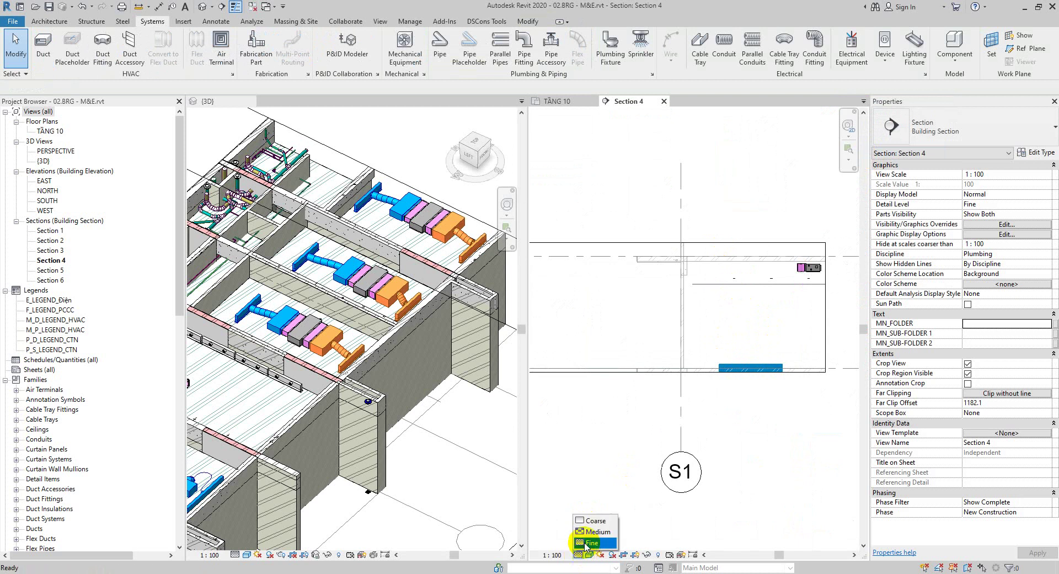
left_click(589, 555)
left_click(598, 511)
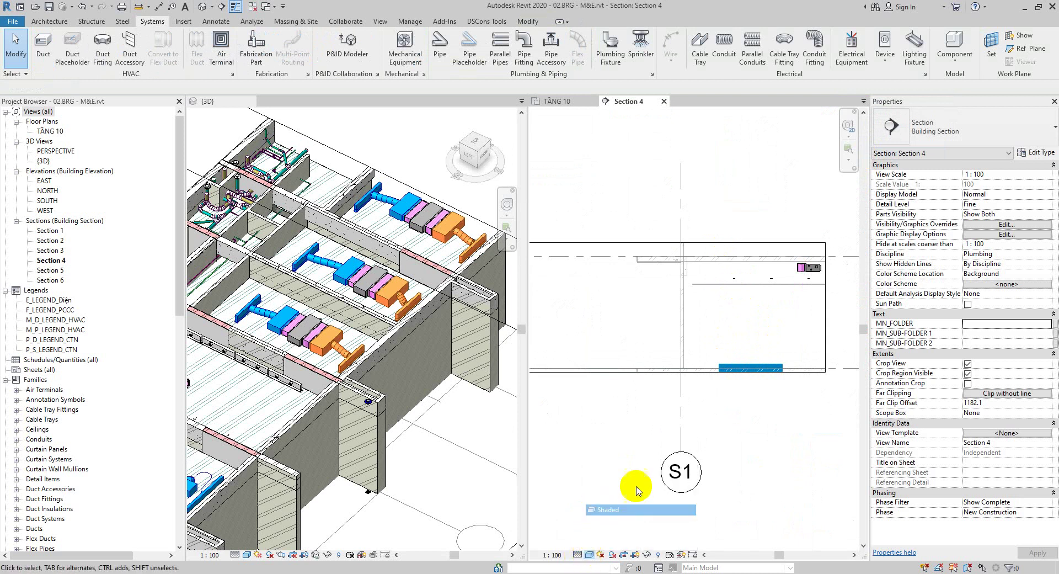
middle_click_drag(818, 423, 745, 421)
scroll(709, 407, "up", 3)
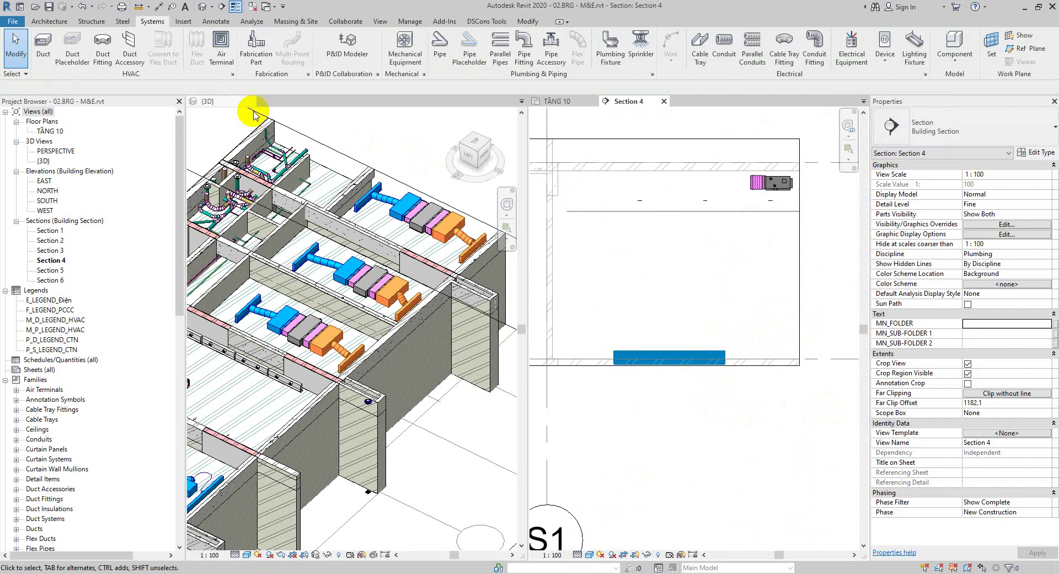
Measure the height from level TẦNG 10 to the centre of the fan coil unit's flexible connector
key("i")
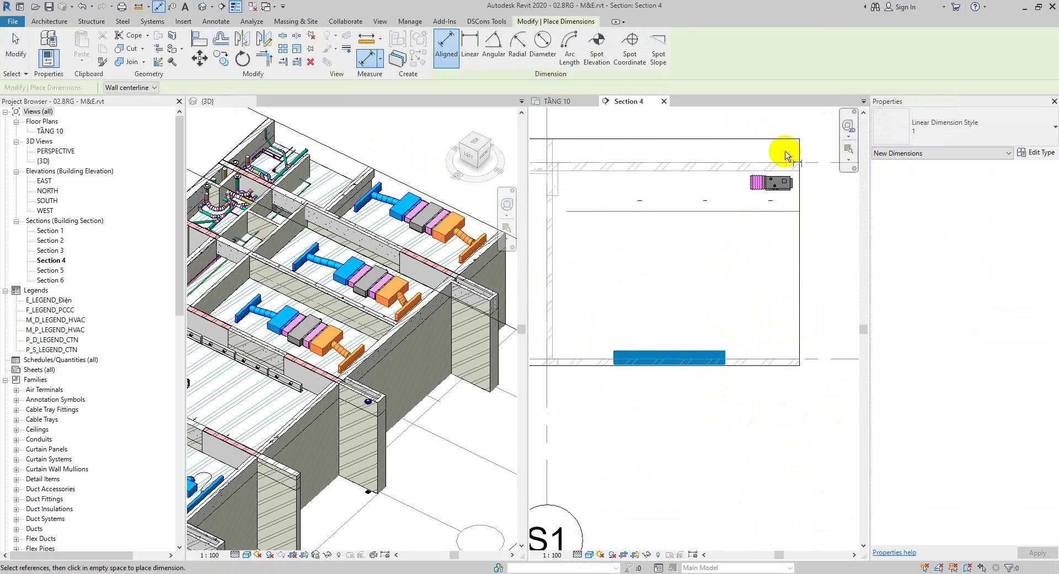
left_click(749, 184)
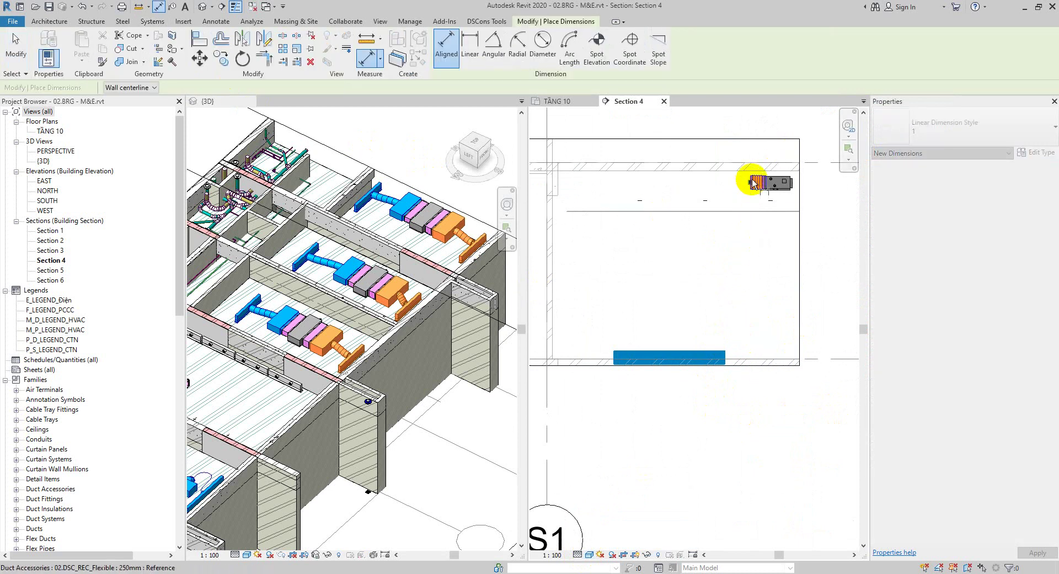
scroll(767, 185, "up", 2)
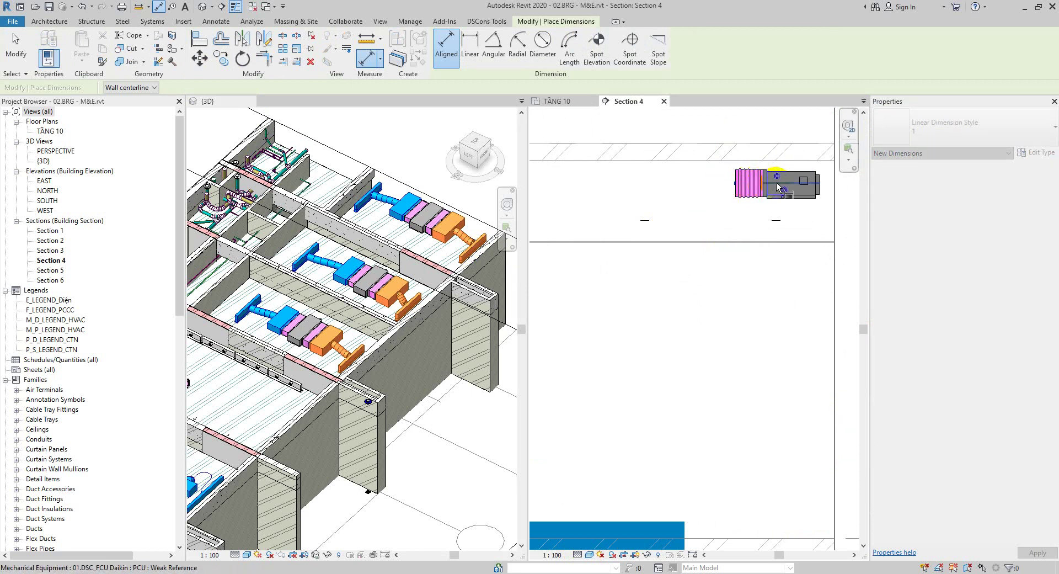
scroll(778, 188, "down", 2)
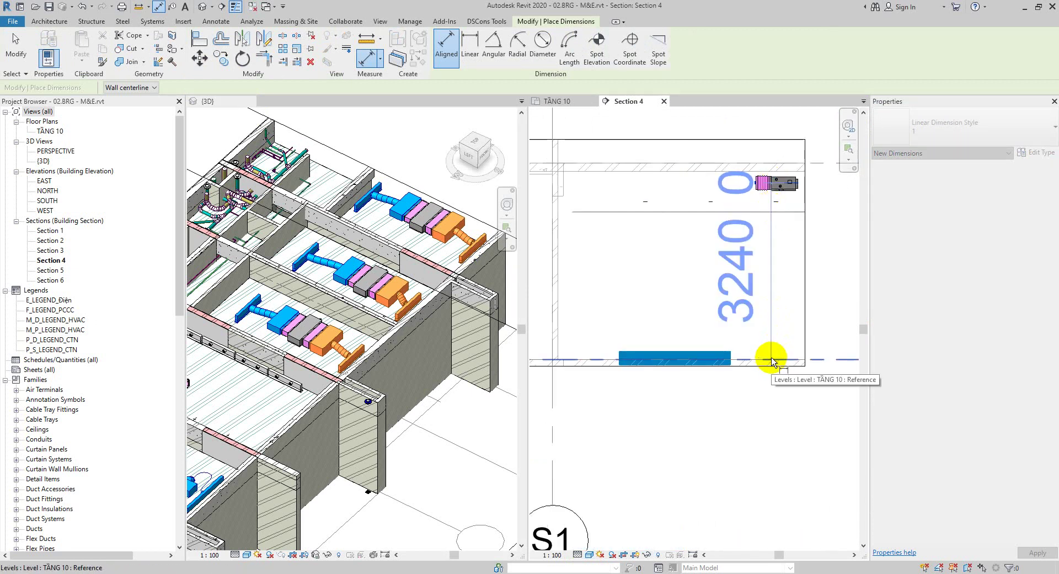
key("Escape")
key("Escape")
Set the middle elevation of the 400x250 supply duct lying at floor level to 3240 mm
left_click(707, 356)
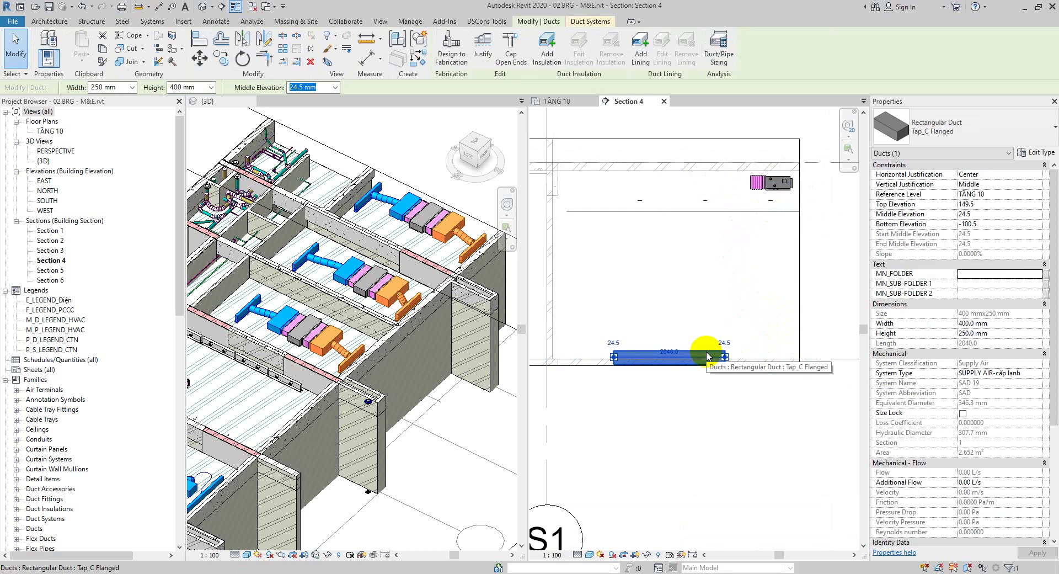
left_click(986, 212)
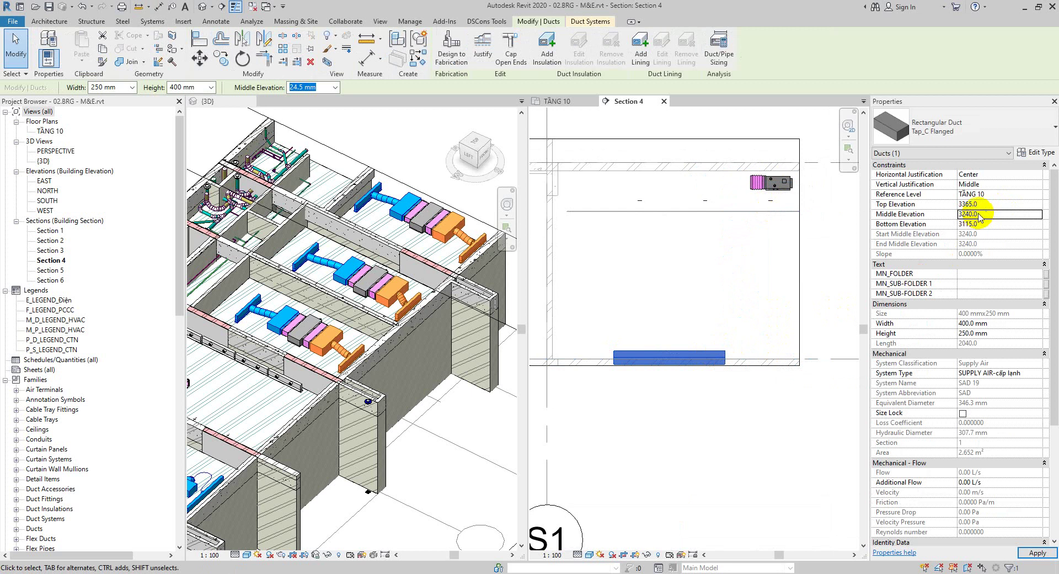
left_click(704, 434)
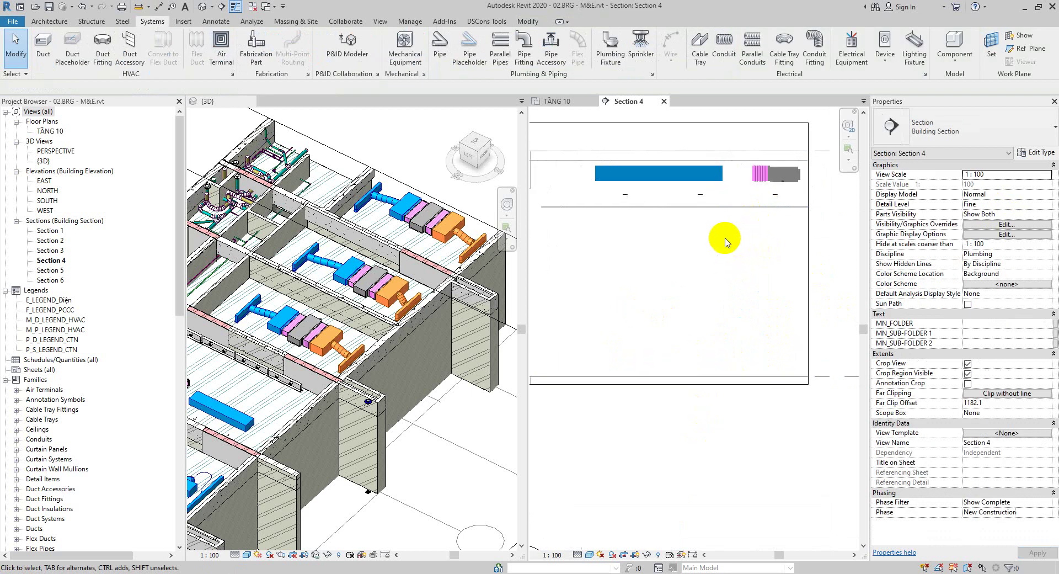
scroll(725, 242, "up", 1)
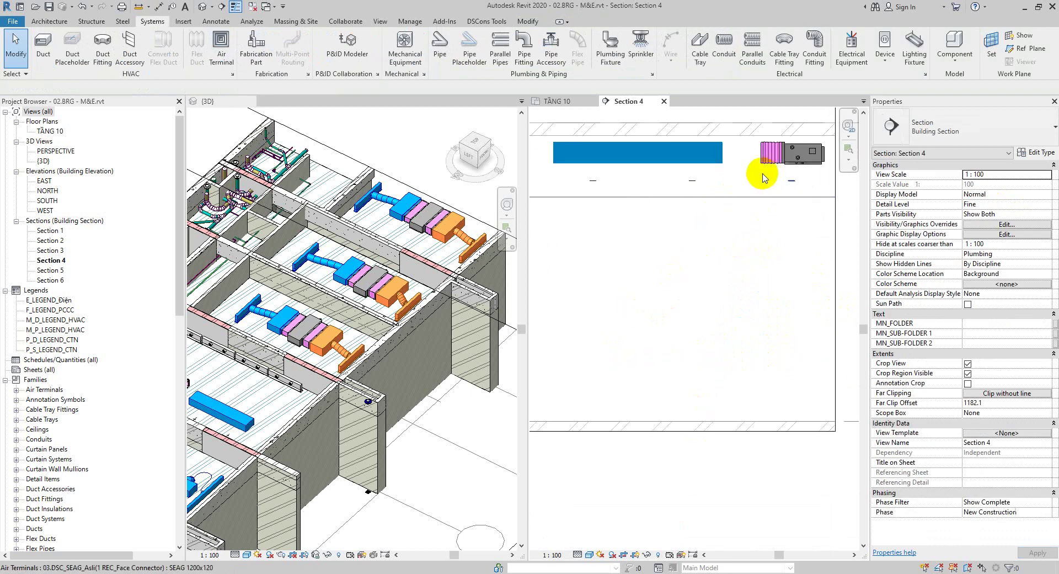
scroll(761, 171, "up", 1)
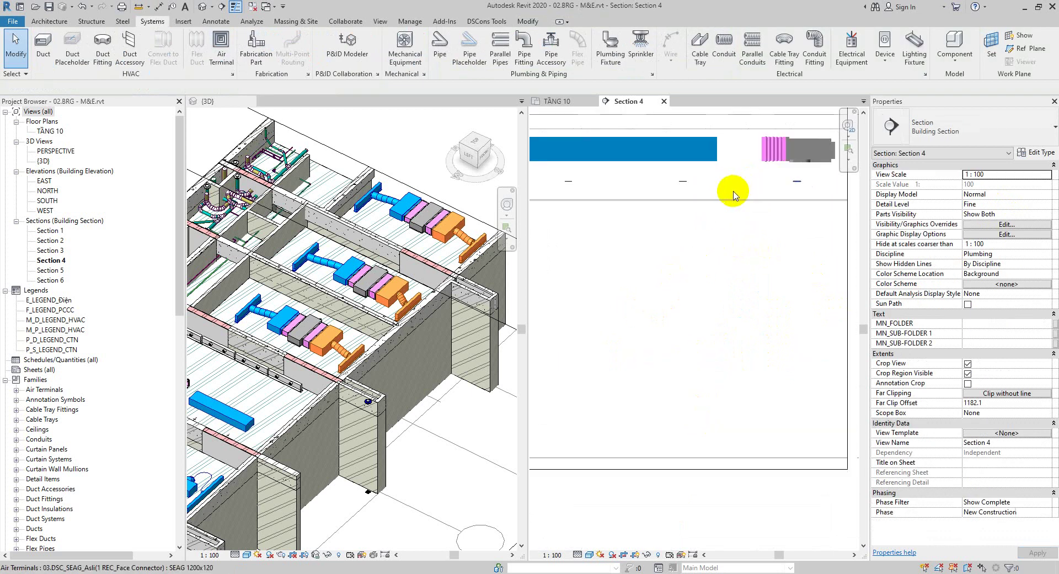
On floor plan TẦNG 10, draw a short 930x250 supply duct from the open end of the fan coil unit's flexible connector
left_click(551, 101)
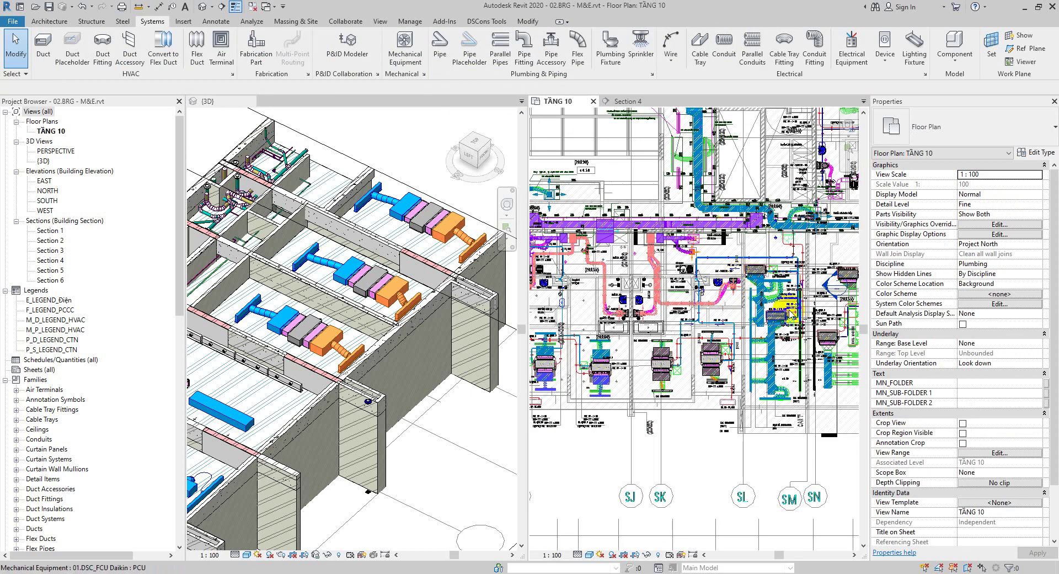
middle_click_drag(709, 313, 708, 361)
scroll(739, 364, "up", 4)
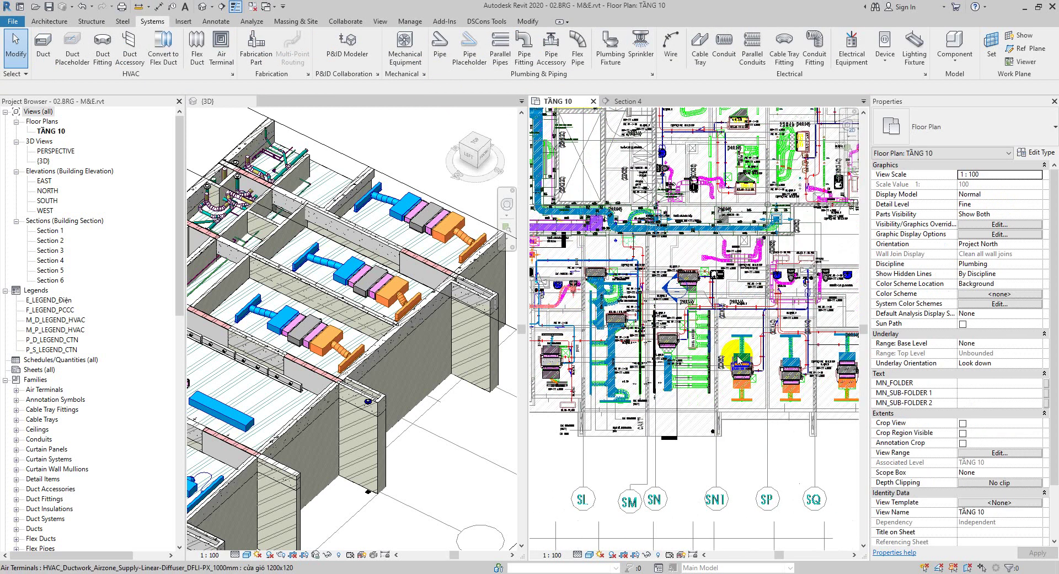
scroll(700, 337, "up", 3)
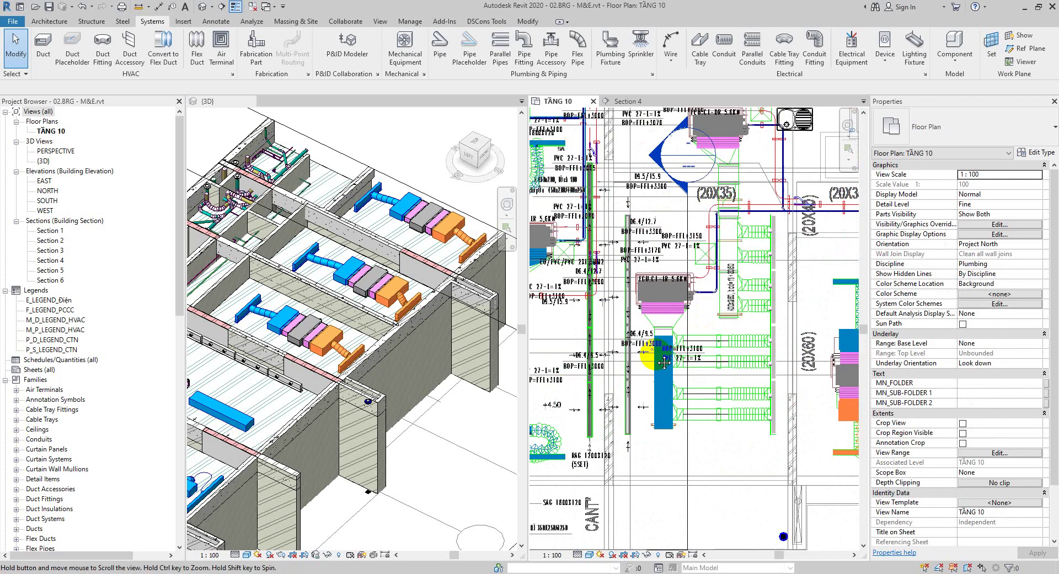
scroll(669, 341, "up", 5)
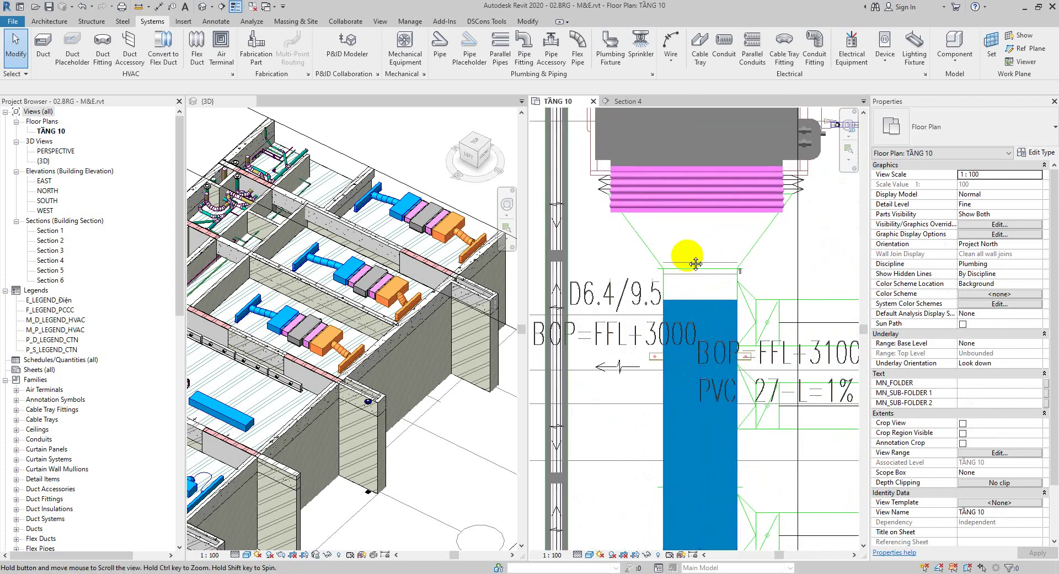
left_click(651, 183)
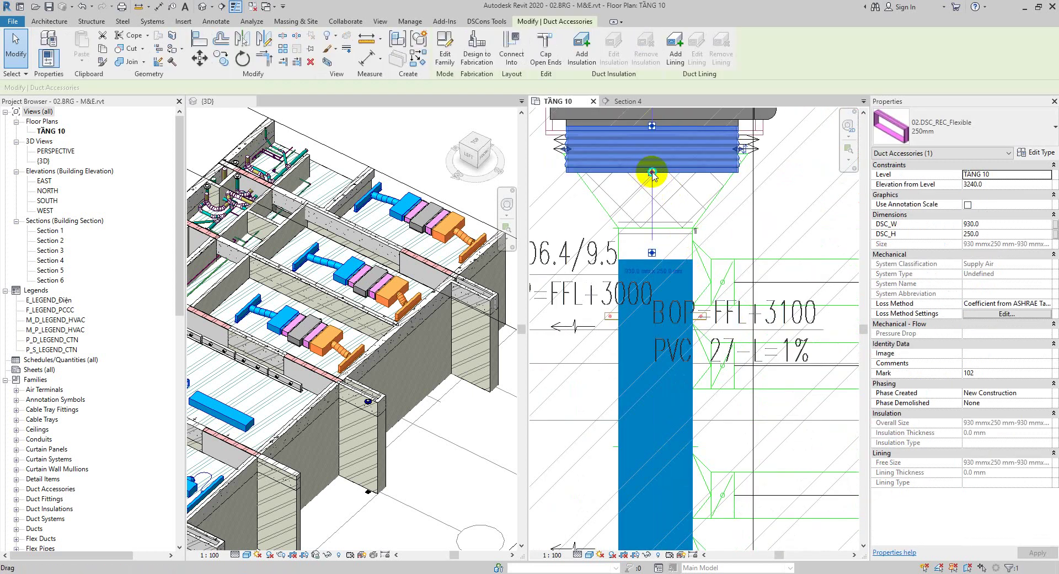
right_click(652, 172)
left_click(679, 224)
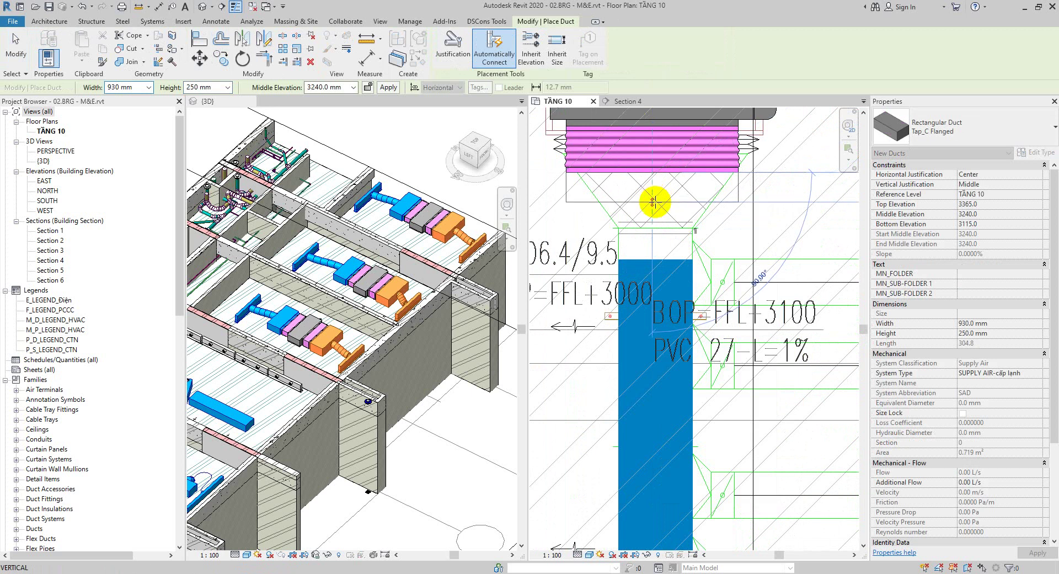
left_click(656, 205)
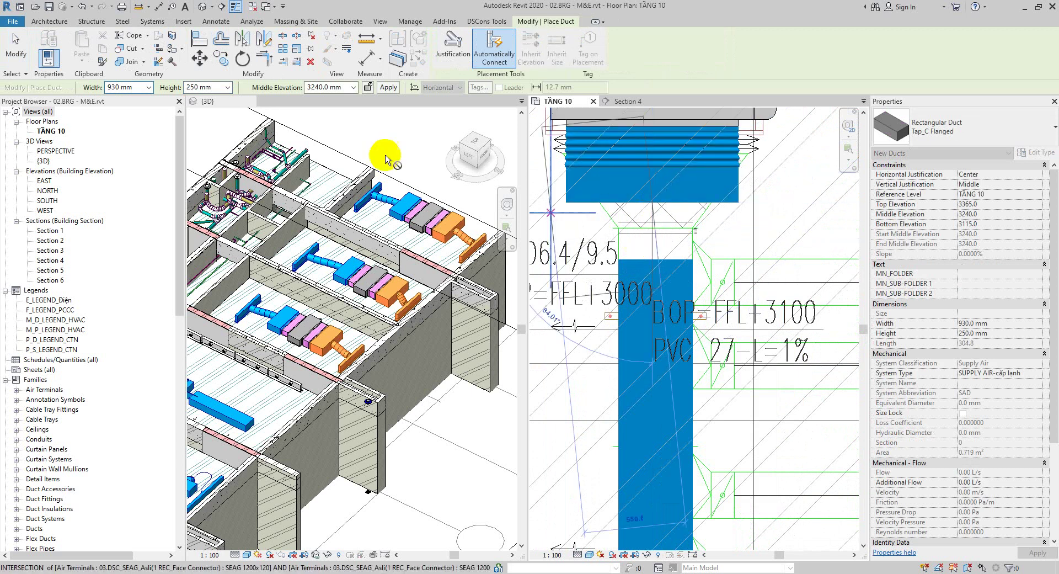
Reduce the duct width to 400 mm and continue the run down to just short of the existing 400x250 duct
left_click(148, 89)
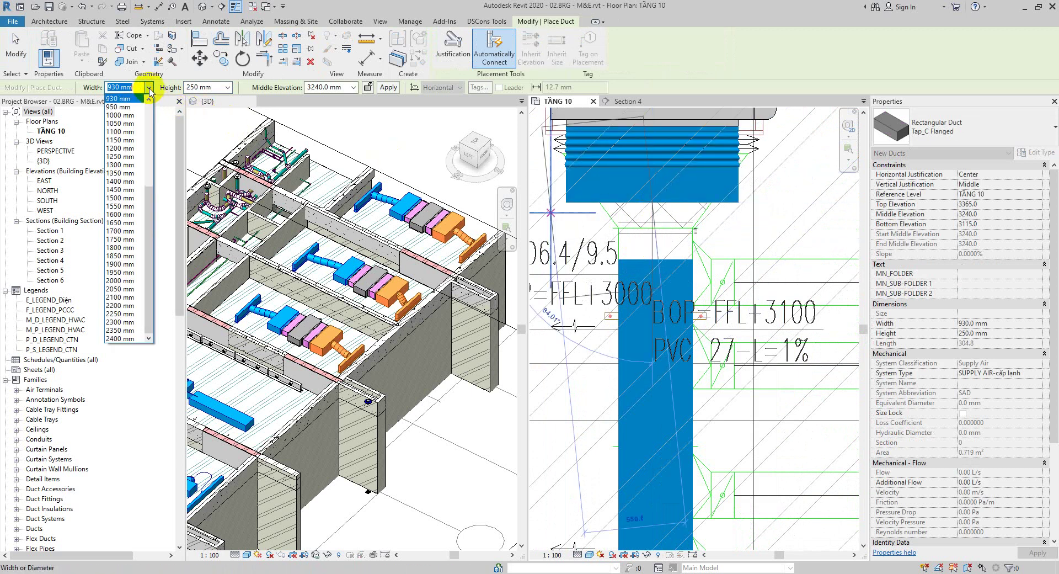
scroll(134, 138, "up", 5)
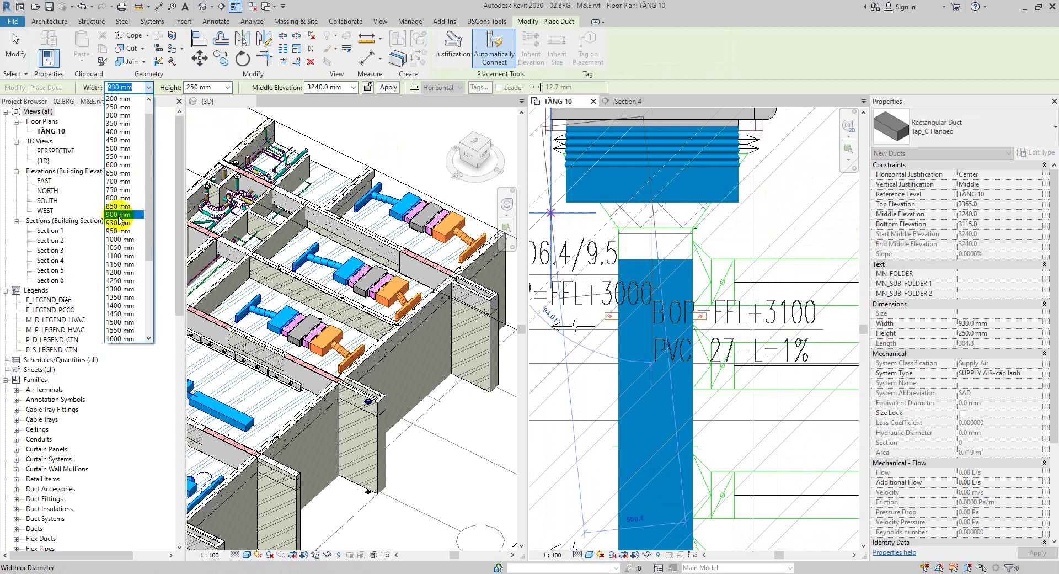
left_click(119, 131)
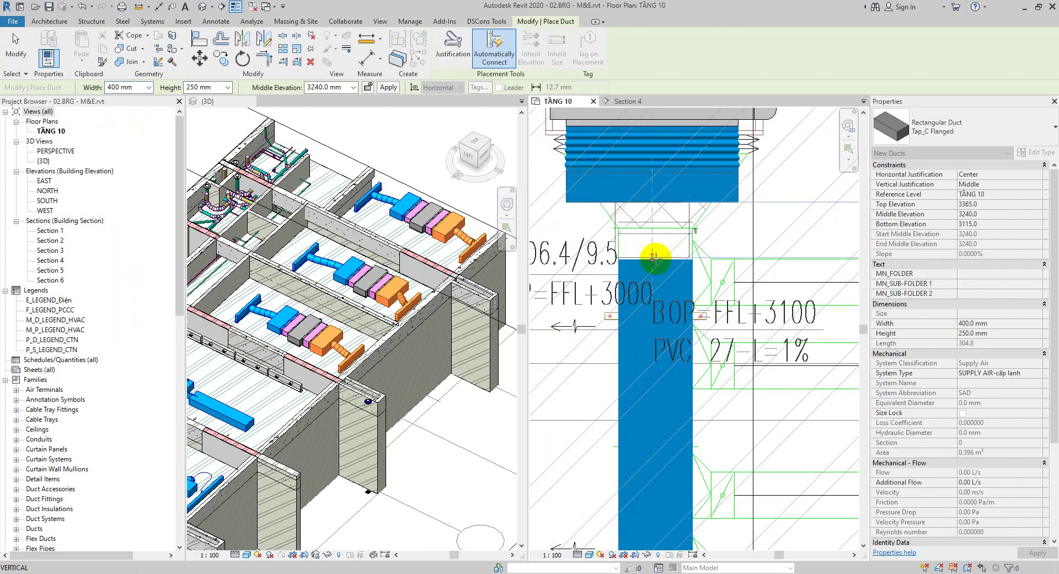
scroll(655, 257, "up", 5)
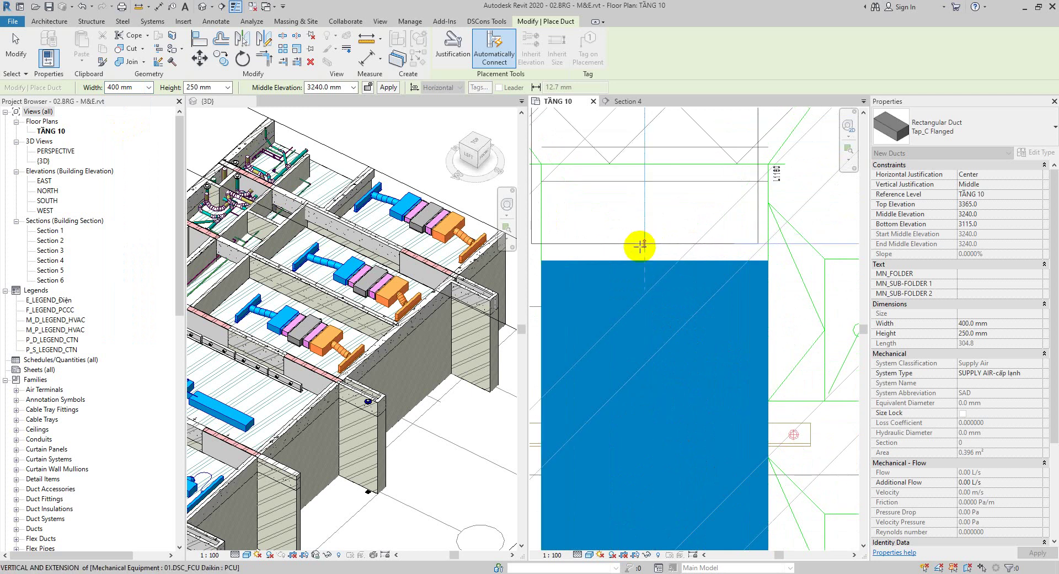
left_click(640, 246)
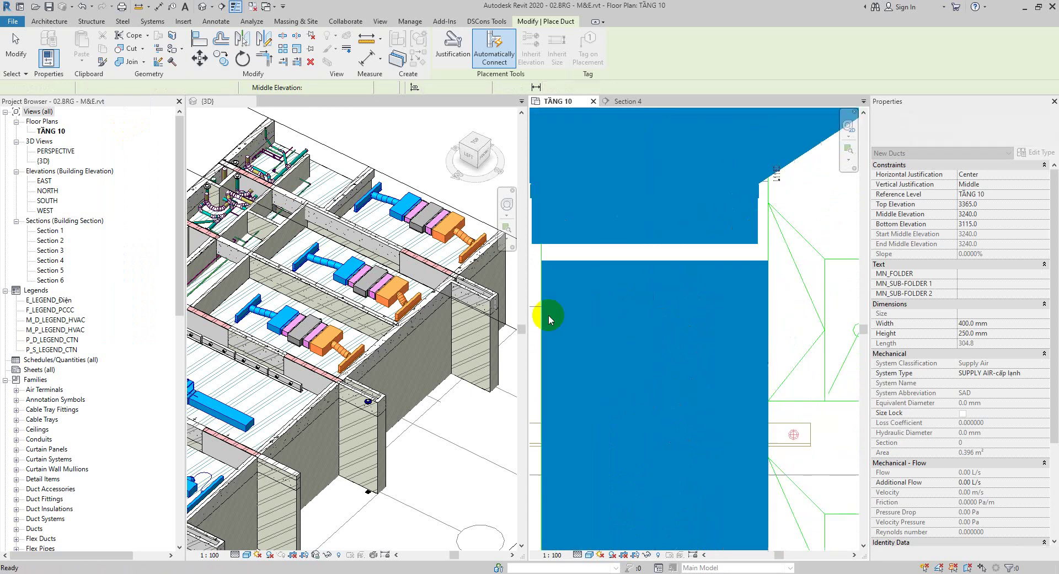
Align the side of the new 400 mm duct piece with the side of the existing supply duct
left_click(198, 40)
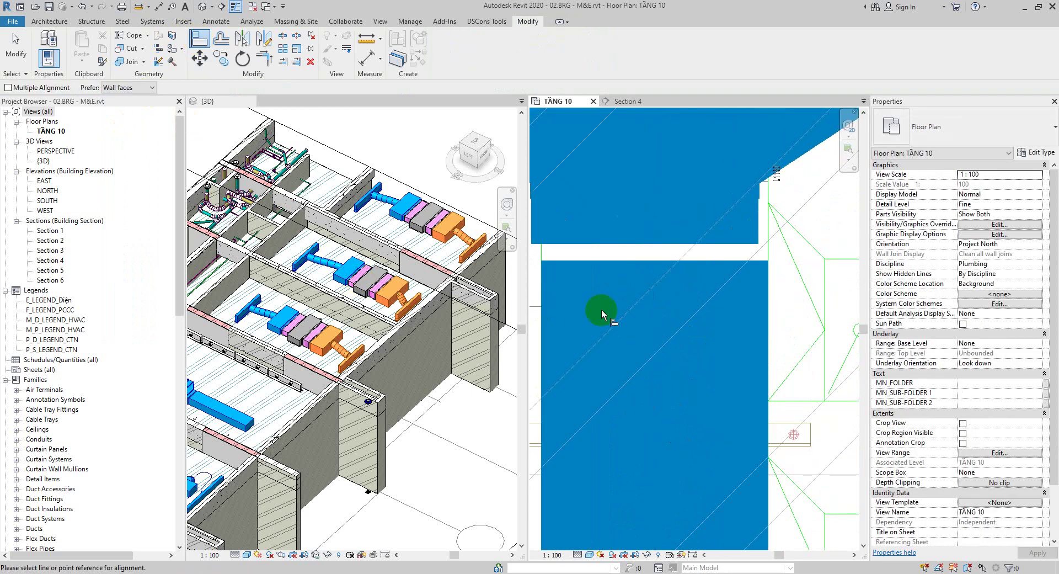
left_click(766, 247)
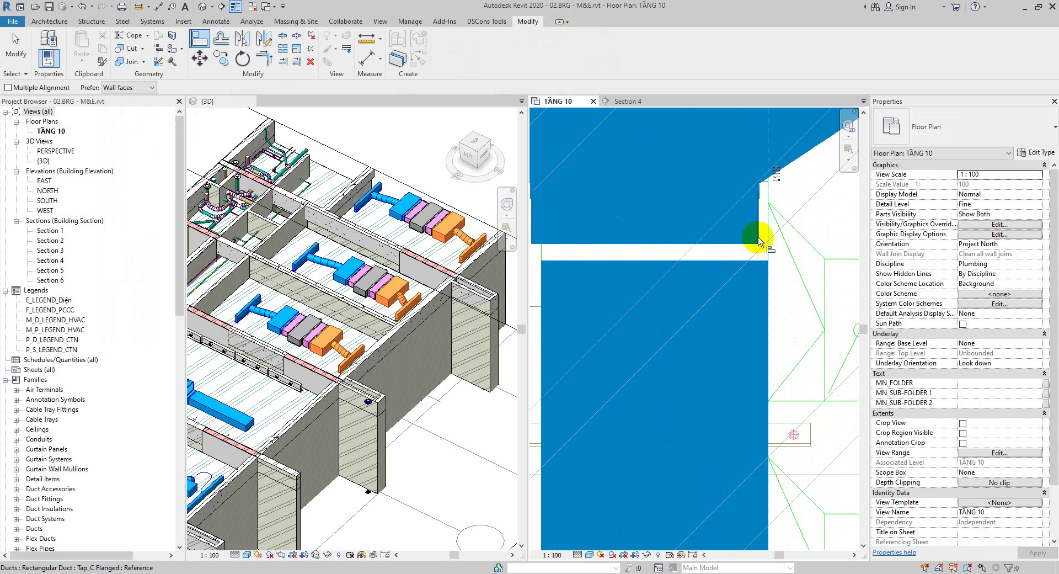
left_click(758, 238)
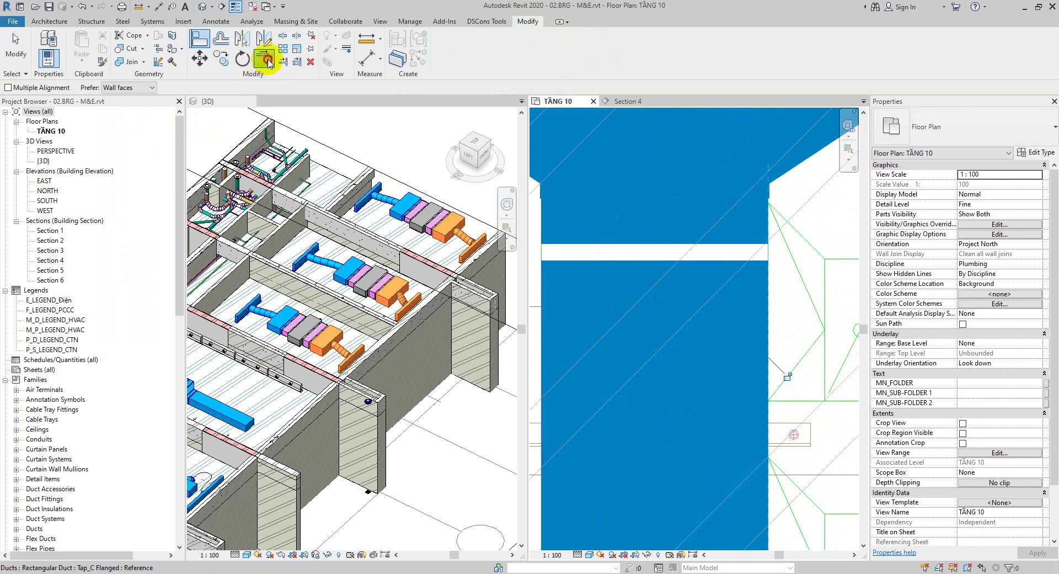
Join the existing supply duct to the aligned 400 mm piece with Trim/Extend to Corner and check the run in 3D
left_click(264, 57)
left_click(610, 264)
left_click(639, 246)
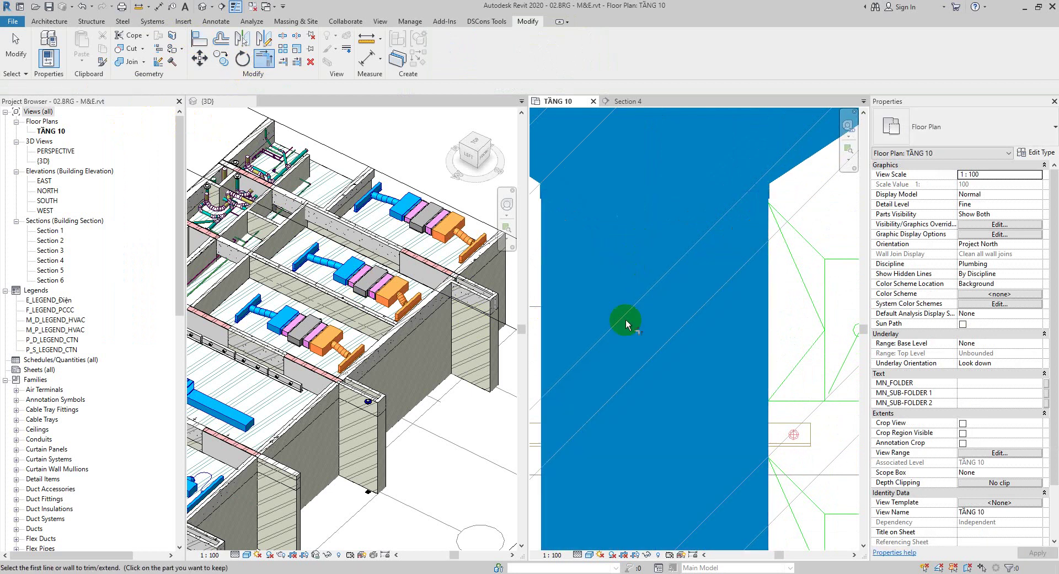
key("Escape")
key("Escape")
scroll(686, 331, "down", 3)
scroll(462, 362, "up", 1)
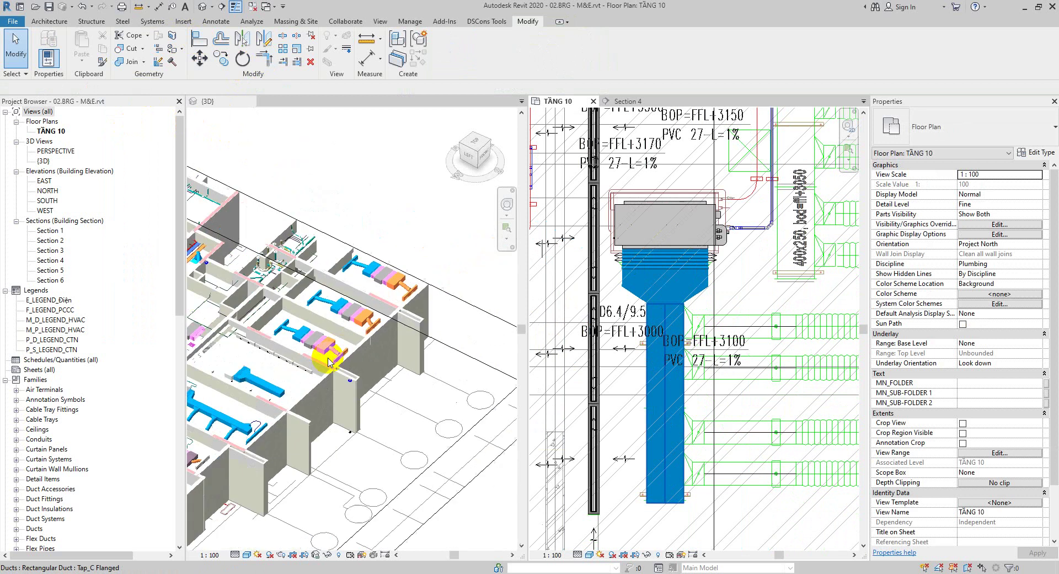
middle_click_drag(338, 355, 473, 319)
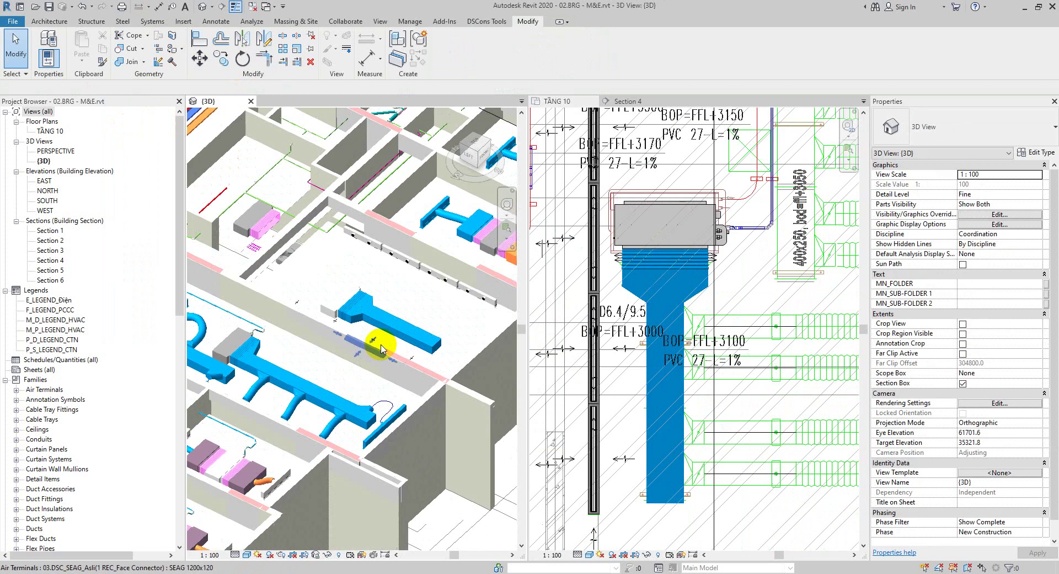
scroll(378, 345, "up", 2)
left_click(731, 415)
scroll(713, 401, "down", 3)
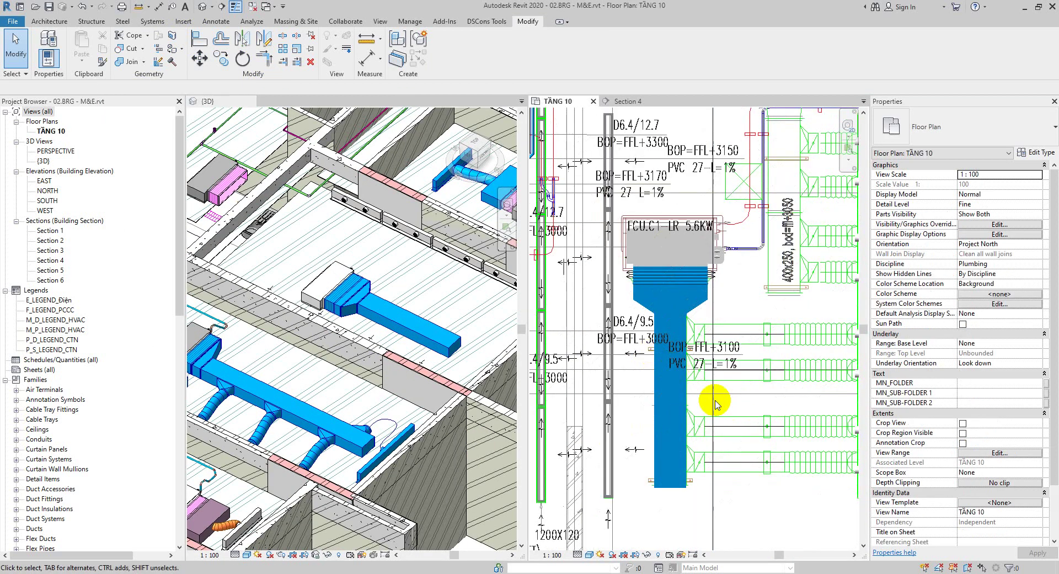
middle_click_drag(780, 452, 734, 423)
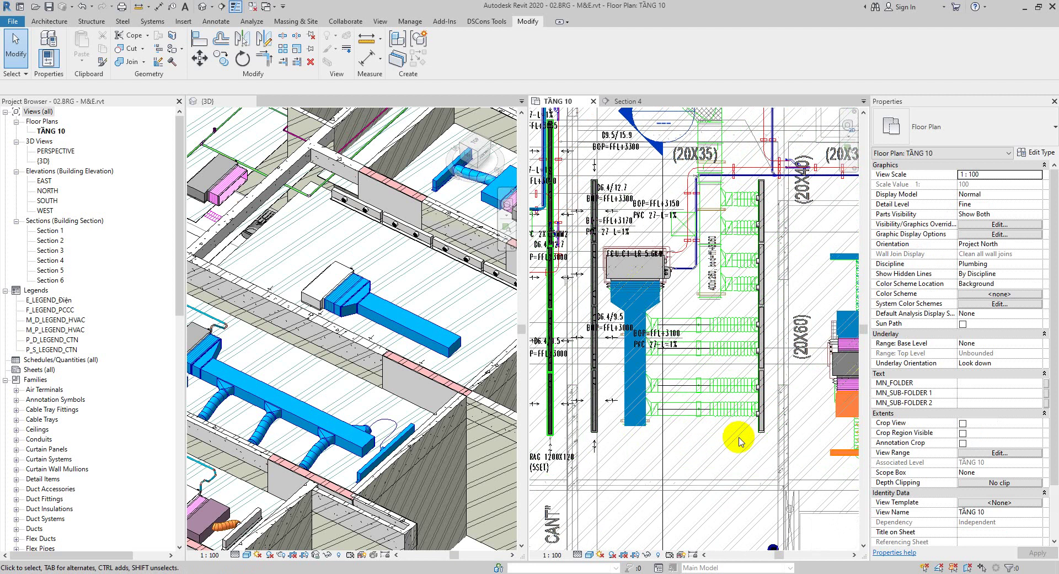
scroll(746, 442, "up", 3)
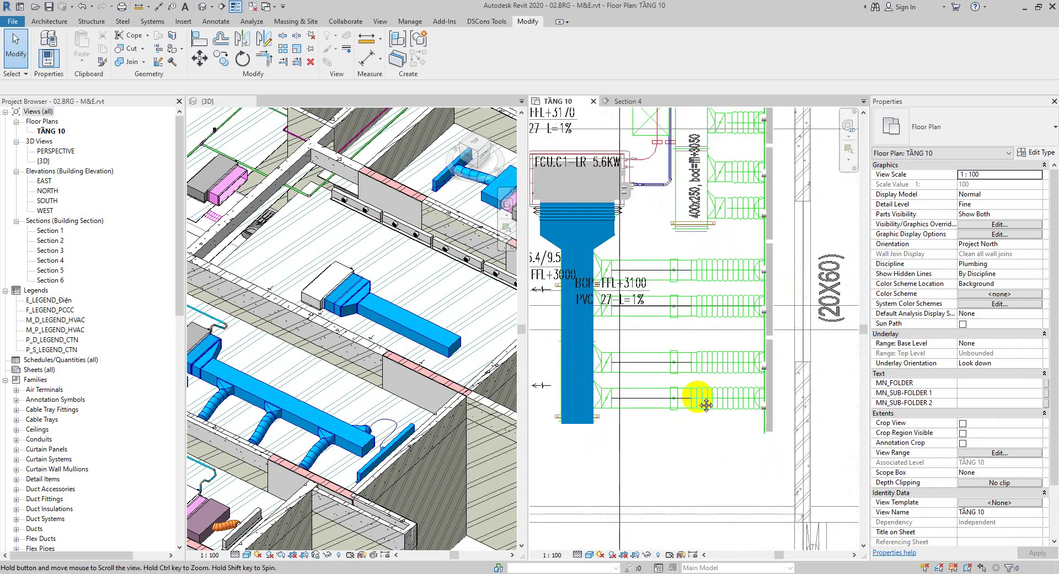
scroll(703, 331, "down", 2)
scroll(706, 306, "up", 2)
left_click(588, 452)
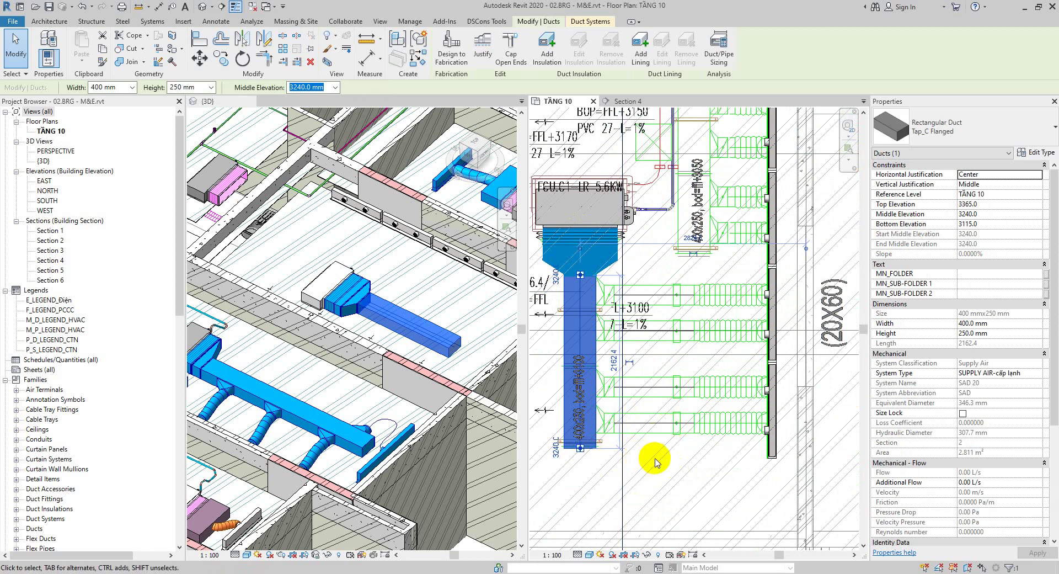
left_click(639, 465)
scroll(688, 358, "down", 2)
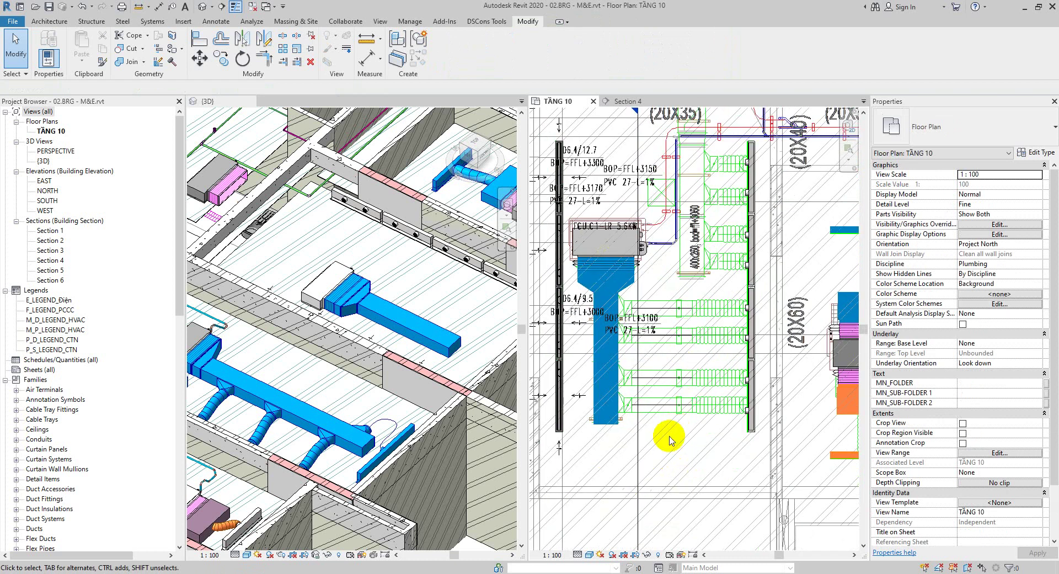
scroll(650, 436, "up", 2)
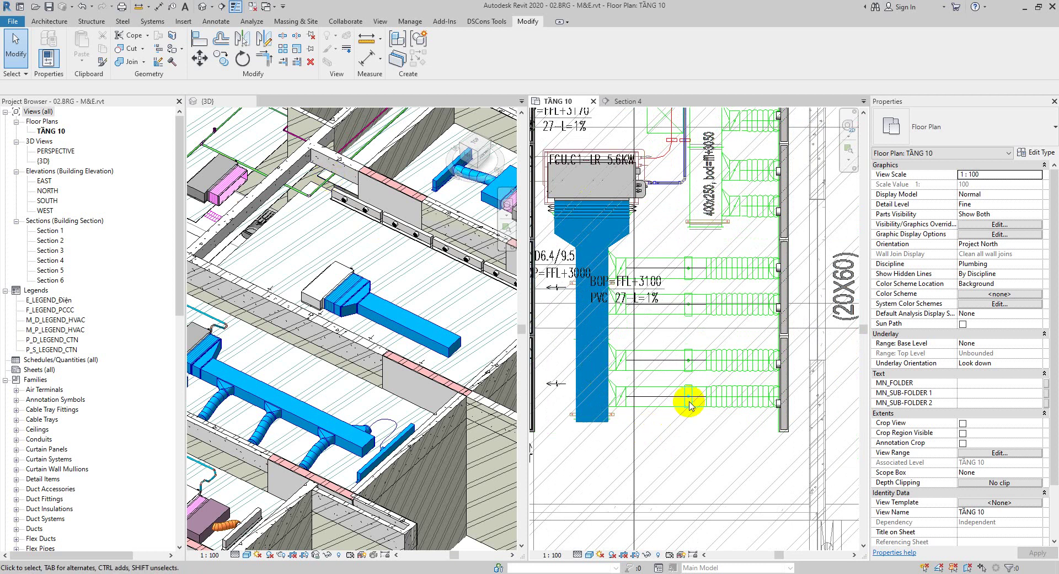
left_click(644, 236)
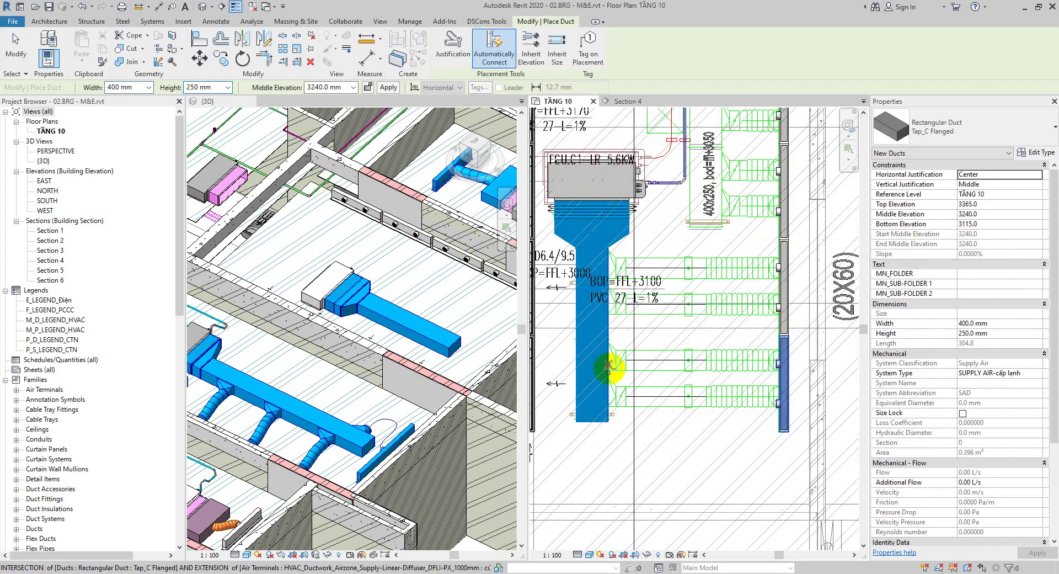
left_click(617, 445)
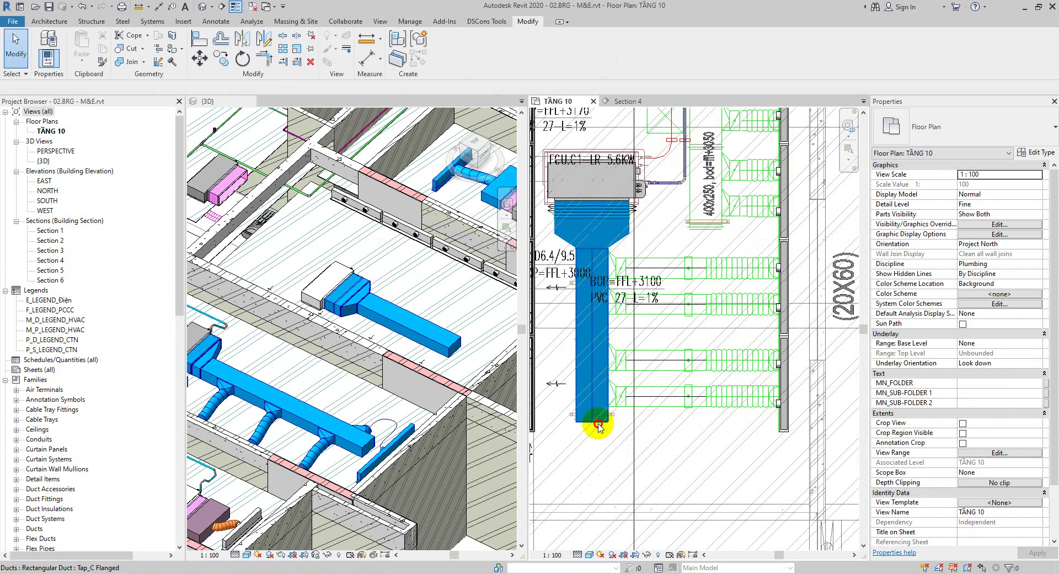
left_click(599, 426)
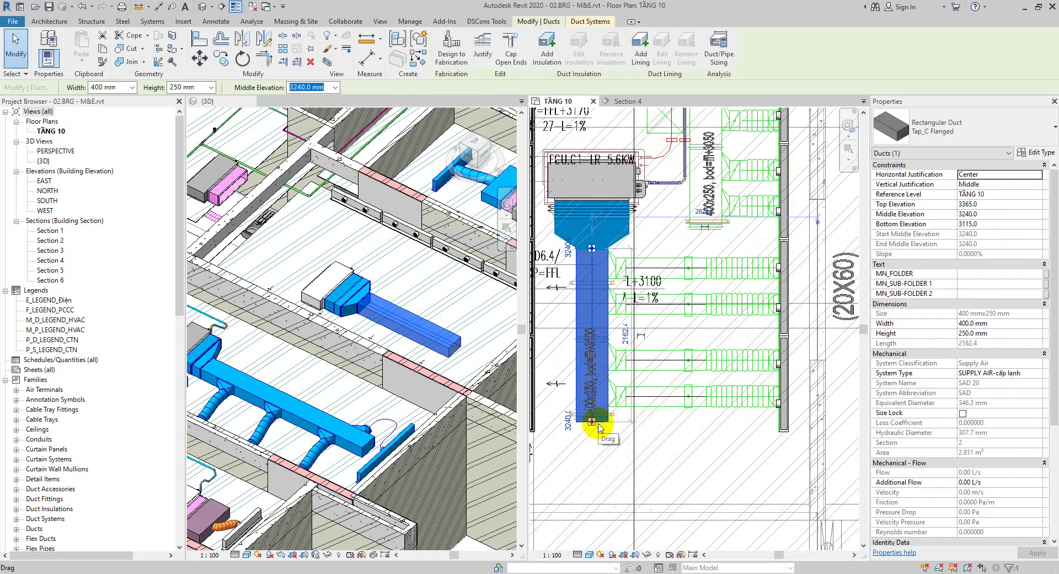
key("Escape")
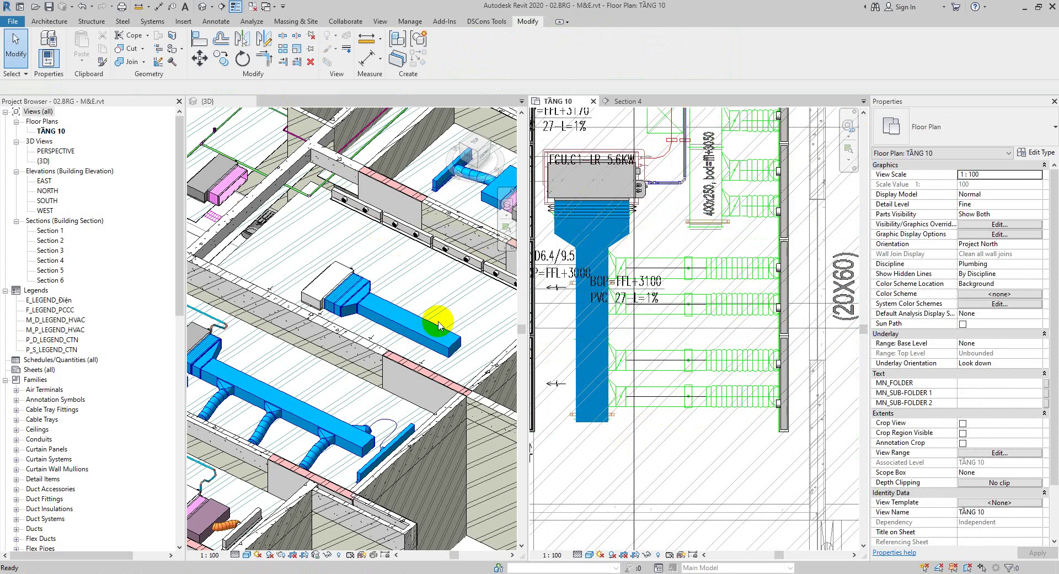
Draw a 200x200 mm duct from the main supply duct's side along the lowest CAD branch and flip its tap fitting's slanted side toward the fan coil unit
key("d")
key("t")
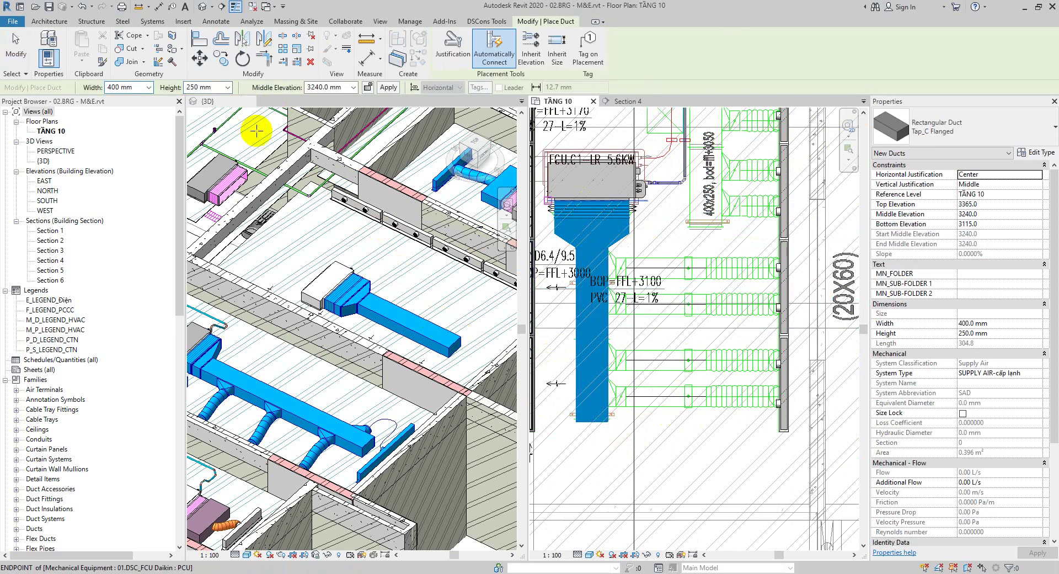
left_click(145, 88)
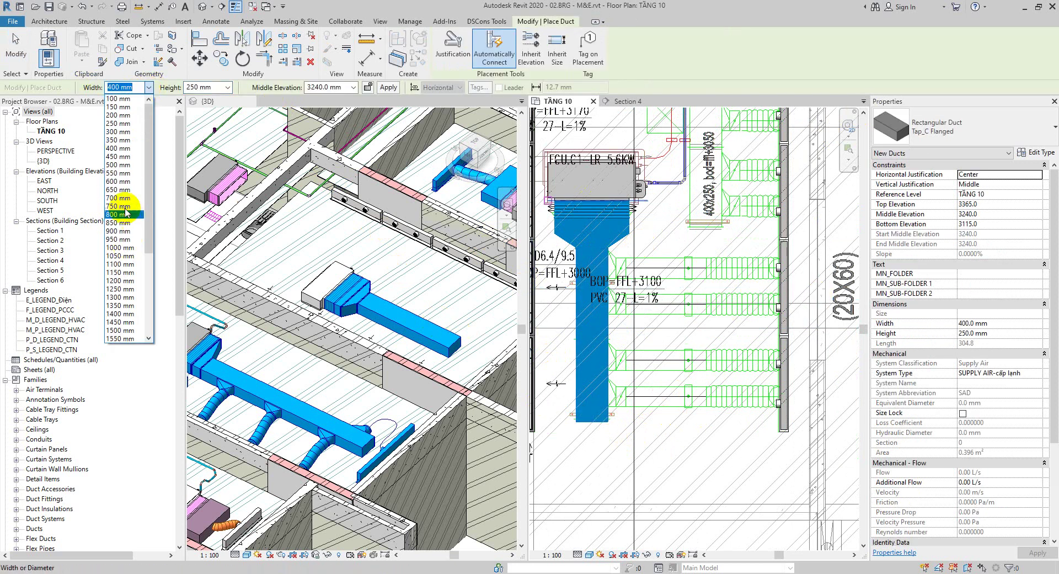
left_click(128, 116)
left_click(228, 87)
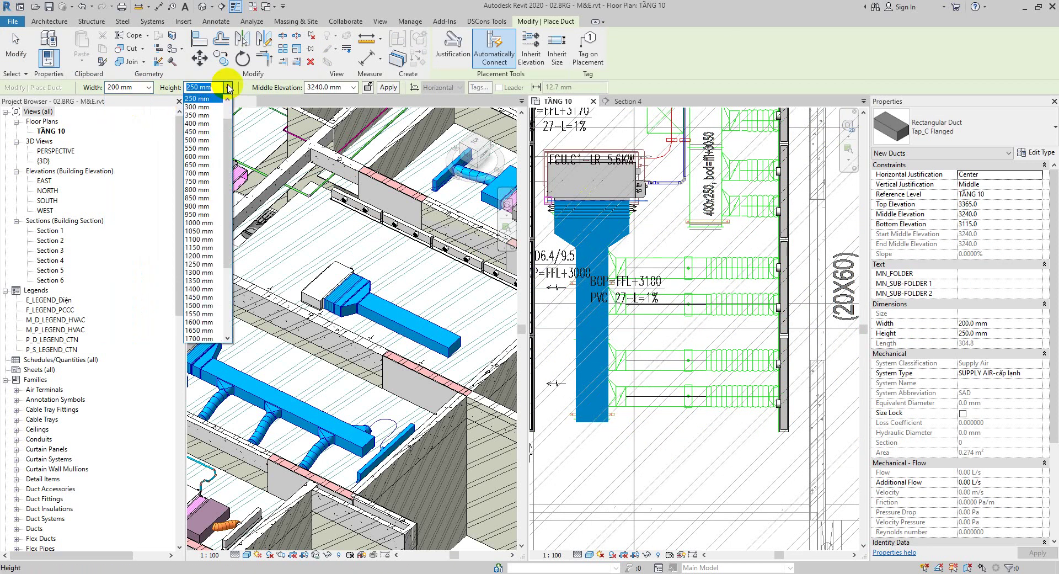
scroll(199, 175, "up", 1)
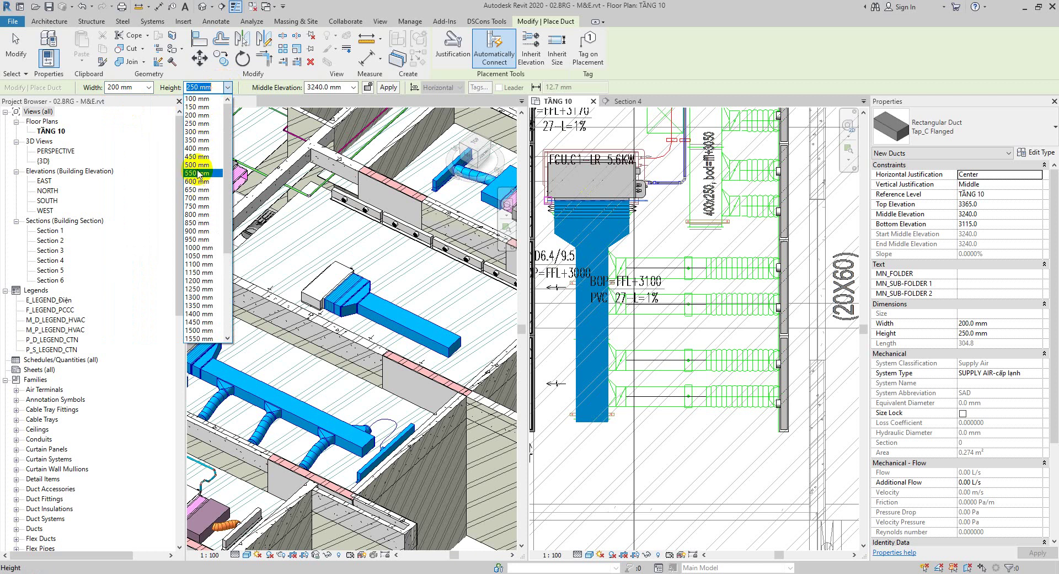
left_click(199, 116)
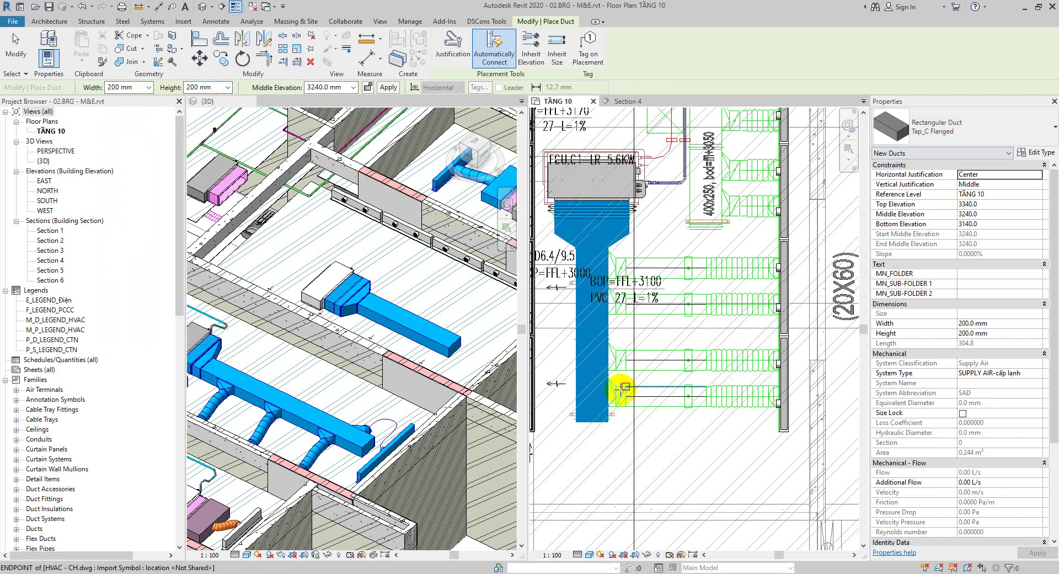
scroll(607, 392, "up", 2)
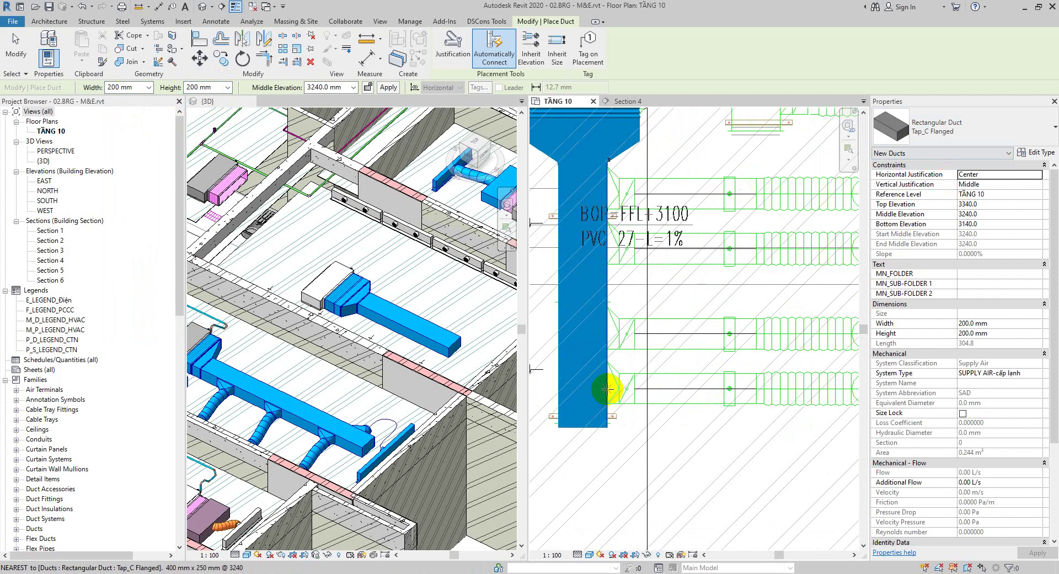
left_click(607, 389)
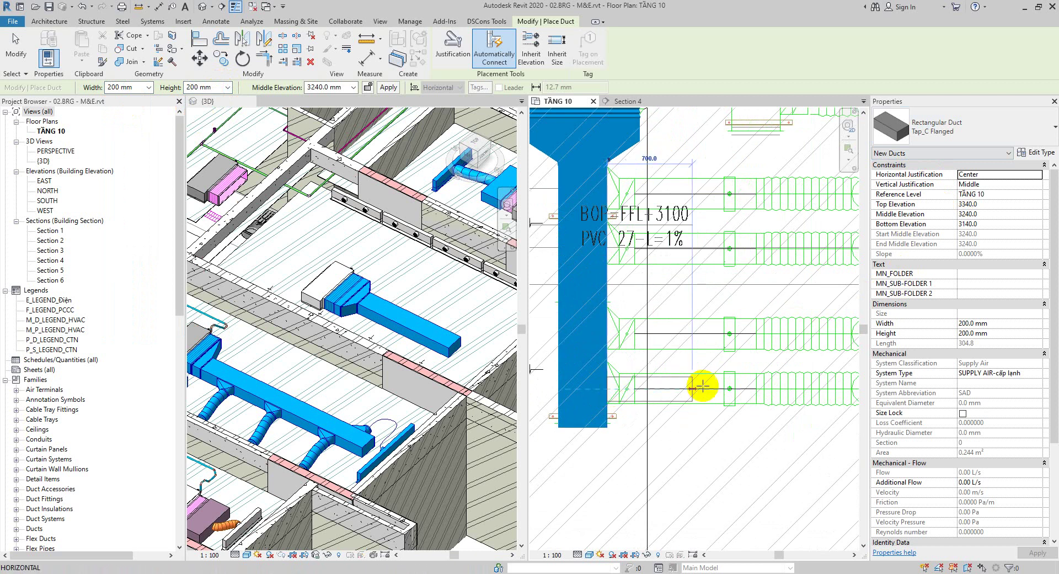
left_click(755, 386)
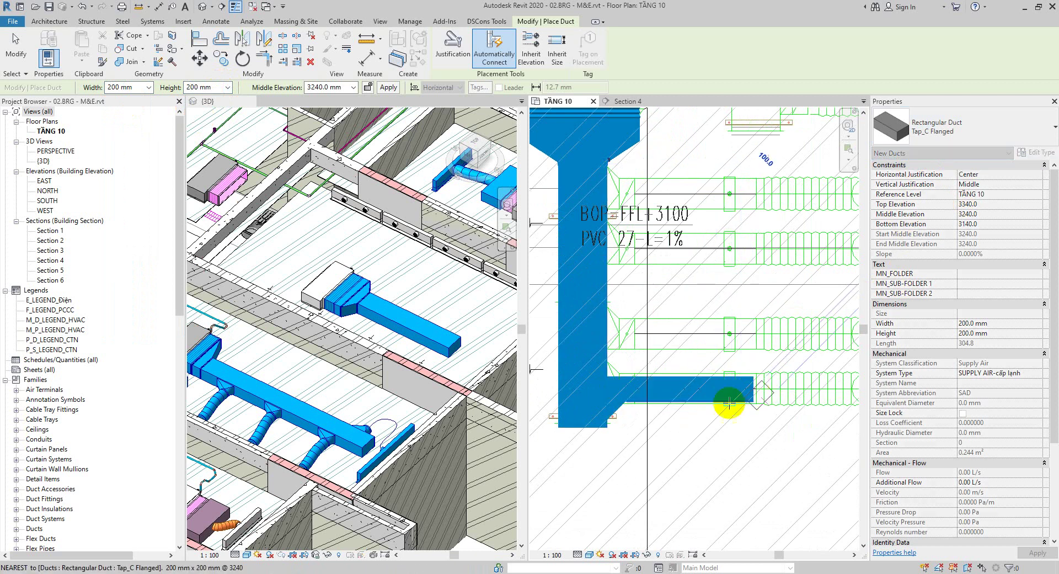
key("Escape")
key("Escape")
left_click(620, 414)
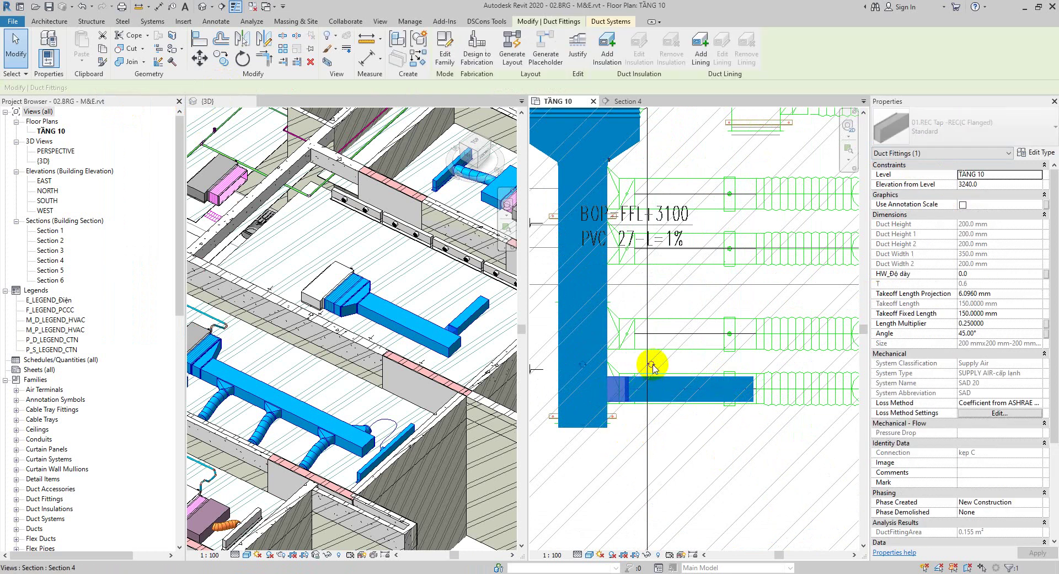
left_click(689, 441)
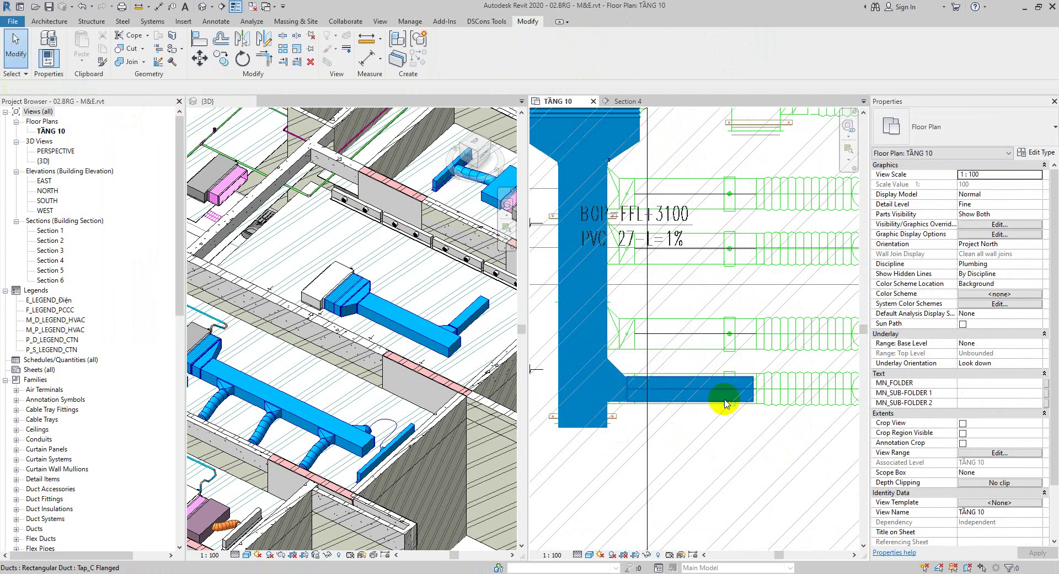
Measure the width of the lowest CAD branch outline around the new branch duct with an aligned dimension, without placing it
scroll(722, 422, "up", 1)
key("d")
key("t")
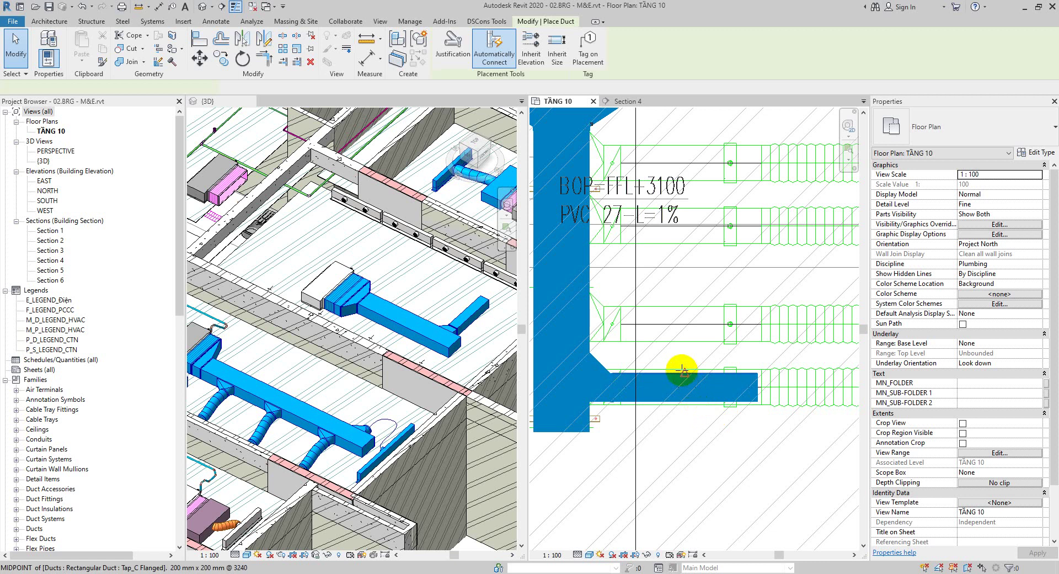
scroll(670, 367, "up", 2)
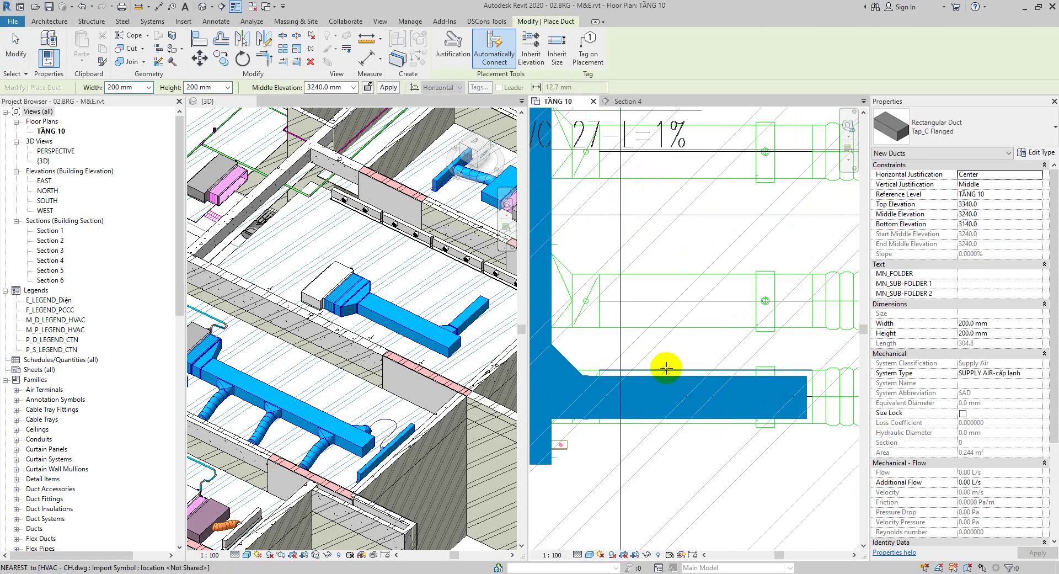
key("Escape")
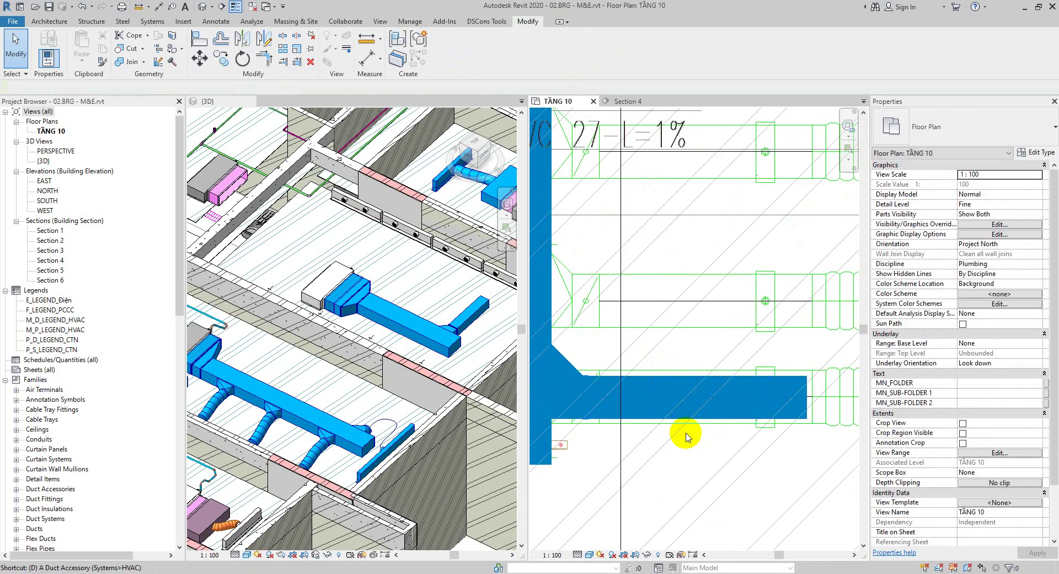
key("d")
key("i")
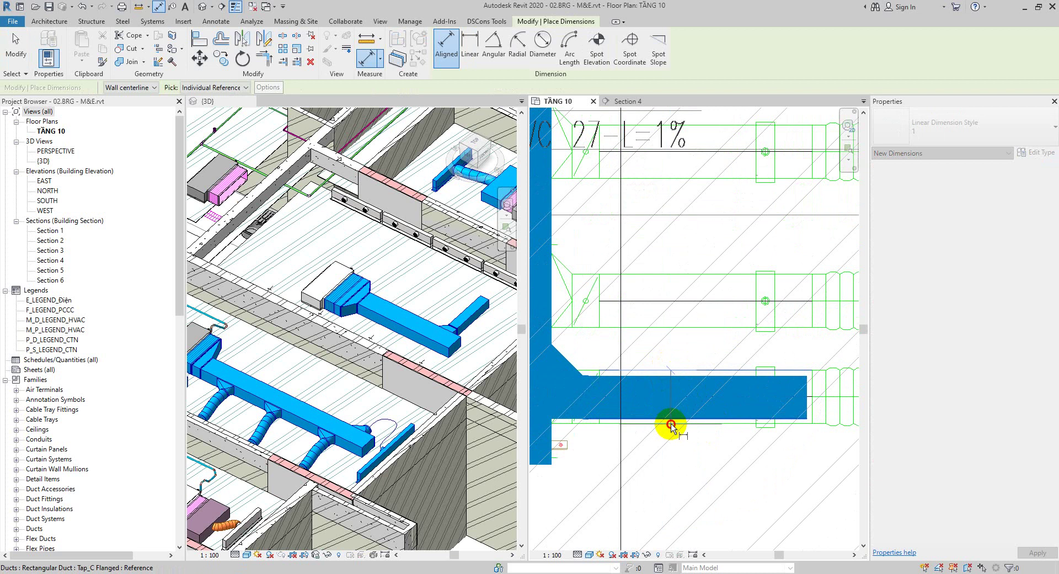
scroll(746, 420, "down", 2)
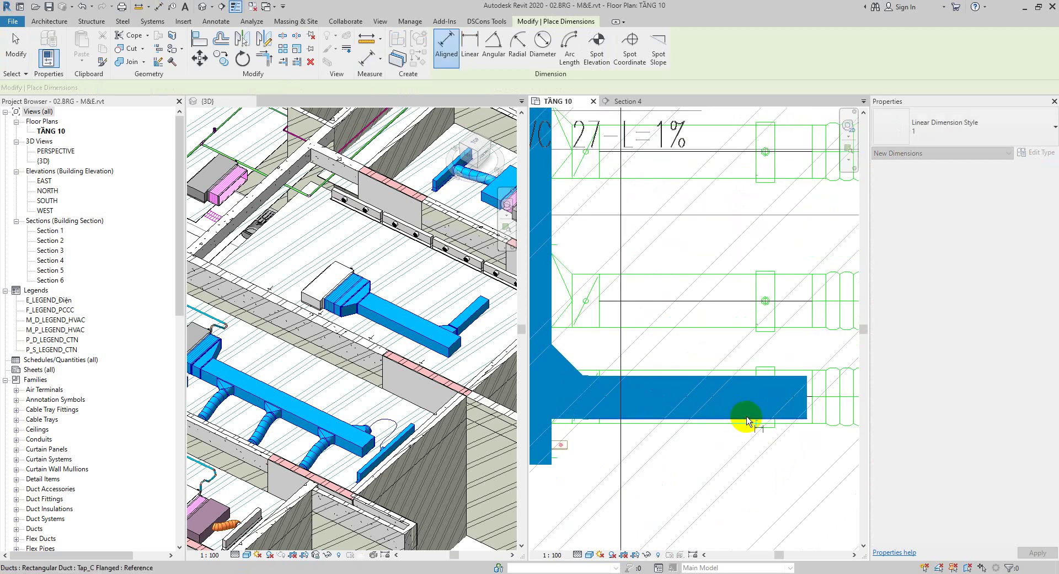
key("Escape")
scroll(656, 424, "down", 1)
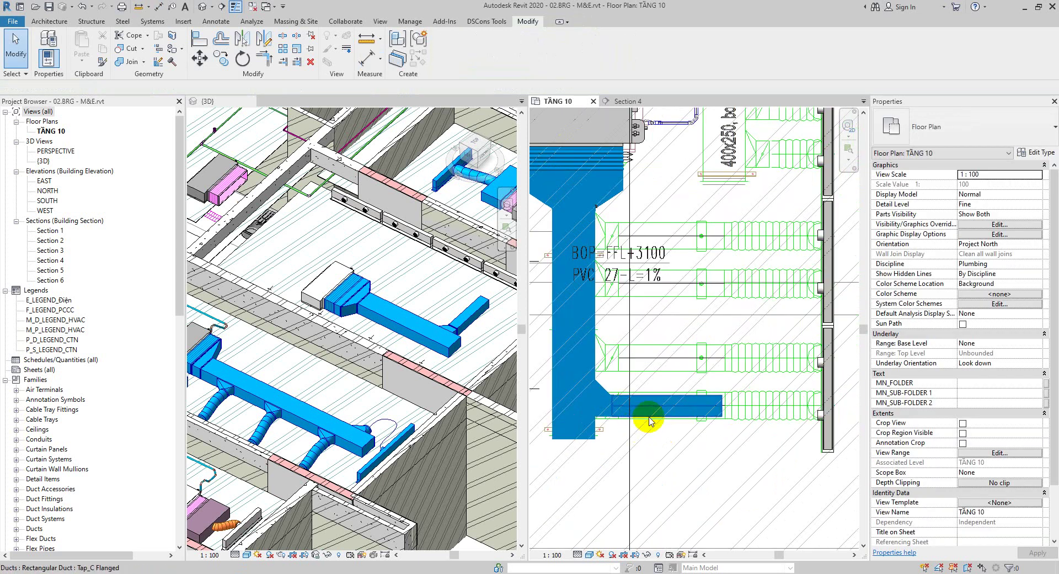
Set the height of the new branch duct to 280 mm
left_click(643, 414)
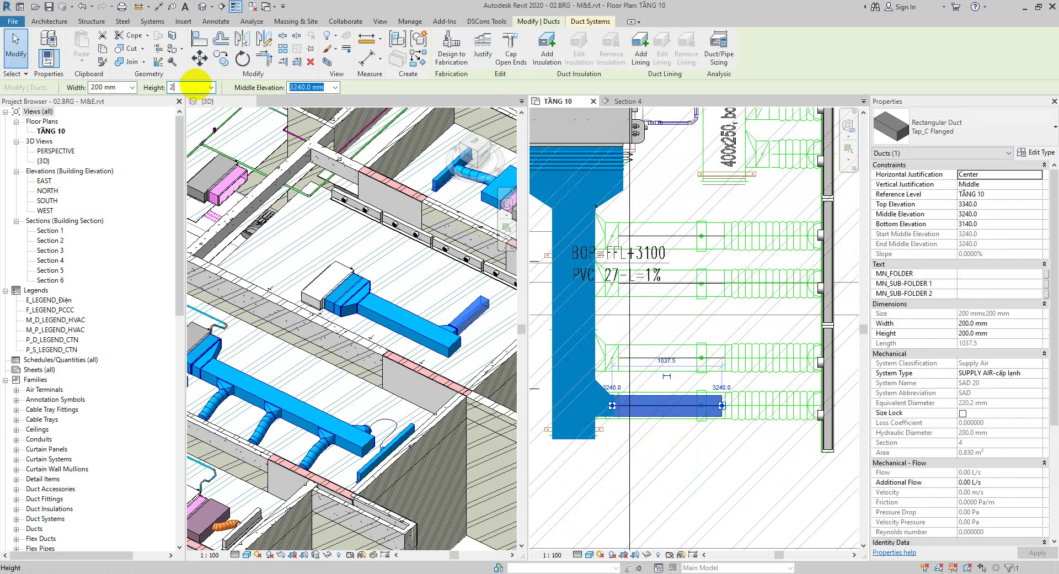
left_click(197, 86)
type("280")
key("Return")
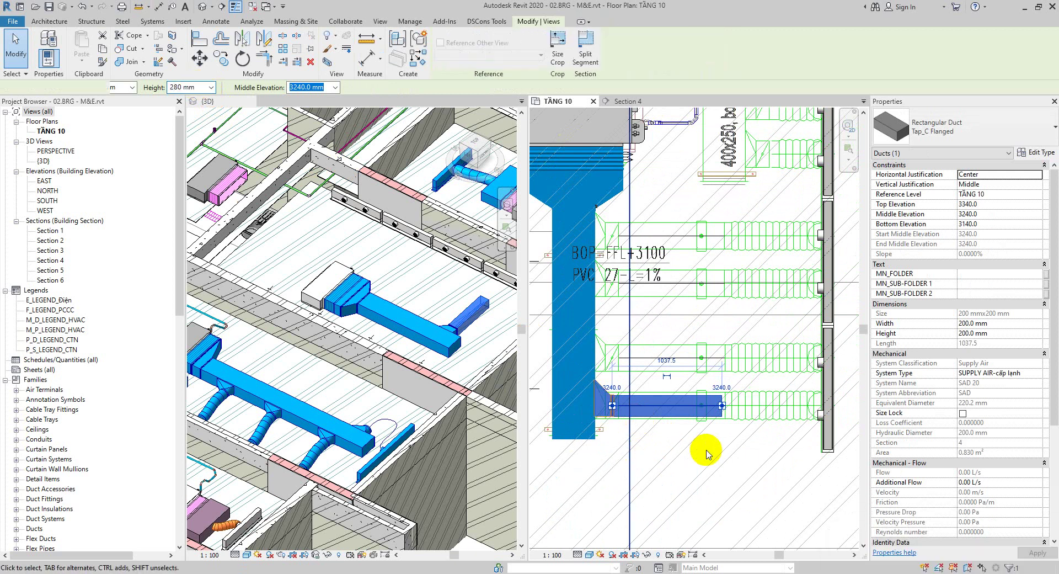
left_click(638, 444)
scroll(678, 437, "up", 1)
left_click(677, 435)
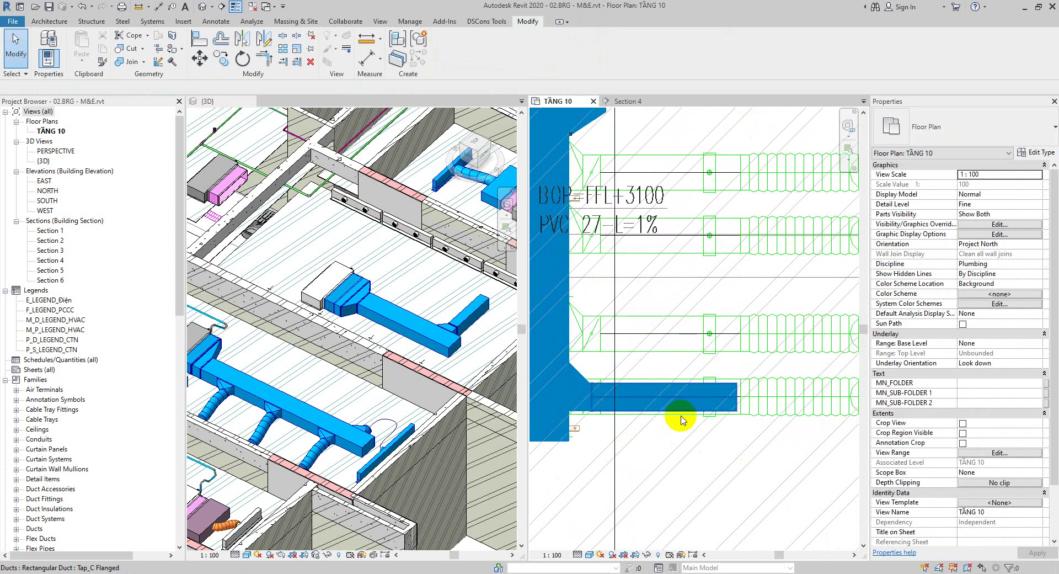
Select the branch's tap fitting and check its dimensions
left_click(657, 417)
key("Escape")
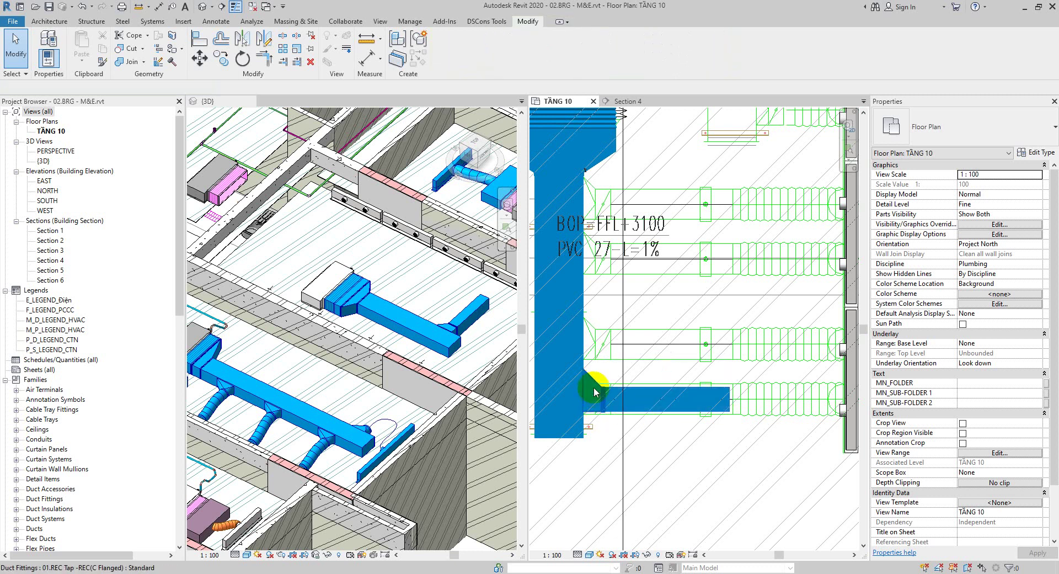
left_click(595, 389)
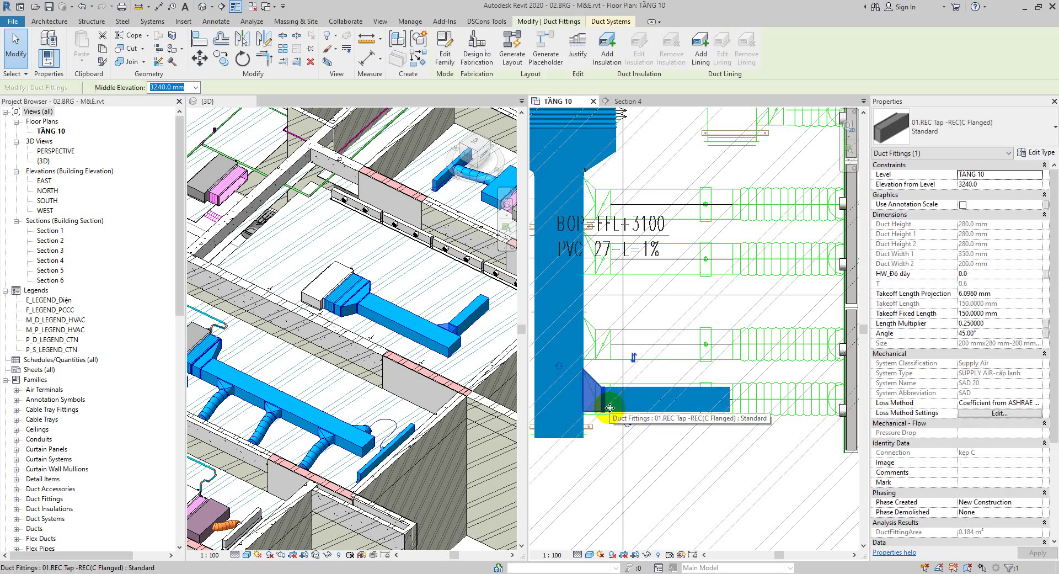
left_click(613, 439)
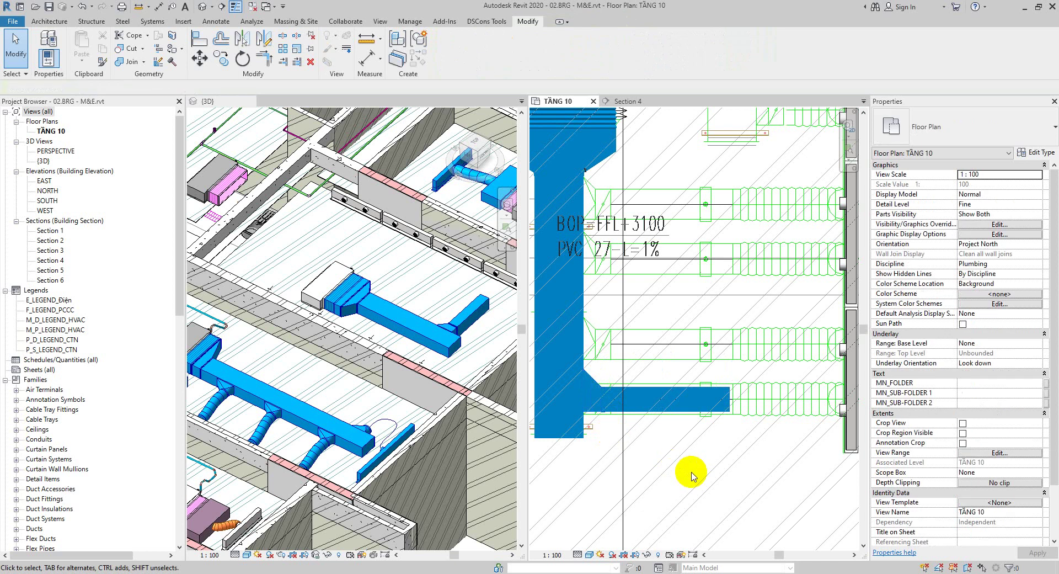
Undo the branch duct's height change, the tap flip and the drawing of the branch duct itself
scroll(691, 473, "up", 1)
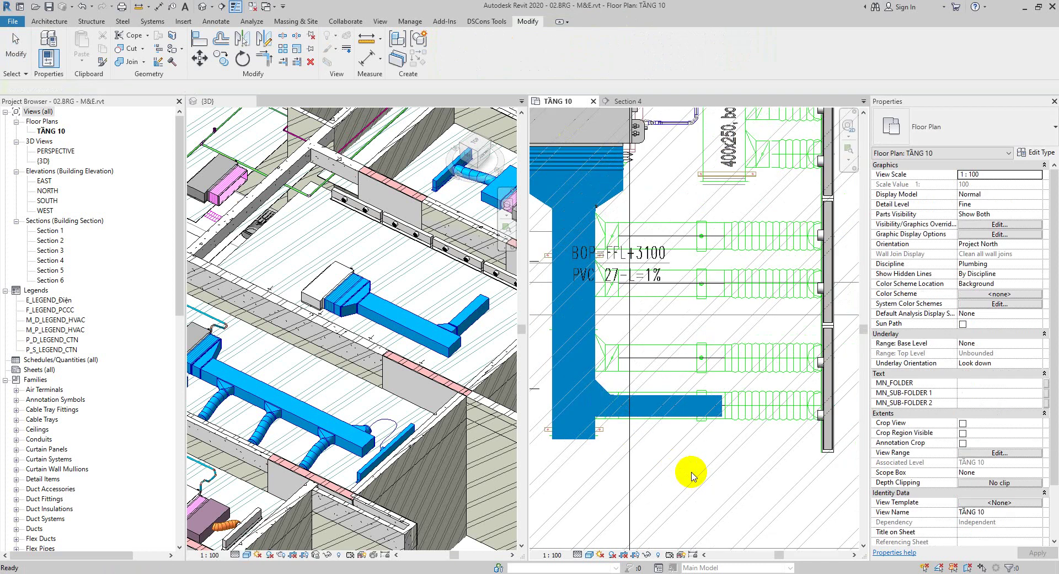
scroll(691, 473, "down", 1)
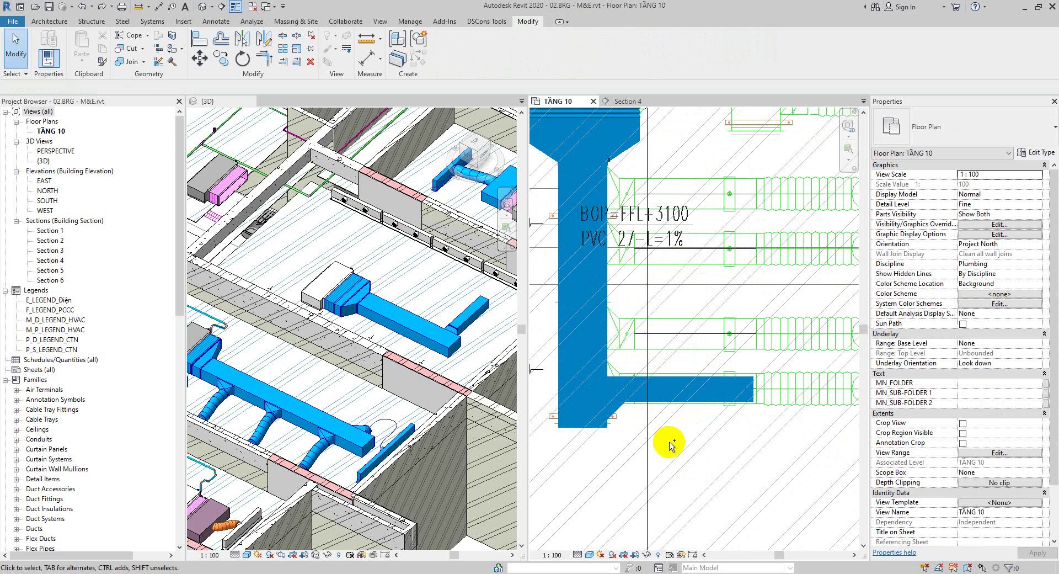
key("ctrl+z")
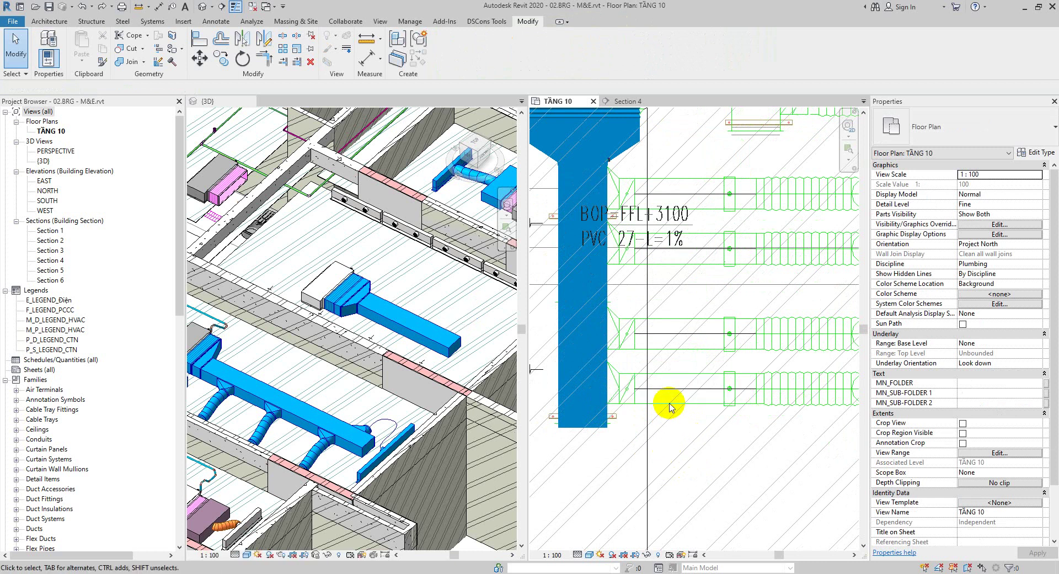
Measure the width between the two edge lines of the lowest CAD branch, leaving no dimension placed
key("i")
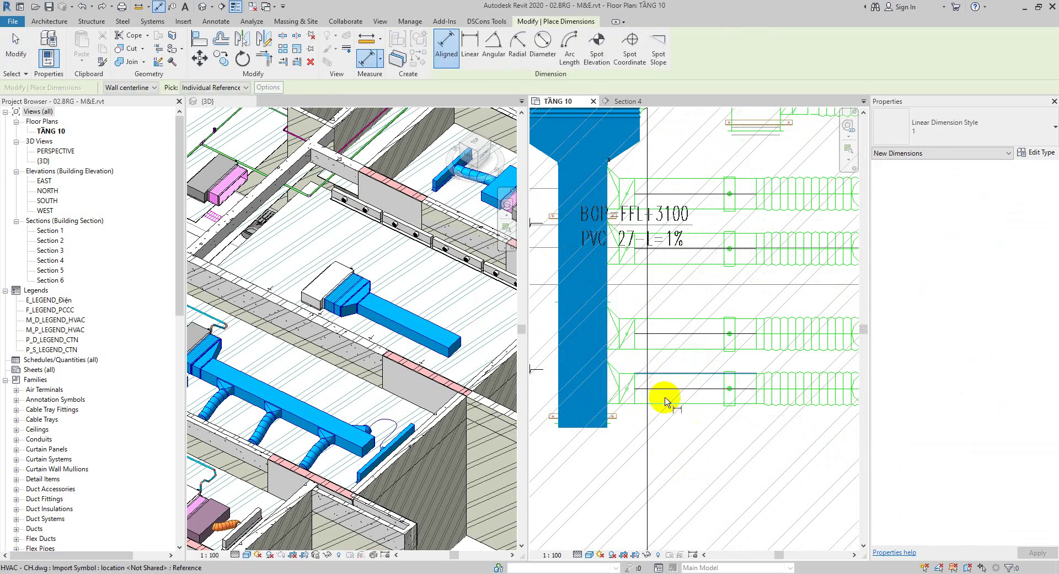
left_click(666, 401)
left_click(669, 402)
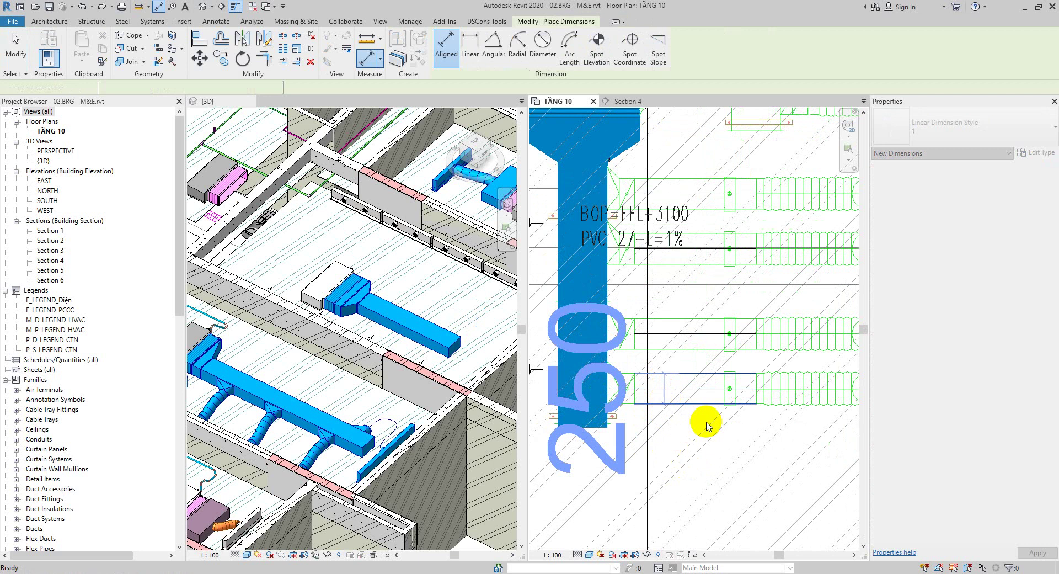
key("Escape")
key("Escape")
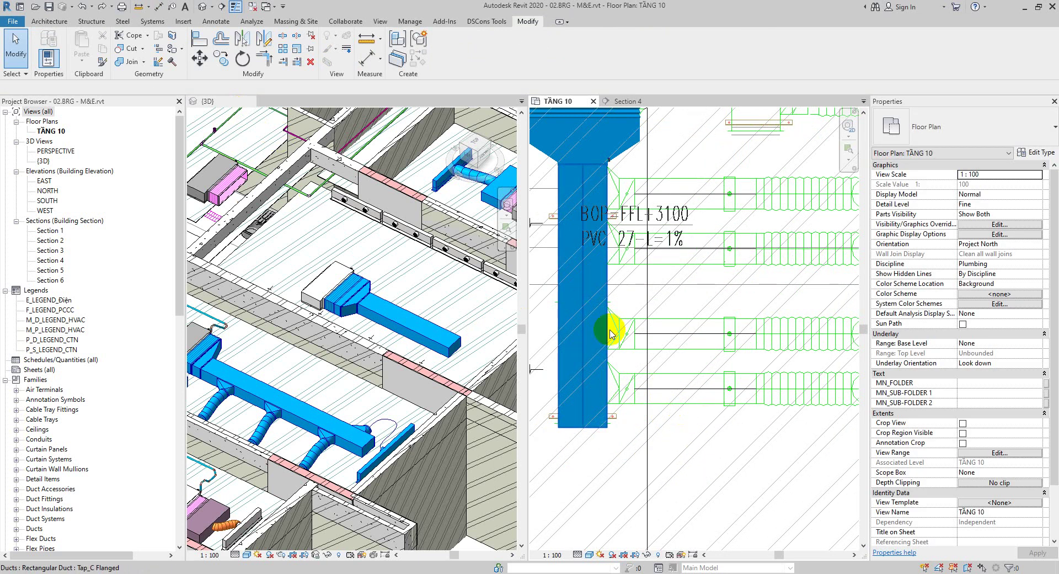
Draw a 250 x 200 mm rectangular branch duct about 1200 mm long from the main duct along the lowest CAD branch
key("t")
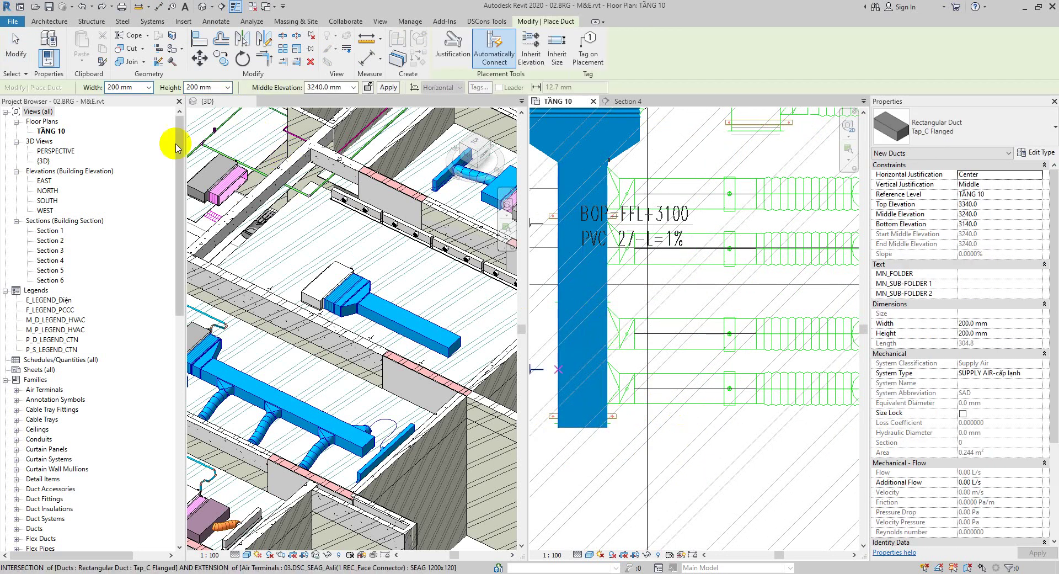
left_click(149, 88)
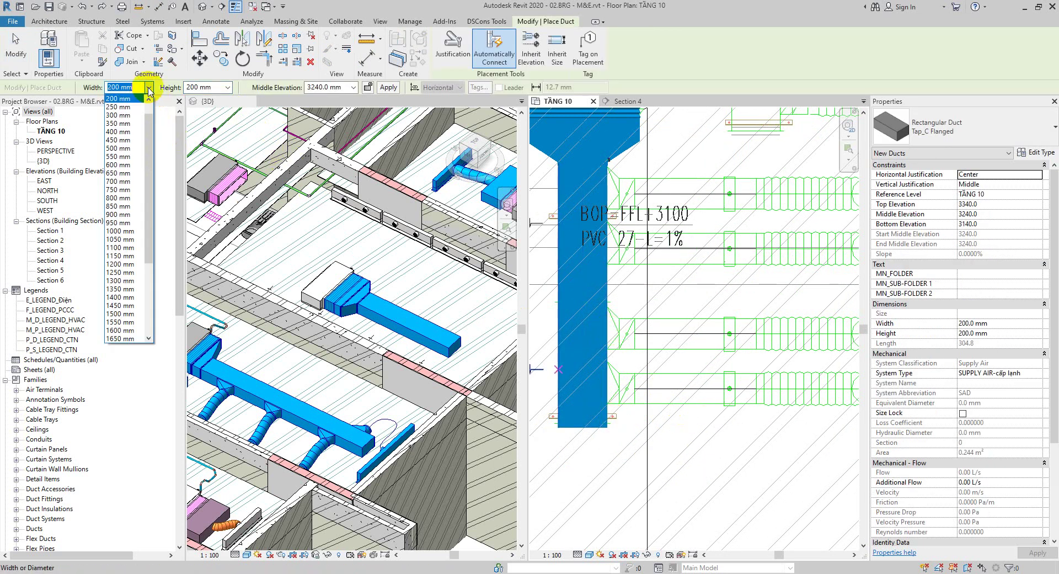
left_click(126, 107)
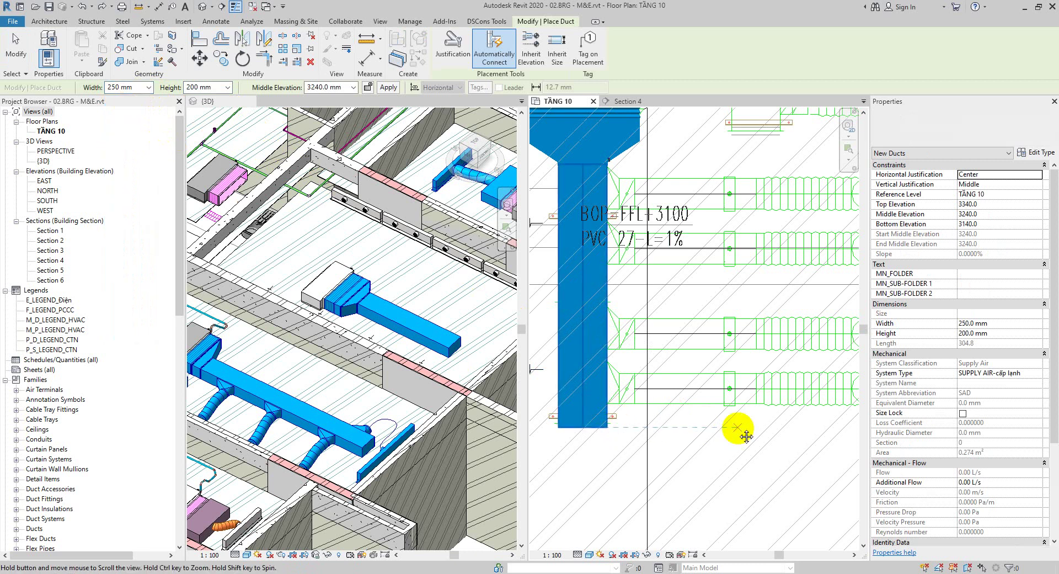
middle_click_drag(739, 431, 710, 397)
left_click(578, 358)
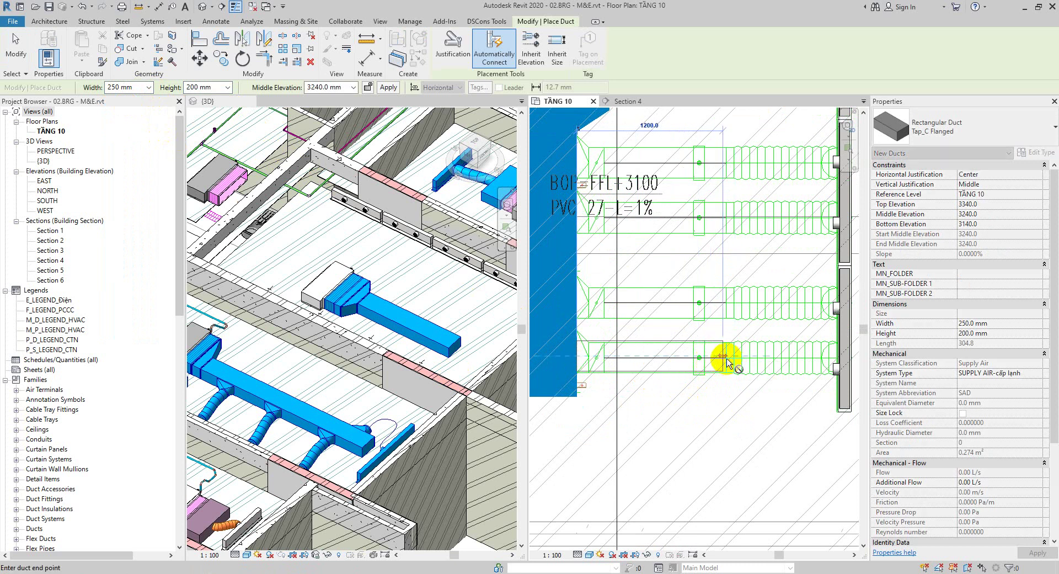
left_click(728, 362)
Align the lowest branch duct's edge with its CAD line and flip its tap fitting so the slanted side faces the fan coil unit
left_click(198, 42)
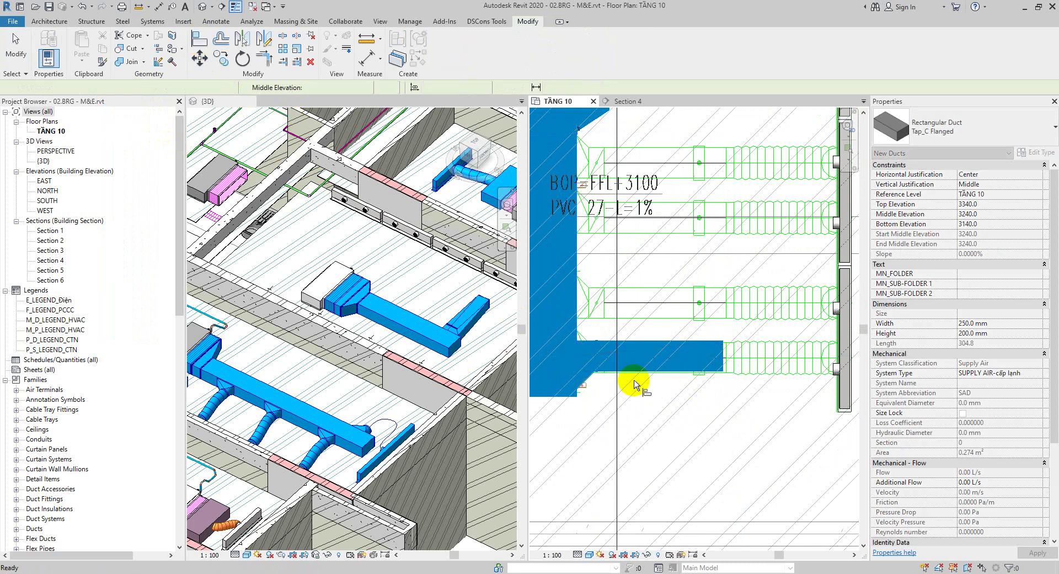
scroll(634, 386, "up", 2)
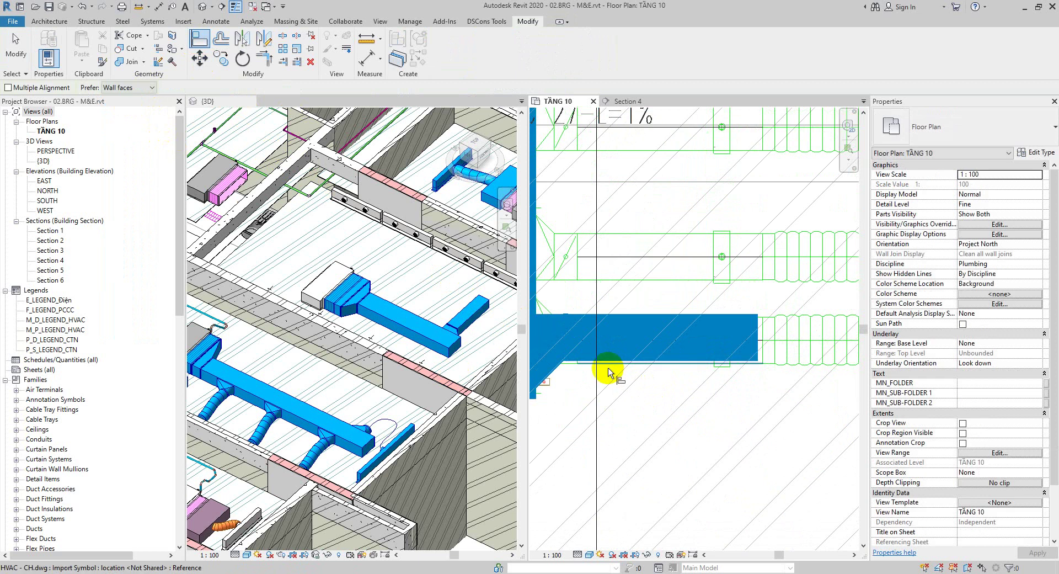
left_click(615, 365)
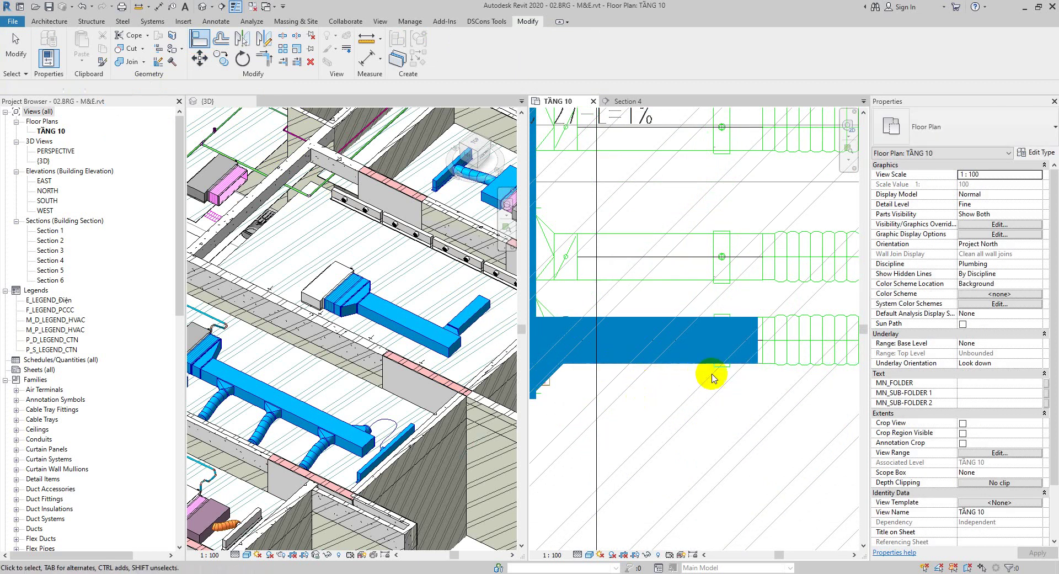
key("Escape")
left_click(558, 368)
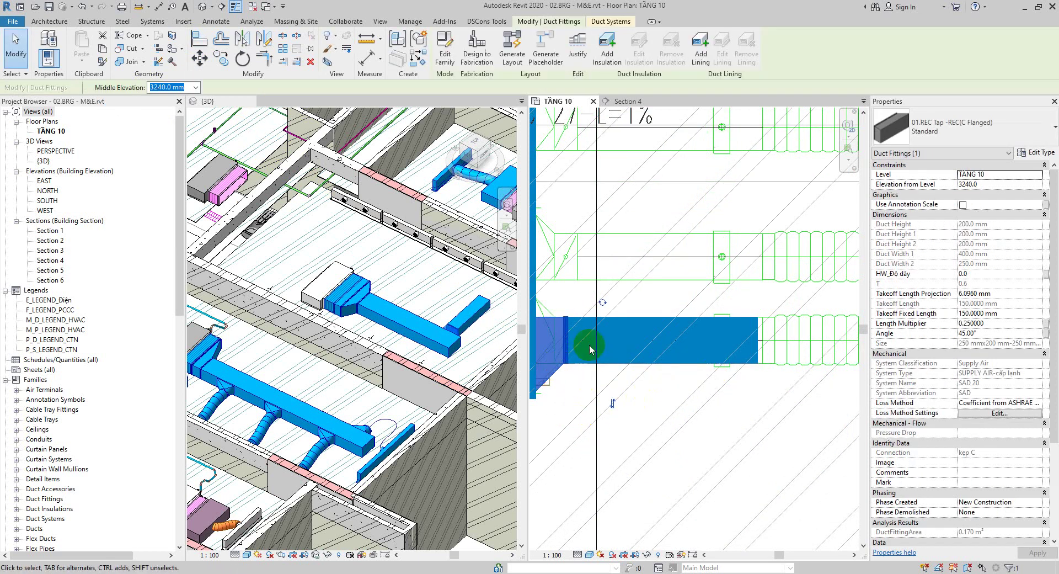
left_click(643, 407)
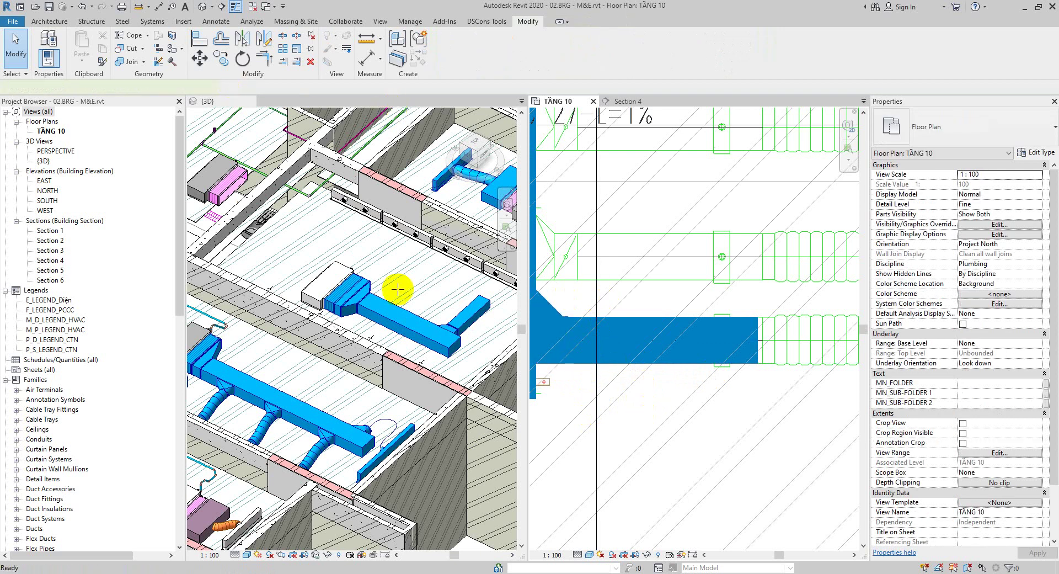
Draw a second 250 x 200 mm branch duct from the main duct along the second-lowest CAD branch, ending at the flexible section
key("d")
key("t")
scroll(624, 289, "up", 2)
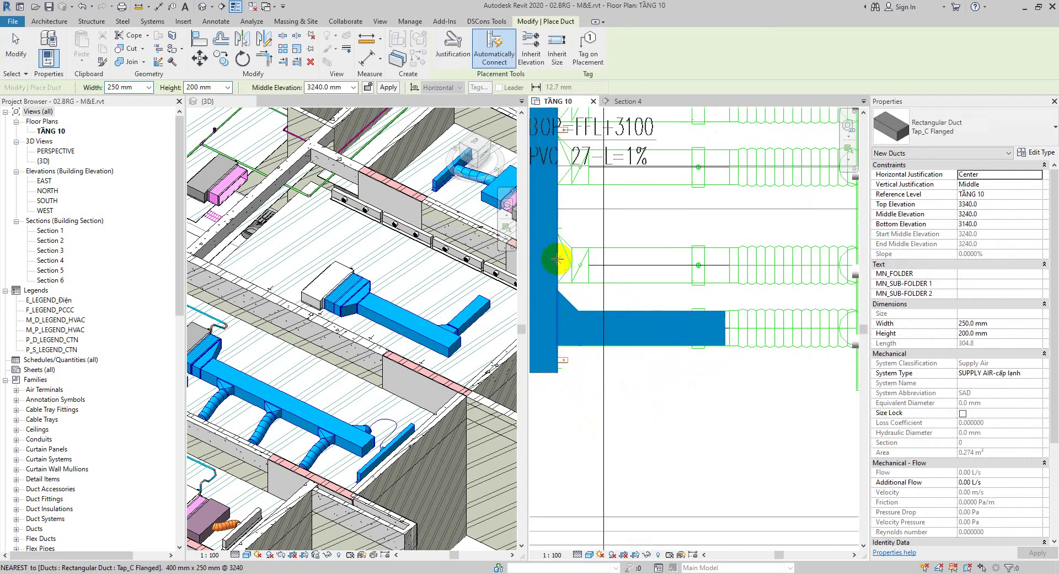
left_click(557, 260)
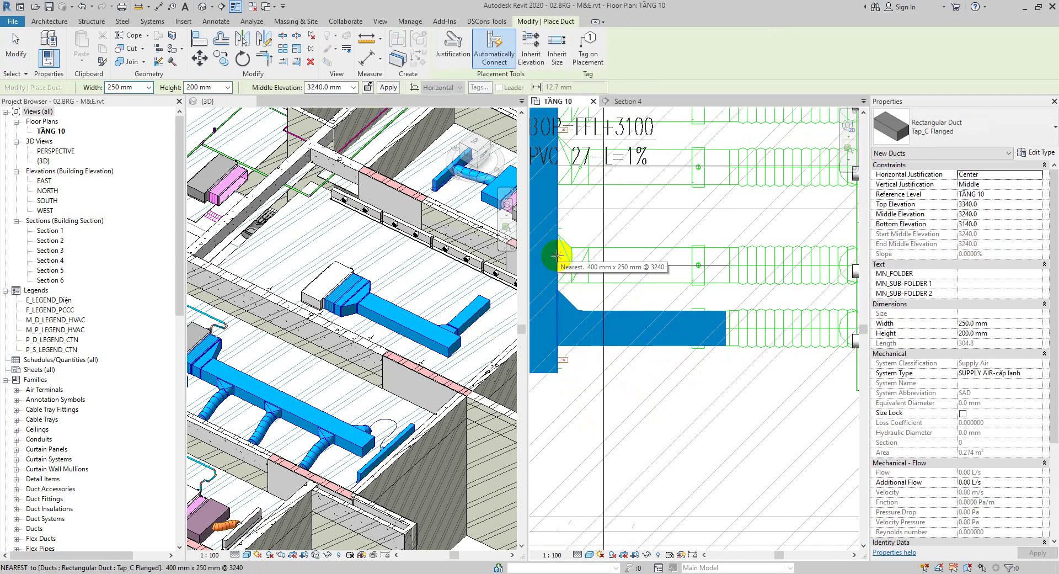
left_click(732, 260)
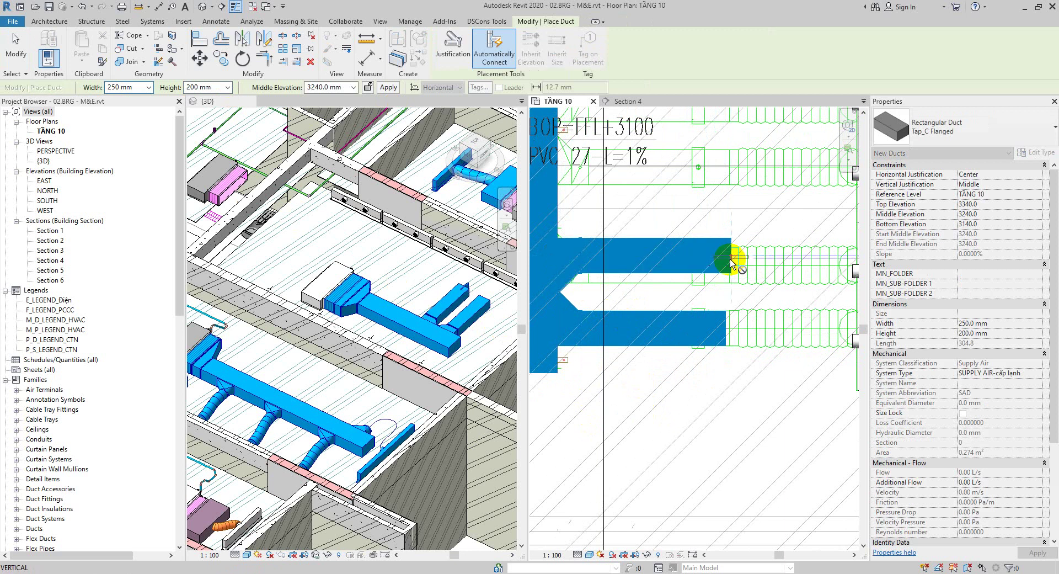
key("Escape")
key("Escape")
Flip the second branch's tap fitting towards the fan coil unit and align the branch duct with its lower CAD edge line
left_click(571, 279)
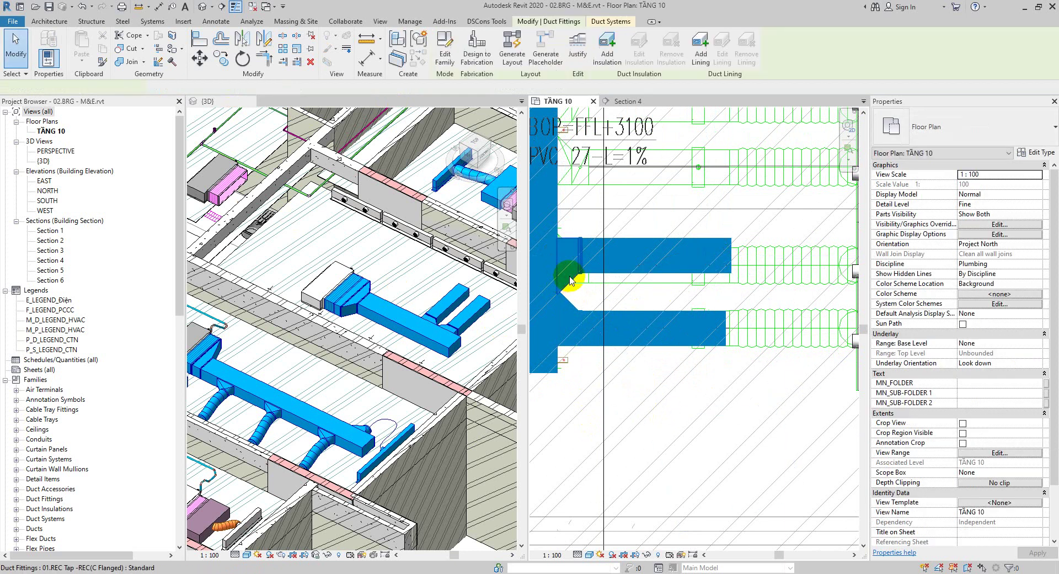
left_click(608, 226)
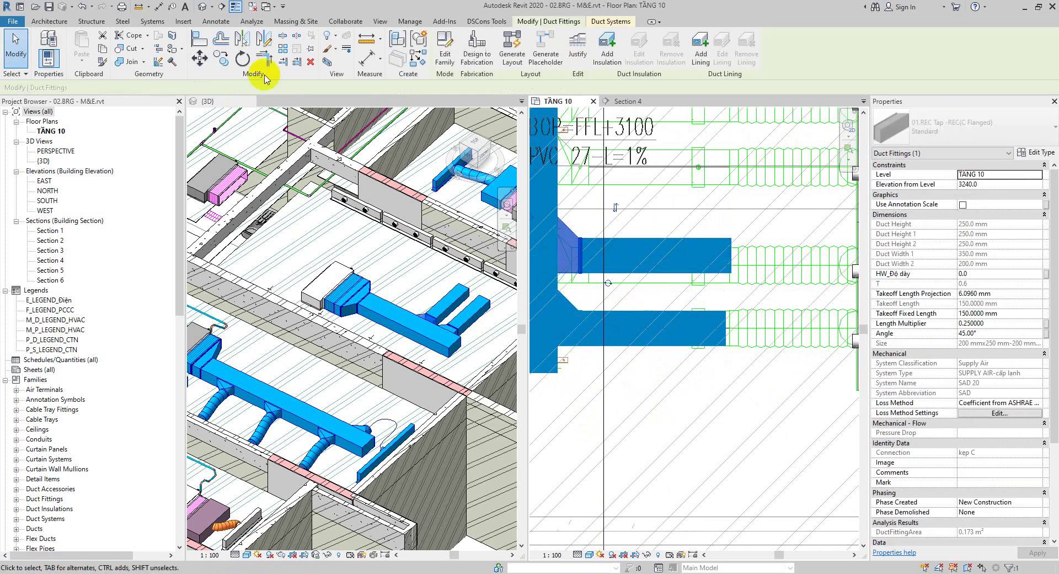
left_click(311, 147)
key("a")
key("l")
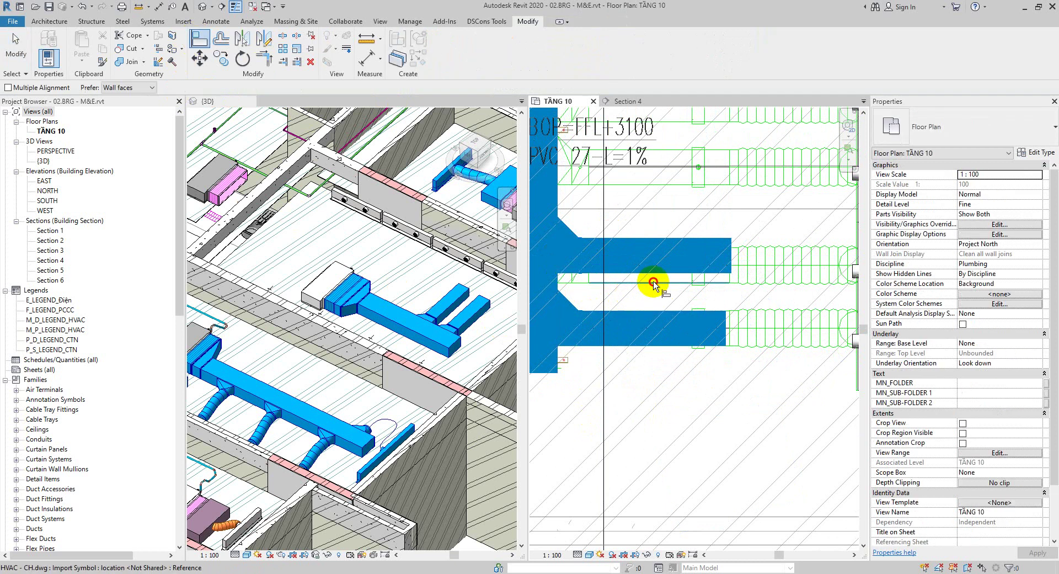
key("Escape")
Draw a third 250 x 200 mm branch duct from the main duct along the third-lowest CAD branch
scroll(740, 371, "down", 3)
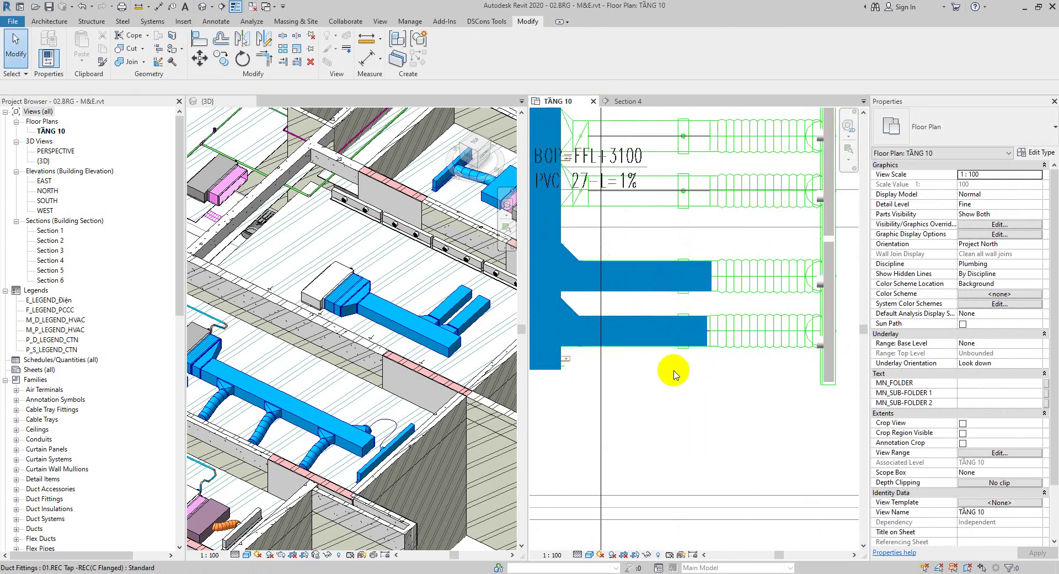
middle_click_drag(750, 364, 754, 422)
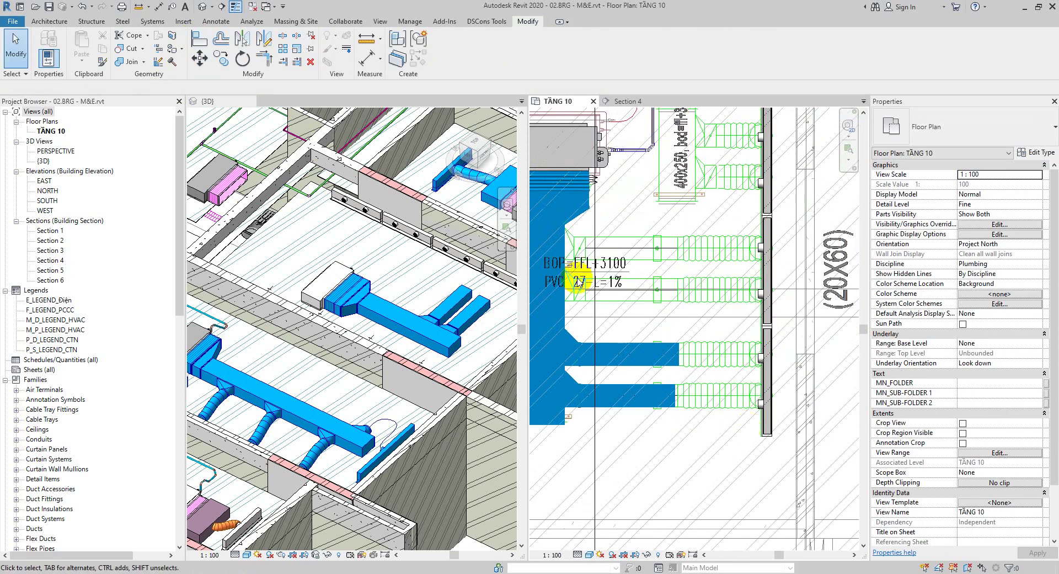
key("t")
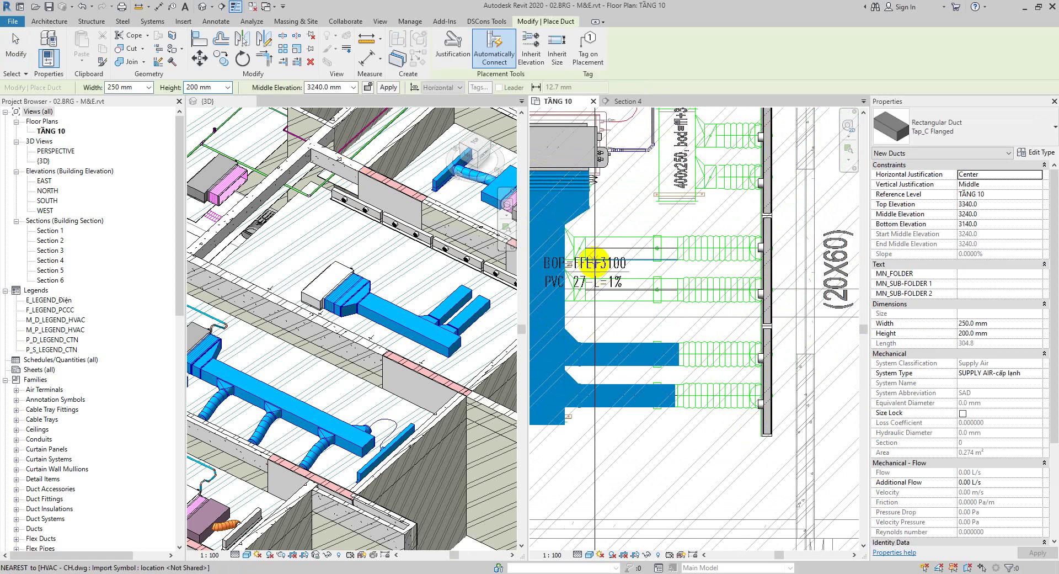
left_click(565, 287)
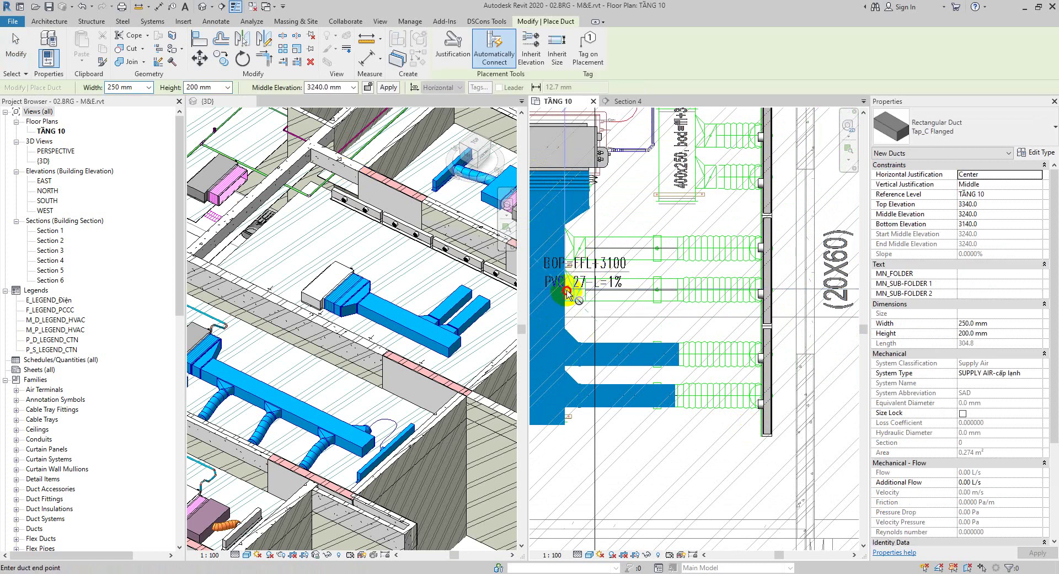
left_click(677, 289)
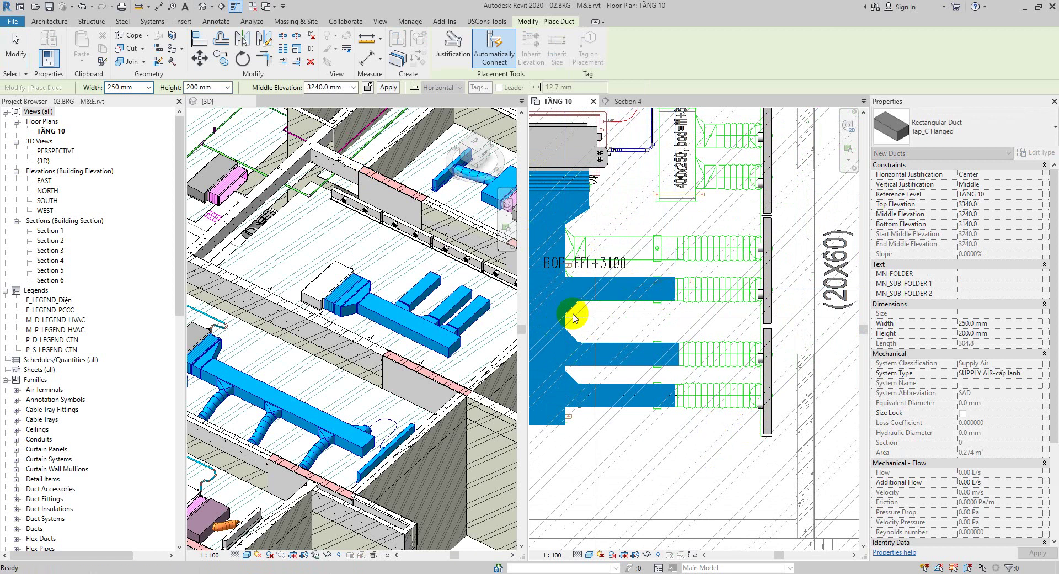
key("Escape")
key("Escape")
Flip the third branch's tap fitting towards the fan coil unit and align the duct's lower edge with the CAD line
left_click(574, 295)
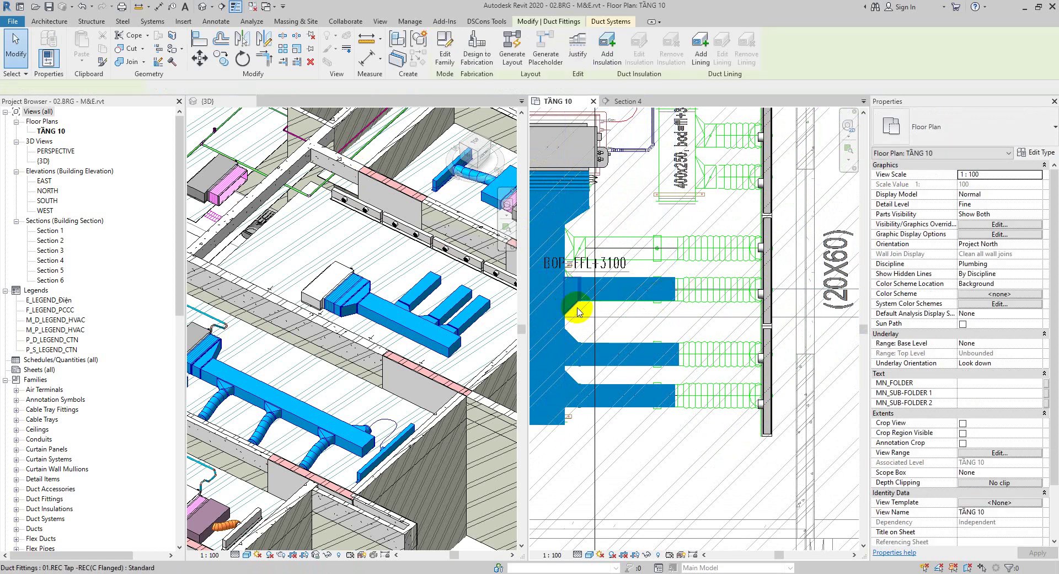
left_click(598, 273)
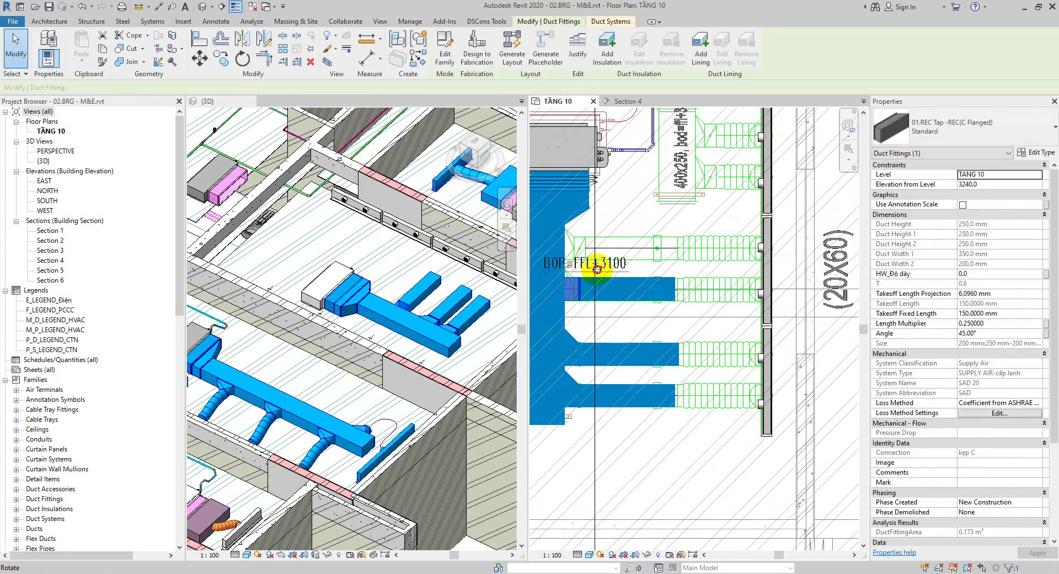
scroll(552, 395, "up", 3)
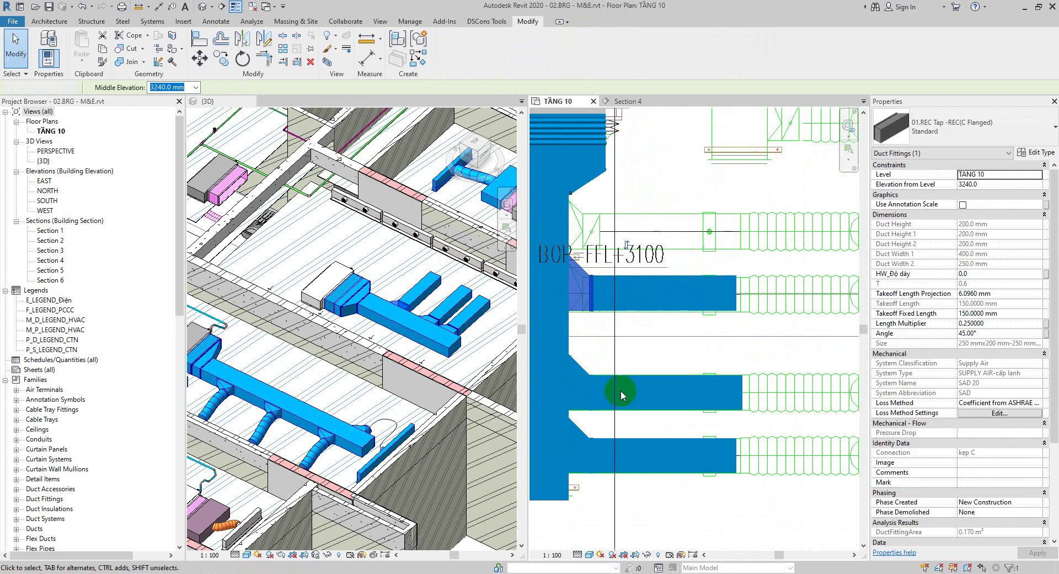
left_click(200, 38)
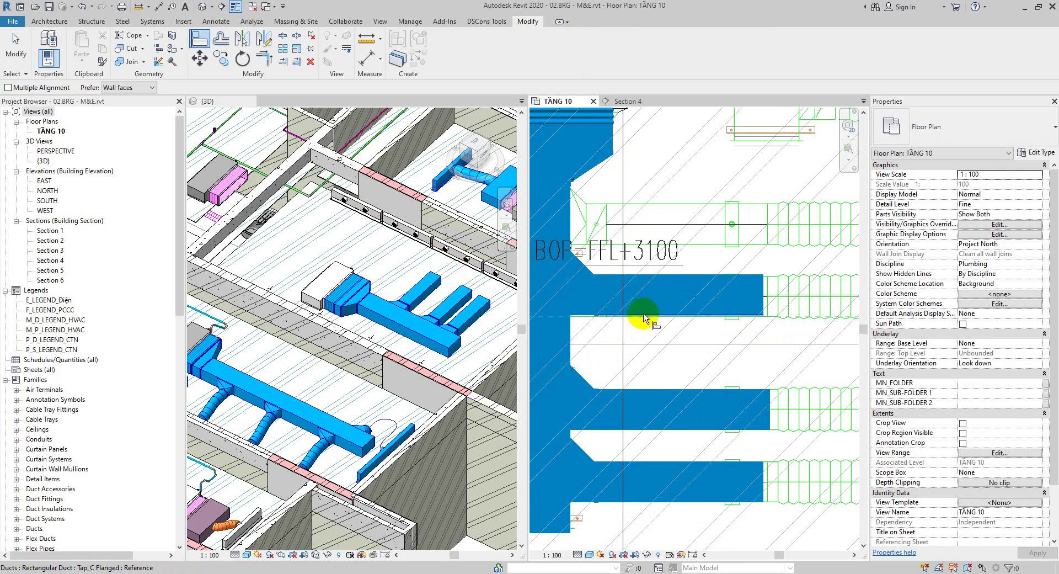
scroll(643, 319, "up", 3)
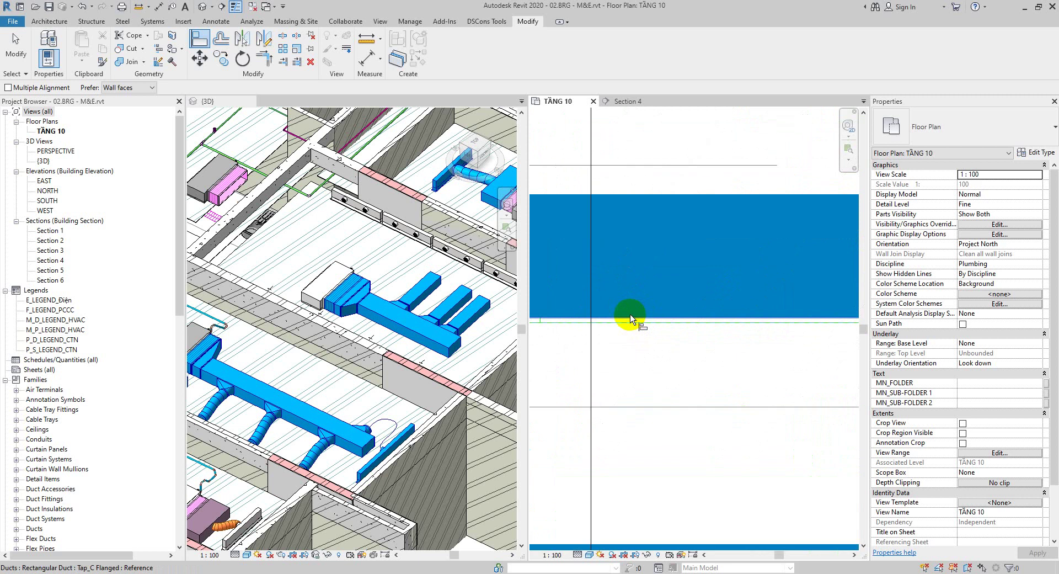
left_click(619, 320)
Draw a fourth 250 x 200 mm branch duct from the main duct along the CAD branch nearest the fan coil unit
scroll(635, 370, "down", 5)
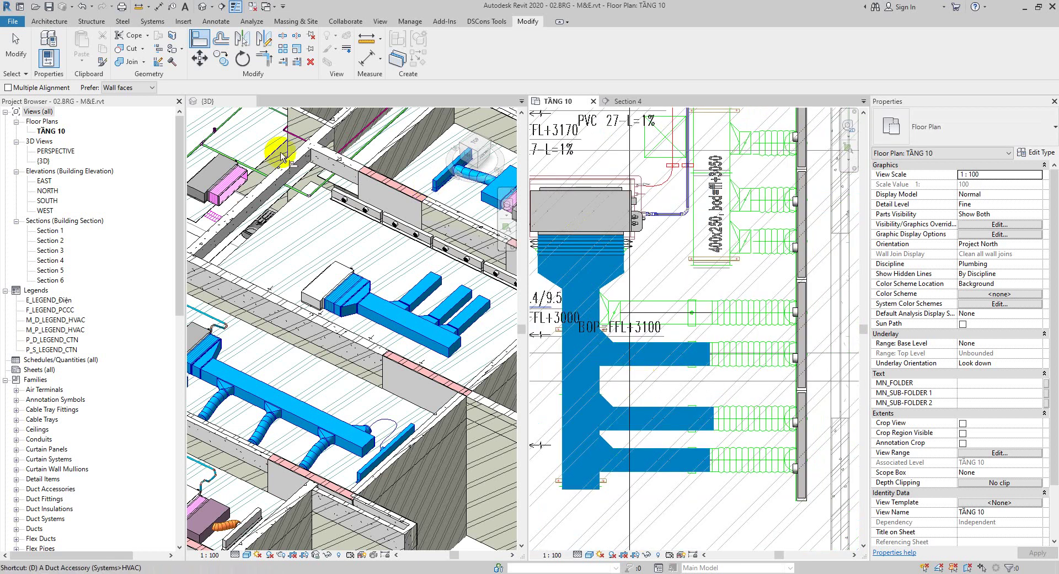
key("t")
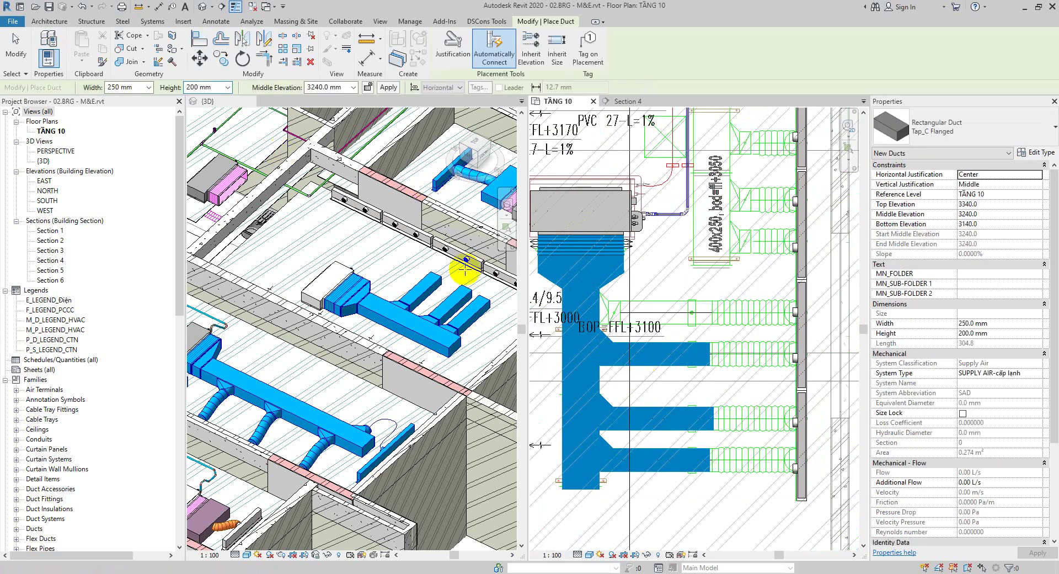
left_click(602, 311)
left_click(718, 314)
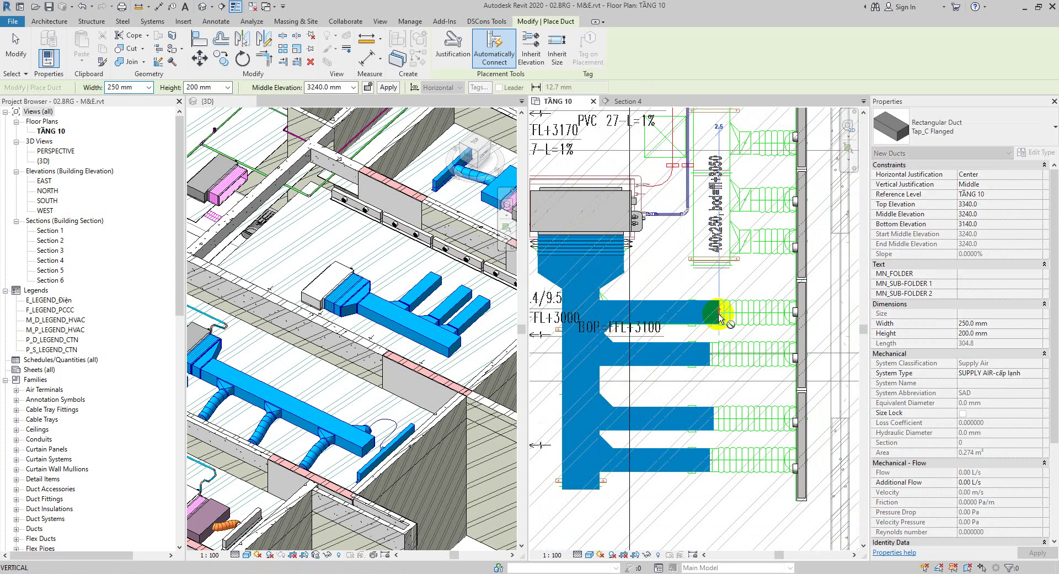
key("Escape")
key("Escape")
Flip the fourth branch's tap fitting so its slanted side faces the fan coil unit, and check the branches in 3D
left_click(607, 333)
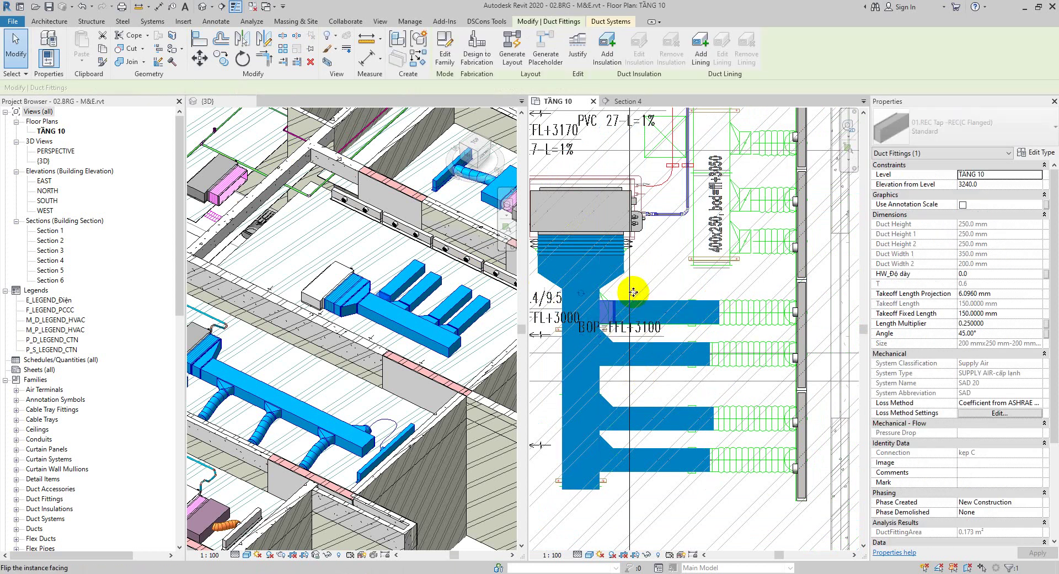
left_click(677, 391)
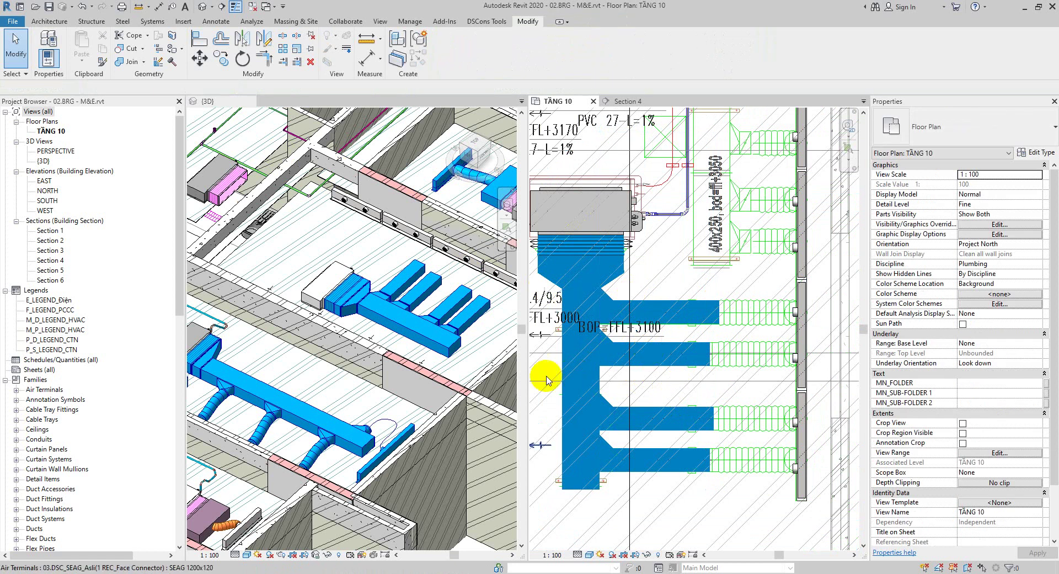
middle_click_drag(363, 296, 438, 388, "shift")
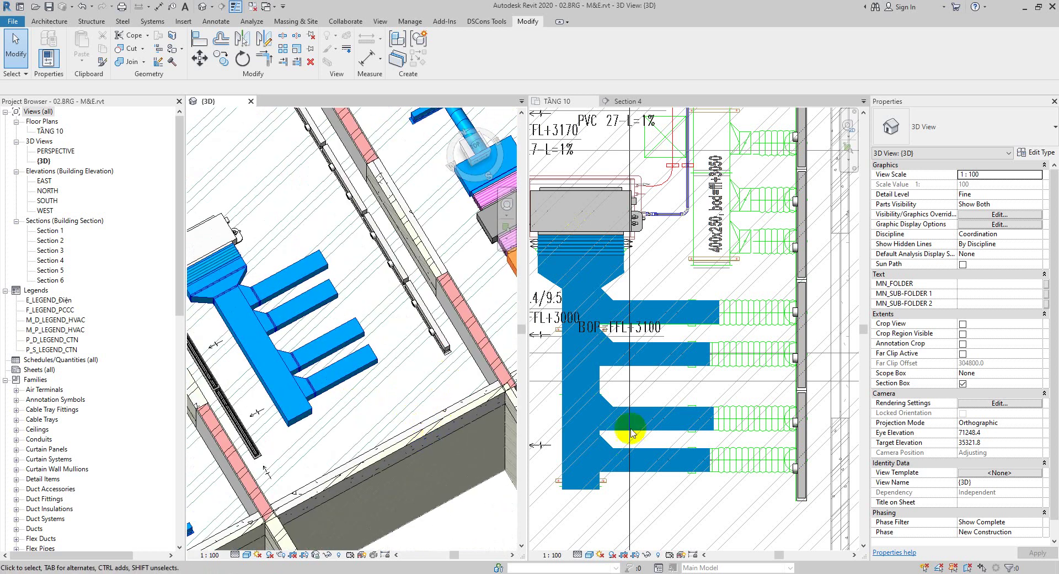
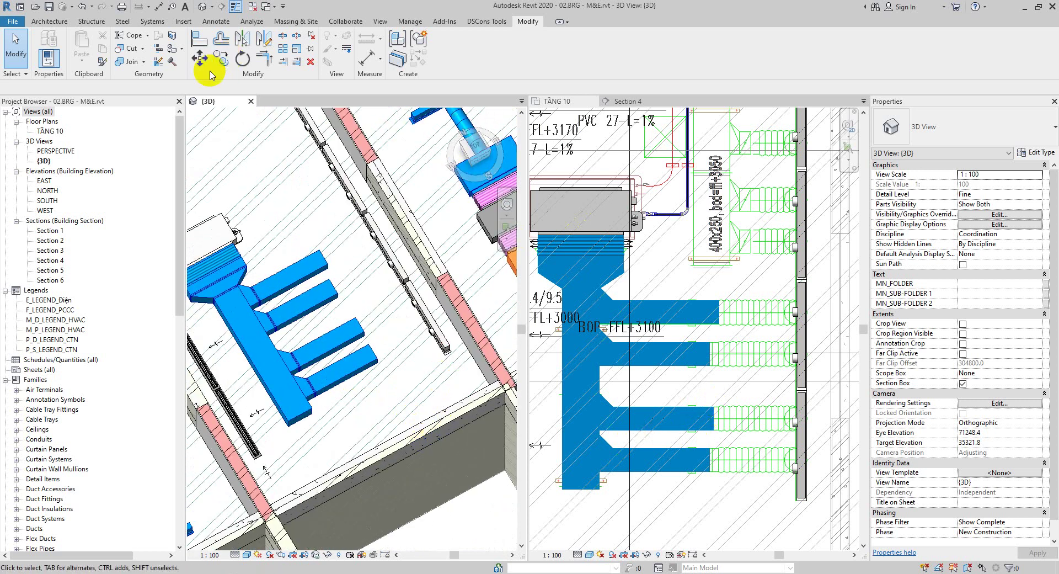
Connect the lowest diffuser inlet to the end of the lowest branch duct with a 200 mm round flex duct
left_click(152, 22)
left_click(196, 49)
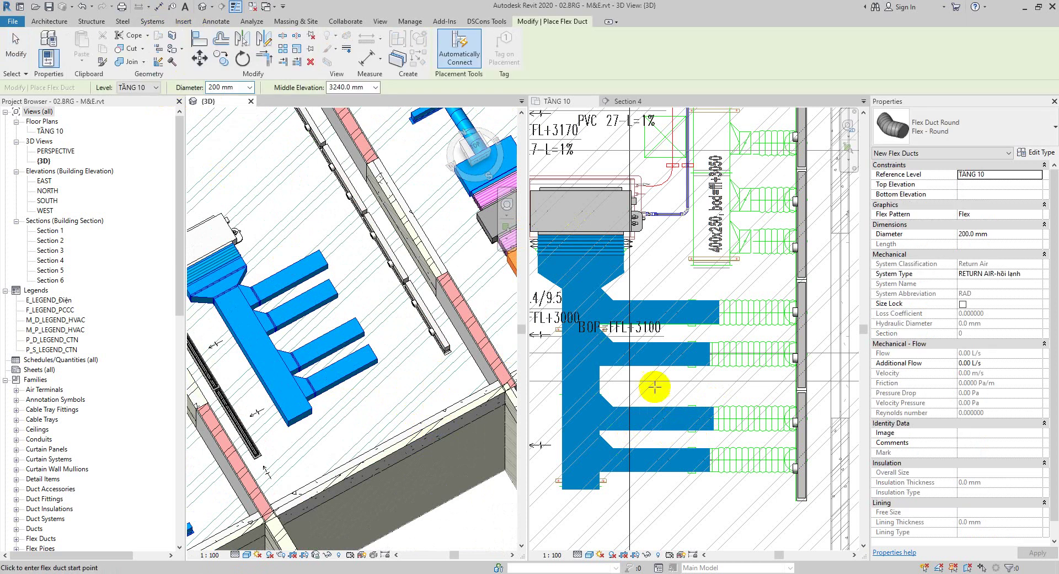
left_click(689, 492)
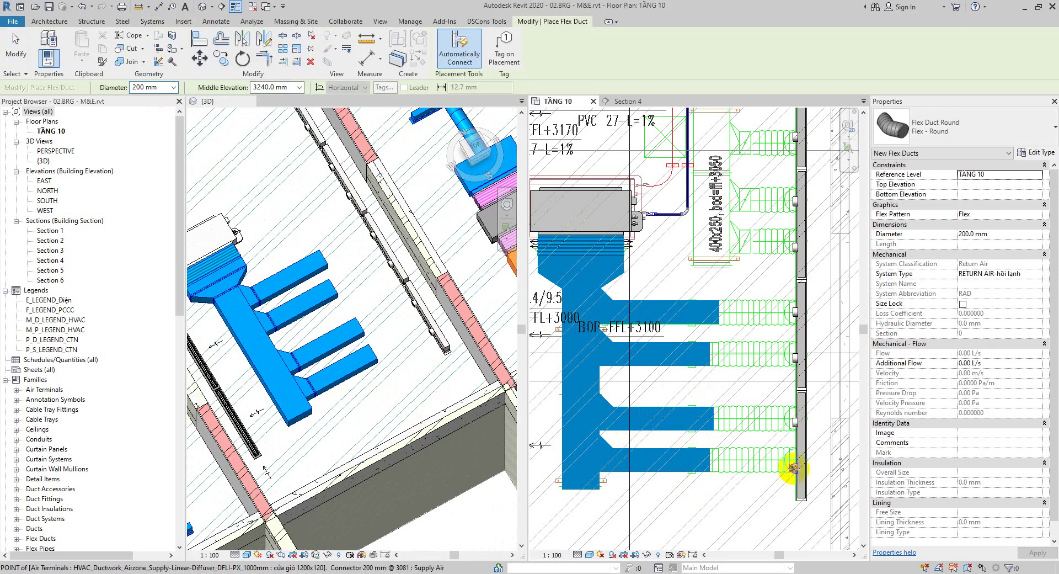
left_click(793, 468)
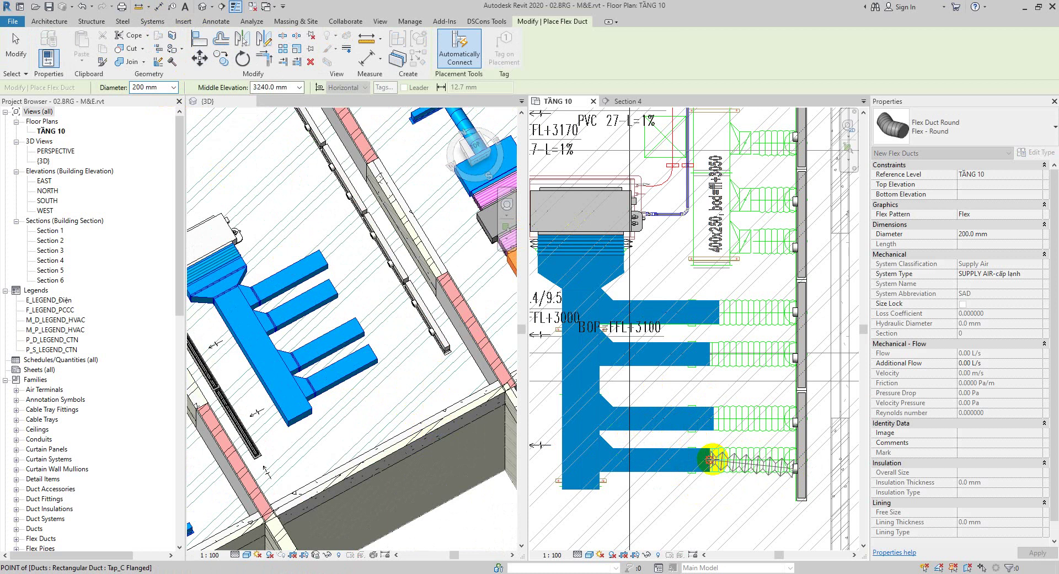
left_click(712, 459)
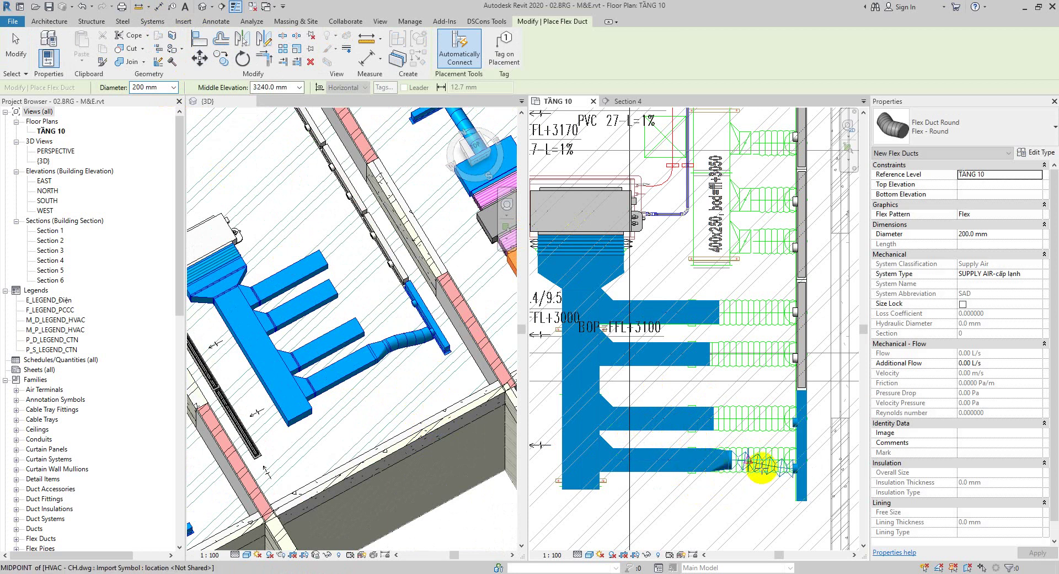
Connect the remaining three branch ducts to their diffuser inlets with 200 mm round flex ducts
left_click(794, 422)
left_click(714, 415)
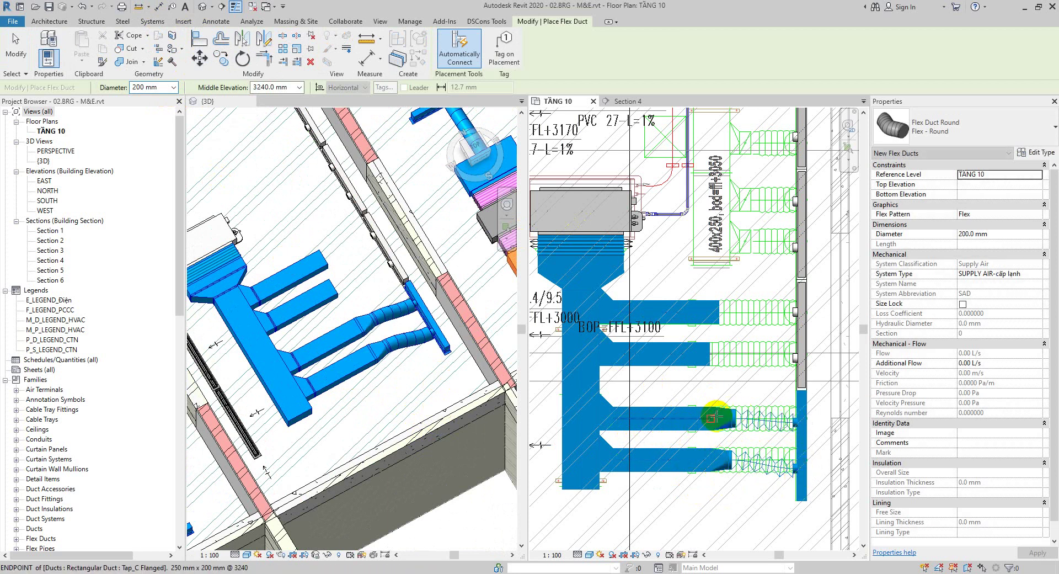
left_click(793, 356)
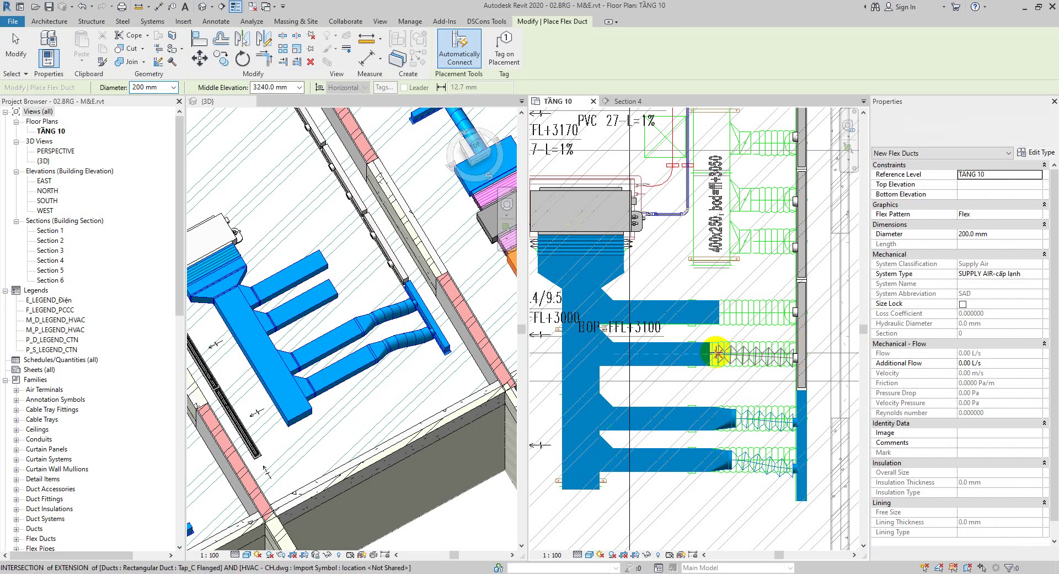
left_click(794, 312)
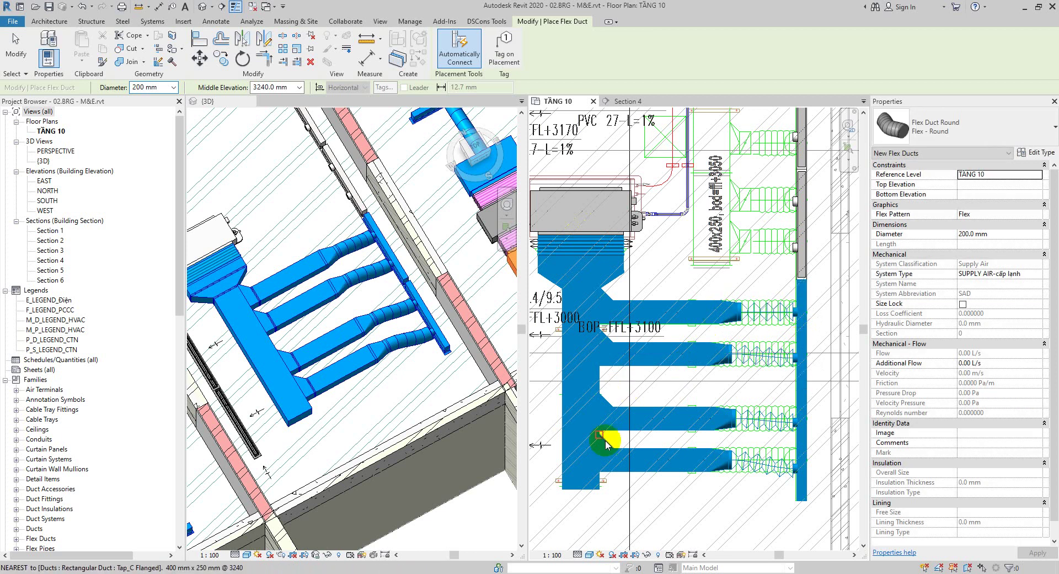
key("Escape")
key("Escape")
Draw a 450 x 250 mm supply duct at middle elevation 3240 mm along the CAD duct labelled 400x250
scroll(640, 420, "down", 4)
scroll(385, 391, "down", 2)
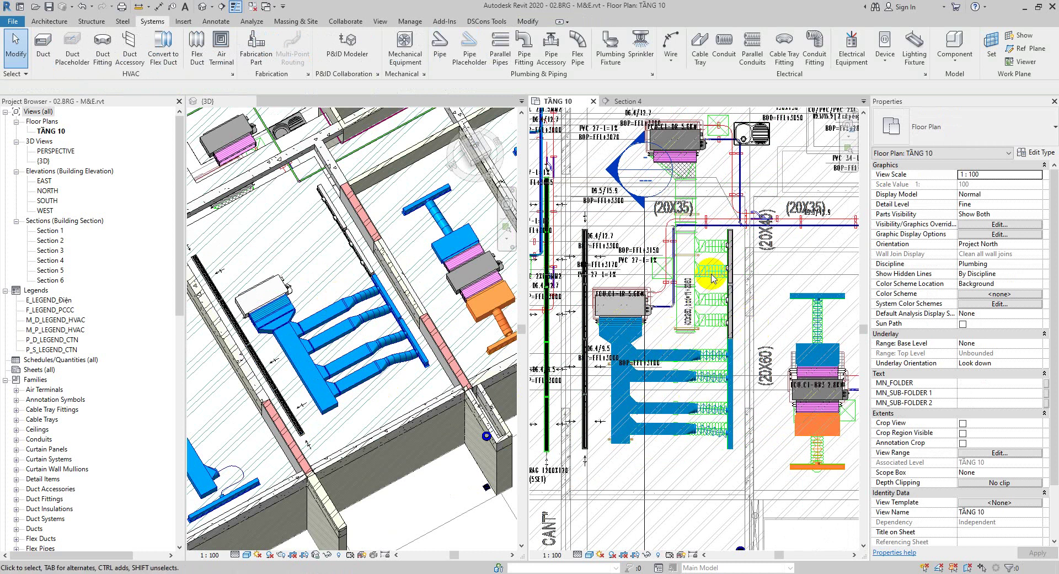
middle_click_drag(712, 279, 716, 316)
scroll(716, 320, "up", 4)
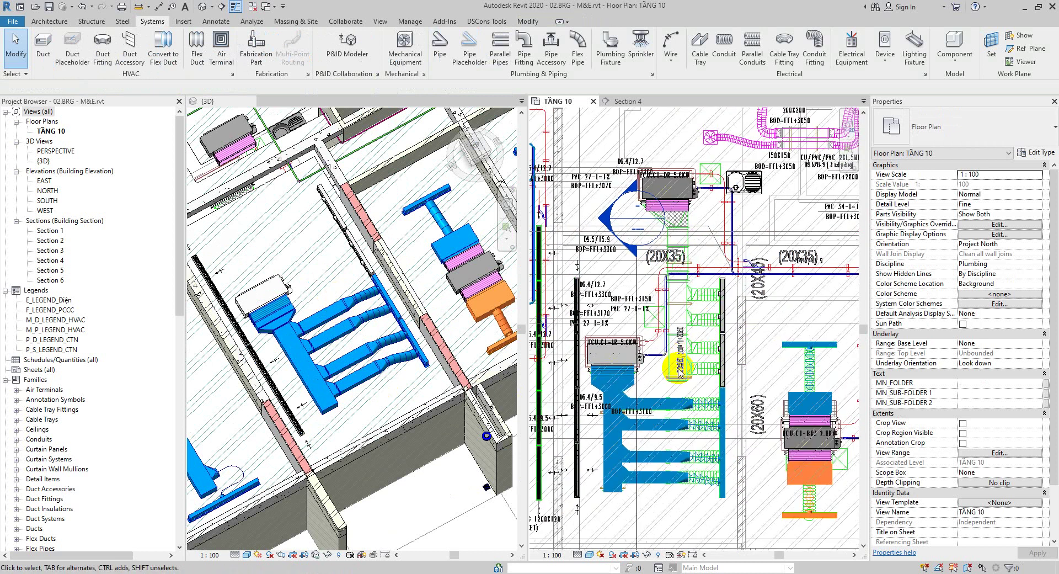
key("d")
key("t")
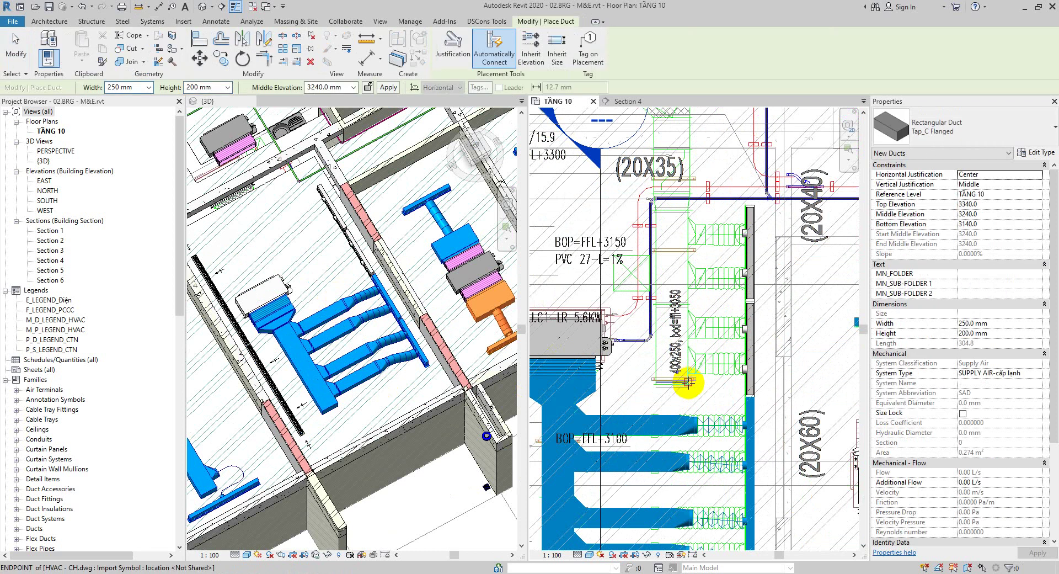
left_click(149, 87)
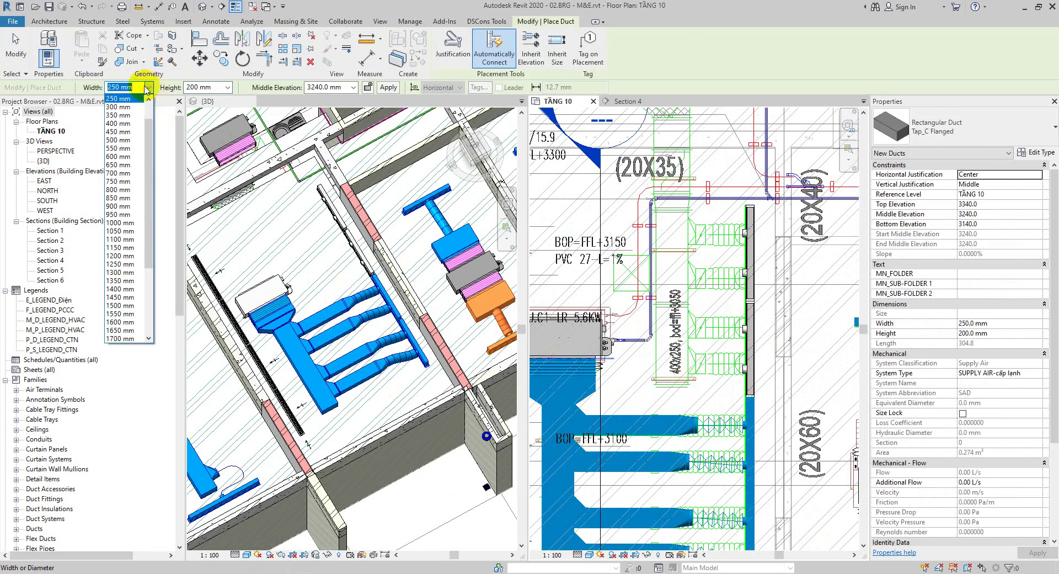
left_click(125, 116)
left_click(149, 87)
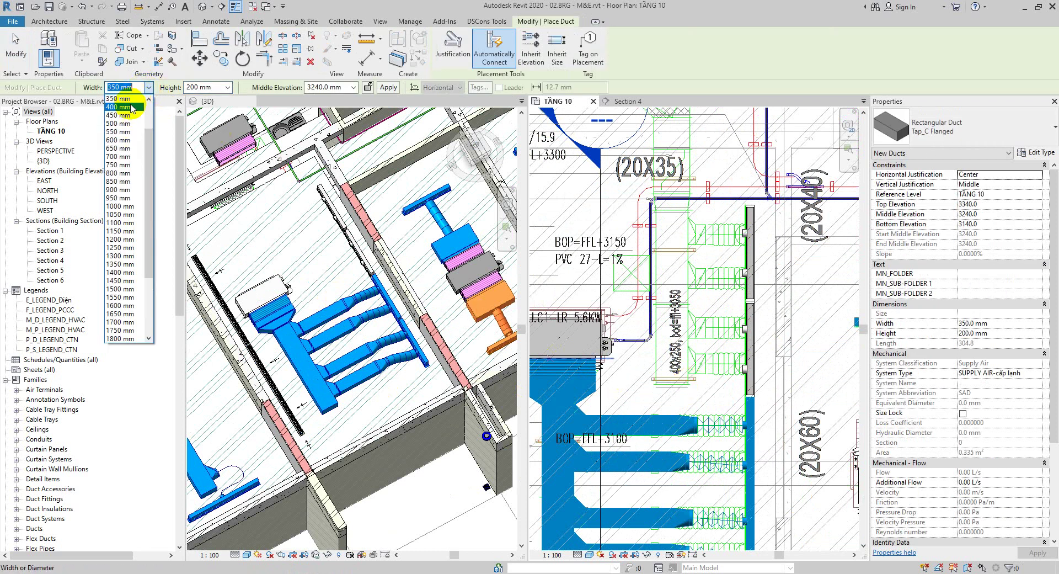
left_click(126, 116)
left_click(227, 87)
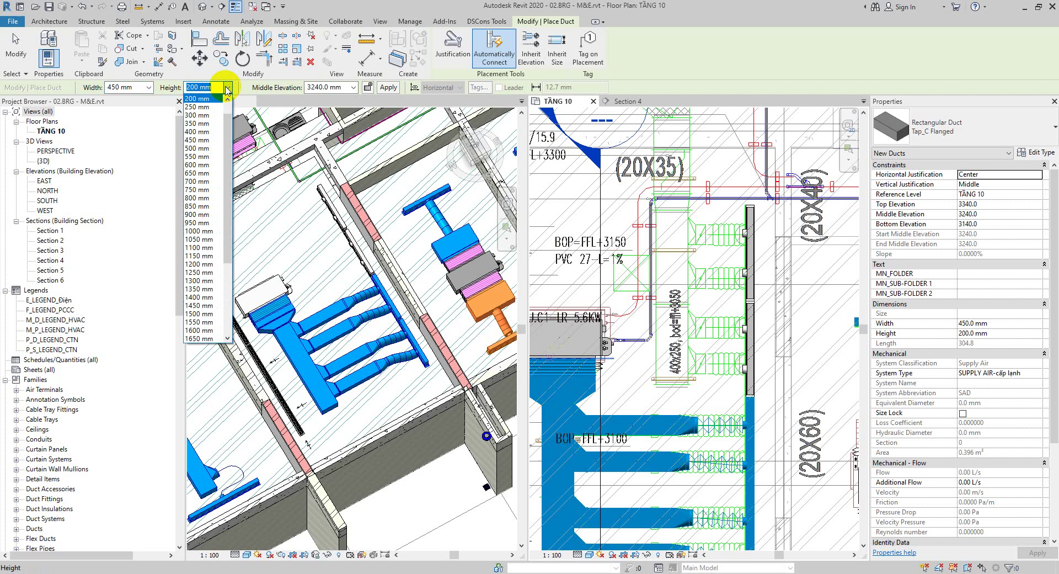
left_click(202, 107)
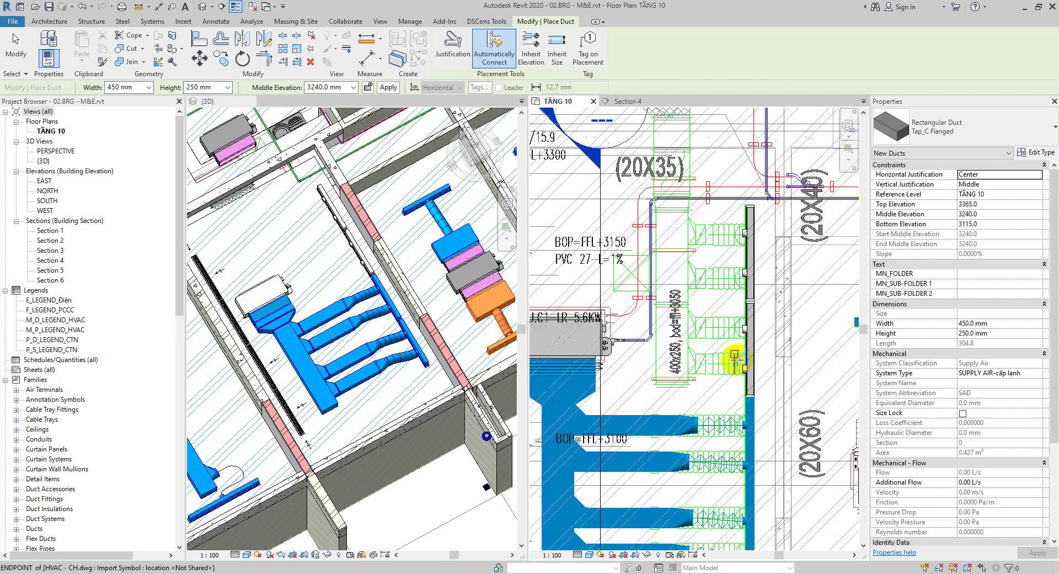
left_click(672, 386)
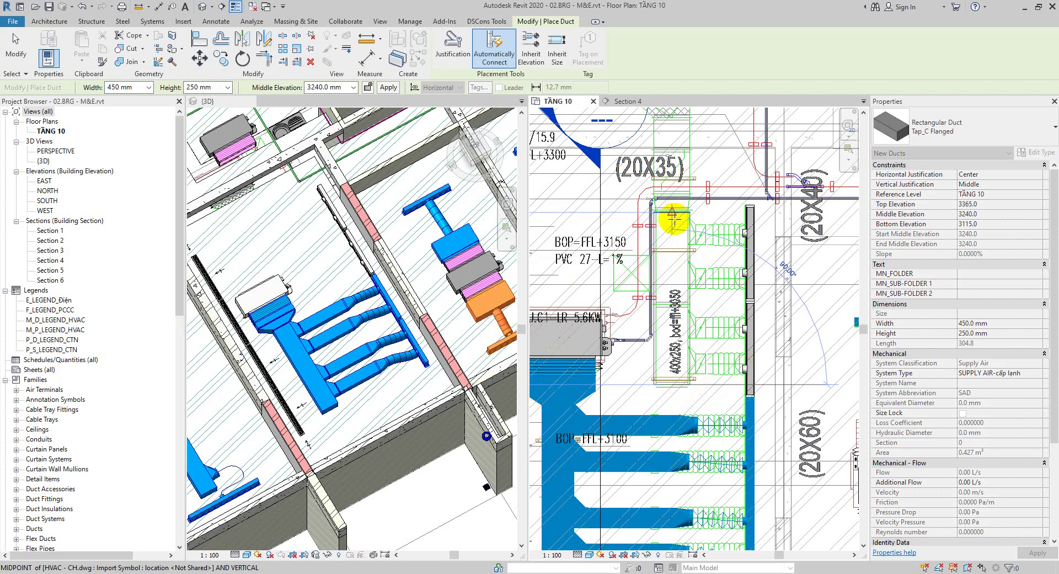
left_click(675, 217)
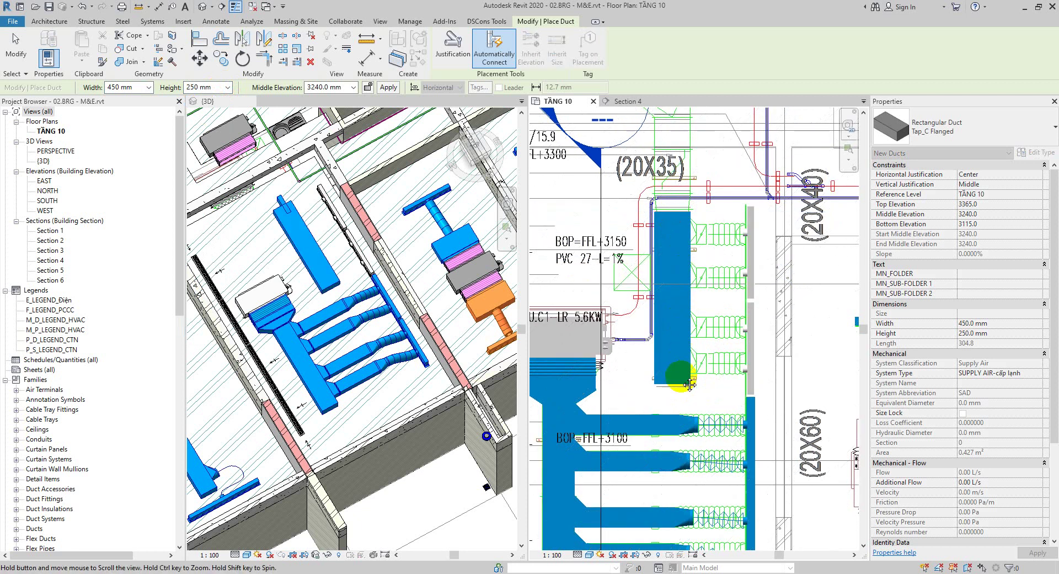
middle_click_drag(676, 255, 676, 433)
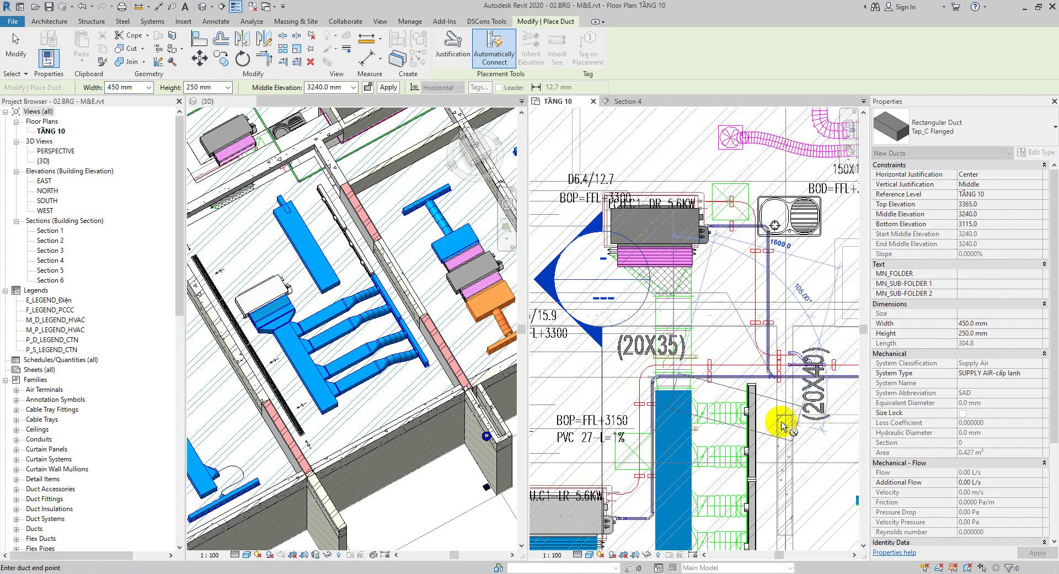
middle_click_drag(718, 549, 716, 381)
key("Escape")
key("Escape")
Measure the width of the CAD duct between the upper fan coil unit and the new duct
middle_click_drag(681, 160, 671, 303)
scroll(670, 303, "up", 2)
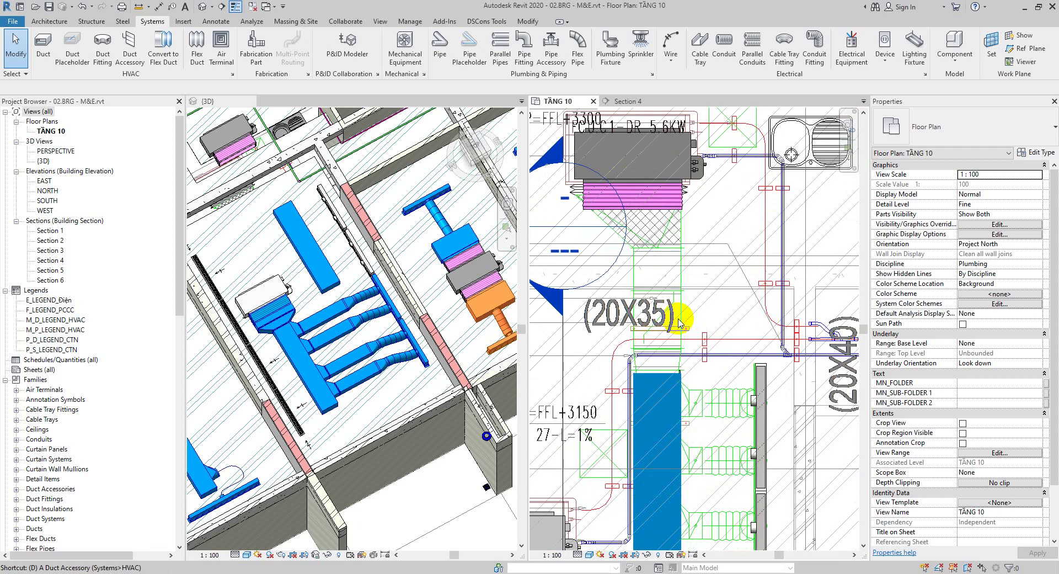
key("i")
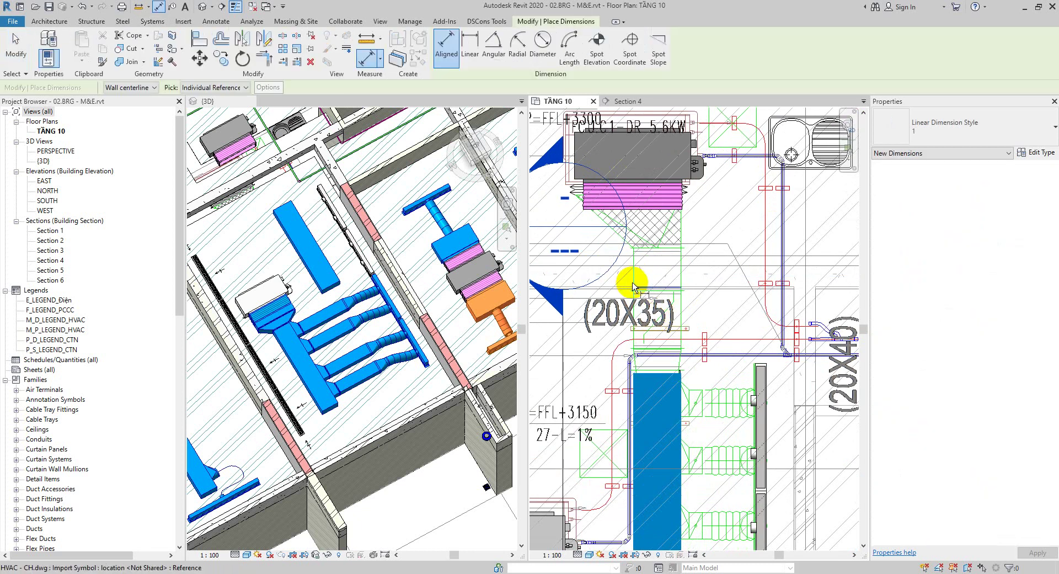
scroll(636, 286, "up", 3)
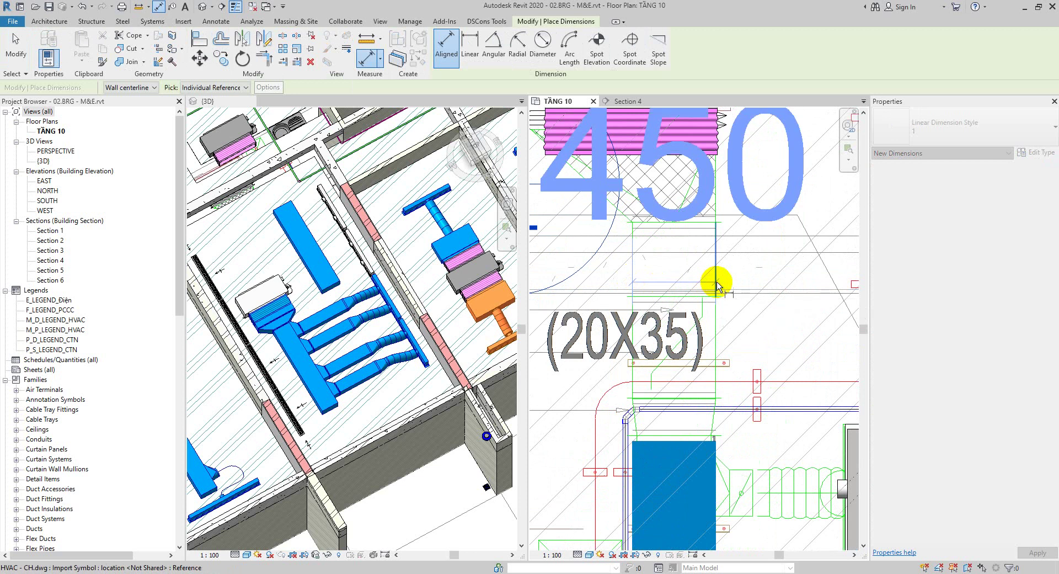
scroll(714, 285, "down", 2)
scroll(717, 286, "up", 3)
key("Escape")
key("Escape")
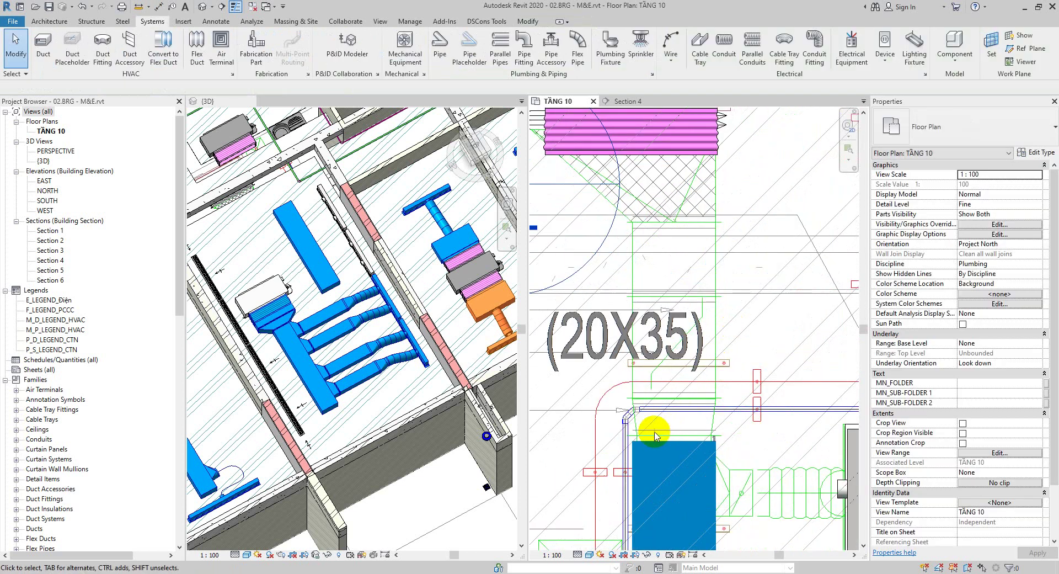
Delete the 450 x 250 mm duct drawn over the CAD duct labelled 400x250
middle_click_drag(651, 429, 684, 301)
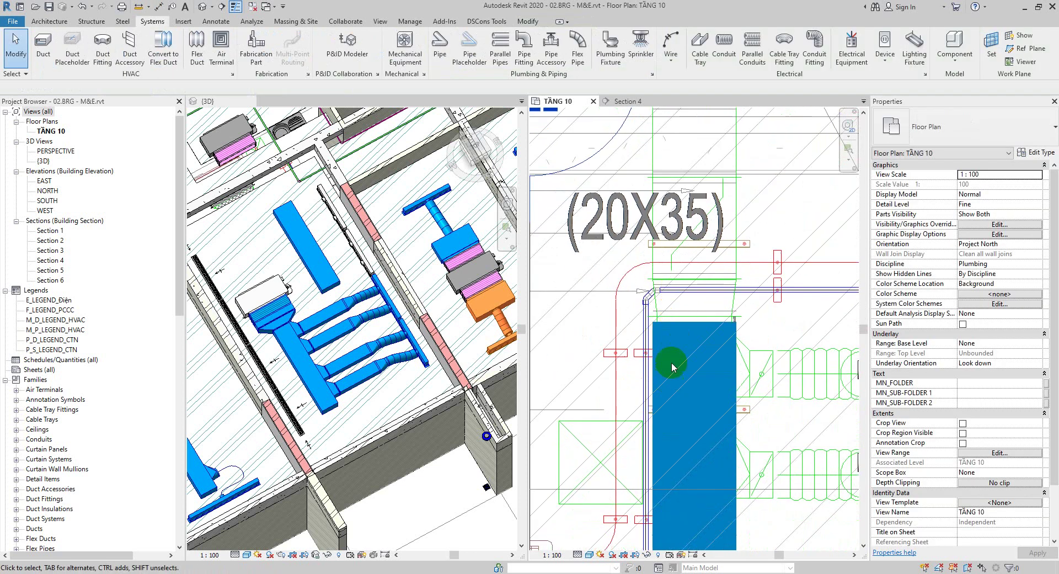
left_click(692, 325)
scroll(711, 386, "down", 3)
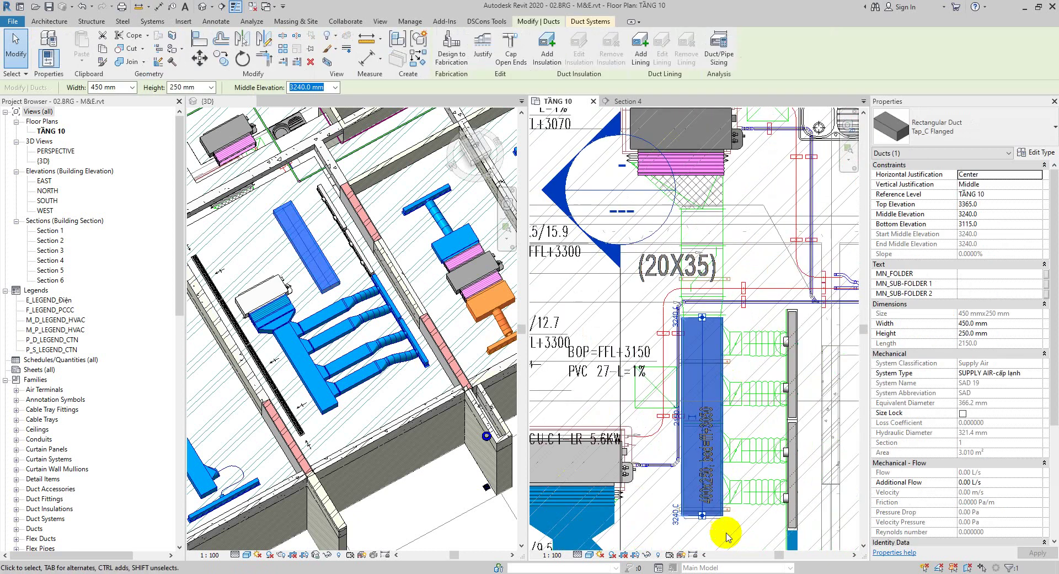
scroll(726, 535, "up", 3)
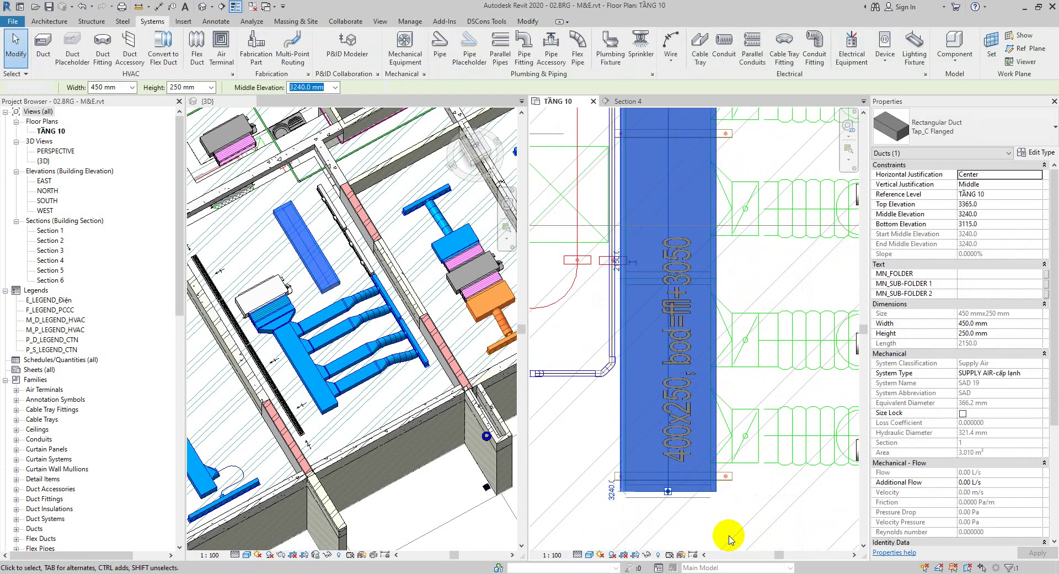
left_click(729, 538)
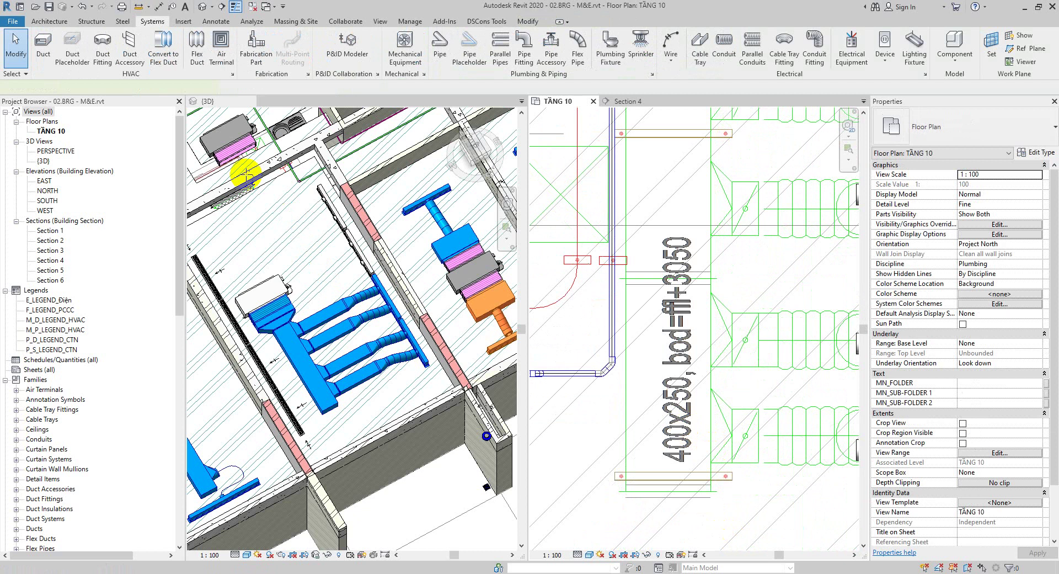
Draw a 400 x 250 mm supply duct at middle elevation 3240 mm from the lower end of the CAD duct, stopping short of the crossing pipes
key("d")
key("t")
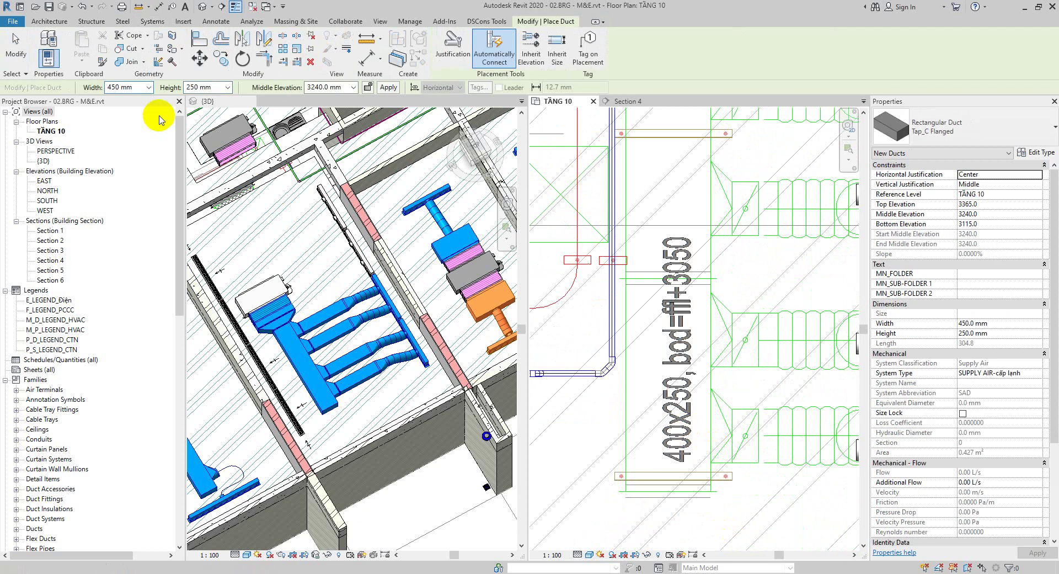
left_click(148, 88)
scroll(125, 127, "up", 2)
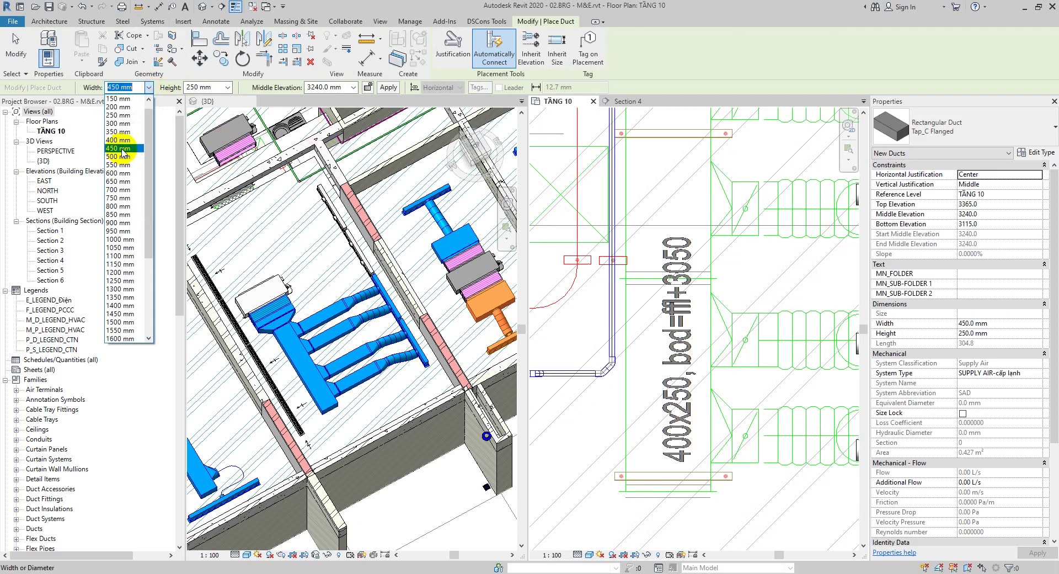
left_click(120, 147)
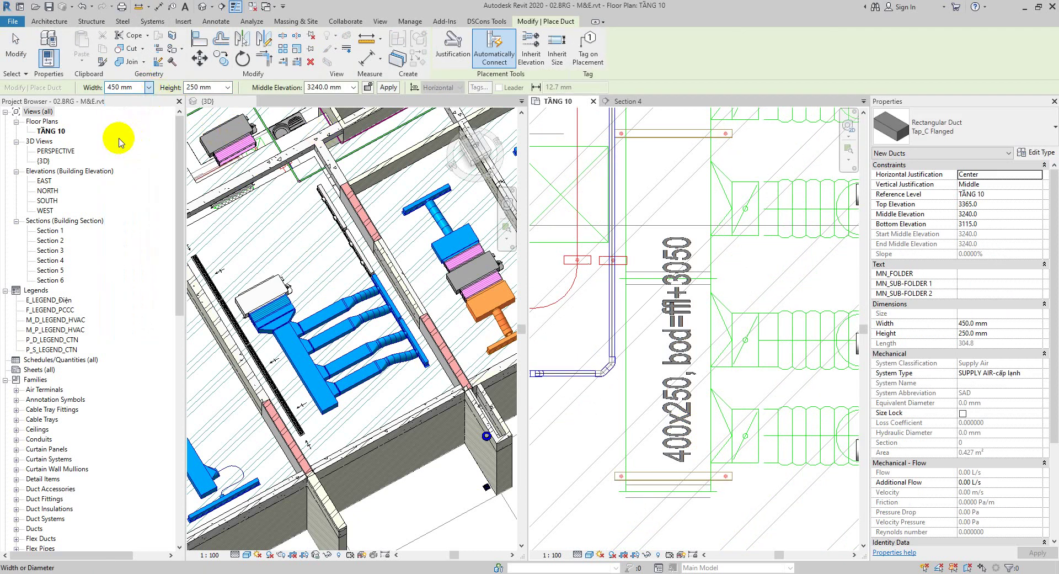
left_click(668, 491)
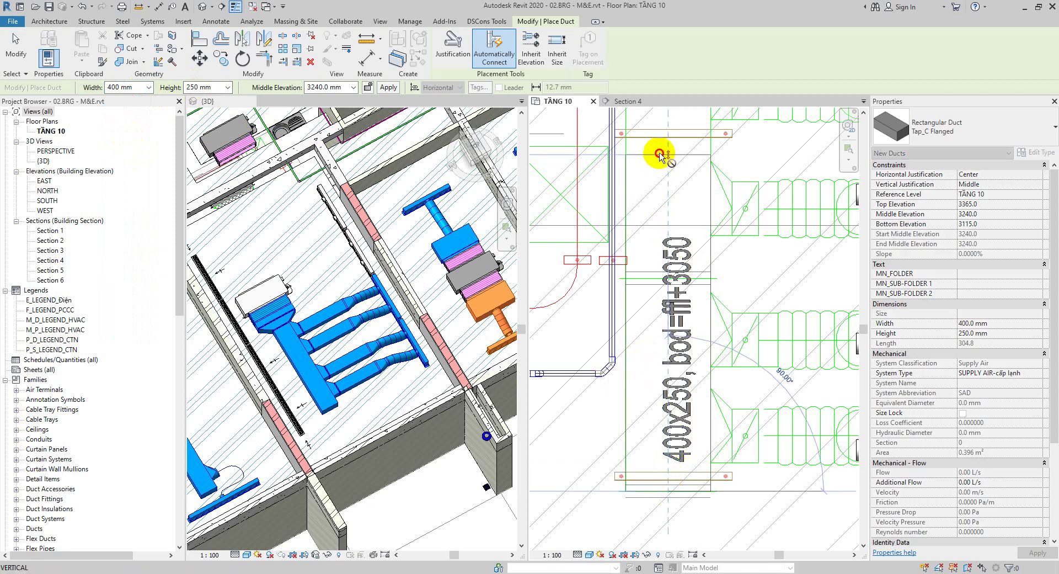
scroll(660, 163, "down", 3)
scroll(721, 324, "up", 2)
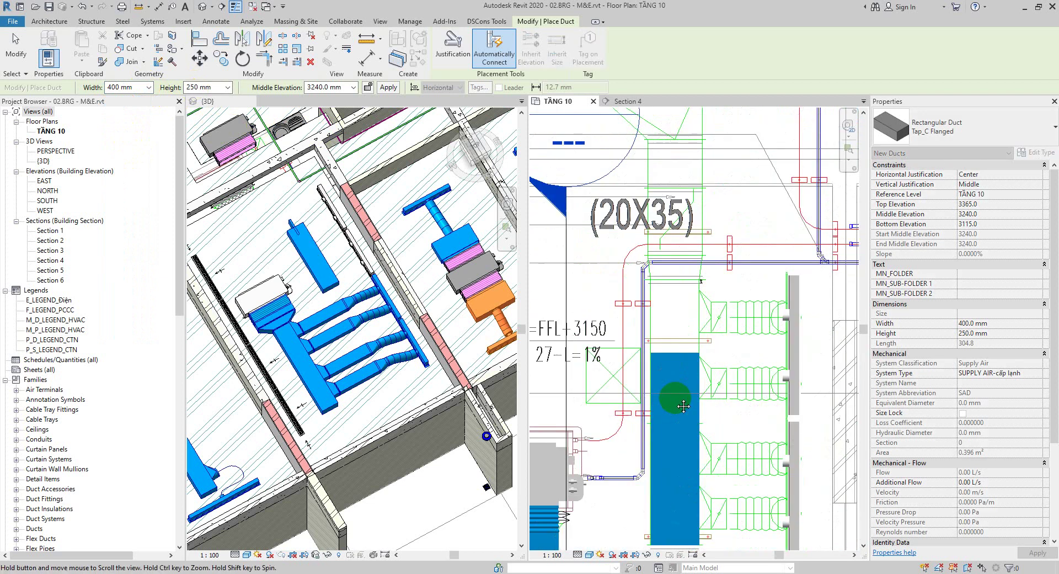
left_click(675, 397)
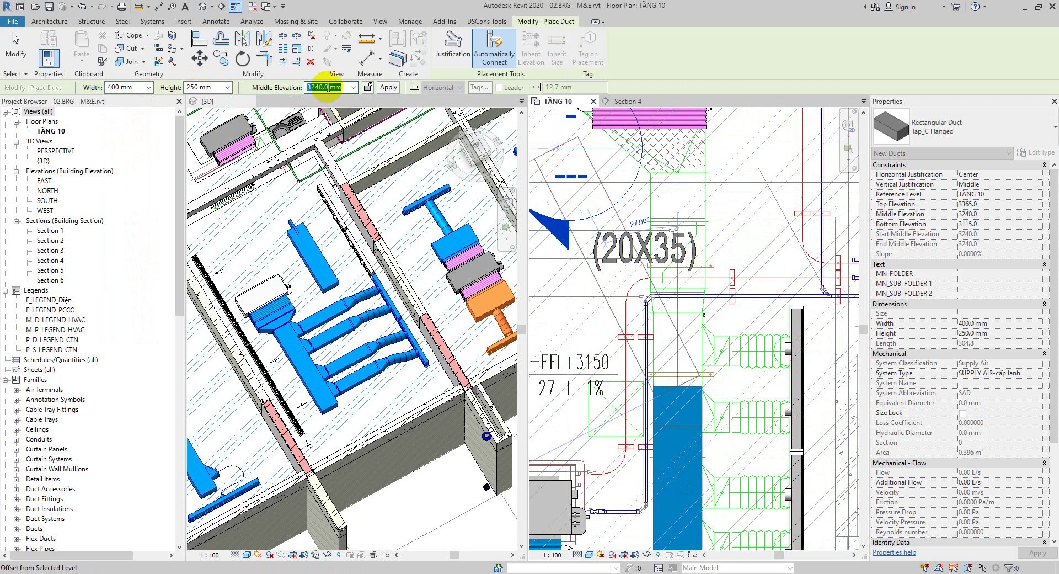
Continue the 400 x 250 mm supply duct at middle elevation 2900 mm beneath the crossing pipes, ending above the (20X35) label
left_click(329, 87)
type("2900")
key("Return")
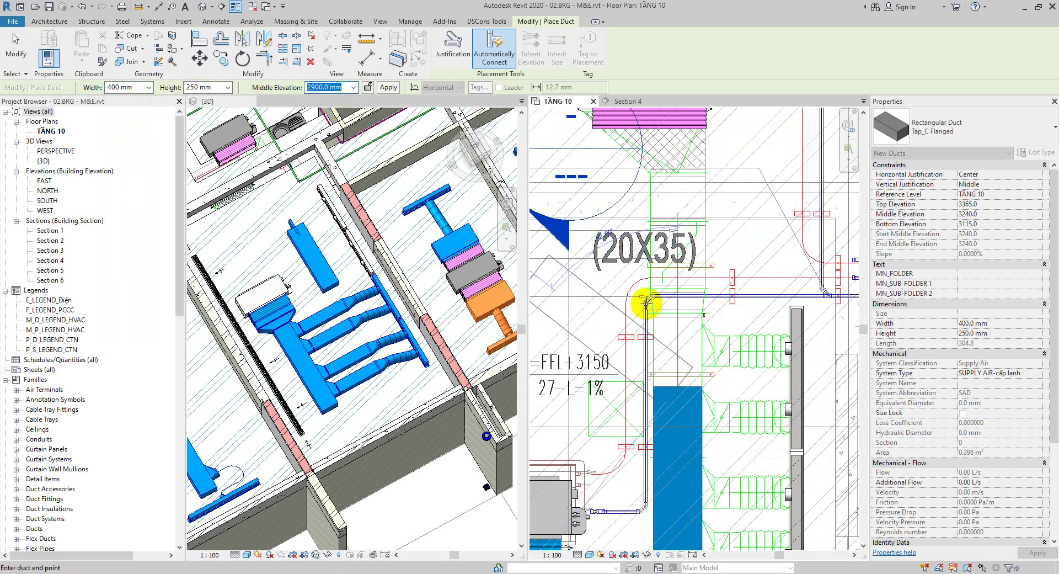
scroll(682, 320, "up", 3)
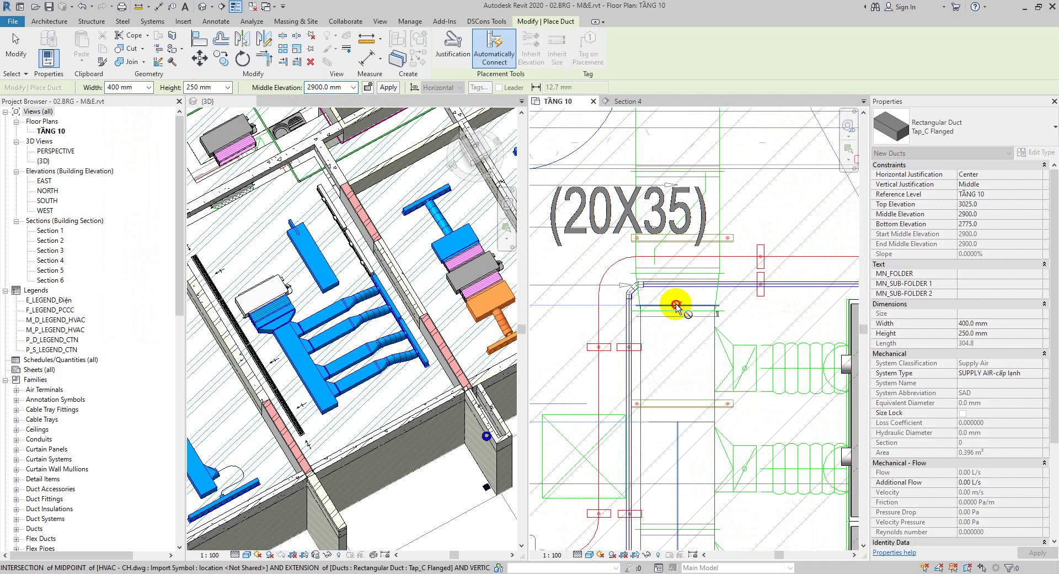
scroll(680, 354, "down", 2)
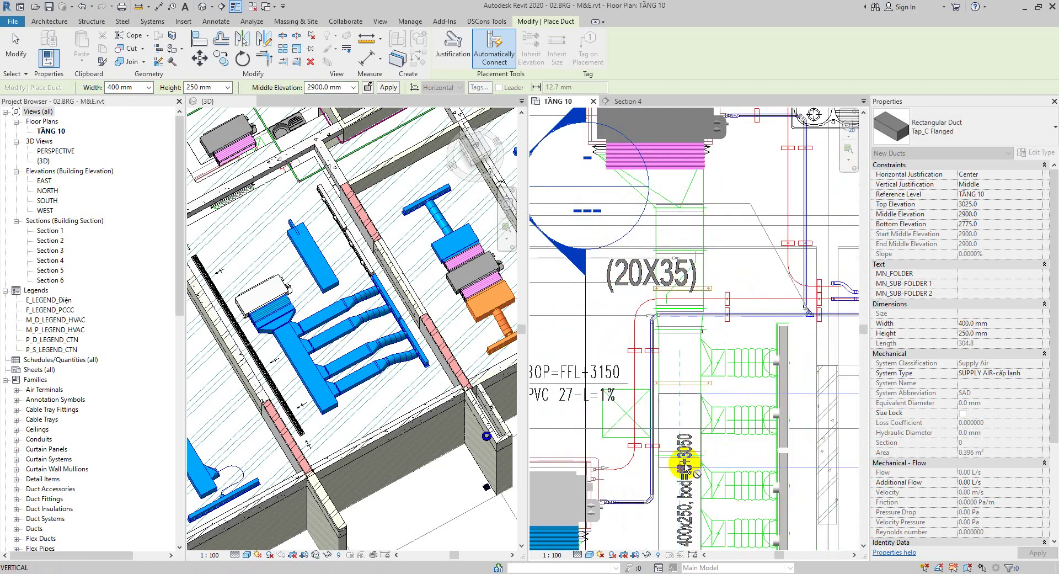
scroll(680, 243, "up", 2)
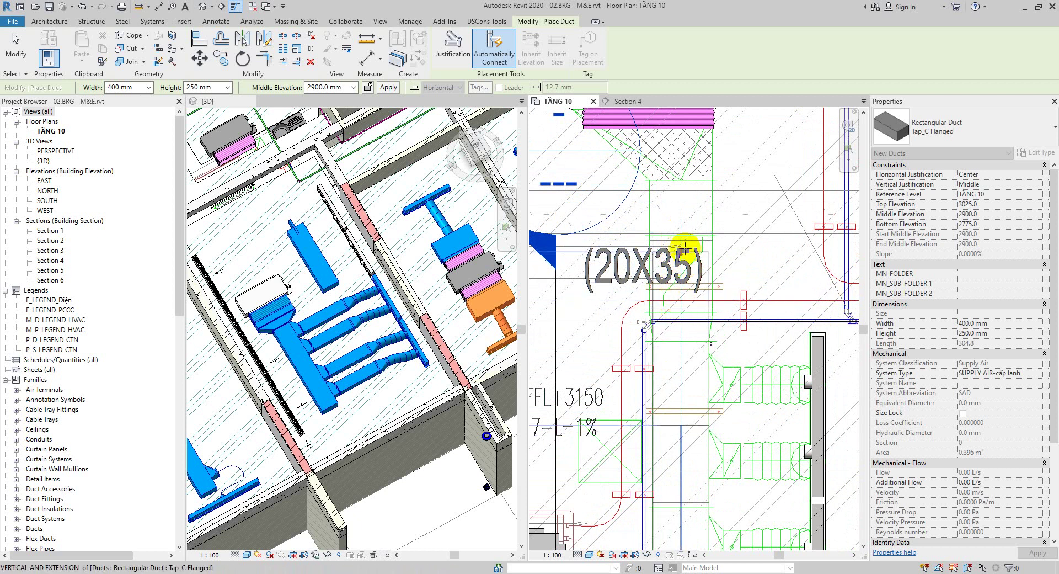
left_click(683, 231)
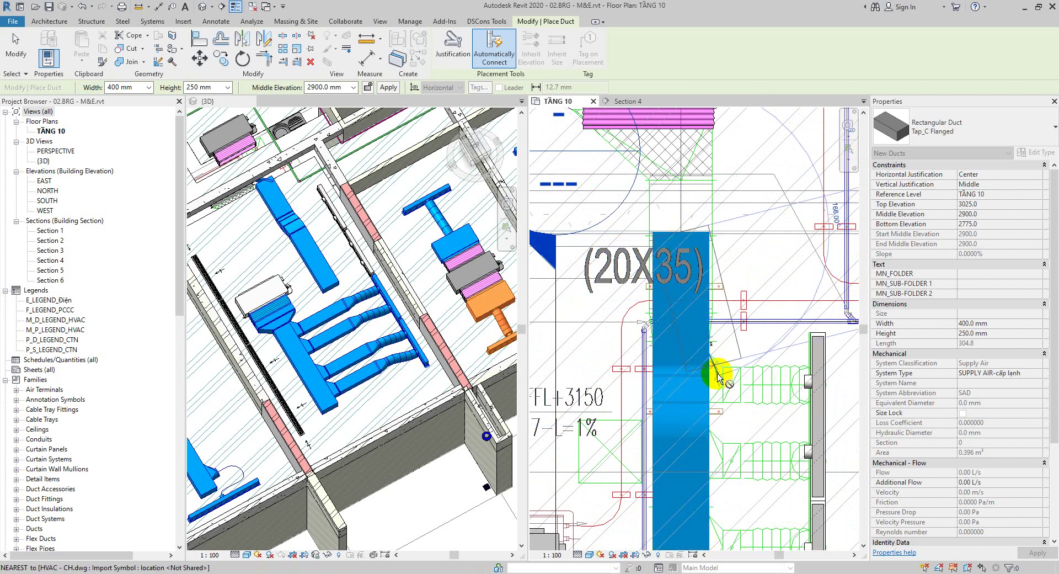
key("Escape")
left_click(298, 230)
scroll(248, 193, "up", 3)
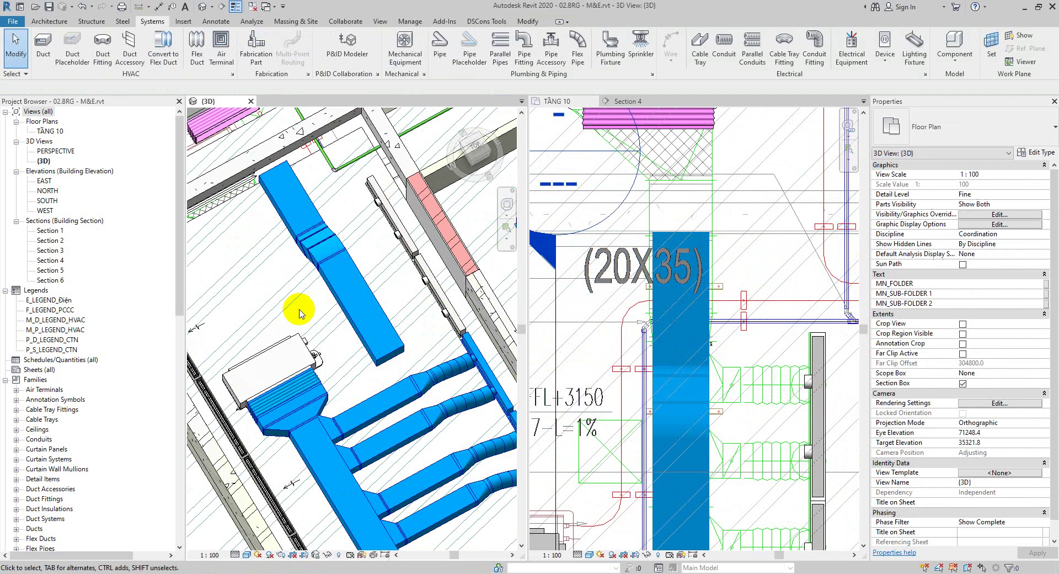
scroll(310, 315, "down", 3)
middle_click_drag(290, 238, 345, 298)
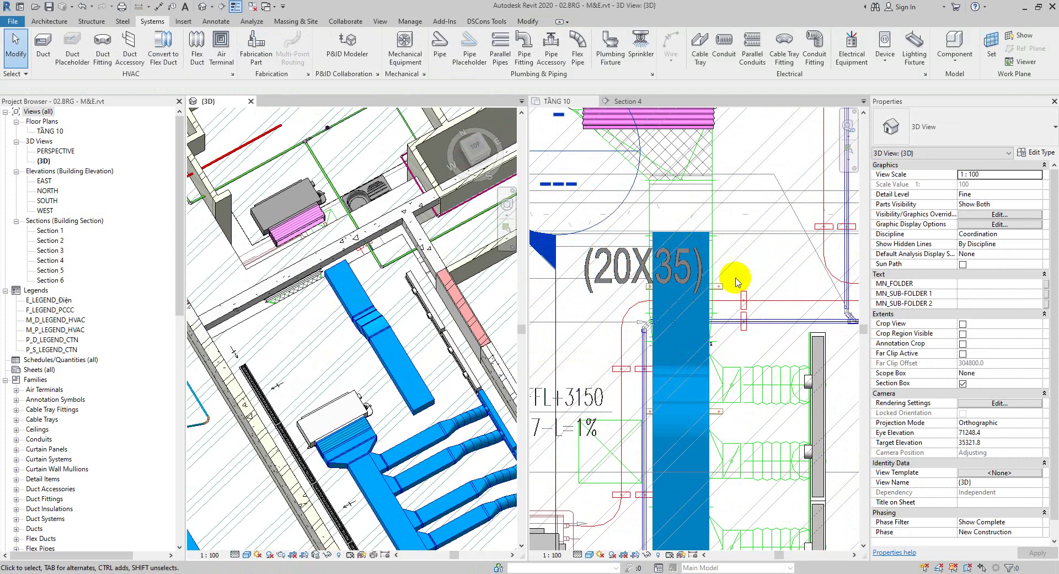
Extend the lowered duct at 450 x 250 mm from its open end to the hatched CAD transition below the upper fan coil unit
left_click(747, 243)
middle_click_drag(740, 215, 736, 273)
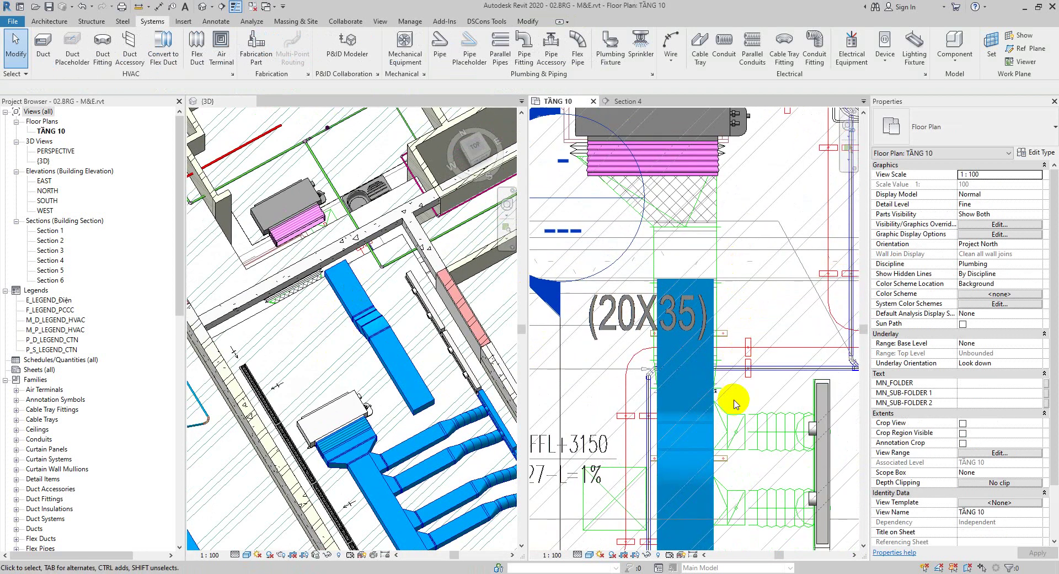
left_click(684, 304)
right_click(684, 280)
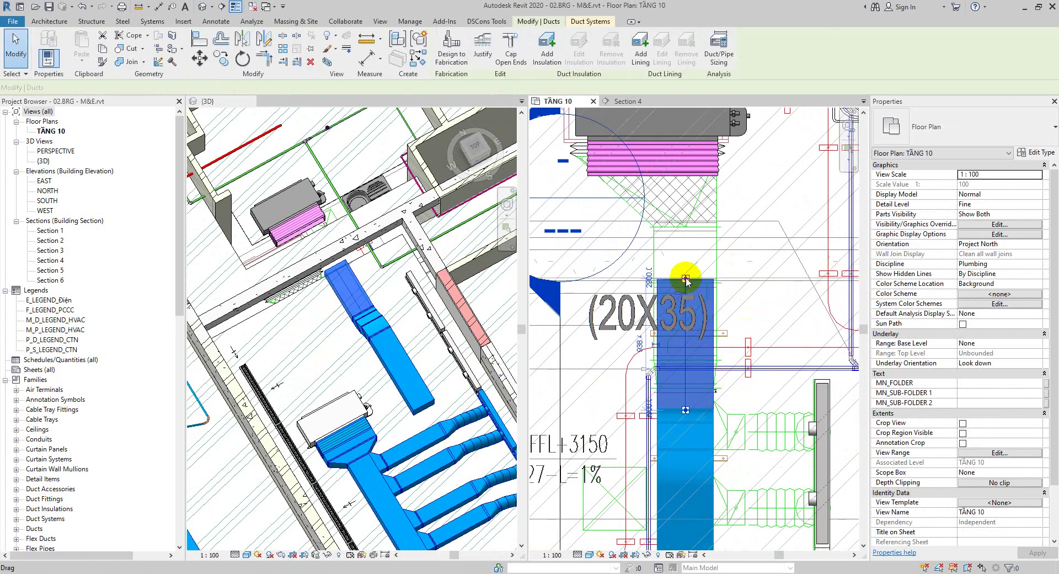
left_click(739, 328)
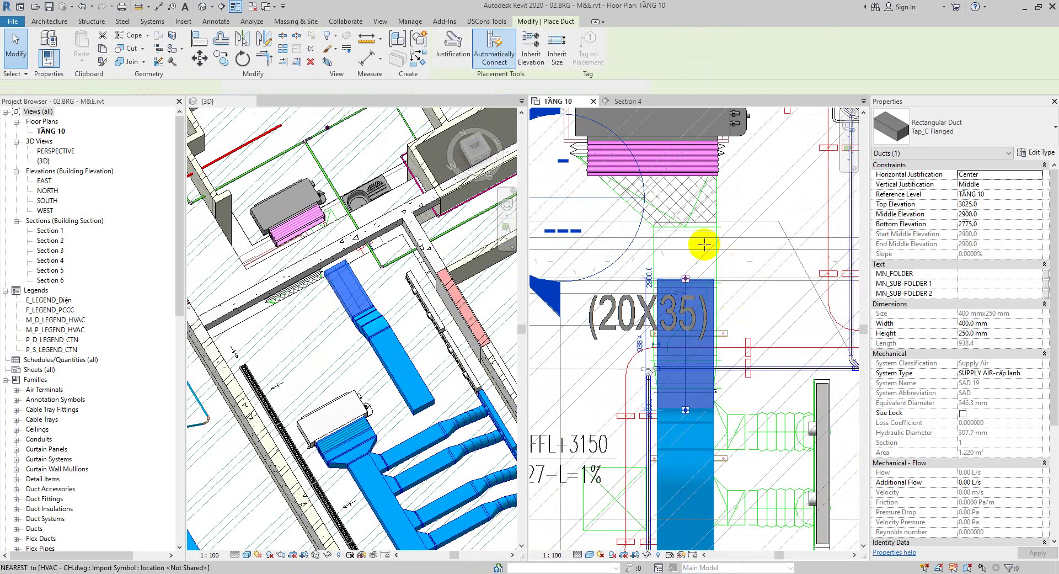
left_click(149, 88)
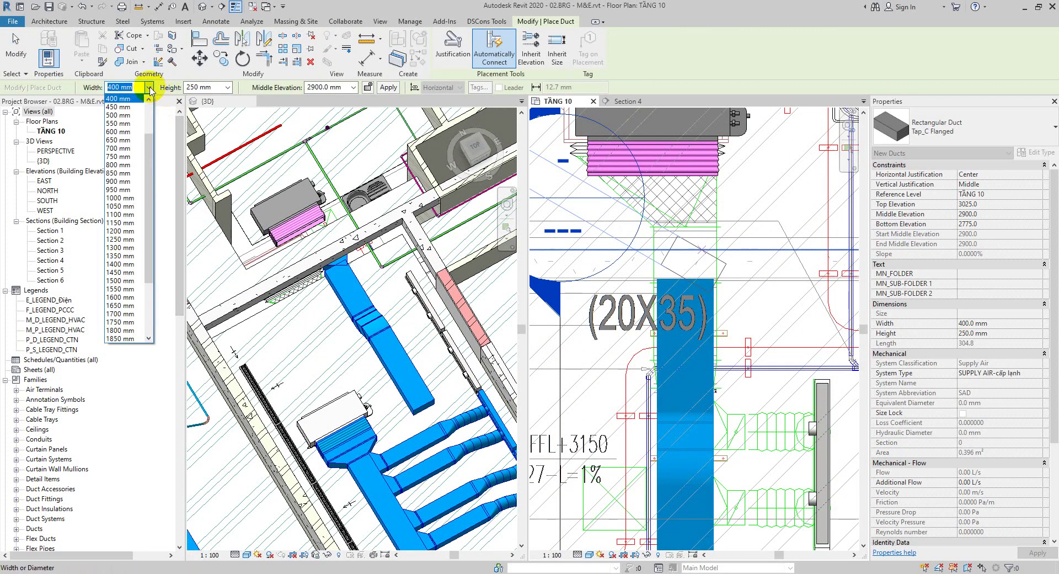
left_click(126, 107)
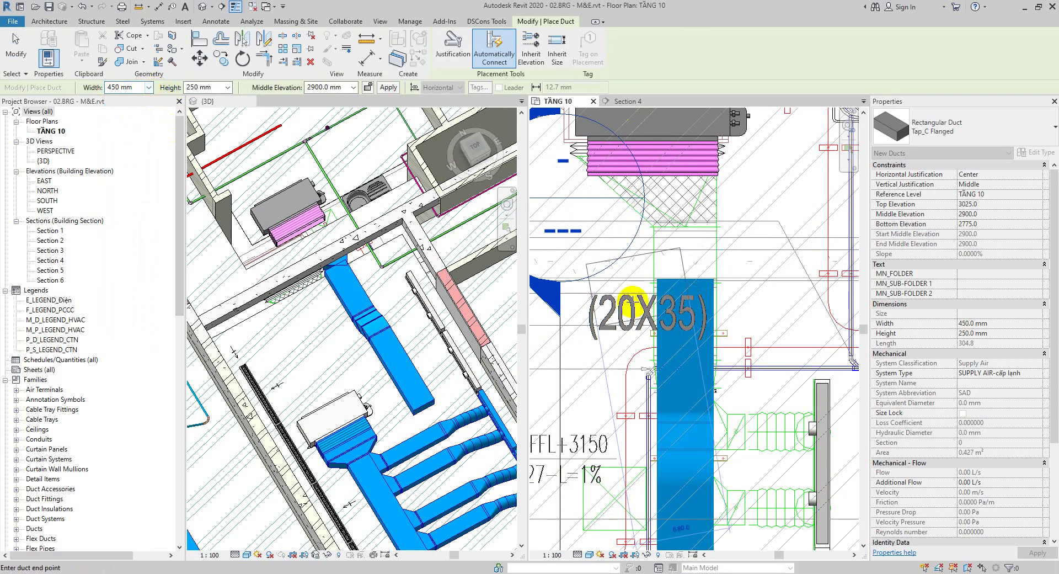
left_click(690, 228)
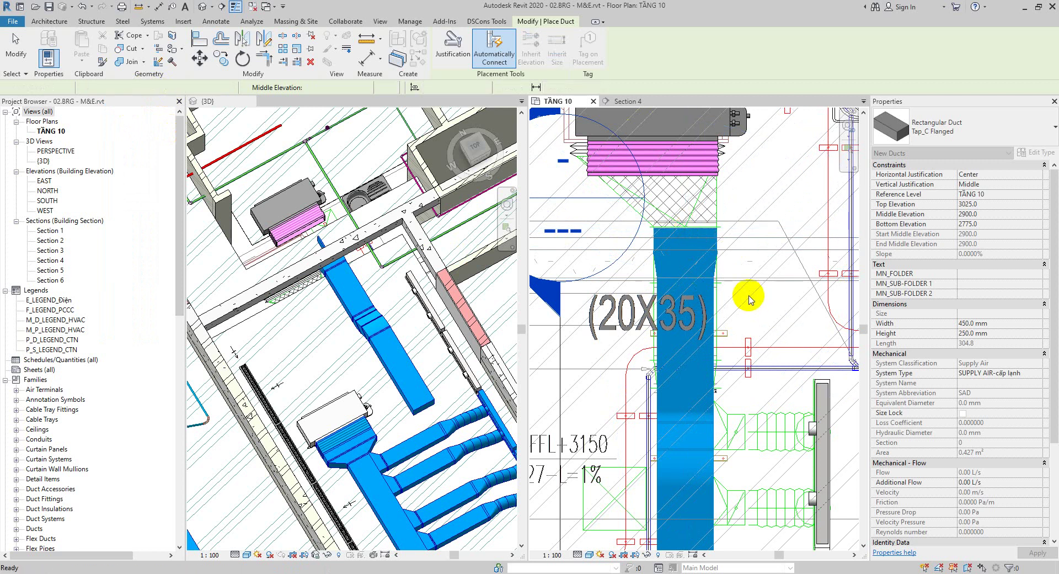
key("Escape")
key("Escape")
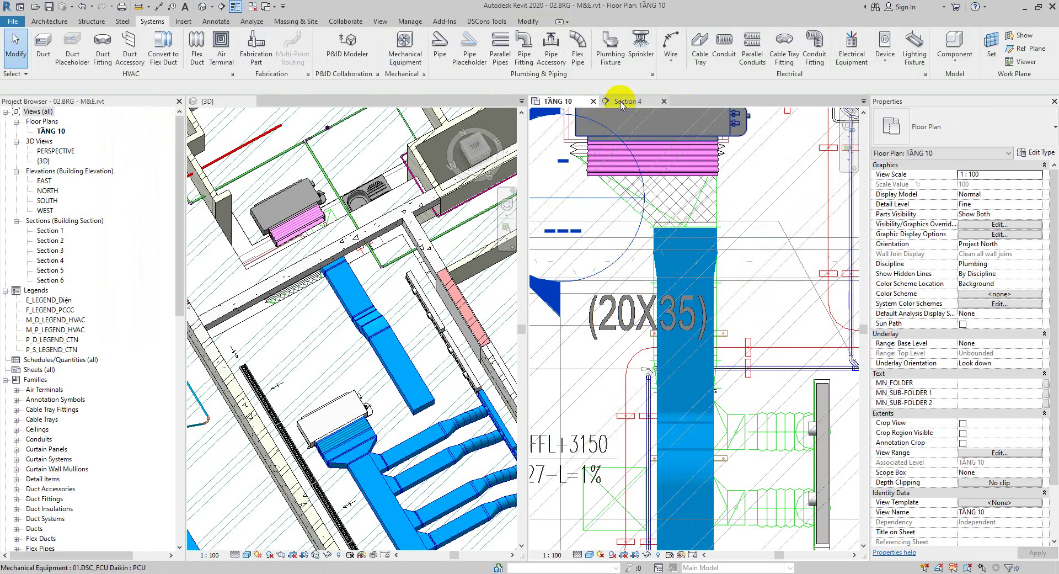
Flip Section 4 to face the new duct, move it toward the upper fan coil unit, and open the section view
scroll(691, 255, "down", 3)
left_click(625, 401)
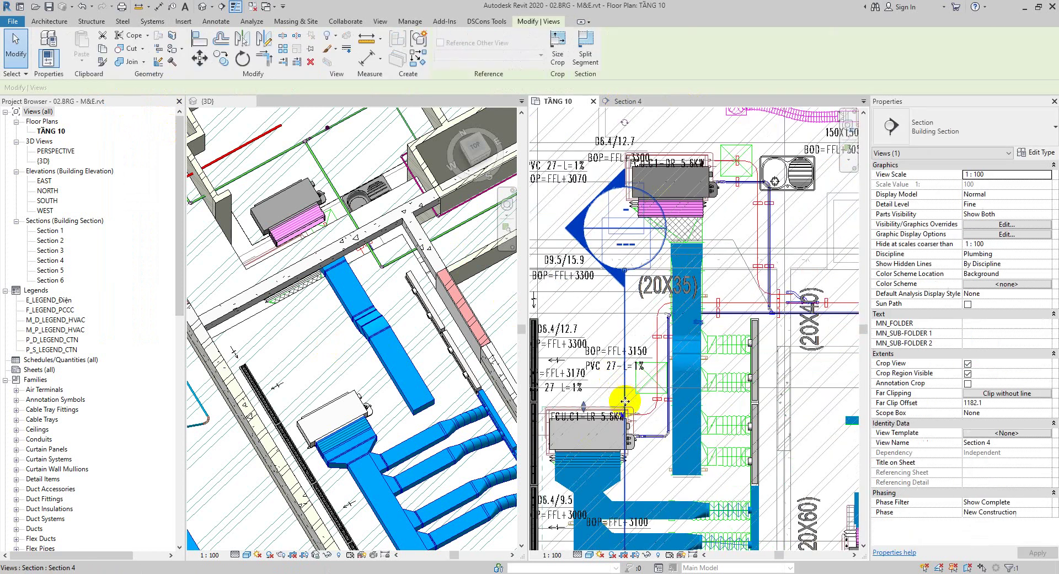
key("space")
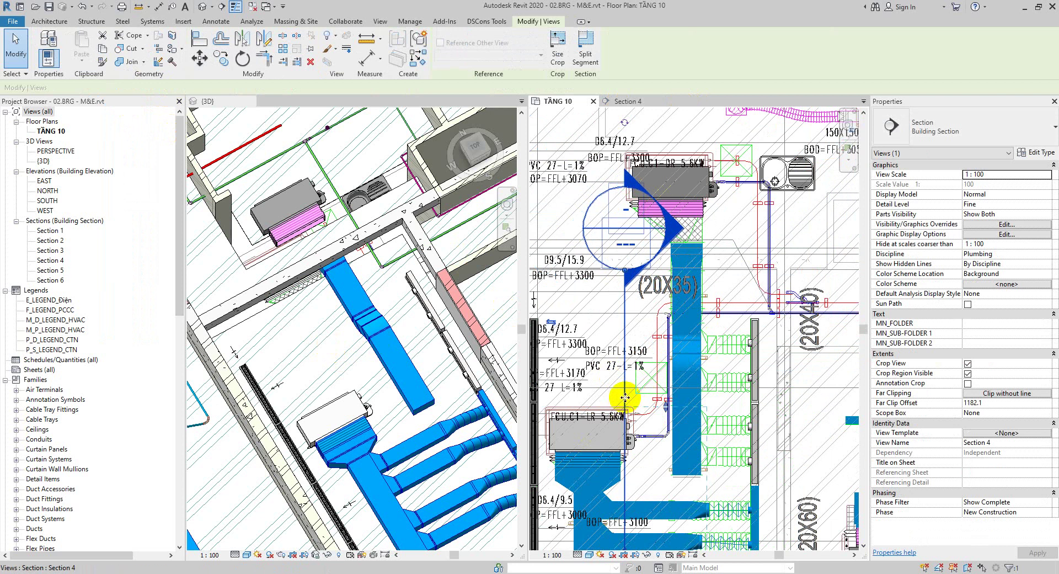
left_click_drag(625, 398, 636, 128)
double_click(650, 411)
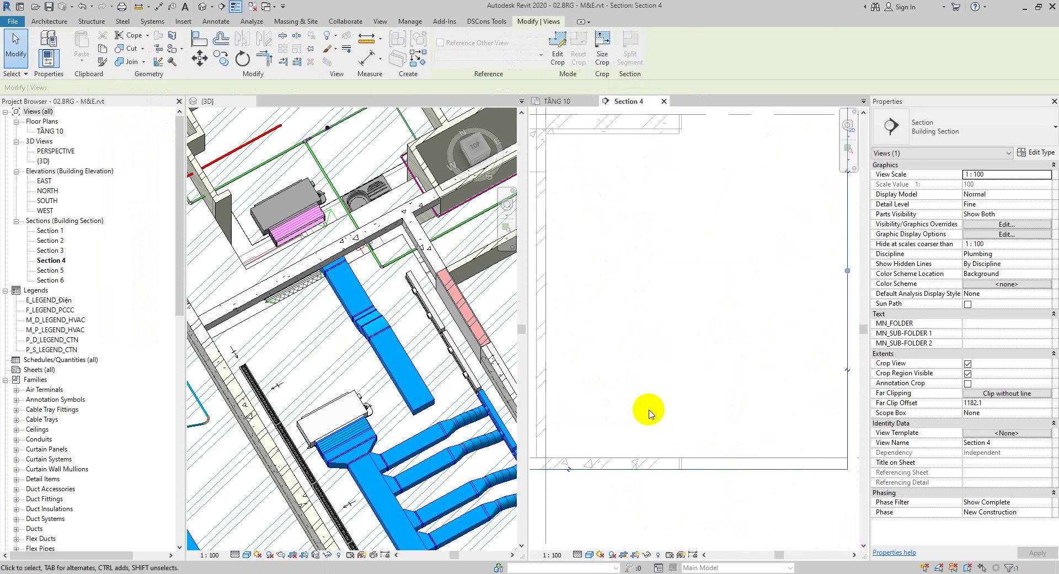
scroll(718, 367, "down", 3)
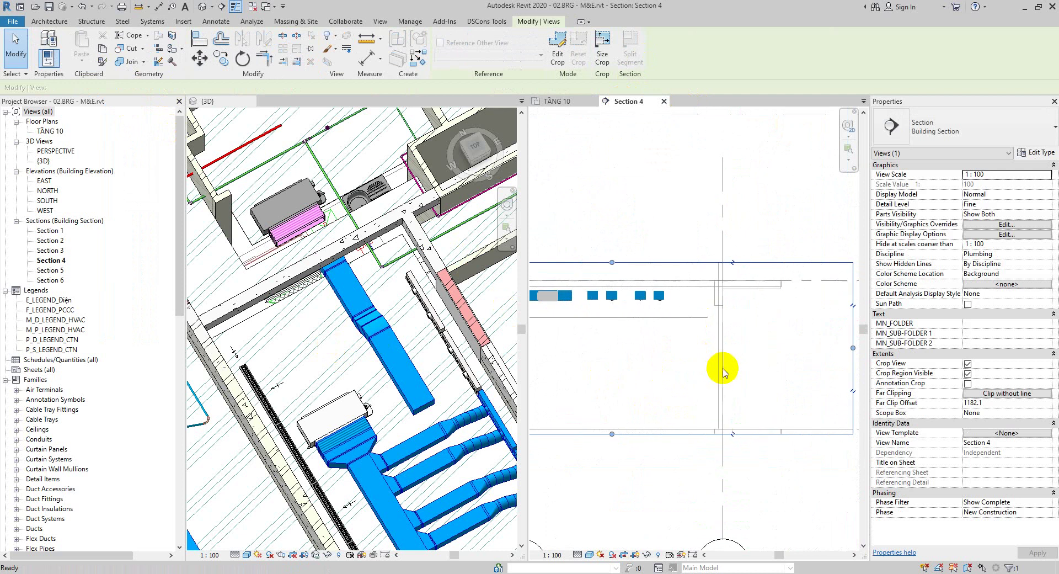
scroll(560, 326, "up", 5)
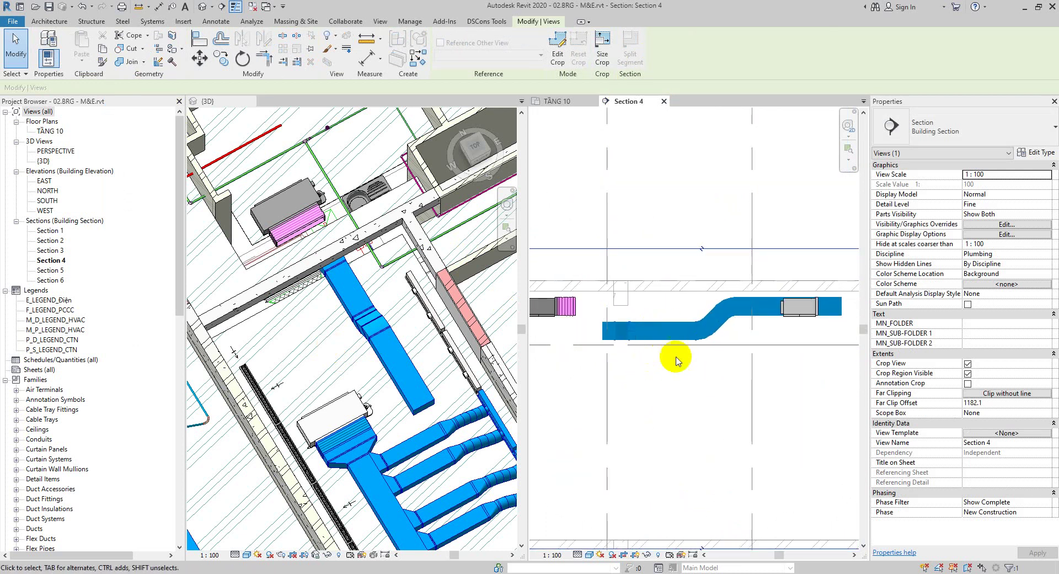
scroll(610, 355, "up", 2)
left_click(569, 388)
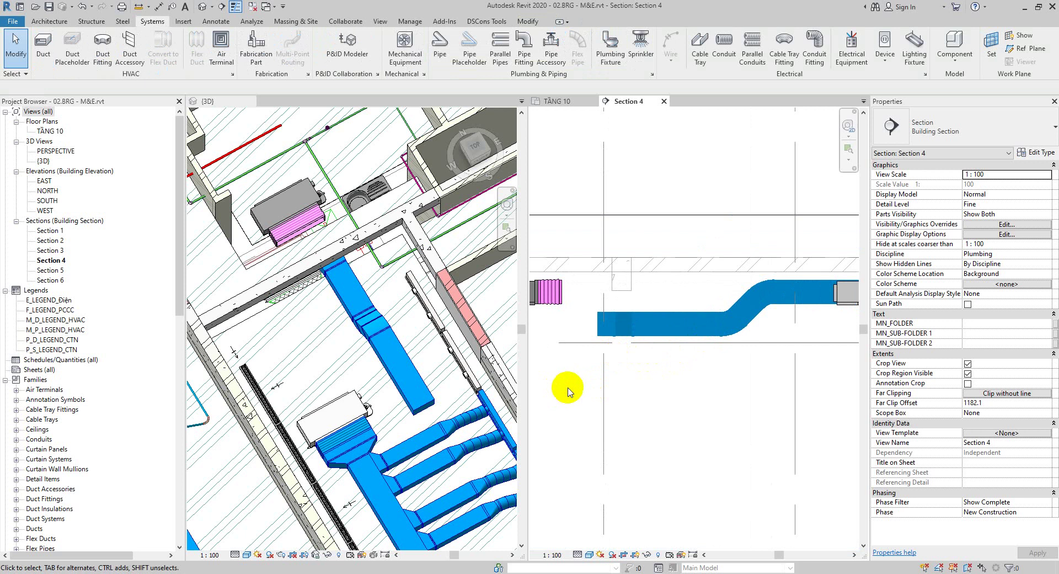
Nudge the lowered duct run with its offset elbows and transition in Section 4 toward the fan coil unit, past the beam
left_click_drag(569, 411, 787, 243)
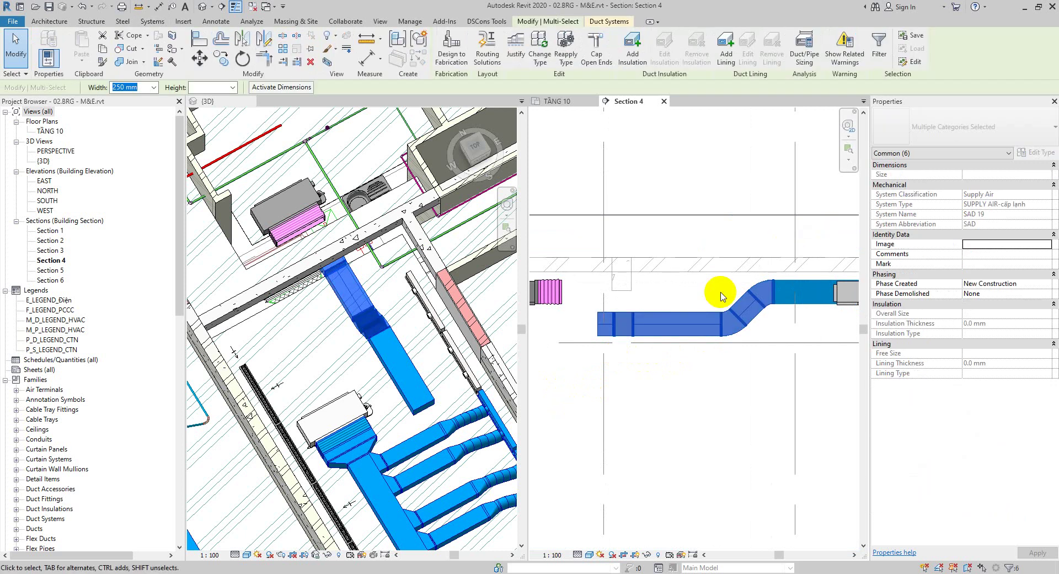
key("Left")
key("Left")
key("Left")
key("Left")
key("Left")
key("Left")
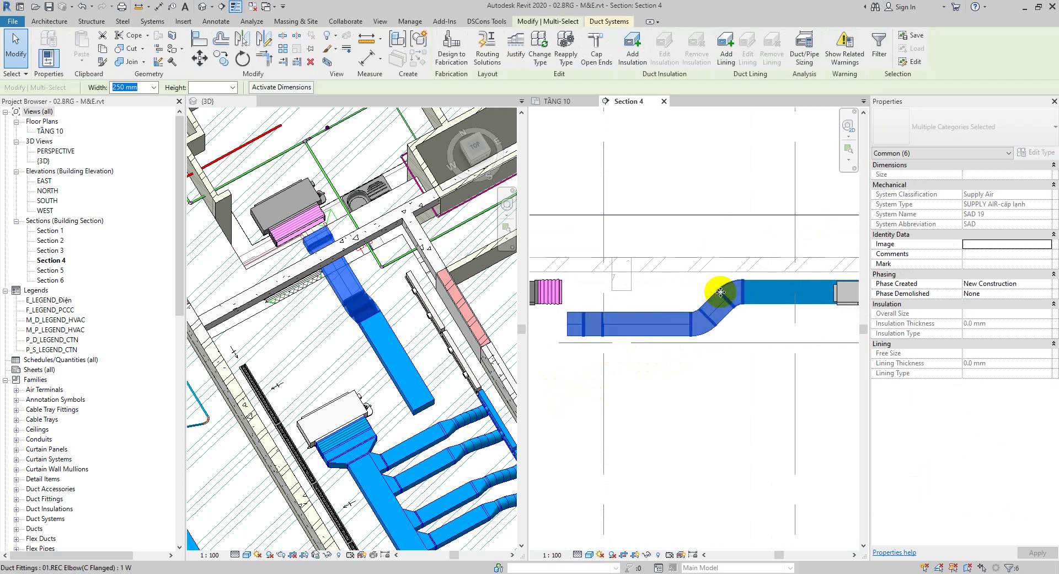
key("Left")
key("Left")
key("Left")
key("Left")
key("Left")
key("Left")
key("Left")
key("Left")
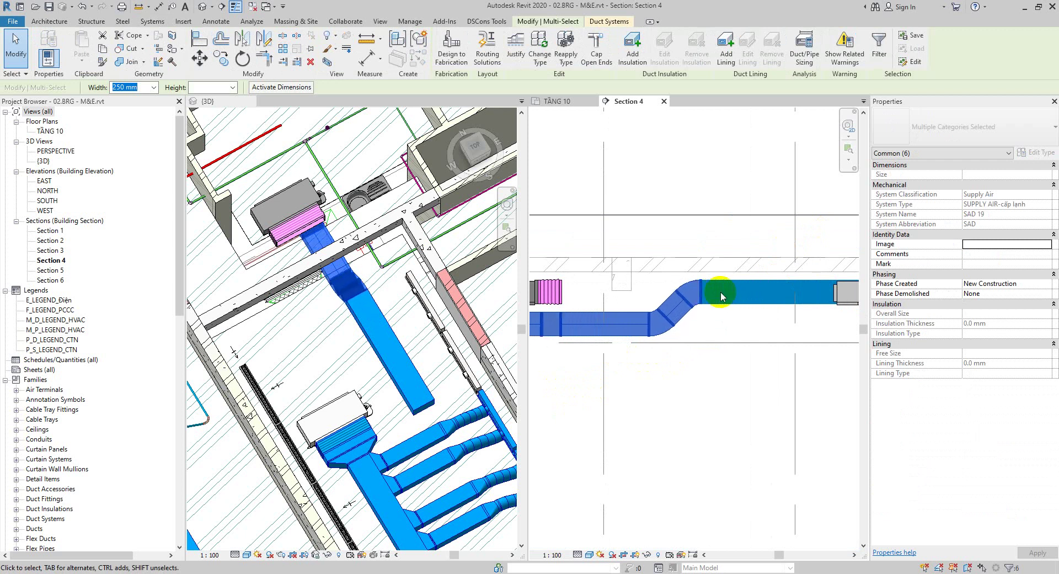
key("Left")
key("Left")
key("Left")
key("Left")
left_click(691, 381)
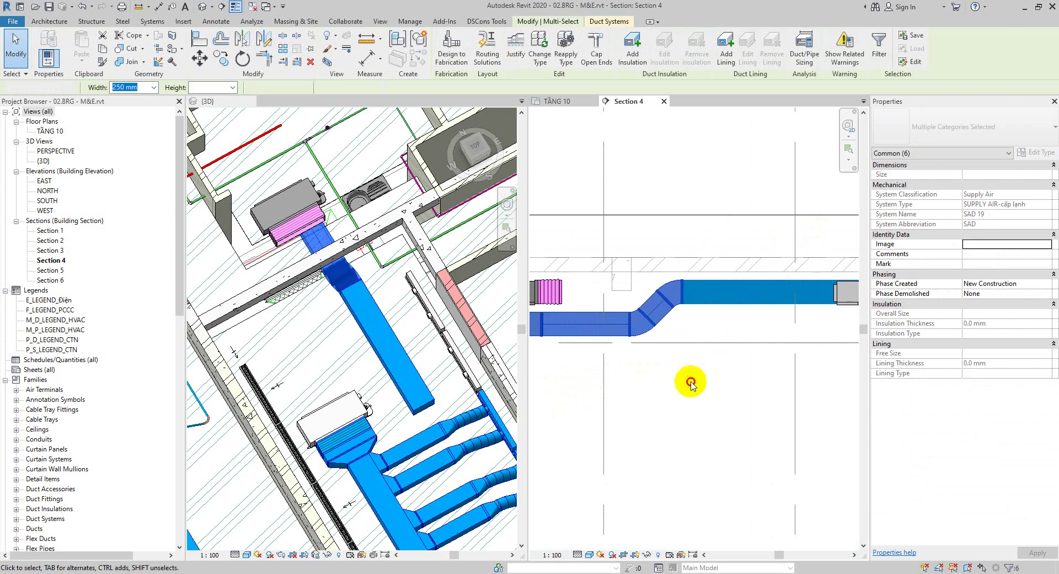
Examine the shifted duct run in the TẦNG 10 plan and in Section 4, around the crossing pipes and the fan coil unit
left_click(557, 101)
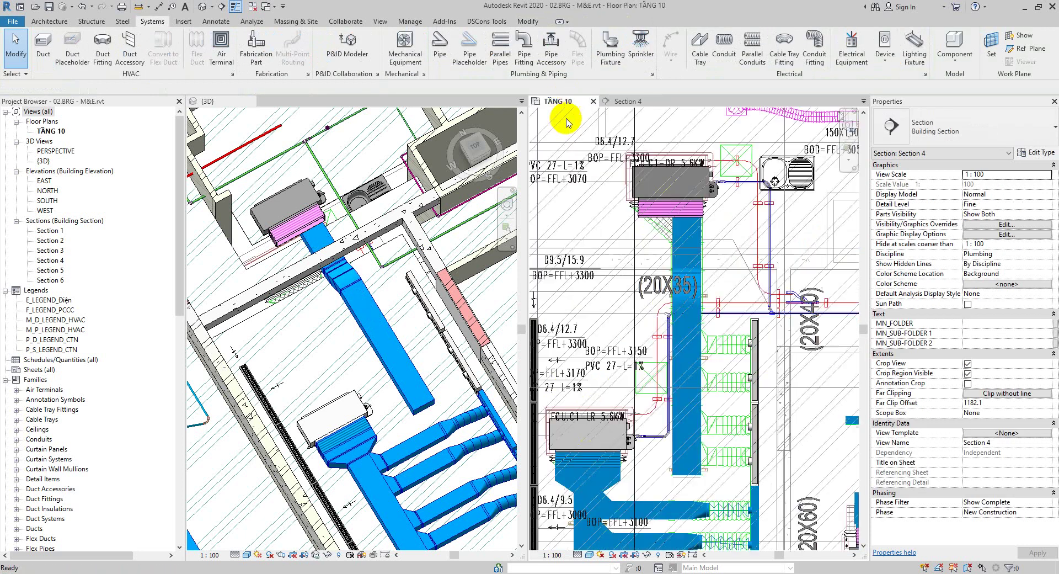
scroll(722, 265, "up", 2)
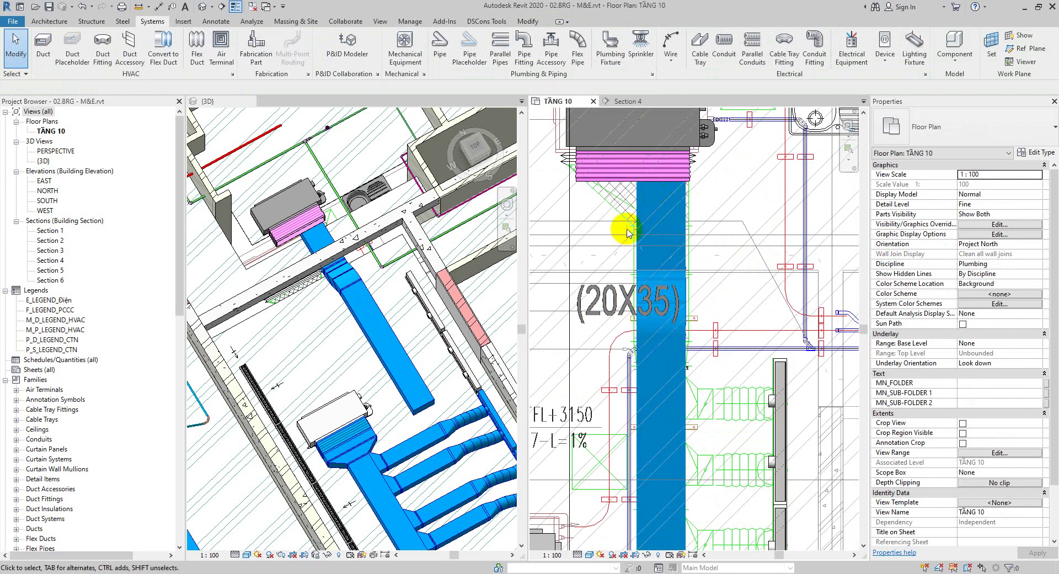
left_click(641, 203)
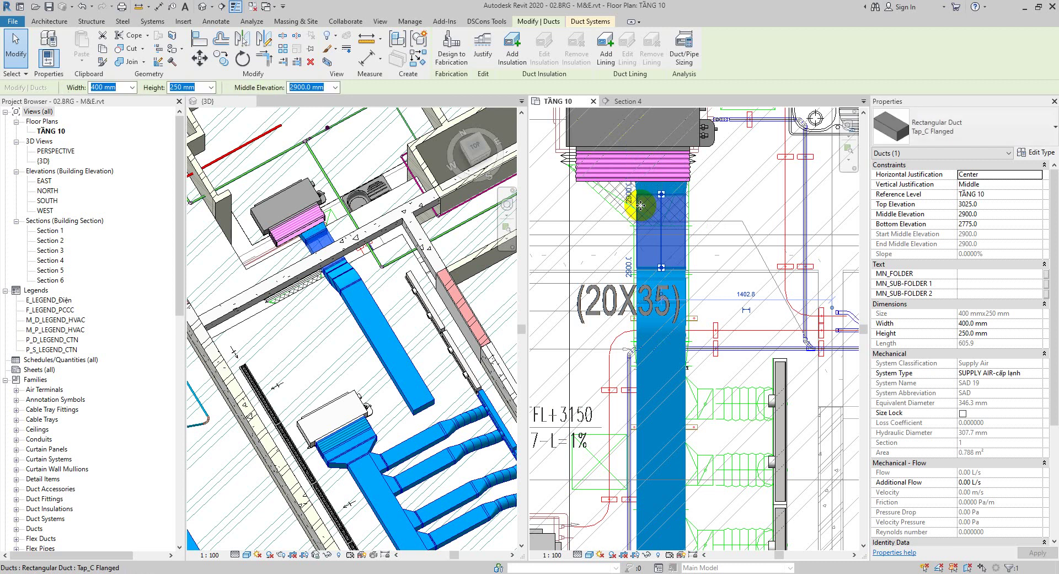
left_click(627, 101)
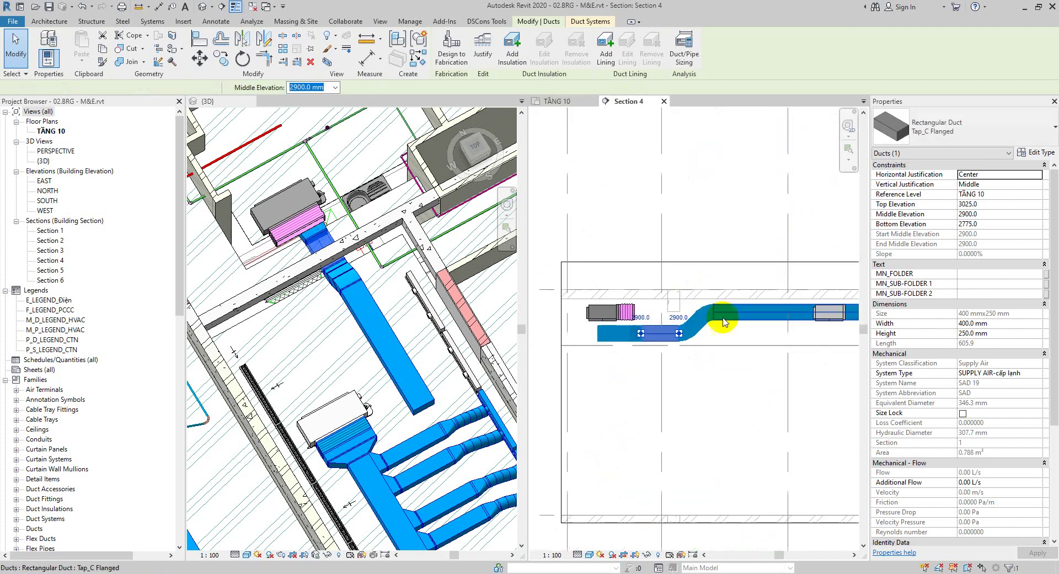
left_click(726, 362)
left_click(567, 100)
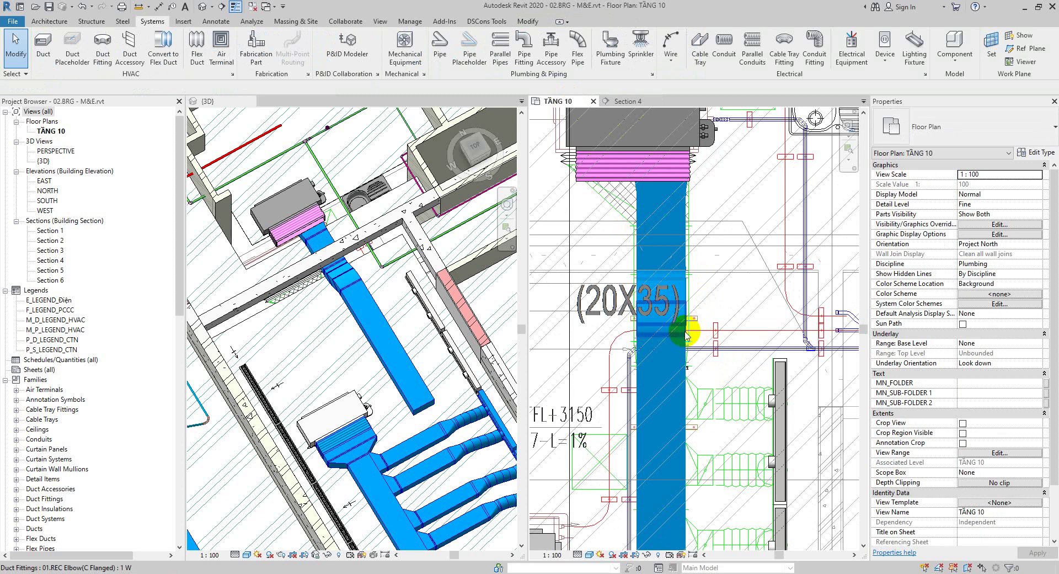
scroll(694, 331, "up", 2)
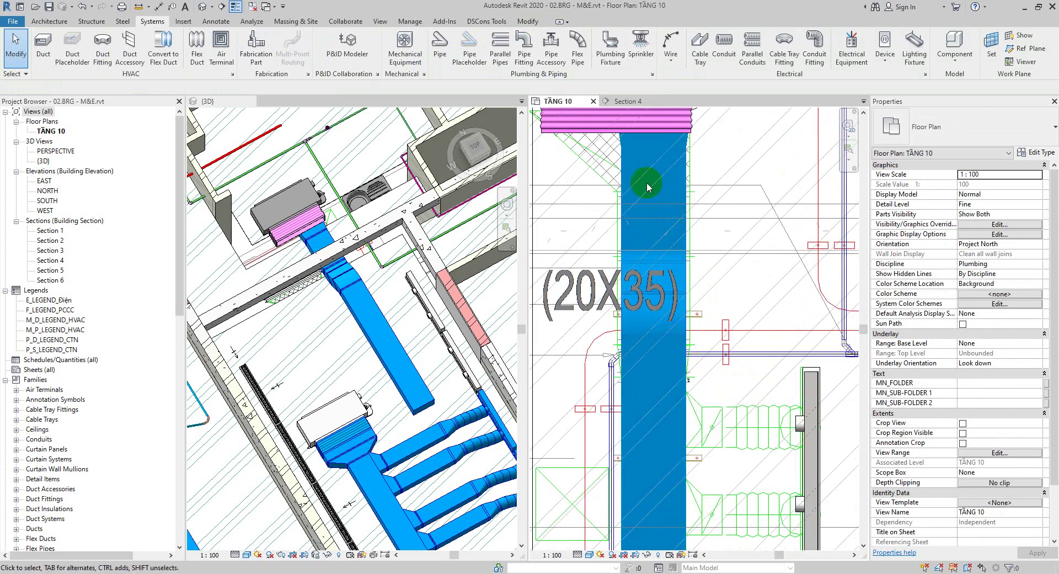
scroll(638, 256, "down", 2)
scroll(596, 369, "down", 2)
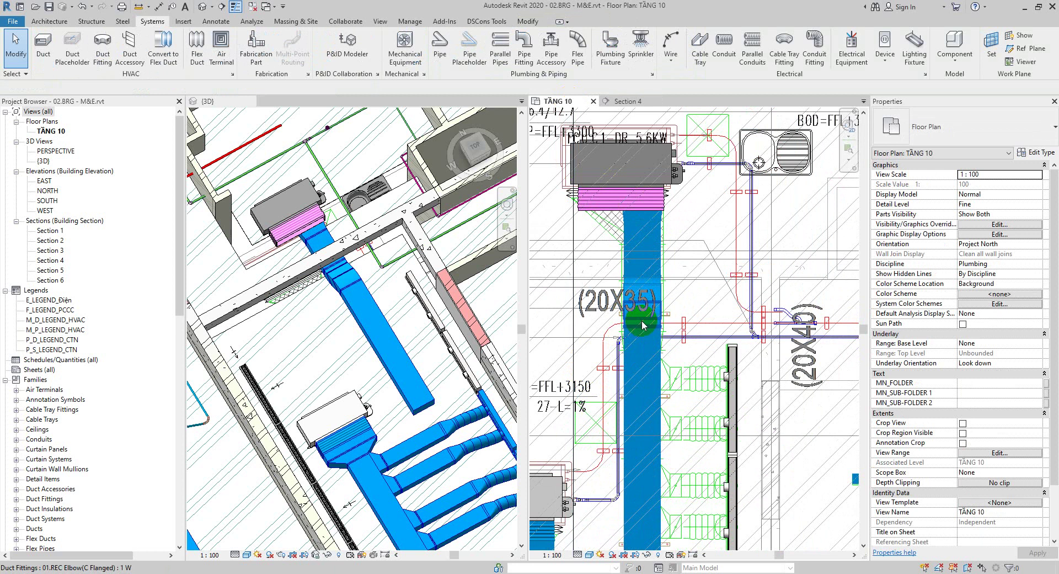
scroll(594, 361, "up", 2)
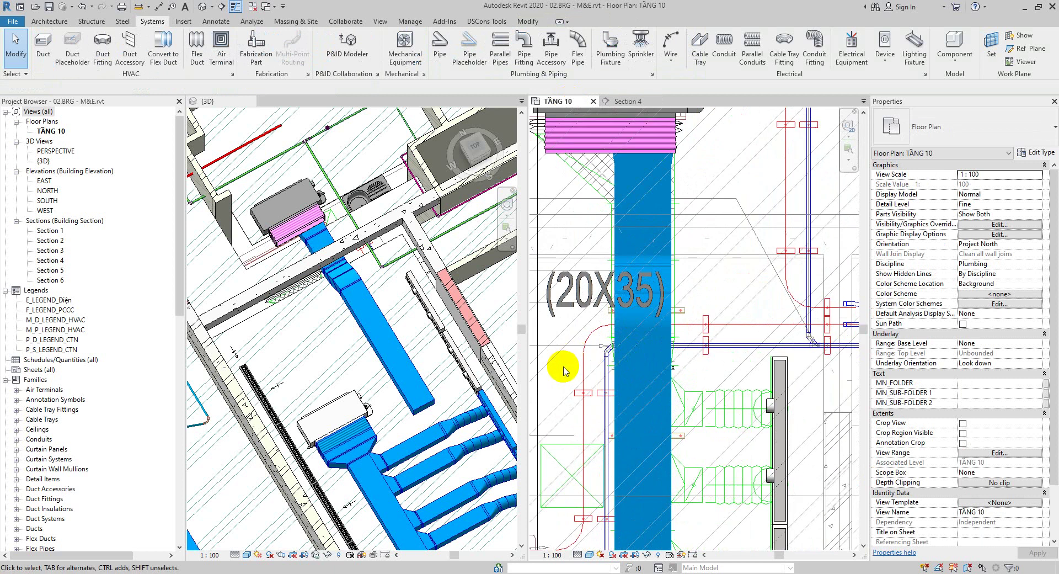
left_click_drag(570, 338, 687, 145)
left_click(667, 167)
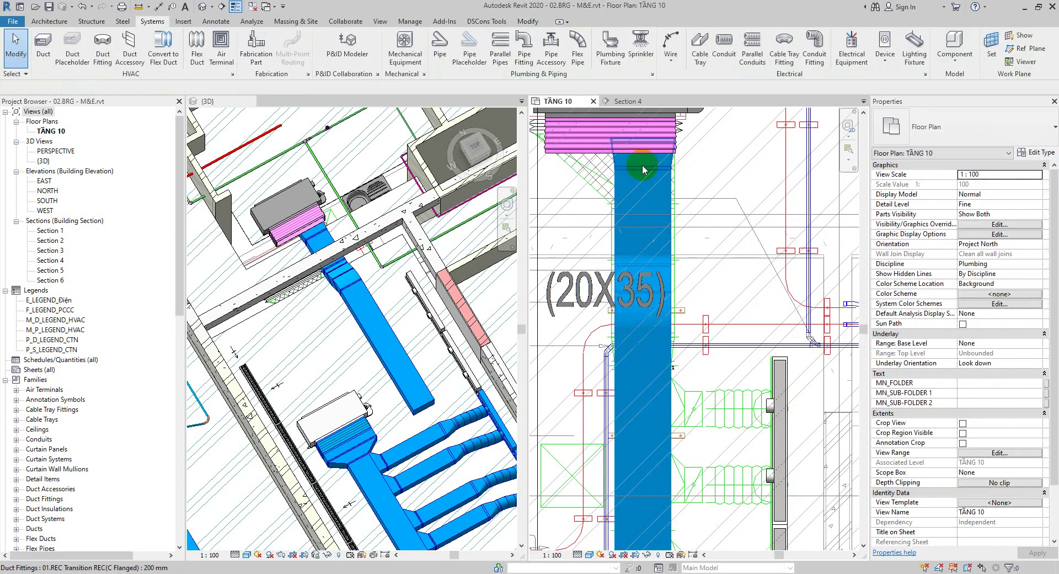
left_click(690, 258)
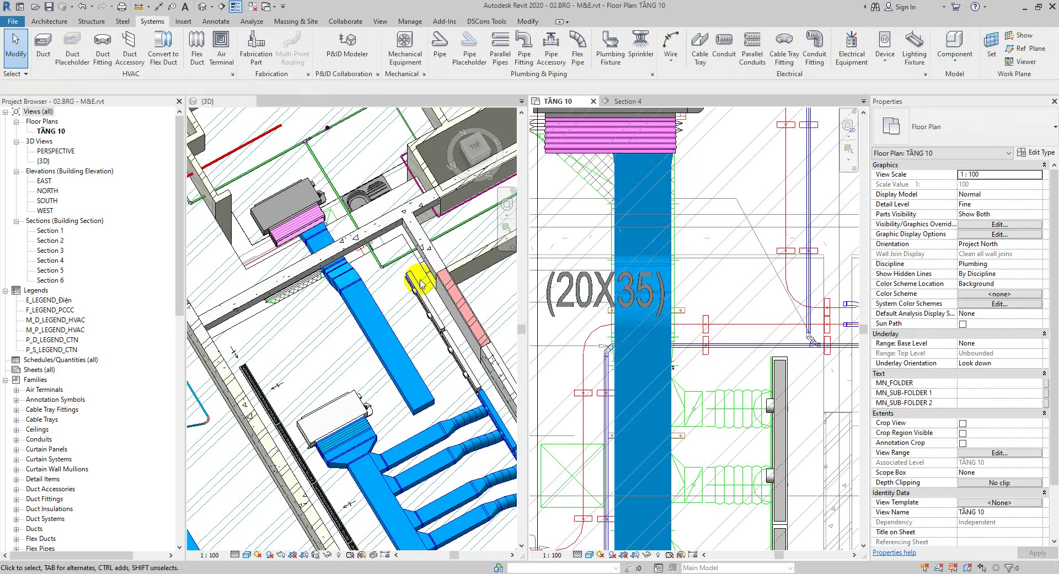
Pull the end of the straight duct back from the offset elbow in the TẦNG 10 plan, leaving a gap at the crossing pipes
key("l")
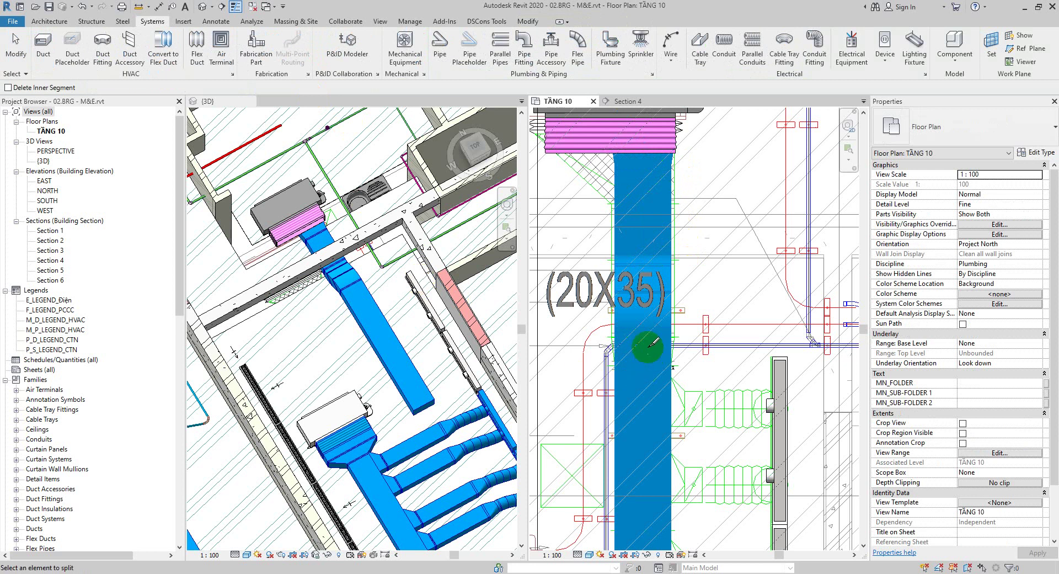
key("Escape")
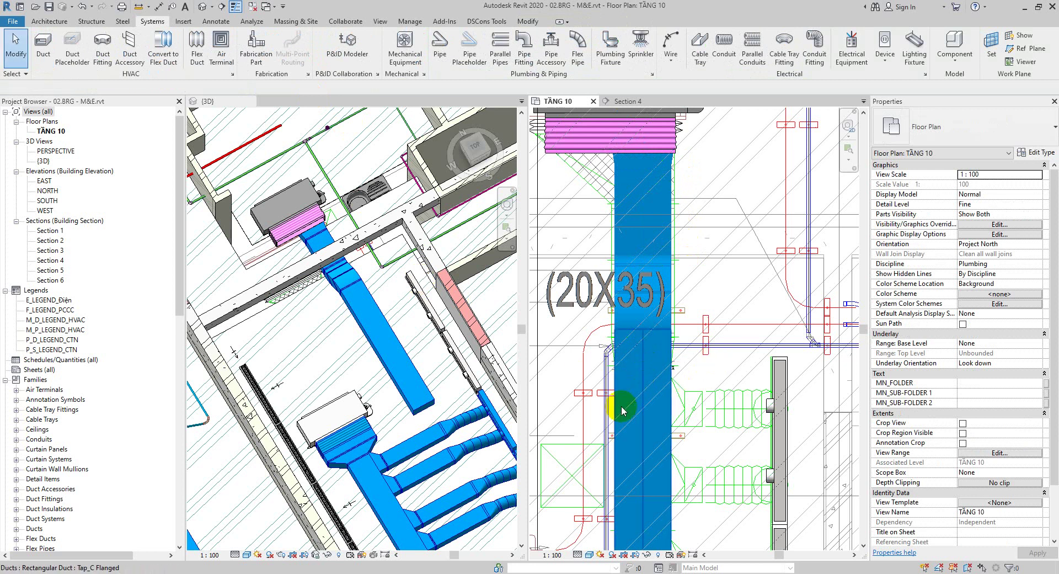
left_click(638, 338)
left_click_drag(638, 332, 640, 378)
key("Escape")
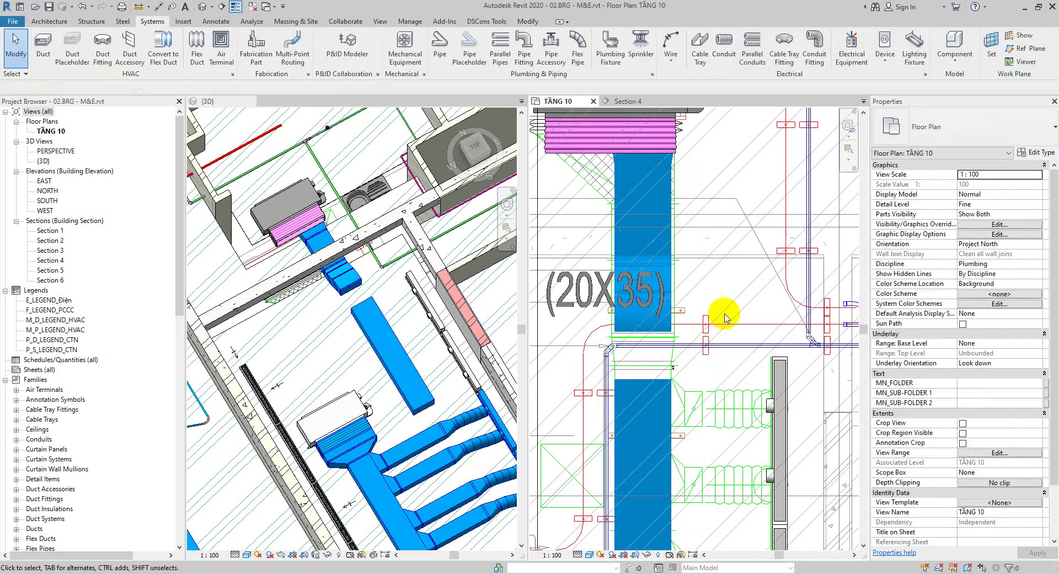
Select the lowered run's ducts and fittings in Section 4 without the flexible connector, and set their width to 450 mm
middle_click_drag(738, 382, 610, 461)
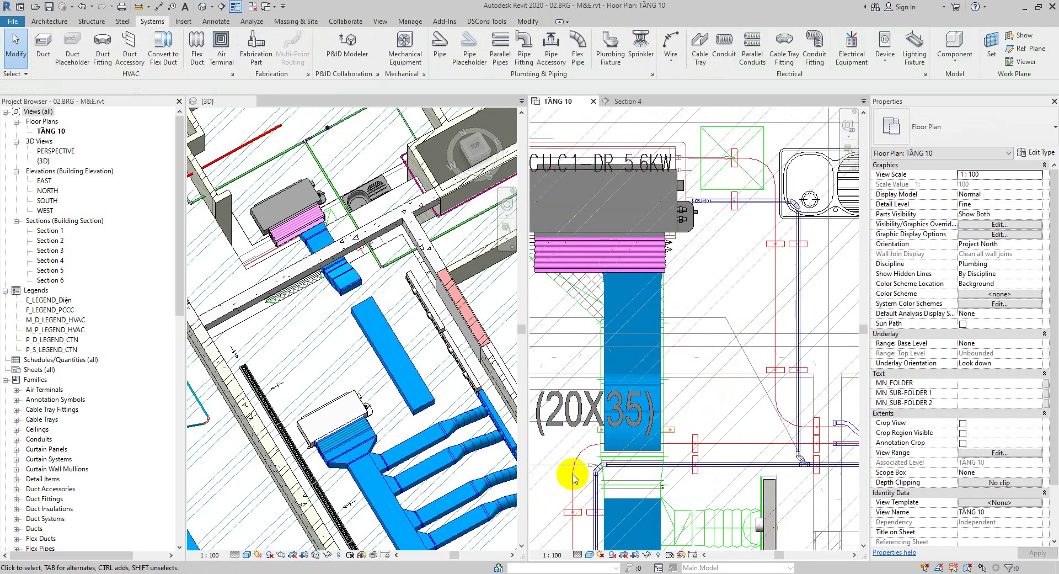
left_click(623, 101)
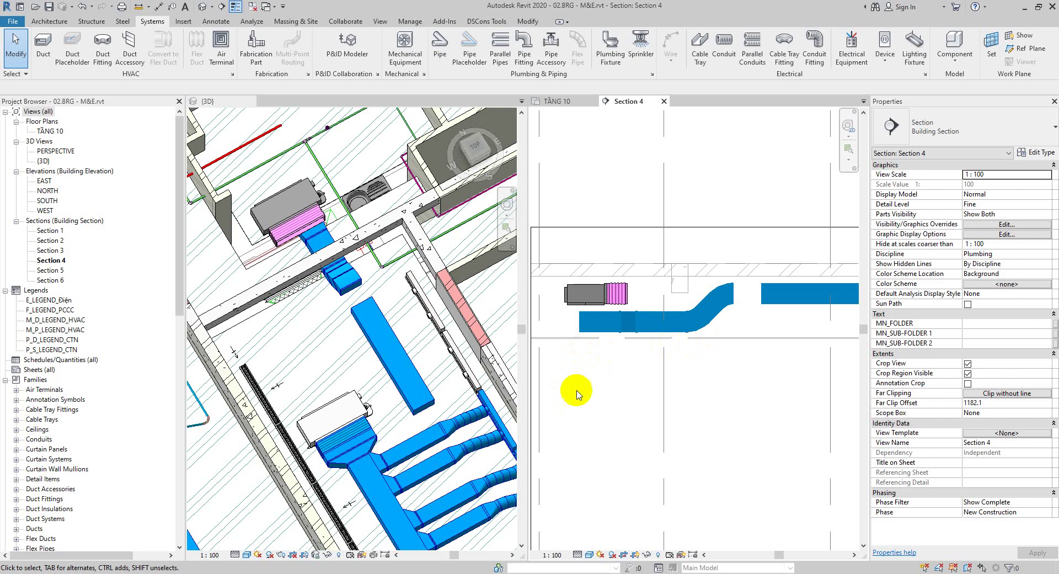
left_click_drag(568, 396, 746, 245)
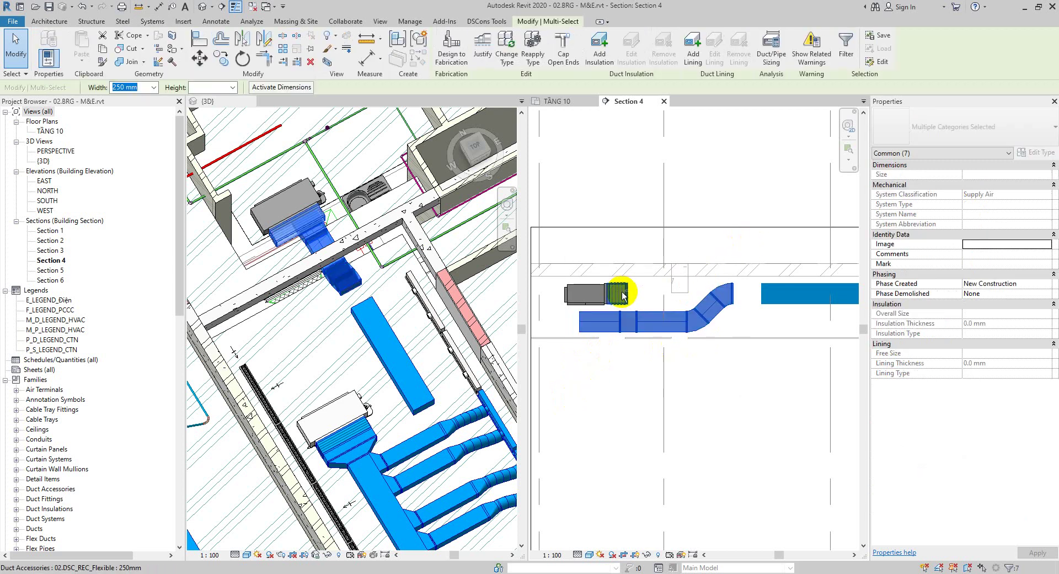
left_click(623, 295, "shift")
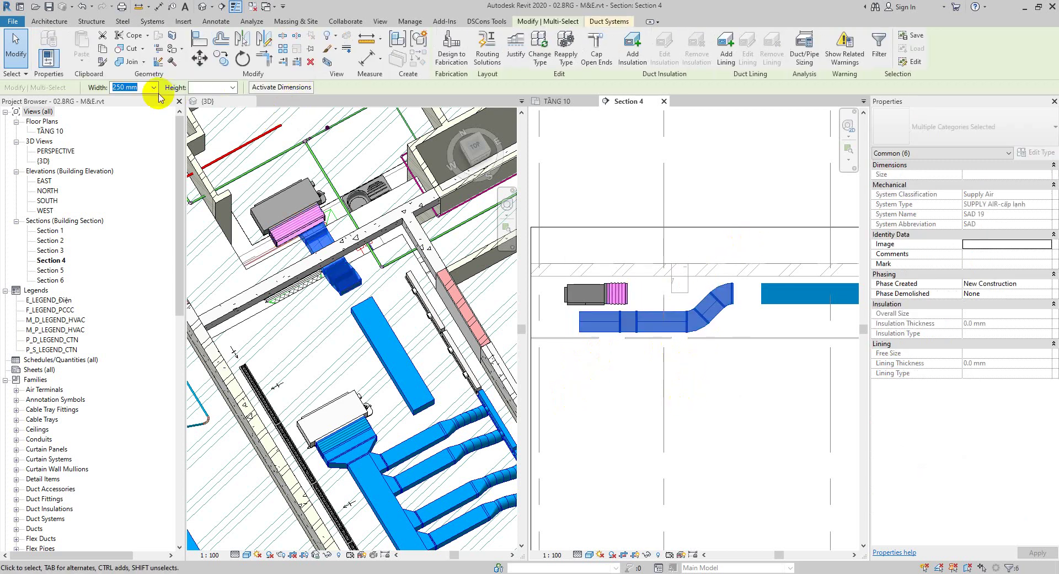
left_click(552, 101)
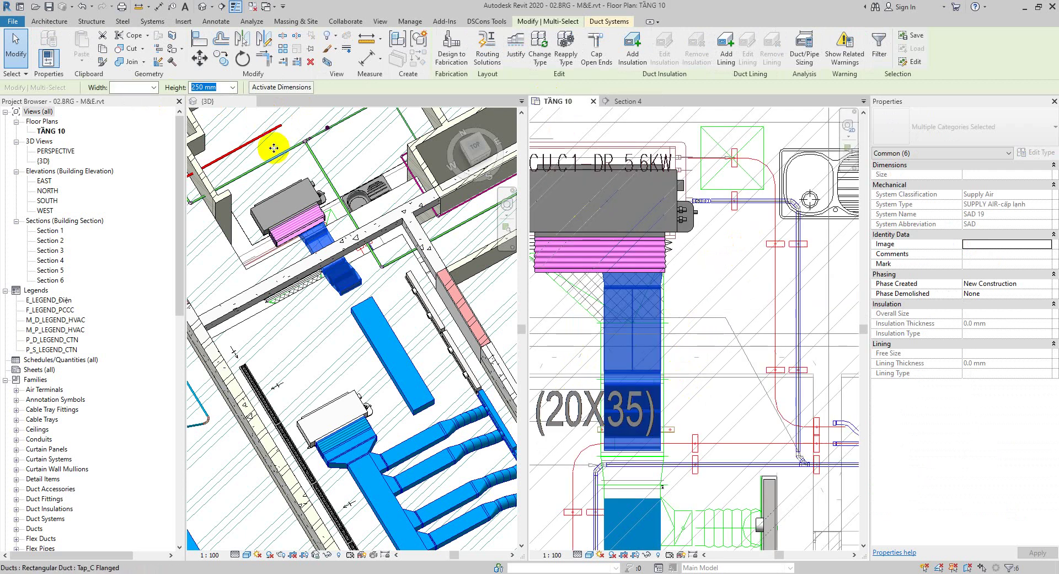
left_click(154, 87)
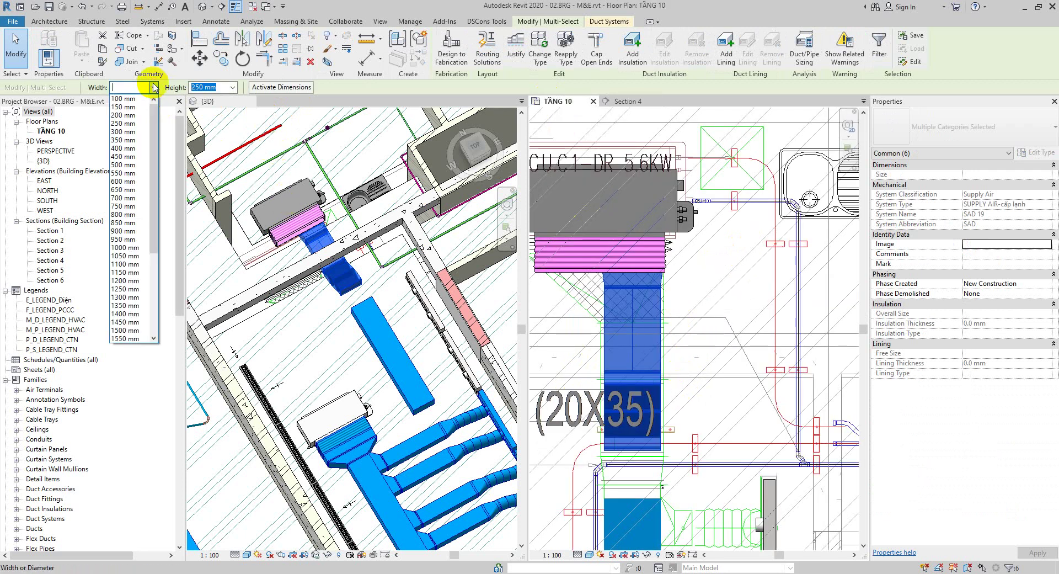
left_click(127, 156)
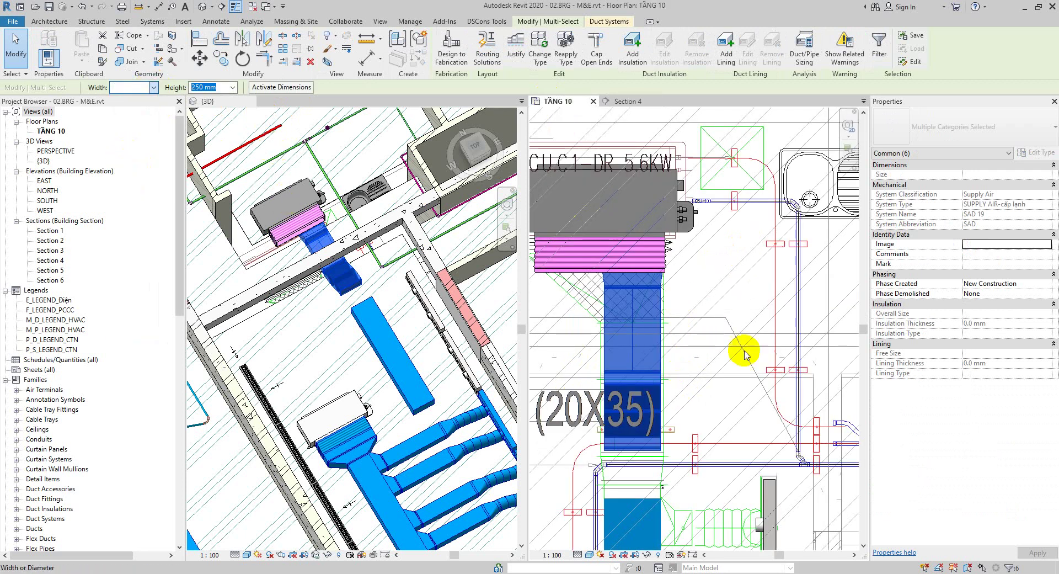
left_click(731, 395)
Try to join the straight duct to the upper offset elbow in Section 4 with Trim/Extend to Corner
middle_click_drag(714, 433, 733, 362)
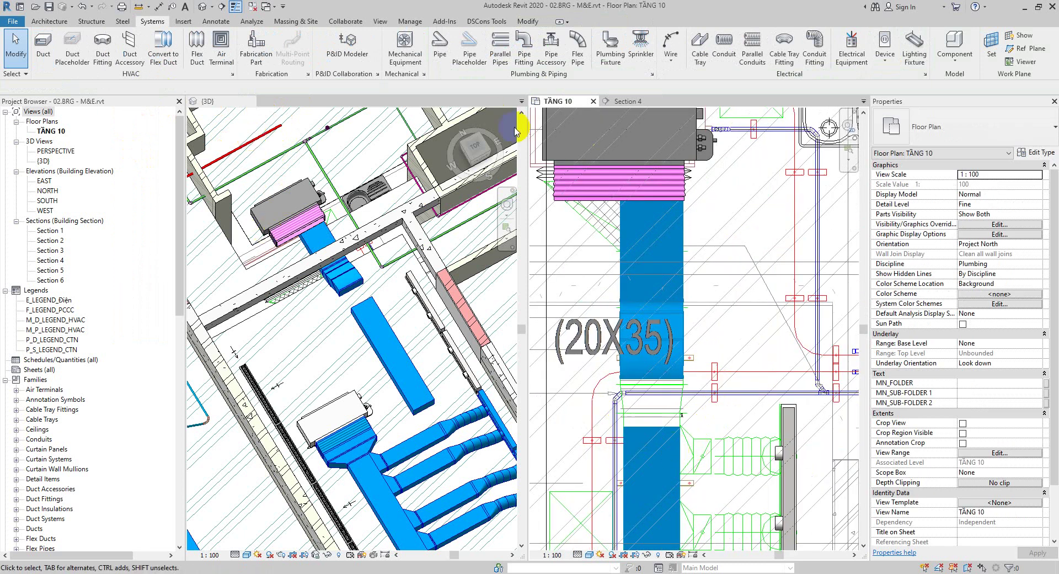
left_click(683, 466)
left_click(625, 101)
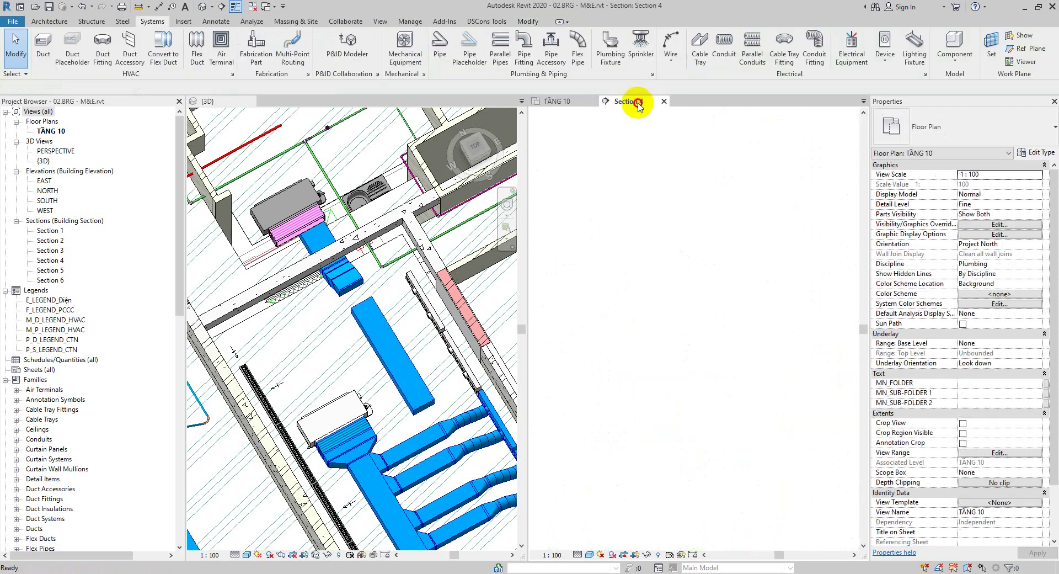
scroll(740, 316, "up", 3)
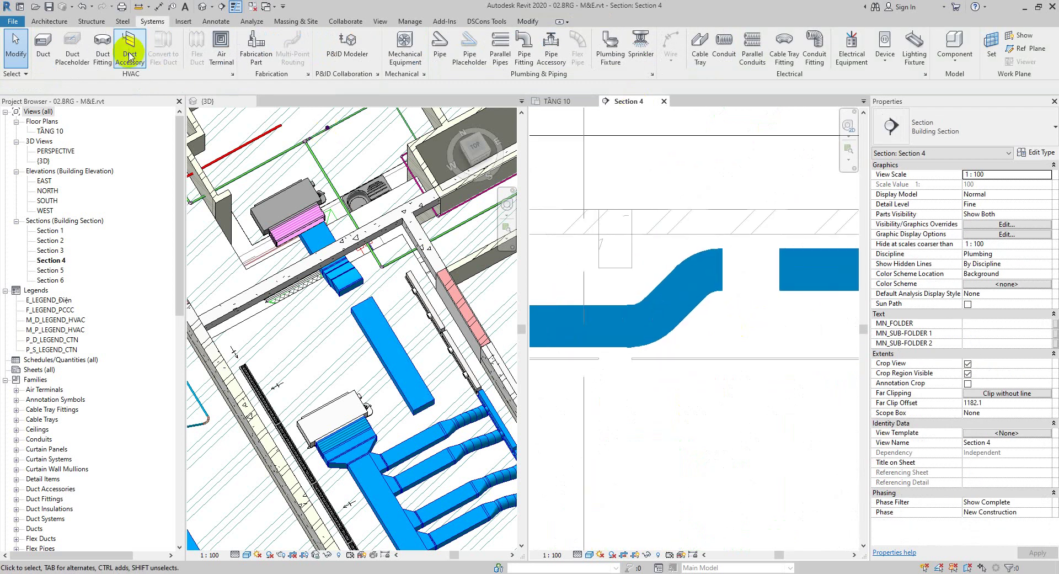
left_click(801, 290)
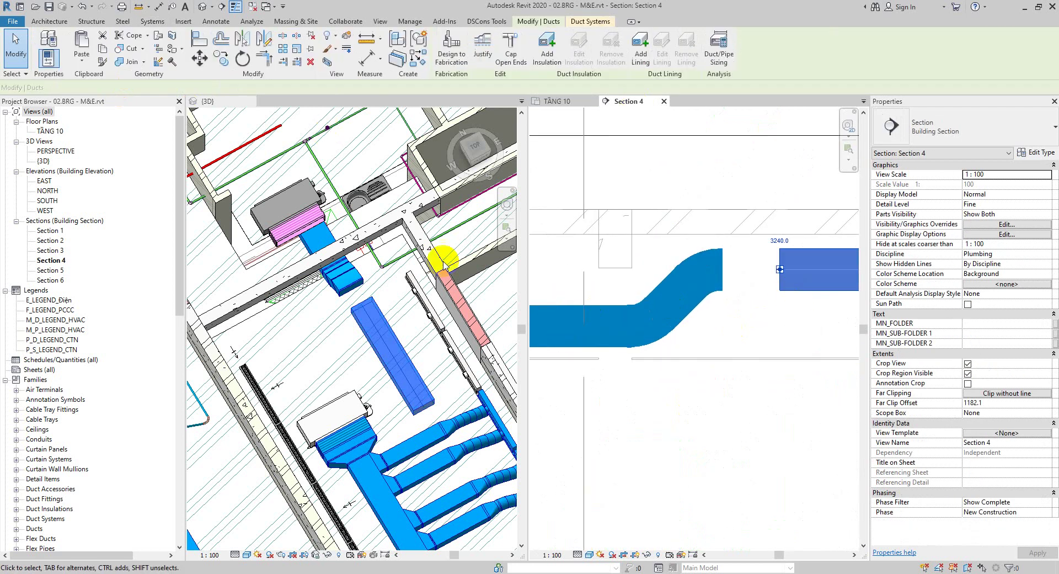
left_click(265, 59)
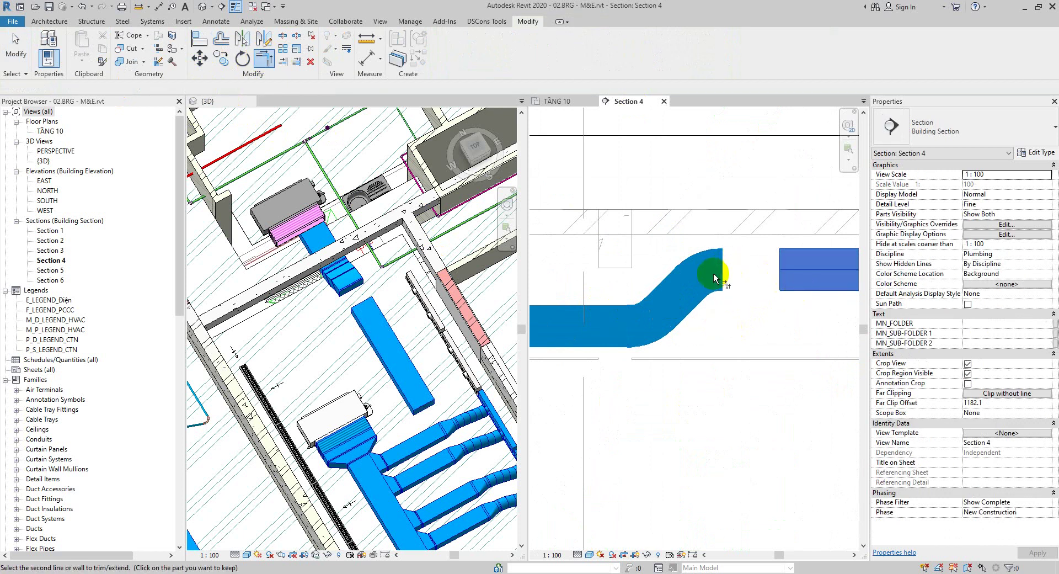
left_click(564, 105)
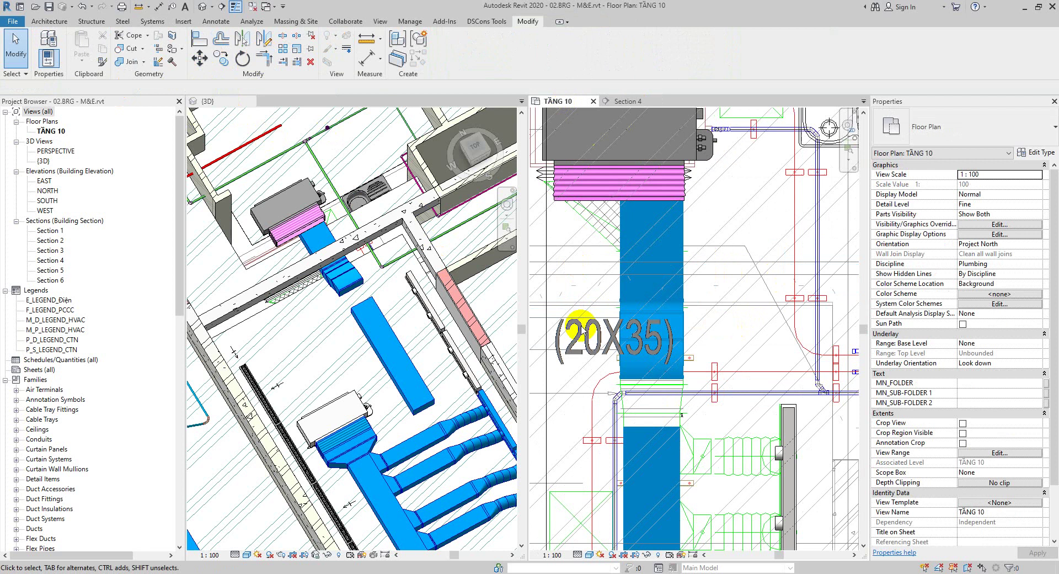
scroll(667, 403, "up", 2)
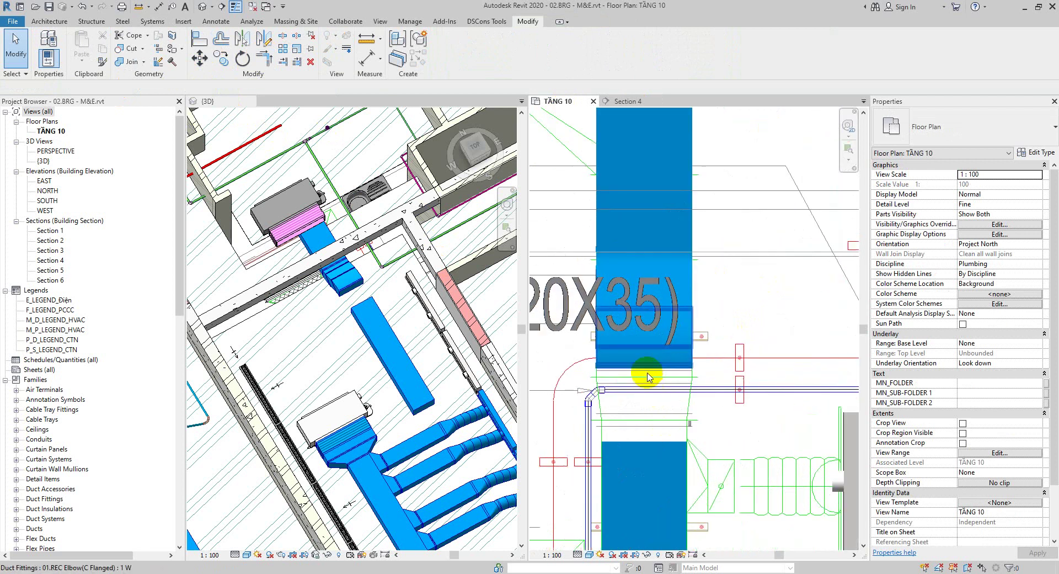
left_click(645, 367)
right_click(645, 370)
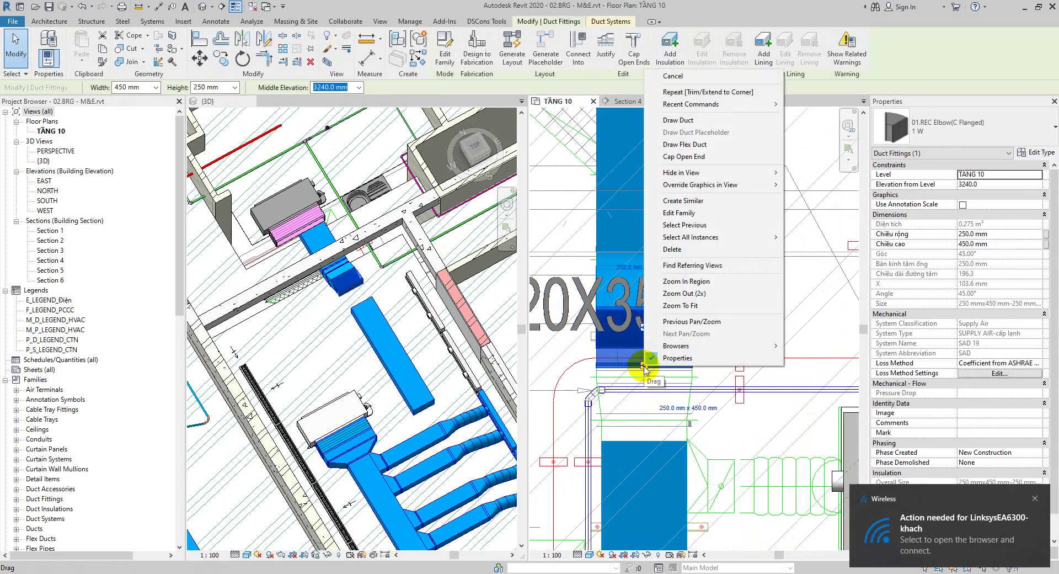
left_click(666, 118)
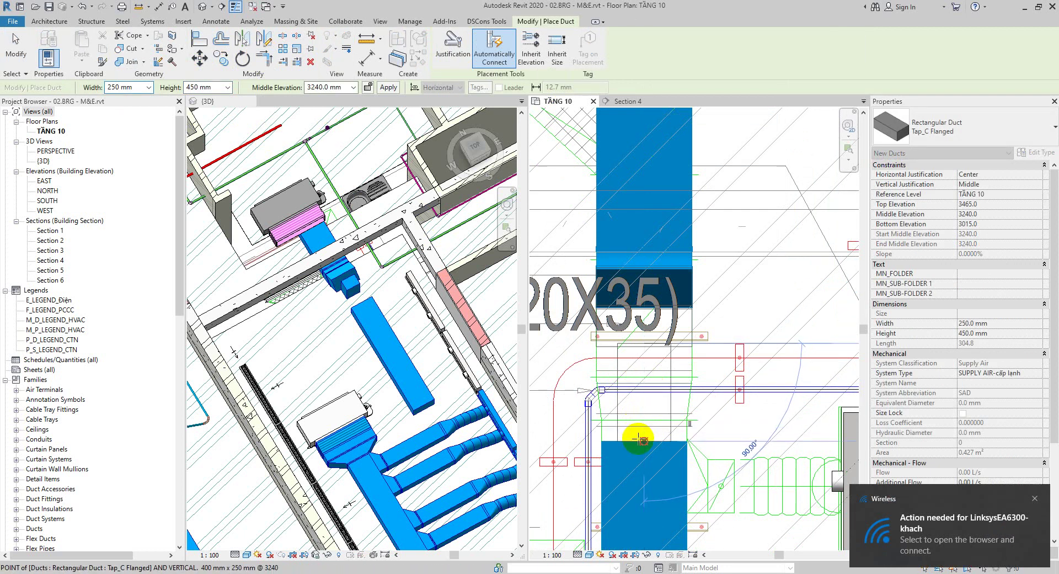
key("Escape")
key("Escape")
middle_click_drag(738, 375, 752, 287)
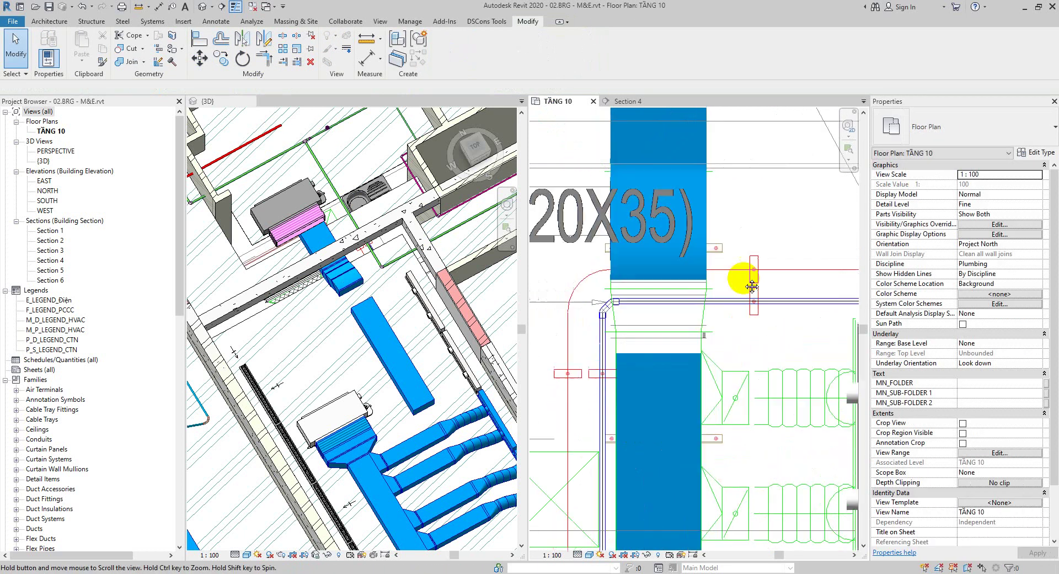
Nudge the separate straight duct in the TẦNG 10 plan further away from the offset elbow
left_click(669, 283)
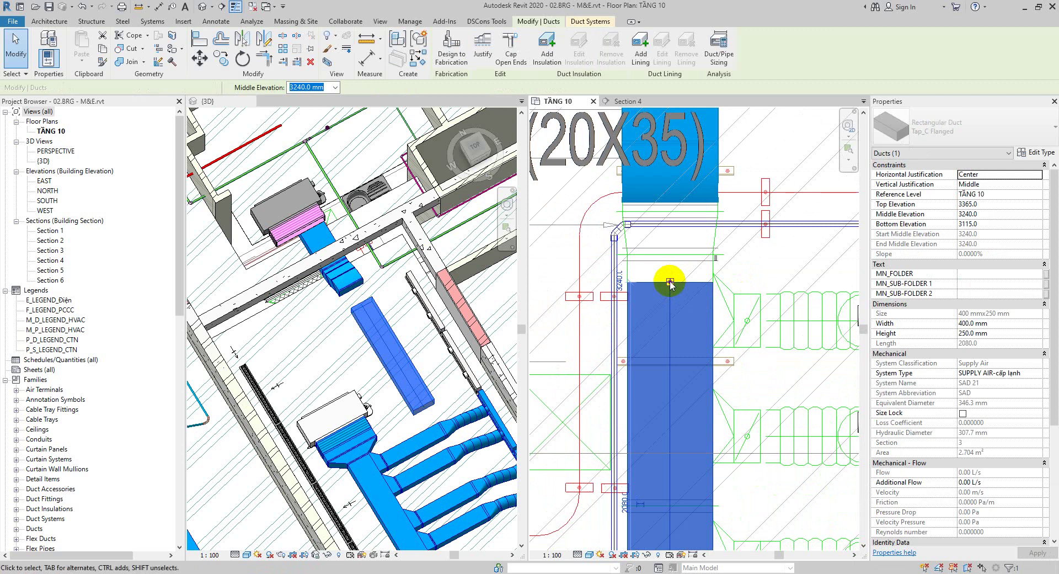
key("Down")
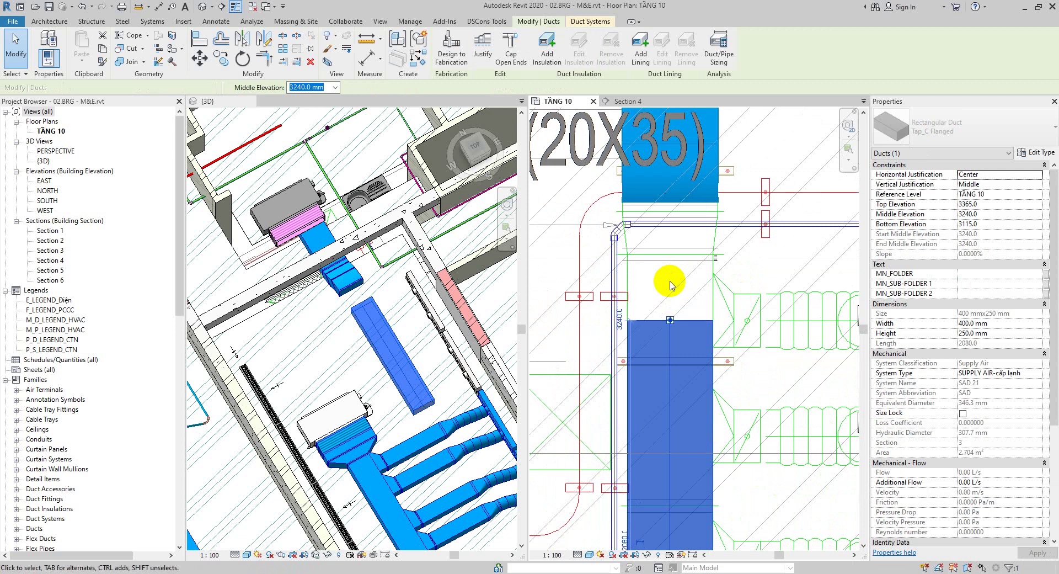
key("Down")
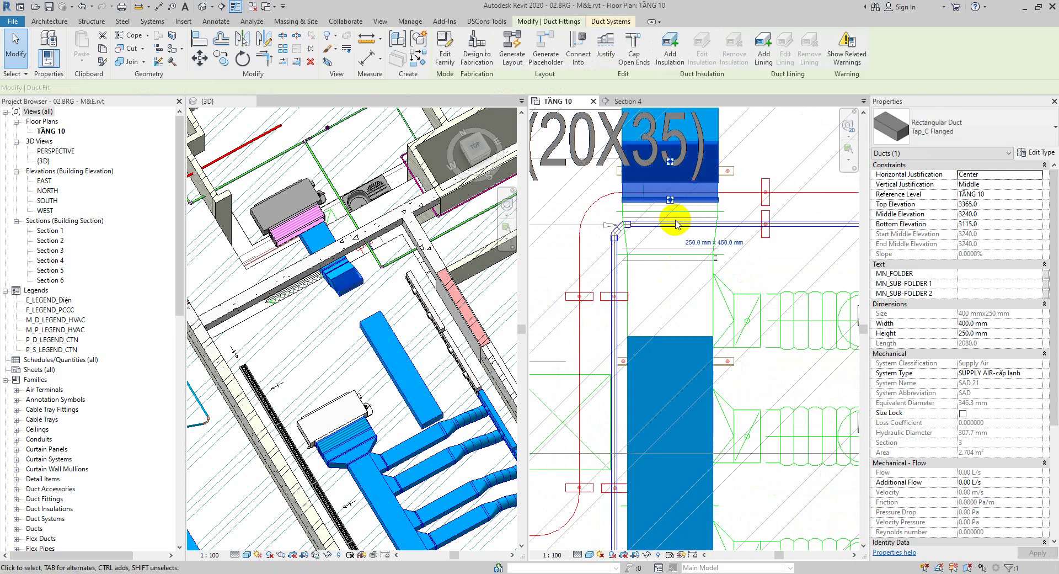
left_click(670, 200)
right_click(671, 201)
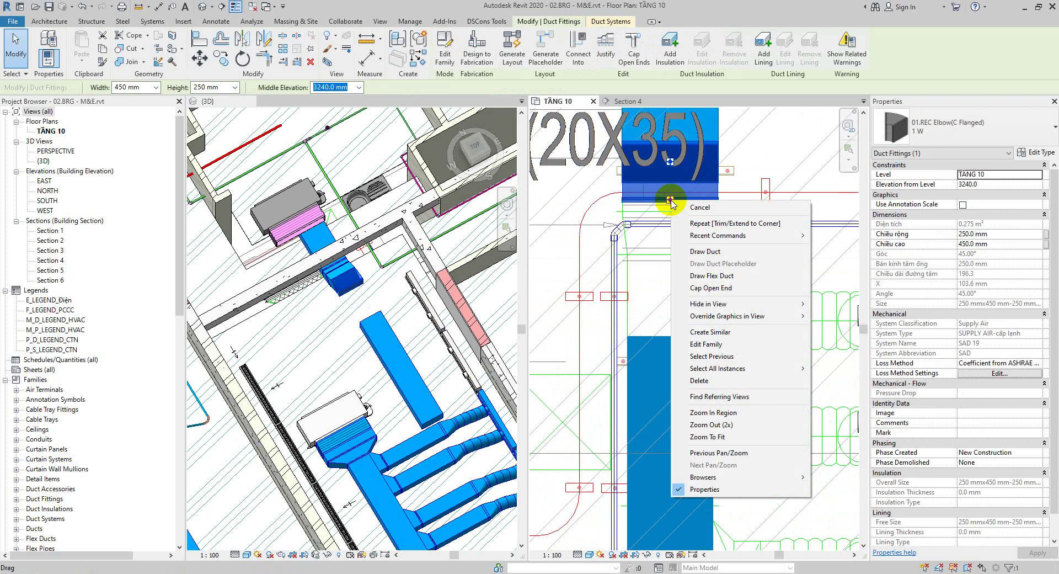
left_click(696, 251)
left_click(149, 90)
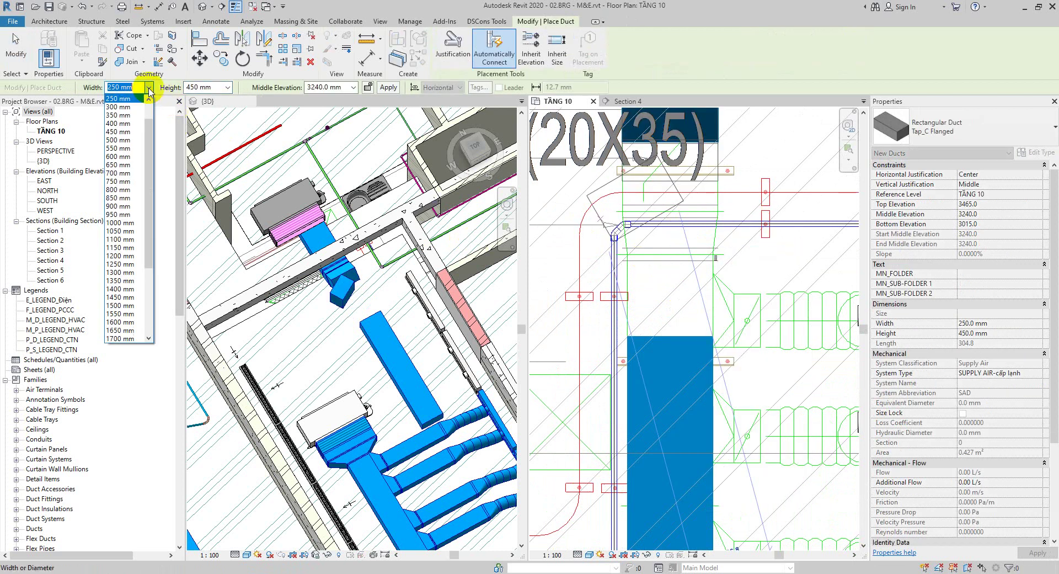
key("Escape")
key("Escape")
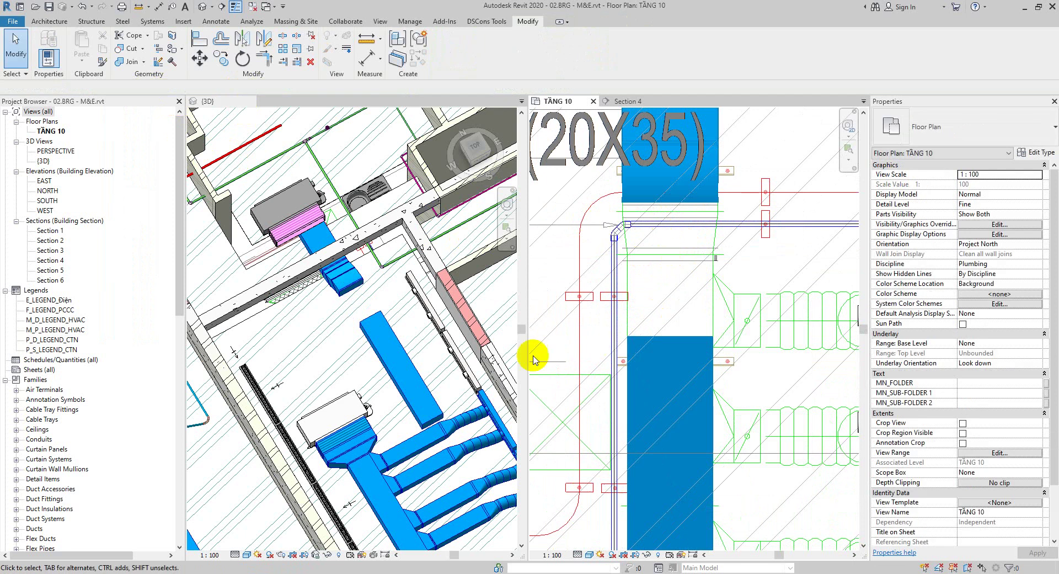
Delete the lowered duct run with its offset elbows below the upper fan coil unit, keeping the flexible connector and the straight duct
scroll(308, 293, "up", 2)
scroll(304, 291, "up", 2)
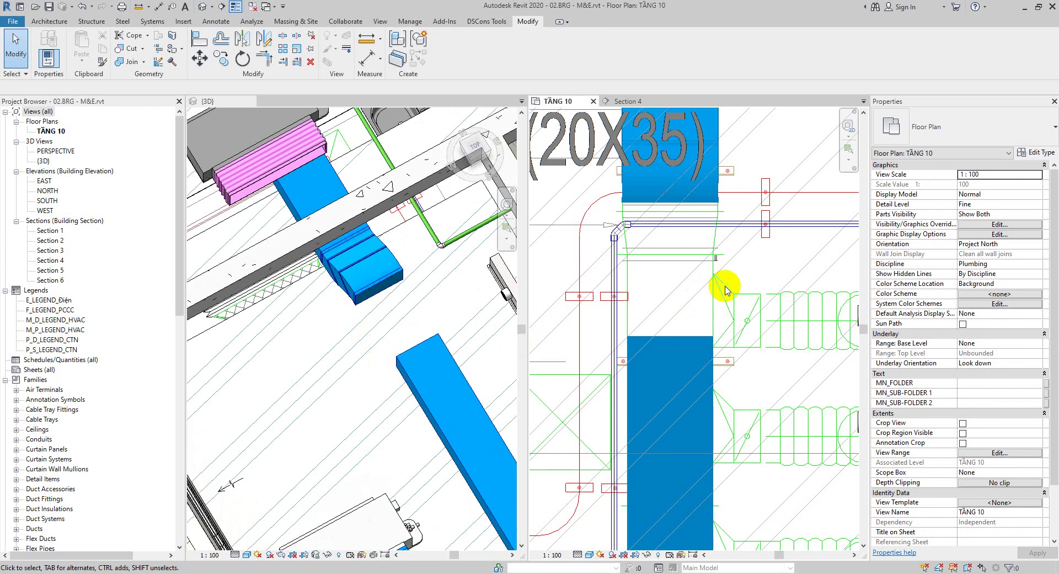
scroll(725, 291, "down", 5)
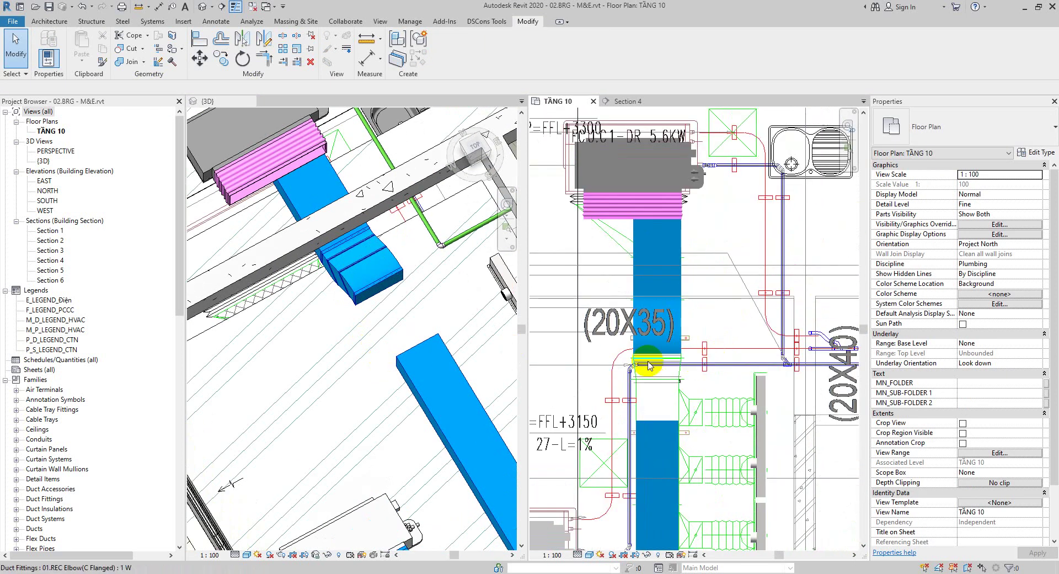
left_click_drag(594, 407, 709, 170)
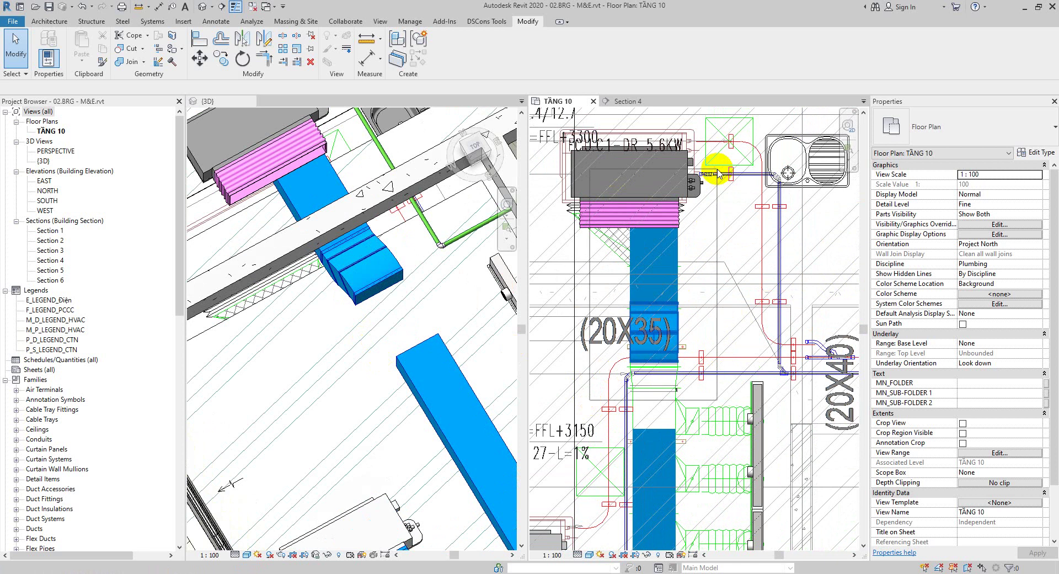
key("Escape")
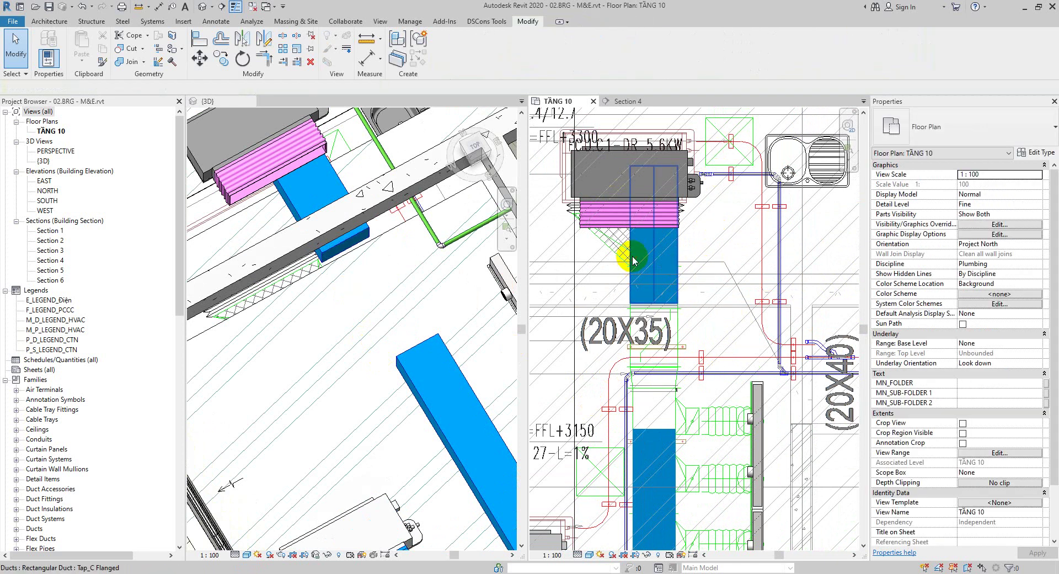
Draw a short 450 mm wide duct continuing from the straight duct's open end toward the fan coil unit in the TẦNG 10 plan
left_click(657, 442)
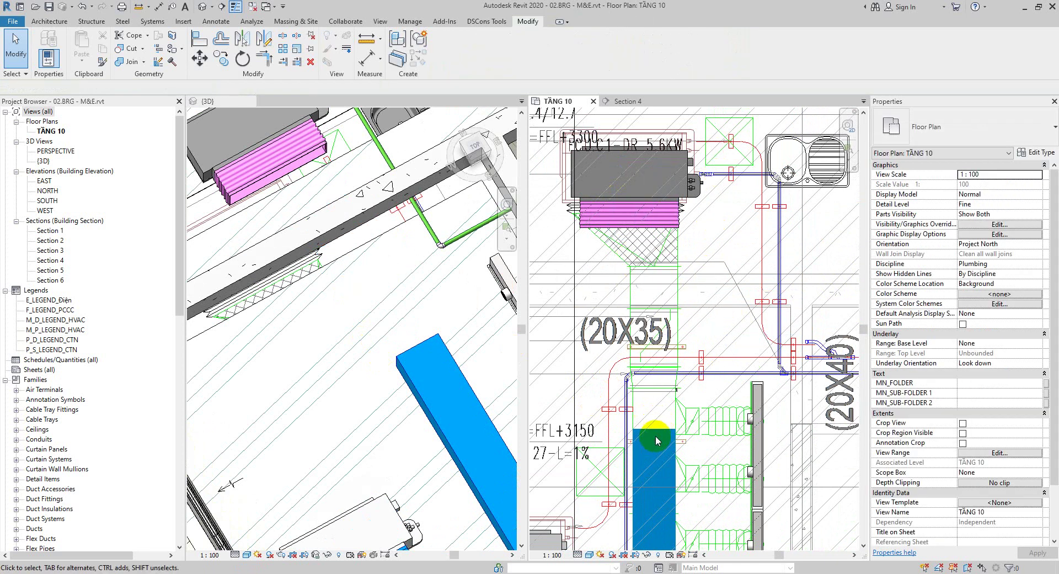
right_click(662, 433)
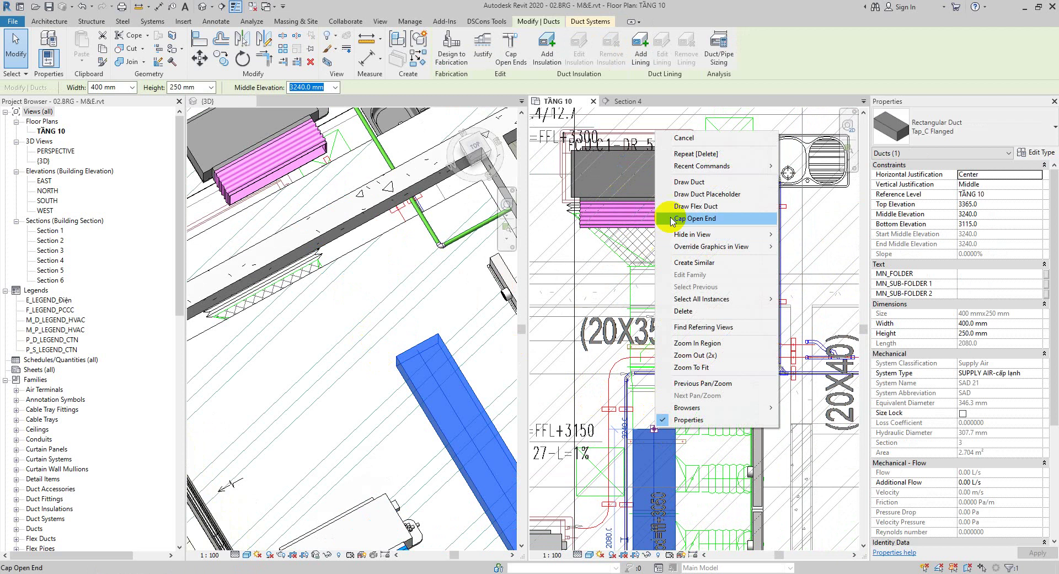
left_click(677, 184)
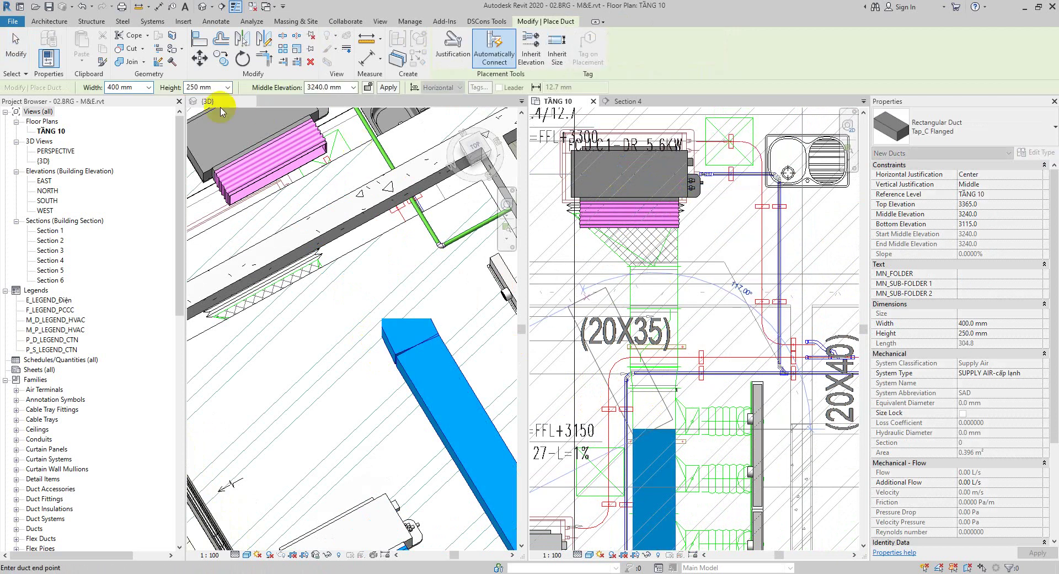
left_click(149, 87)
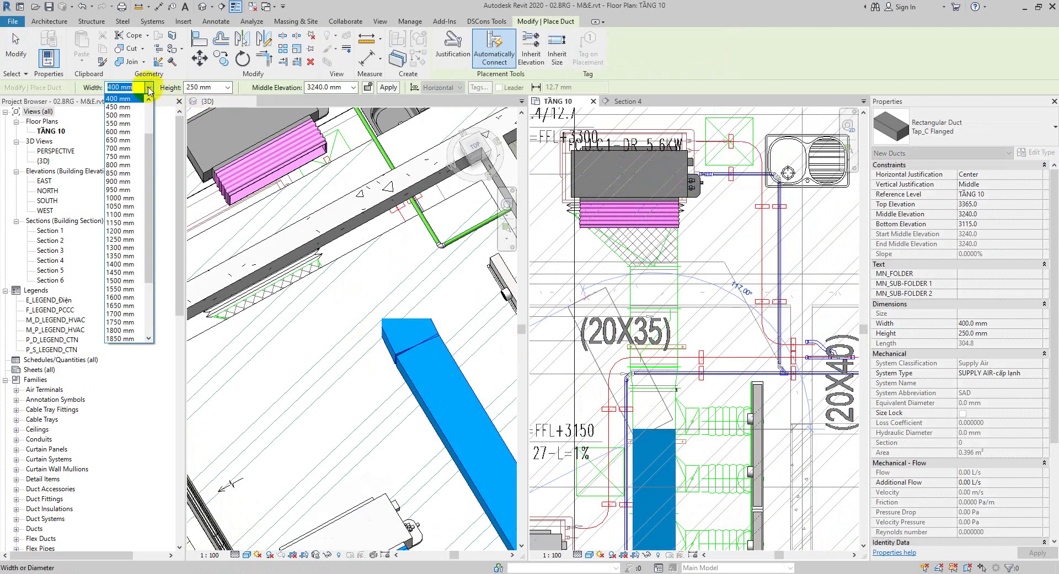
left_click(125, 107)
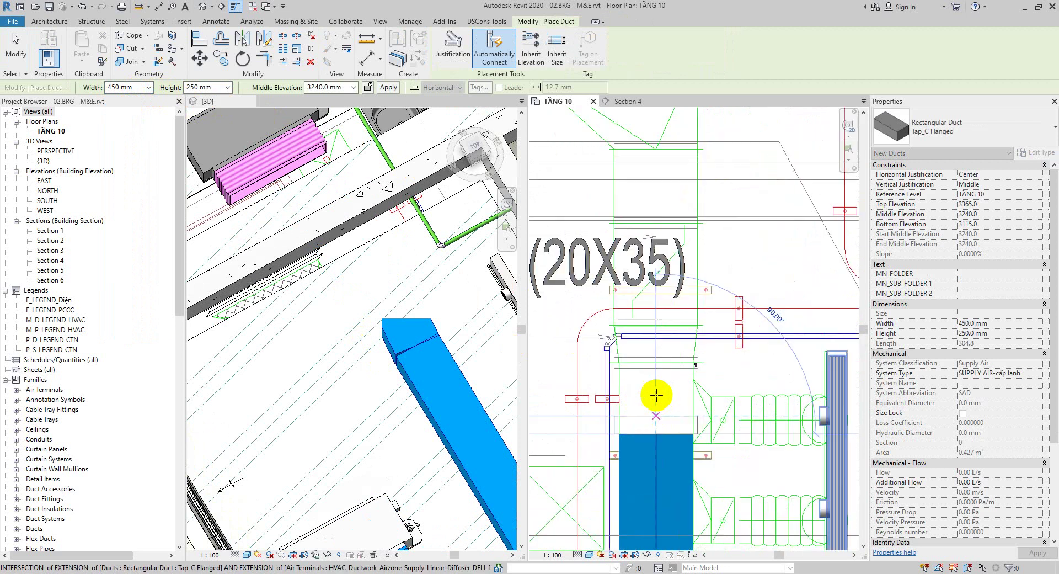
scroll(654, 376, "up", 3)
left_click(659, 371)
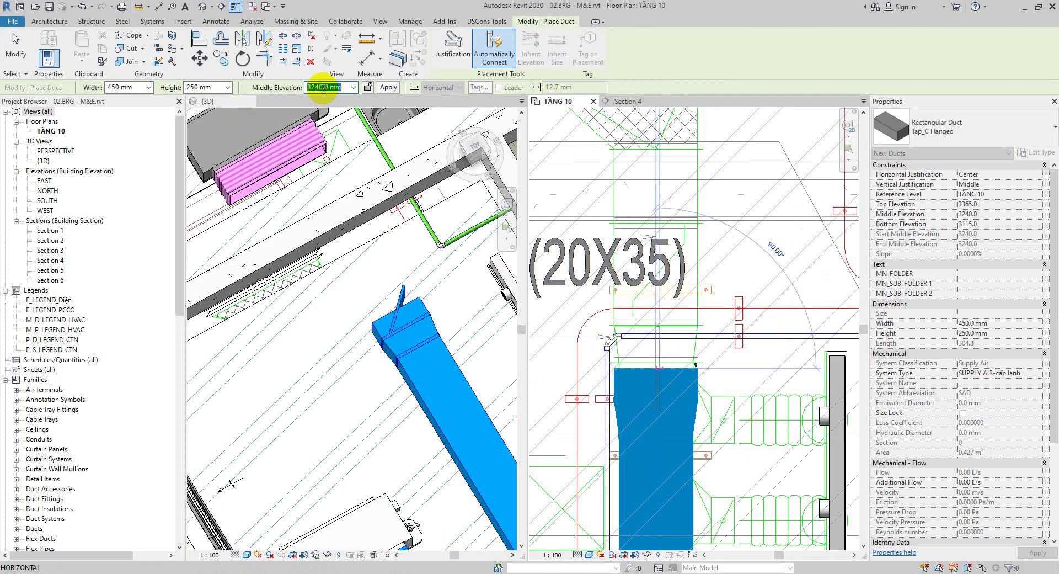
Continue the 450 mm wide duct at a 2900 mm middle elevation past the crossing pipes, ending just short of the flexible connector
key("Return")
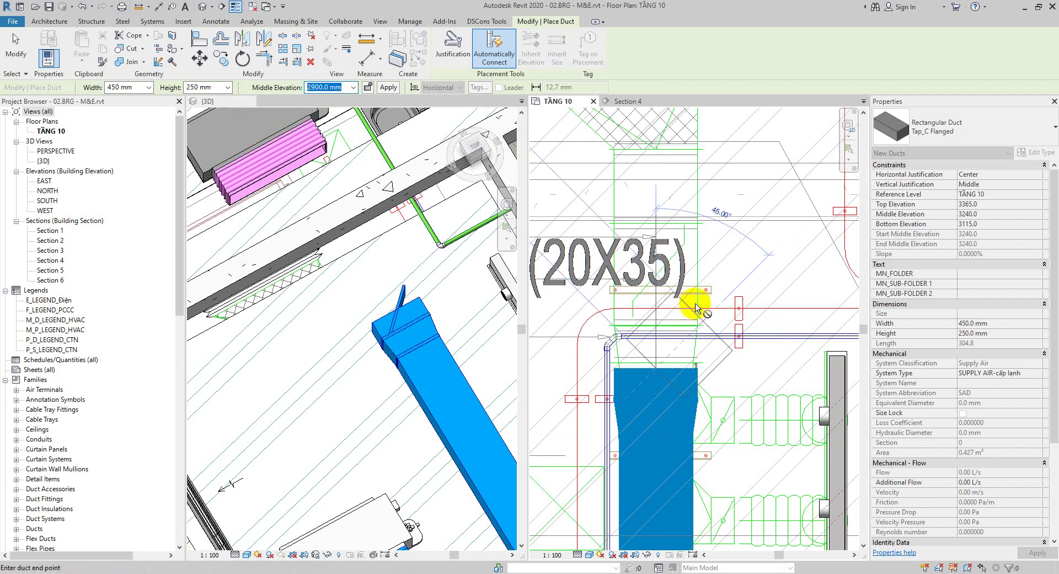
scroll(690, 232, "down", 1)
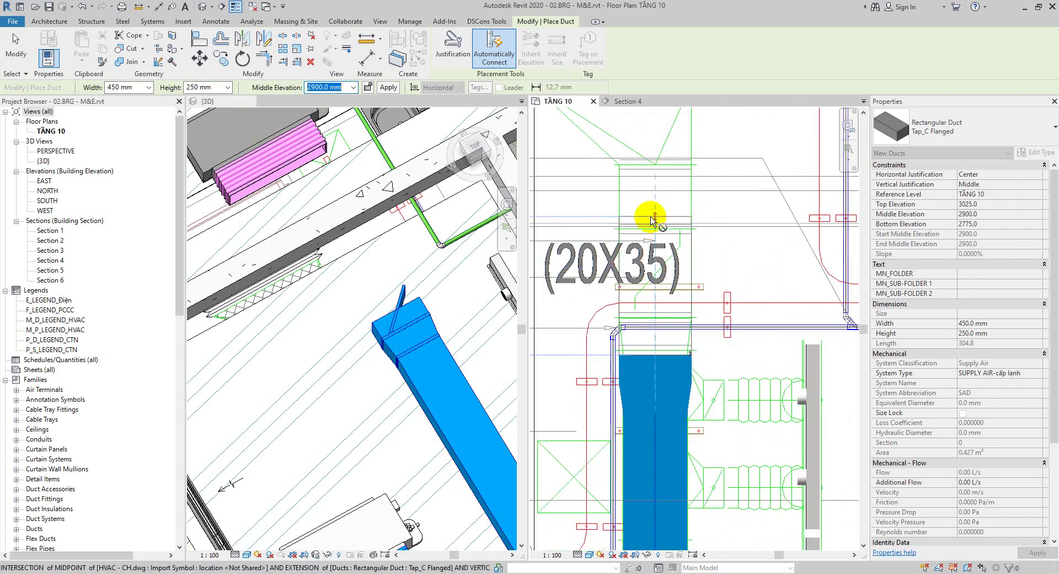
left_click(654, 176)
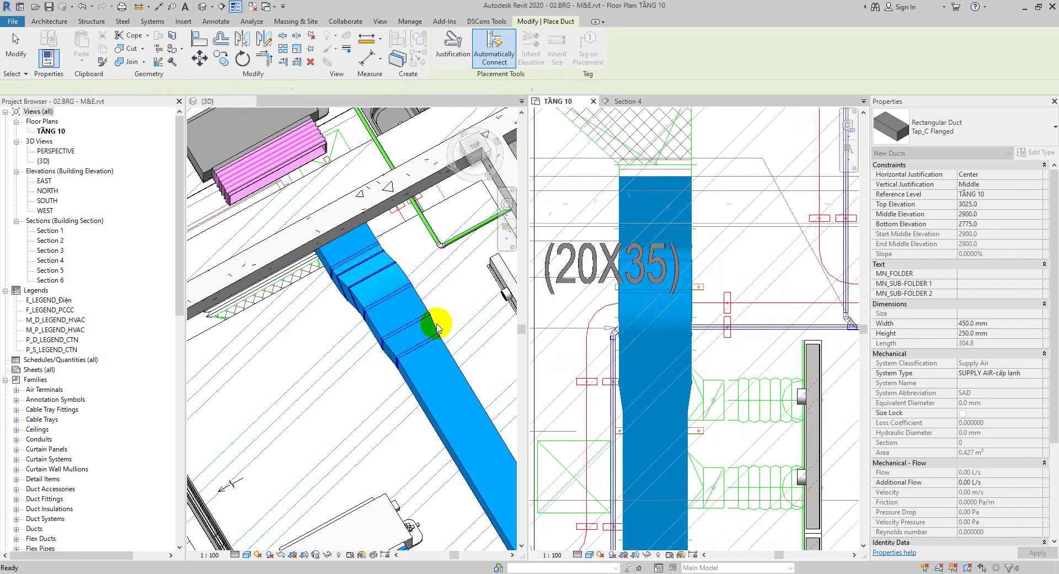
key("Escape")
key("Escape")
scroll(359, 300, "down", 2)
middle_click_drag(759, 201, 745, 359)
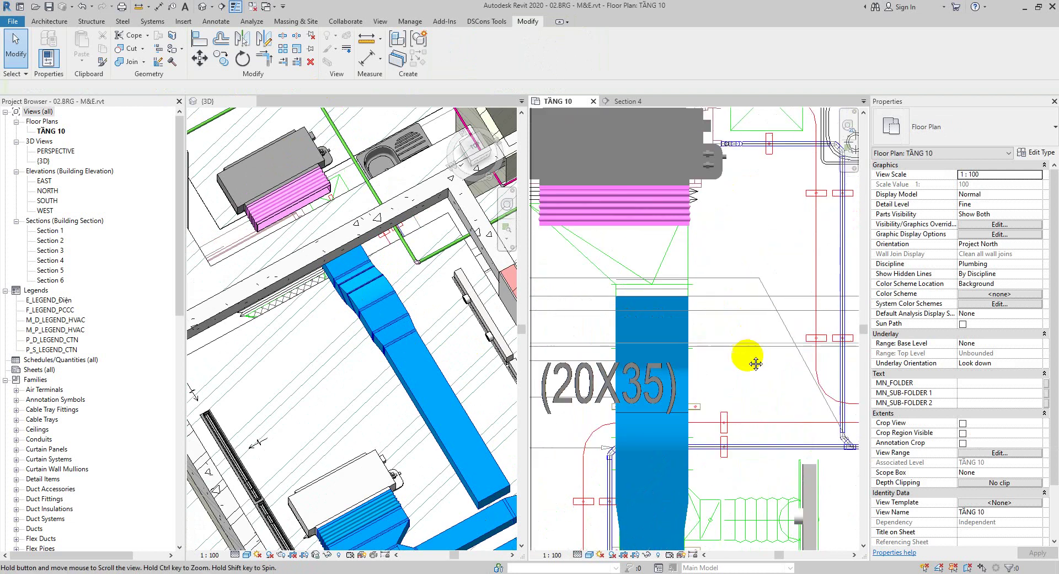
left_click(618, 268)
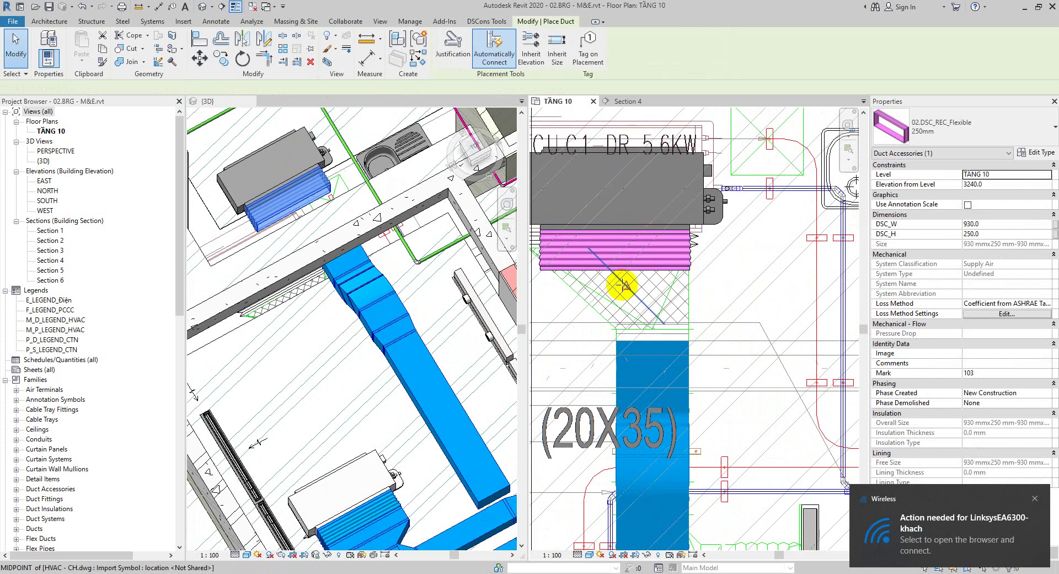
key("d")
key("t")
key("Escape")
Draw a short 930 mm wide duct out of the flexible connector at a 3240 mm middle elevation
left_click(621, 274)
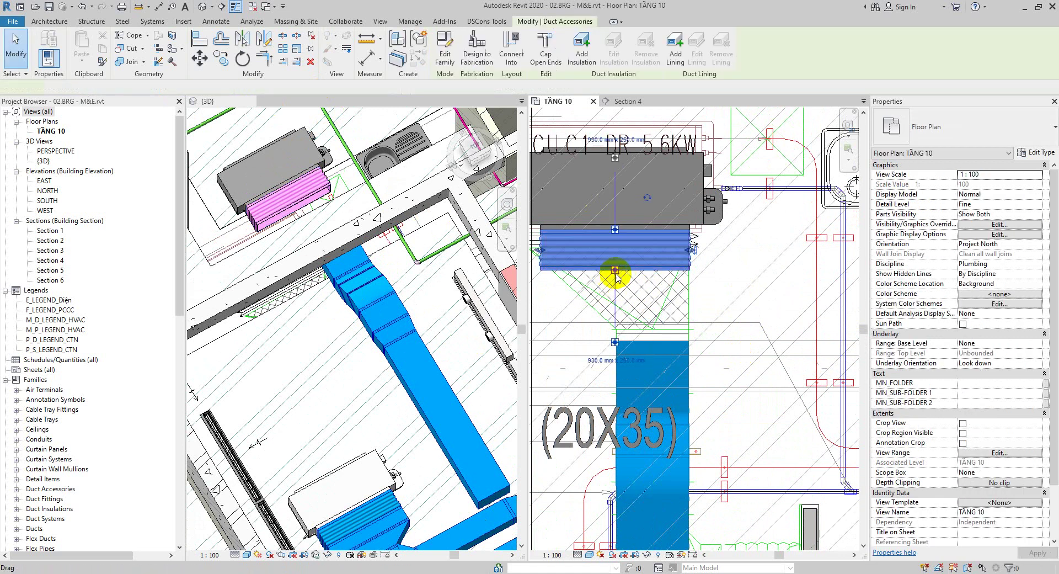
right_click(615, 270)
left_click(632, 287)
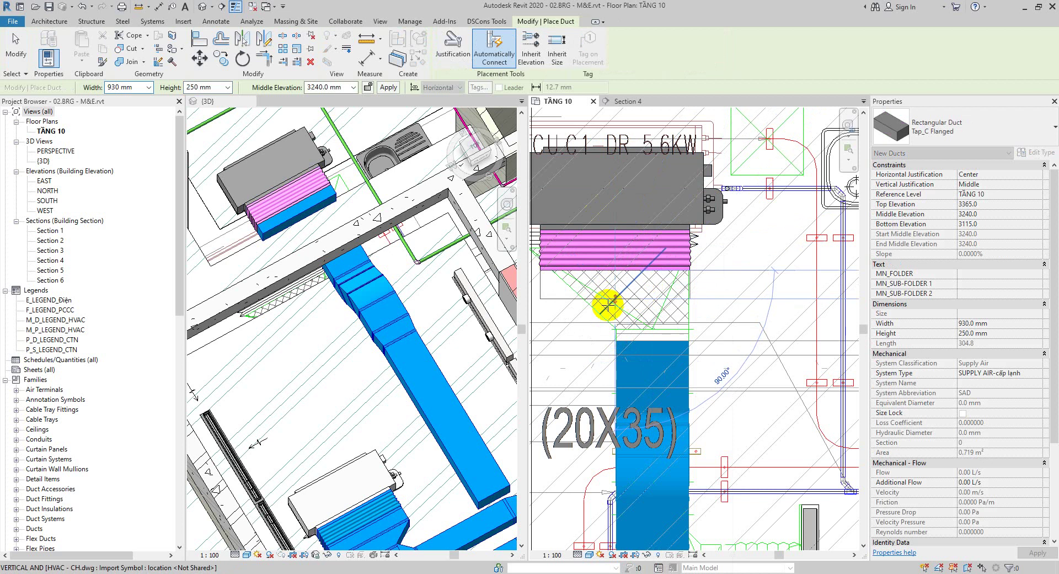
key("Escape")
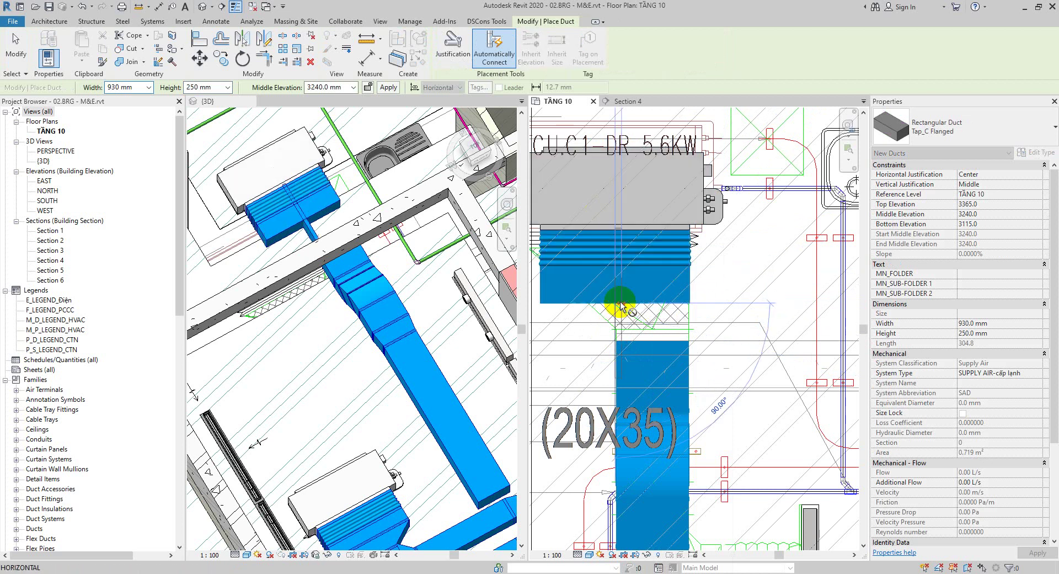
key("Escape")
Try to start a right-justified, 450 mm wide duct at the corner of the short connector duct nearest the lowered run's edge
middle_click_drag(745, 258, 744, 171)
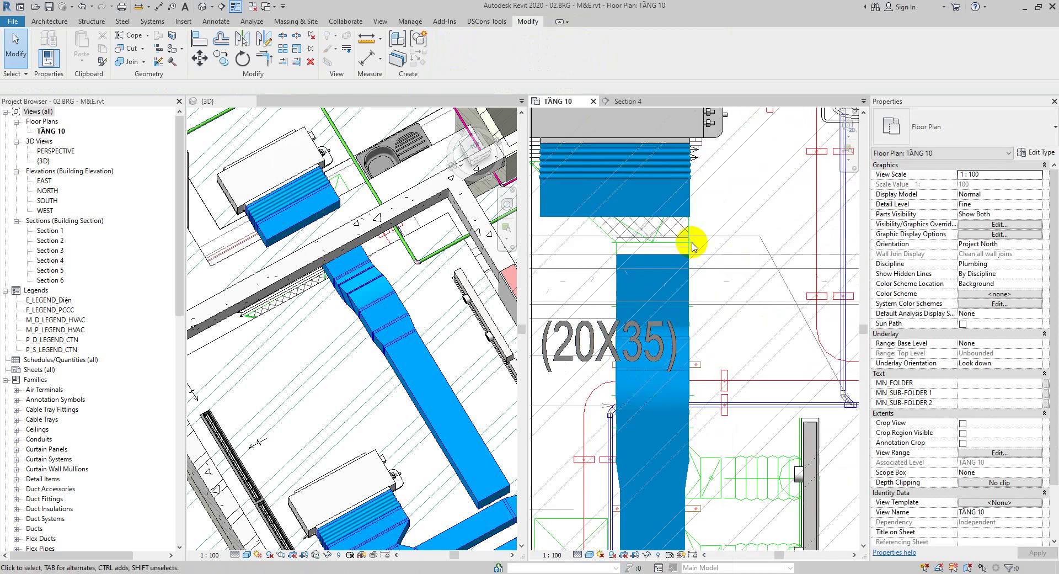
key("d")
key("t")
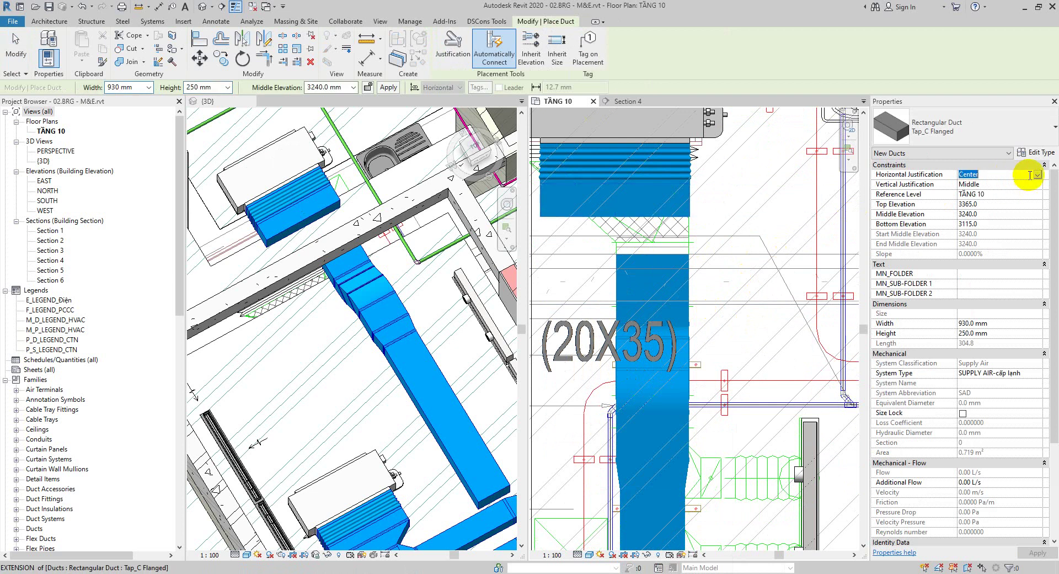
left_click(997, 201)
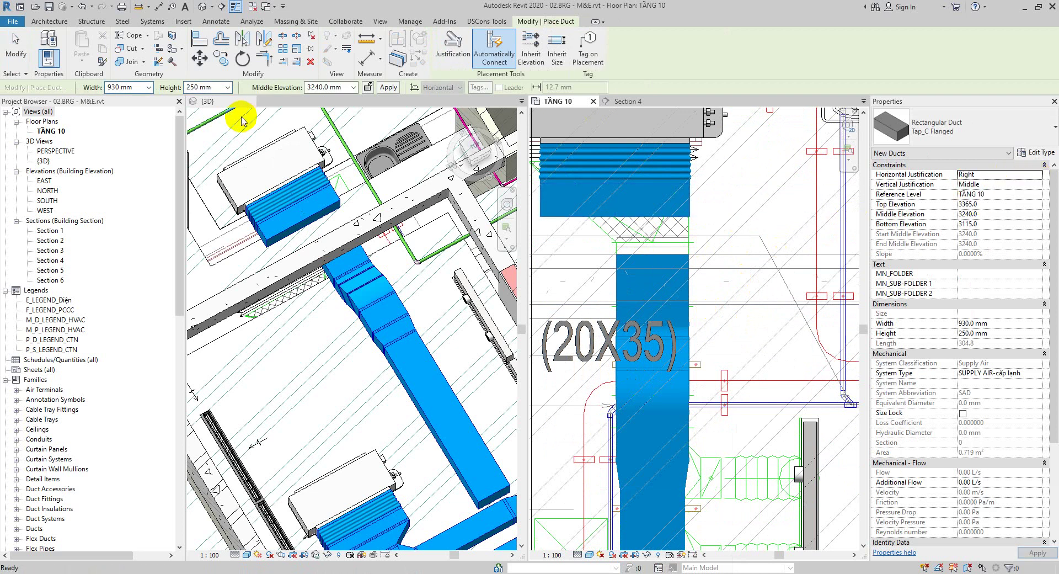
left_click(149, 87)
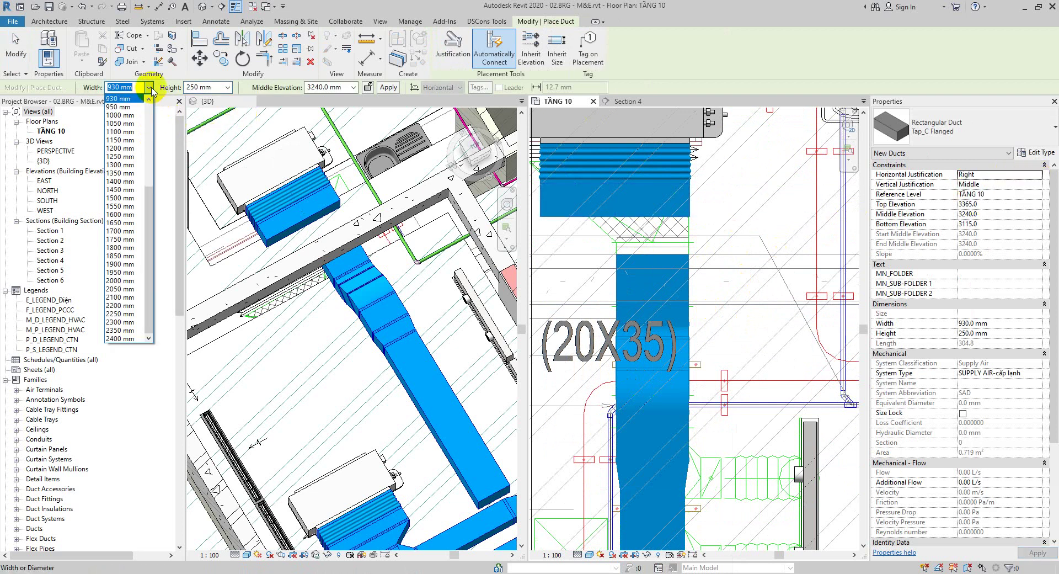
scroll(124, 182, "up", 4)
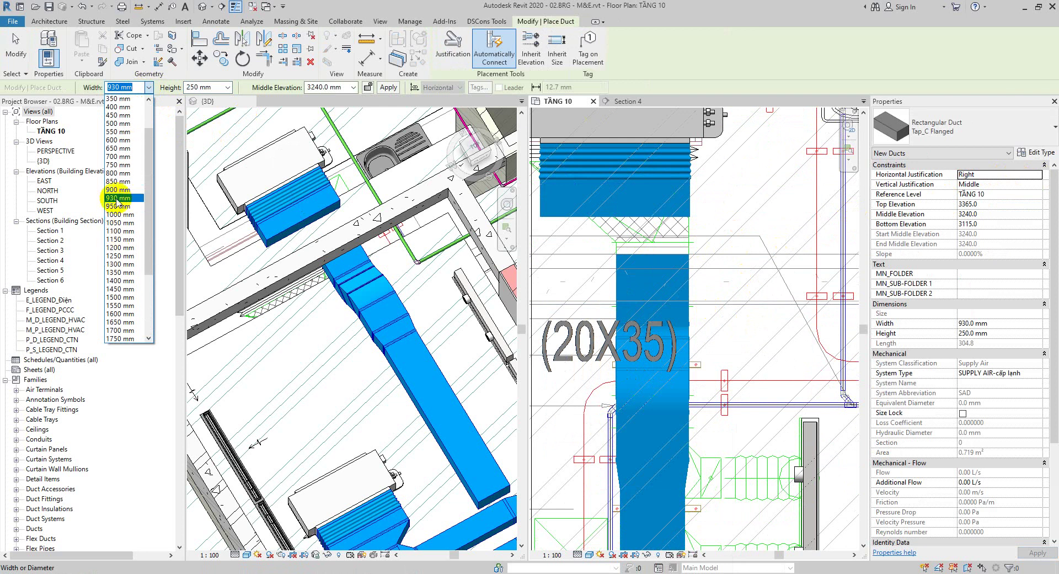
left_click(118, 115)
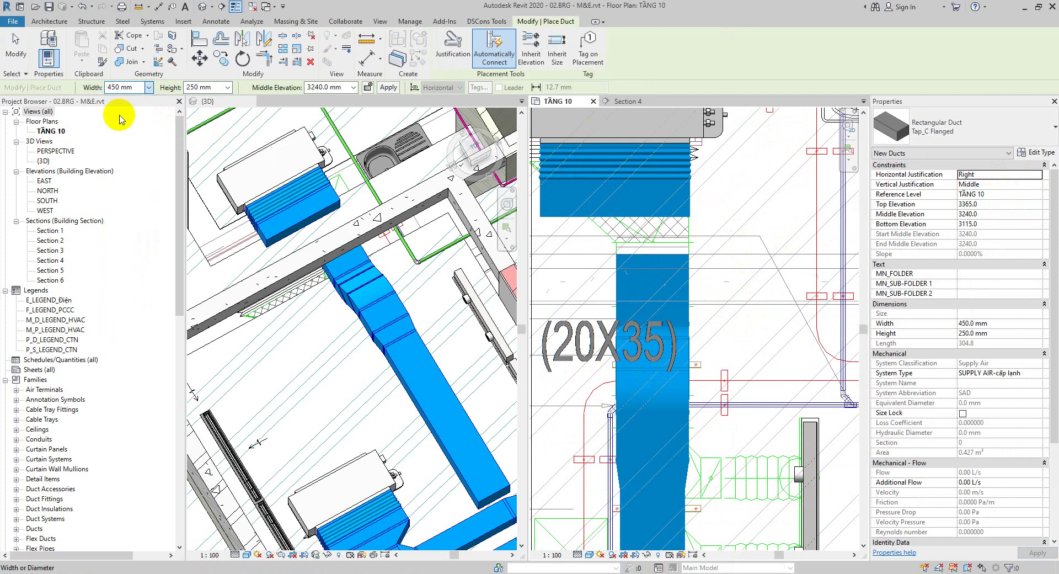
left_click(690, 216)
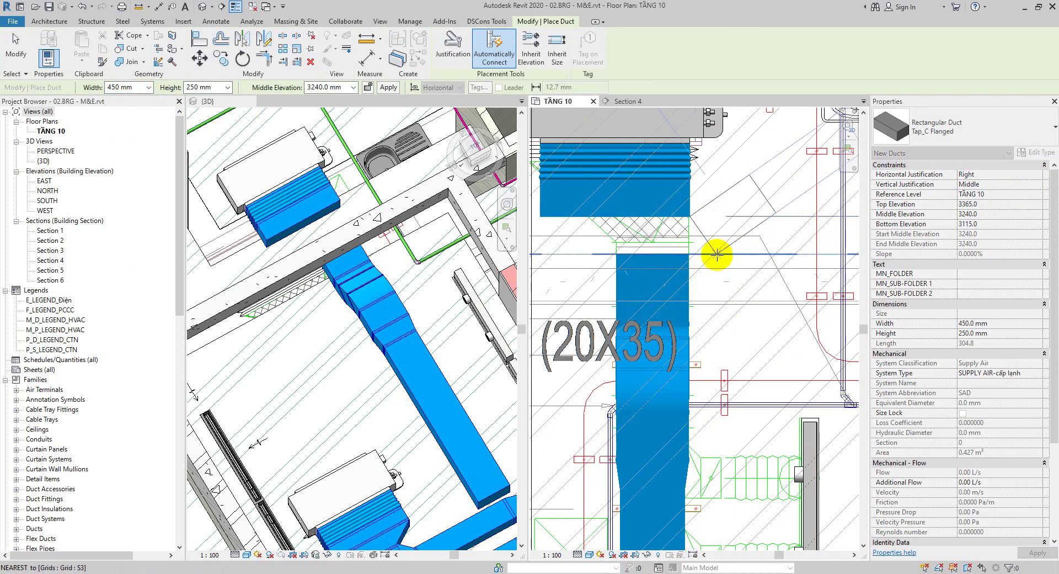
key("Escape")
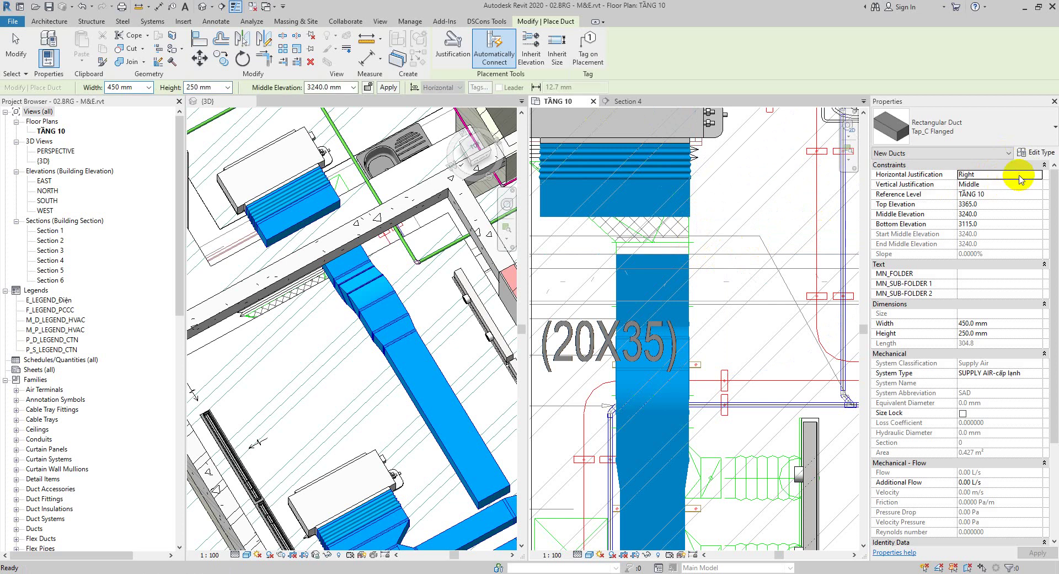
Try to draw a left-justified, 450 mm wide duct from the short connector duct's corner to the lowered run
left_click(690, 216)
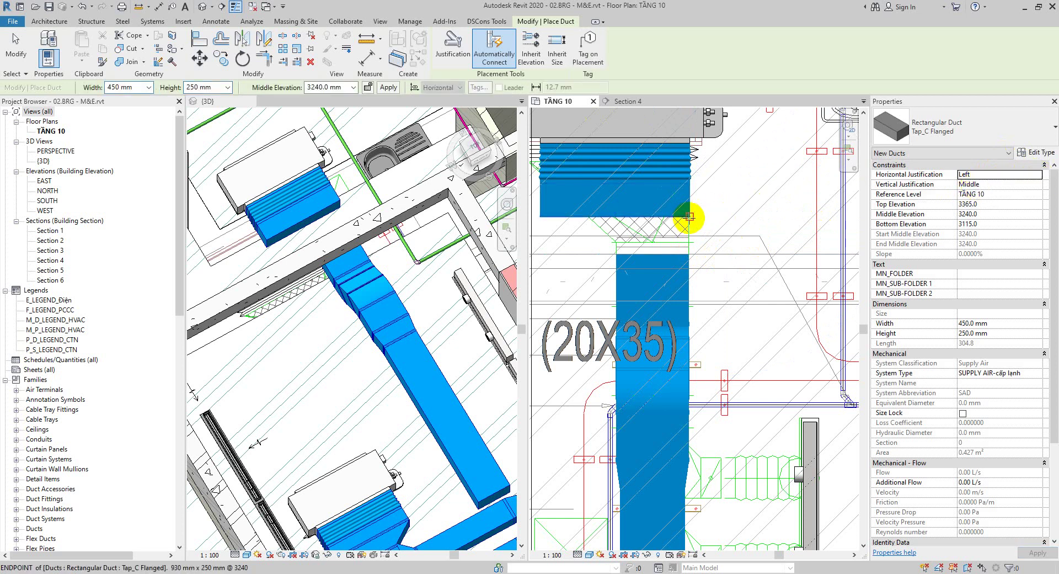
left_click(687, 254)
key("Escape")
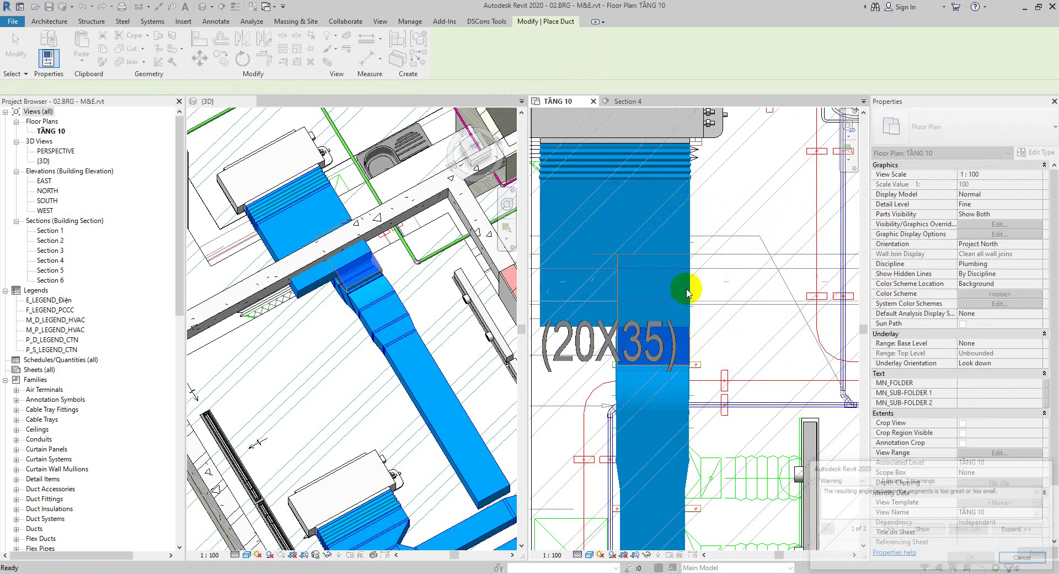
key("Escape")
scroll(693, 284, "down", 1)
scroll(693, 285, "down", 2)
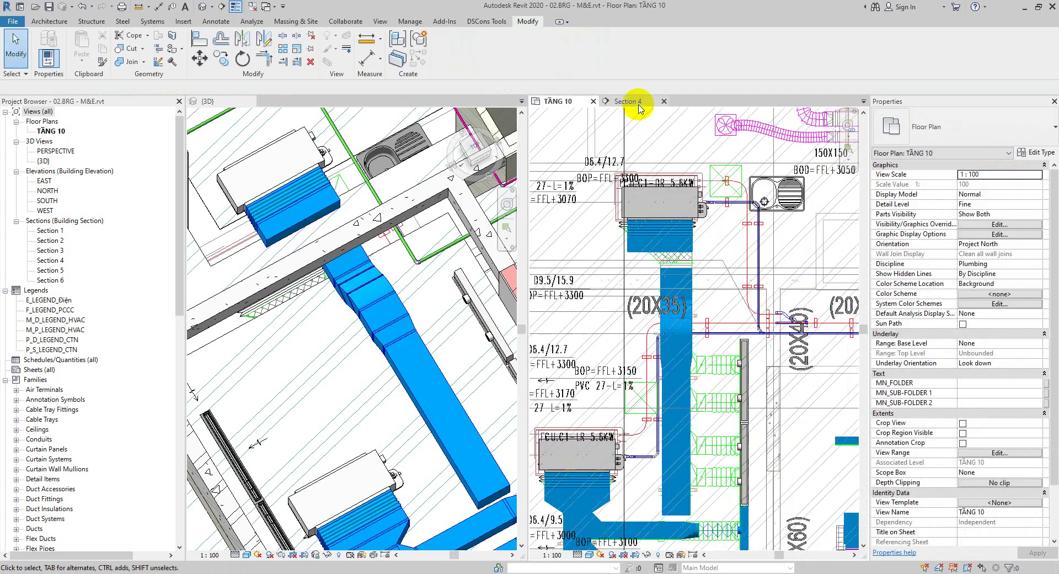
Compare the gap between the short connector duct and the lowered run in Section 4 and the TẦNG 10 plan
left_click(629, 101)
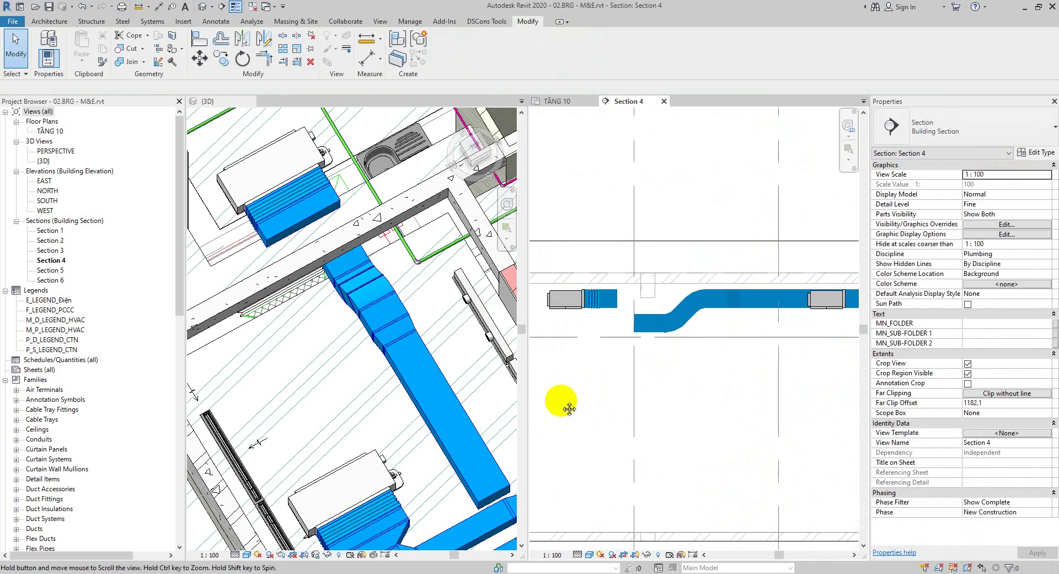
middle_click_drag(569, 408, 573, 372)
scroll(596, 340, "up", 1)
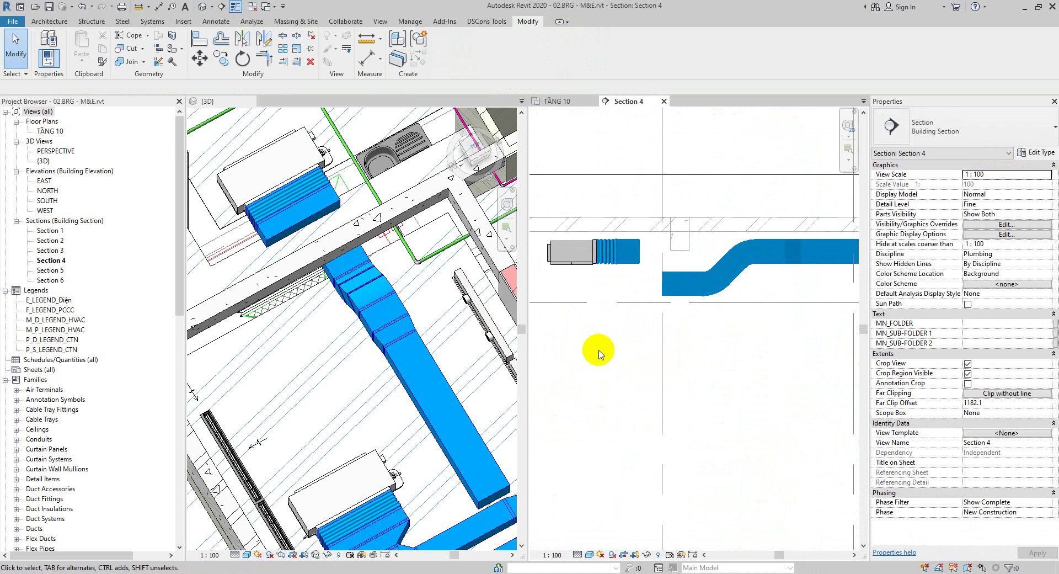
left_click(558, 101)
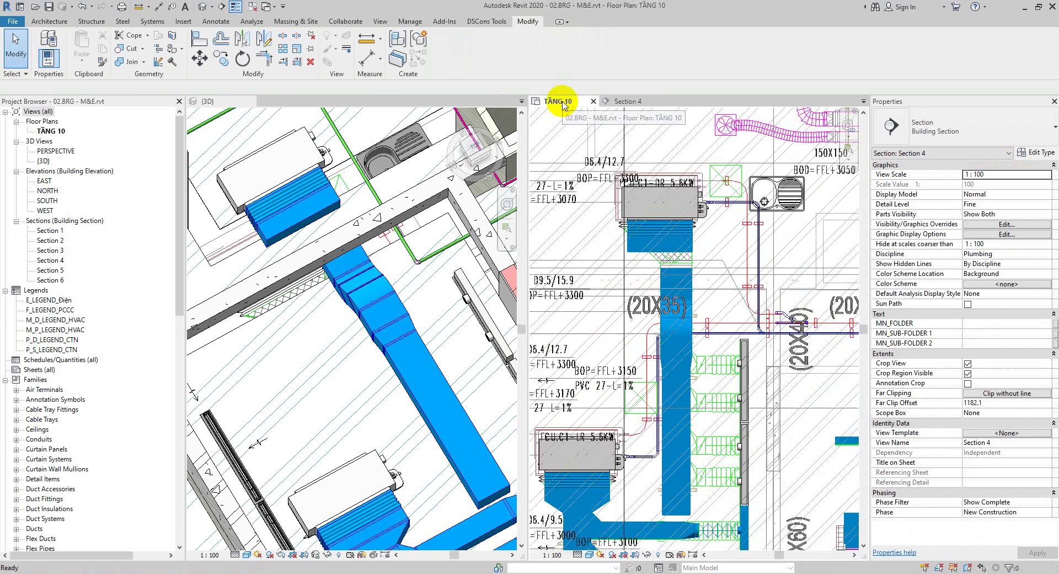
scroll(696, 331, "up", 2)
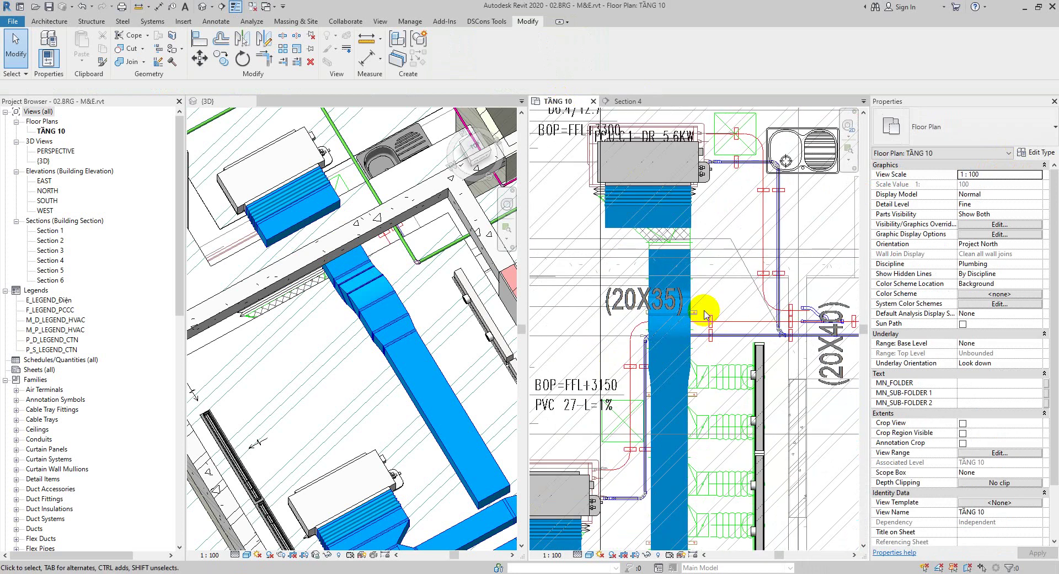
left_click(630, 102)
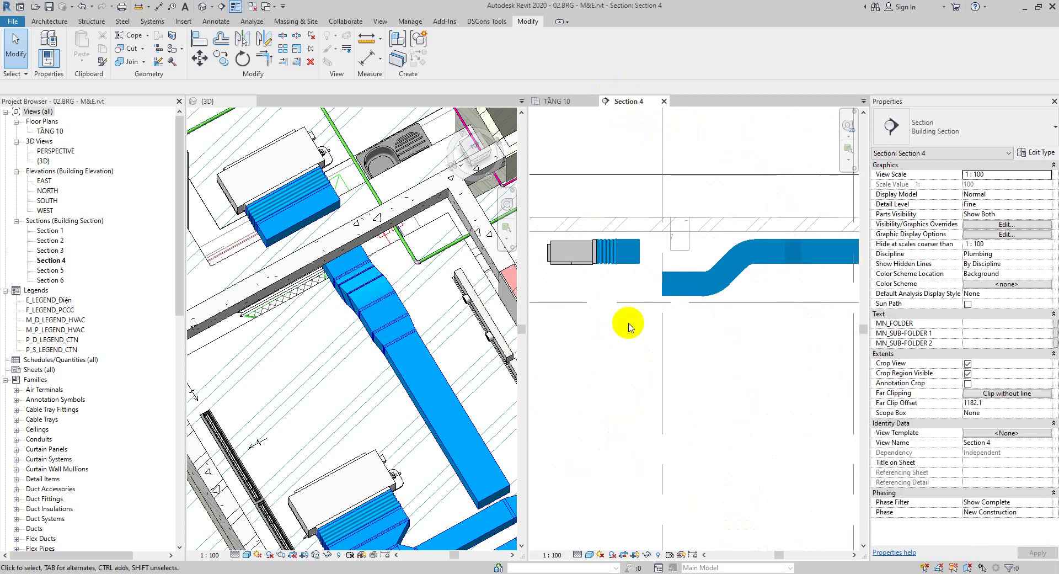
key("a")
key("l")
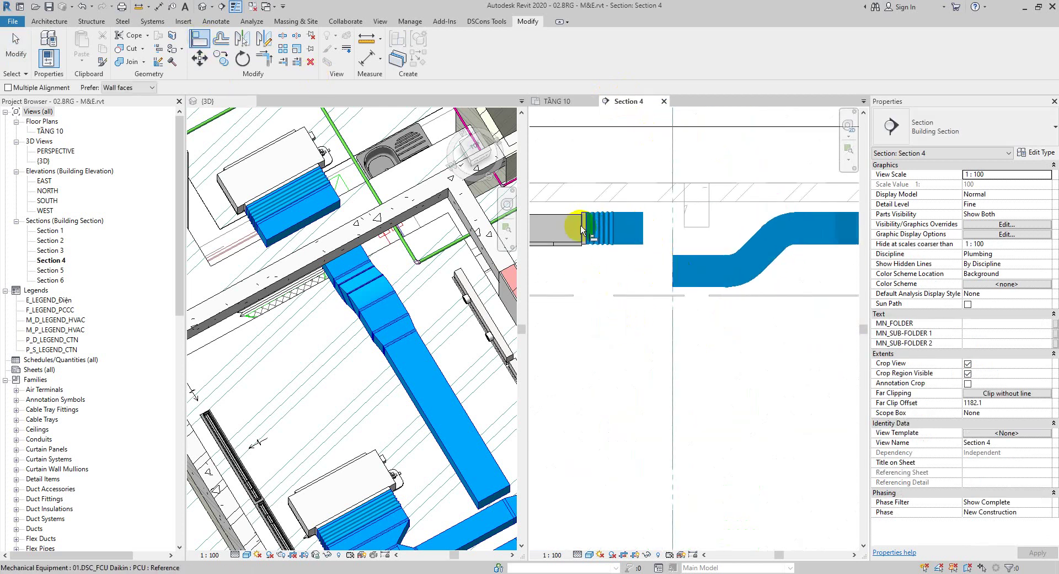
scroll(577, 230, "up", 3)
key("Escape")
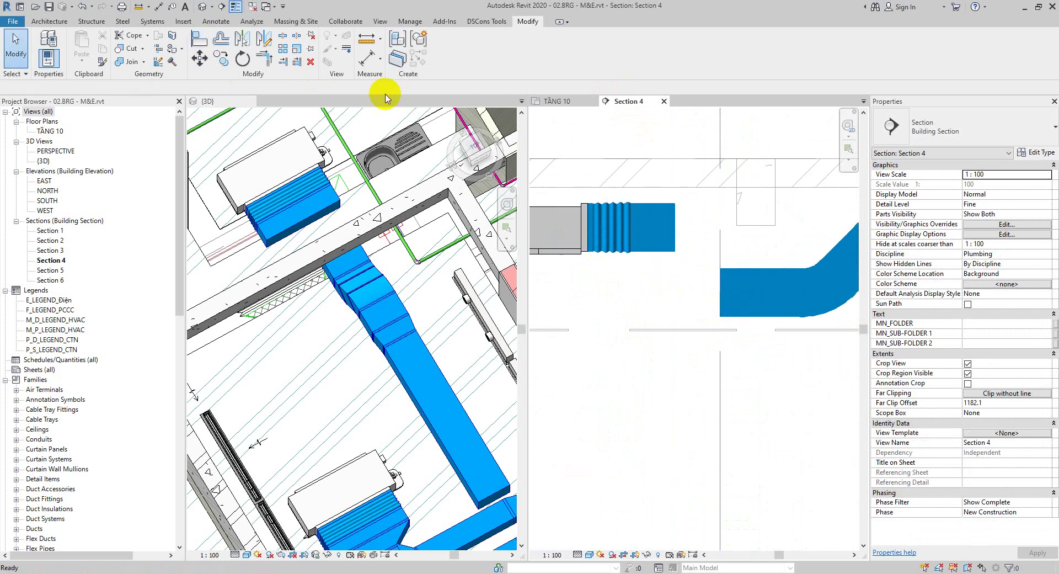
key("a")
key("l")
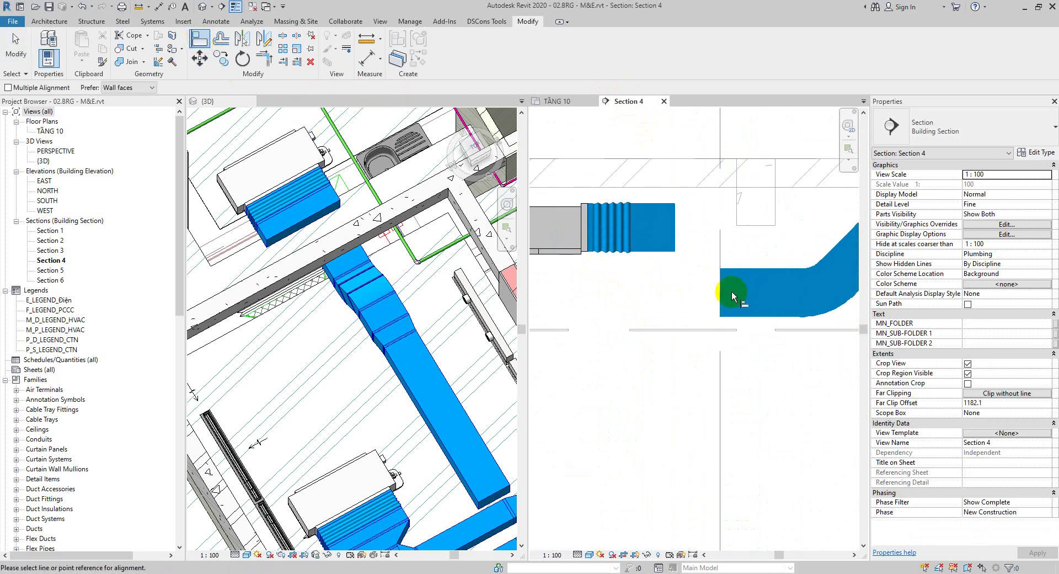
scroll(720, 289, "up", 3)
scroll(719, 278, "down", 2)
key("Escape")
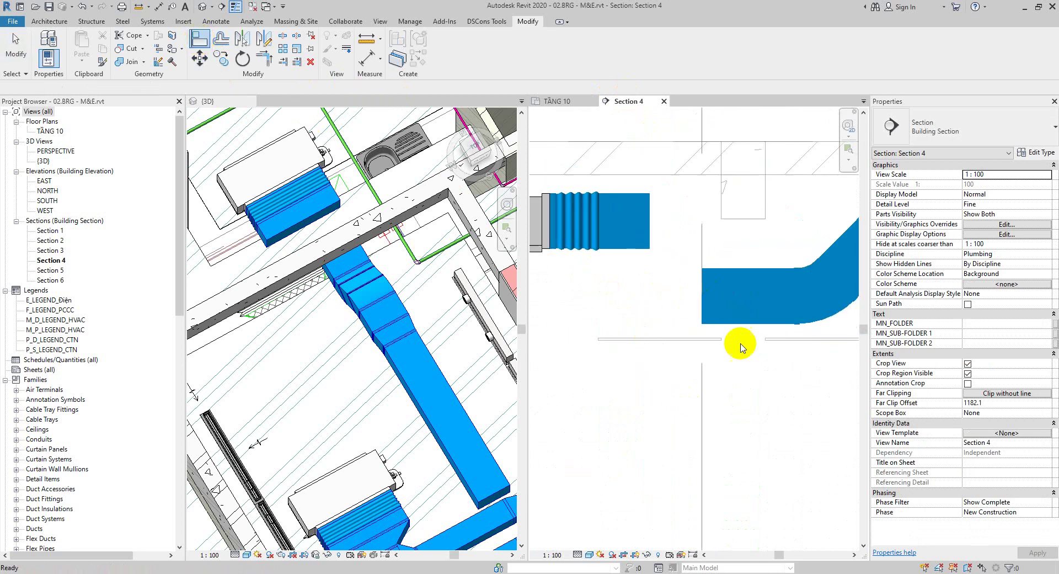
Set the short connector duct's middle elevation to 2900 mm to match the lowered run, and return to the TẦNG 10 plan
left_click(742, 325)
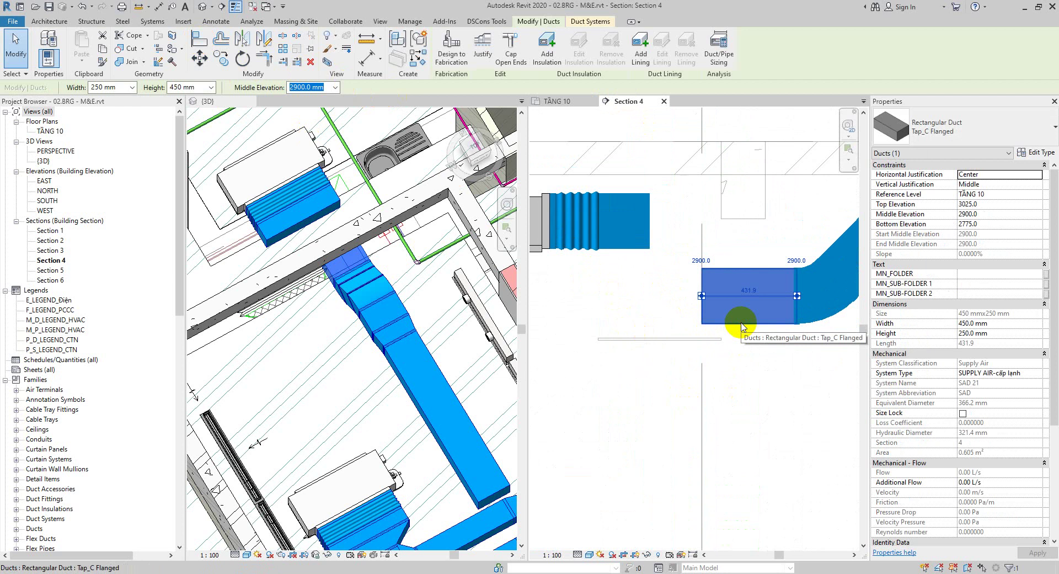
key("Escape")
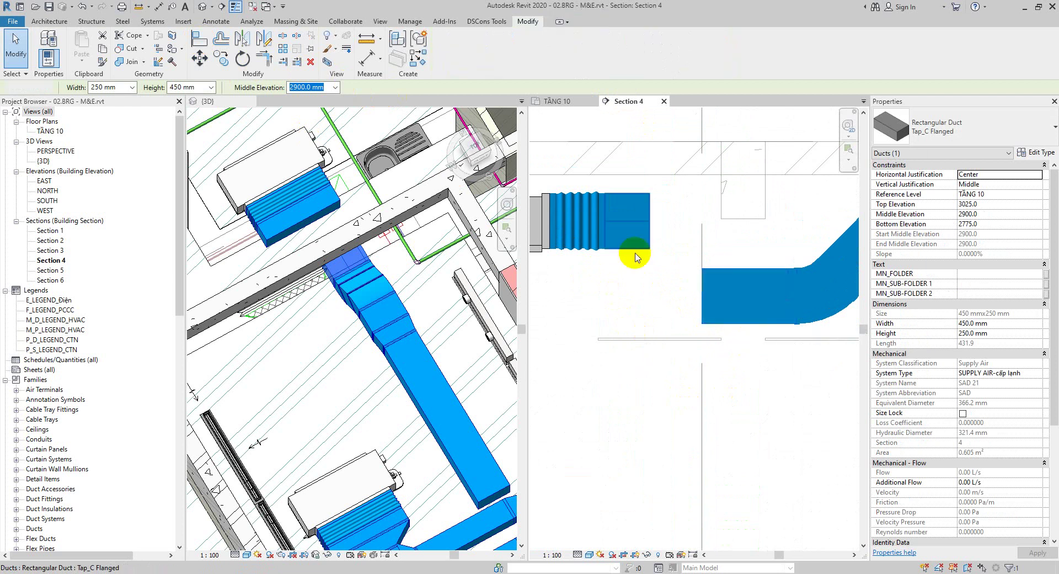
left_click(623, 242)
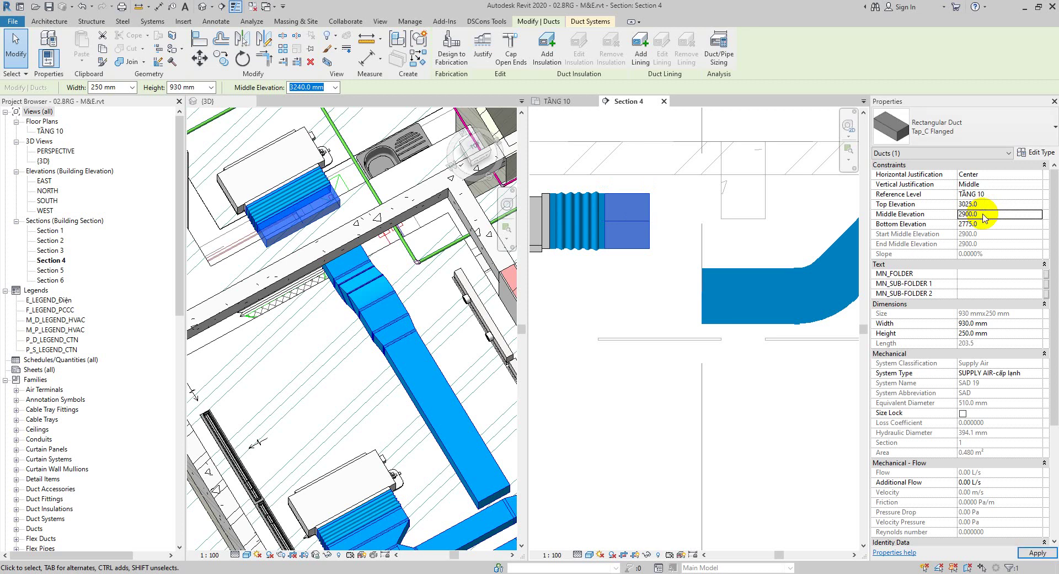
left_click(714, 410)
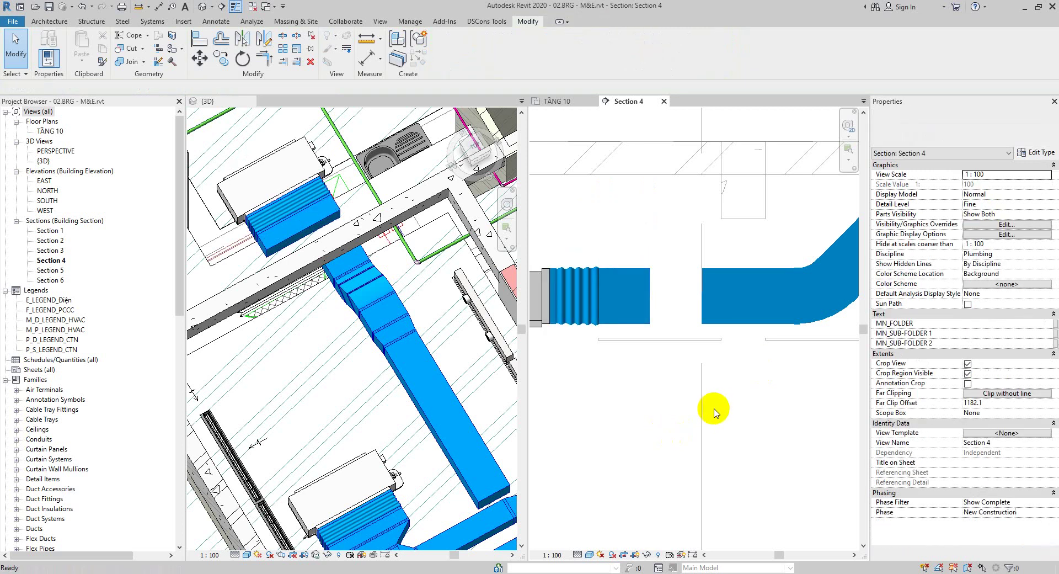
left_click(578, 105)
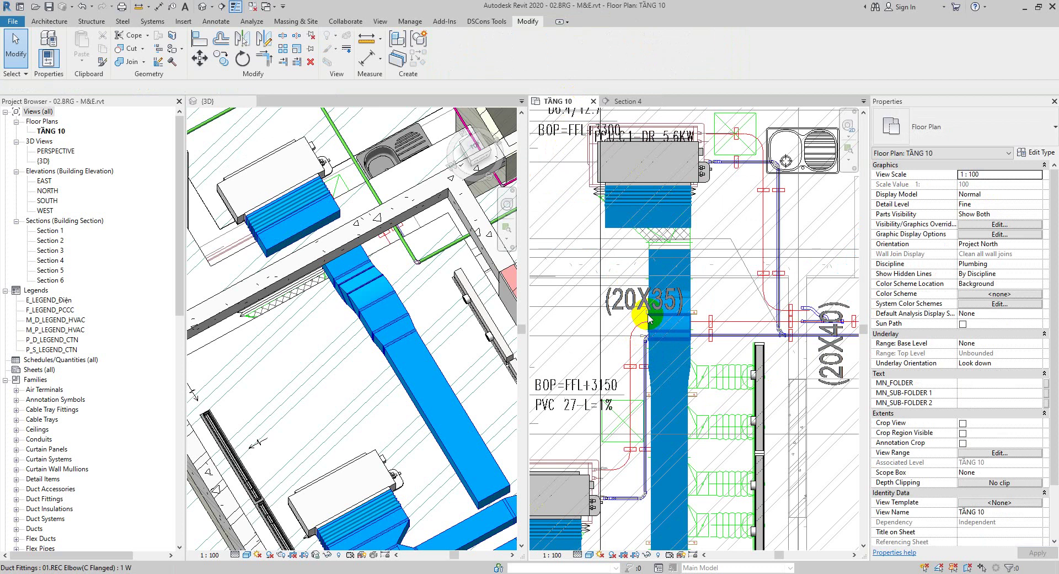
key("t")
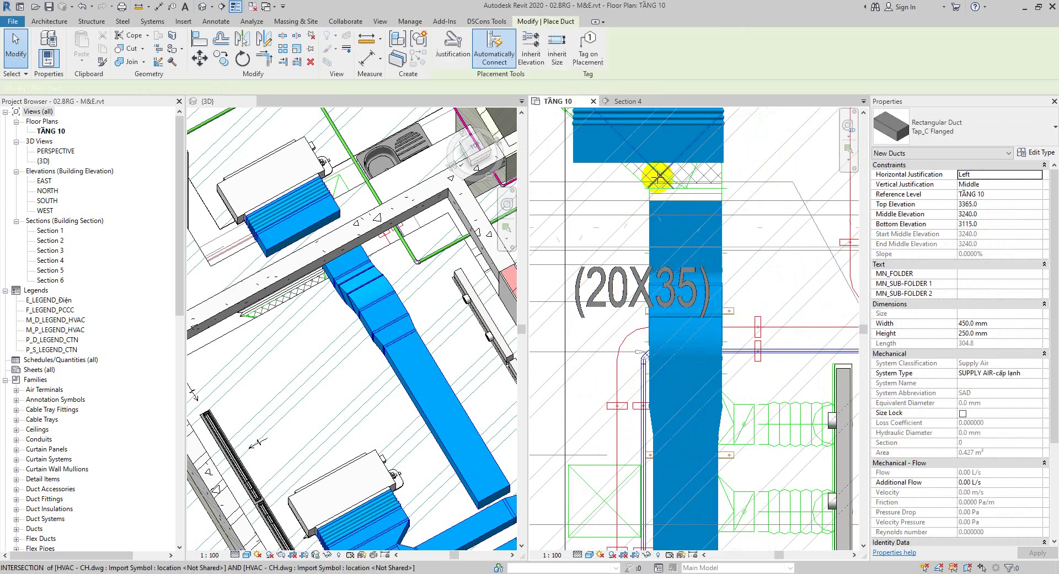
left_click(726, 162)
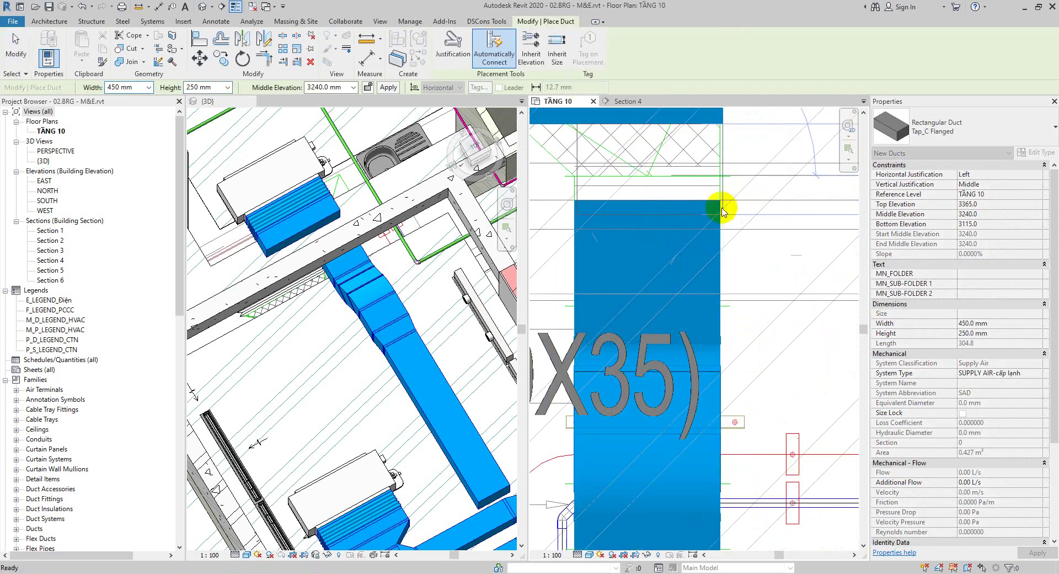
key("Escape")
key("Escape")
Align the short connector duct's side edge with the matching side edge of the lowered run
left_click(198, 39)
scroll(729, 215, "up", 3)
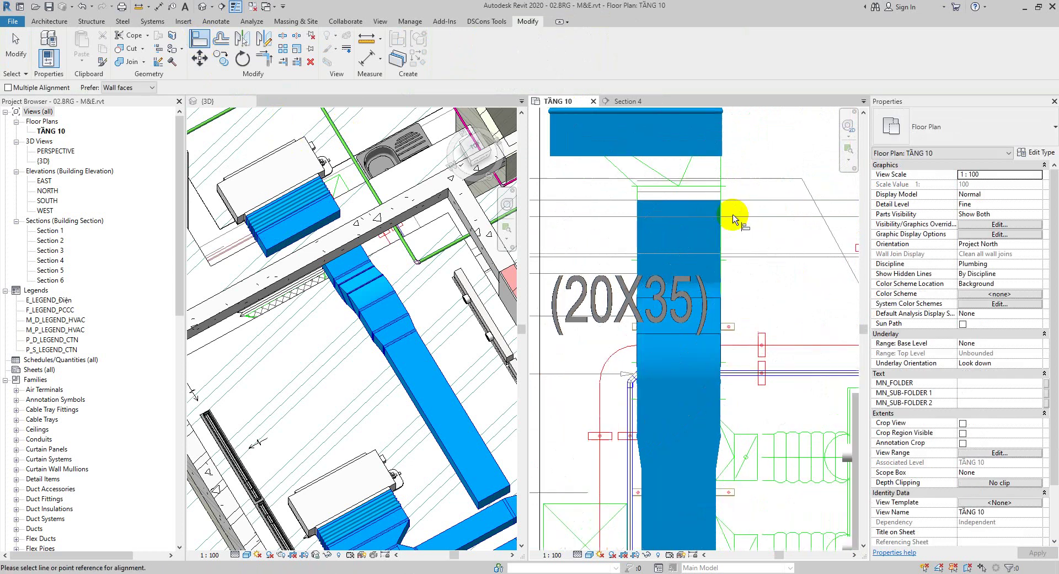
left_click(714, 257)
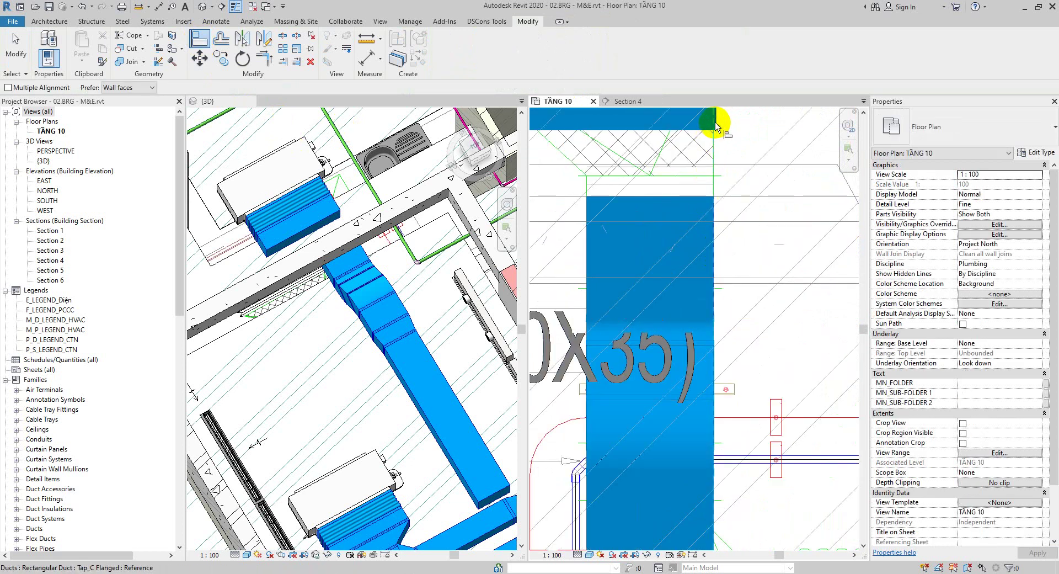
left_click(636, 223)
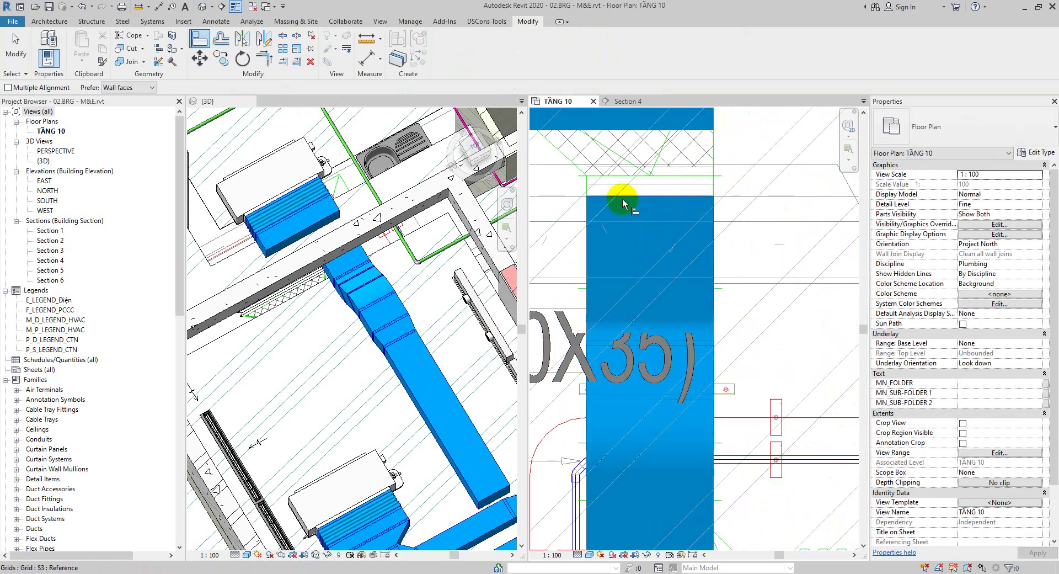
left_click(691, 148)
left_click(323, 160)
Try to draw a left-justified, 450 mm wide duct at 3240 mm elevation from the connector duct's corner to the lowered run
key("t")
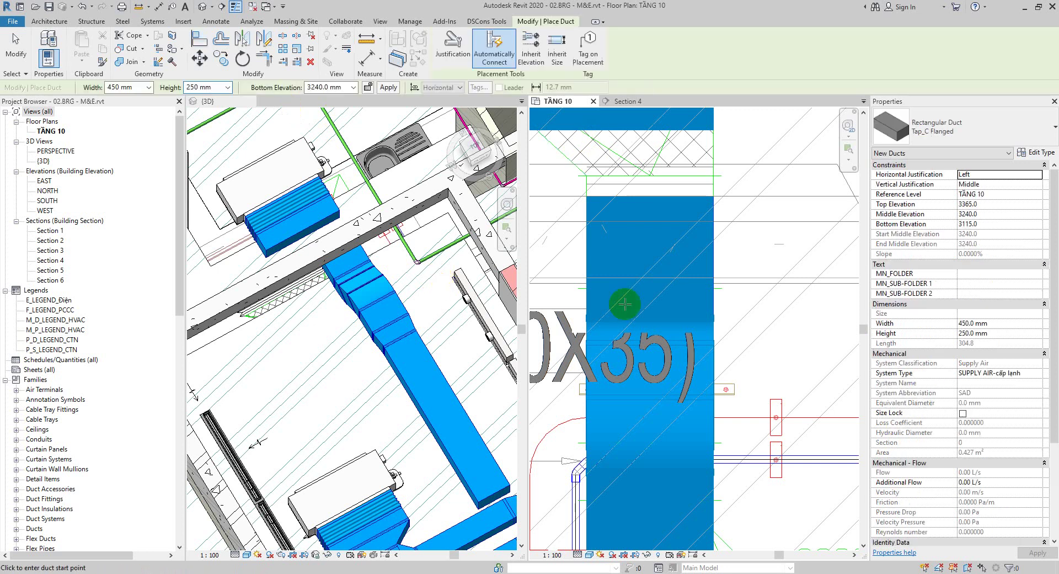
left_click(715, 146)
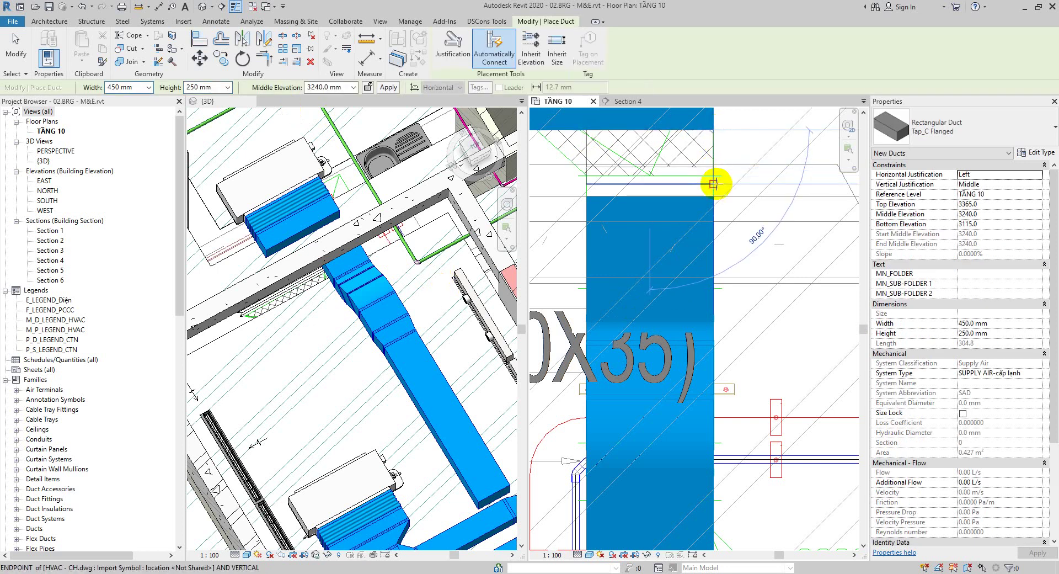
left_click(716, 195)
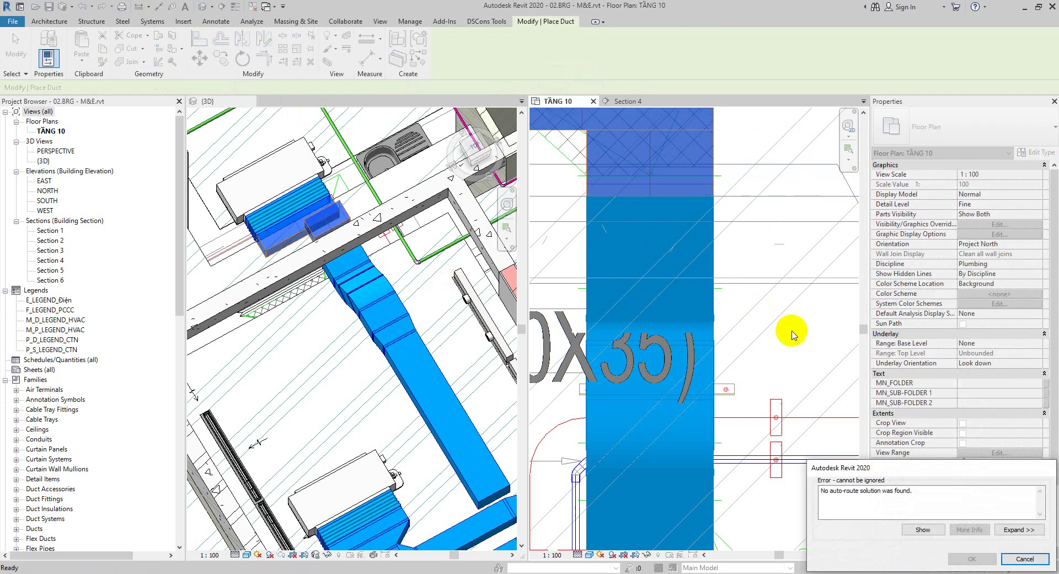
left_click(1009, 559)
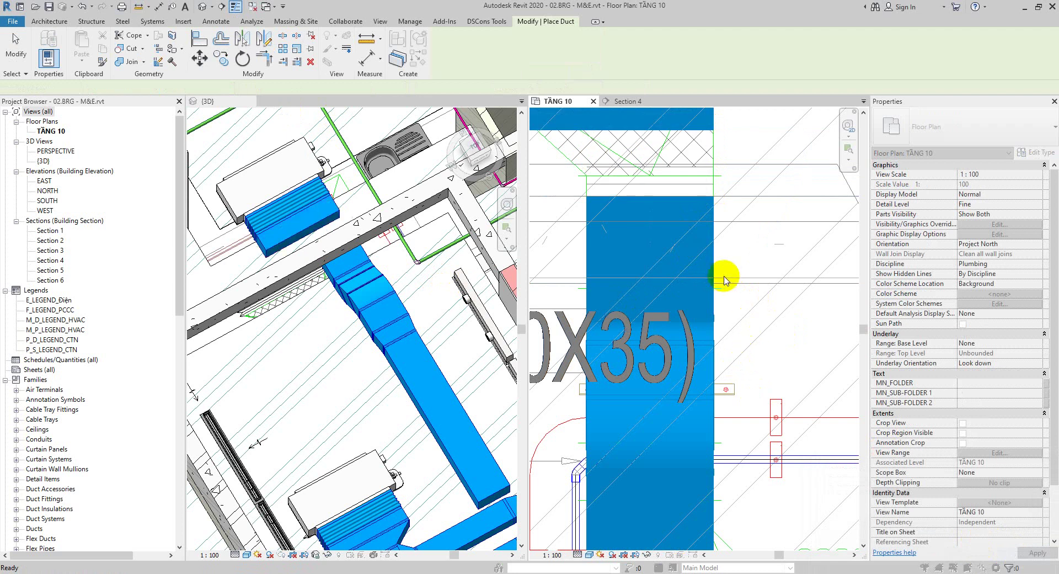
key("Escape")
Shorten the lowered run's end duct facing the connector to about 372 mm
left_click(661, 204)
scroll(679, 232, "down", 2)
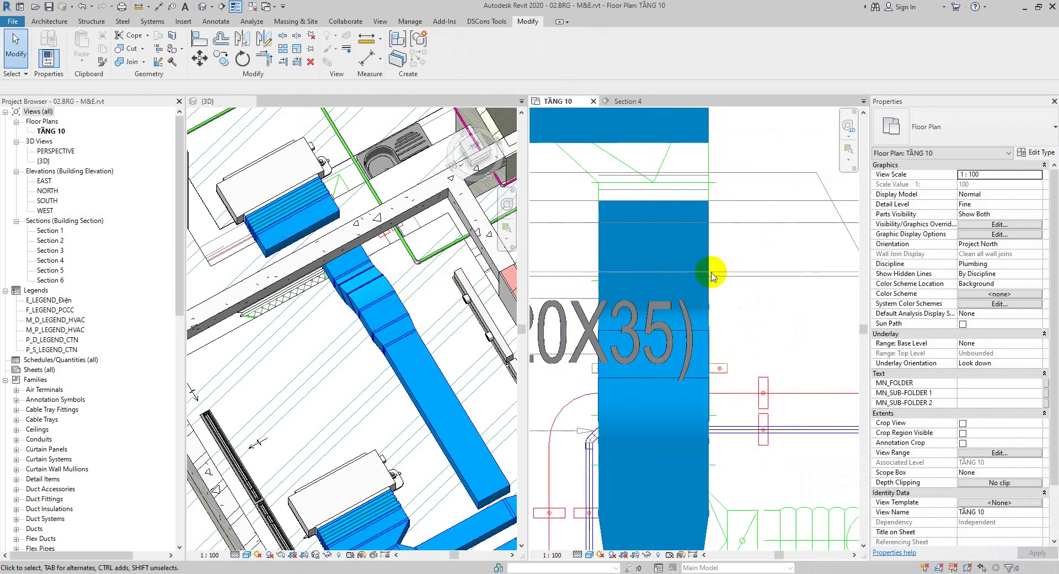
left_click(665, 221)
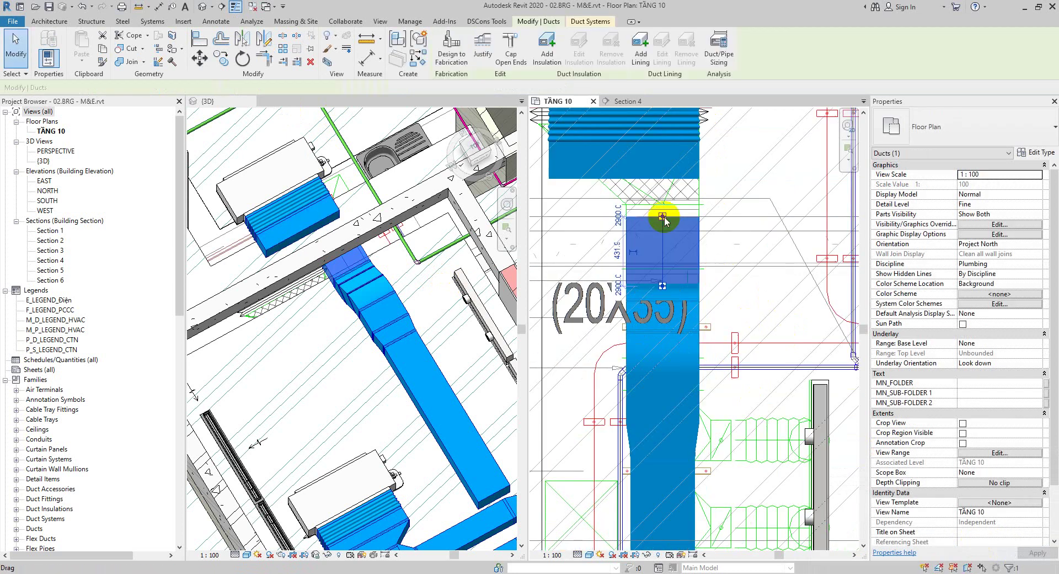
left_click(732, 228)
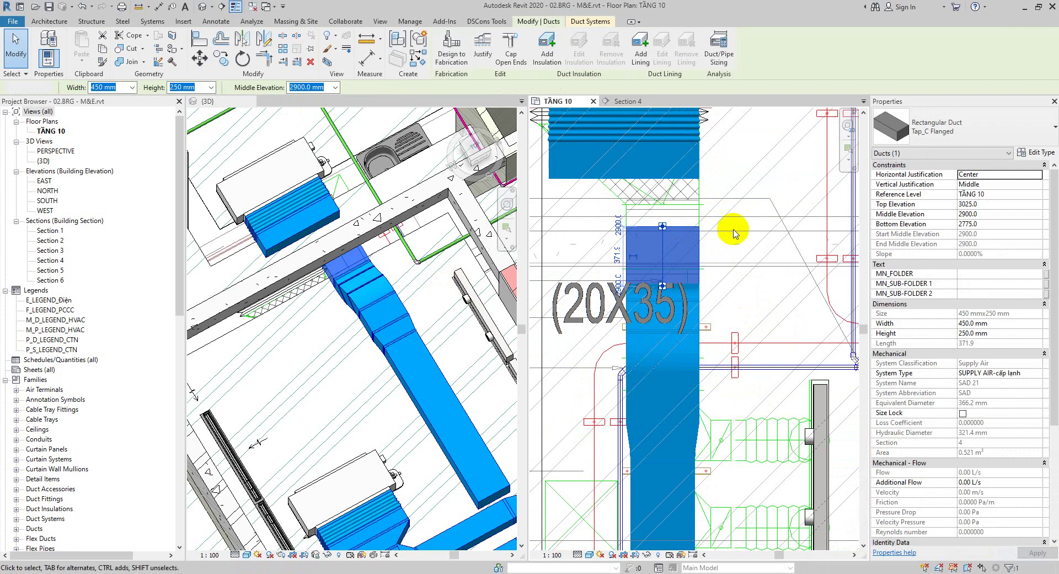
Try again to bridge the gap from the connector duct's corner to the shortened run with a left-justified, 450 mm wide duct
left_click(699, 183)
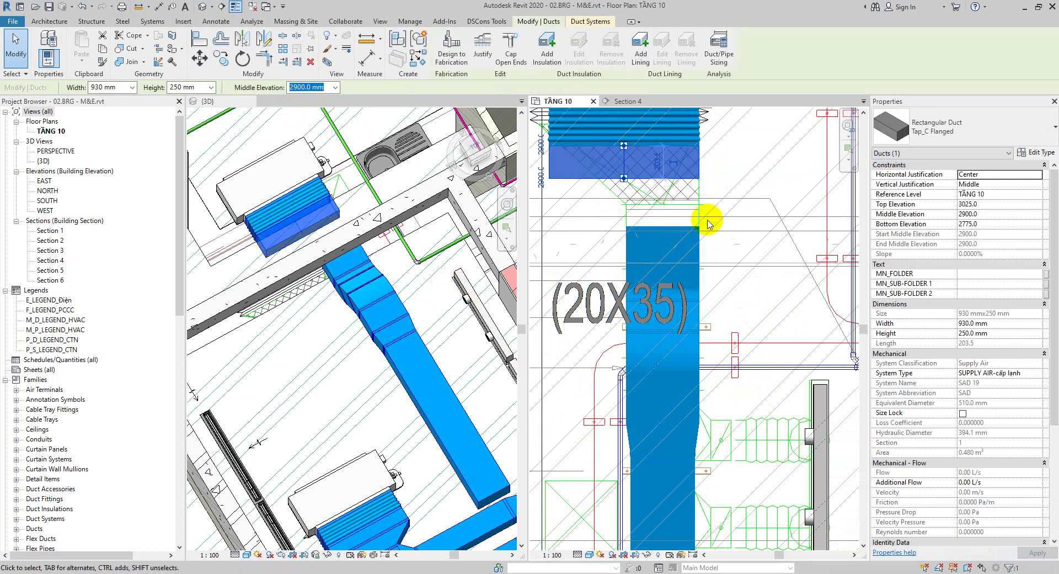
key("t")
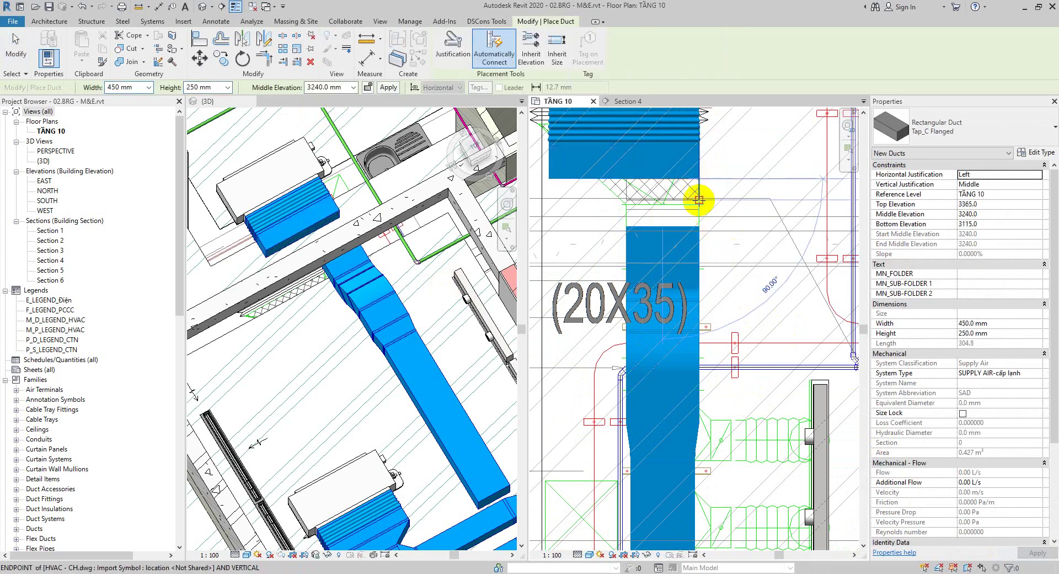
left_click(699, 200)
left_click(699, 226)
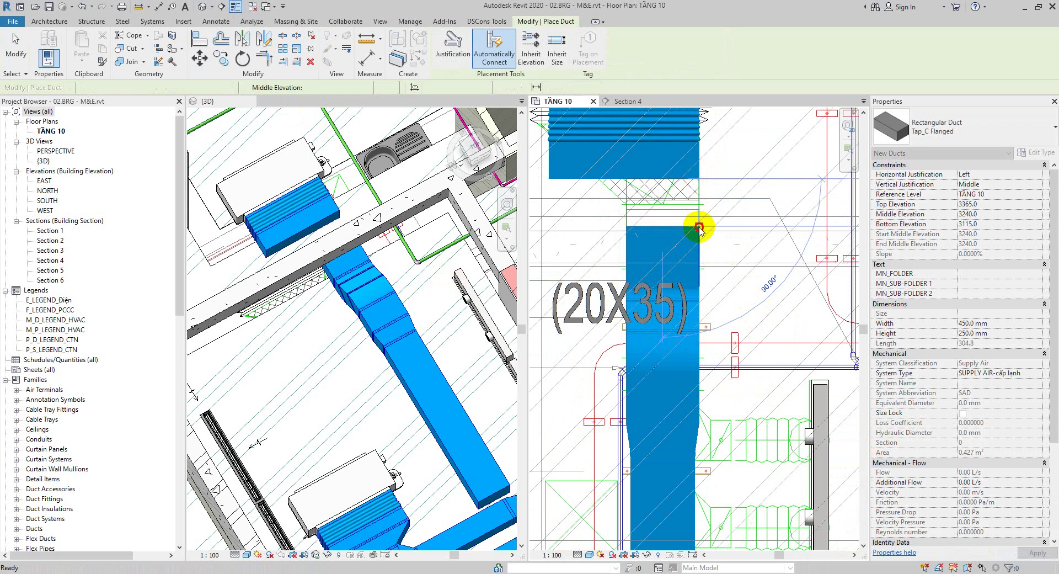
key("Escape")
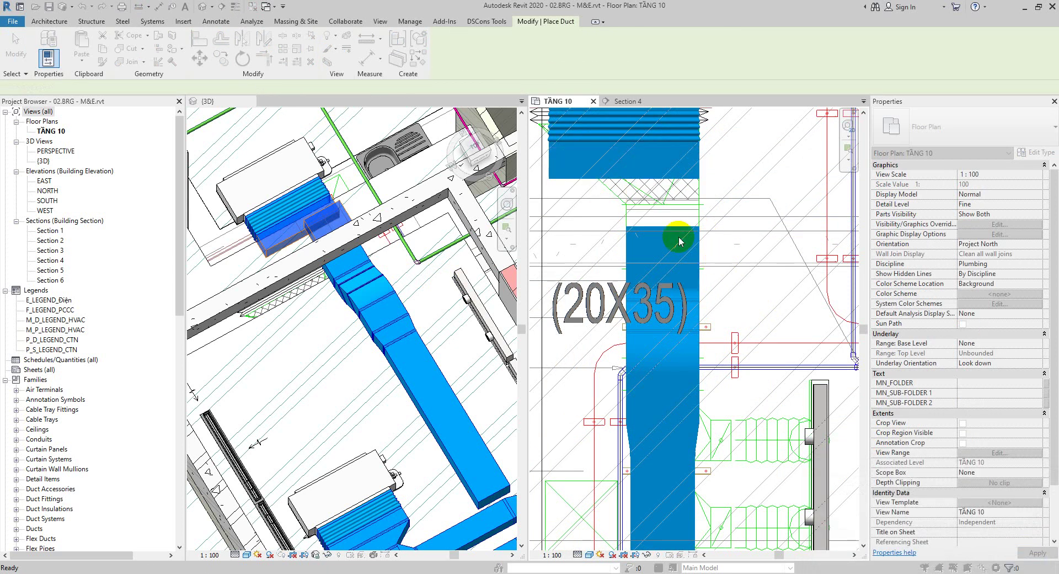
key("Escape")
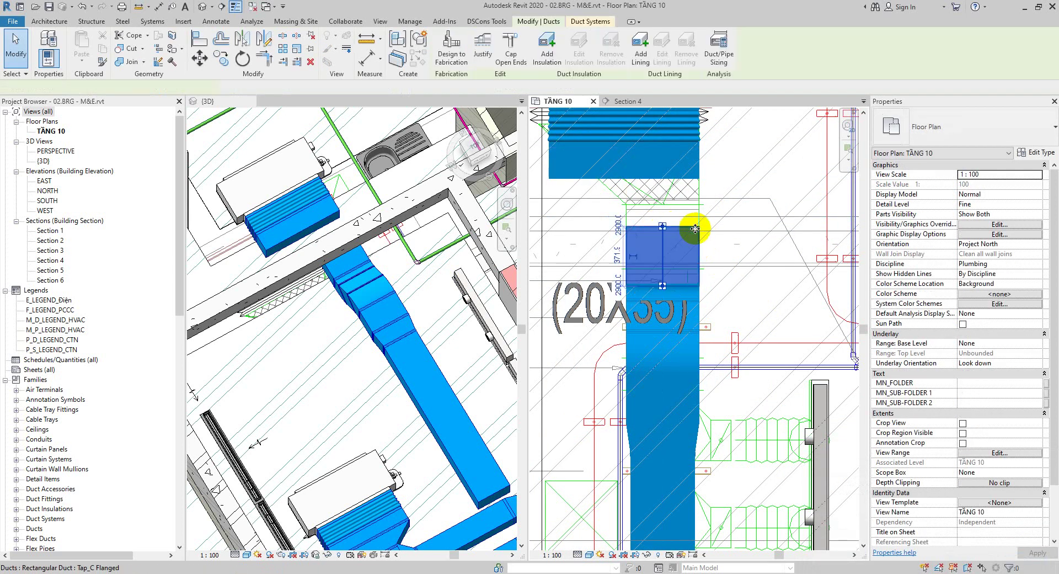
Try to draw a duct from the lowered run's open end to the short connector duct's edge
left_click(662, 228)
right_click(662, 226)
left_click(696, 275)
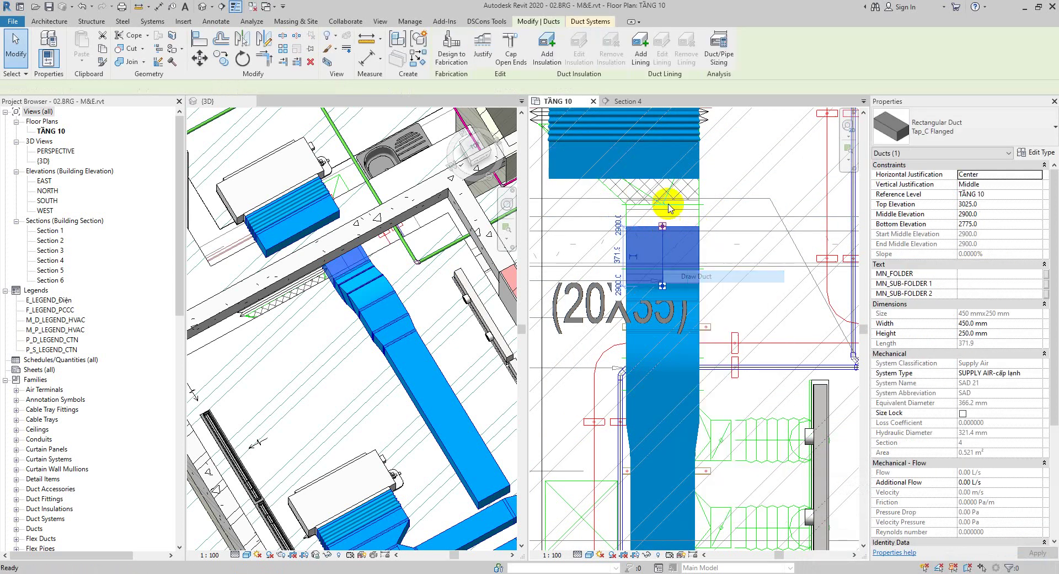
left_click(659, 178)
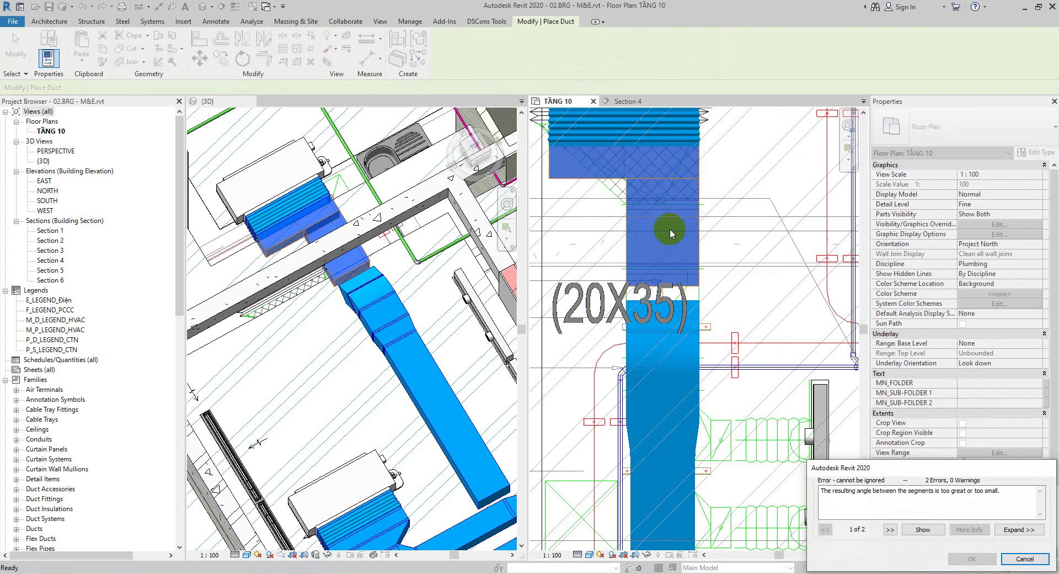
key("Escape")
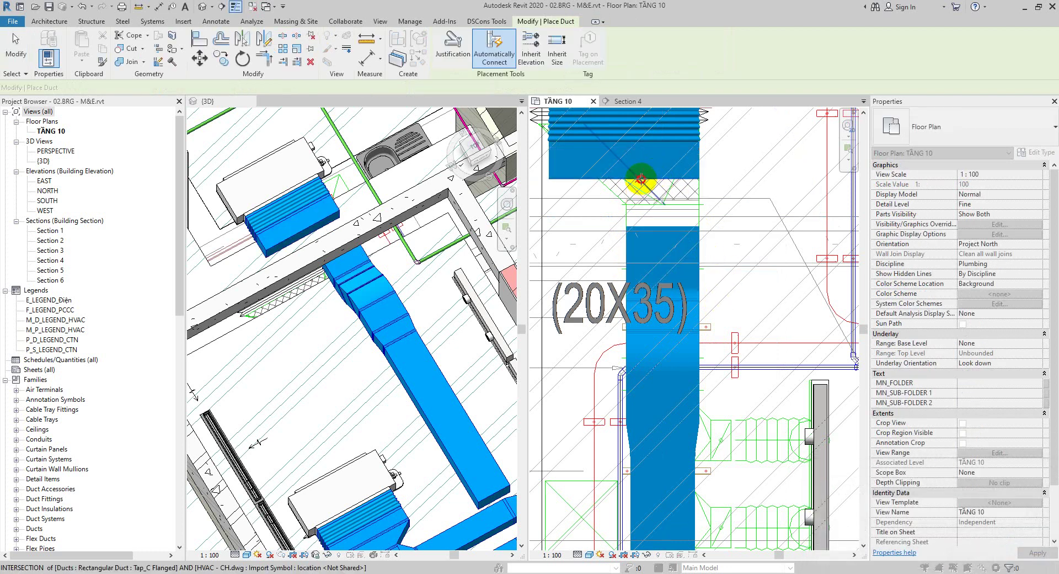
key("Escape")
left_click(623, 178)
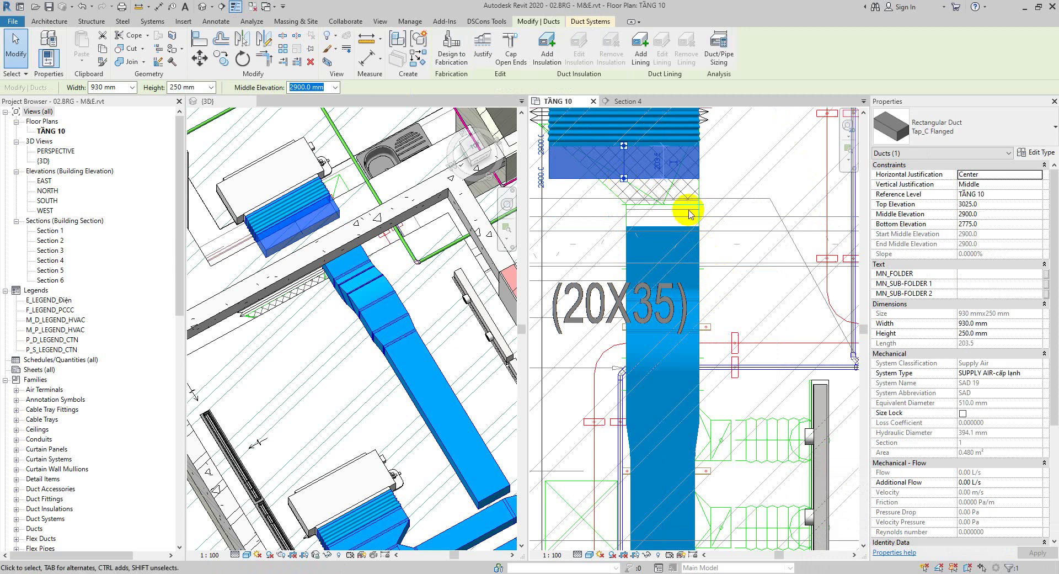
key("Escape")
key("d")
key("t")
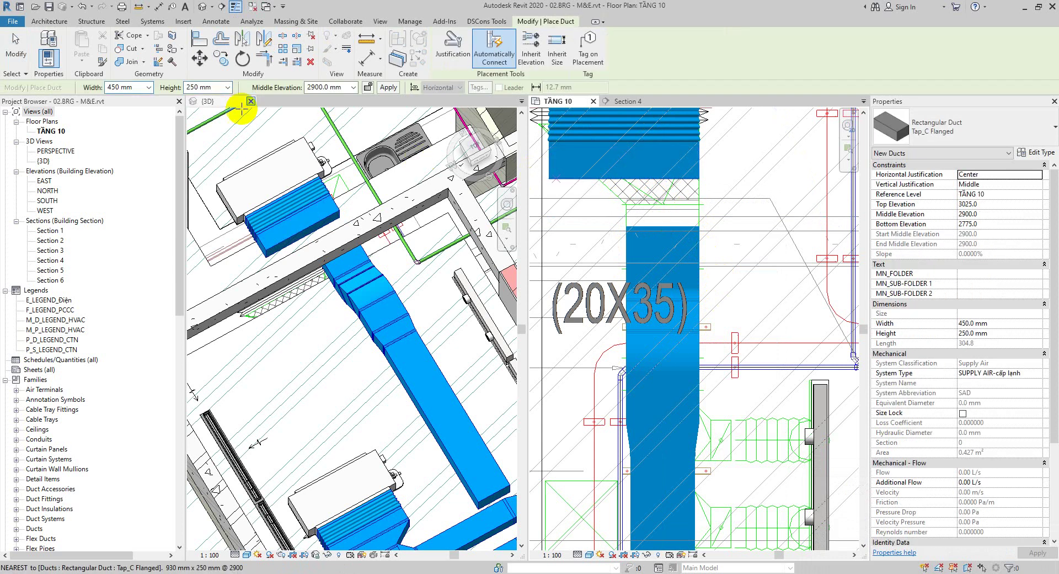
left_click(150, 87)
key("Escape")
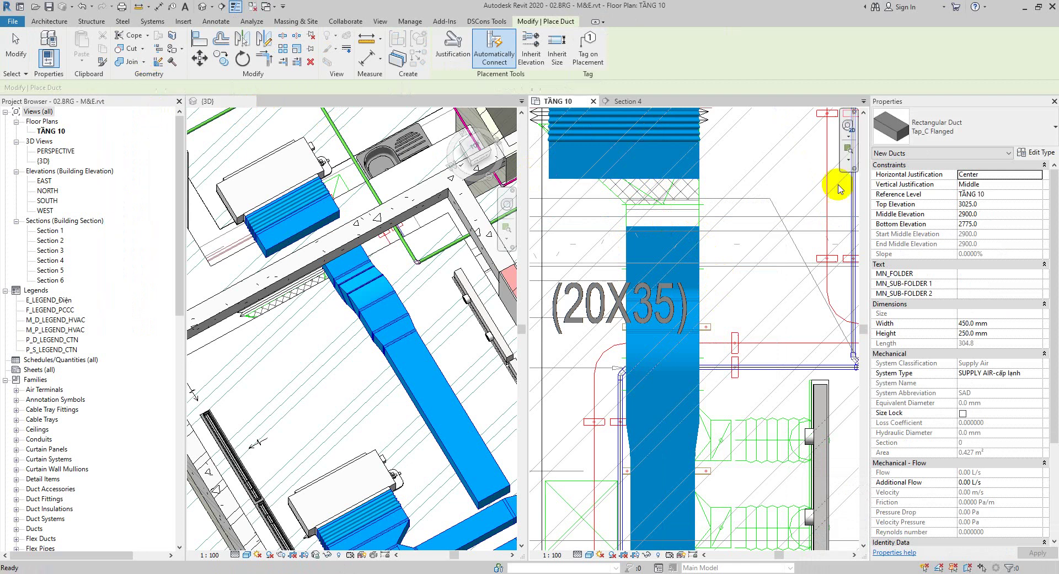
key("Escape")
Extend the fan coil unit's connector duct from its corner with a short left-justified duct, 930 mm wide at 2900 mm elevation
left_click(683, 181)
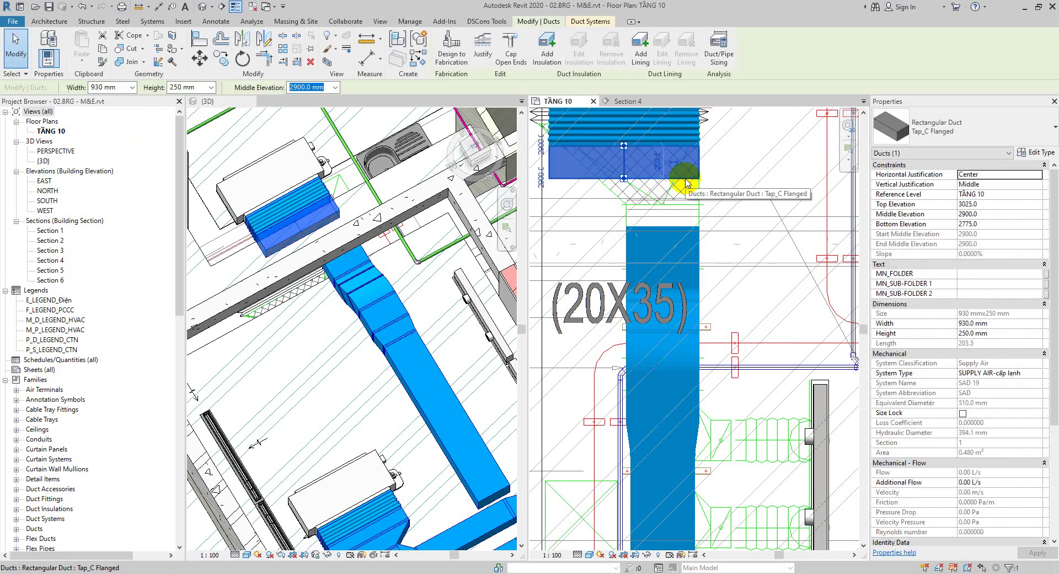
key("Escape")
key("d")
key("t")
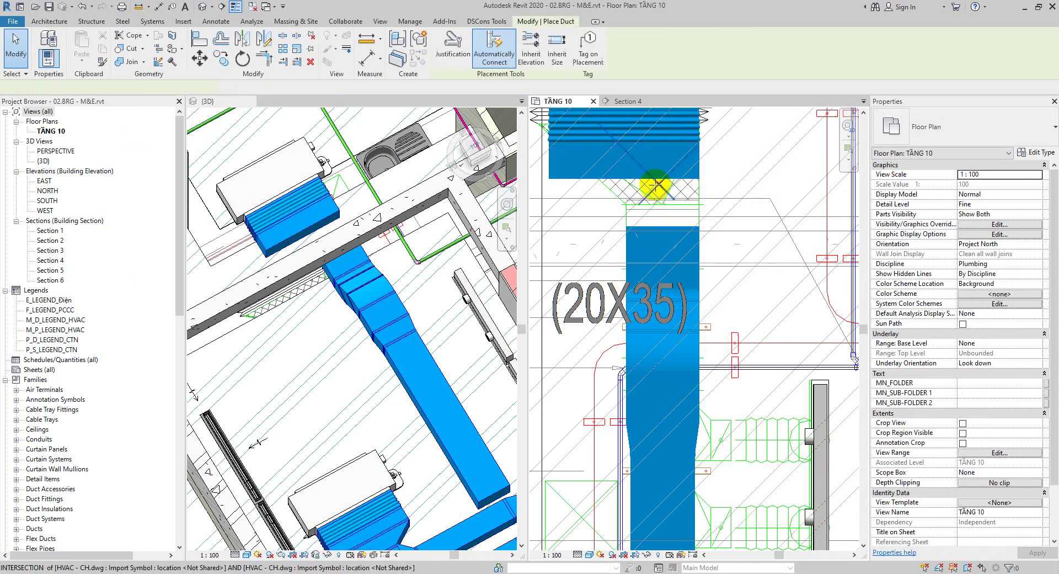
left_click(699, 178)
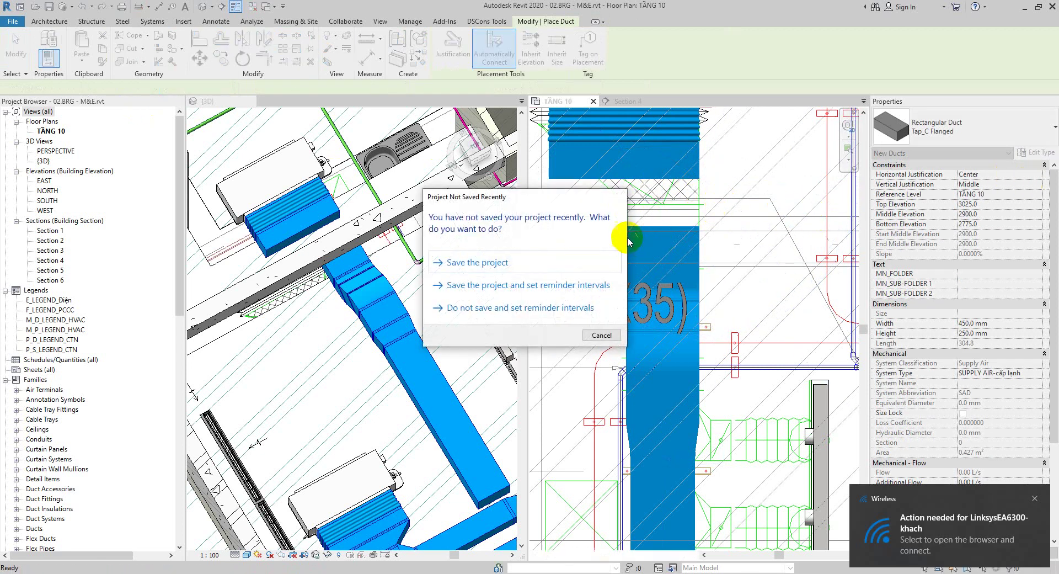
key("Escape")
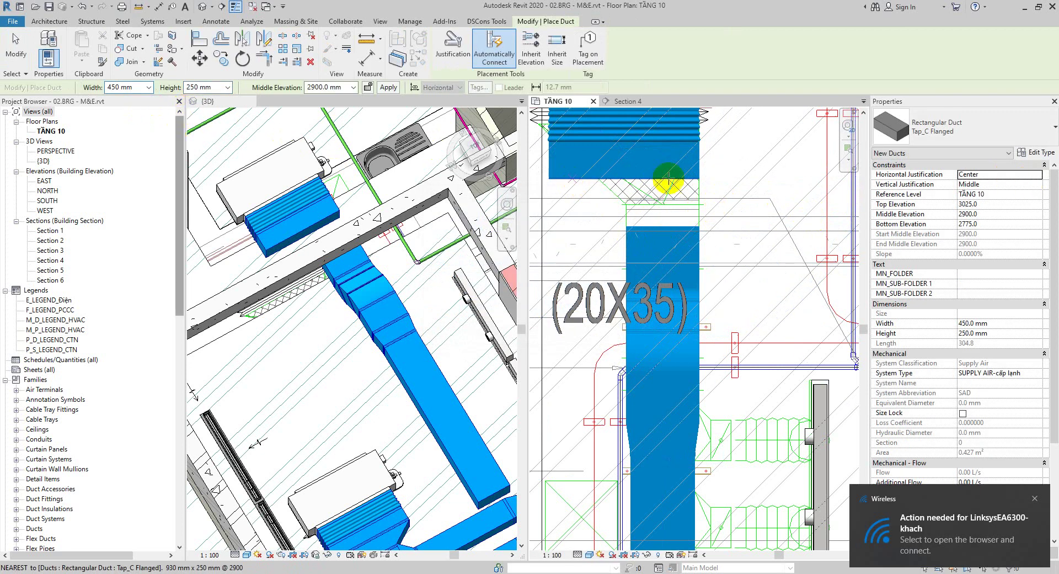
left_click(1004, 174)
left_click(1039, 176)
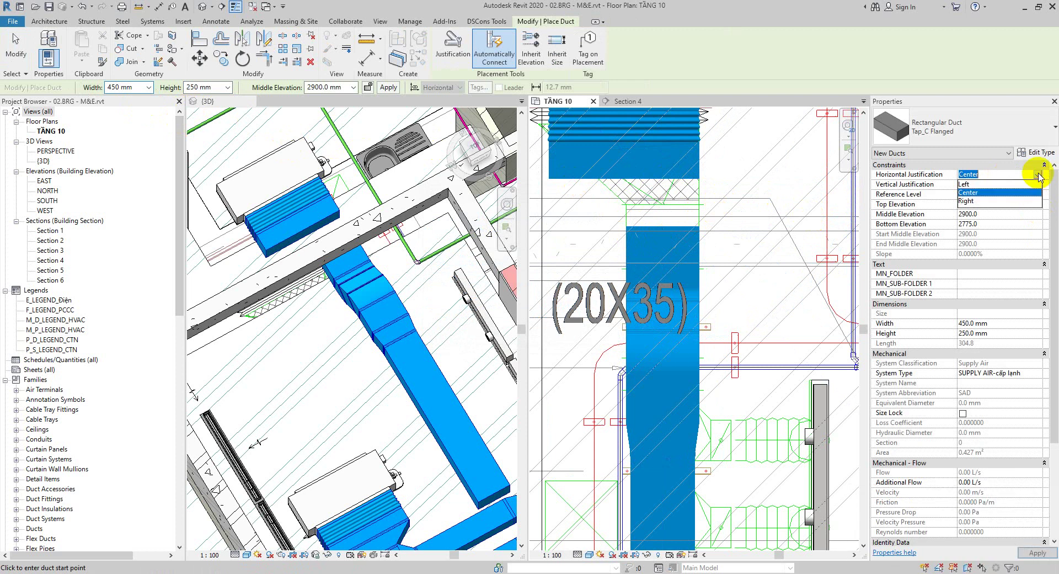
left_click(971, 185)
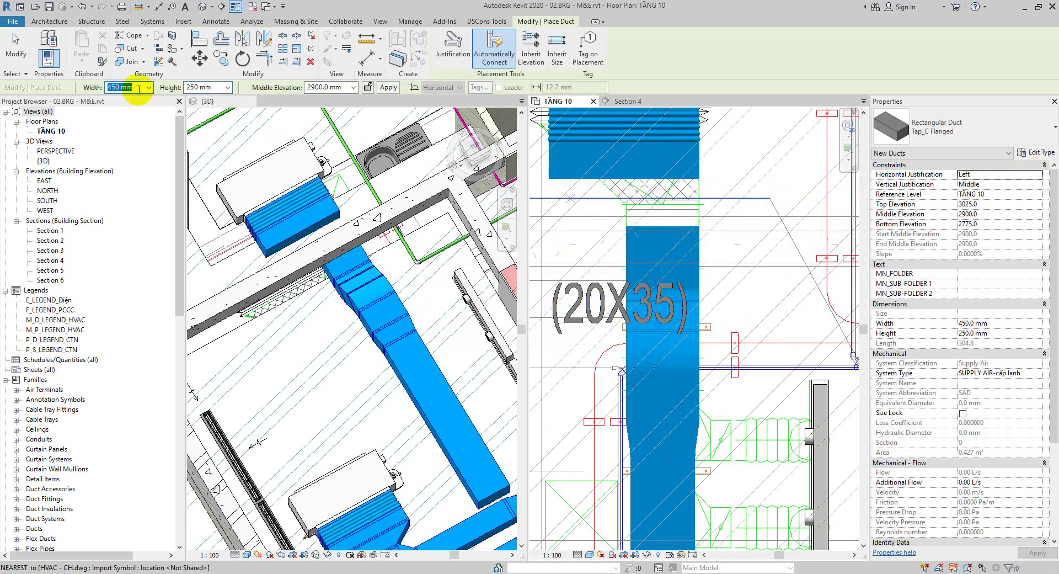
left_click(135, 90)
type("930")
key("Return")
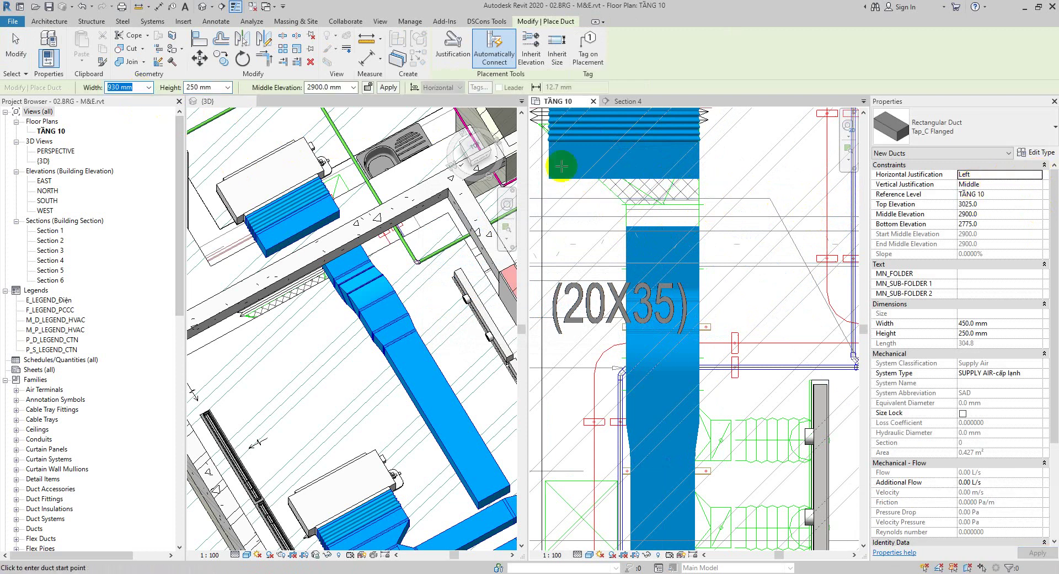
left_click(698, 188)
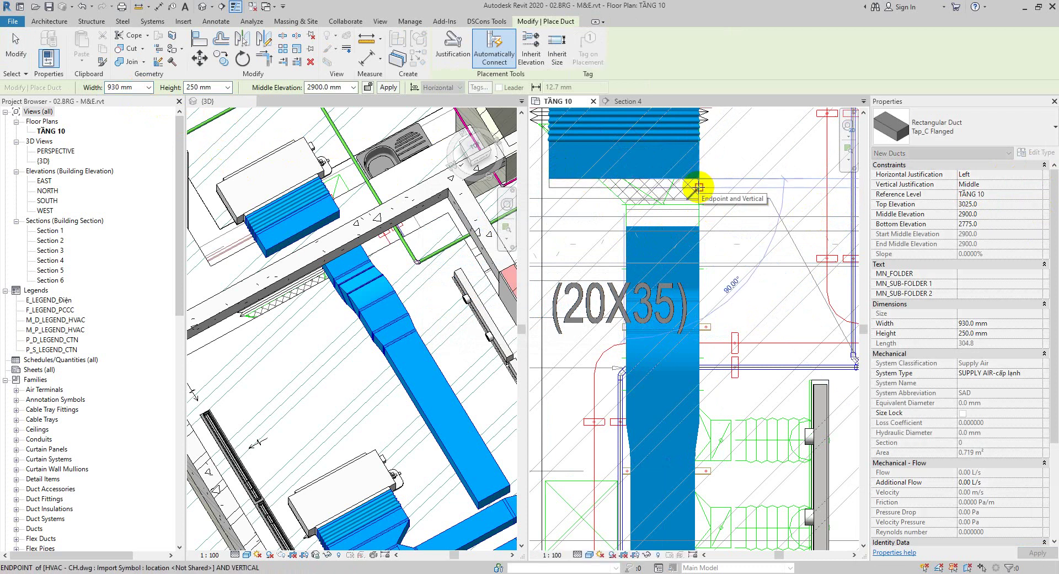
scroll(698, 187, "up", 3)
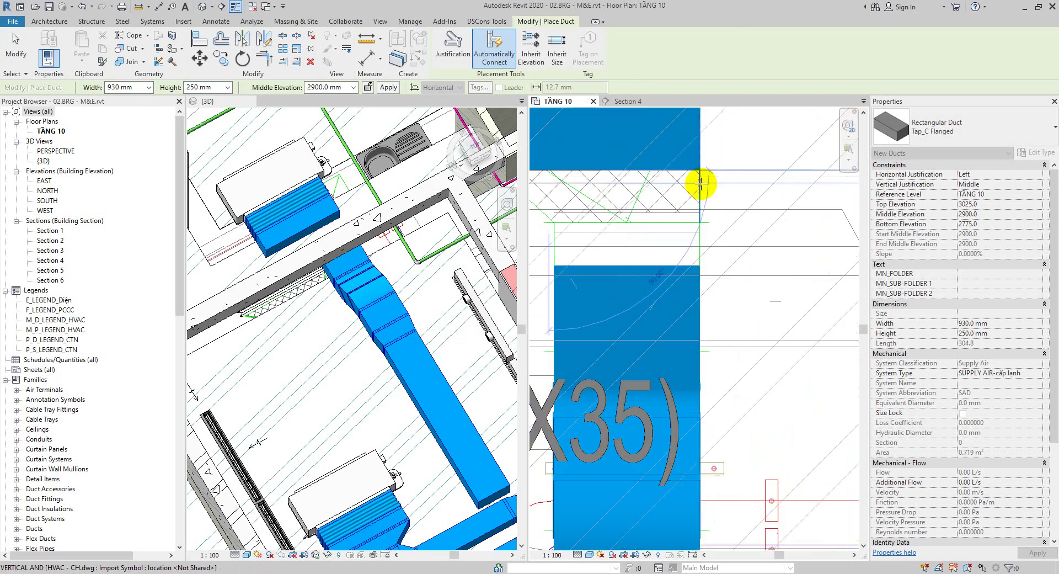
left_click(698, 188)
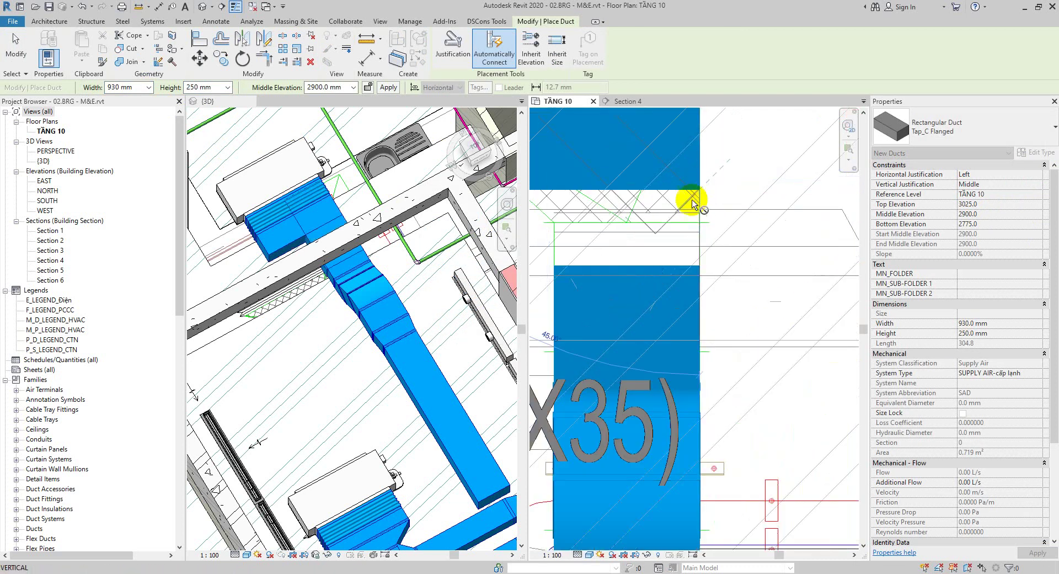
Reduce the width to 450 mm and continue the duct from the short extension to the lowered run's open end
left_click(148, 90)
scroll(124, 221, "up", 5)
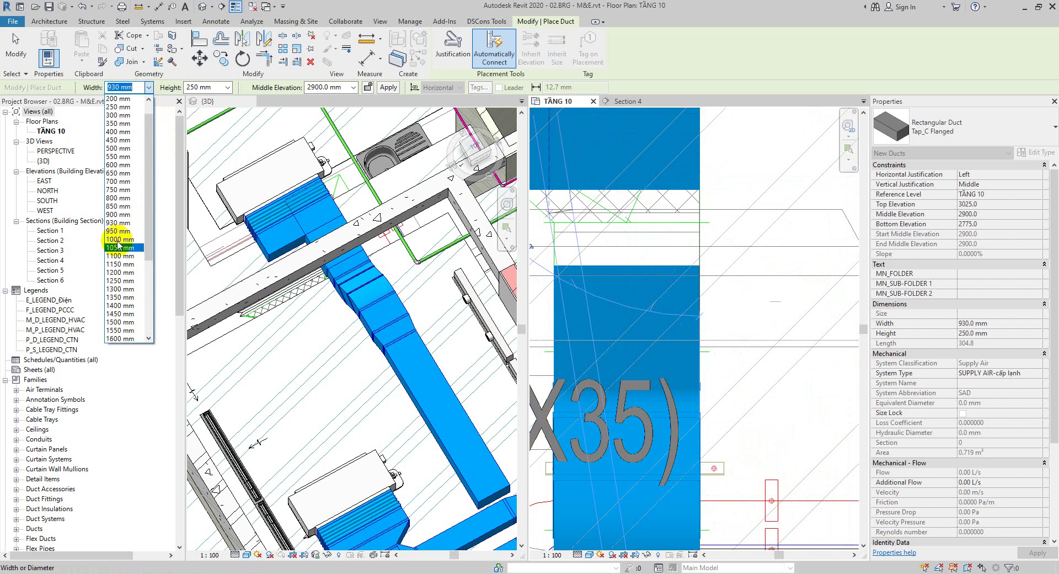
left_click(118, 140)
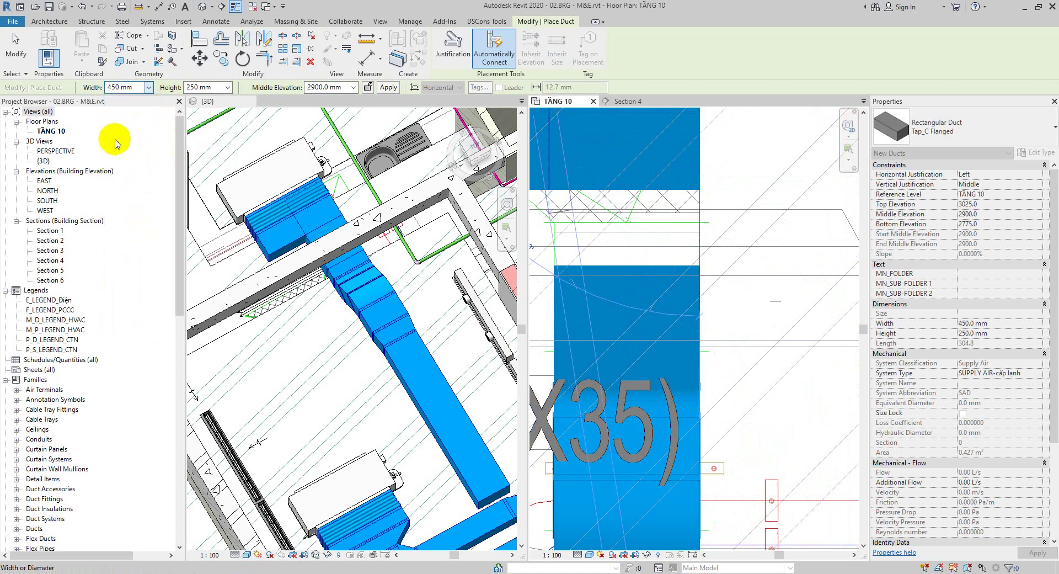
left_click(699, 264)
key("Escape")
key("Escape")
scroll(709, 342, "down", 3)
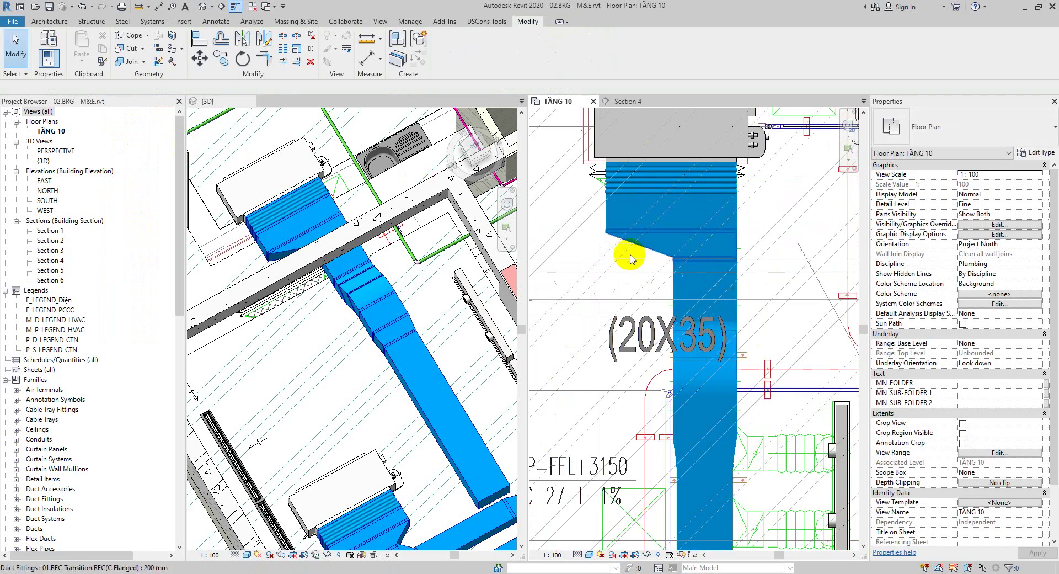
Nudge the new 930-to-450 mm transition closer to the fan coil unit
left_click(613, 235)
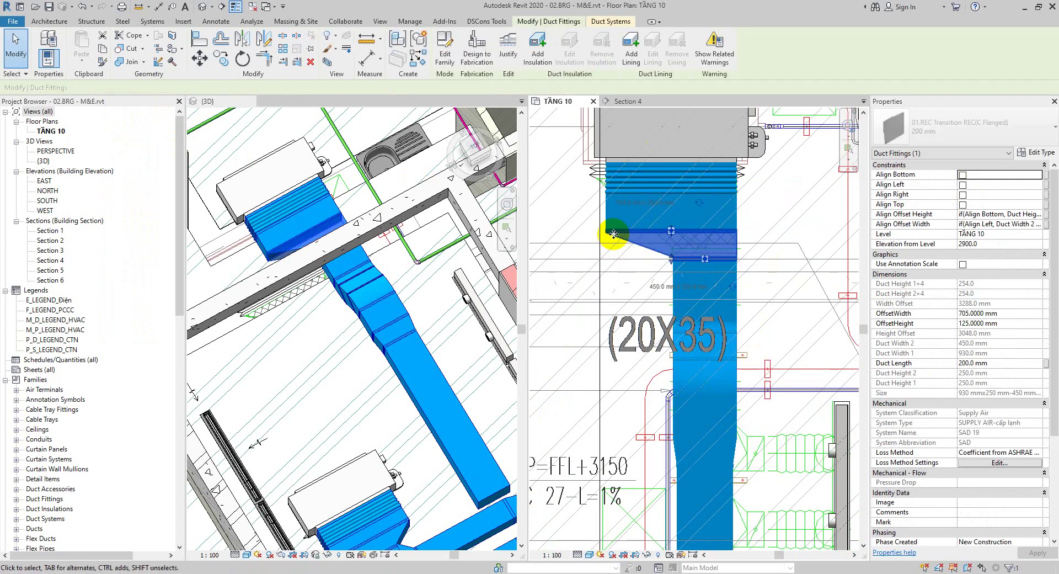
key("Up")
key("Up")
key("Up")
key("Up")
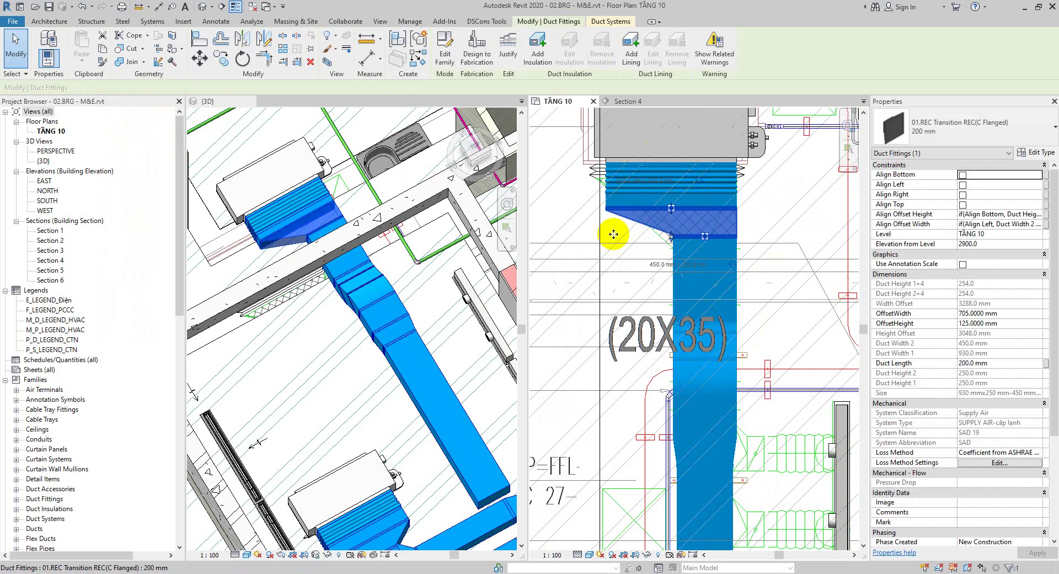
key("Up")
key("Up")
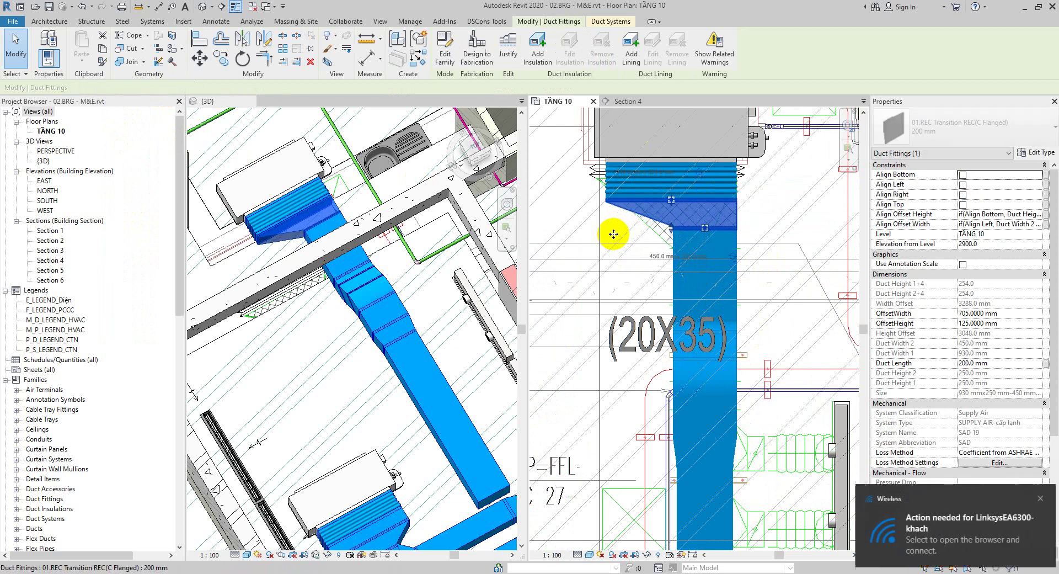
key("Escape")
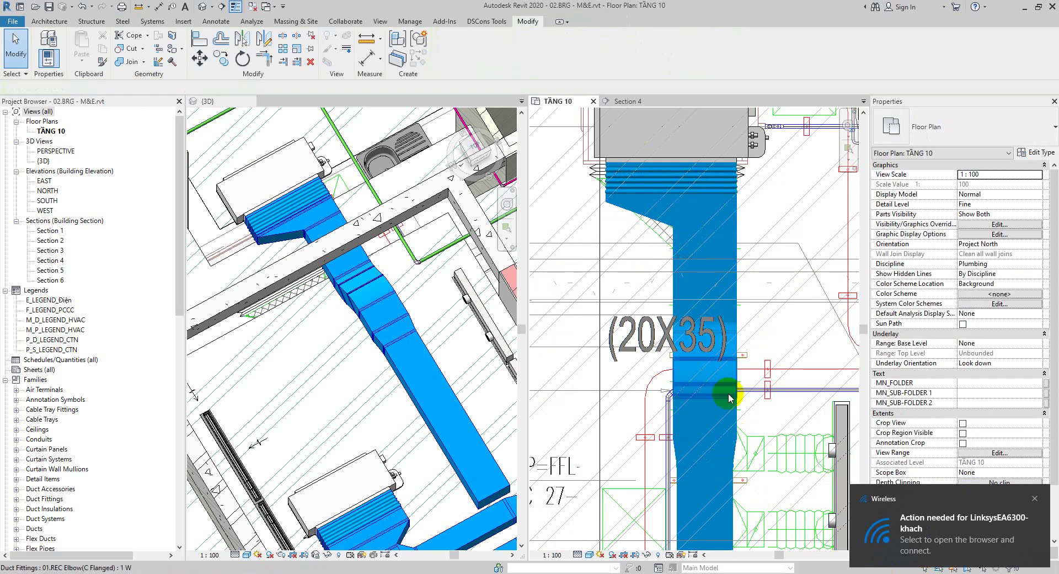
left_click(1035, 499)
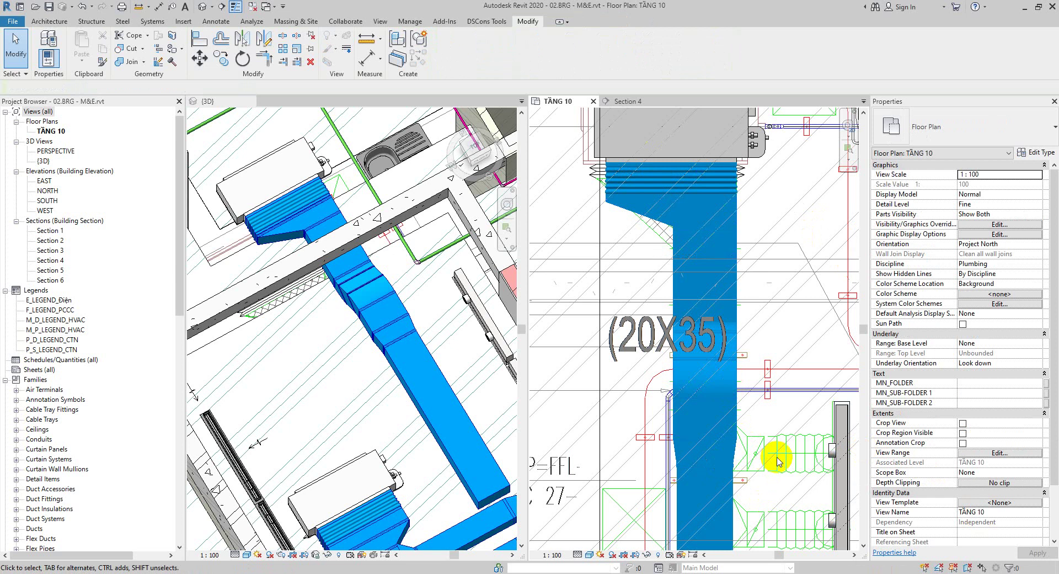
In Section 4, nudge the fan coil unit with its connector, transition, duct and elbow upward toward the higher duct run
scroll(776, 456, "down", 3)
scroll(667, 293, "down", 2)
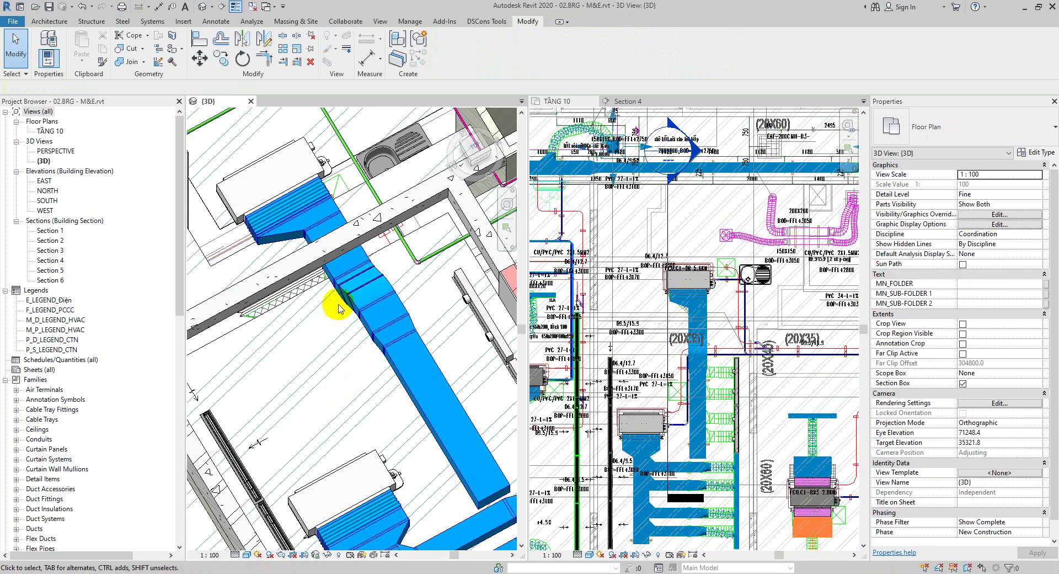
left_click(629, 102)
scroll(711, 292, "down", 3)
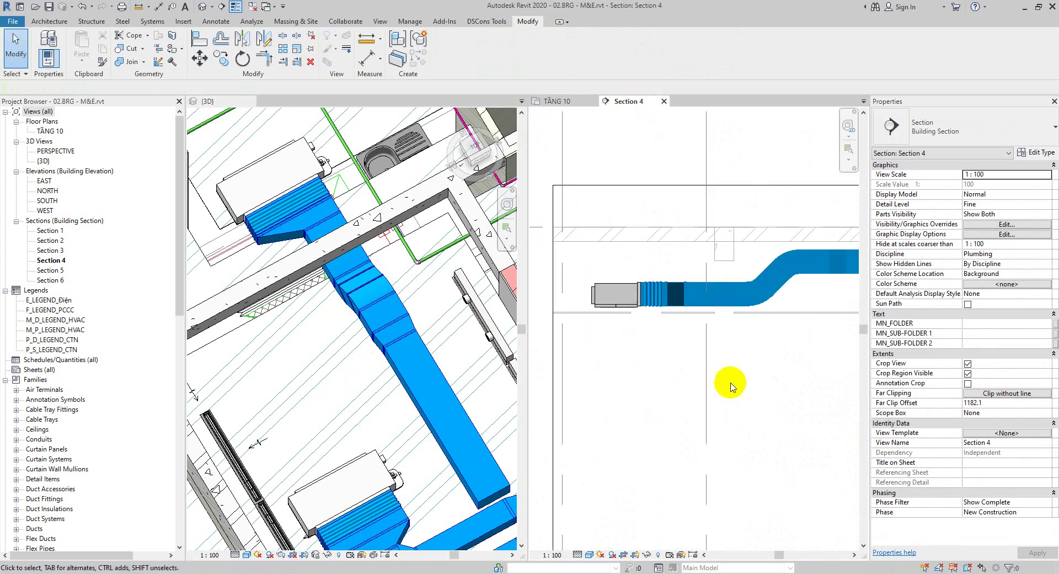
left_click_drag(576, 348, 775, 327)
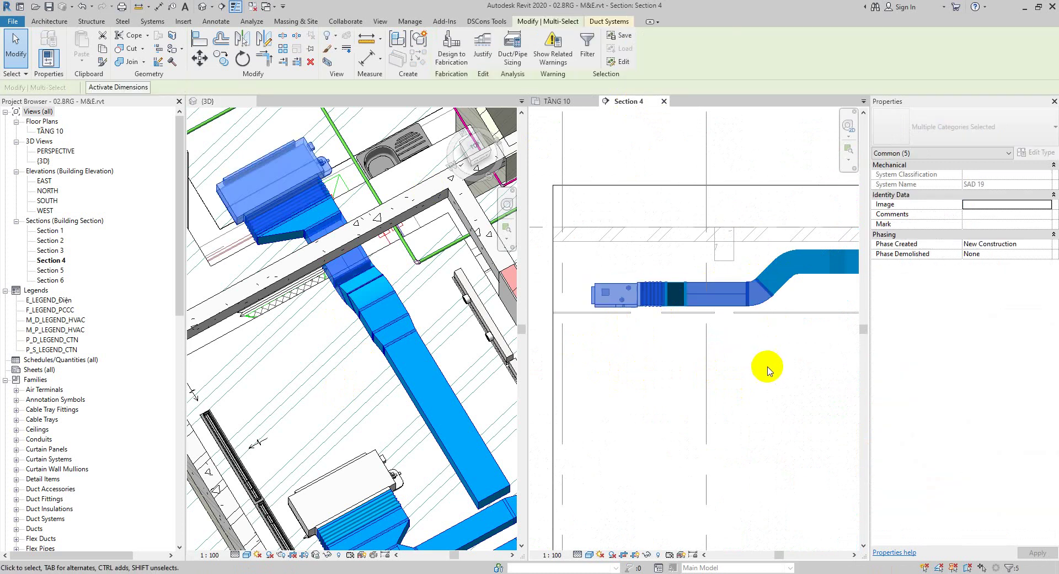
key("Up")
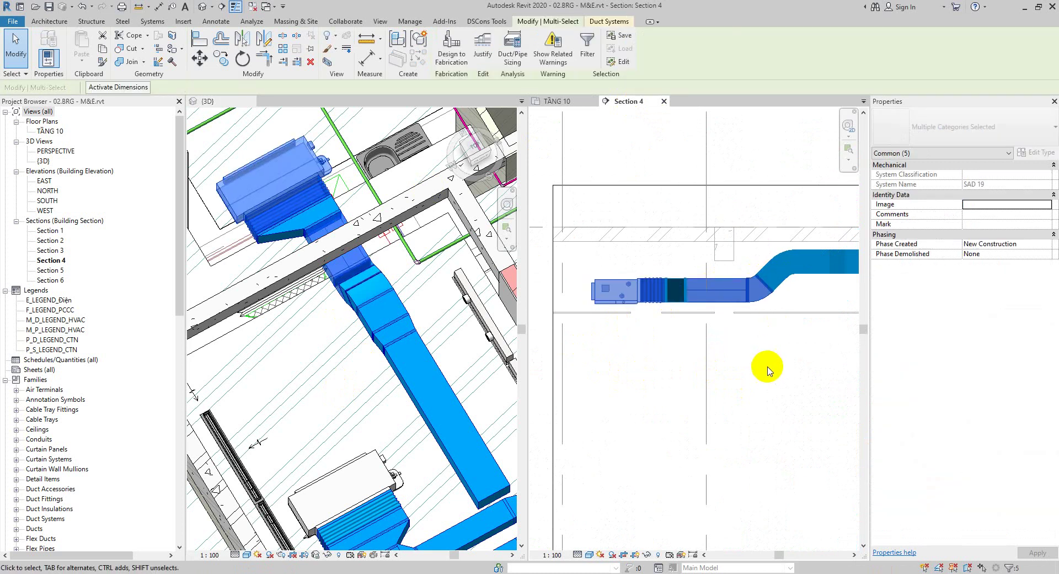
key("Up")
key("Up")
key("Up")
key("Up")
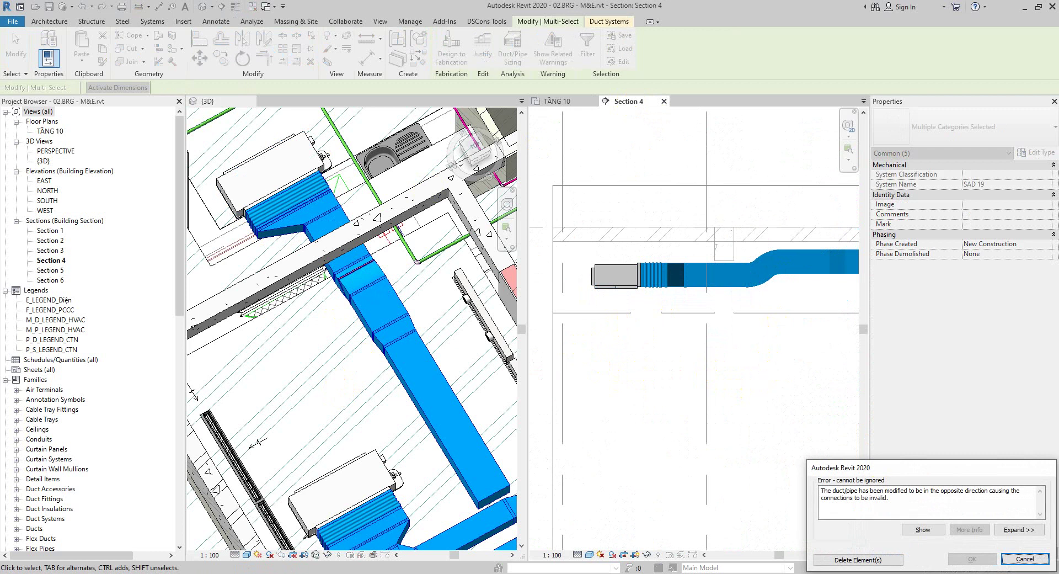
left_click(1022, 559)
scroll(780, 331, "down", 3)
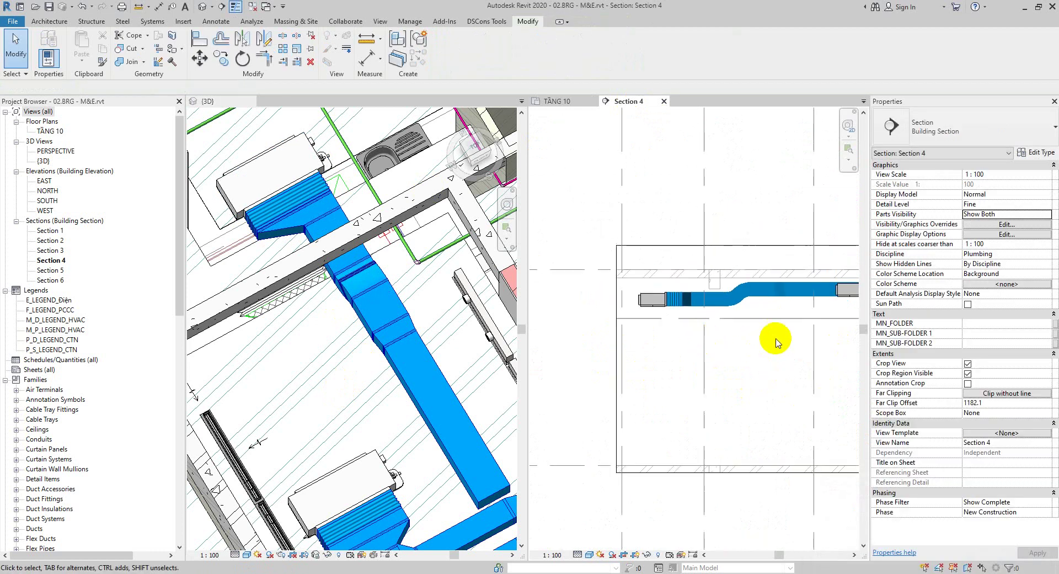
Examine the duct run beside the linear diffusers on TẦNG 10 and check the middle elevation of its 400 mm wide end duct
left_click(577, 101)
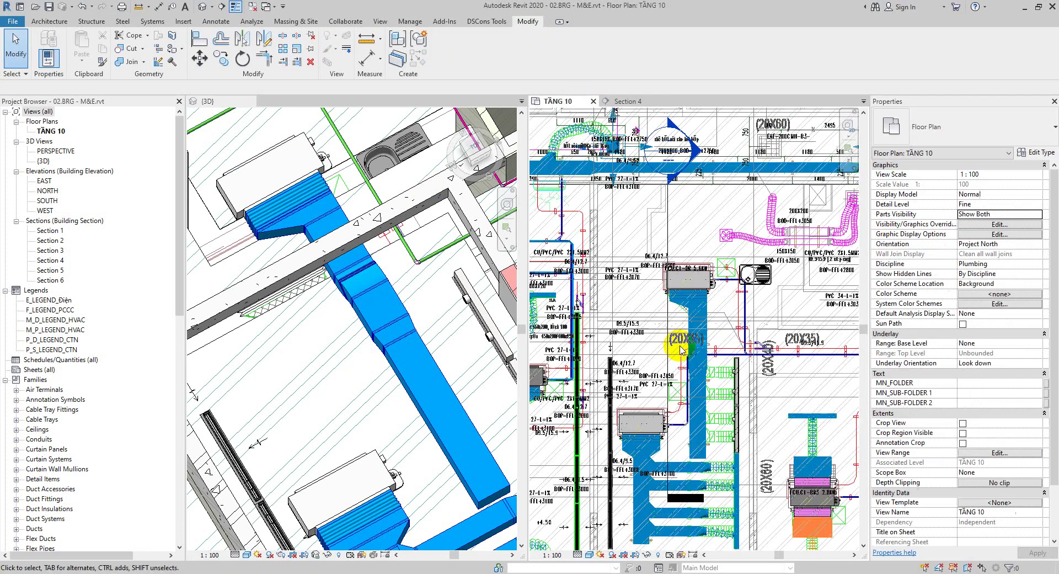
middle_click_drag(364, 298, 383, 371, "shift")
left_click(296, 352)
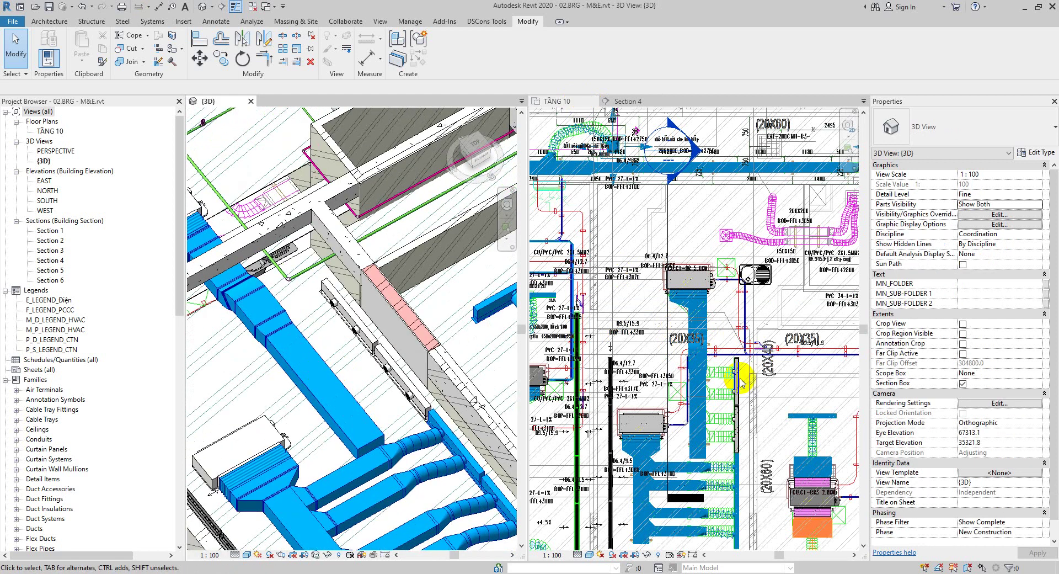
left_click(755, 396)
scroll(740, 420, "up", 6)
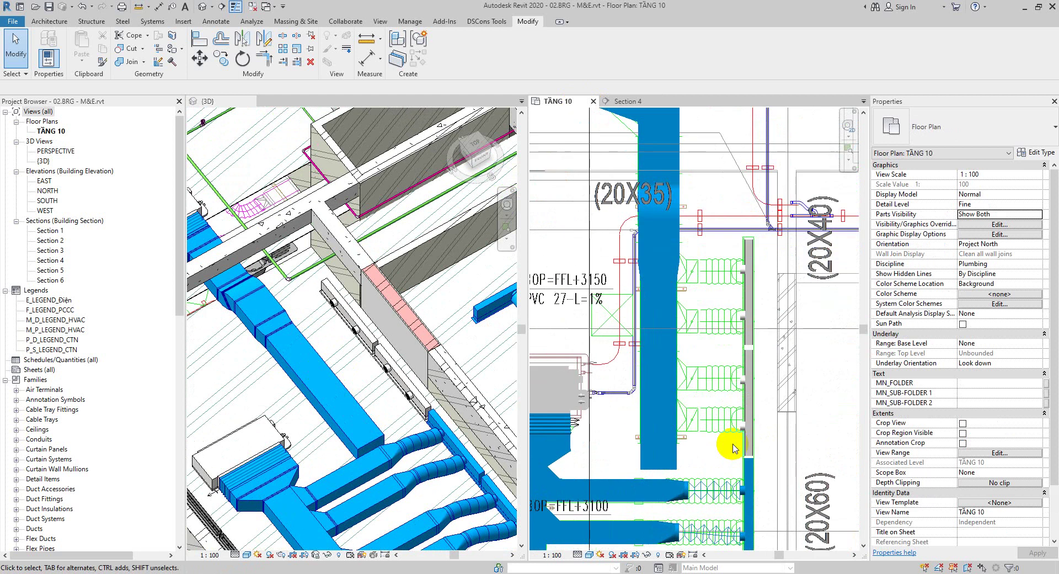
scroll(783, 403, "up", 2)
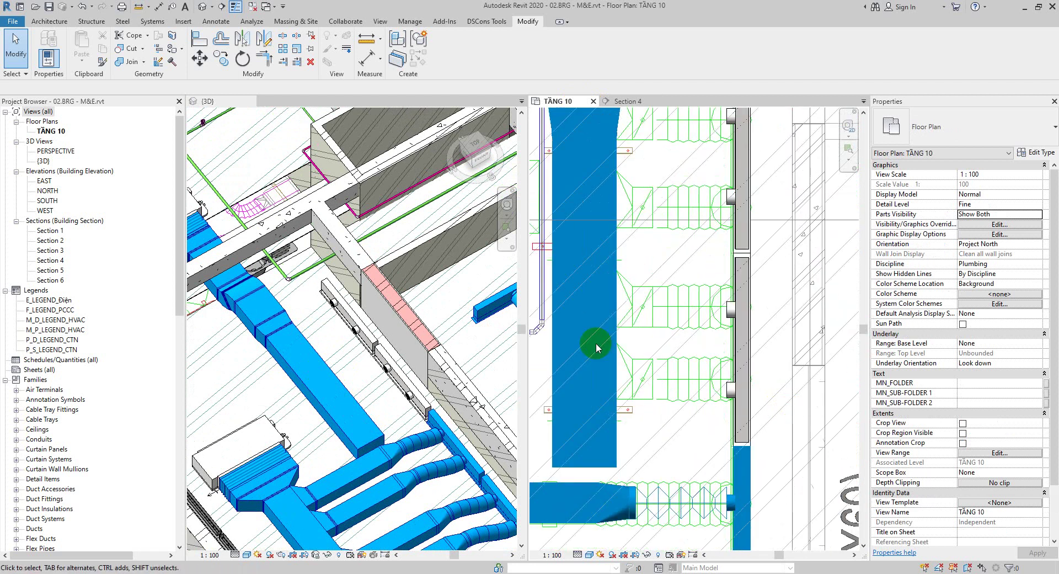
left_click(150, 21)
left_click(197, 46)
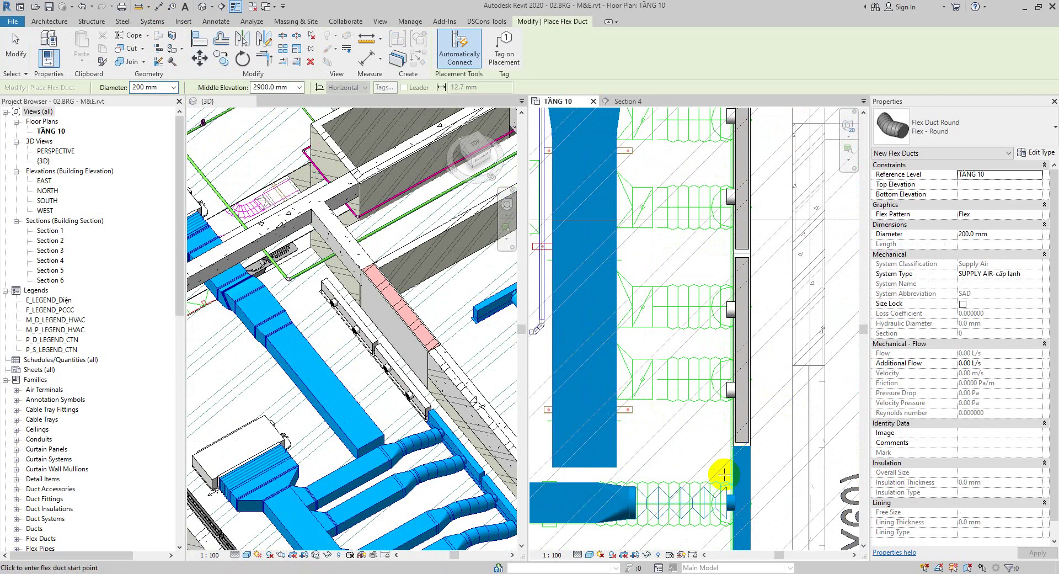
key("Escape")
left_click(617, 455)
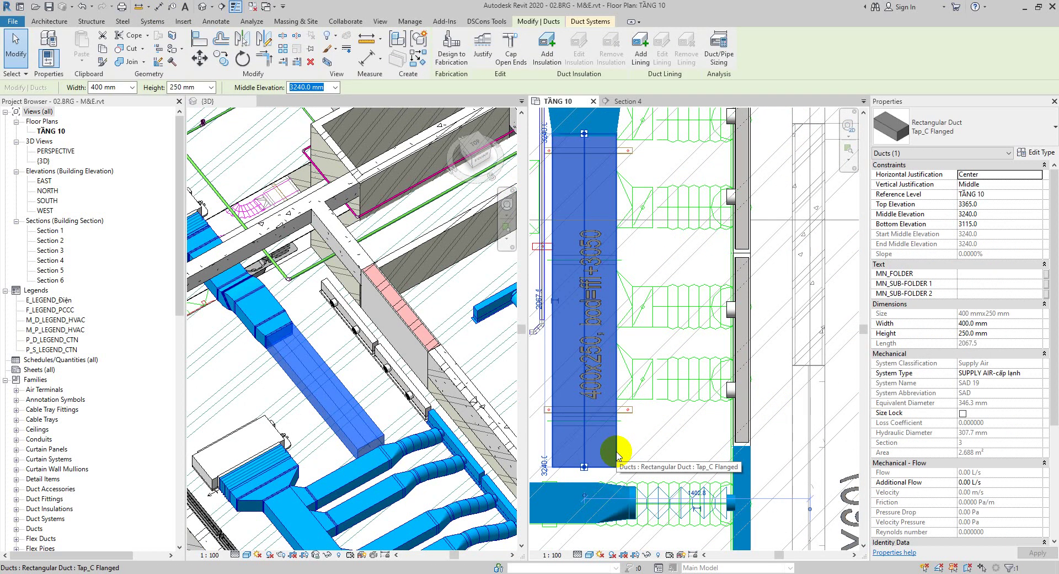
key("Escape")
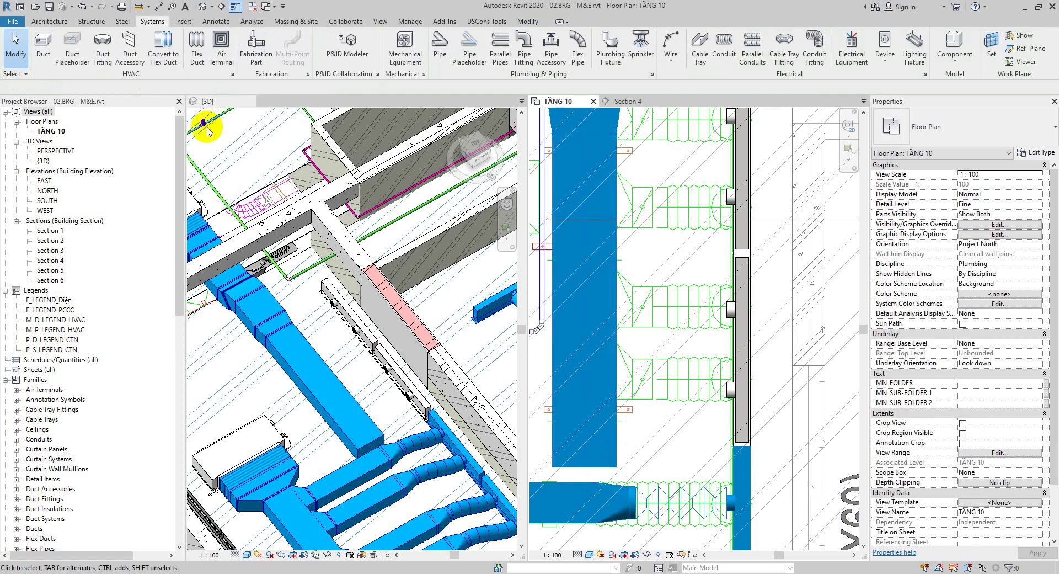
Draw a 200 mm round flex duct at 3240 mm elevation from the 400 mm duct's side to the diffuser inlet nearest its open end
left_click(197, 53)
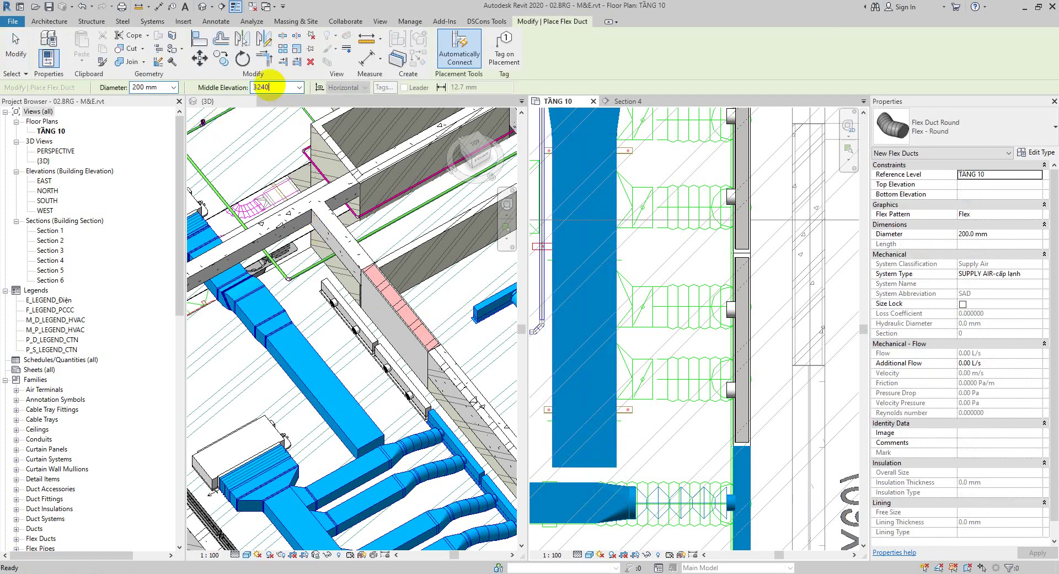
left_click(270, 89)
type("3240")
key("Return")
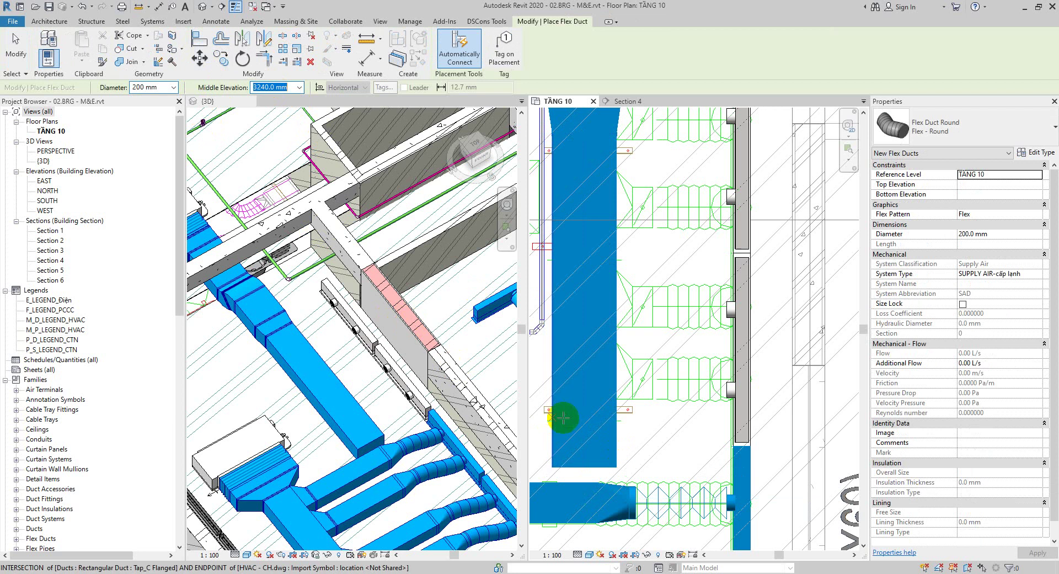
left_click(616, 379)
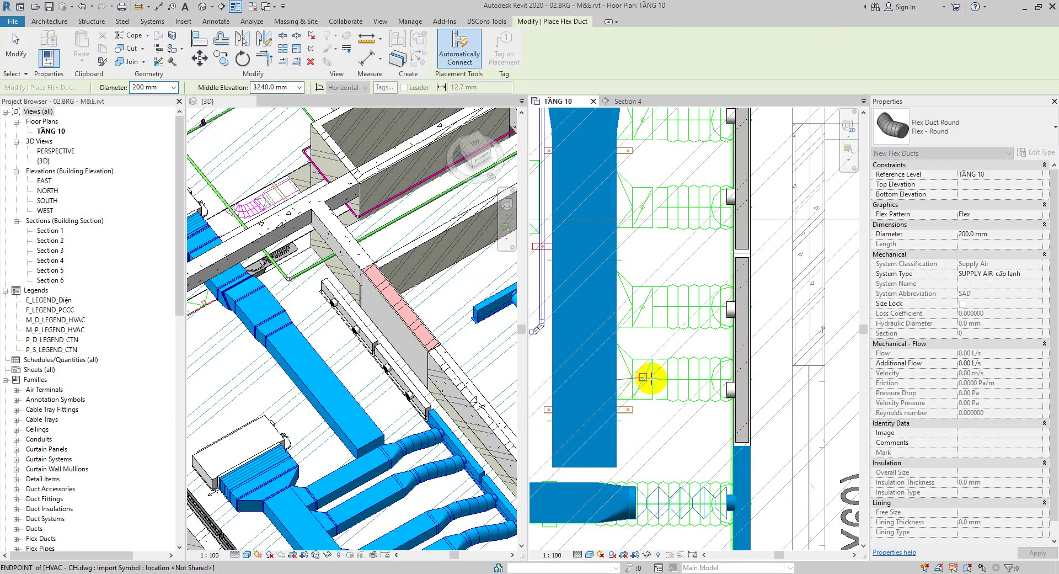
left_click(720, 389)
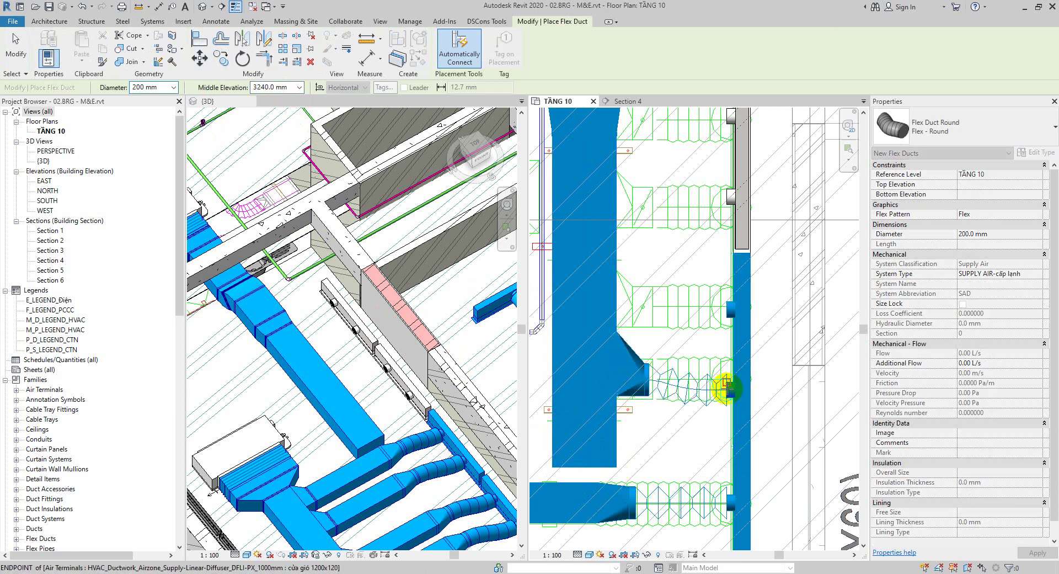
Draw 200 mm round flex ducts at 3240 mm elevation from the 400 mm duct's side to the next two diffuser inlets
key("Escape")
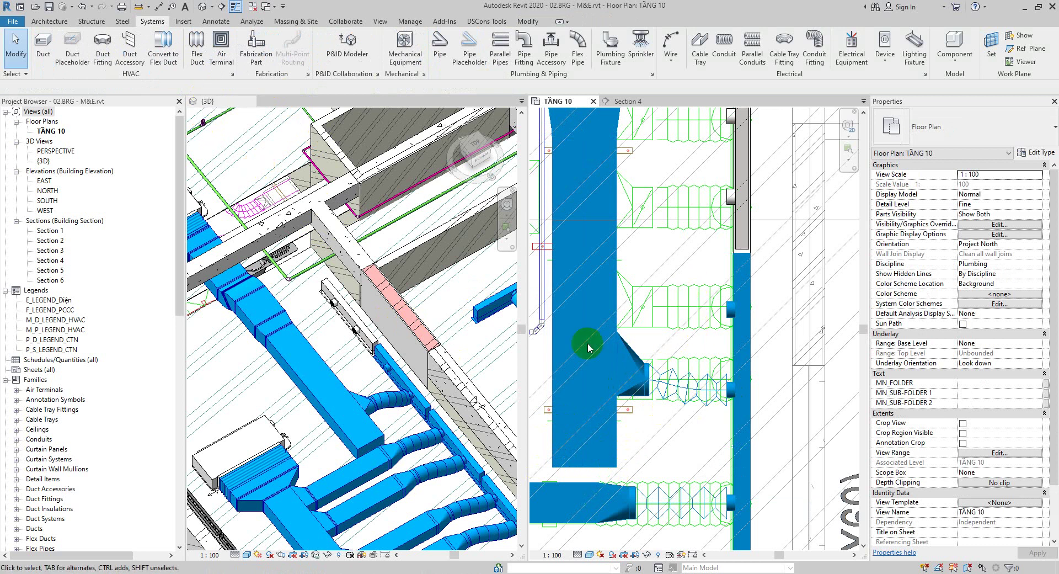
left_click(208, 61)
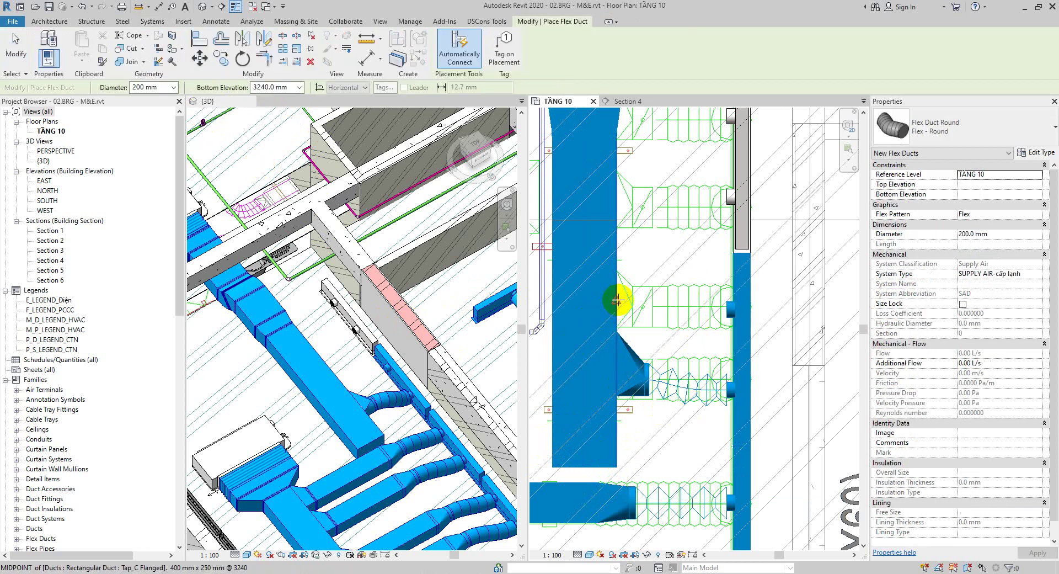
left_click(619, 305)
left_click(727, 306)
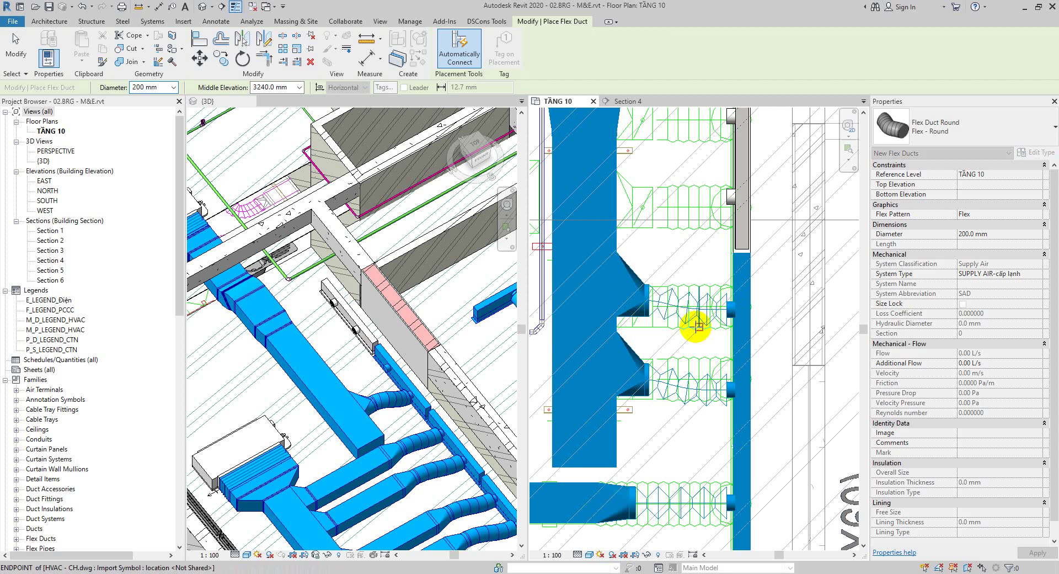
scroll(661, 301, "up", 4, "ctrl")
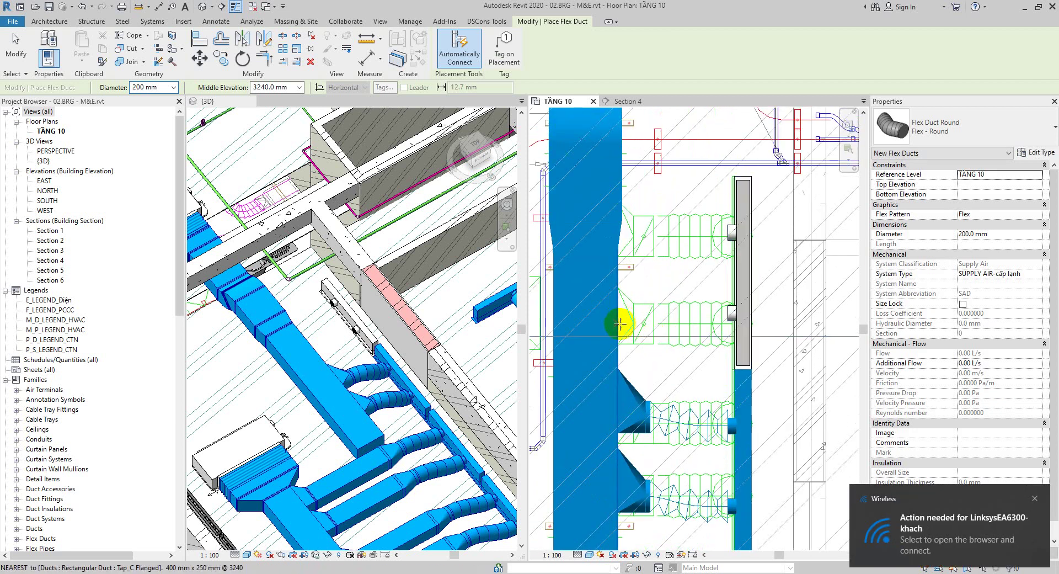
left_click(619, 322)
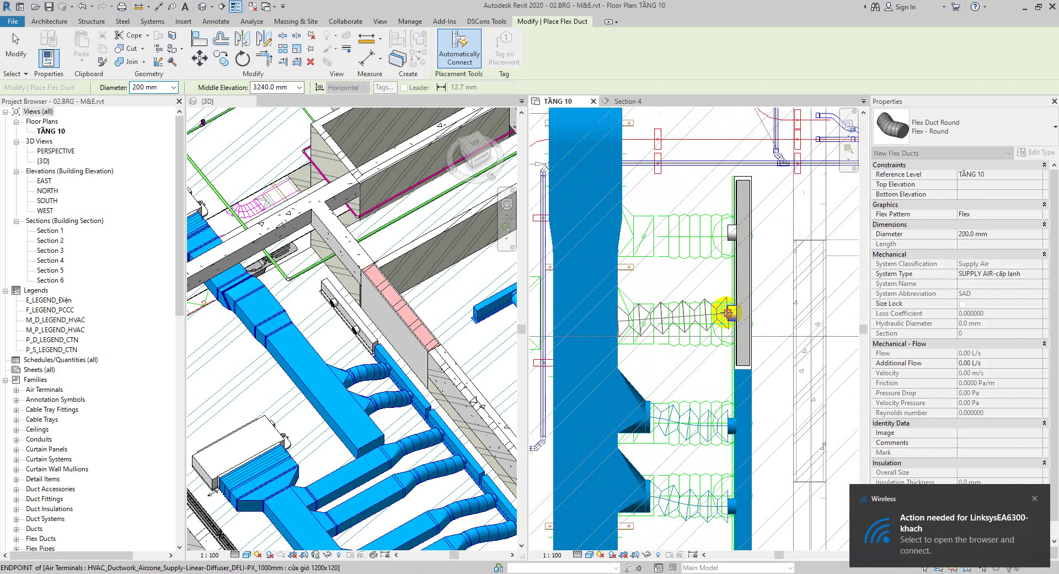
left_click(728, 312)
Try to draw a 200 mm round flex duct from the main duct beside the transition to the last unconnected diffuser inlet
middle_click_drag(681, 293, 681, 371)
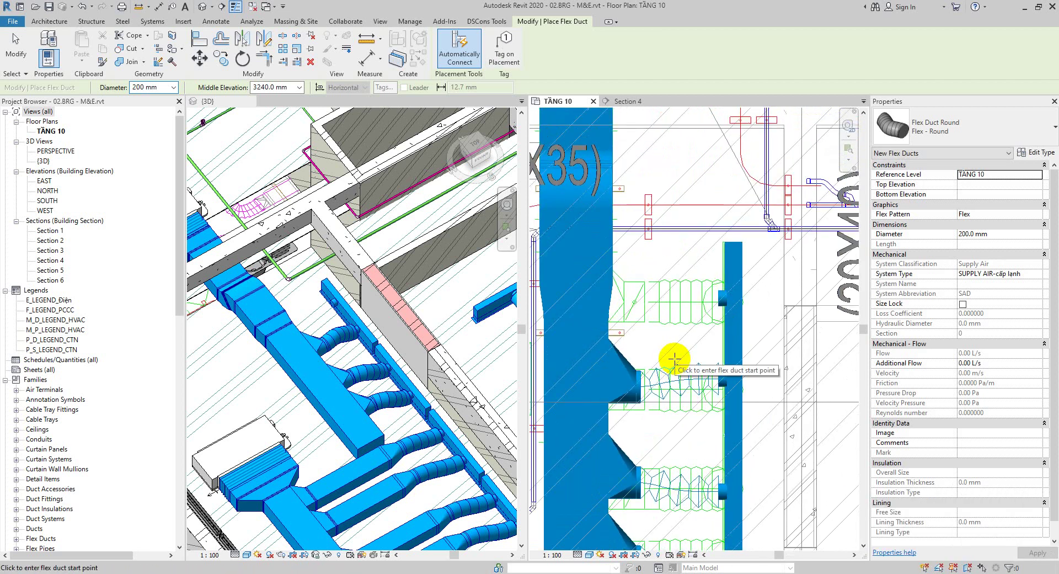
scroll(639, 300, "up", 2)
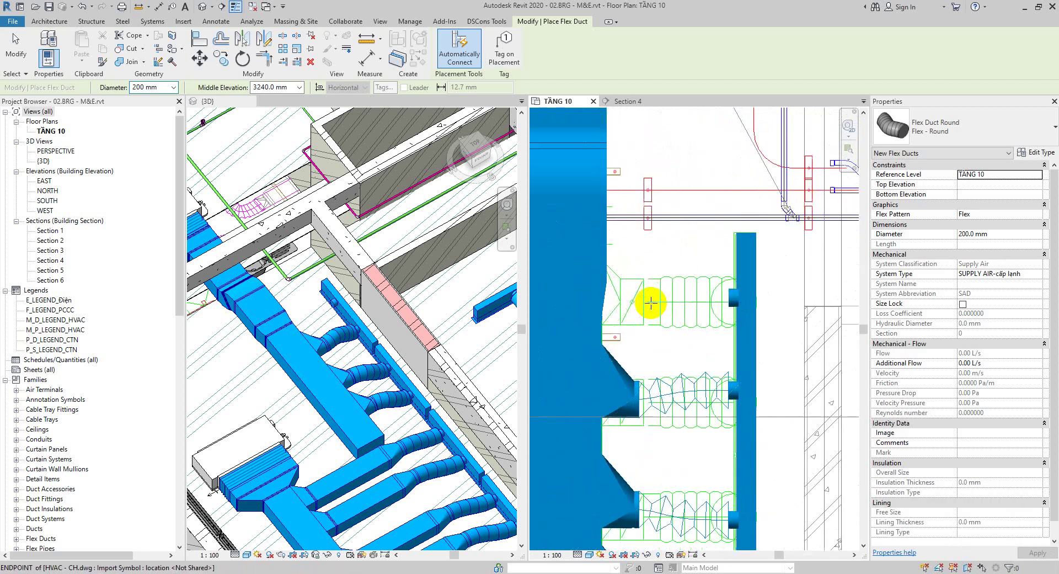
scroll(635, 331, "down", 1)
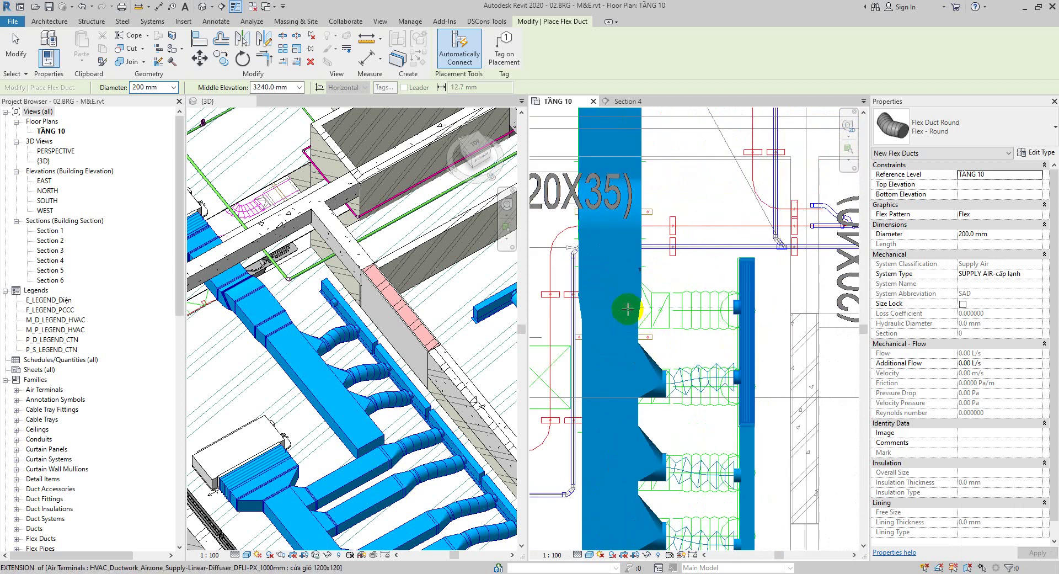
left_click(735, 306)
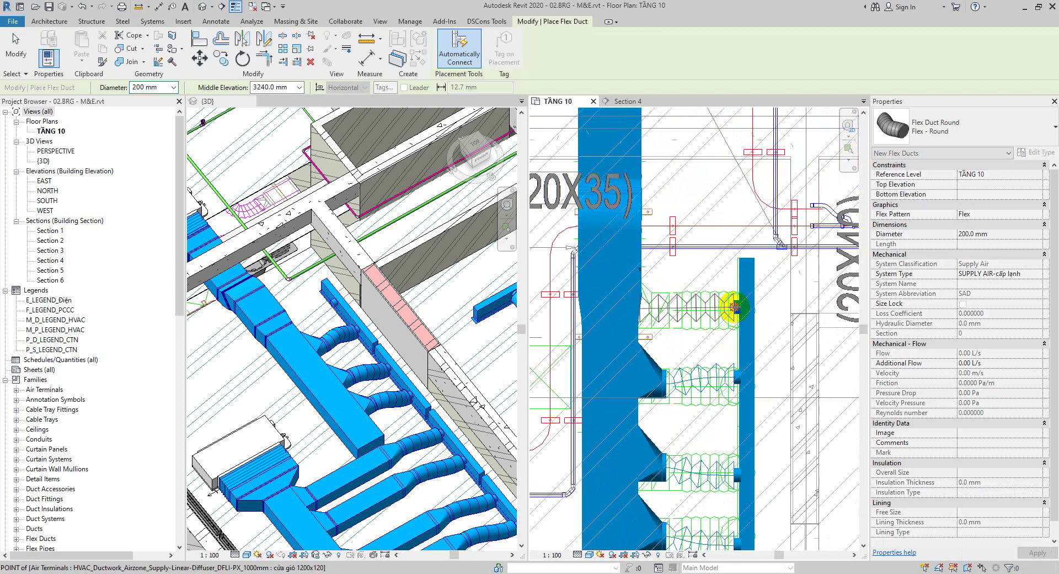
key("Escape")
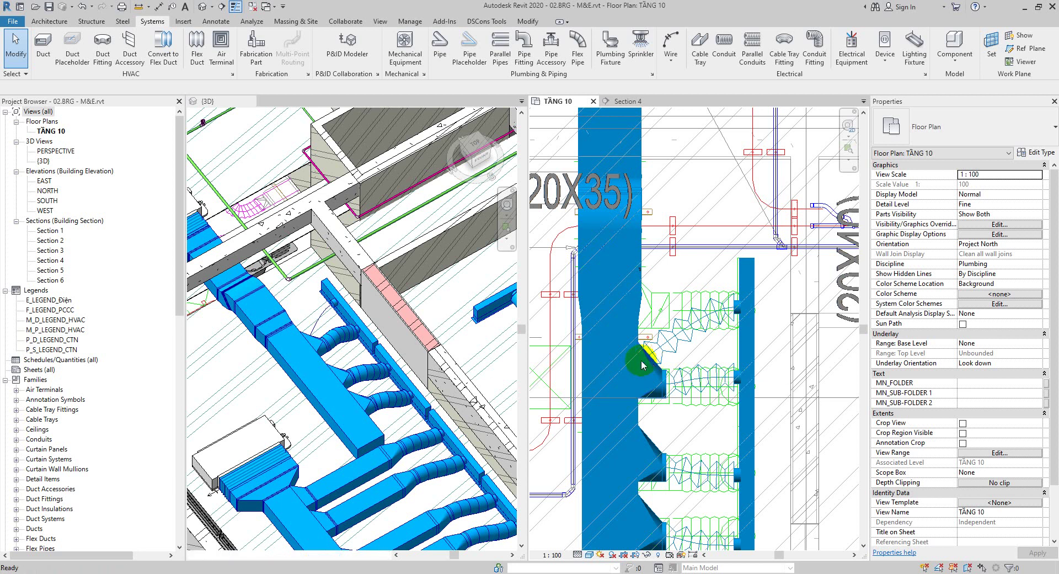
key("ctrl+z")
On TẦNG 10, flip Section 4's viewing direction and shift its line between the 400 mm duct and the linear diffusers
scroll(297, 356, "up", 5)
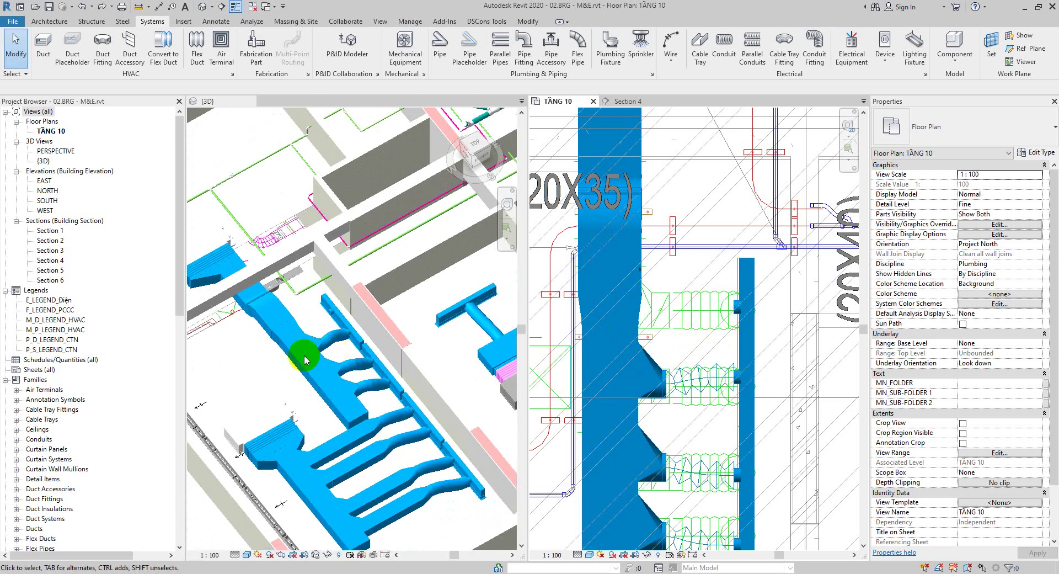
left_click(229, 317)
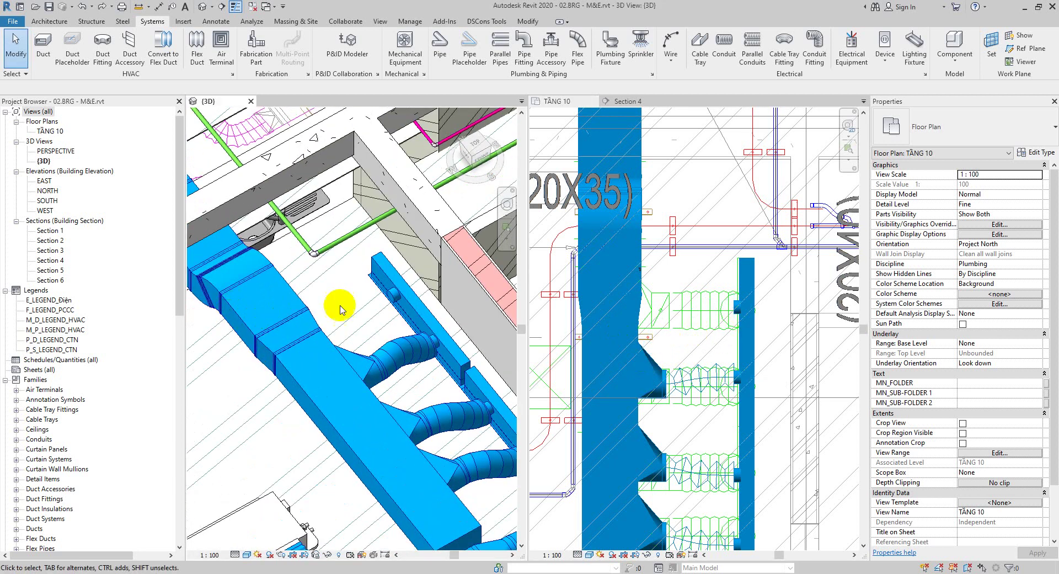
left_click(622, 102)
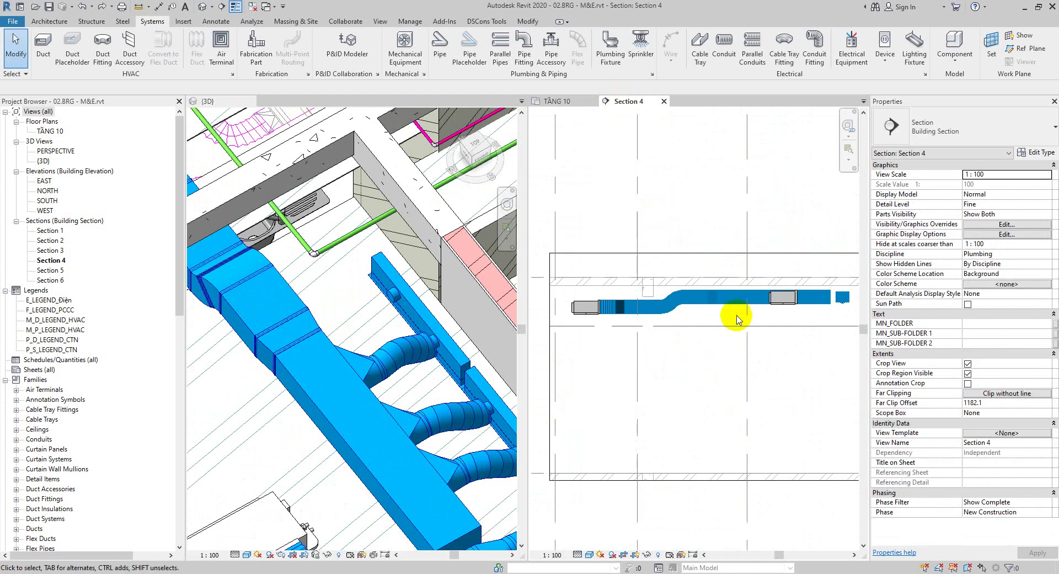
scroll(679, 338, "up", 4)
left_click(560, 101)
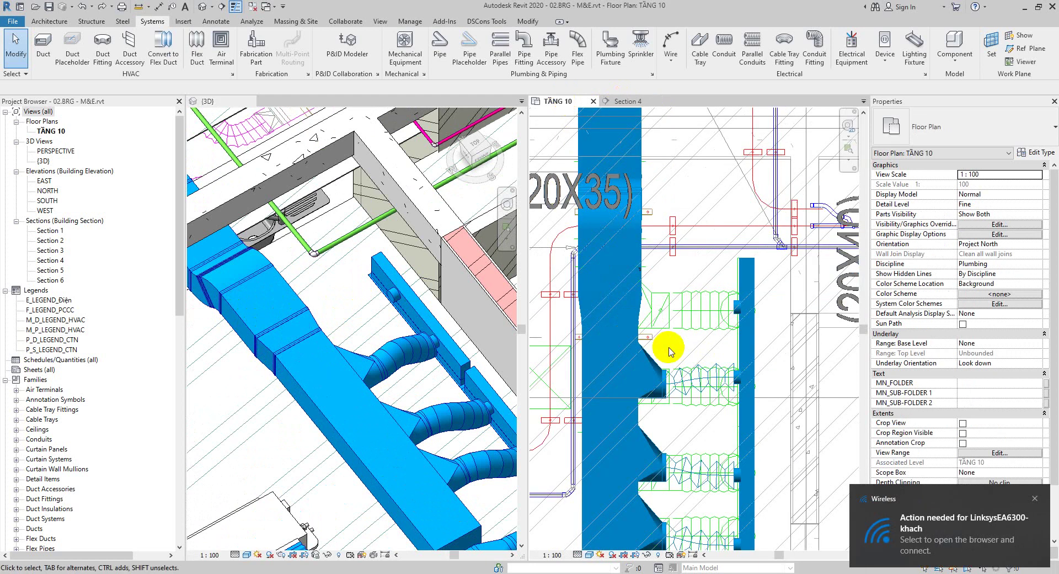
scroll(700, 281, "down", 4)
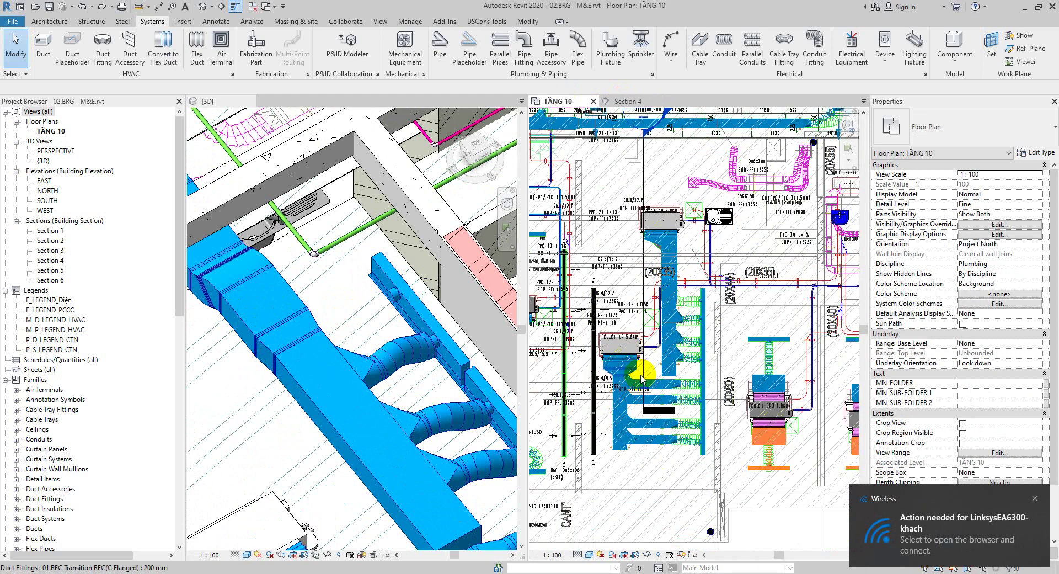
left_click(644, 377)
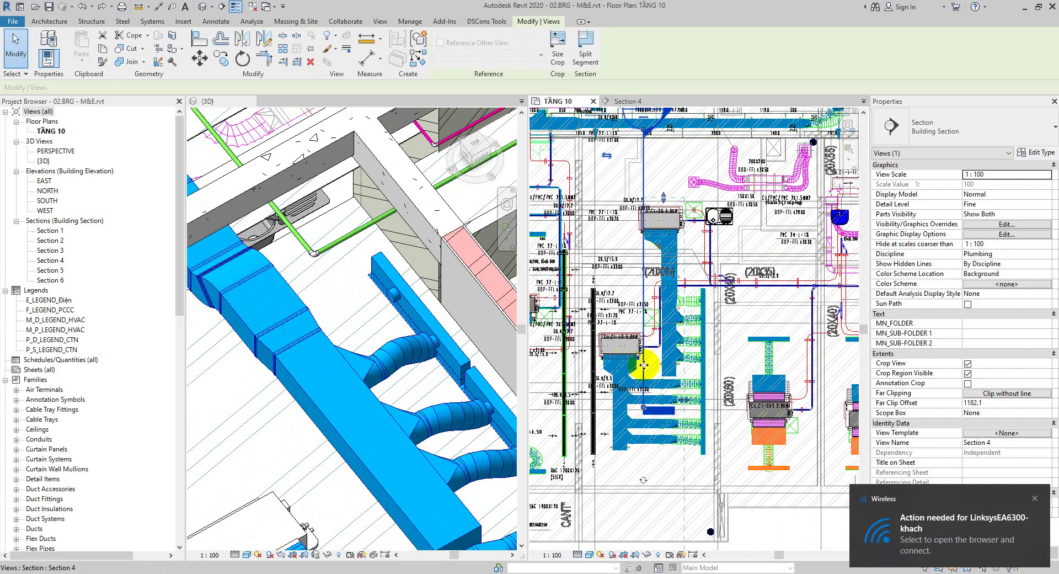
left_click(609, 157)
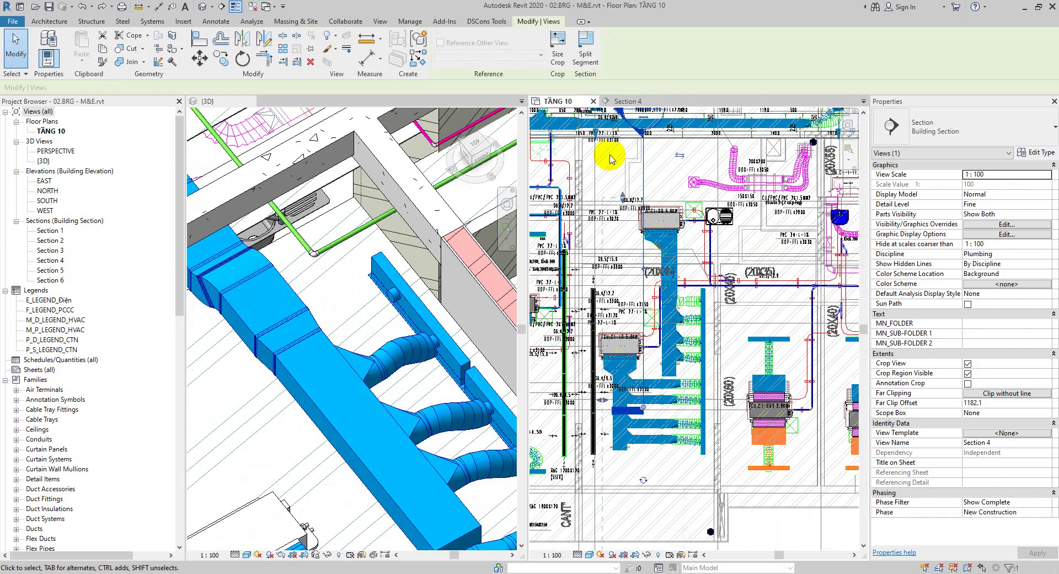
left_click_drag(645, 286, 688, 381)
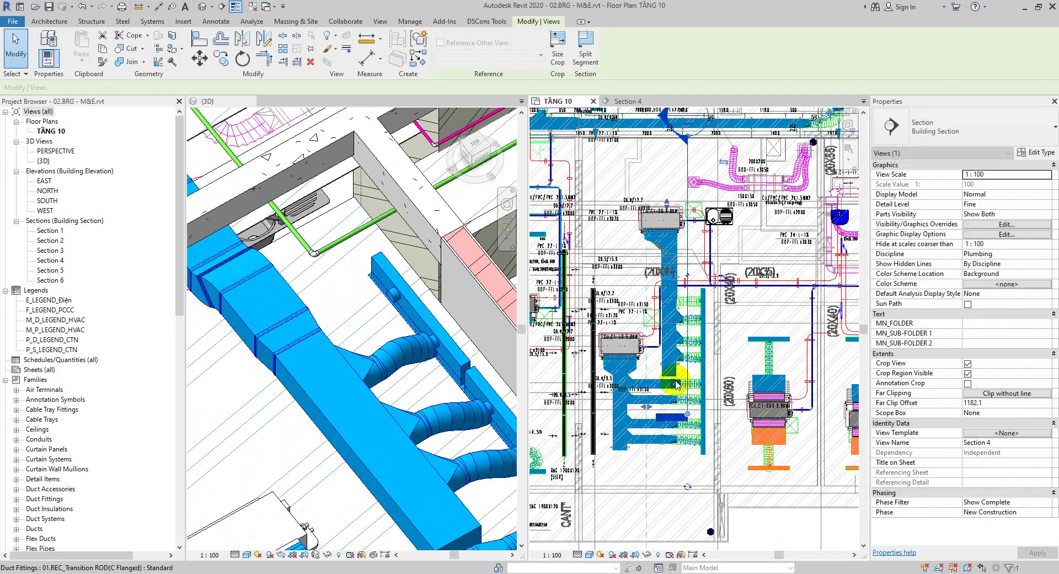
Examine the duct run in Section 4, 3D and TẦNG 10, focusing on the transition beside the unconnected diffuser inlet
left_click(632, 102)
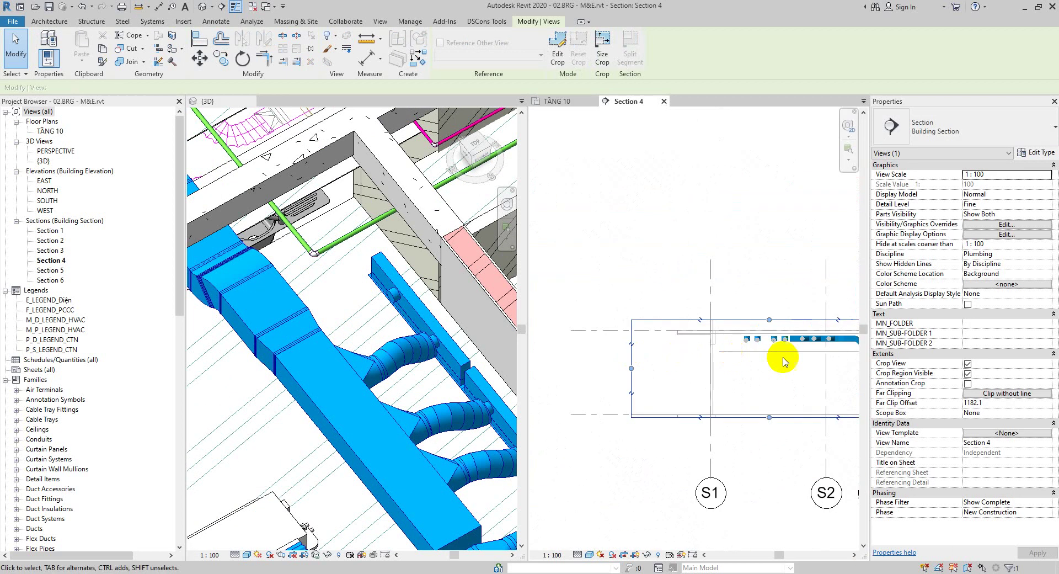
scroll(784, 361, "up", 5)
middle_click_drag(780, 397, 760, 391)
scroll(740, 309, "up", 3)
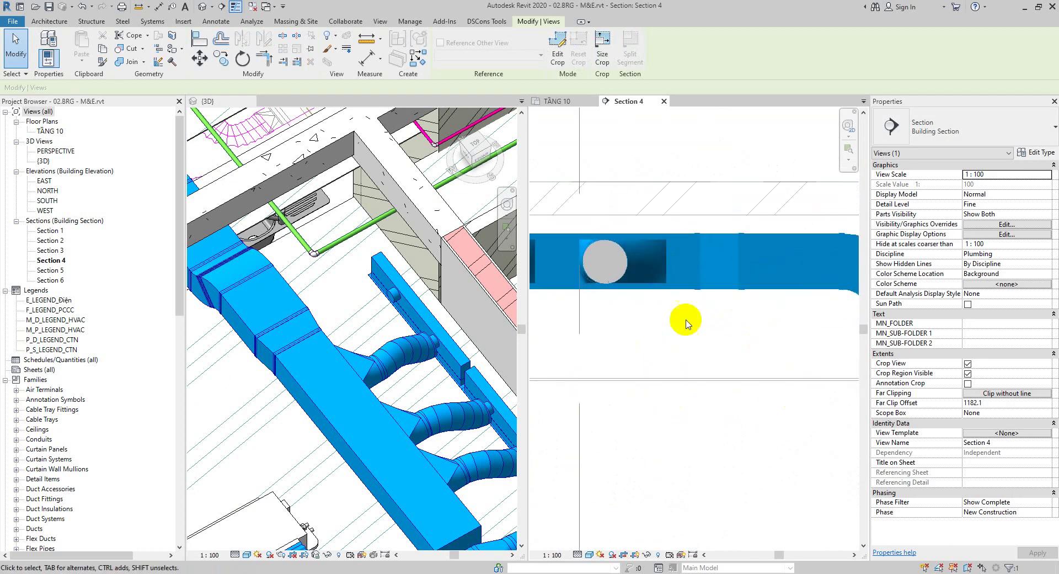
left_click(558, 103)
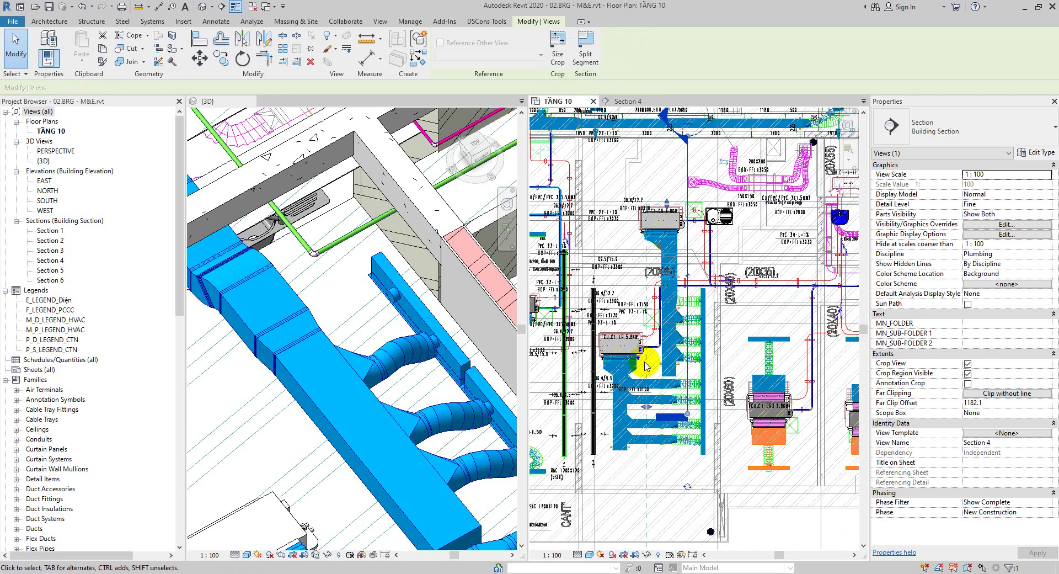
middle_click_drag(331, 438, 363, 335, "shift")
scroll(363, 336, "down", 3)
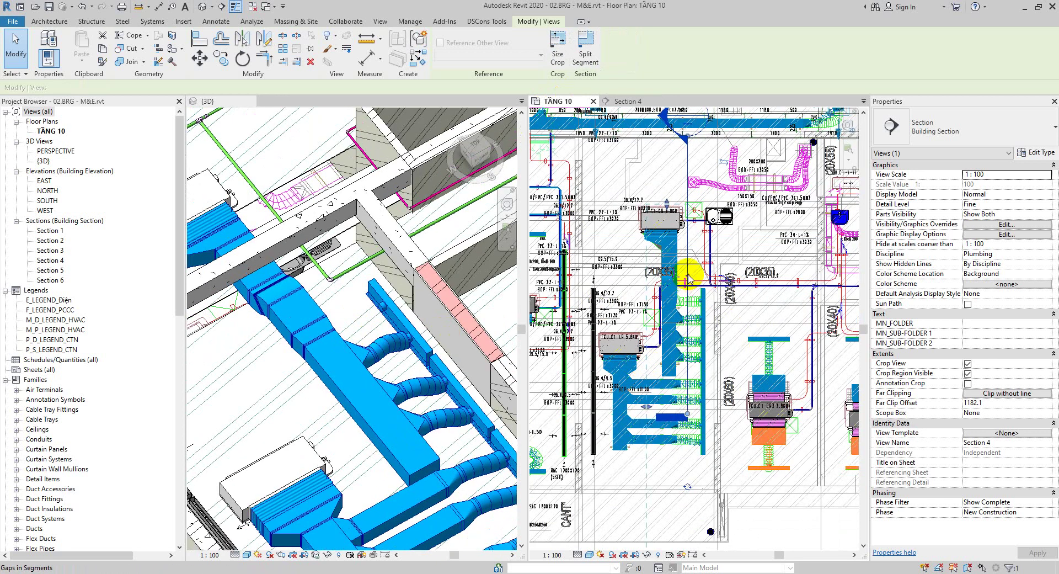
scroll(684, 271, "up", 5)
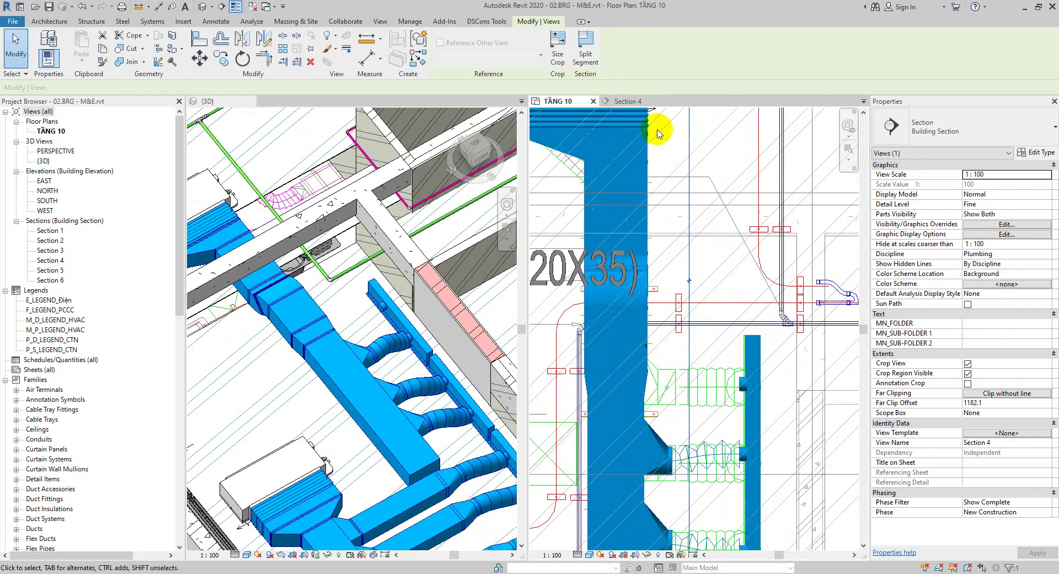
In Section 4, nudge the upper elbow of the duct offset horizontally toward the fan coil unit
left_click(621, 101)
scroll(688, 361, "up", 4)
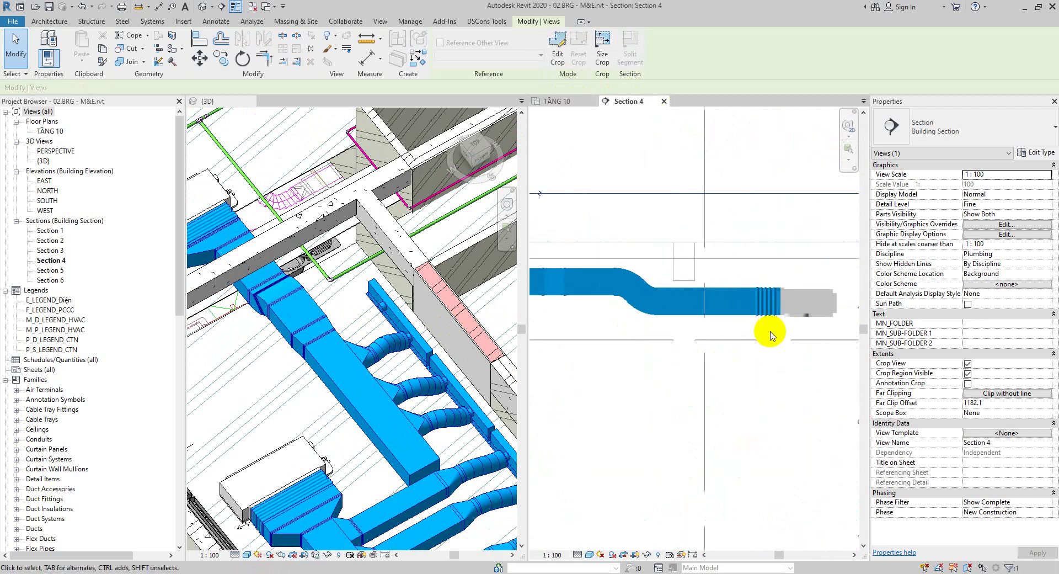
left_click_drag(579, 324, 715, 220)
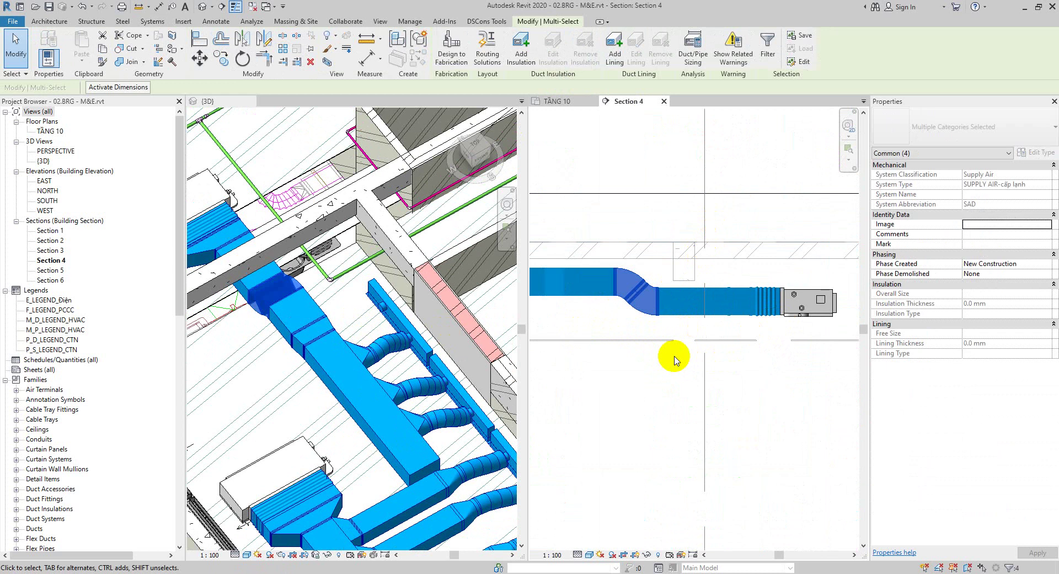
key("Right")
left_click(675, 359)
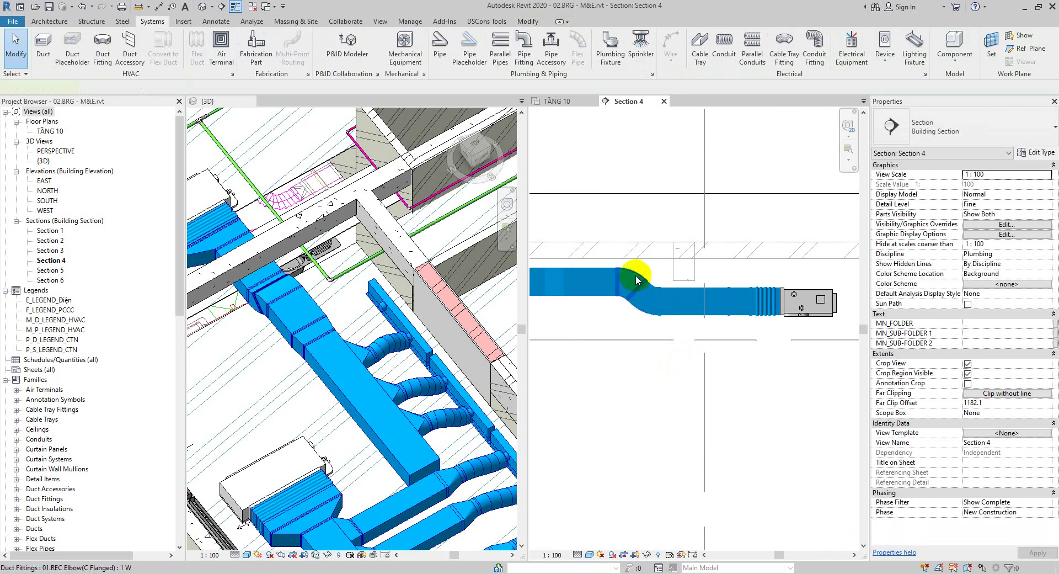
left_click(635, 275)
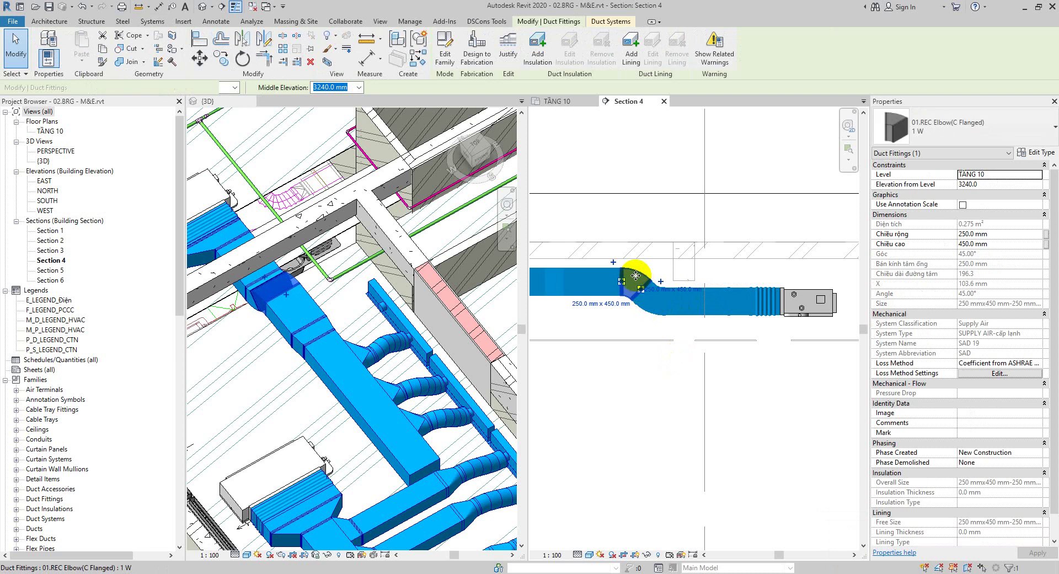
key("Right")
key("Right")
key("Right")
key("Right")
key("Right")
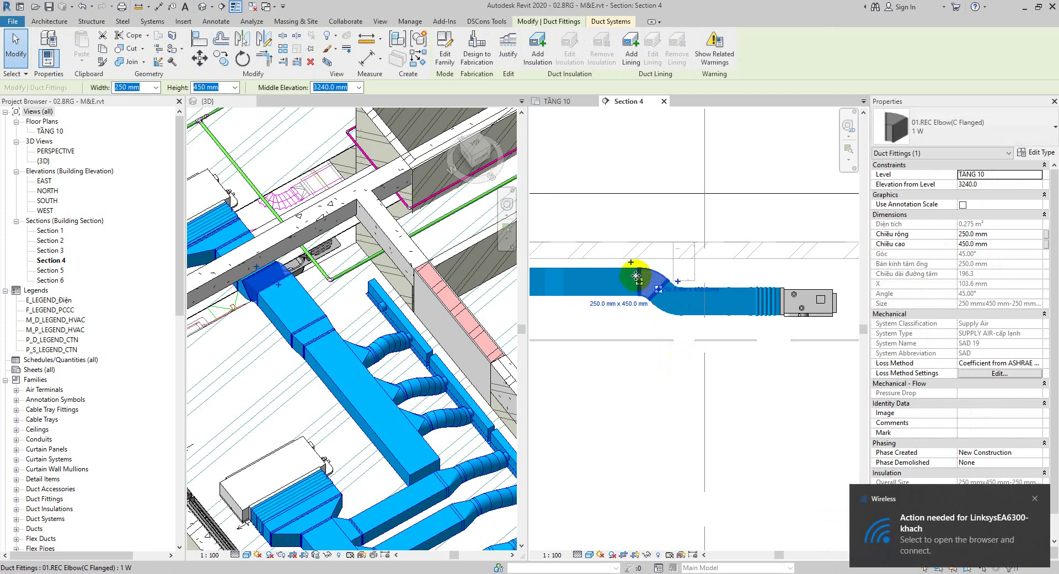
left_click(638, 380)
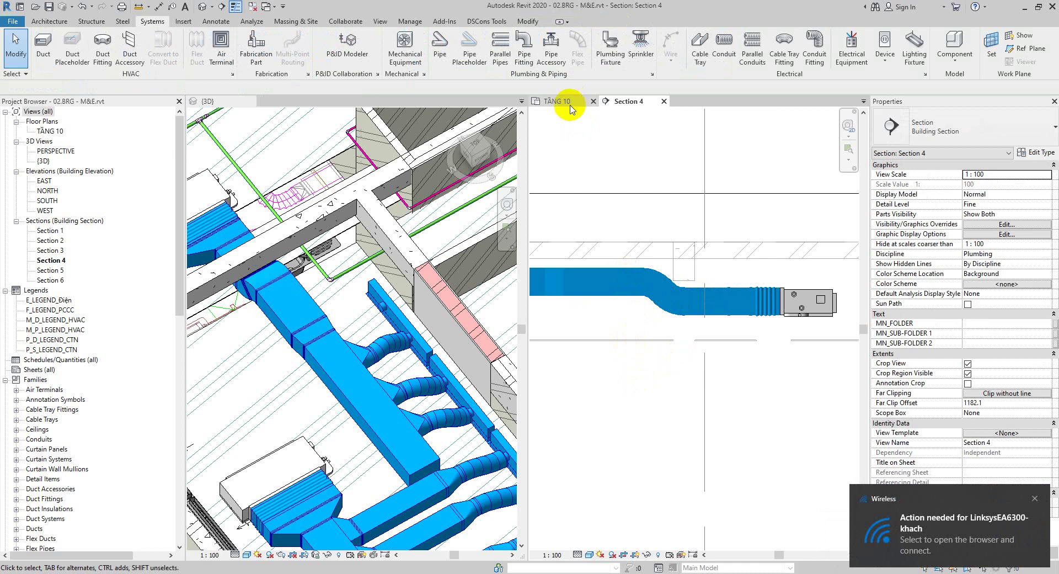
On TẦNG 10, nudge the 450-to-400 mm transition toward the fan coil unit, clear of the last flex duct branch in the CAD layout
left_click(563, 101)
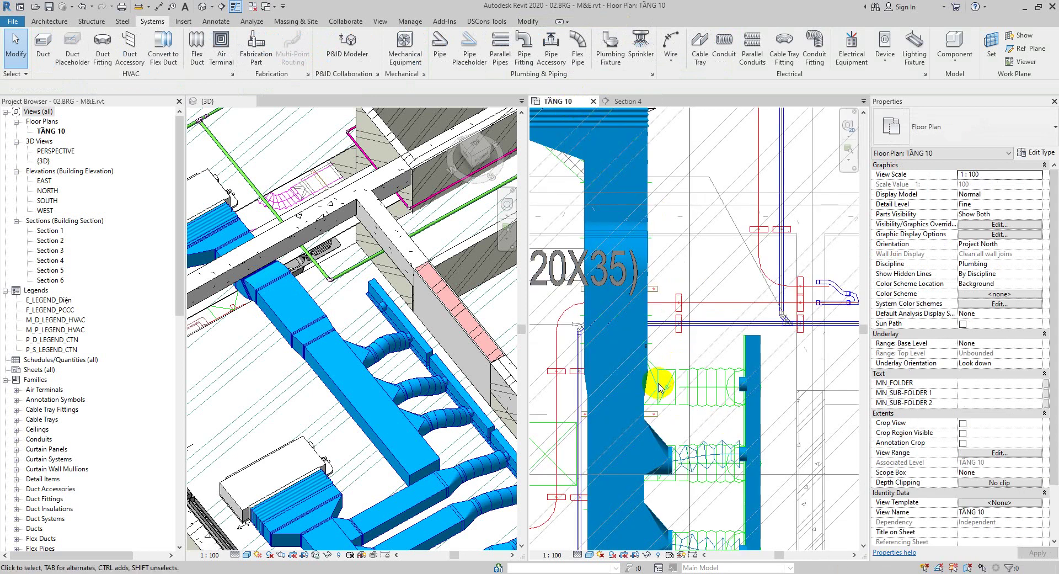
scroll(660, 386, "up", 2)
left_click(610, 363)
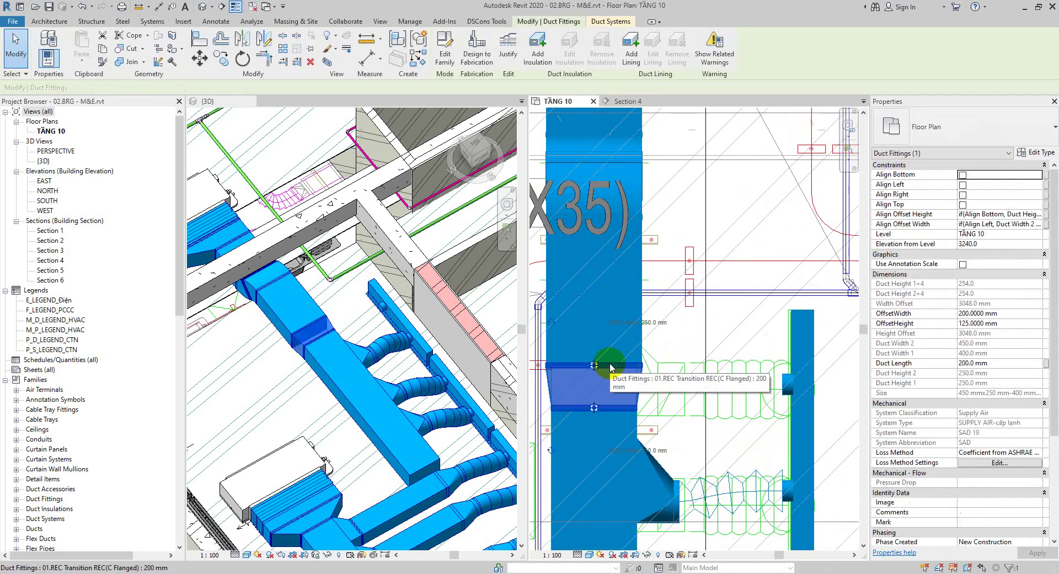
key("Up")
key("Up")
key("Up")
key("Up")
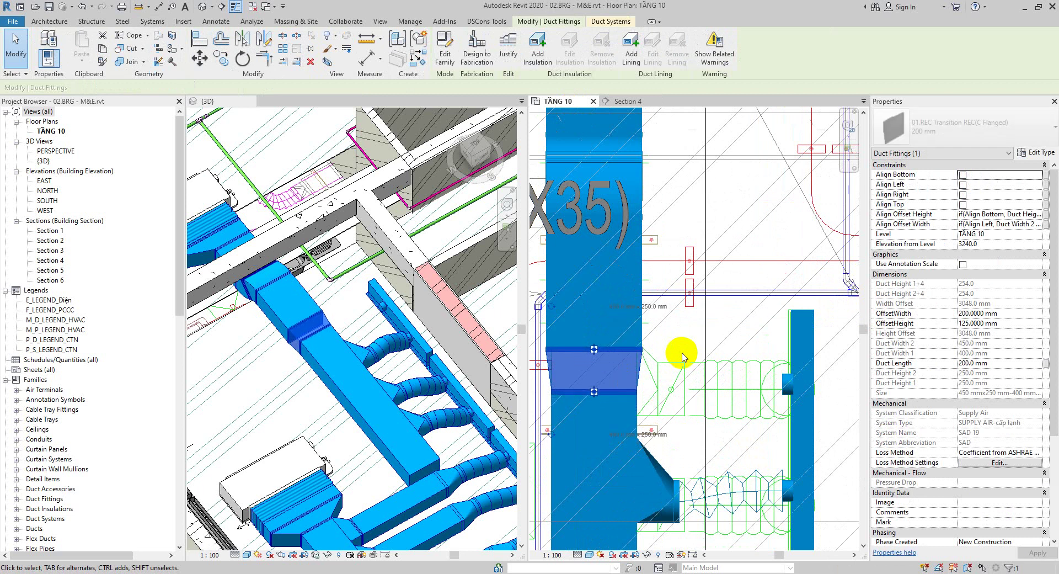
key("Up")
key("Up")
key("Up")
key("Up")
key("Up")
key("Up")
key("Up")
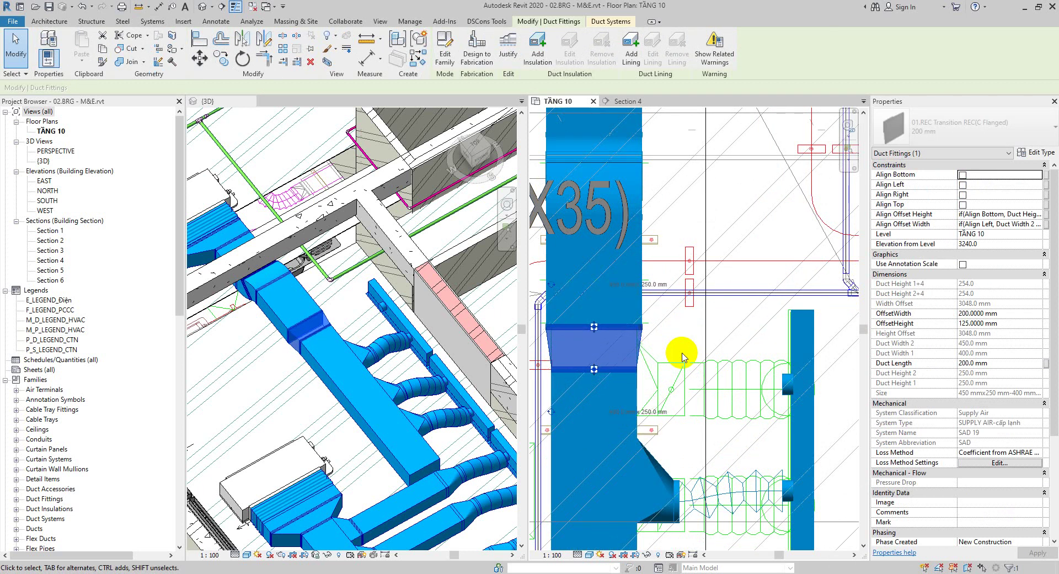
key("Up")
key("Up")
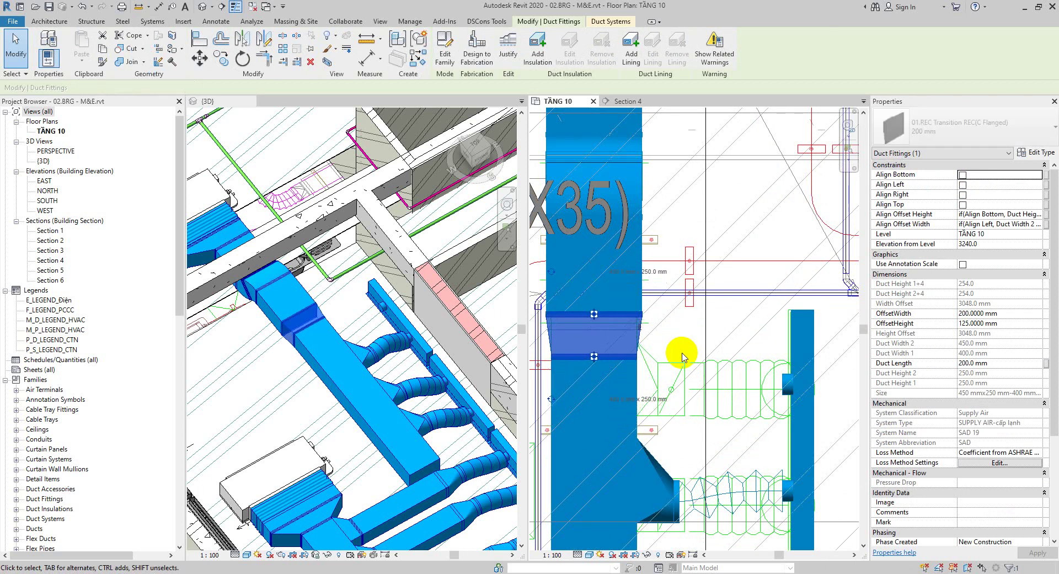
key("Up")
key("Up")
key("Up")
key("Up")
key("Up")
key("Up")
key("Up")
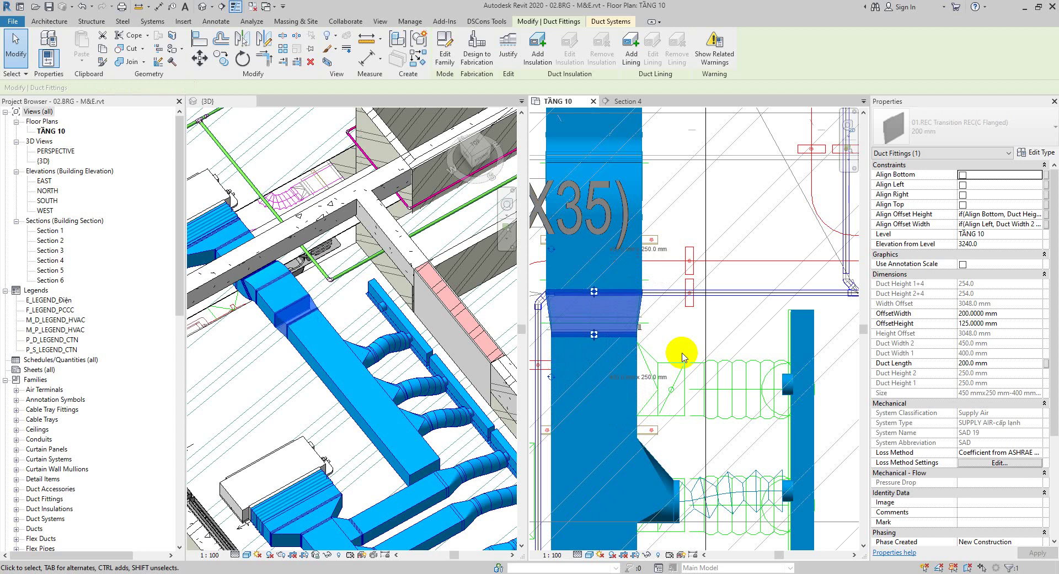
Shift the 450-to-400 mm transition further toward the fan coil unit, leaving room on the 400 mm duct for the last diffuser's branch
key("Up")
key("Up")
key("Up")
key("Up")
key("Up")
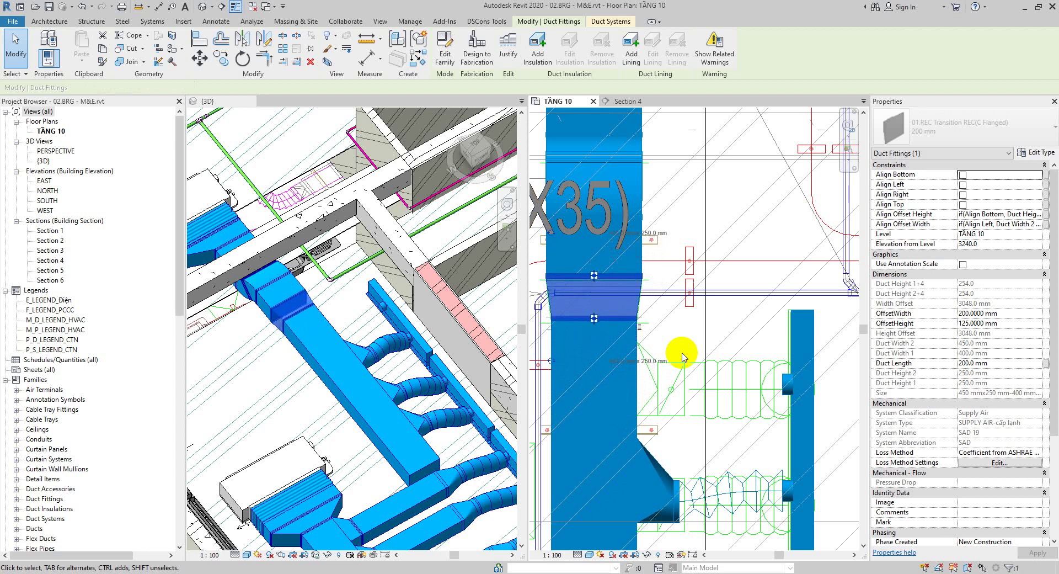
key("Up")
key("Up")
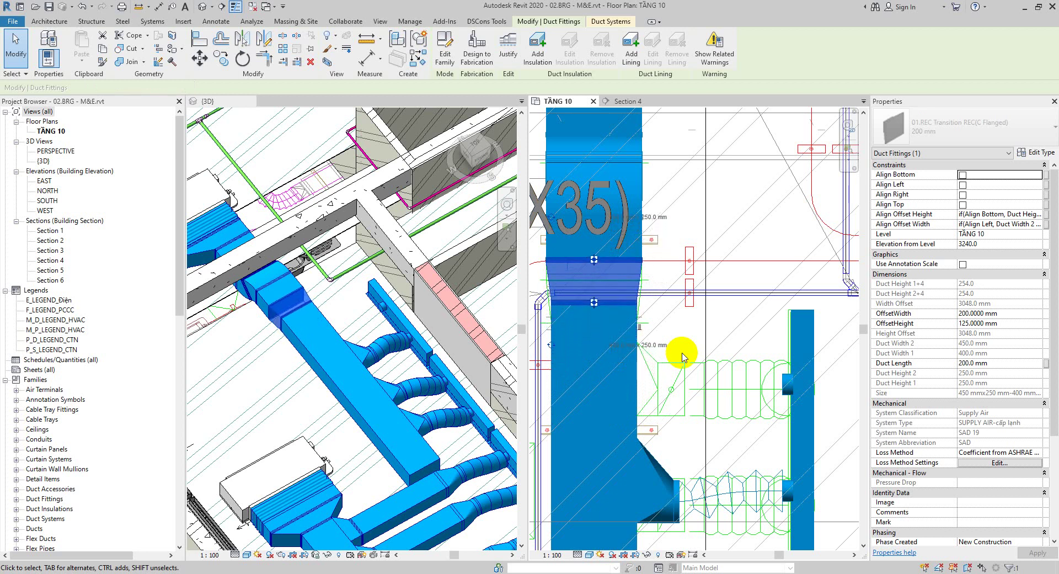
key("Up")
key("Up")
key("Up")
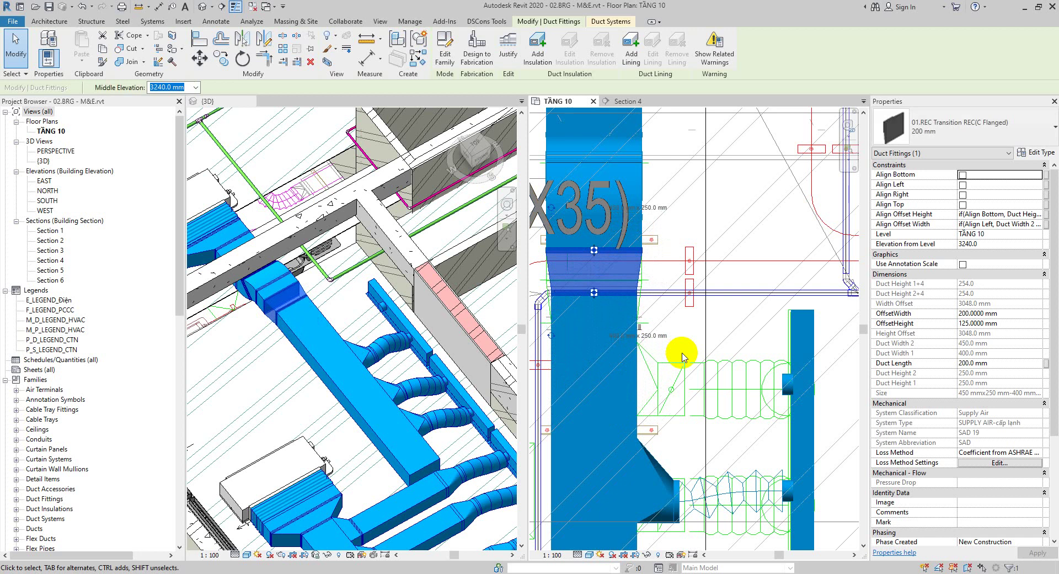
left_click(697, 328)
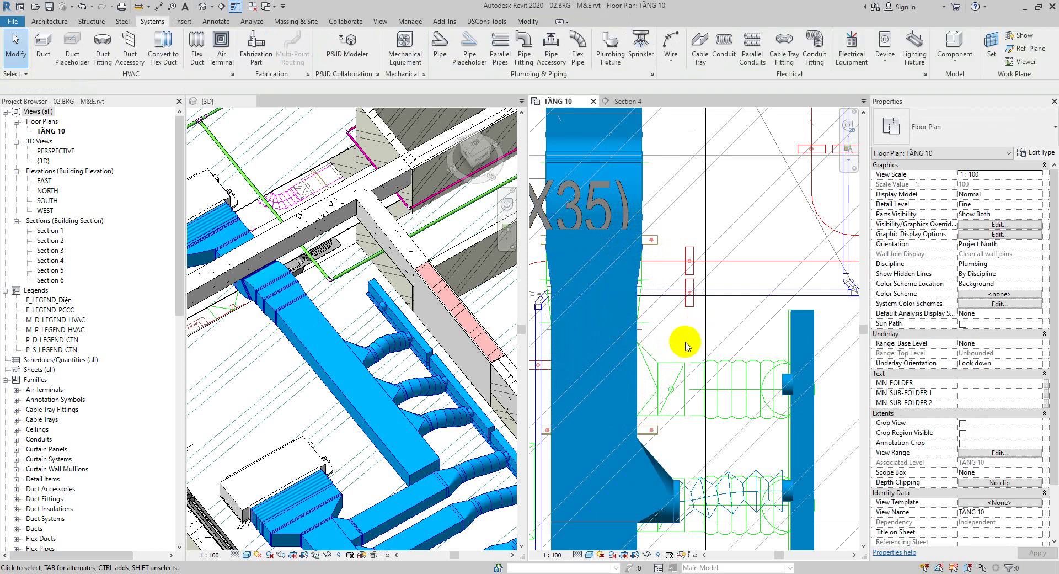
Connect the last unconnected linear diffuser inlet to the side of the 400 mm duct with a 200 mm round flex duct
left_click(197, 46)
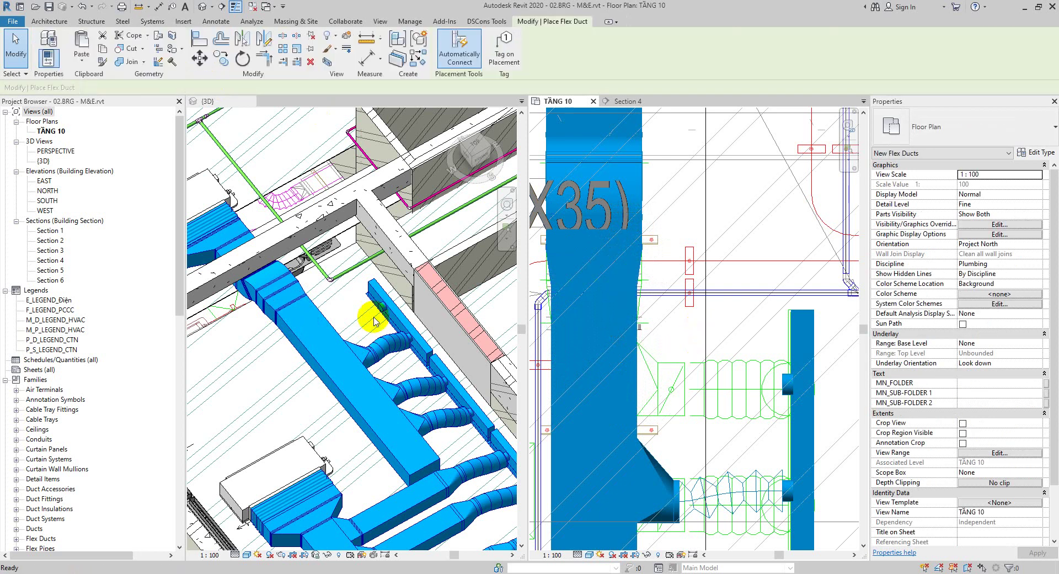
left_click(644, 384)
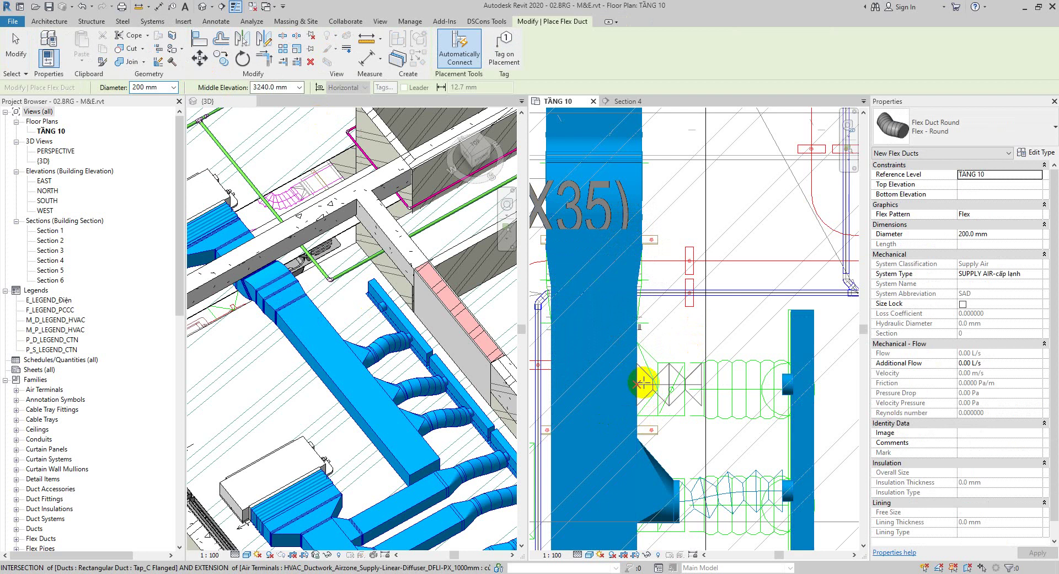
key("Escape")
key("Escape")
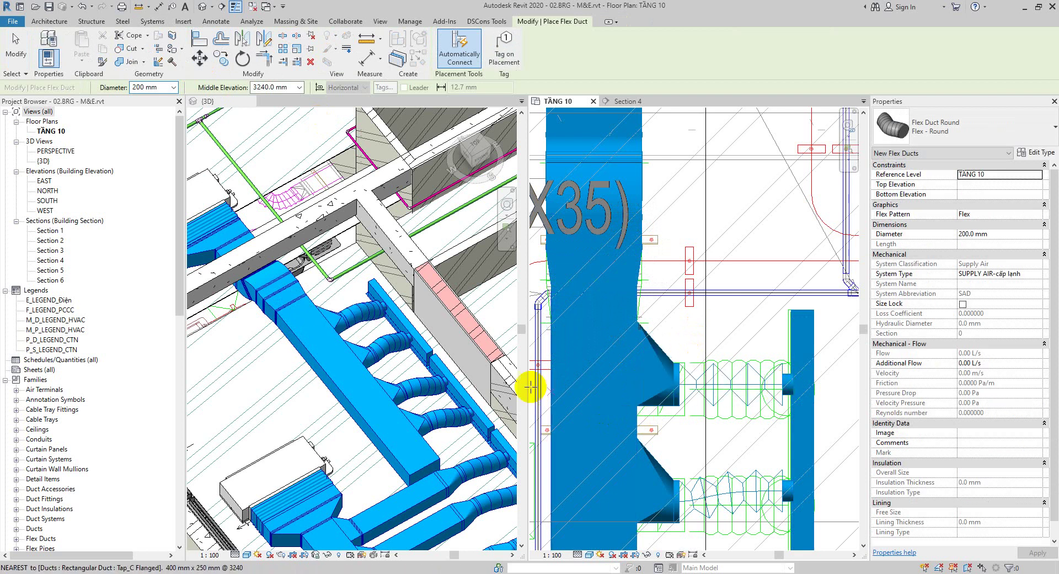
Examine the connected duct run in 3D and the neighbouring rooms' fan coil units and ducts in 3D and on TẦNG 10
scroll(355, 423, "down", 2)
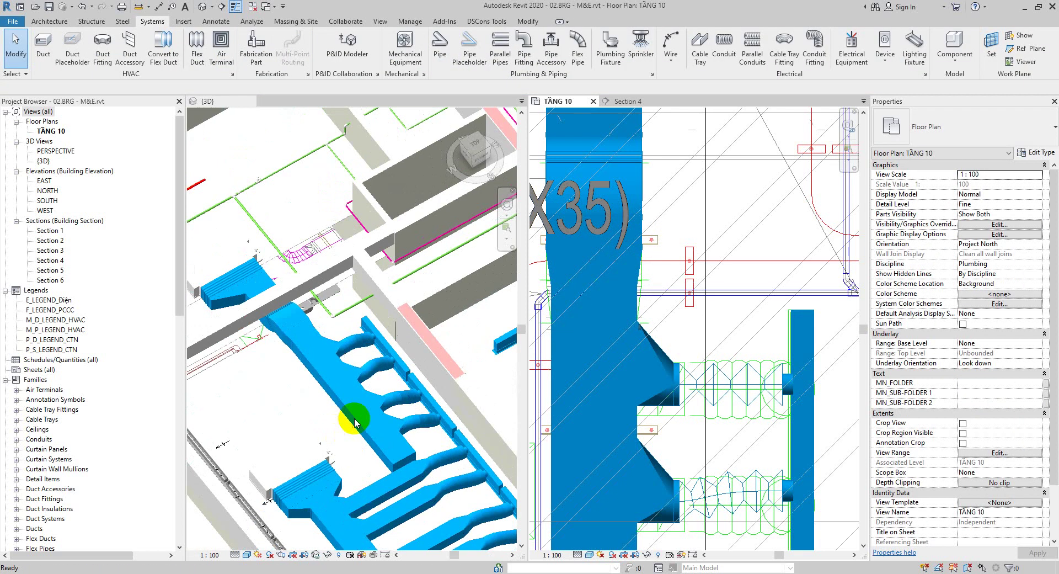
left_click(391, 429)
scroll(367, 458, "up", 3)
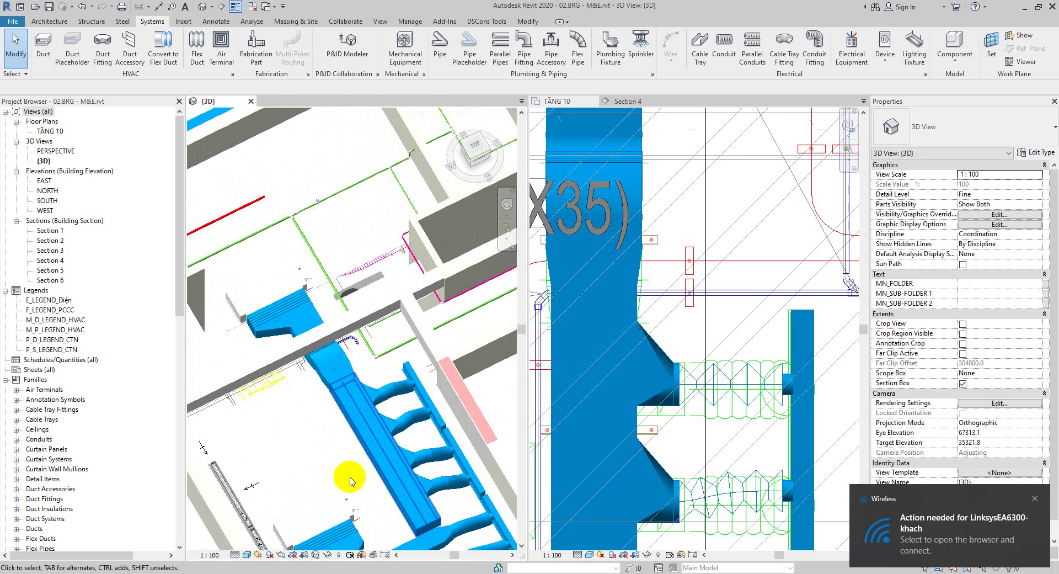
scroll(350, 481, "up", 4)
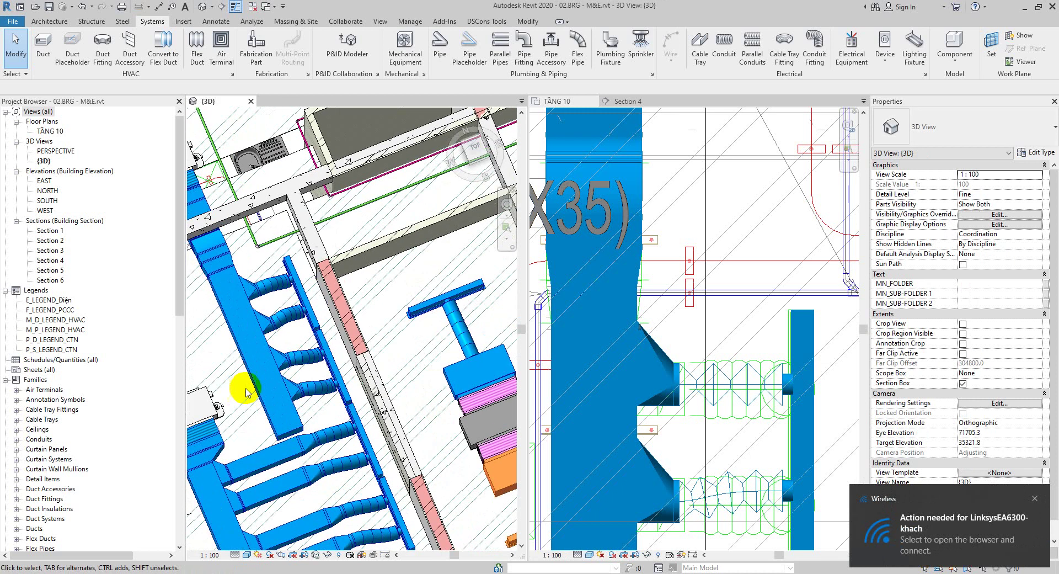
scroll(342, 375, "down", 3)
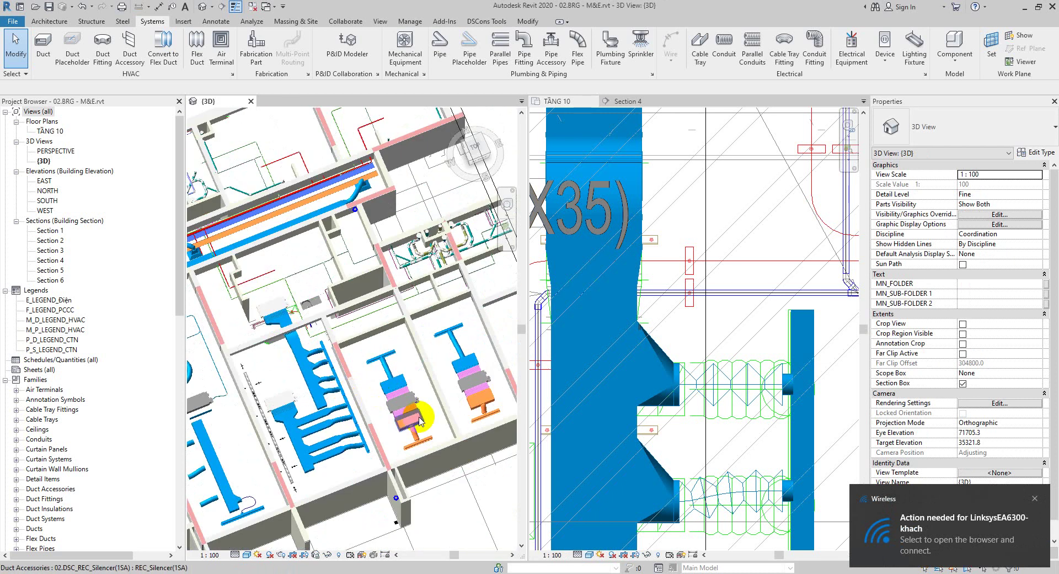
middle_click_drag(419, 417, 359, 407)
scroll(381, 400, "down", 1)
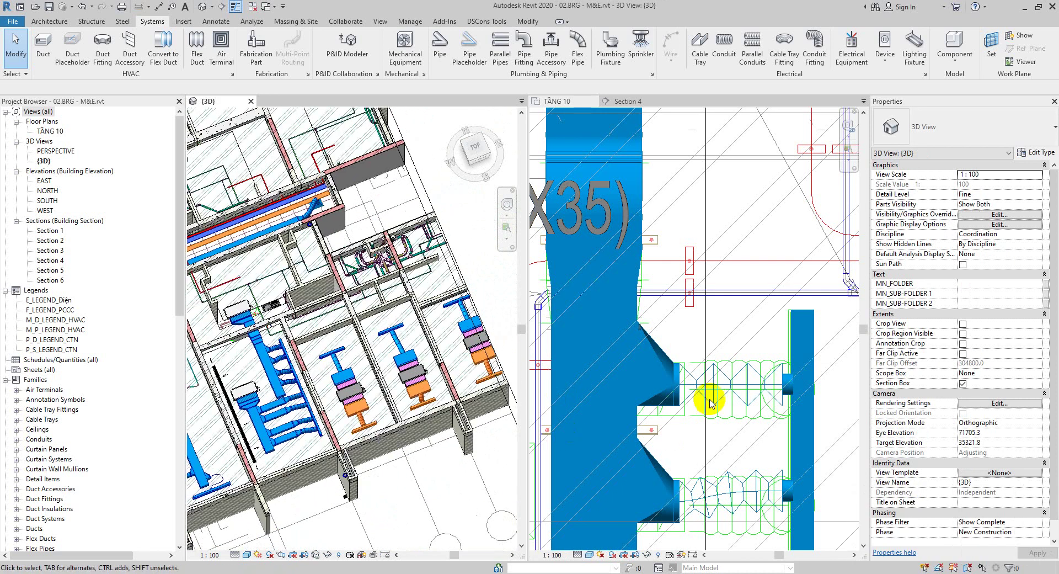
scroll(725, 326, "down", 5)
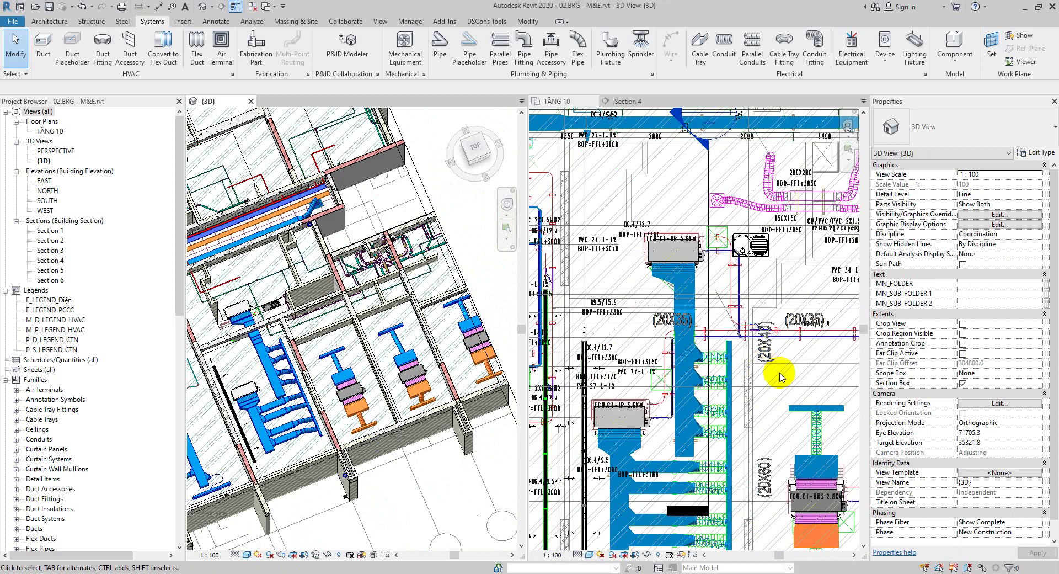
middle_click_drag(789, 449, 715, 389)
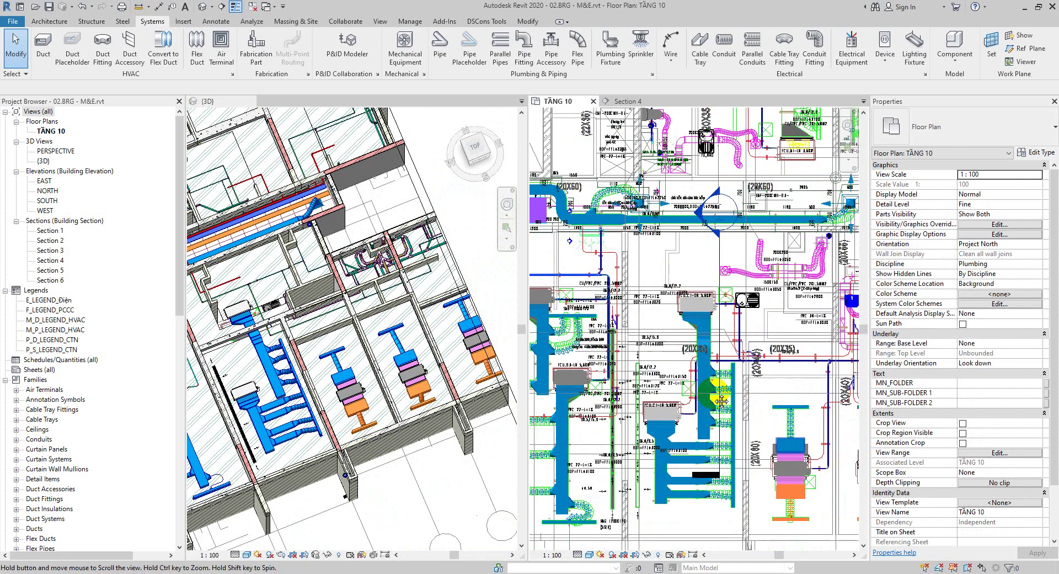
scroll(714, 390, "down", 1)
middle_click_drag(793, 448, 722, 422)
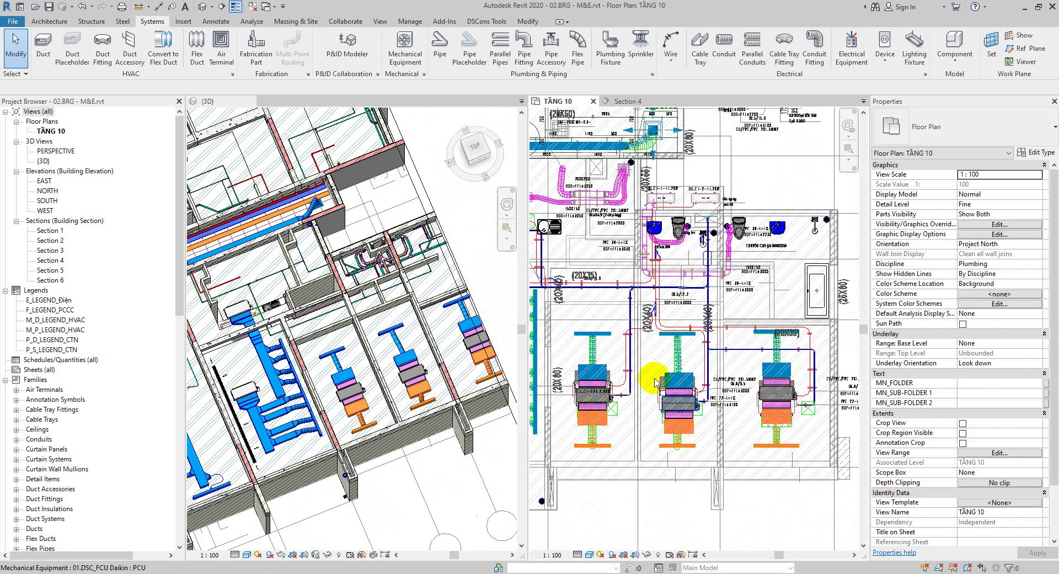